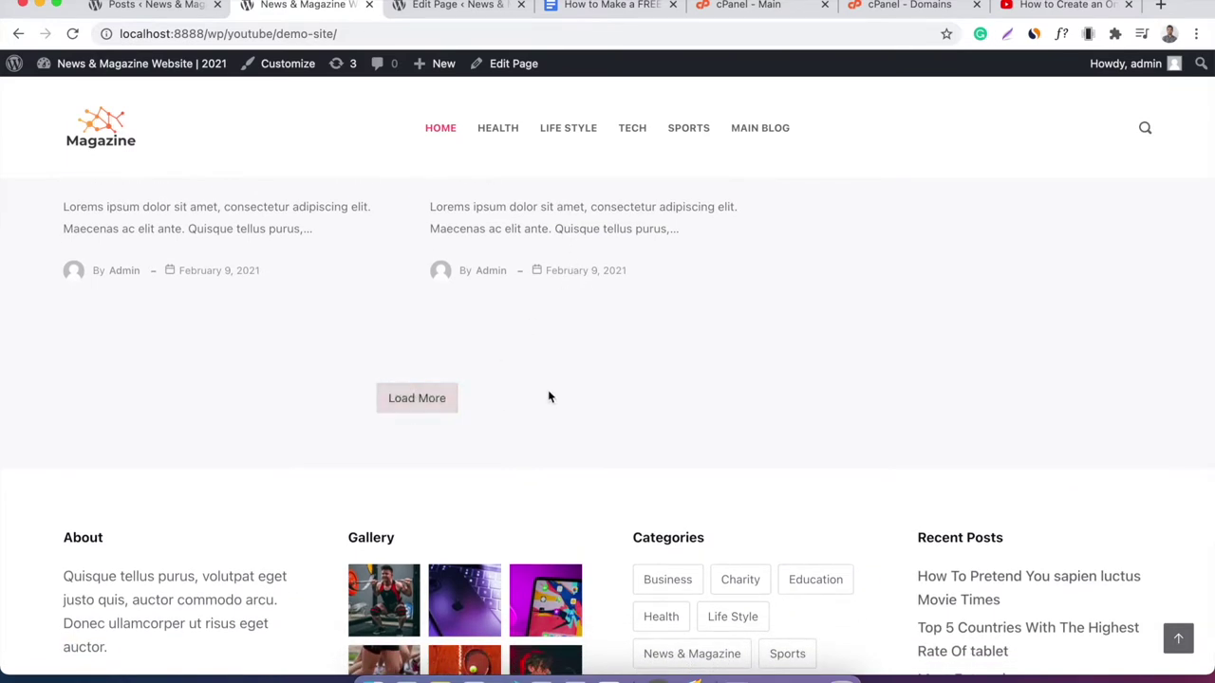
Load more posts on the demo Home page and scroll through them and the footer.
click(442, 405)
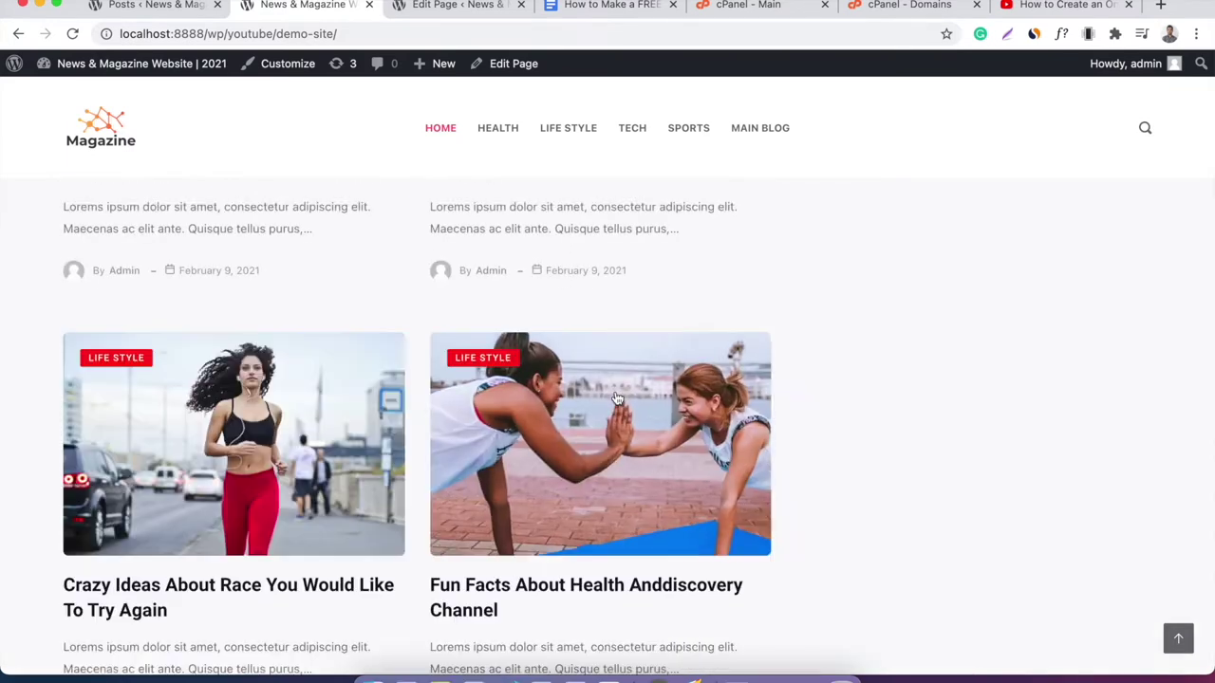
scroll(616, 399, down, 10)
scroll(616, 398, down, 10)
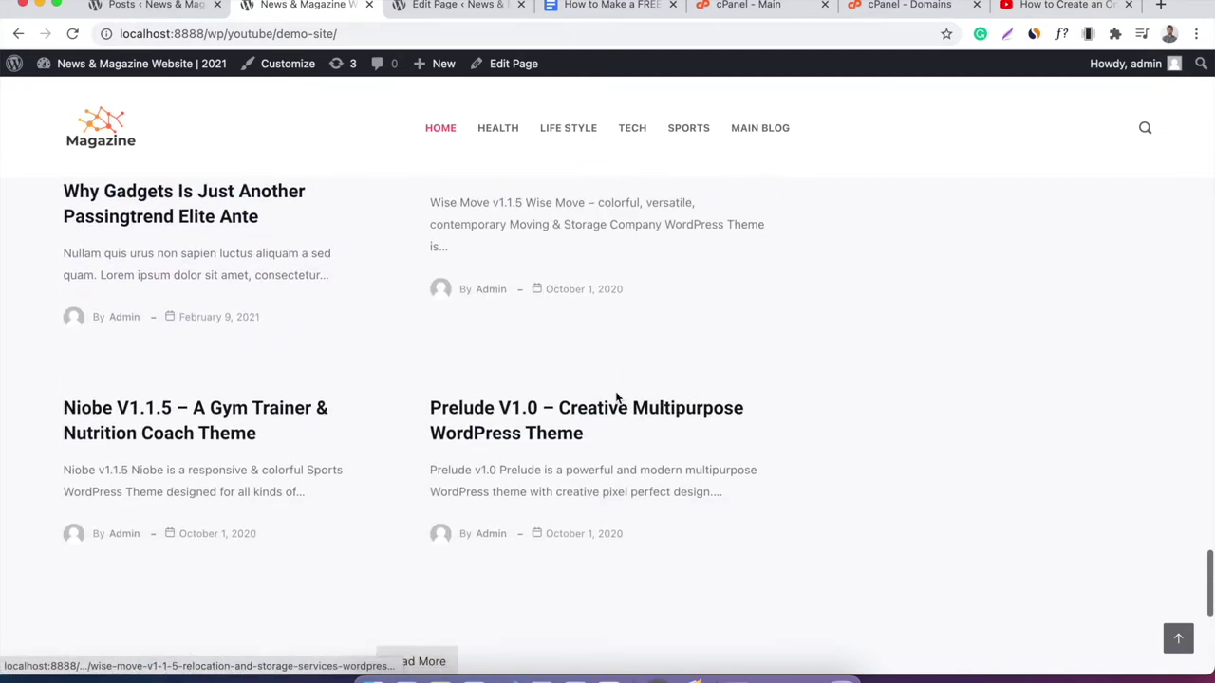
scroll(458, 309, down, 2)
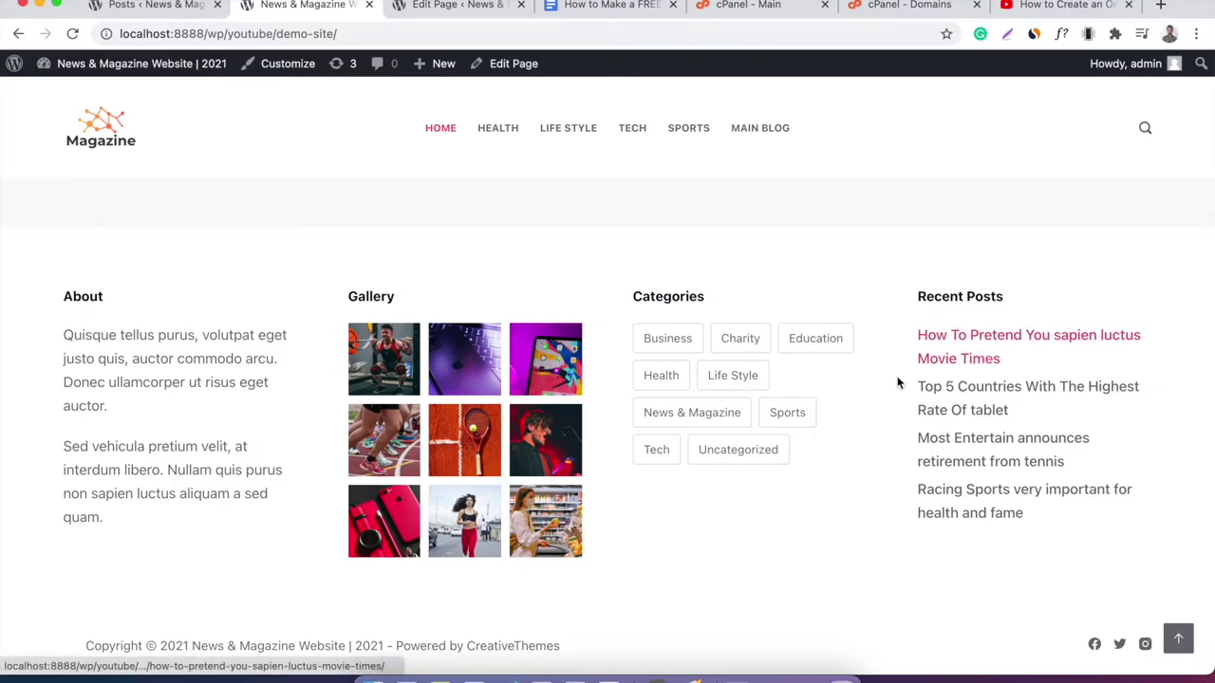
scroll(880, 394, up, 1)
scroll(879, 393, up, 20)
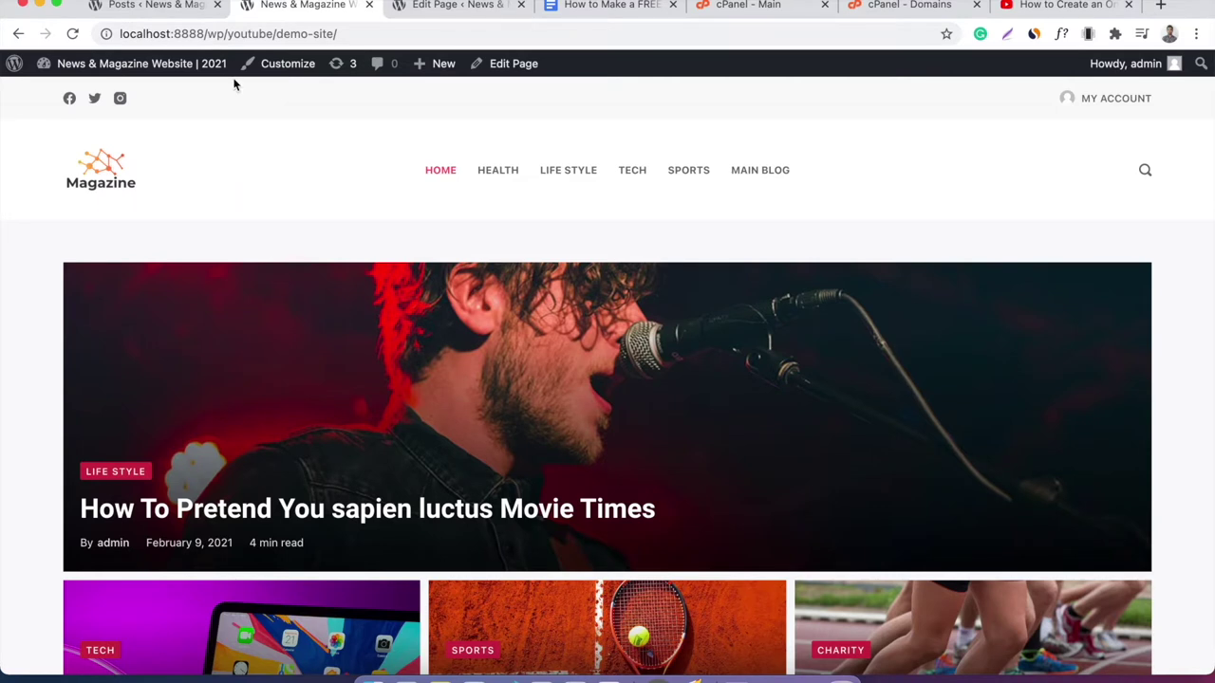
Select the youtube folder in the site address, then switch to the cPanel - Main tab.
double_click(235, 36)
click(209, 36)
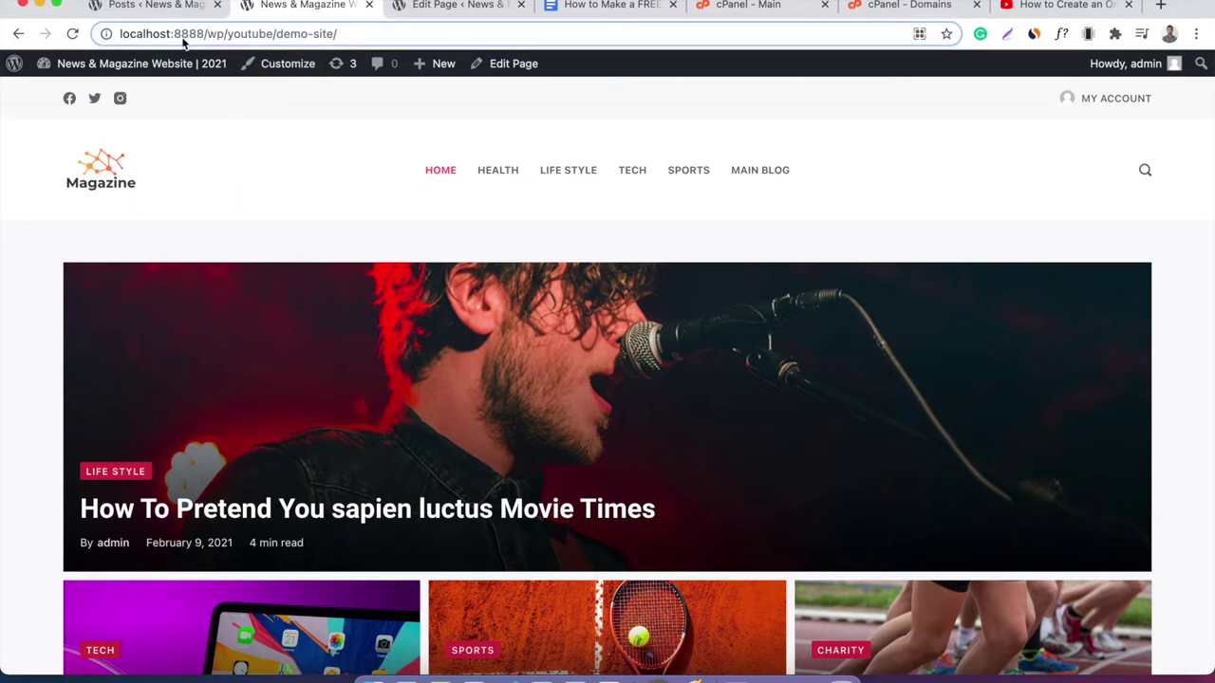
click(263, 183)
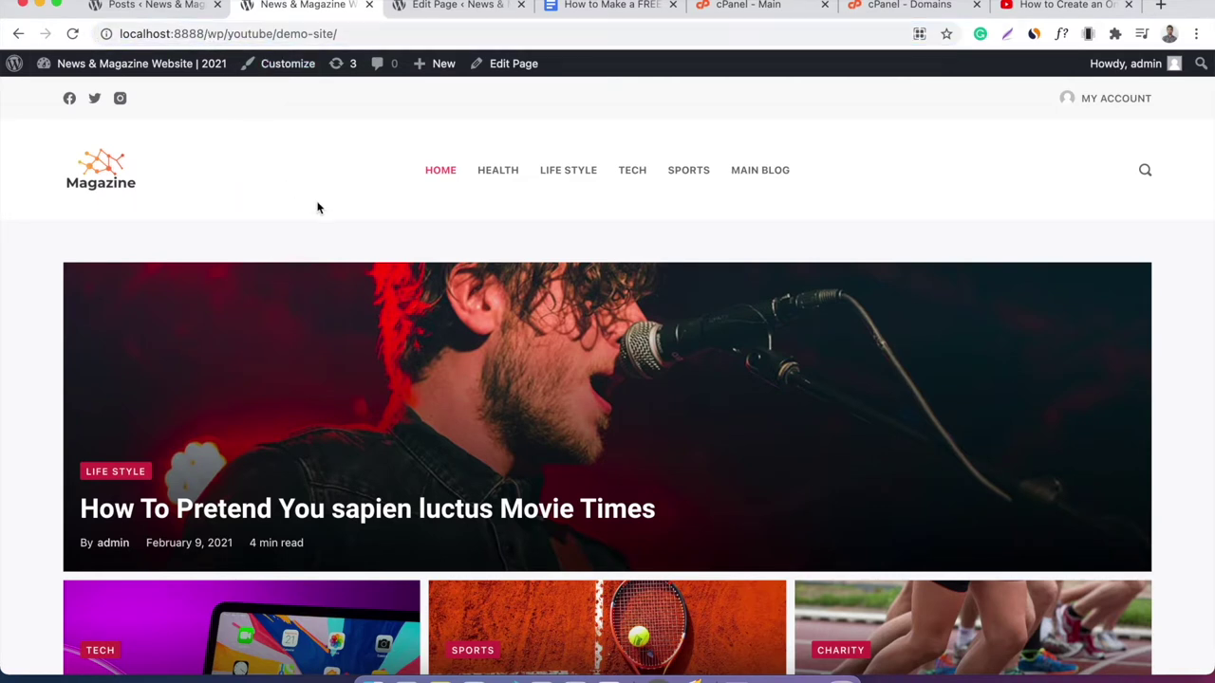
click(764, 6)
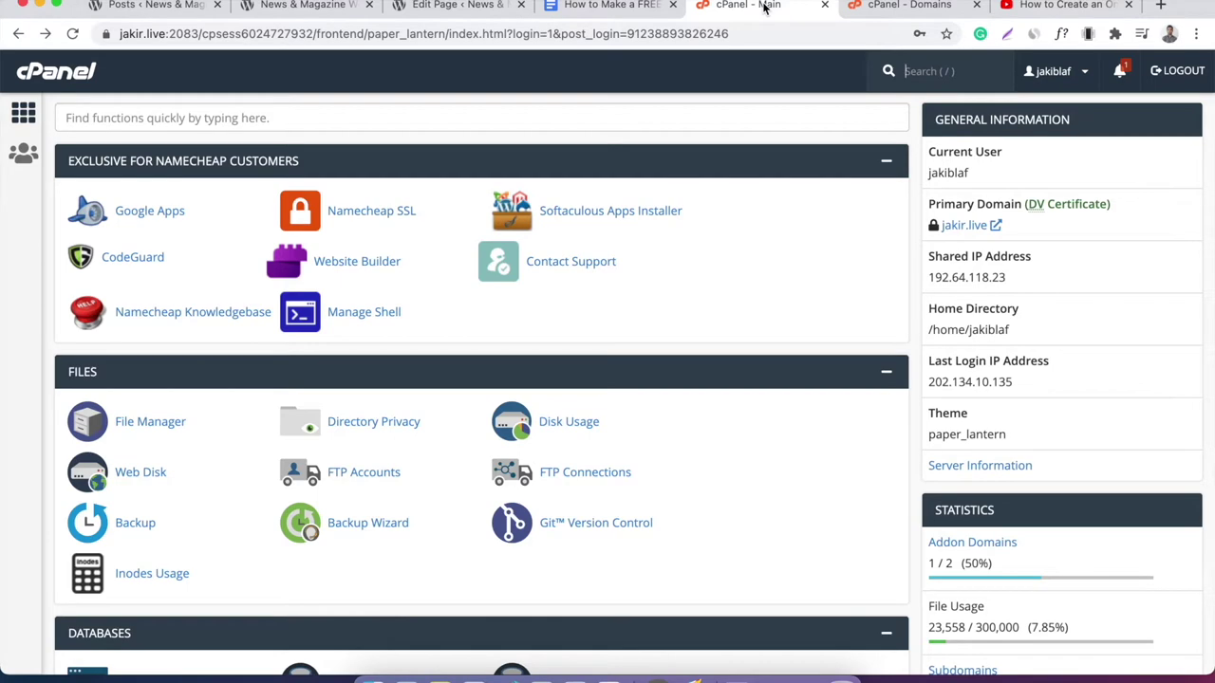
click(636, 8)
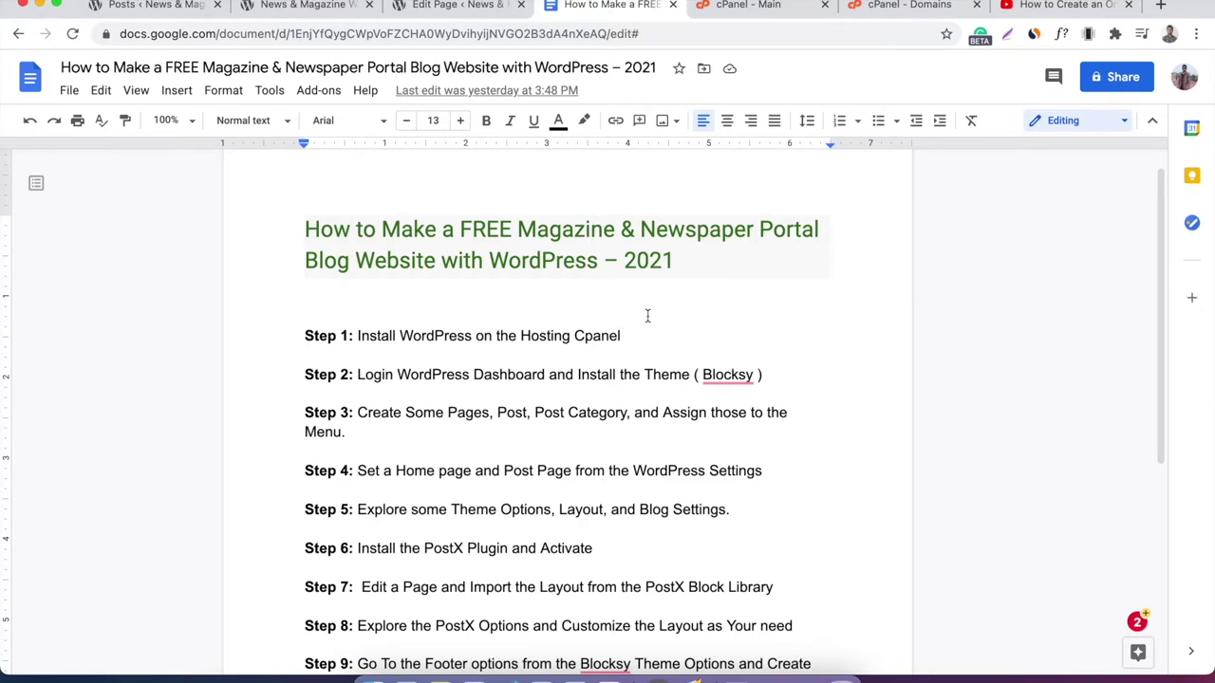
scroll(647, 315, down, 2)
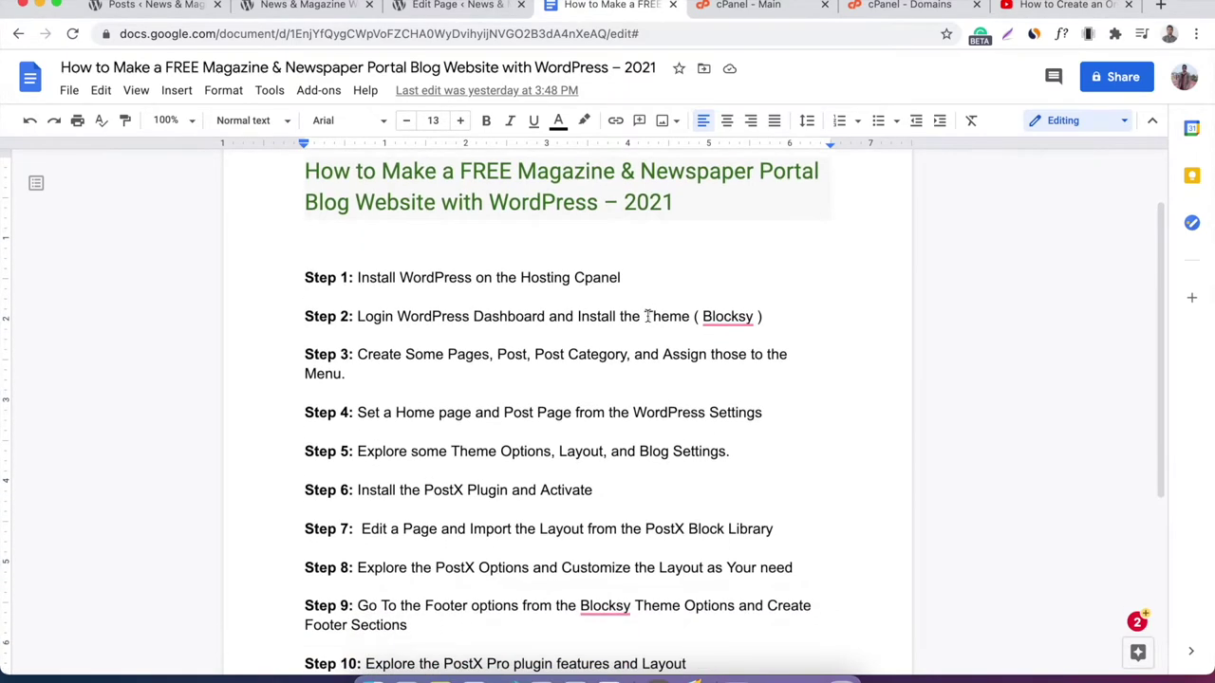
double_click(374, 277)
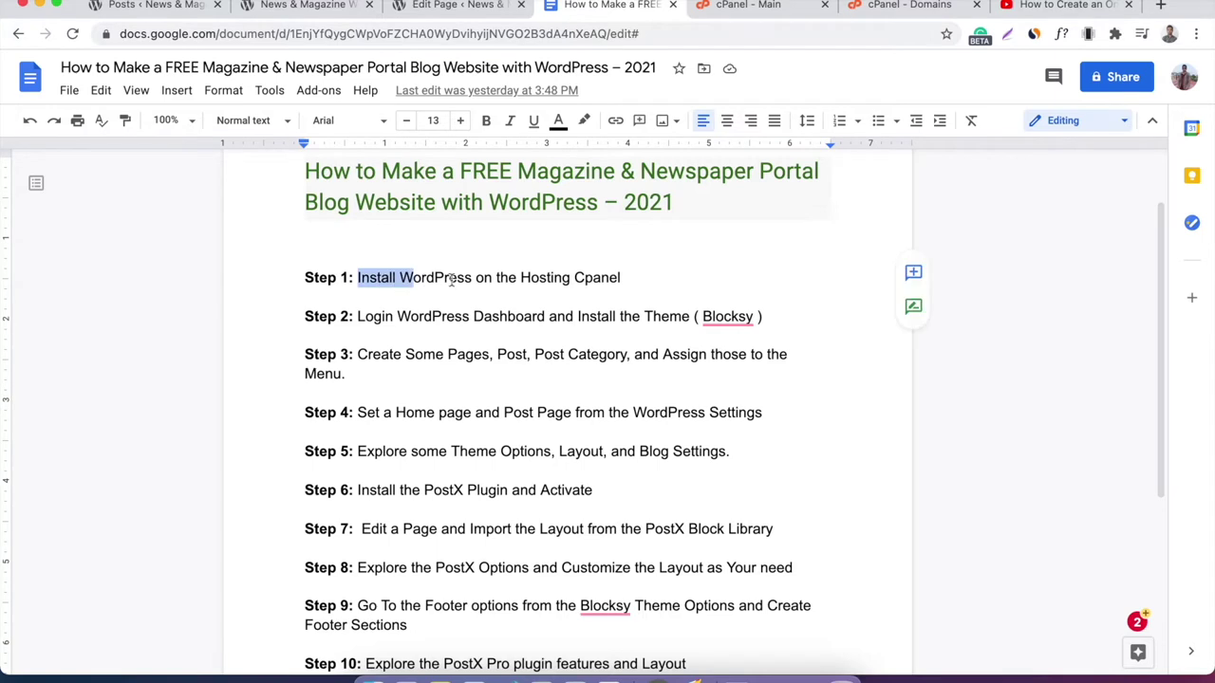
click(509, 277)
click(621, 277)
scroll(645, 280, up, 1)
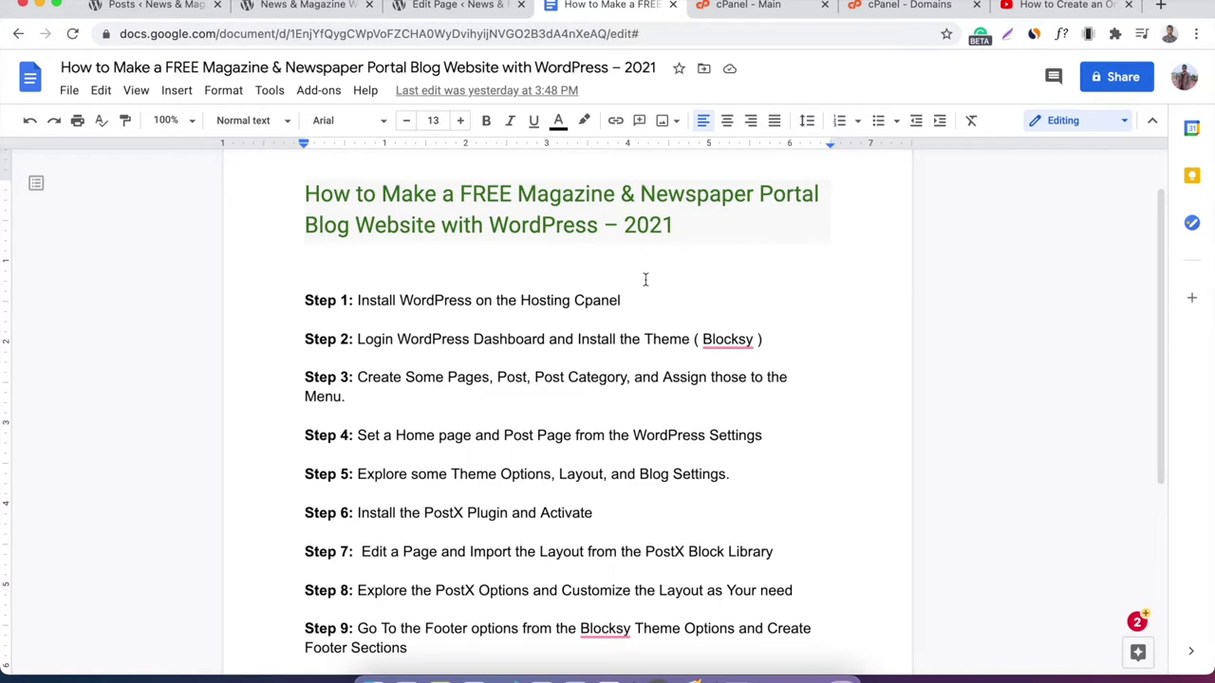
click(744, 6)
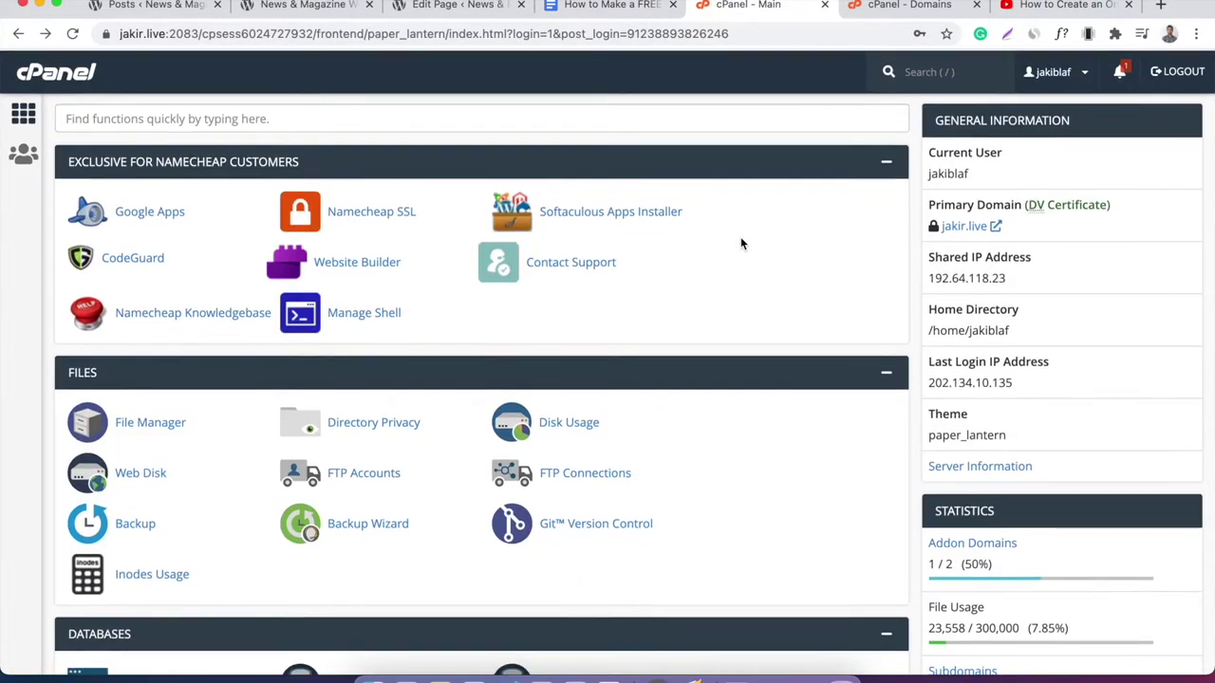
Scroll to the Software section and open WordPress Manager by Softaculous.
scroll(16, 207, down, 15)
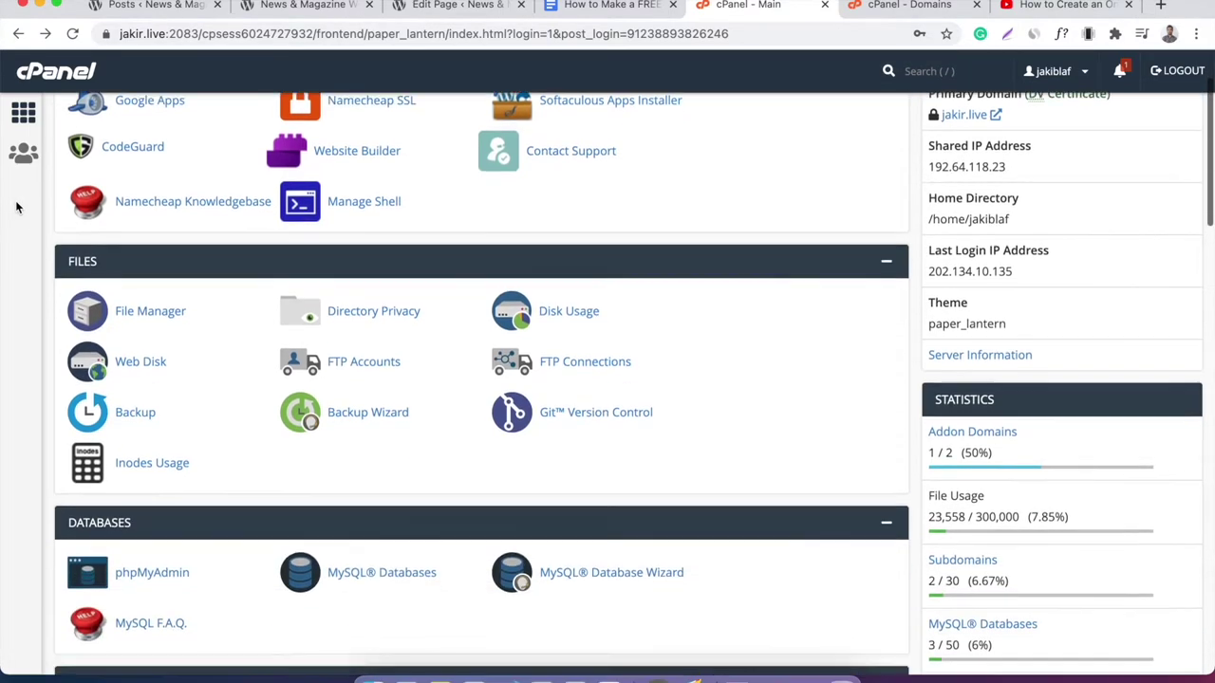
scroll(16, 207, up, 15)
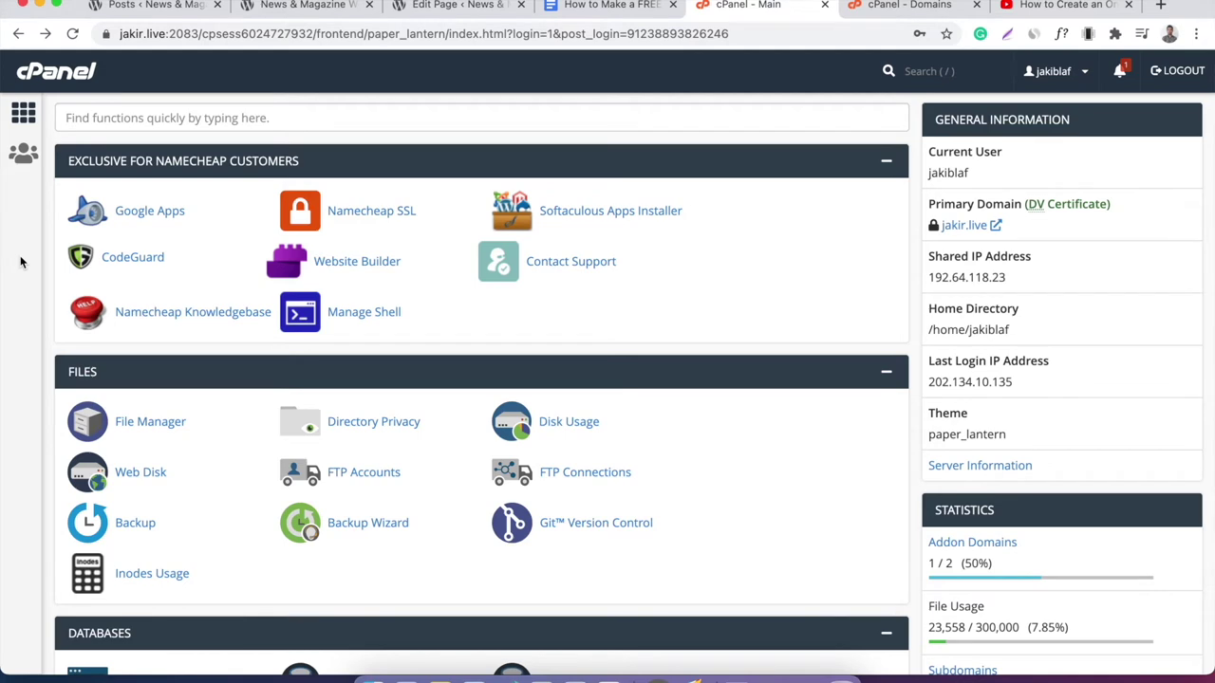
scroll(21, 263, down, 15)
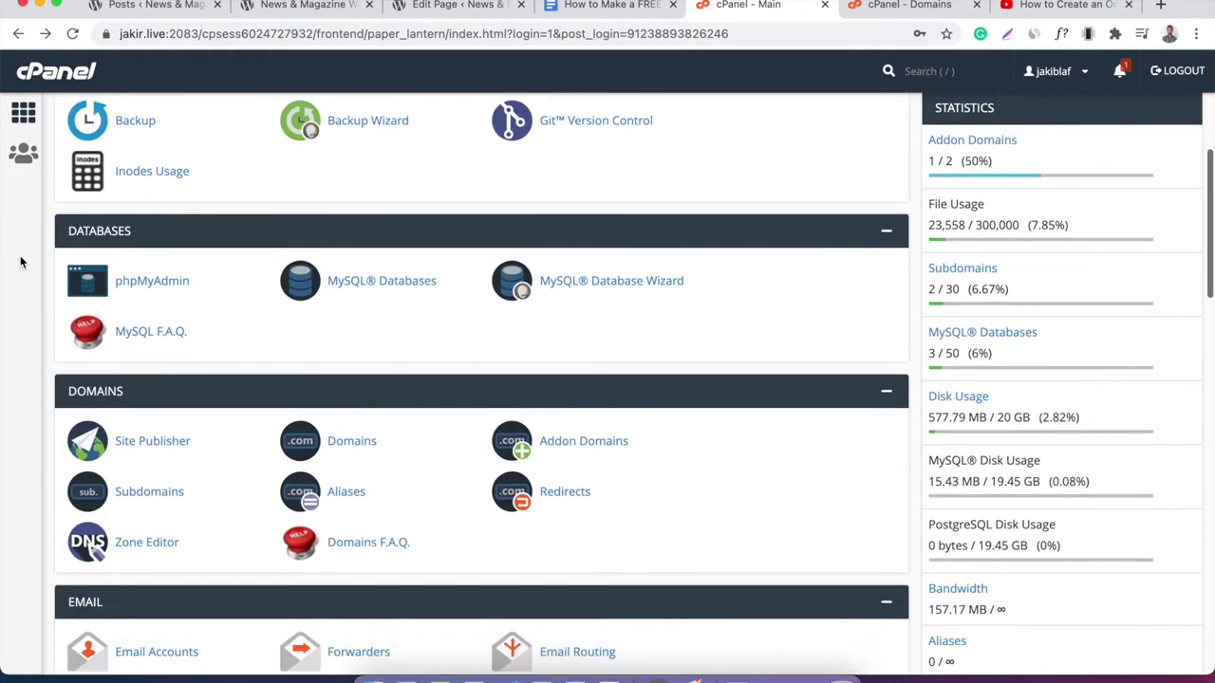
scroll(21, 263, down, 15)
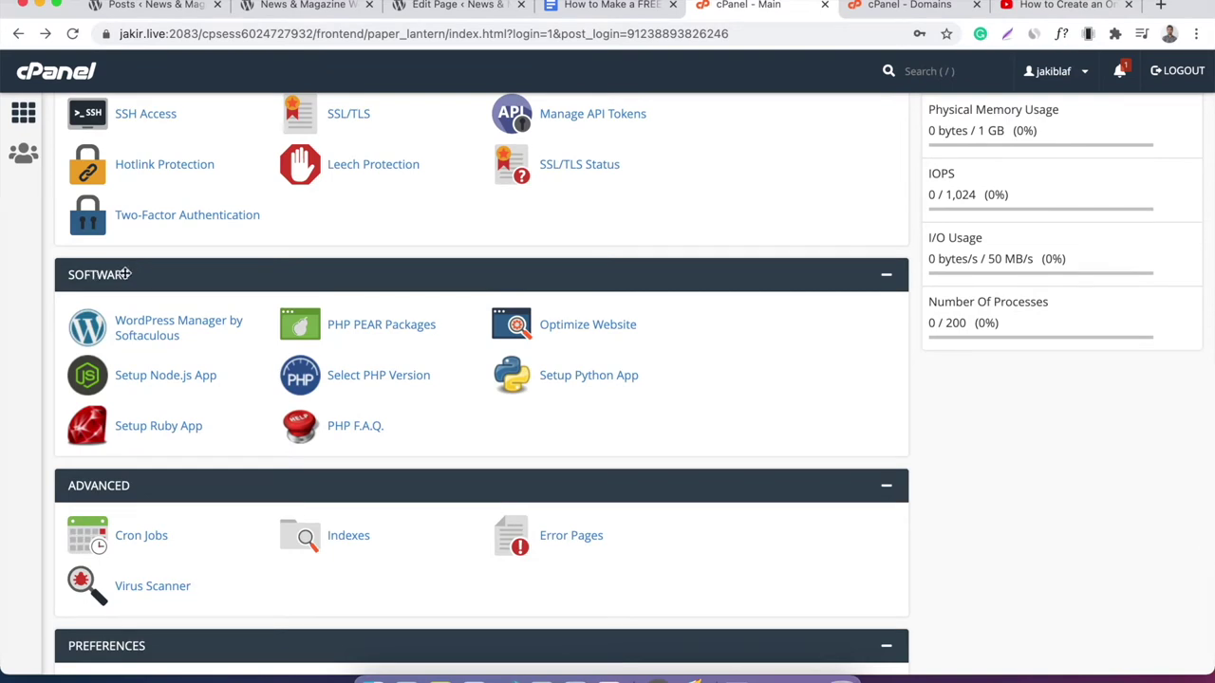
click(173, 328)
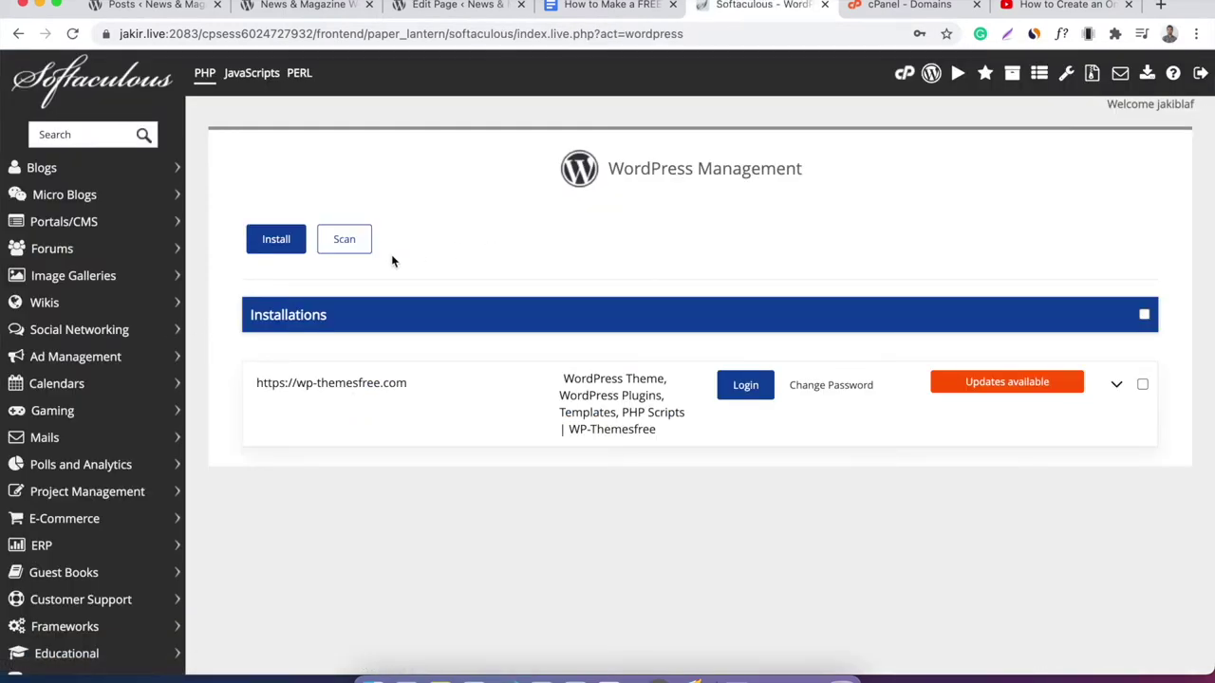
Start a new WordPress installation, keeping version 5.6.1.
click(278, 238)
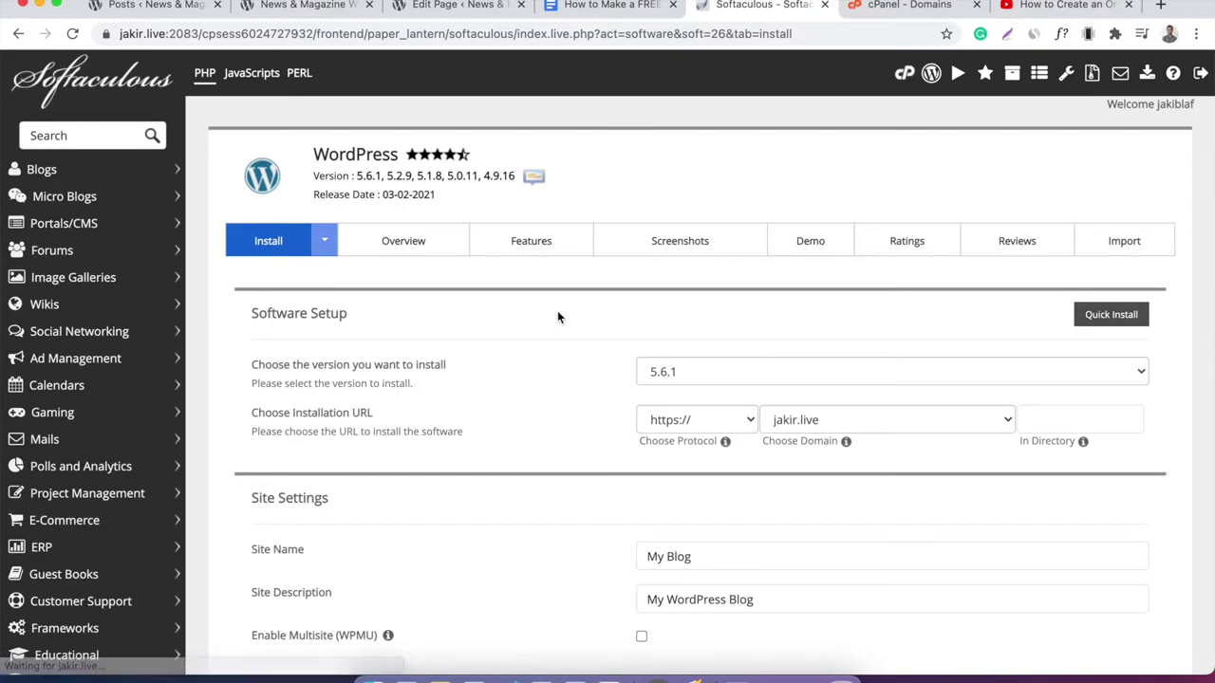
scroll(557, 316, down, 15)
scroll(557, 316, up, 15)
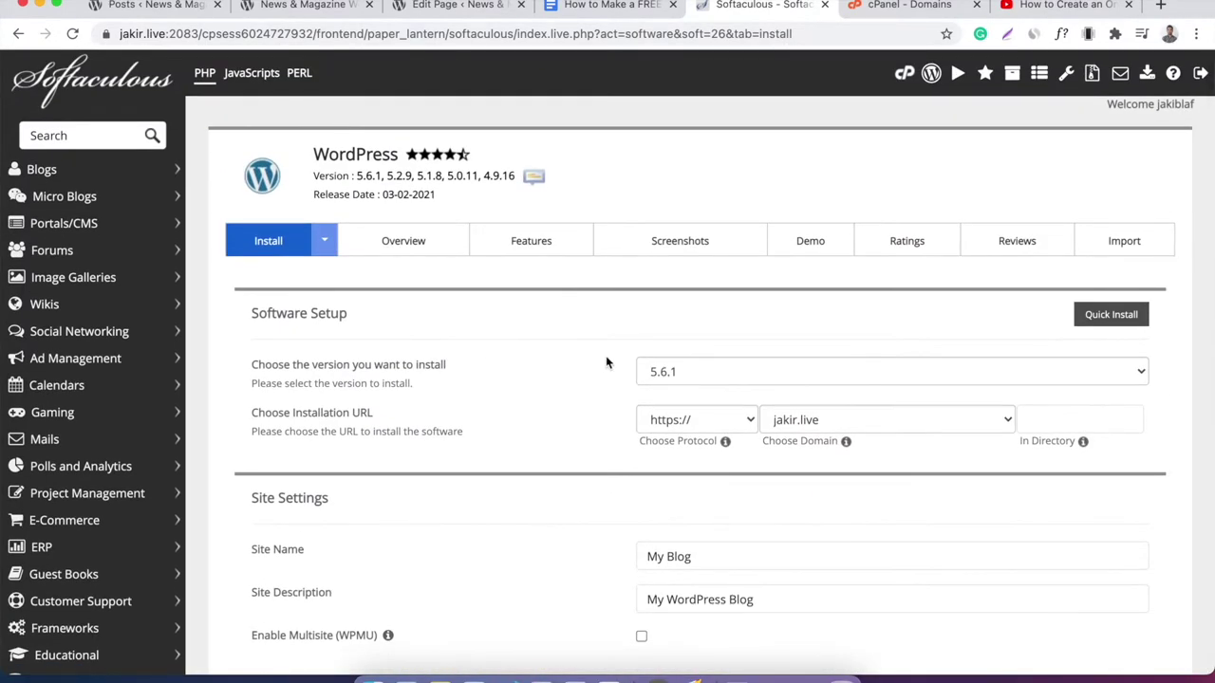
click(686, 376)
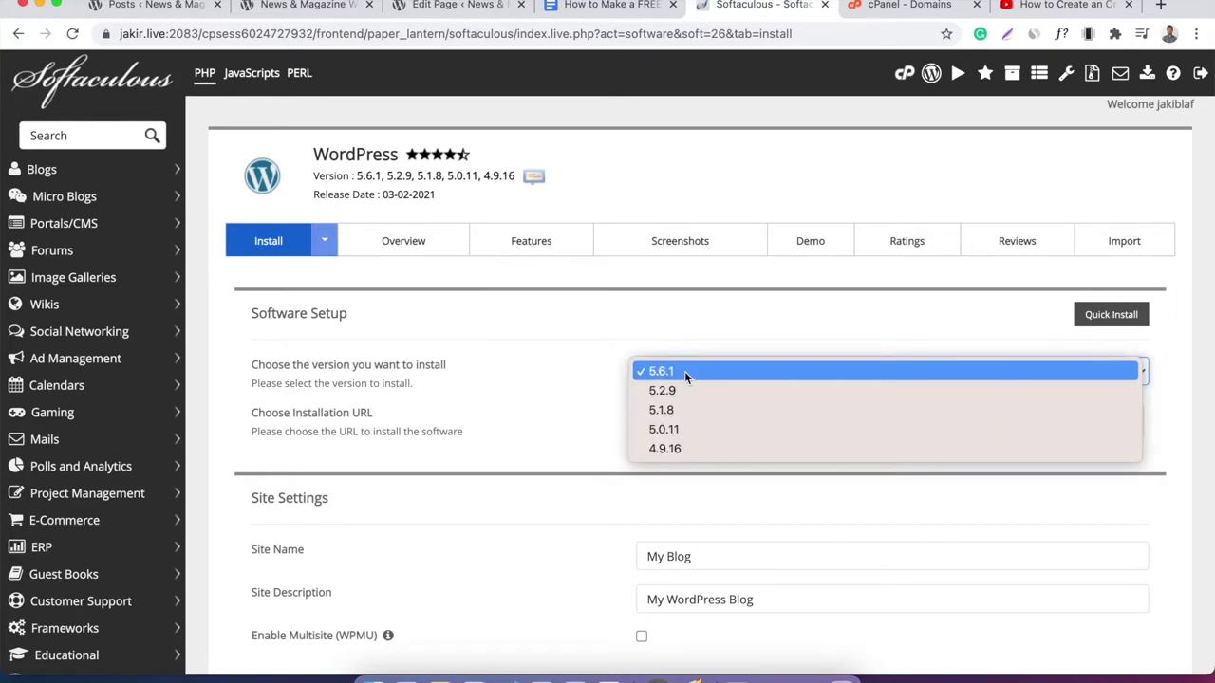
click(672, 370)
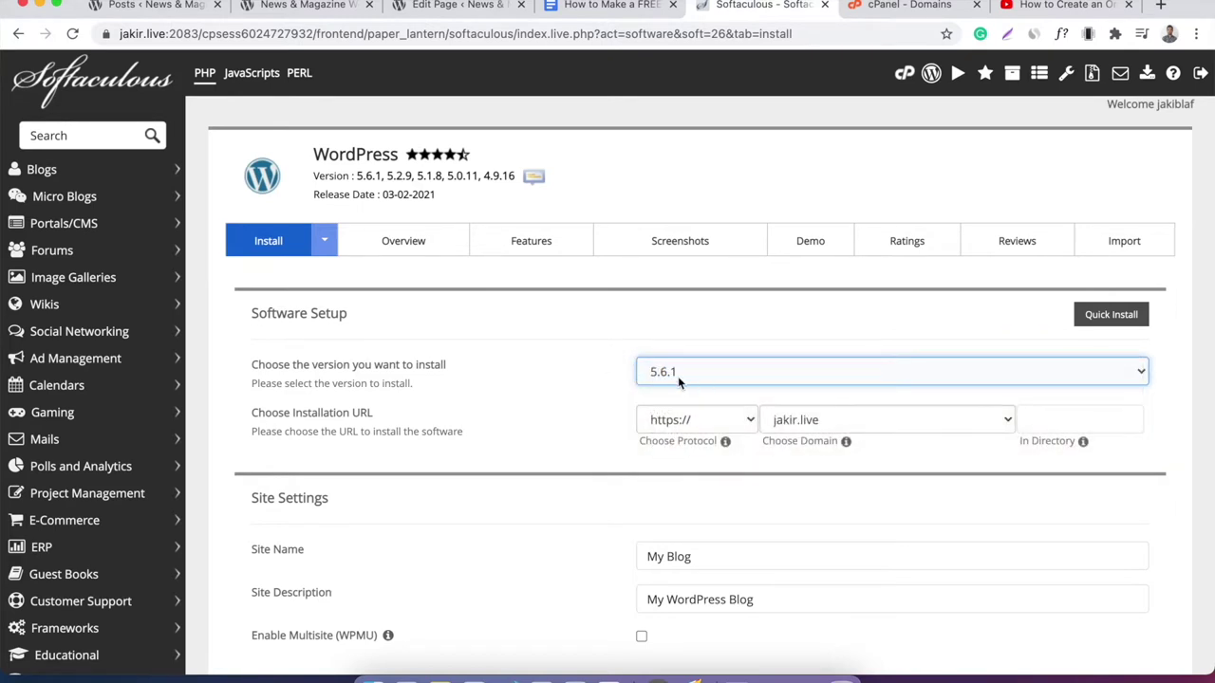
scroll(573, 361, down, 1)
scroll(574, 362, down, 1)
click(679, 333)
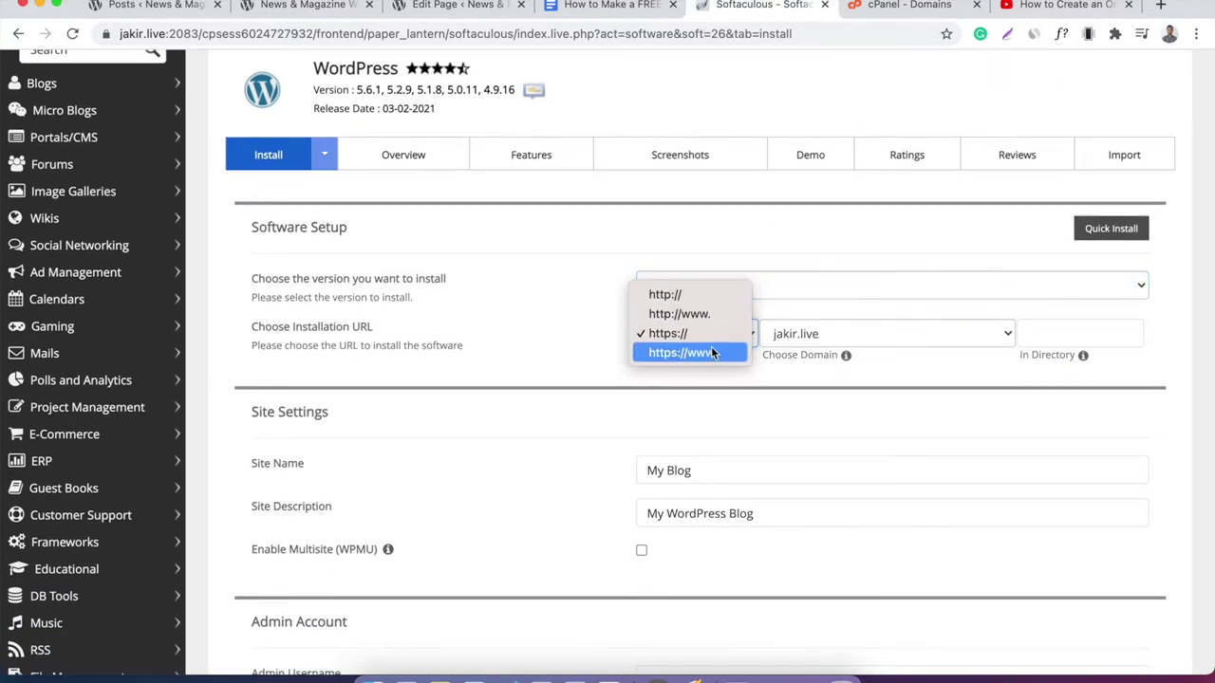
click(708, 356)
click(667, 336)
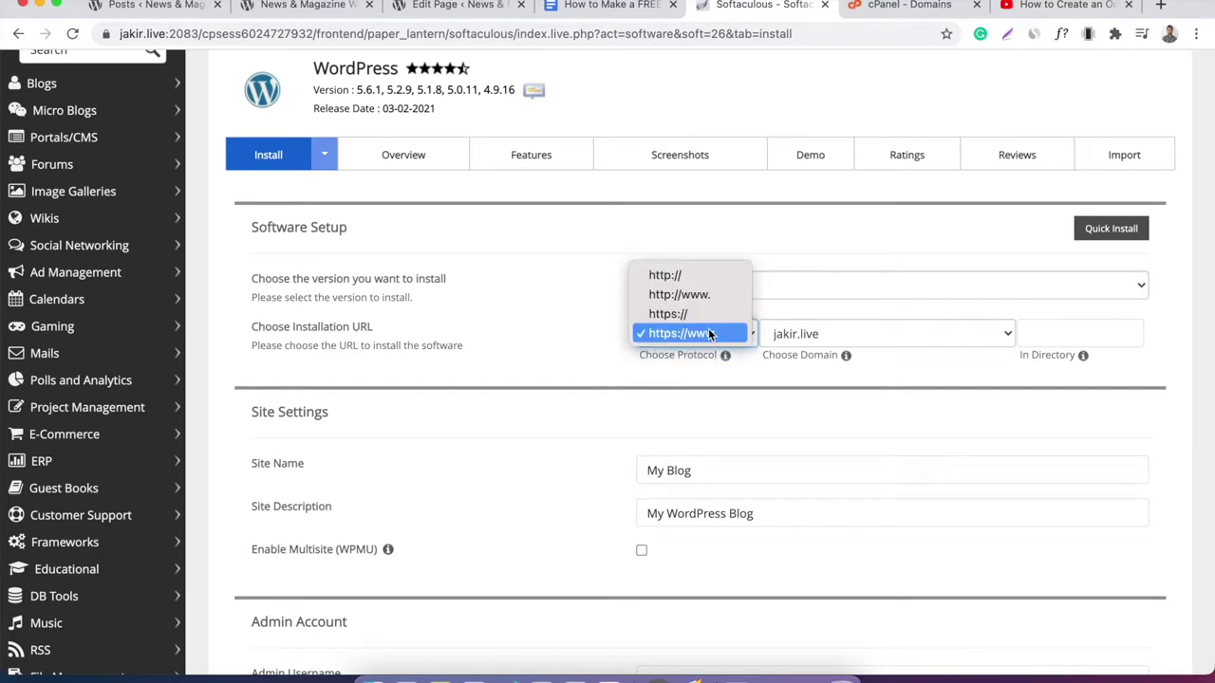
click(689, 333)
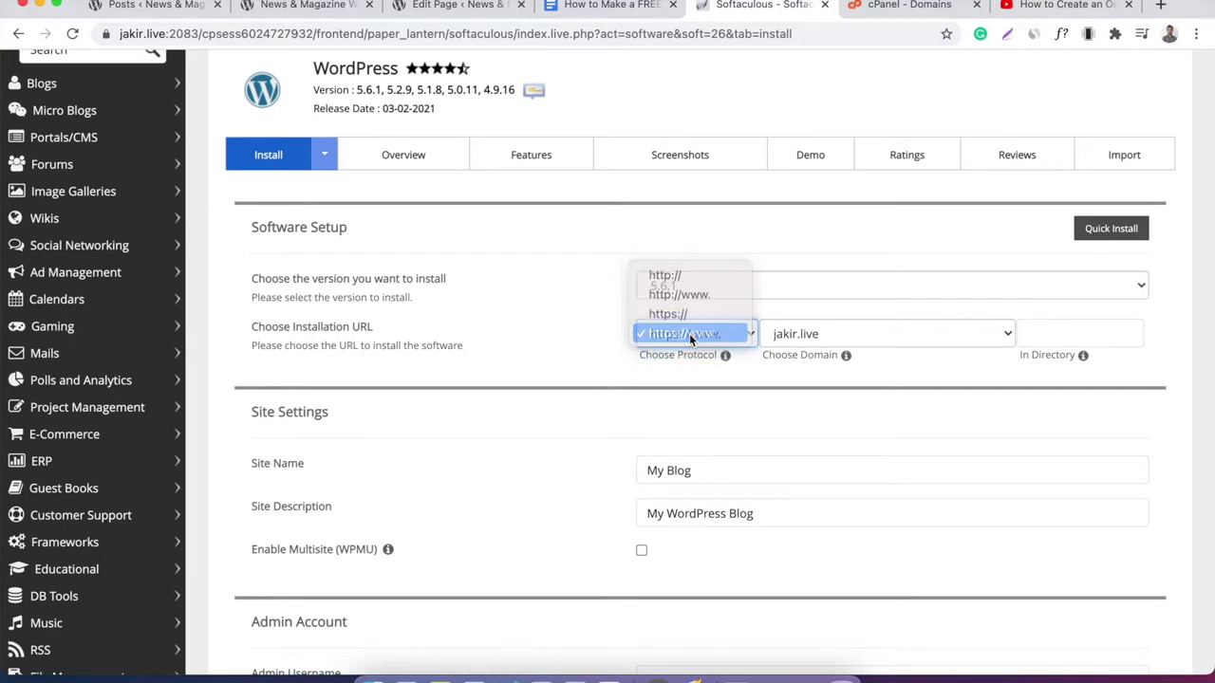
click(828, 333)
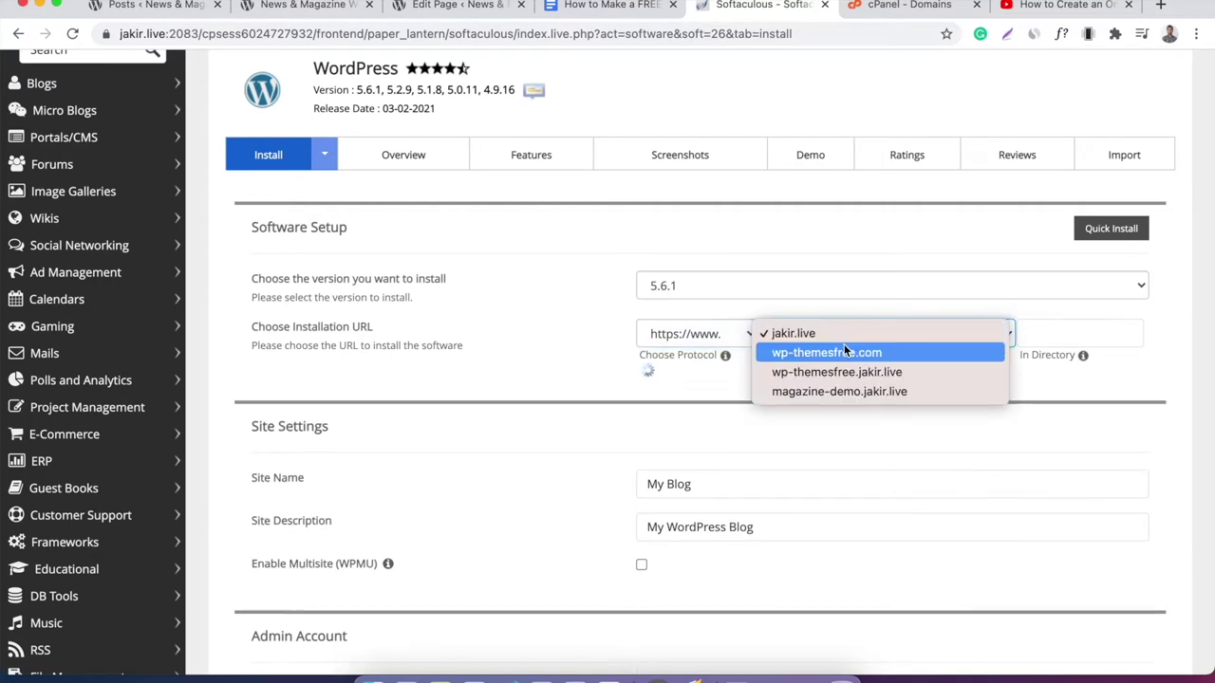
click(851, 391)
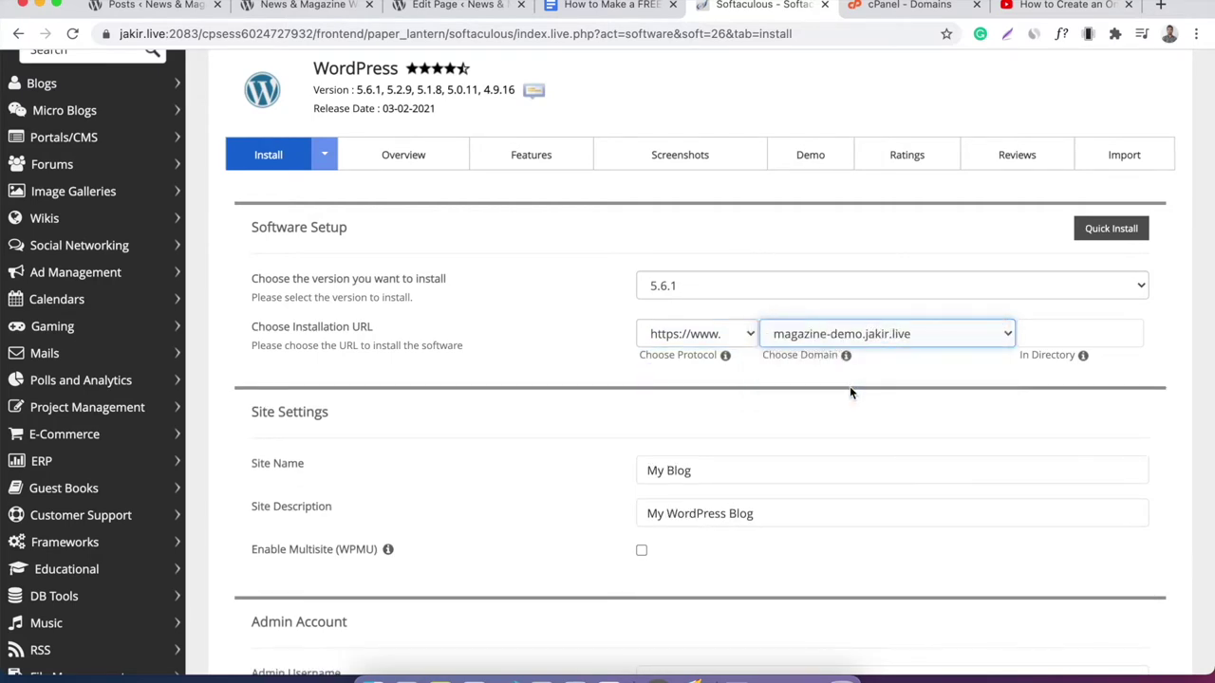
scroll(563, 330, down, 3)
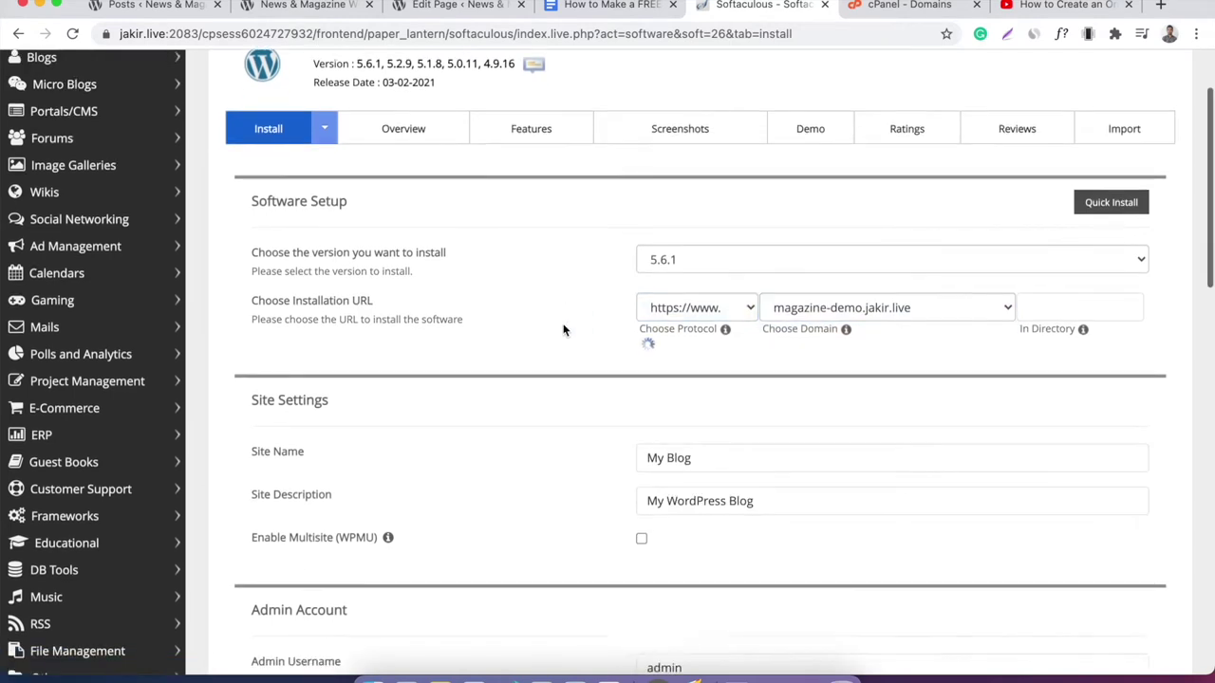
click(696, 263)
Rename the site from 'My Blog' to 'Magazines Website 2021'.
double_click(697, 265)
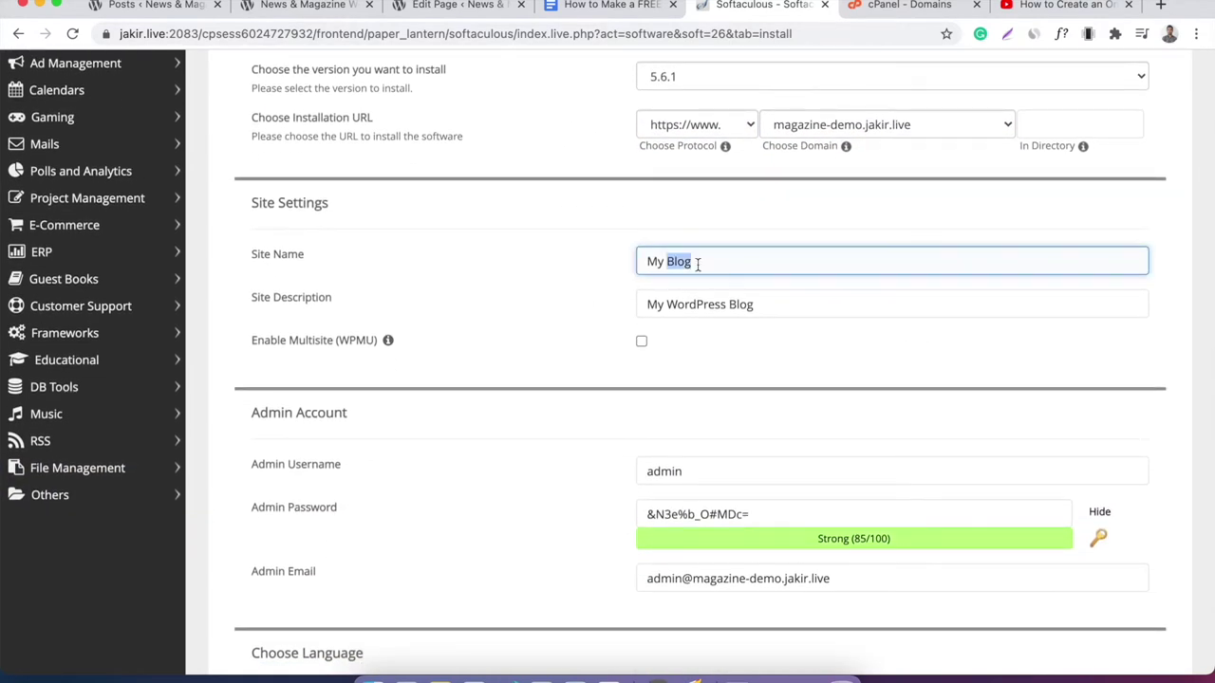
triple_click(716, 265)
text(Magazines Wesb)
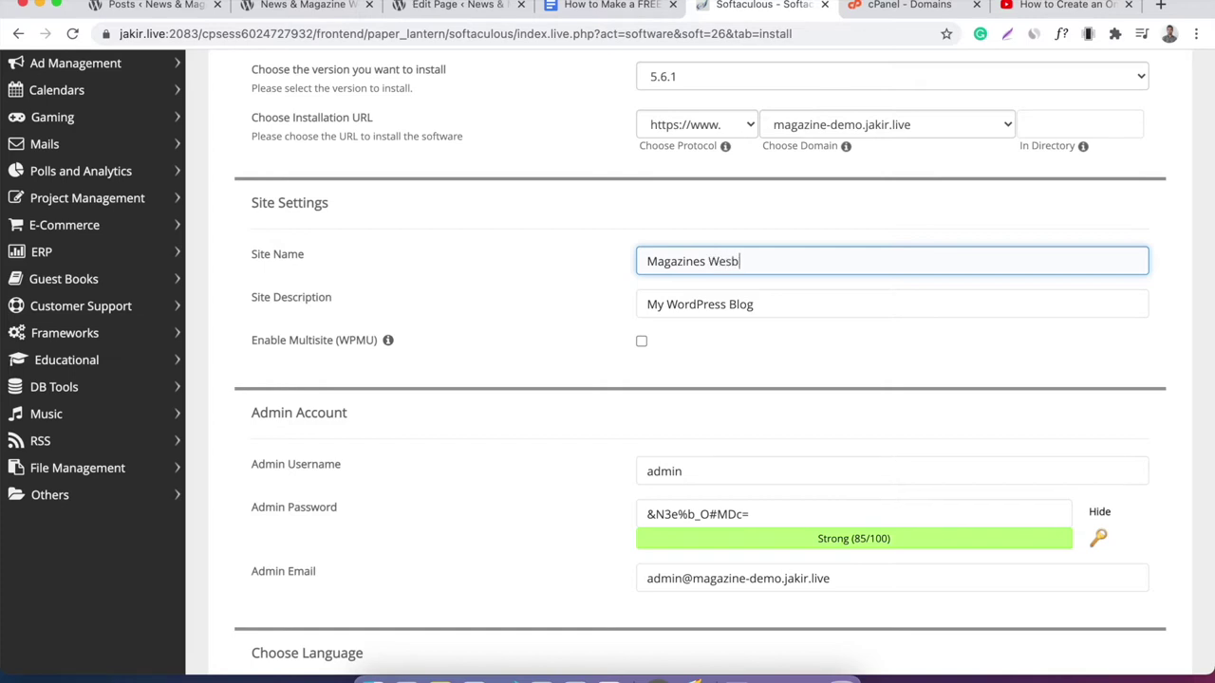
key(BackSpace)
key(BackSpace)
key(BackSpace)
text(ebsite 2021)
Review the admin username, leaving it unchanged.
scroll(501, 331, down, 3)
double_click(664, 276)
click(705, 274)
click(579, 285)
click(679, 276)
double_click(679, 276)
click(713, 277)
click(591, 302)
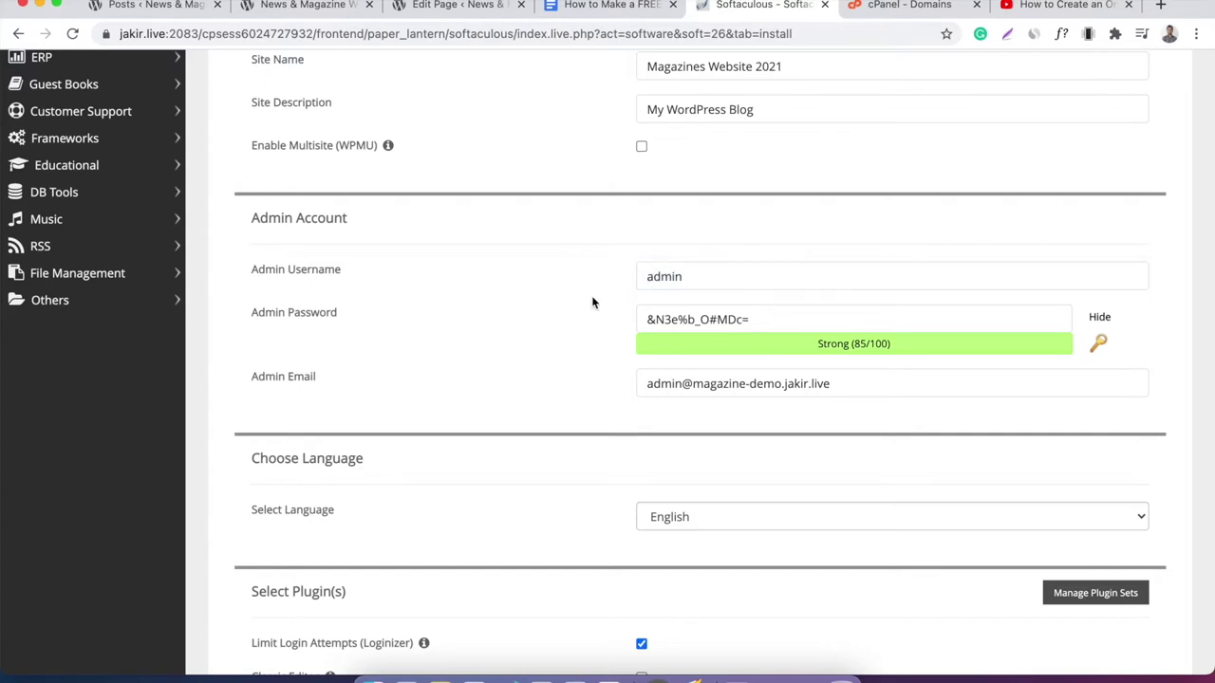
Replace the generated admin password with a new Strong-rated password.
click(1096, 317)
double_click(924, 312)
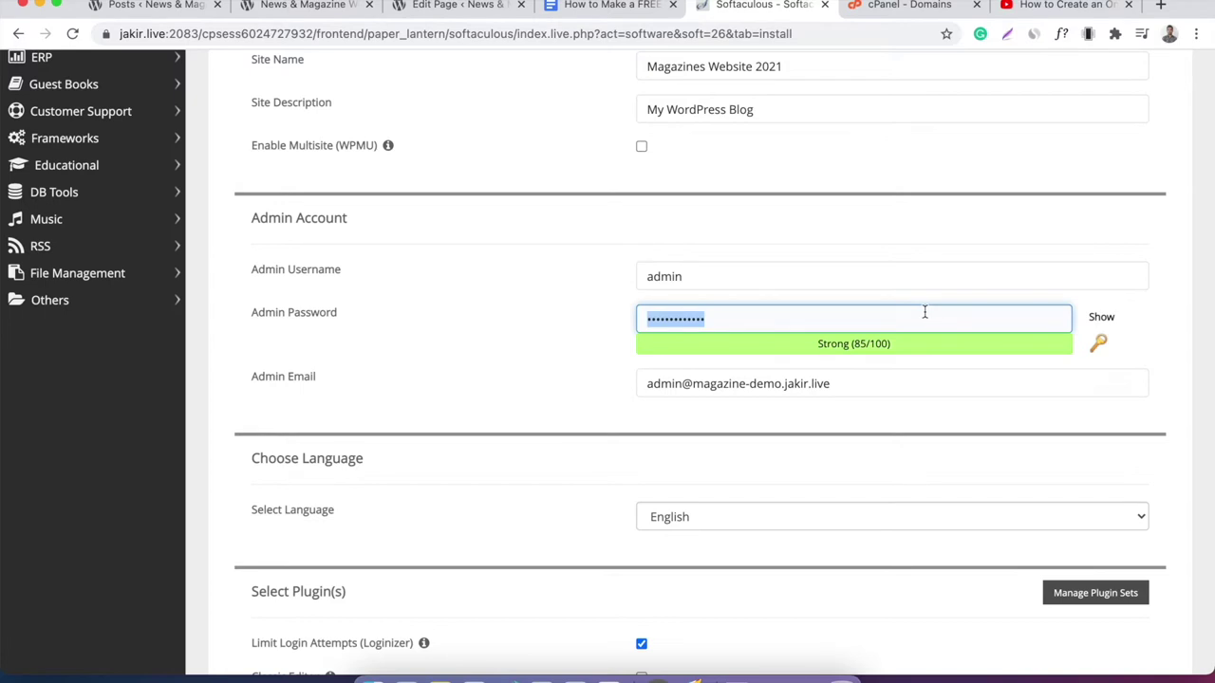
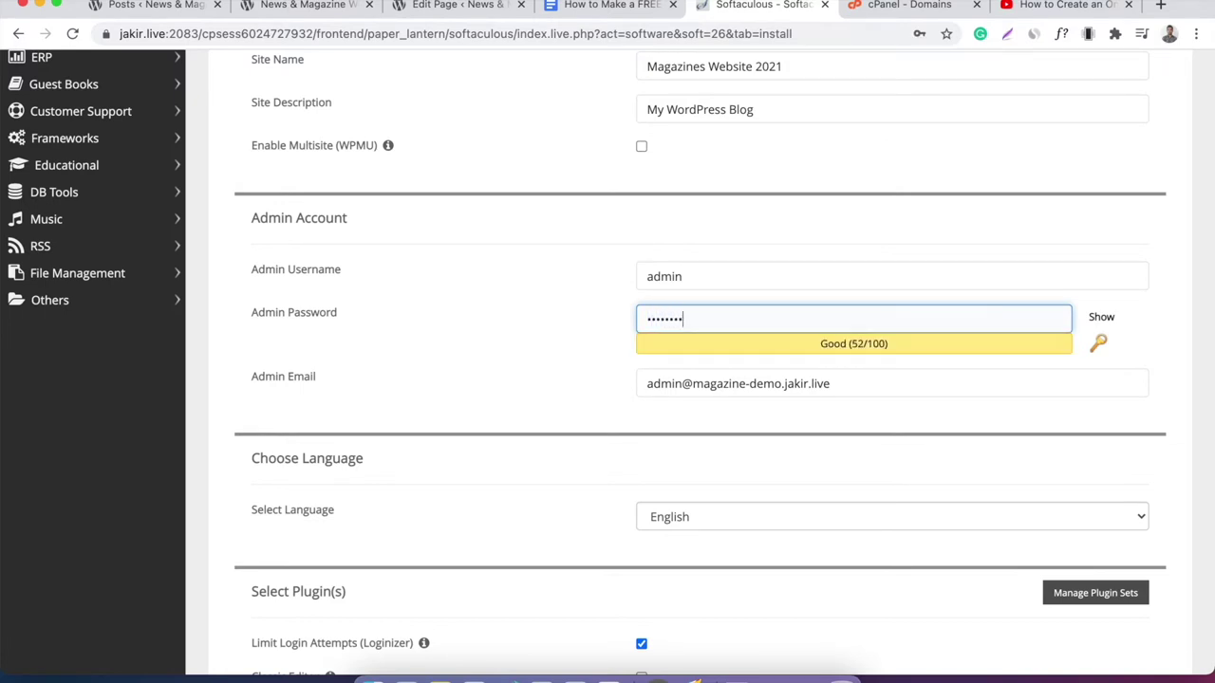
key(BackSpace)
key(BackSpace)
key(BackSpace)
key(BackSpace)
key(BackSpace)
key(BackSpace)
key(BackSpace)
key(BackSpace)
key(BackSpace)
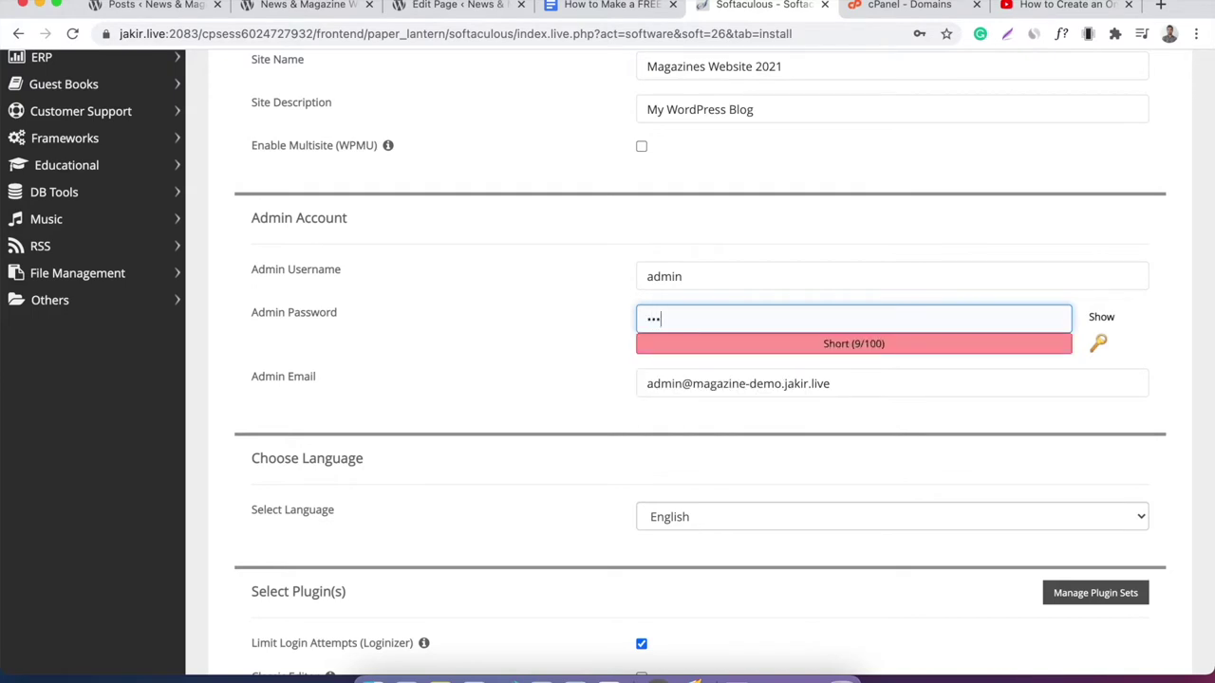
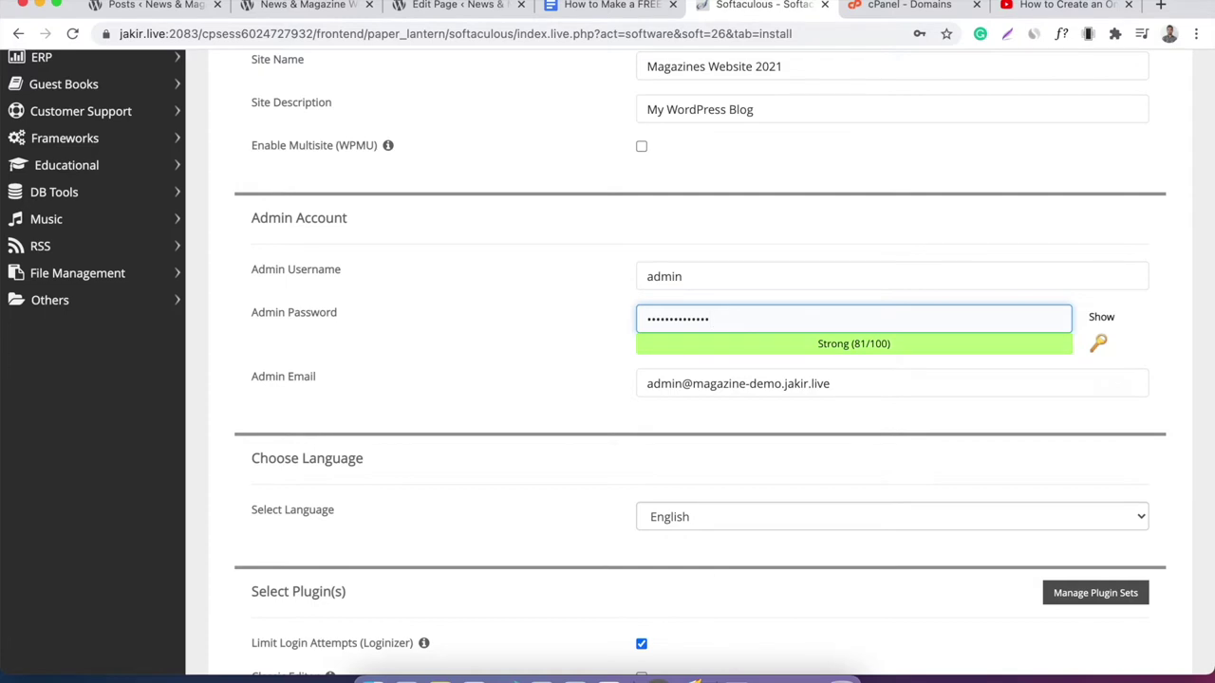
click(604, 324)
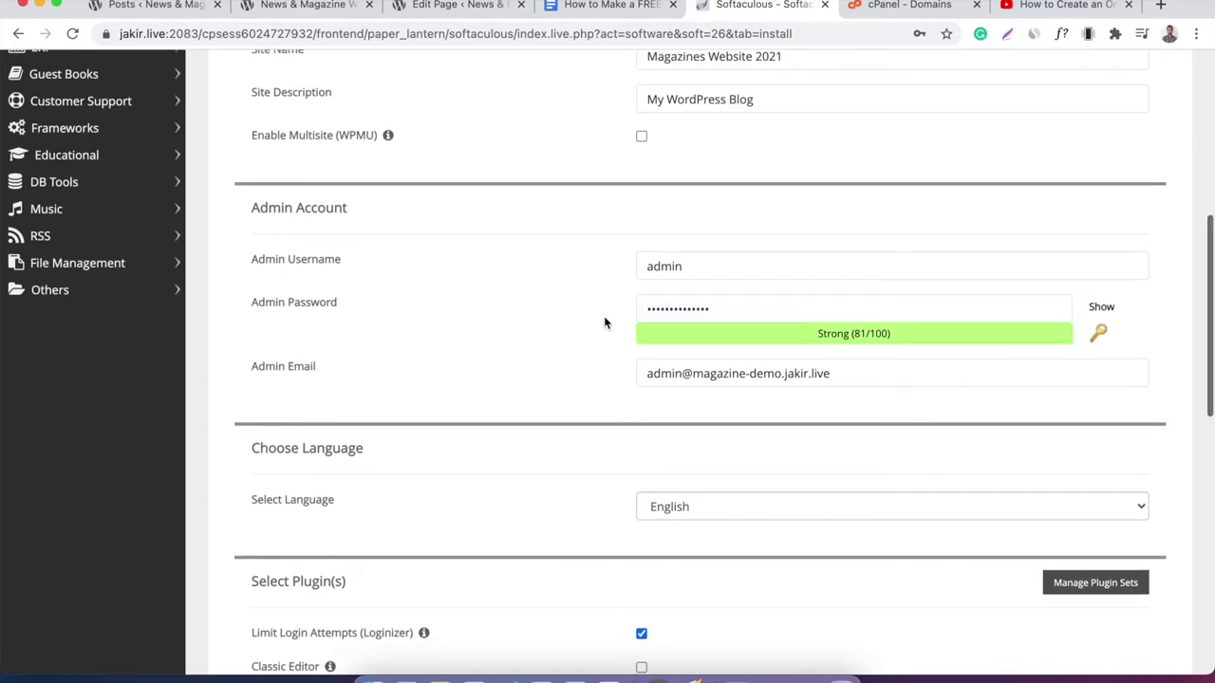
Review the admin email address without changing it.
scroll(604, 324, down, 1)
click(766, 357)
double_click(764, 355)
click(837, 357)
triple_click(761, 359)
key(Right)
double_click(739, 357)
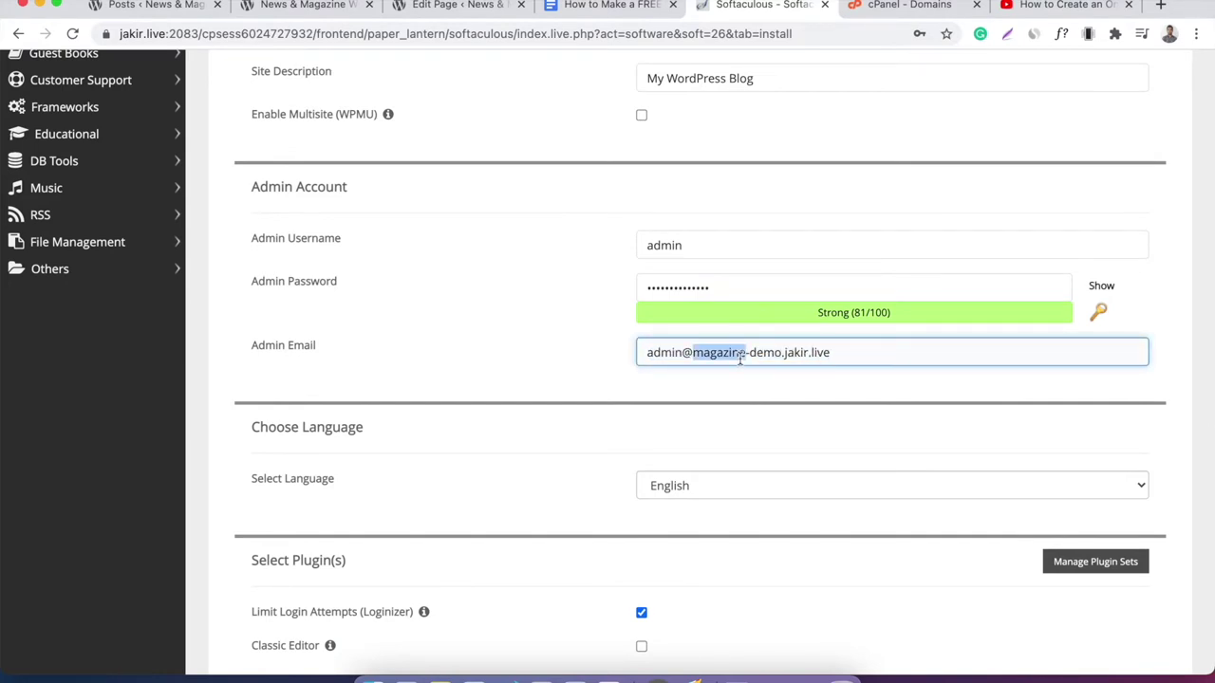
double_click(793, 353)
click(841, 355)
click(609, 358)
scroll(574, 356, down, 5)
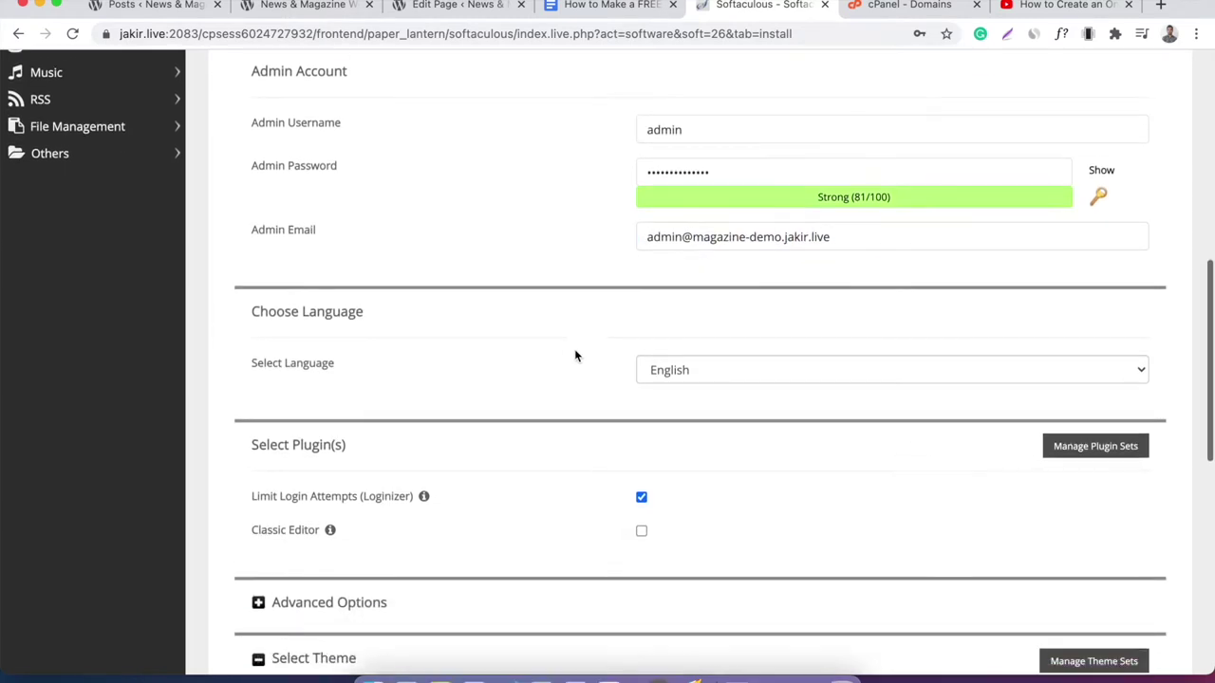
Scroll past Select Theme and launch the WordPress installation with the completed settings.
scroll(574, 356, down, 2)
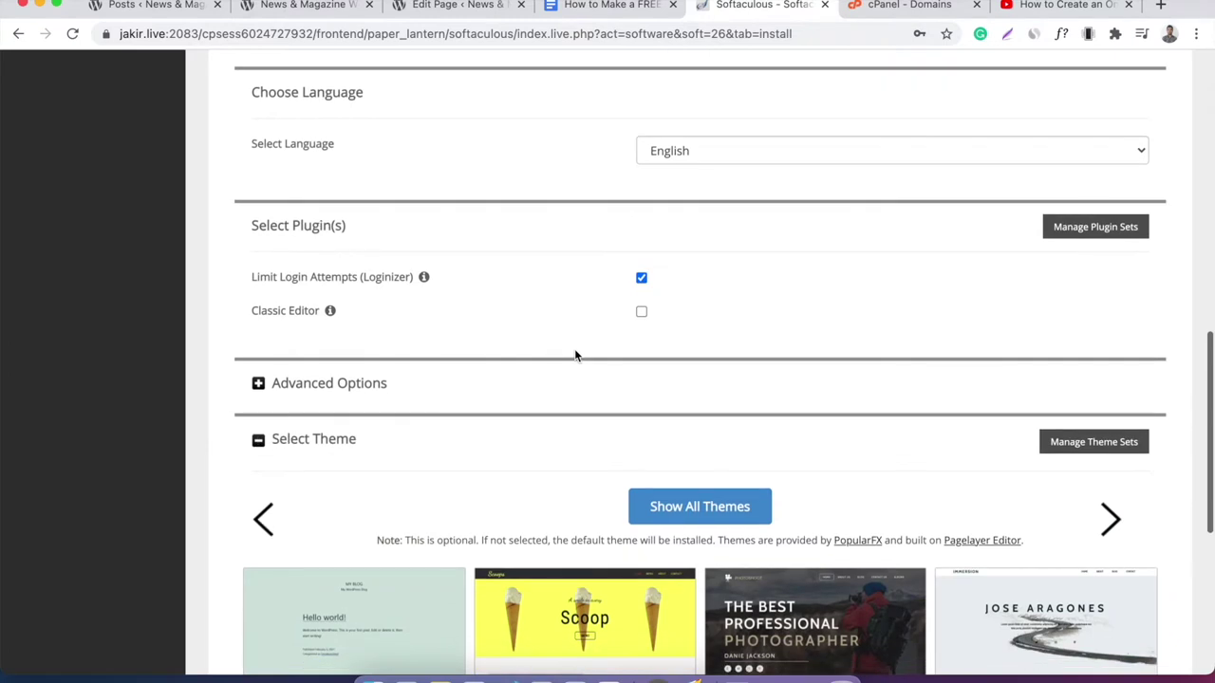
scroll(574, 356, down, 1)
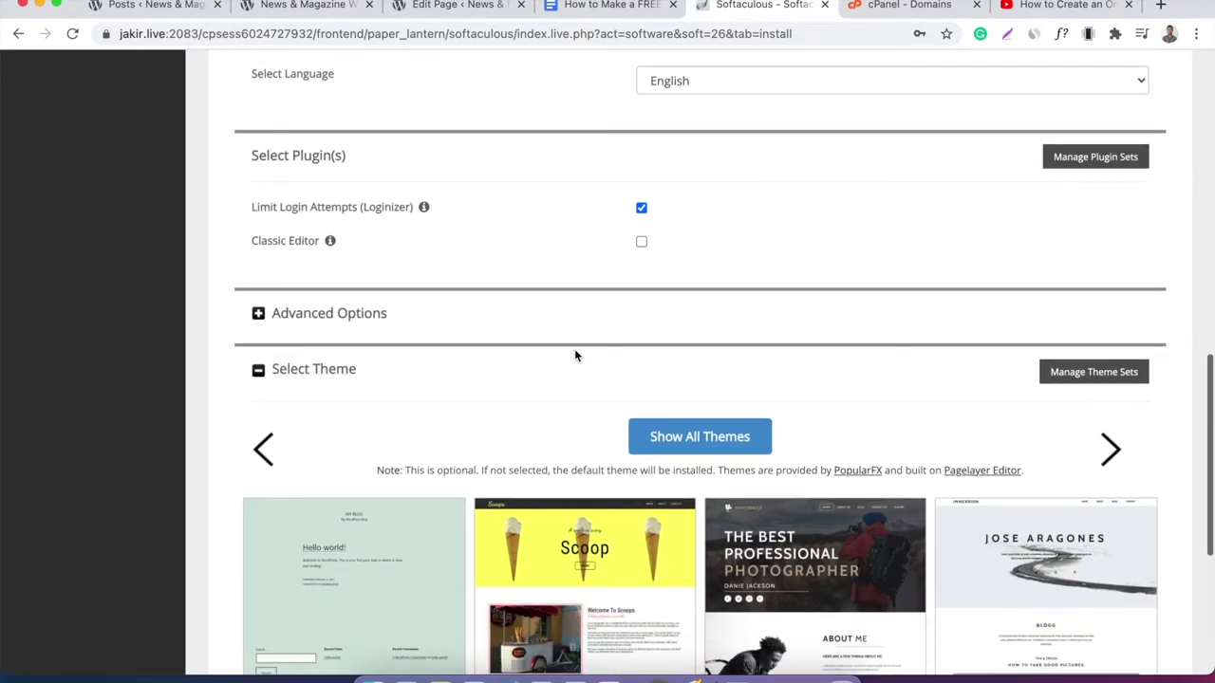
scroll(575, 356, down, 6)
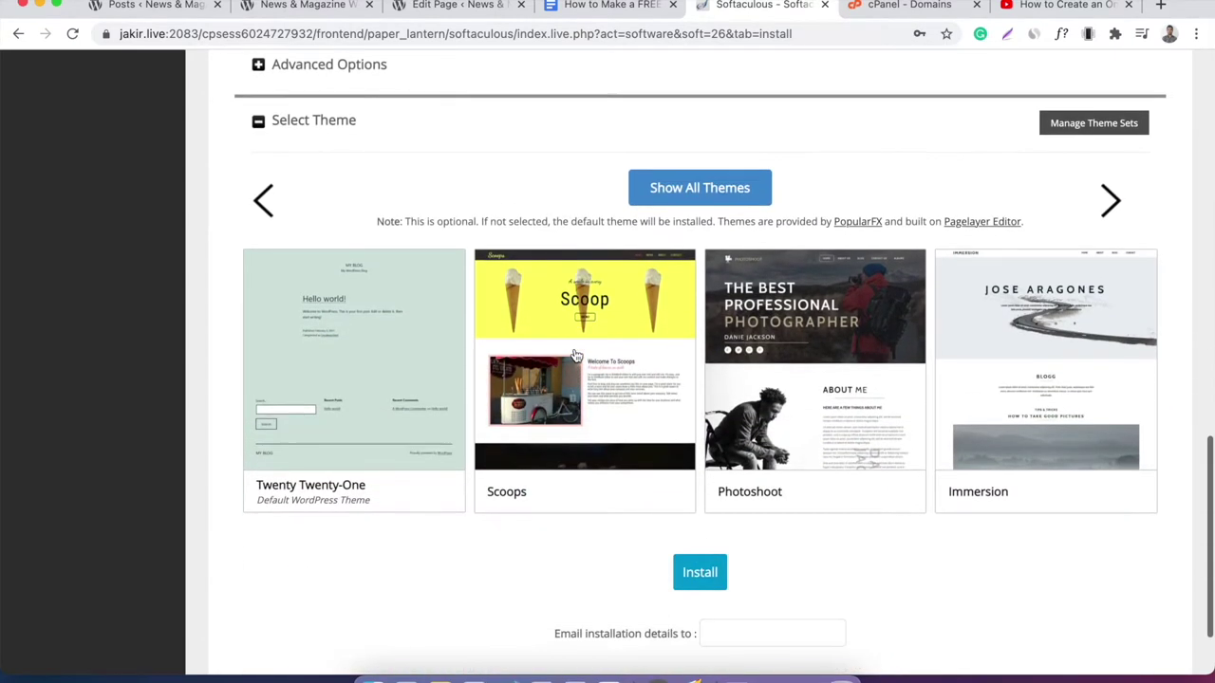
click(718, 532)
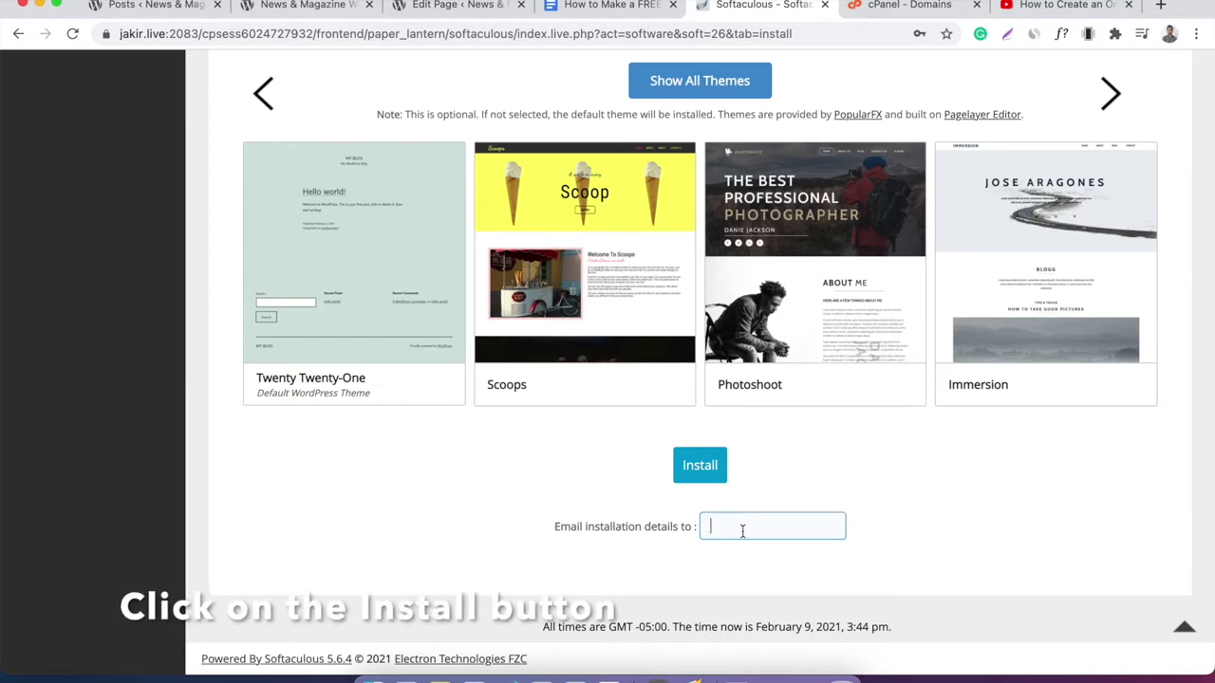
click(699, 465)
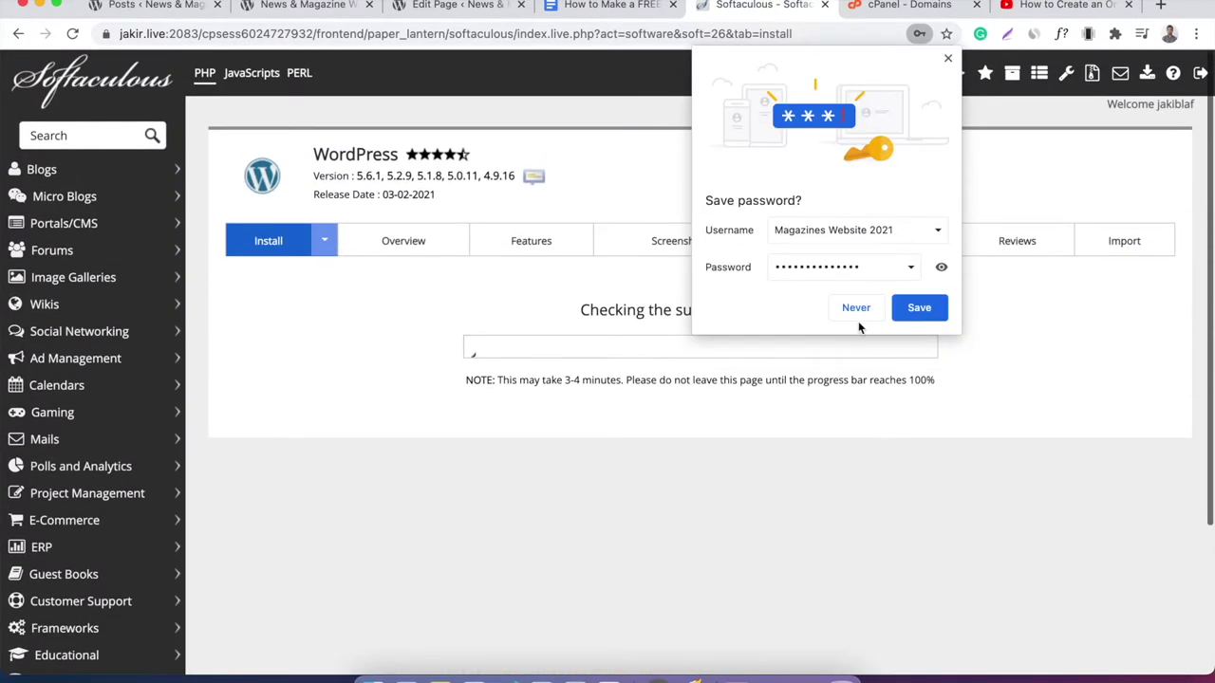
Decline saving the password, then open the new site's URL in a new tab.
click(858, 309)
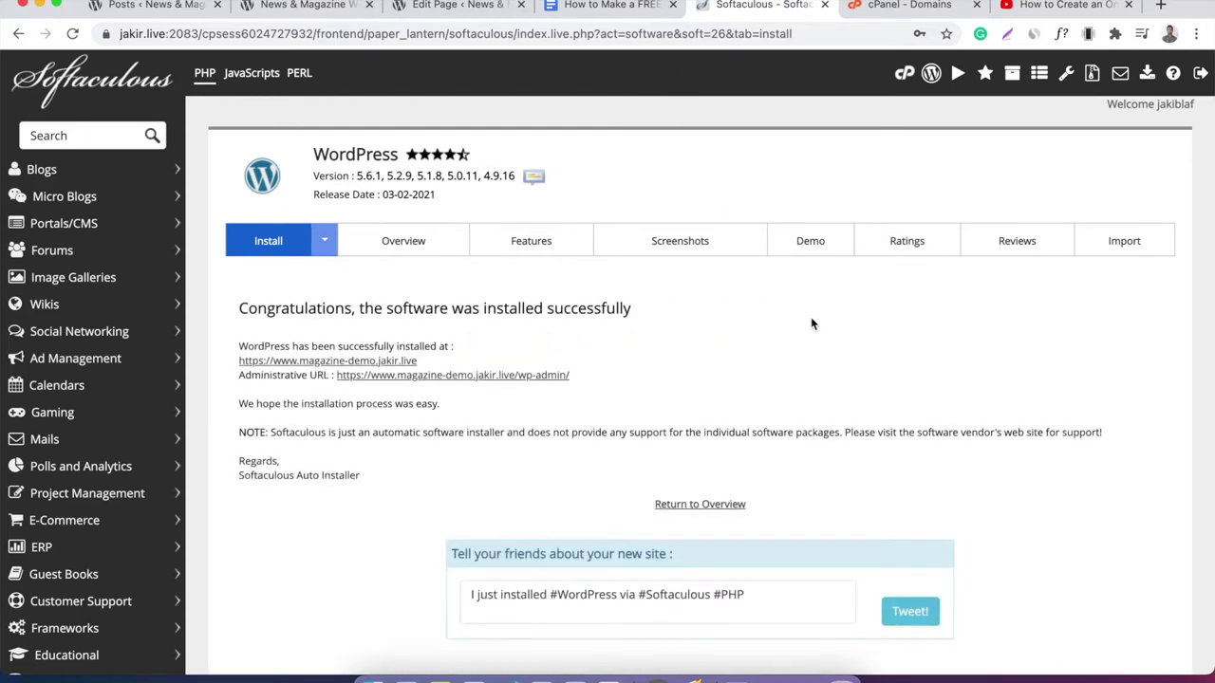
scroll(811, 324, down, 1)
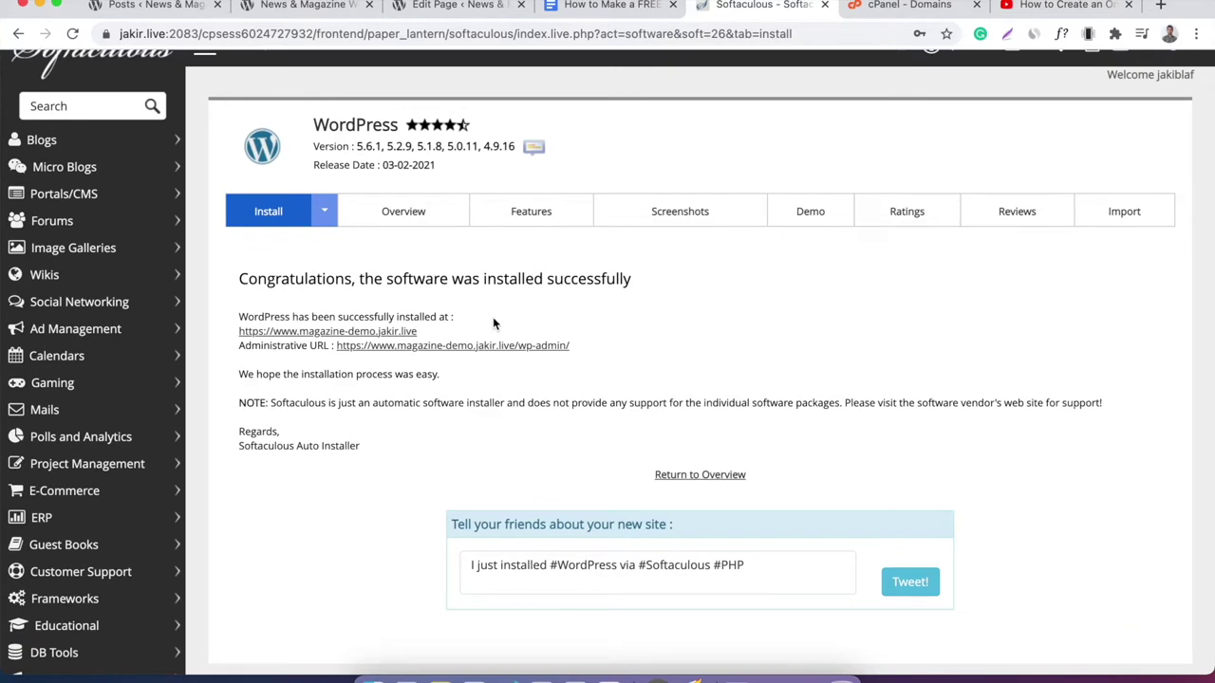
right_click(328, 334)
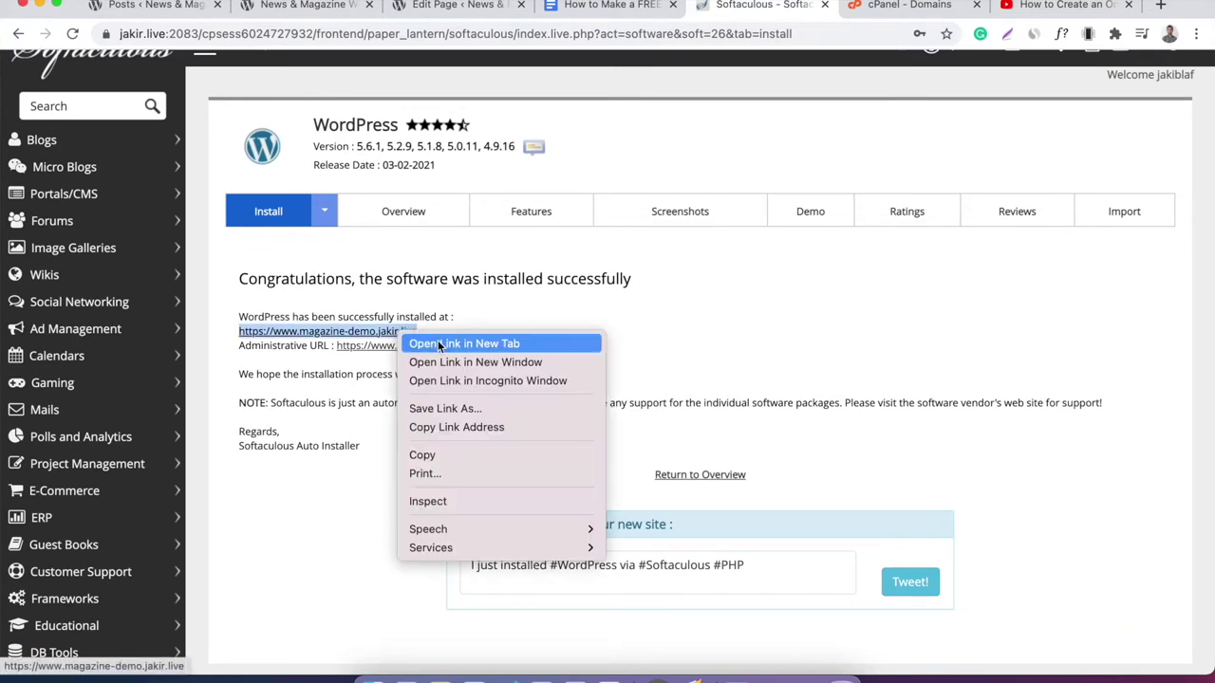
click(355, 343)
View the new Magazines Website 2021 site, then return to the installer's success page.
click(811, 14)
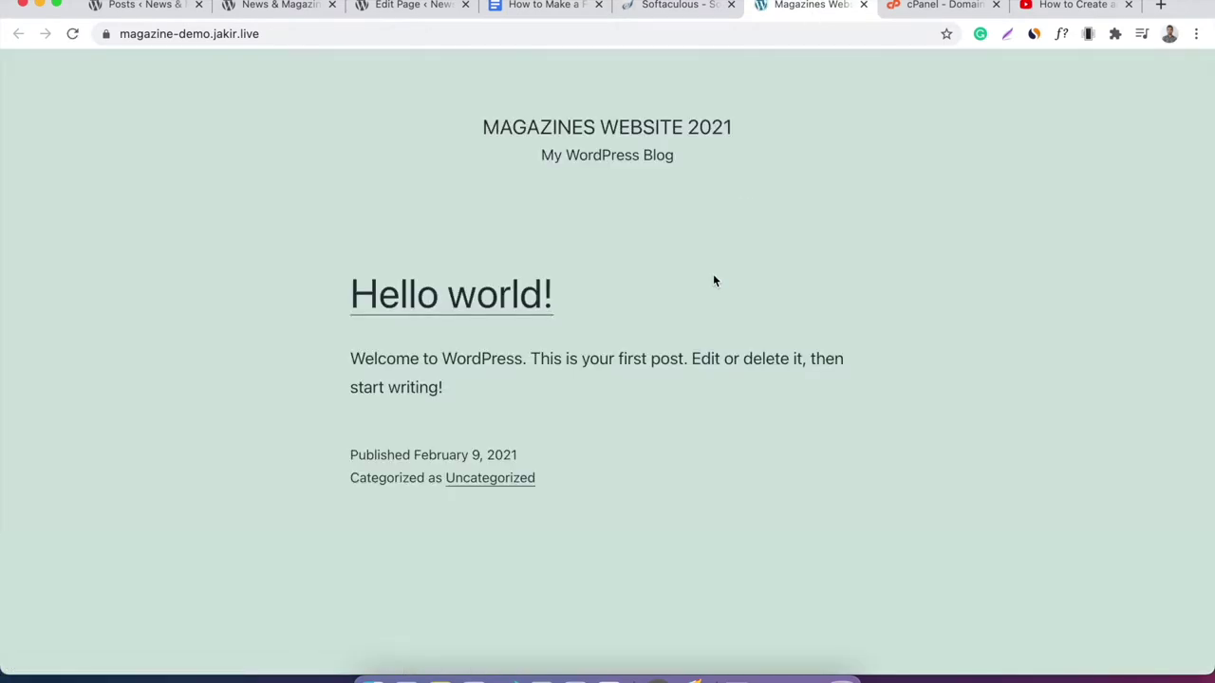
scroll(712, 279, down, 5)
scroll(712, 279, up, 5)
scroll(713, 279, down, 5)
scroll(713, 279, up, 5)
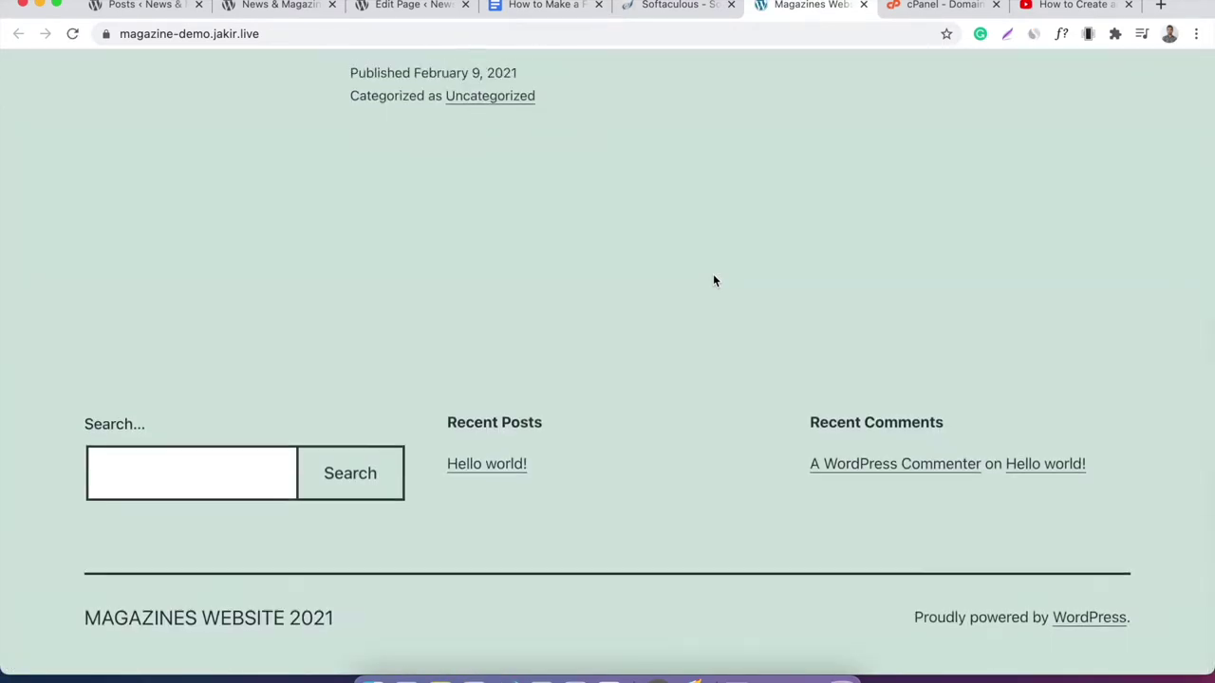
click(683, 14)
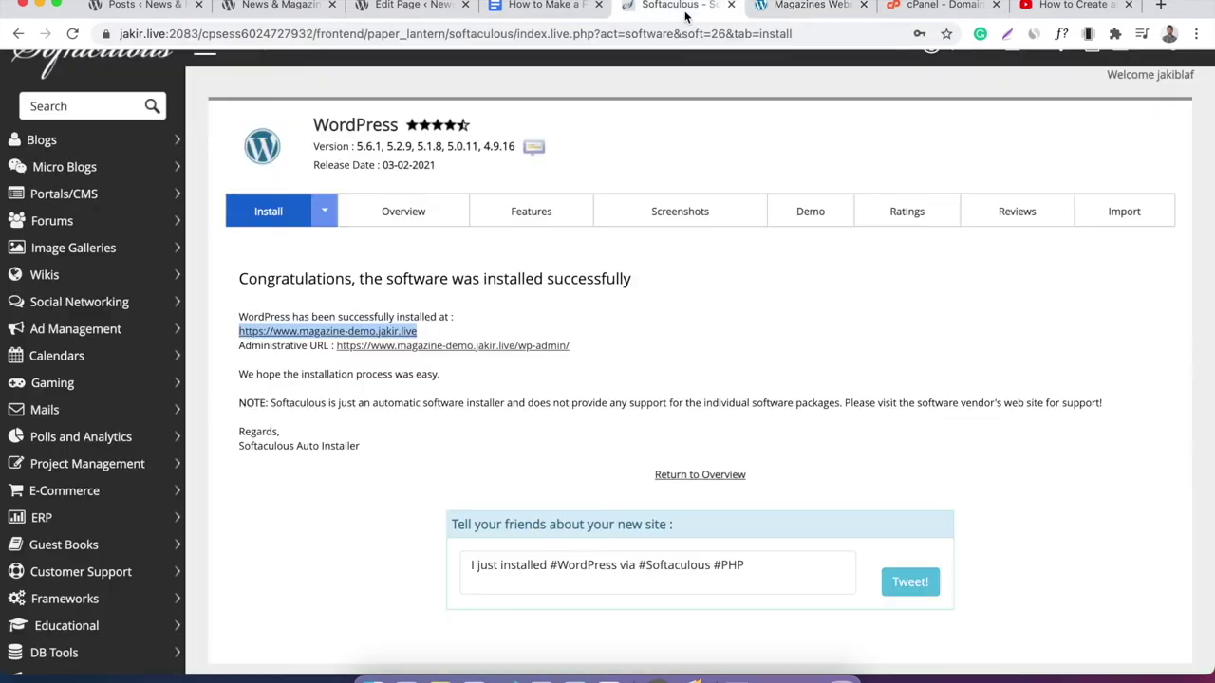
Open the site's admin dashboard, dismiss Welcome to WordPress, and switch to the Google Docs outline.
click(488, 420)
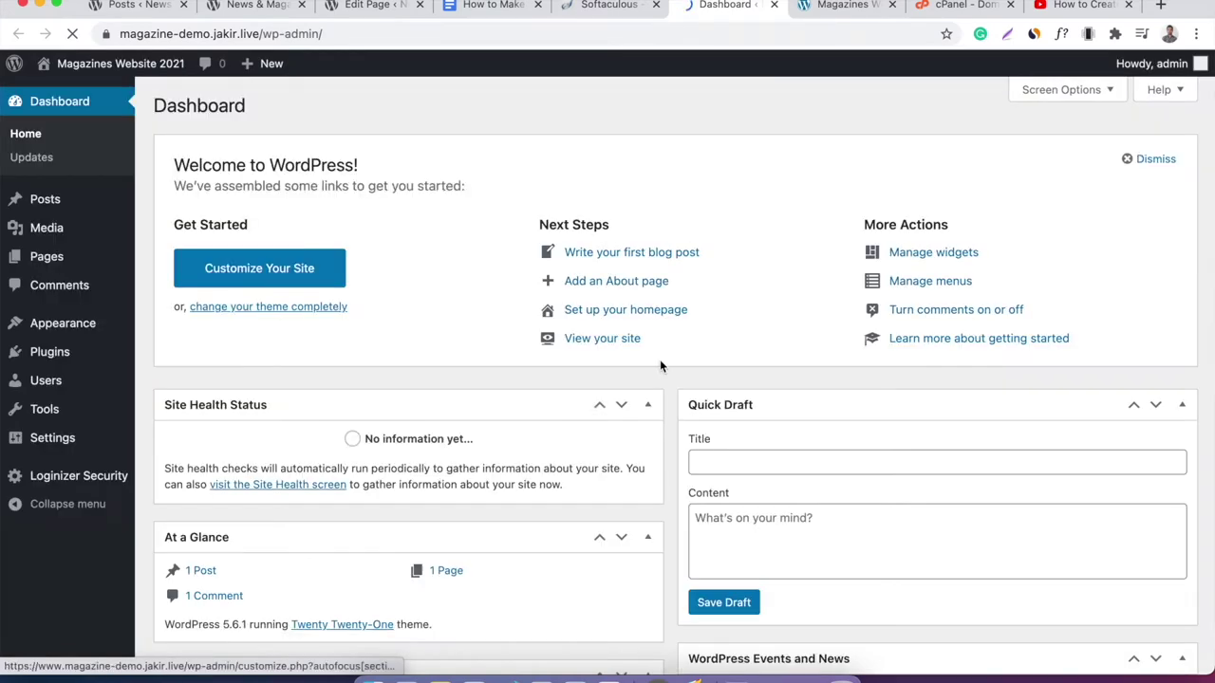
click(1139, 159)
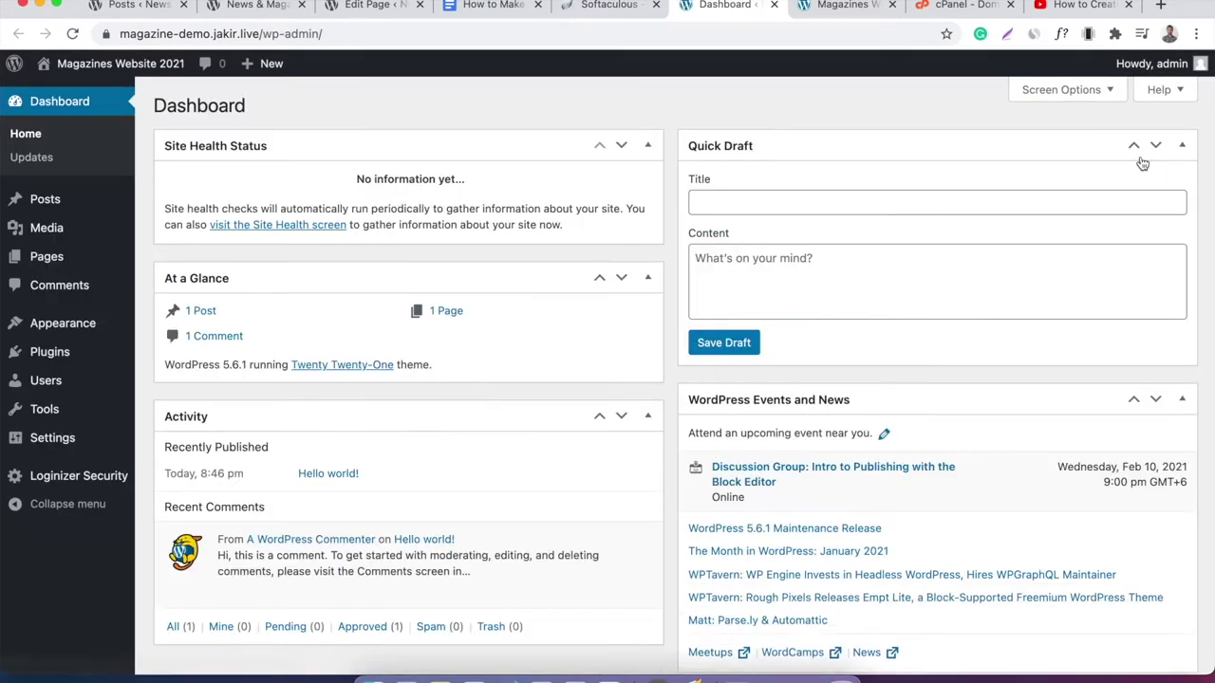
scroll(716, 107, down, 2)
scroll(716, 107, up, 2)
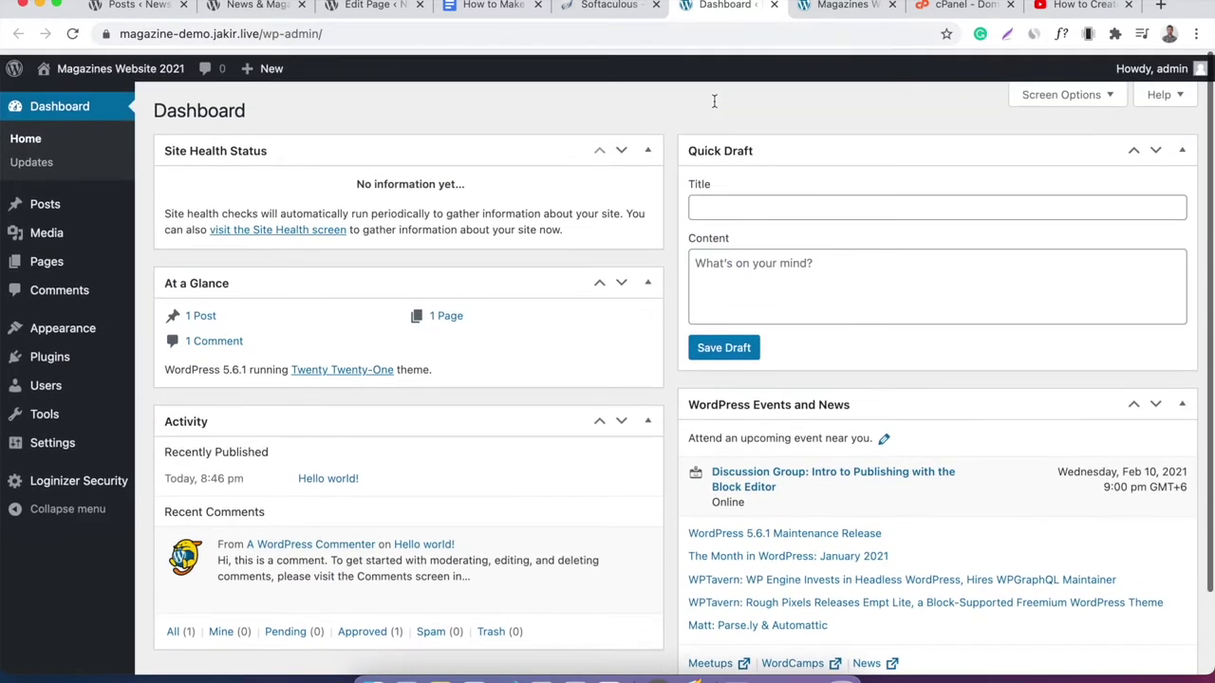
click(612, 7)
click(493, 5)
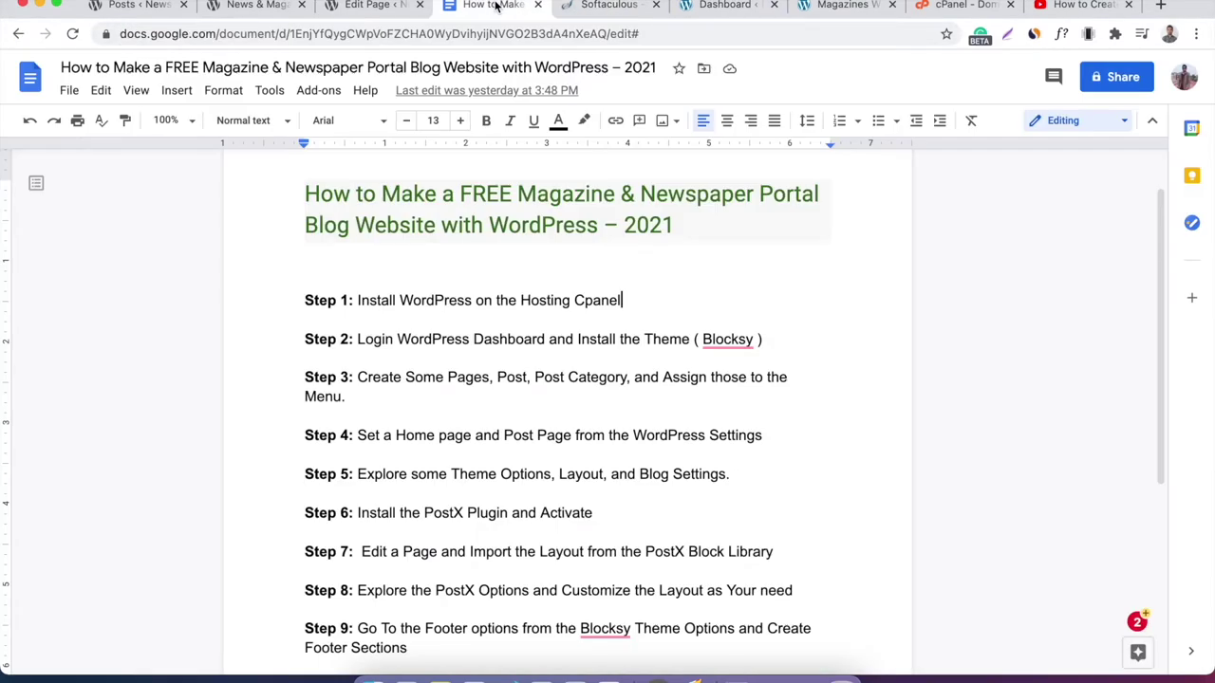
Append '-- Done' to the Step 1 line, then return to the WordPress Dashboard.
text(-- Don)
key(BackSpace)
text(ne)
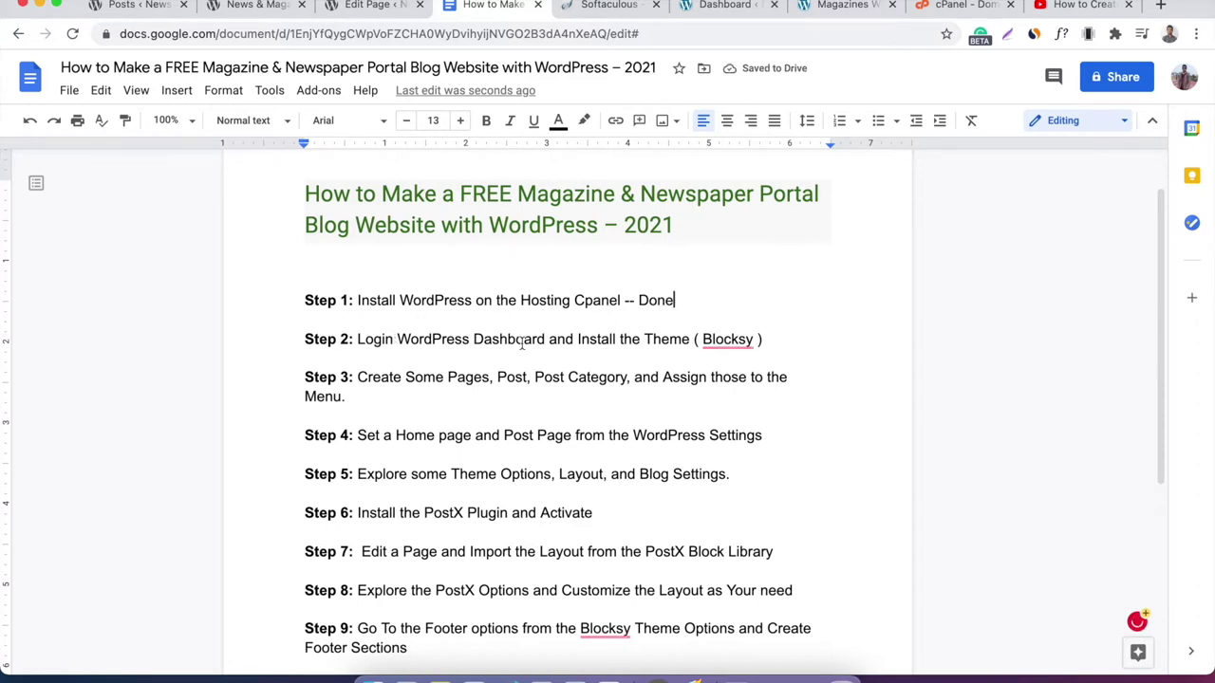
mouse_move(730, 341)
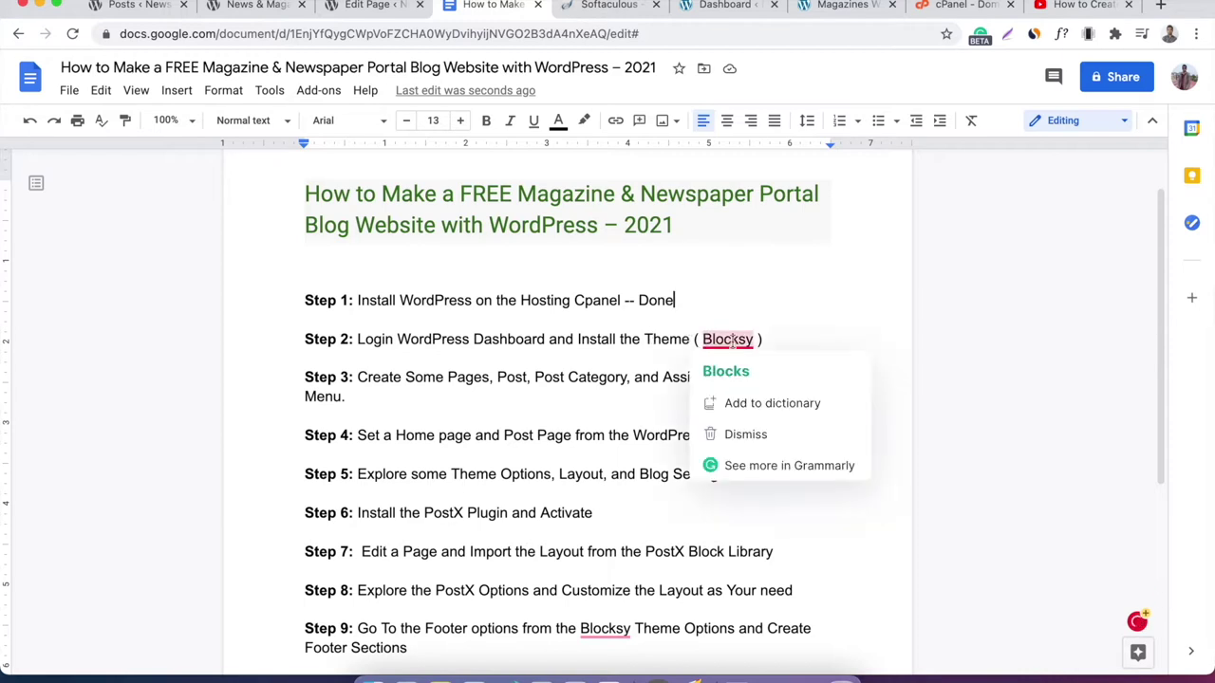
click(753, 341)
click(709, 5)
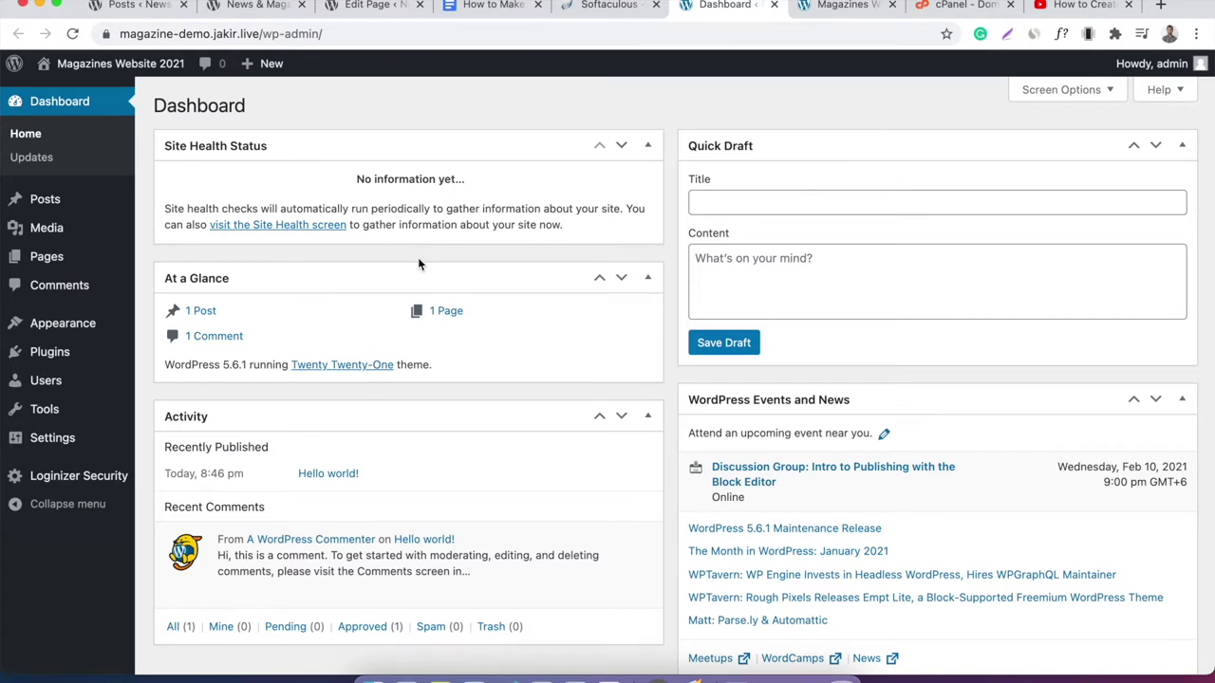
Search Themes > Add New for 'blocksy', then install and activate Blocksy.
mouse_move(82, 329)
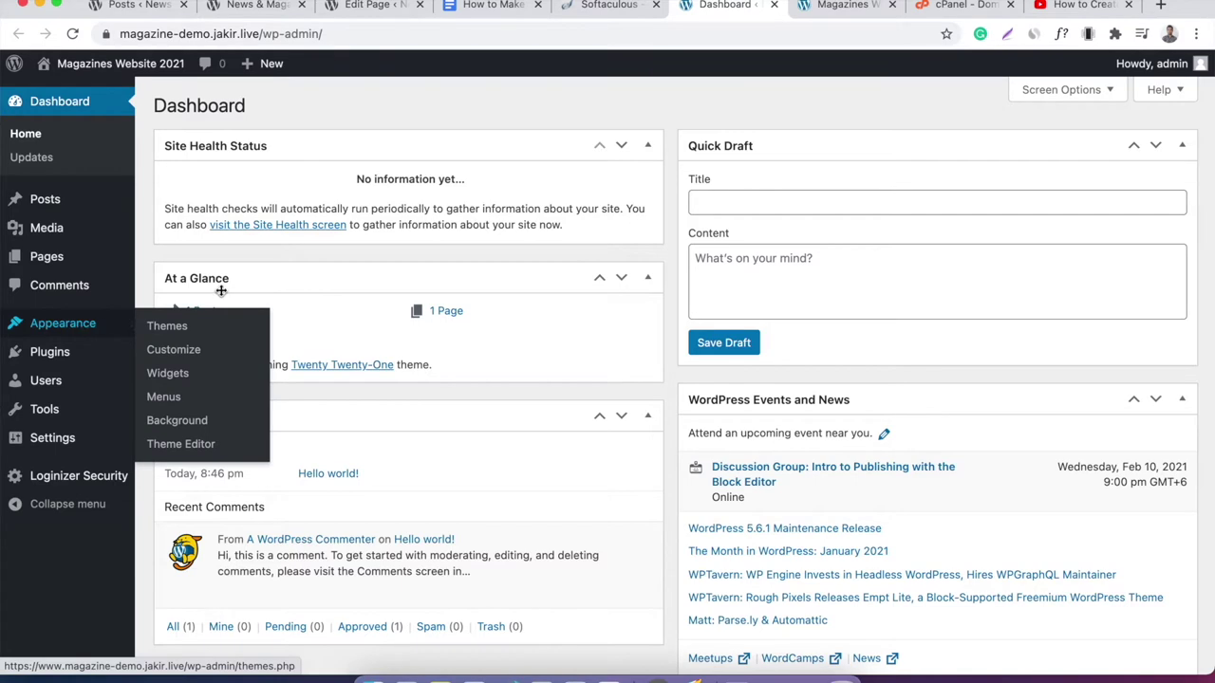
click(171, 325)
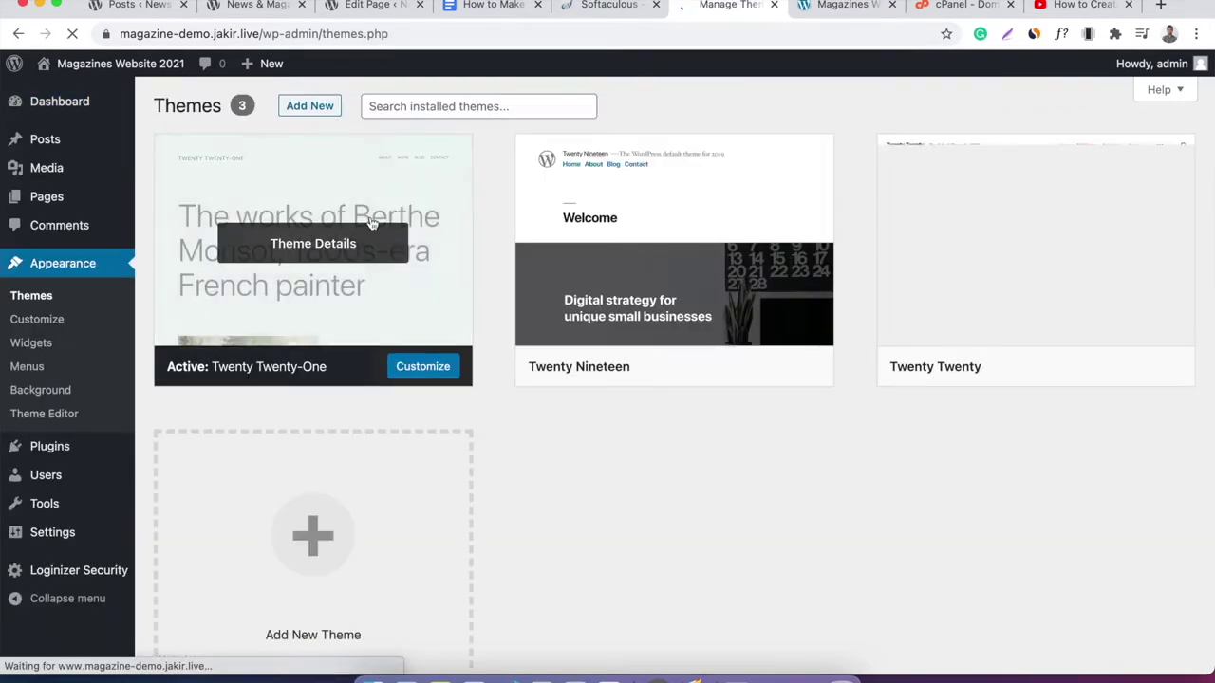
click(324, 110)
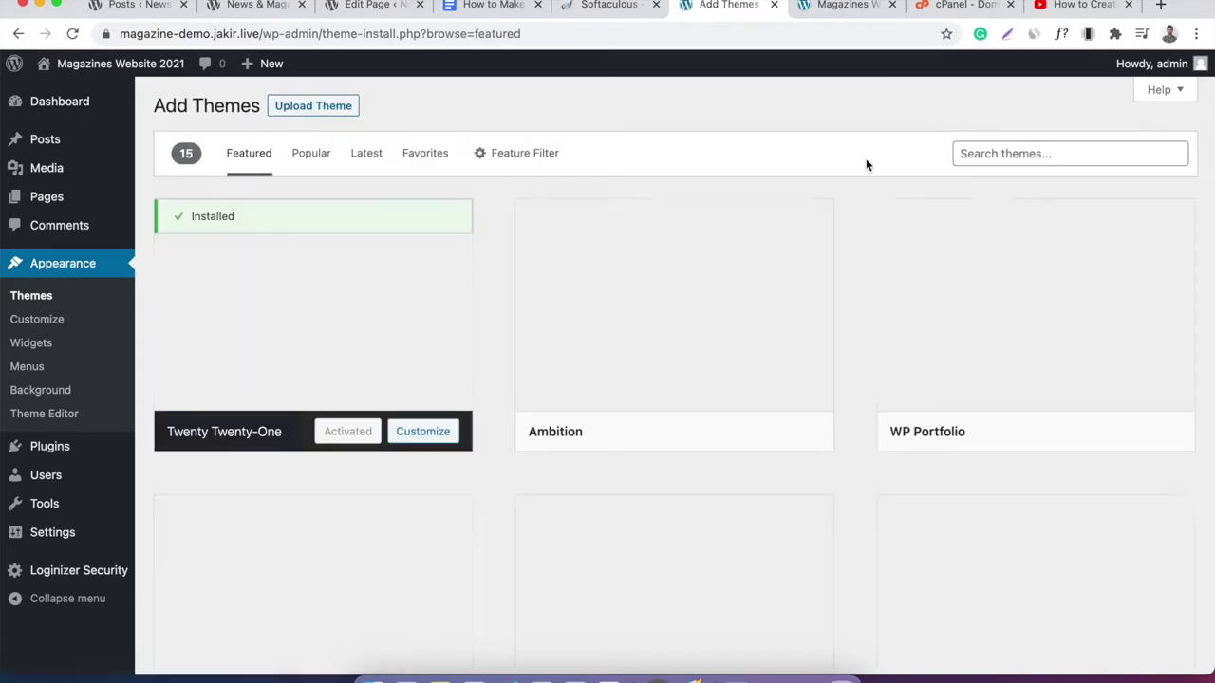
click(1014, 156)
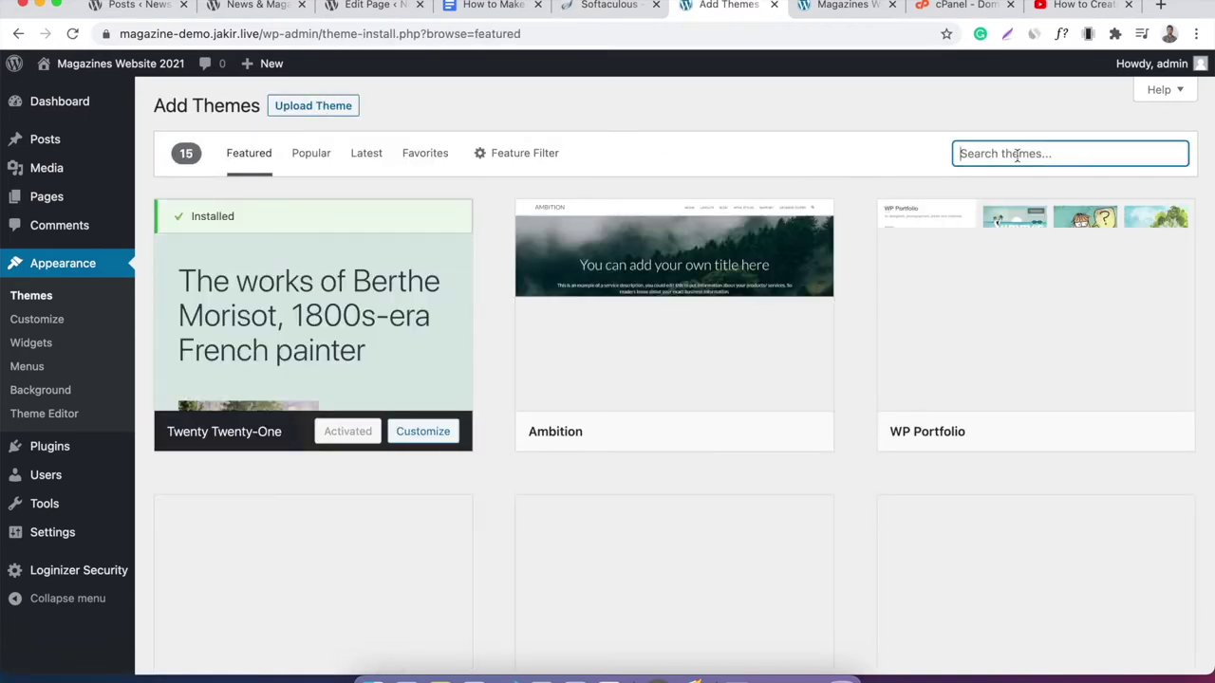
text(blocksy)
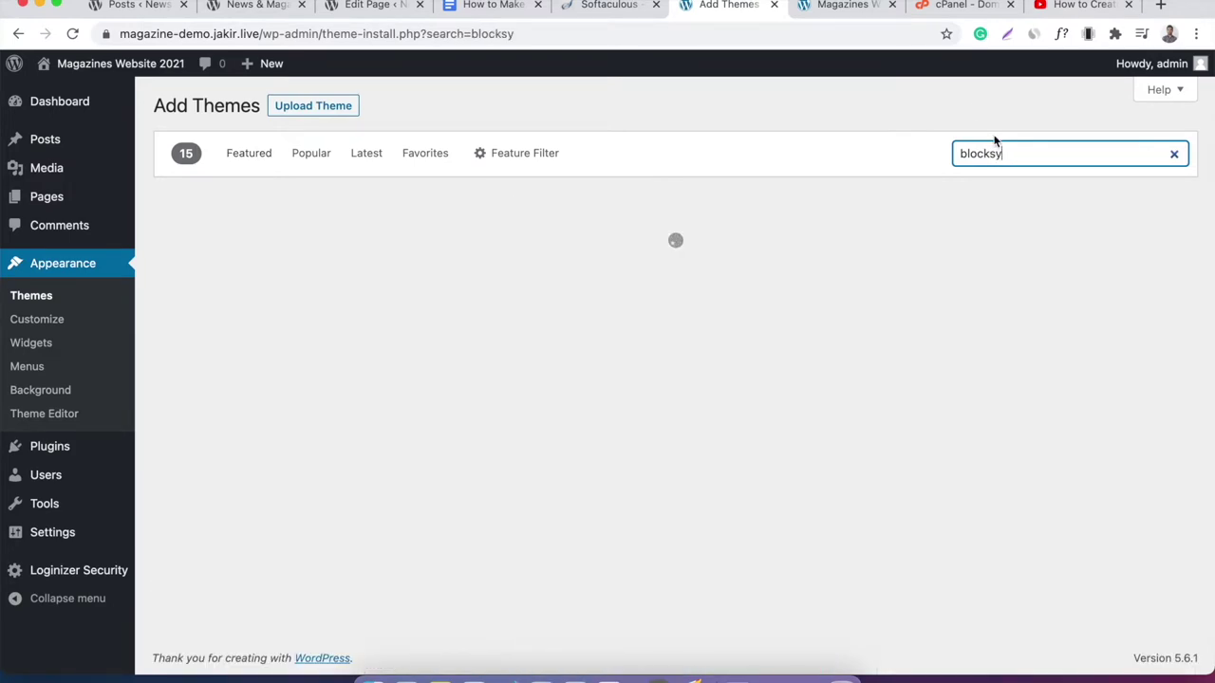
mouse_move(468, 258)
click(380, 430)
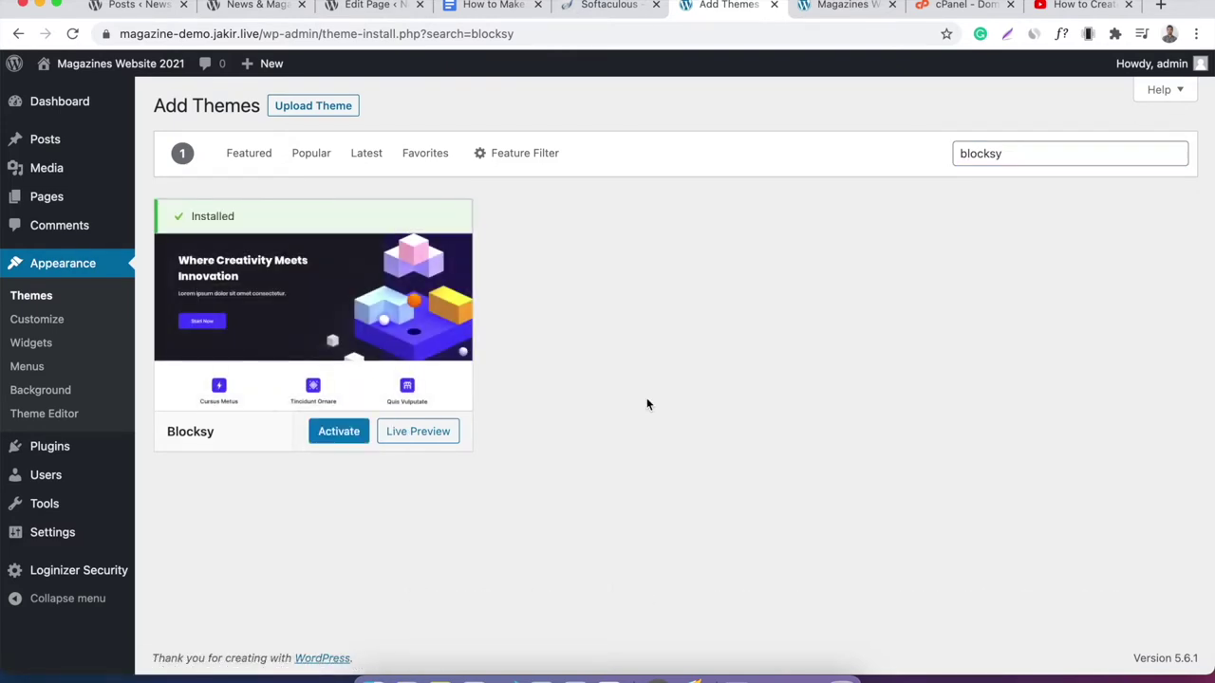
click(340, 432)
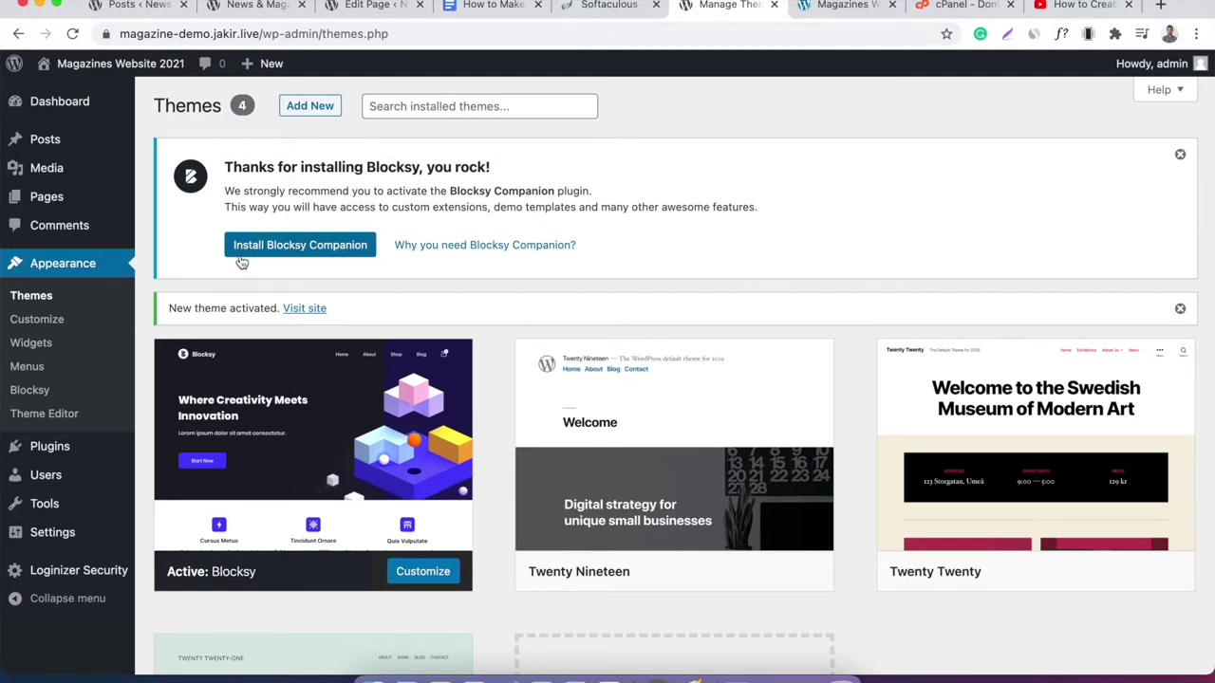
Install Blocksy Companion, opt in to updates, and reload the live site to see Blocksy.
click(326, 251)
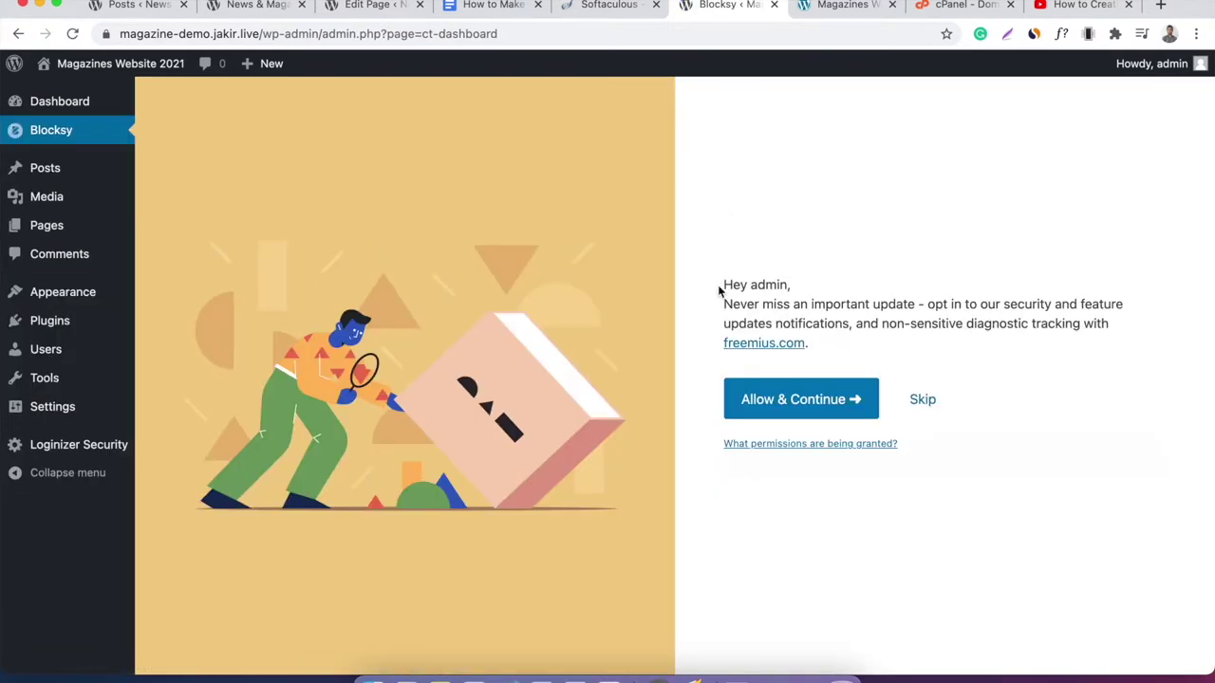
click(812, 405)
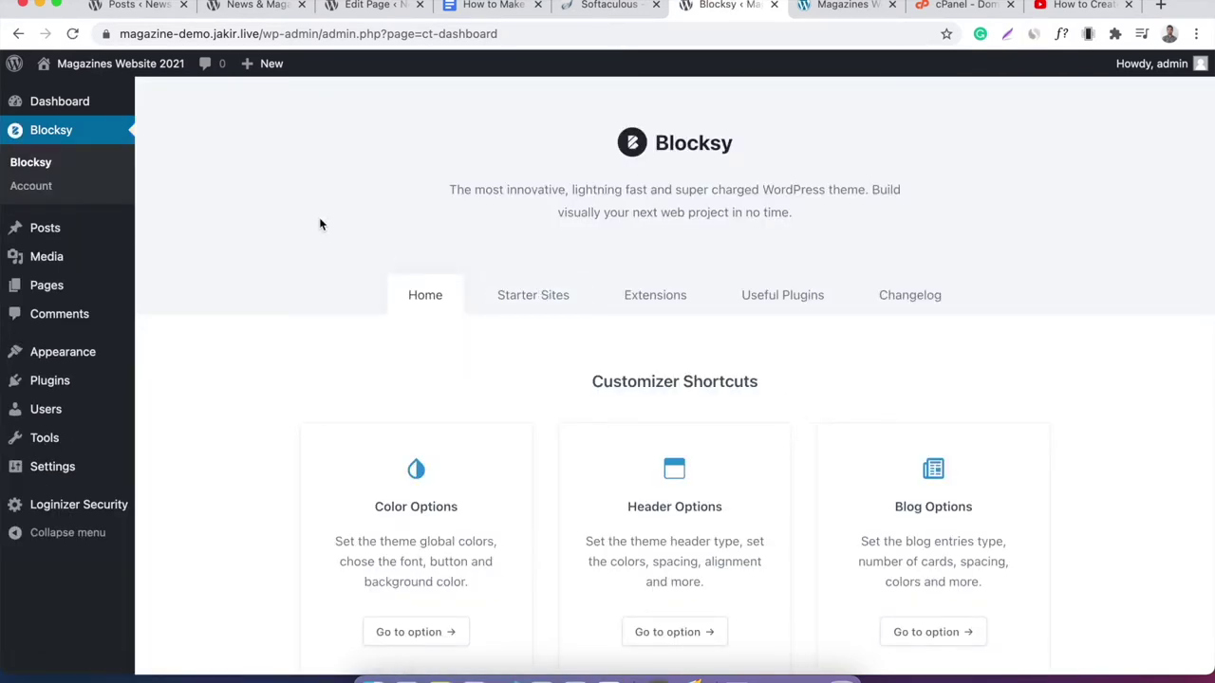
scroll(320, 224, down, 10)
scroll(320, 222, up, 10)
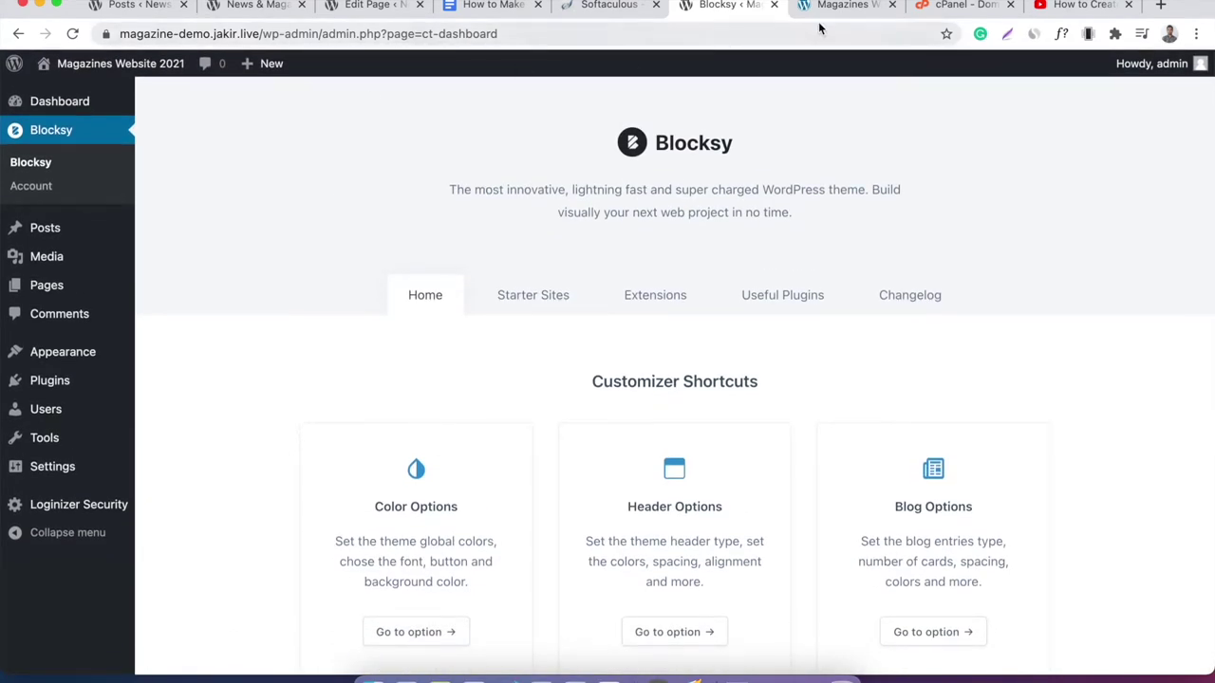
click(822, 10)
right_click(540, 242)
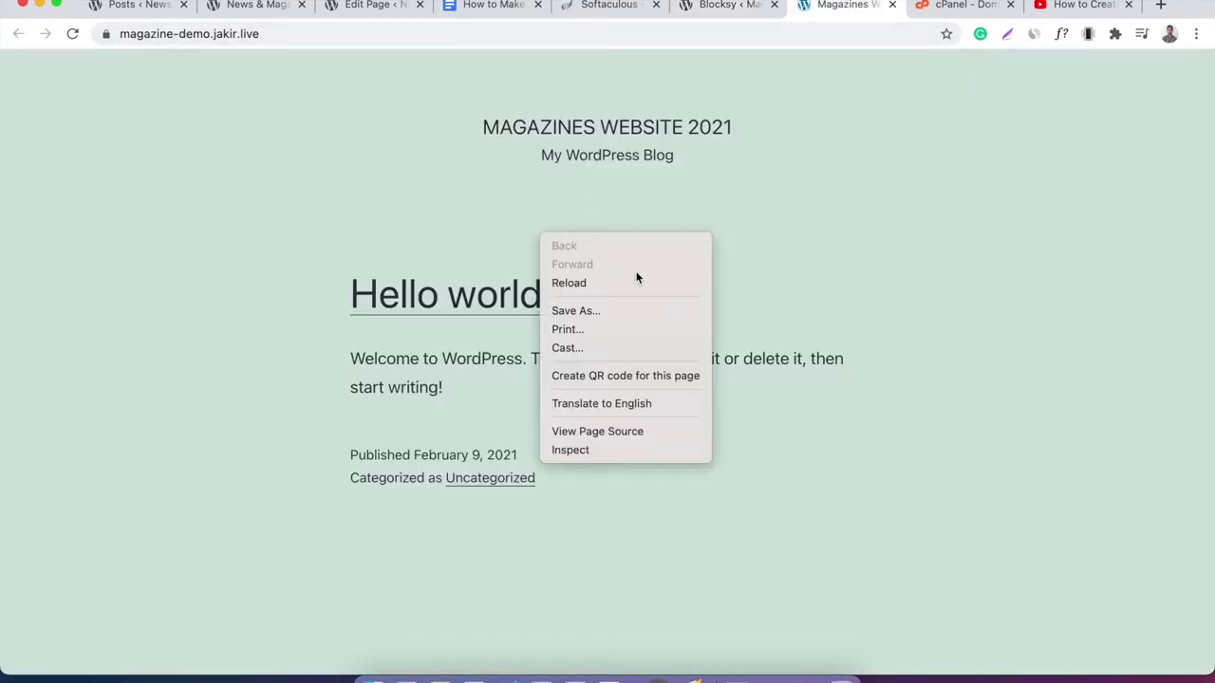
click(635, 281)
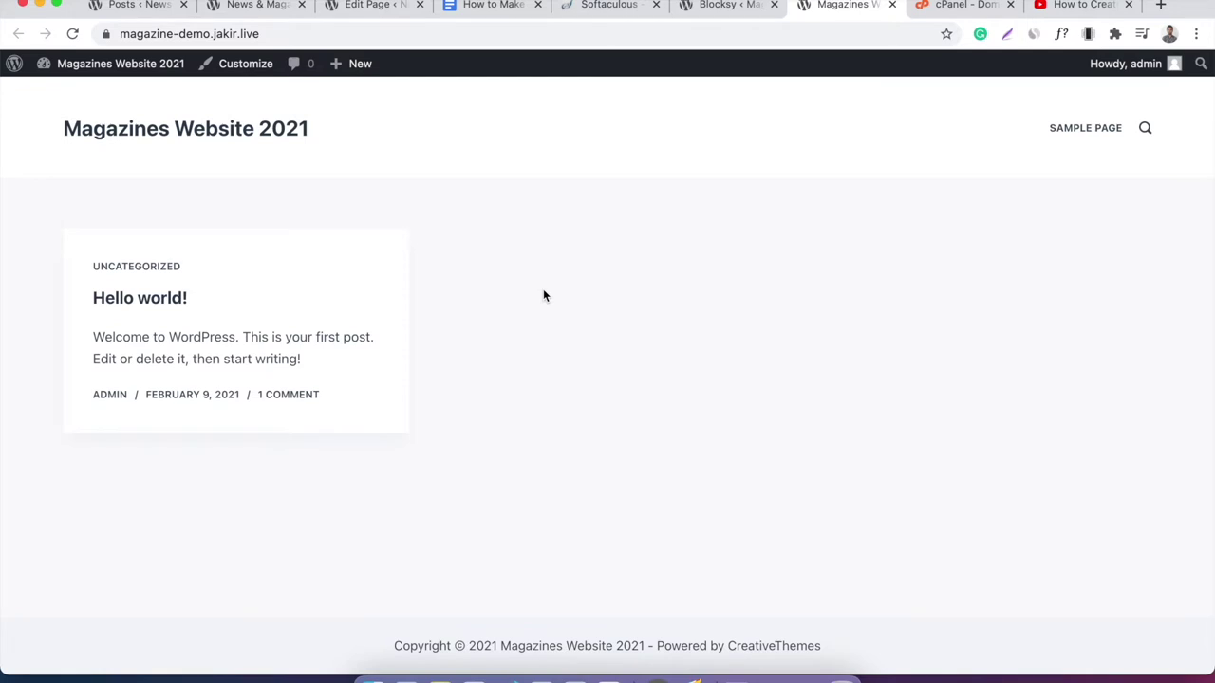
Append '-- Done' to the Step 2 line in the Google Docs outline.
click(496, 7)
click(727, 339)
click(765, 339)
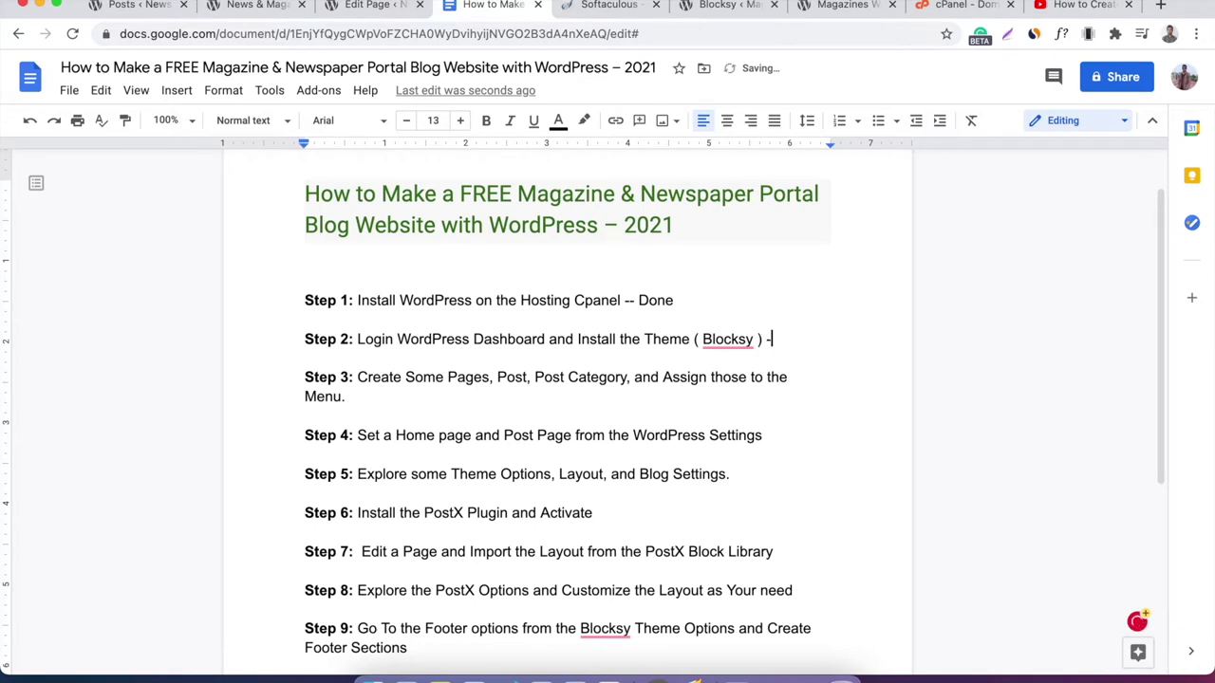
text(-- Done)
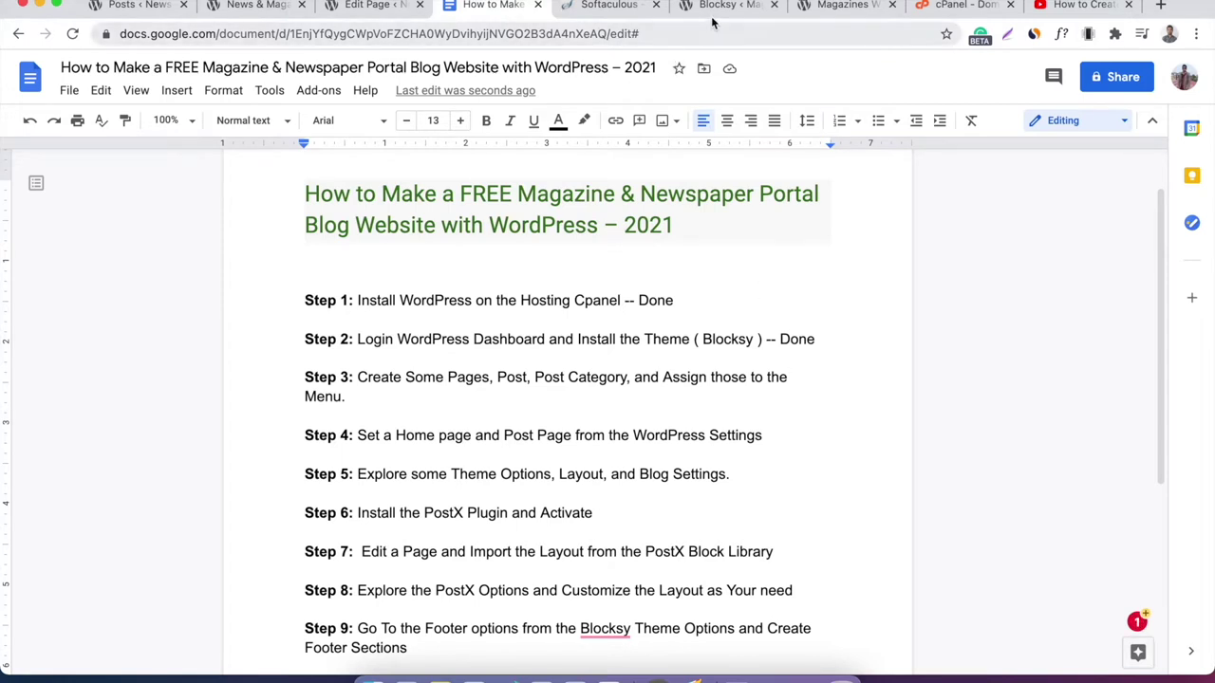
Return to the live Magazines Website 2021 site tab.
click(818, 6)
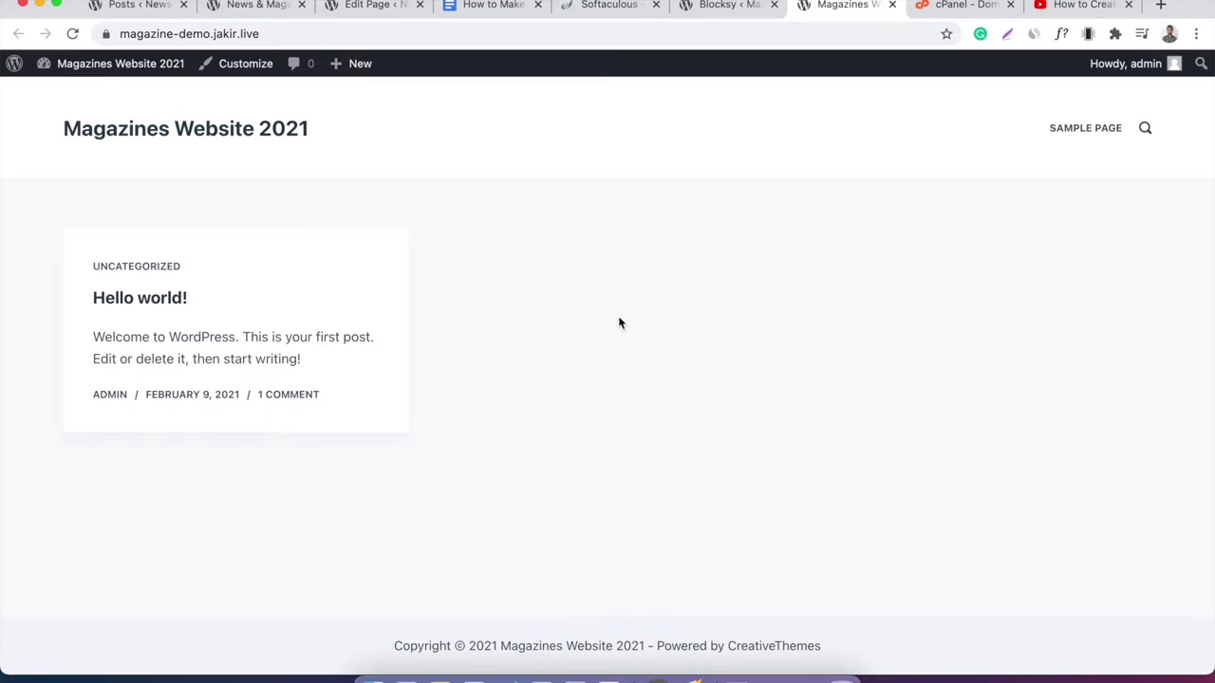
Bulk-trash the Privacy Policy and Sample Page pages, then start a new blank page.
click(712, 11)
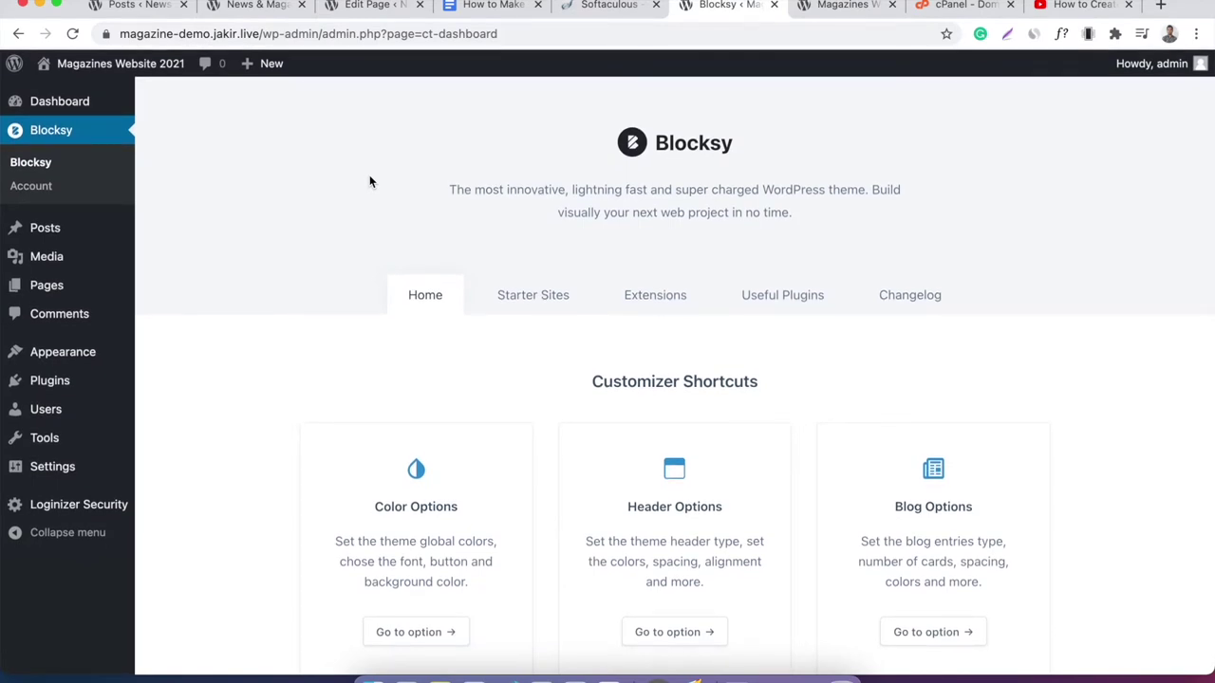
click(91, 284)
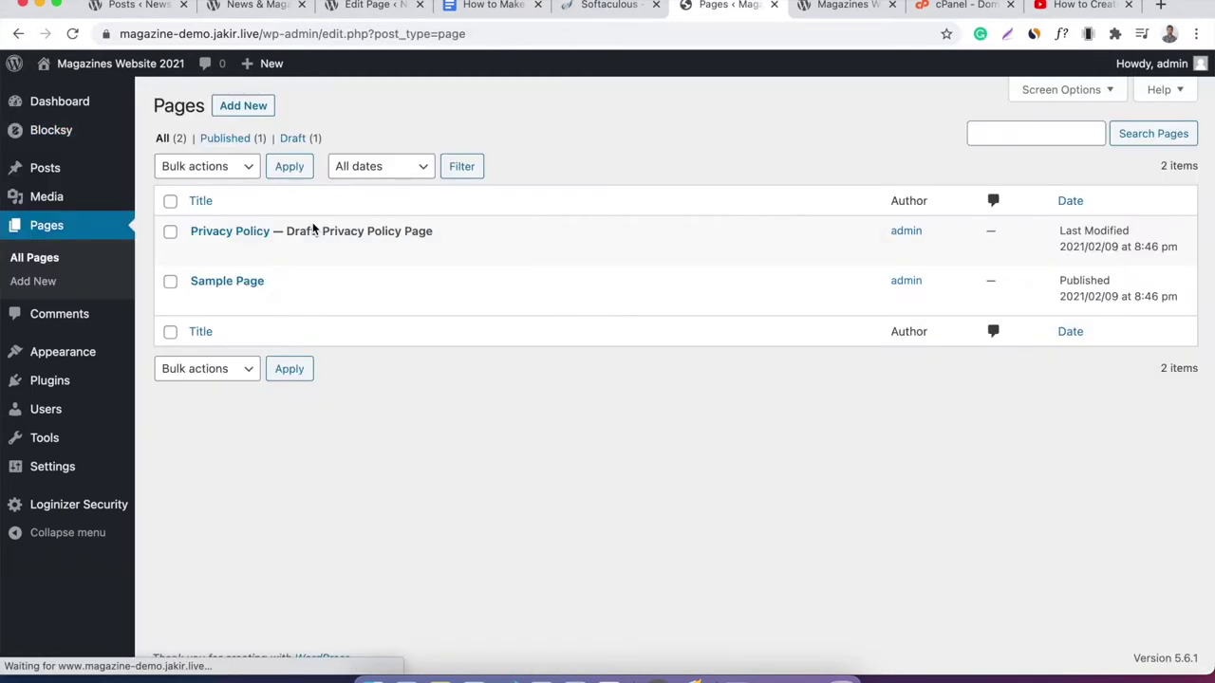
click(170, 231)
click(170, 281)
click(199, 167)
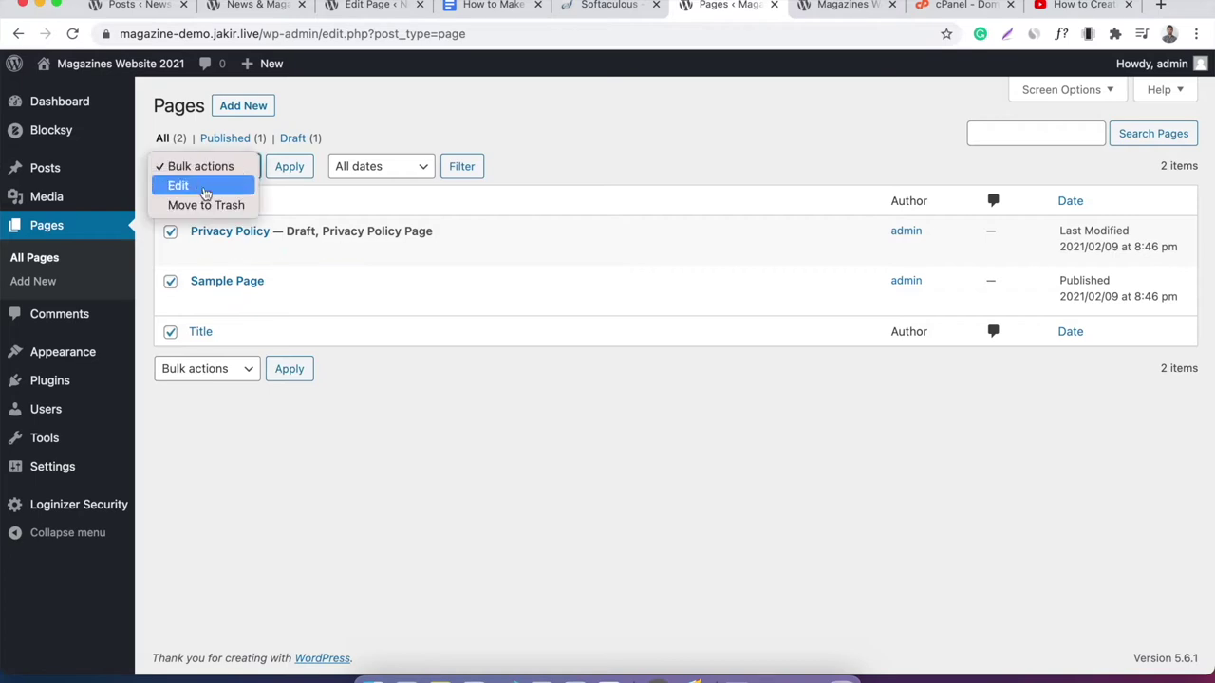
click(206, 205)
click(289, 167)
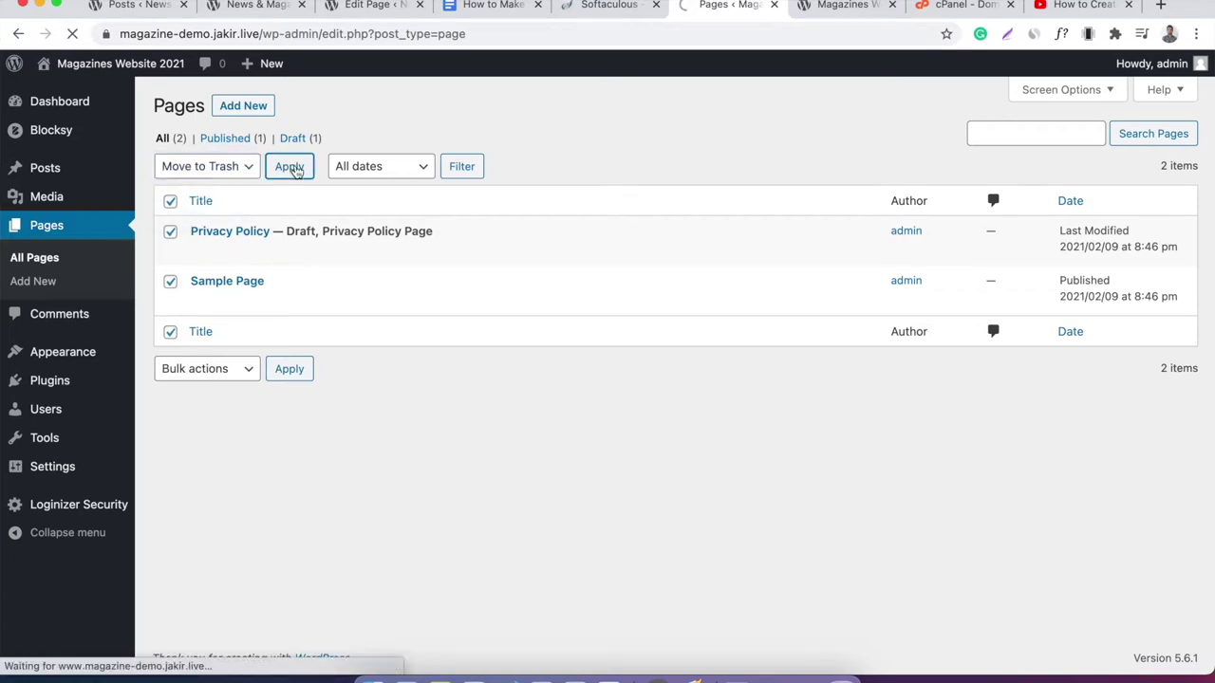
click(254, 109)
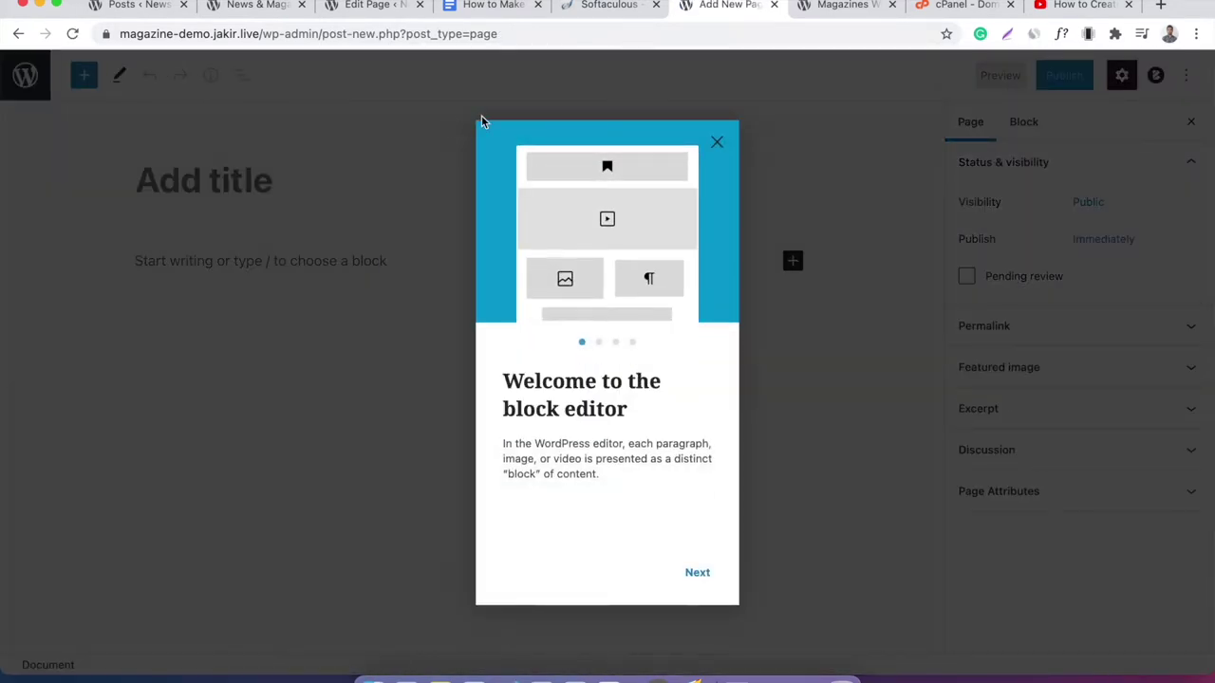
Title the new page 'Home', publish it, and return to the Pages list.
click(715, 141)
click(389, 197)
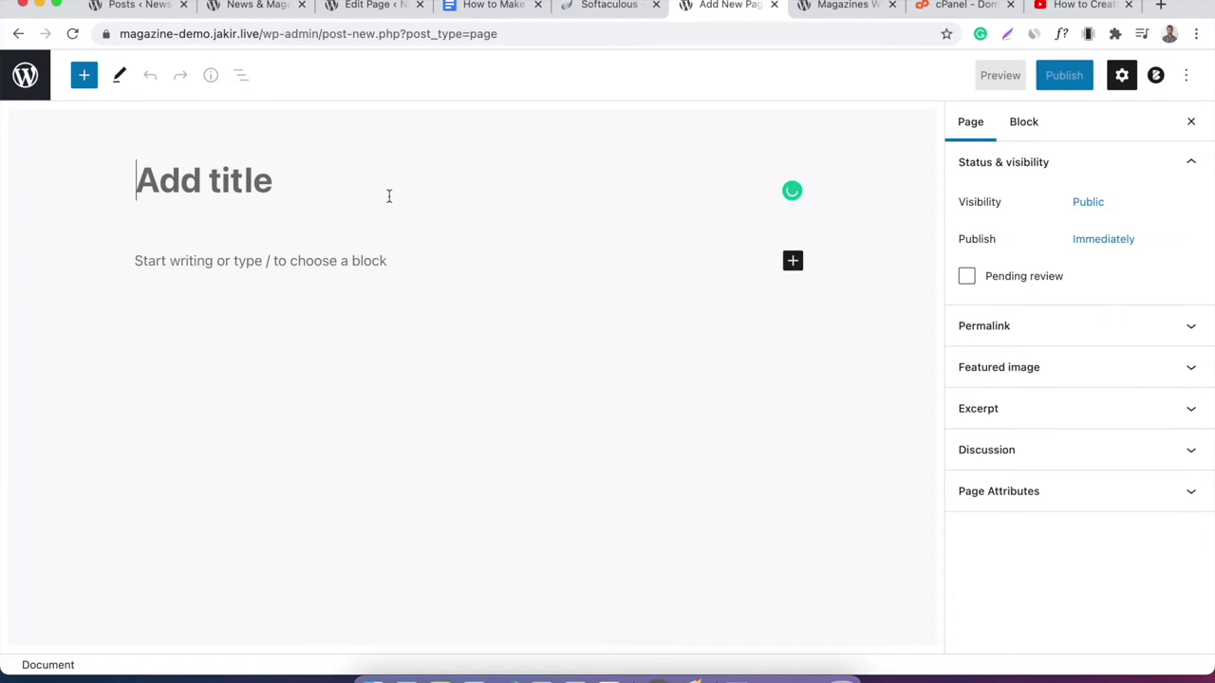
text(Home)
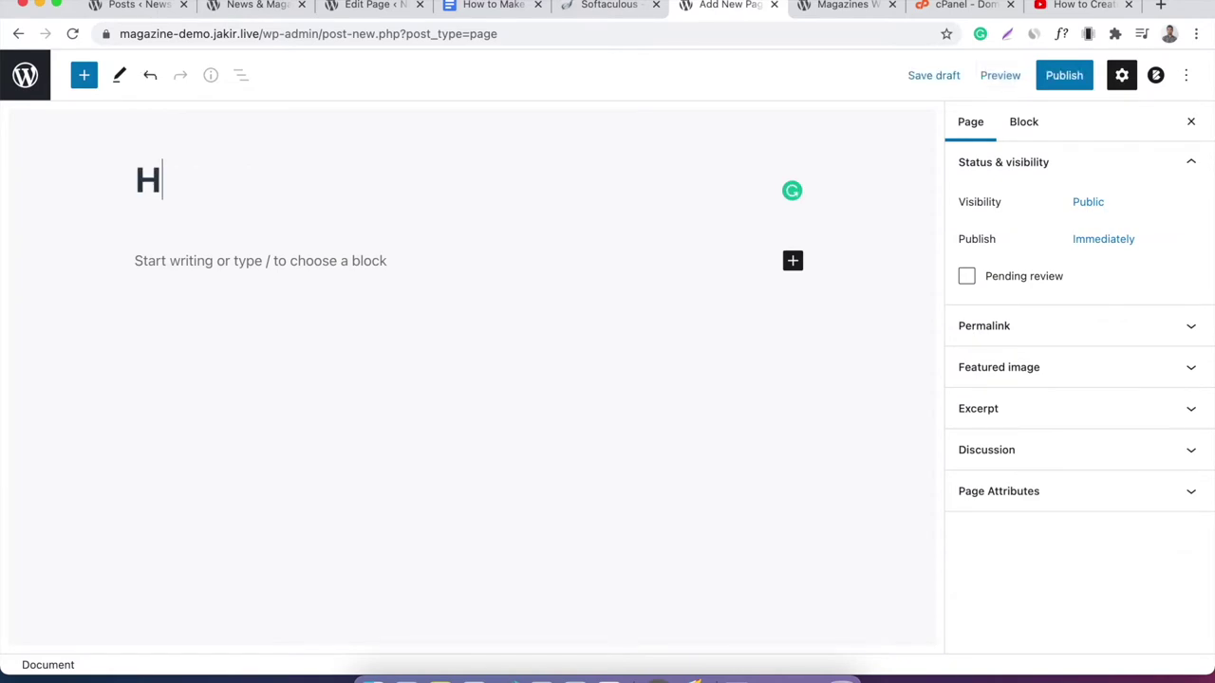
click(1064, 76)
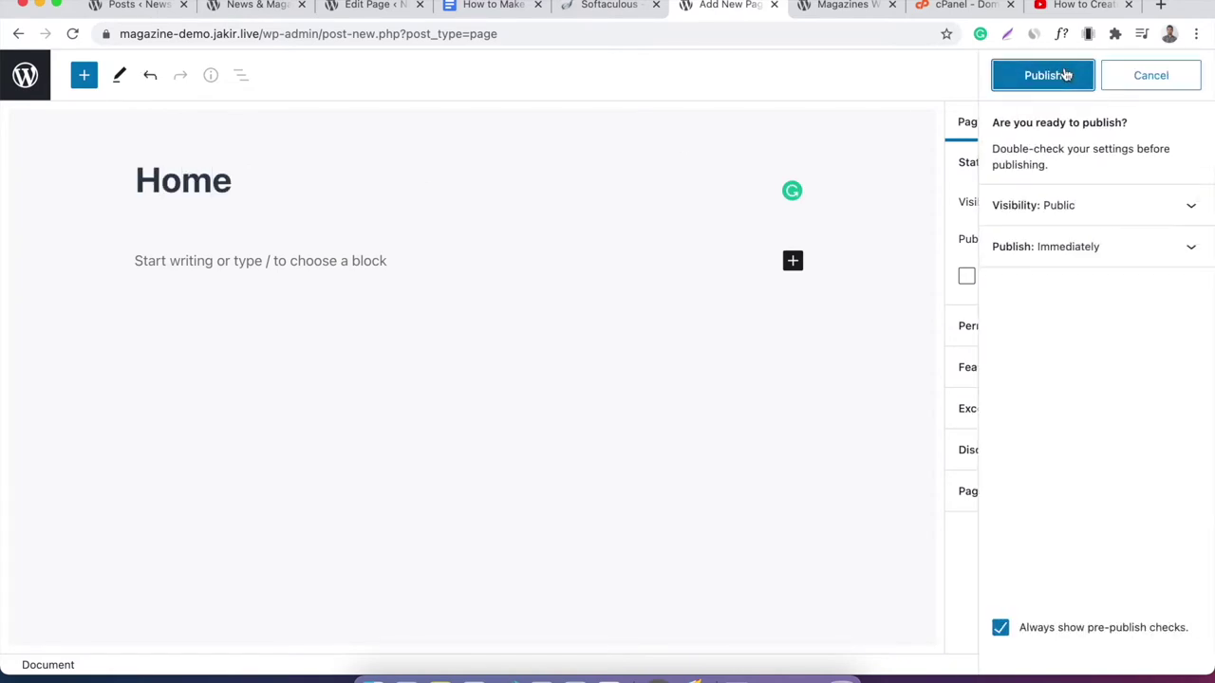
click(1083, 81)
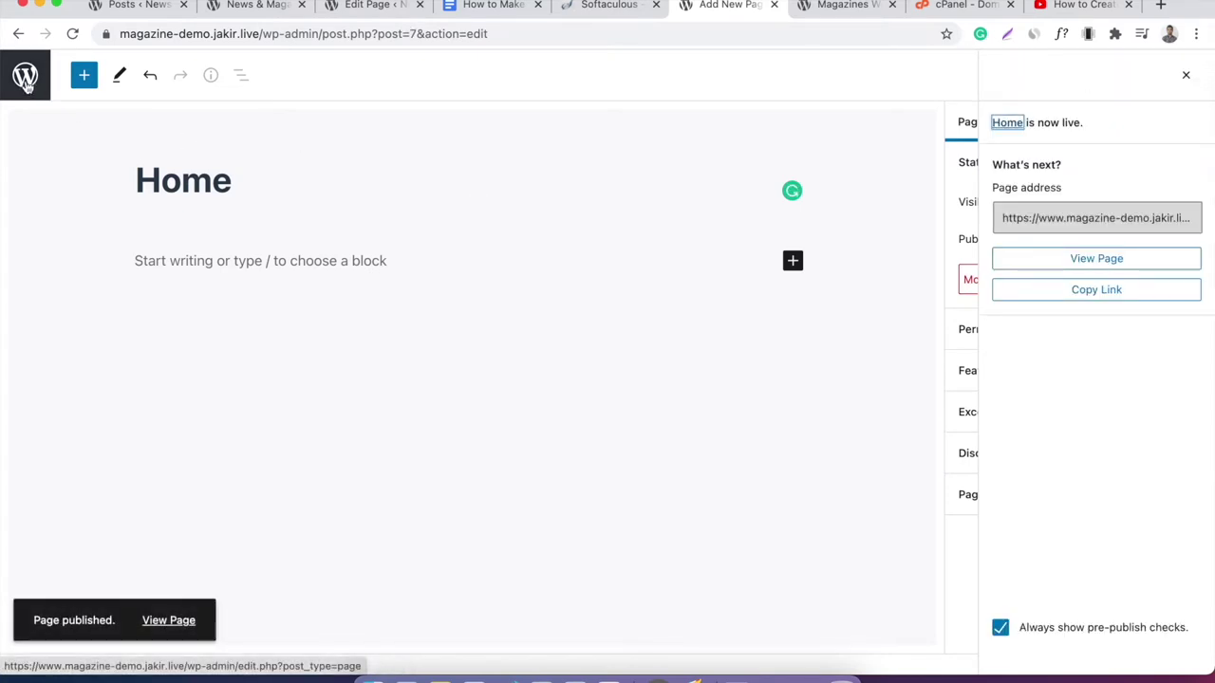
click(25, 84)
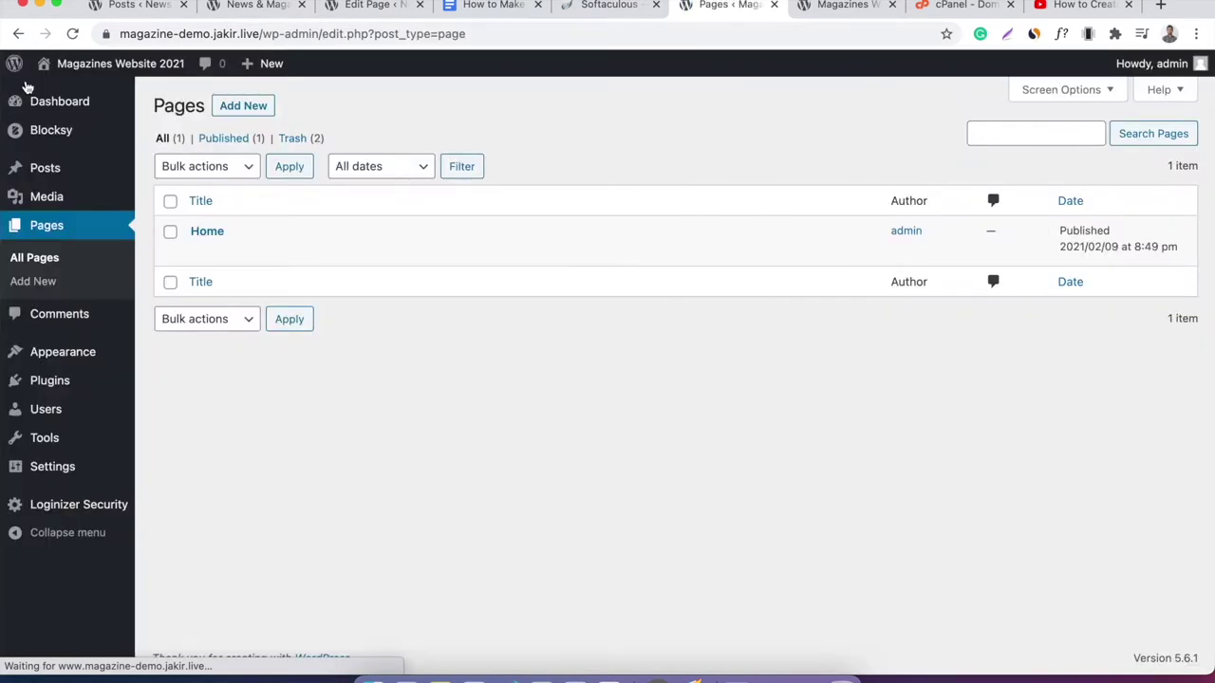
mouse_move(88, 176)
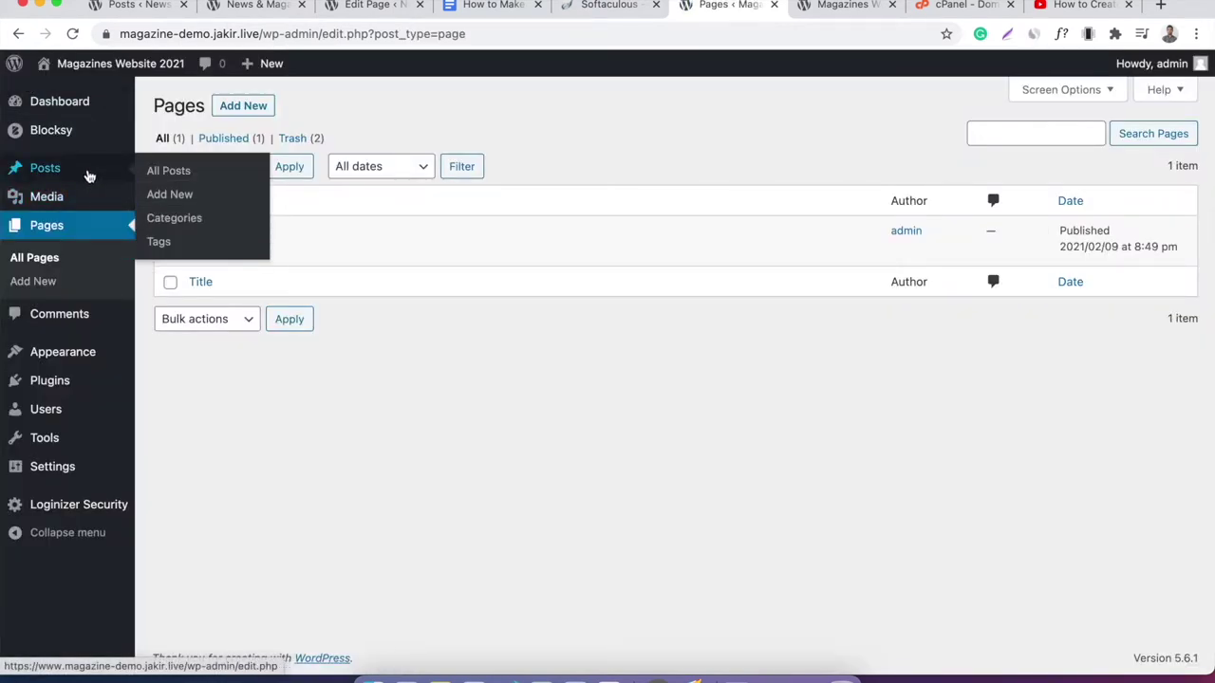
Add Health, Sports and Tech as post categories, then go back to the checklist document.
click(189, 225)
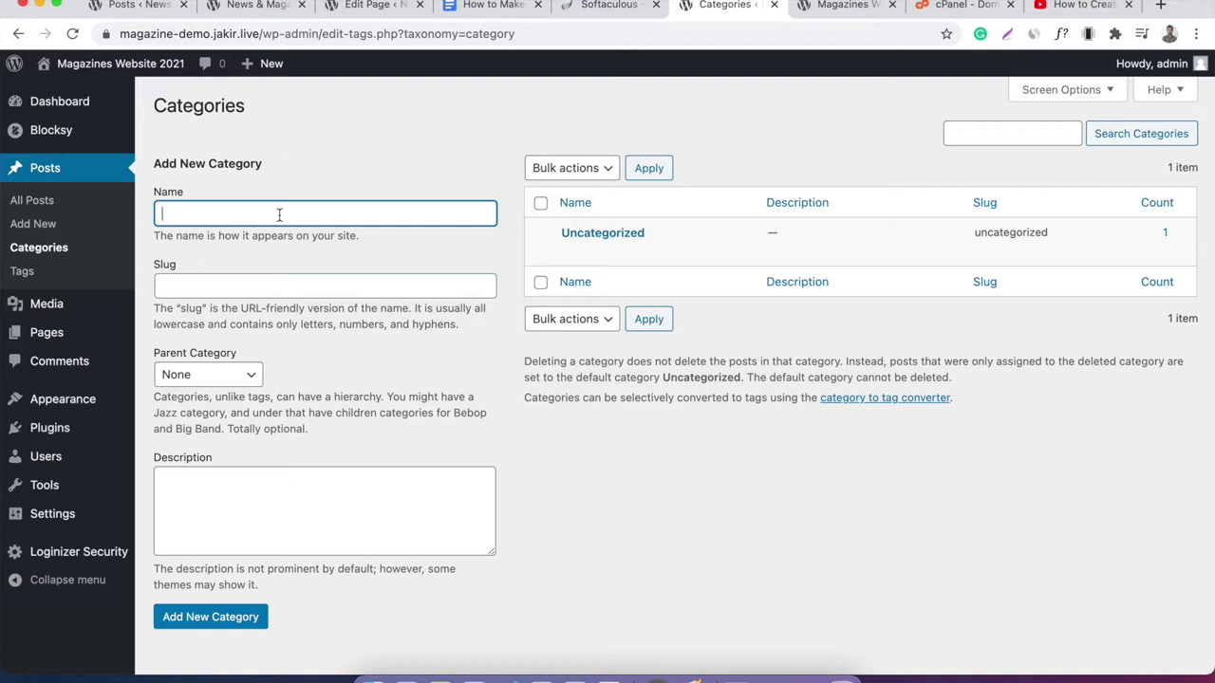
text(Health)
key(Return)
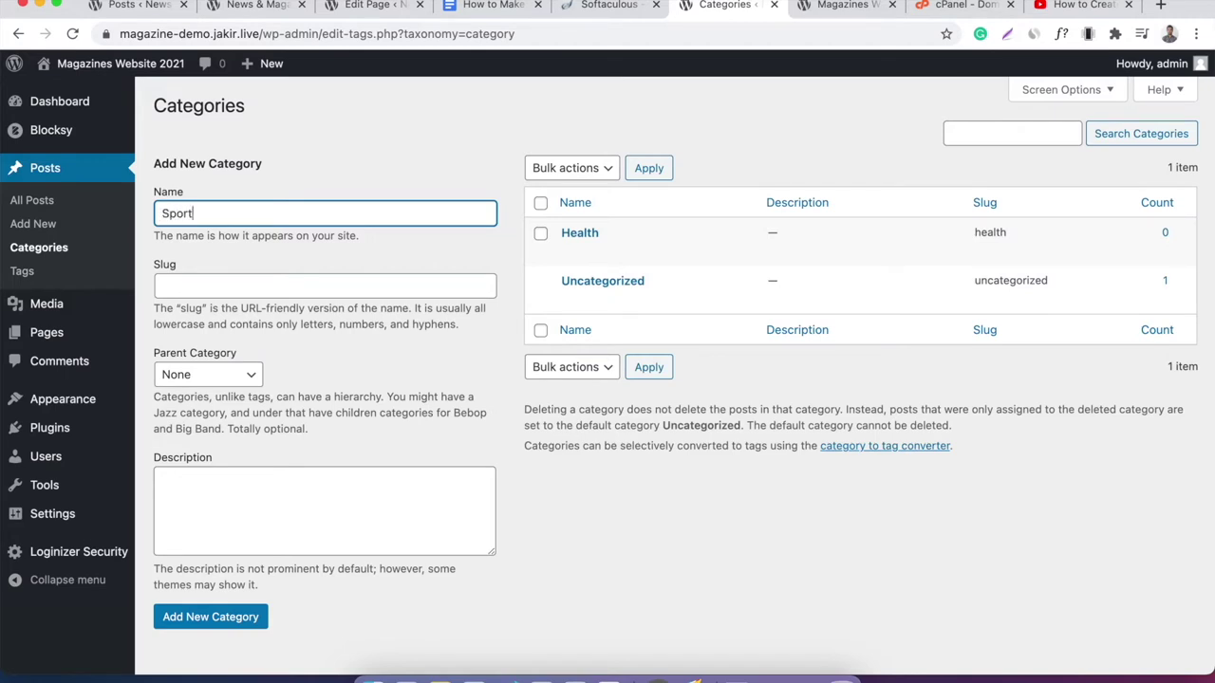
key(Return)
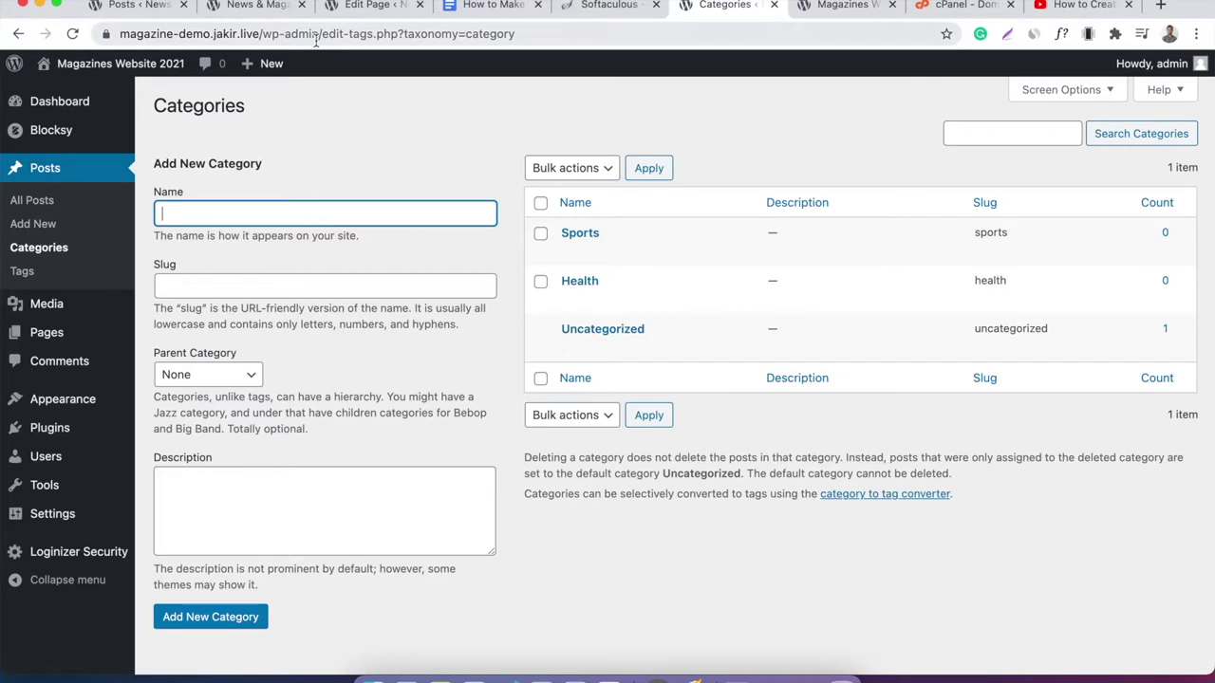
text(Tech)
key(Return)
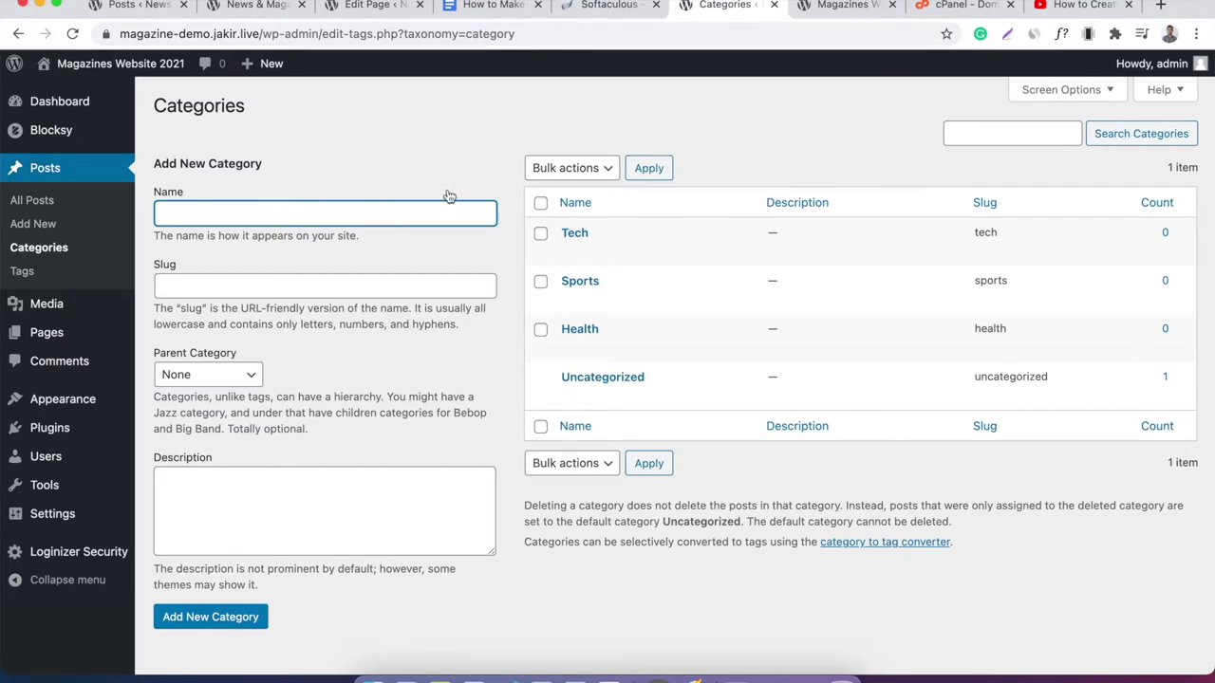
click(508, 7)
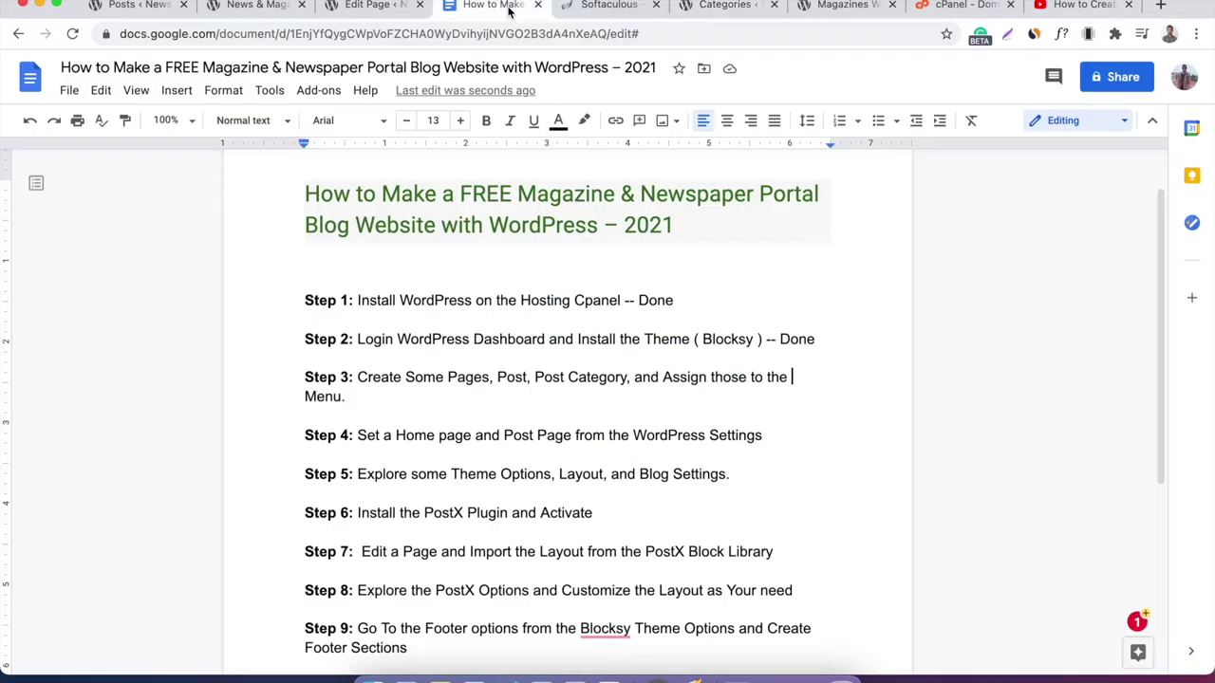
Change 'Post' to 'Posts' in the Step 3 checklist line, then return to the site.
click(358, 379)
drag(360, 380, 367, 399)
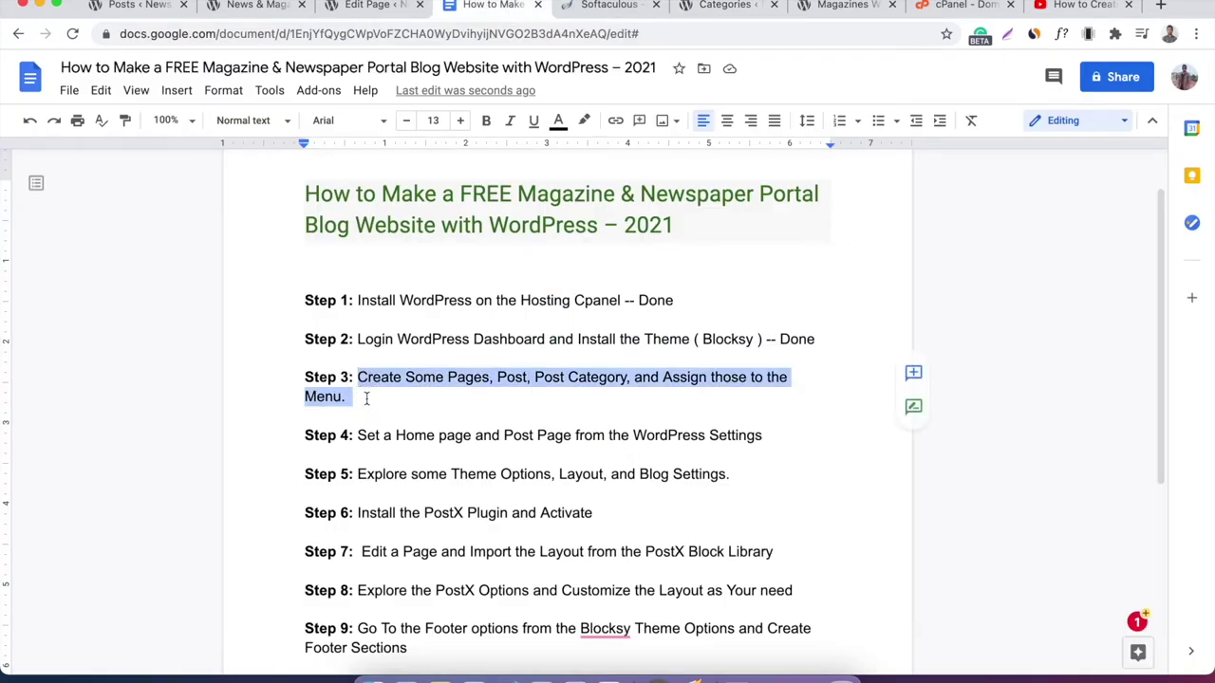
click(366, 398)
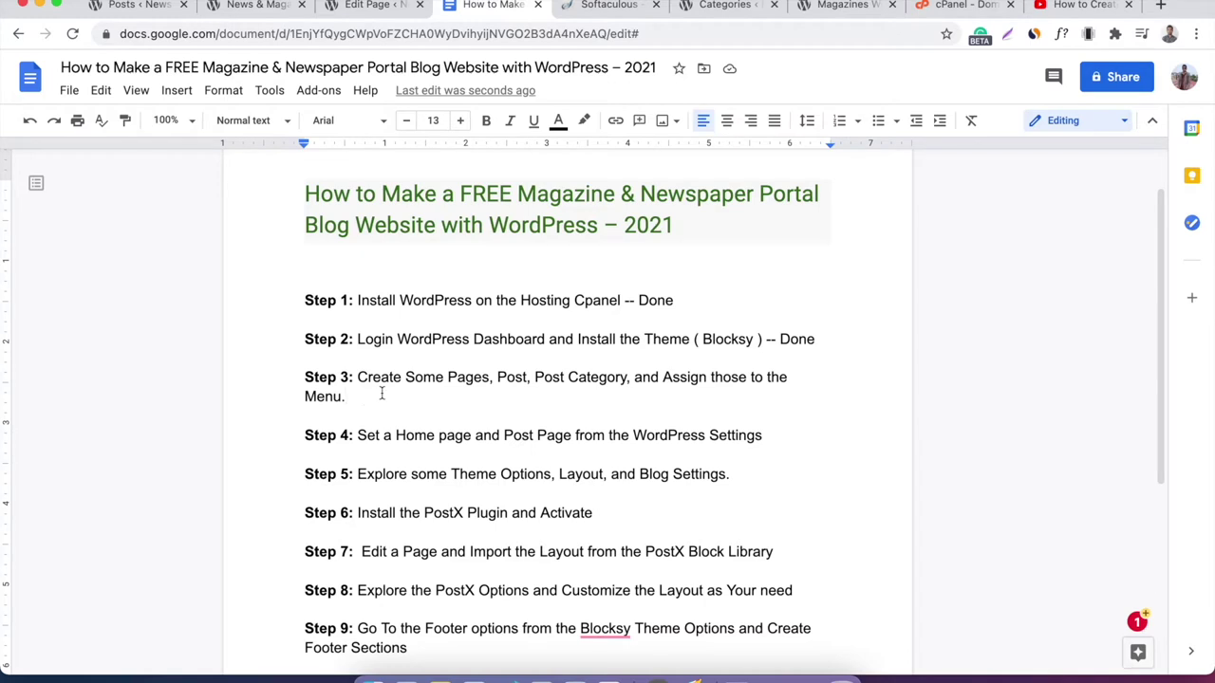
double_click(508, 380)
click(578, 377)
text(s)
click(835, 8)
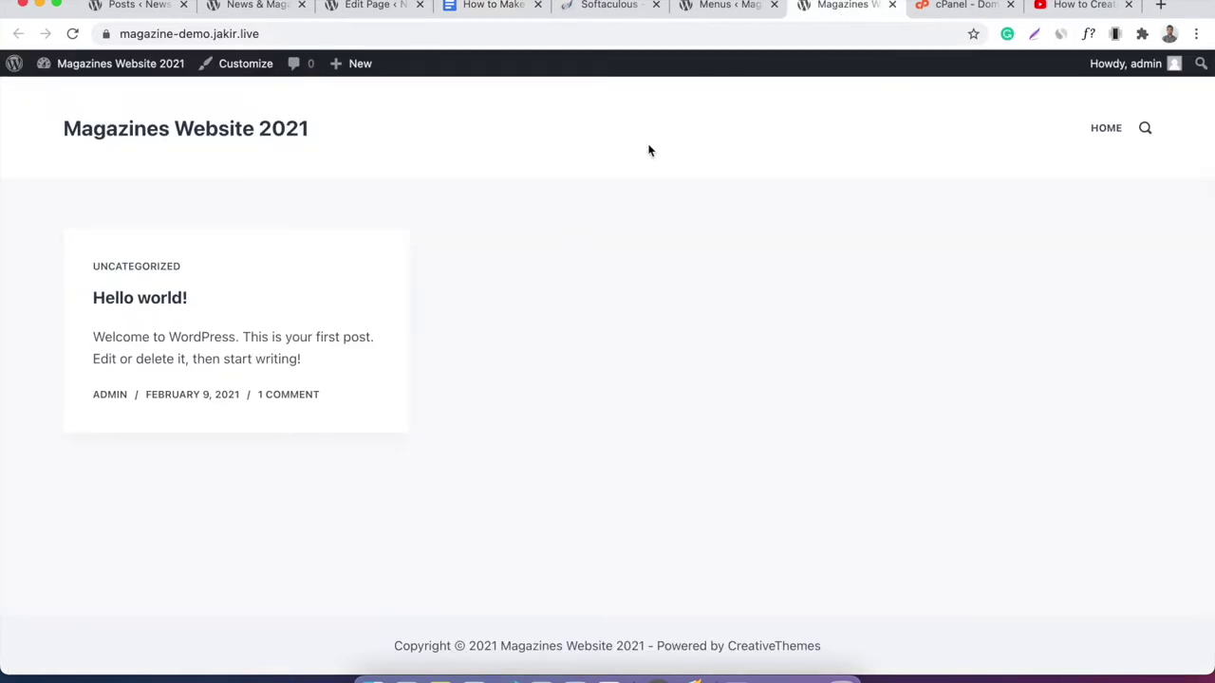
Create a new menu named 'Main Menu' in Appearance > Menus.
click(712, 11)
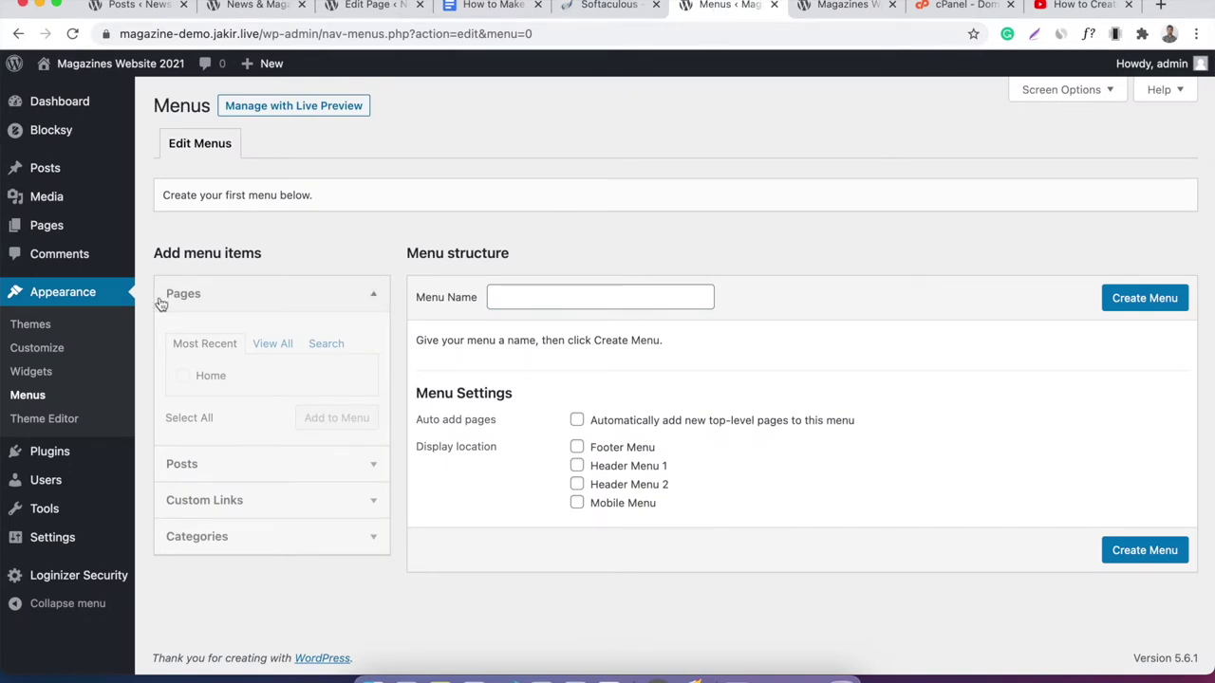
click(28, 395)
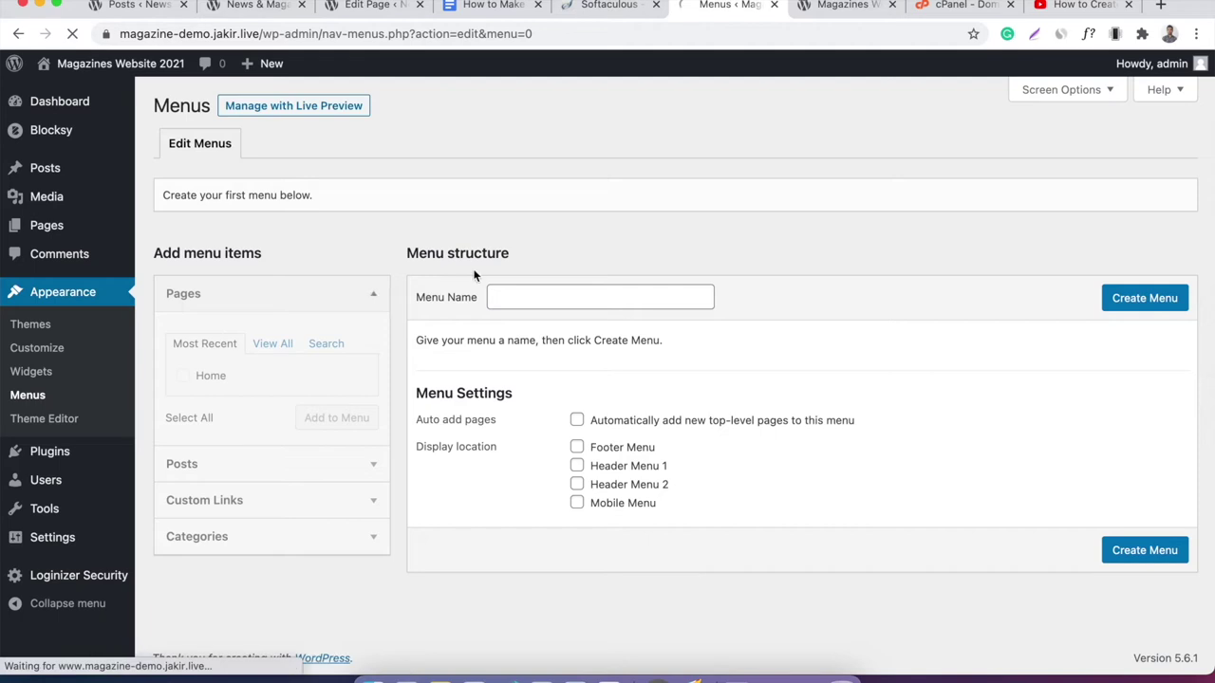
click(537, 296)
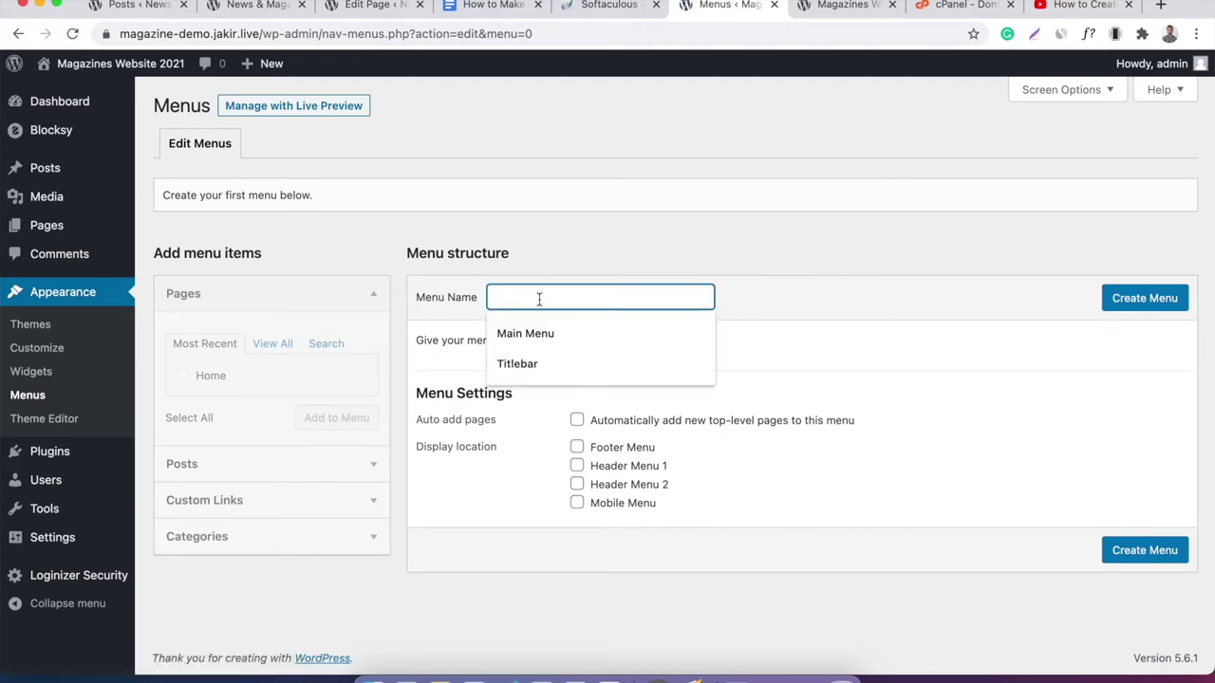
click(549, 327)
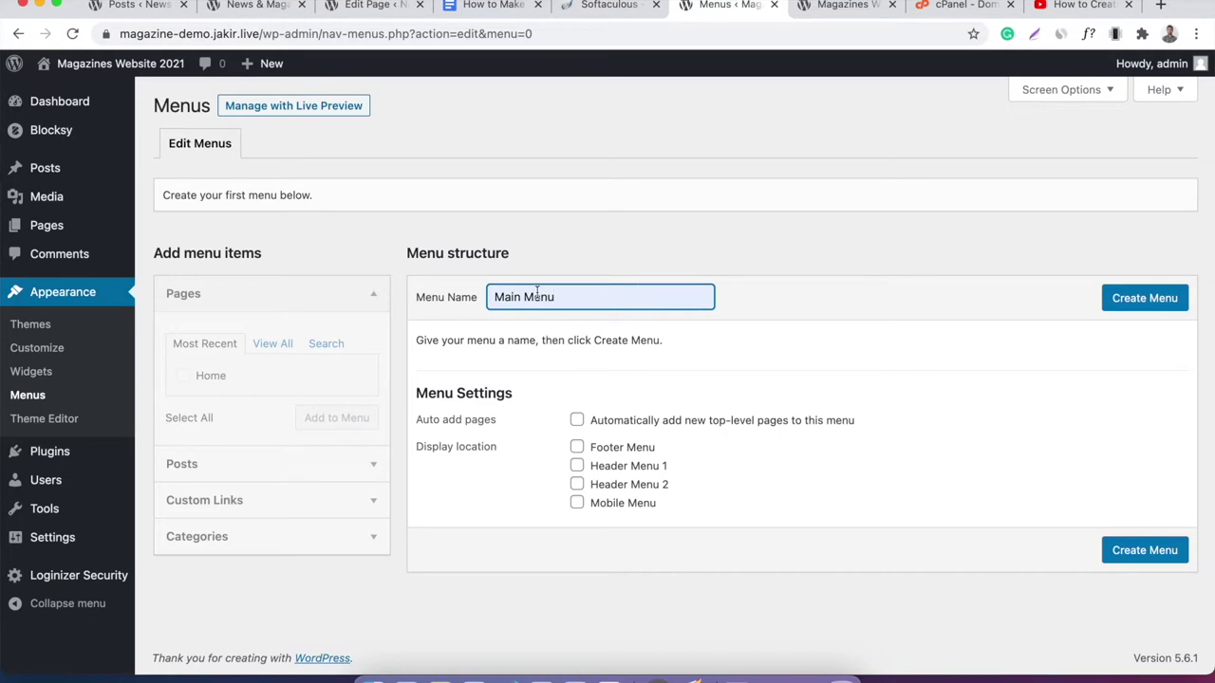
click(1108, 298)
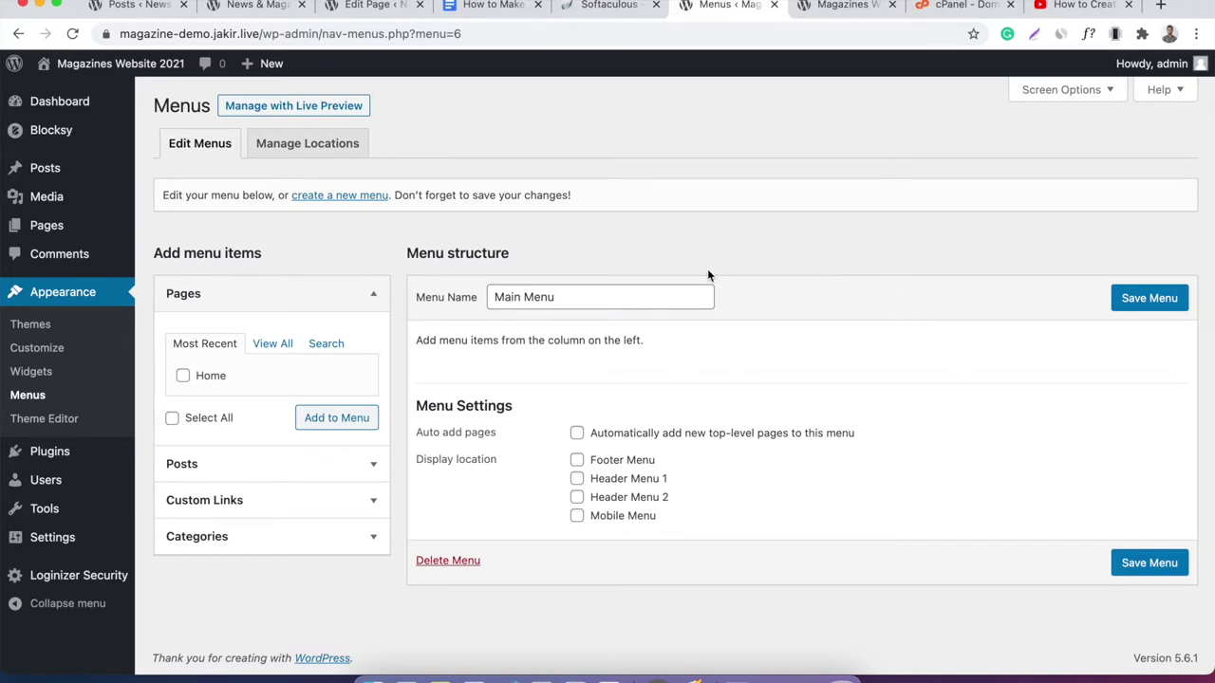
Add the Home page to Main Menu, assign it to Header Menu 1, save, and view the site.
click(95, 225)
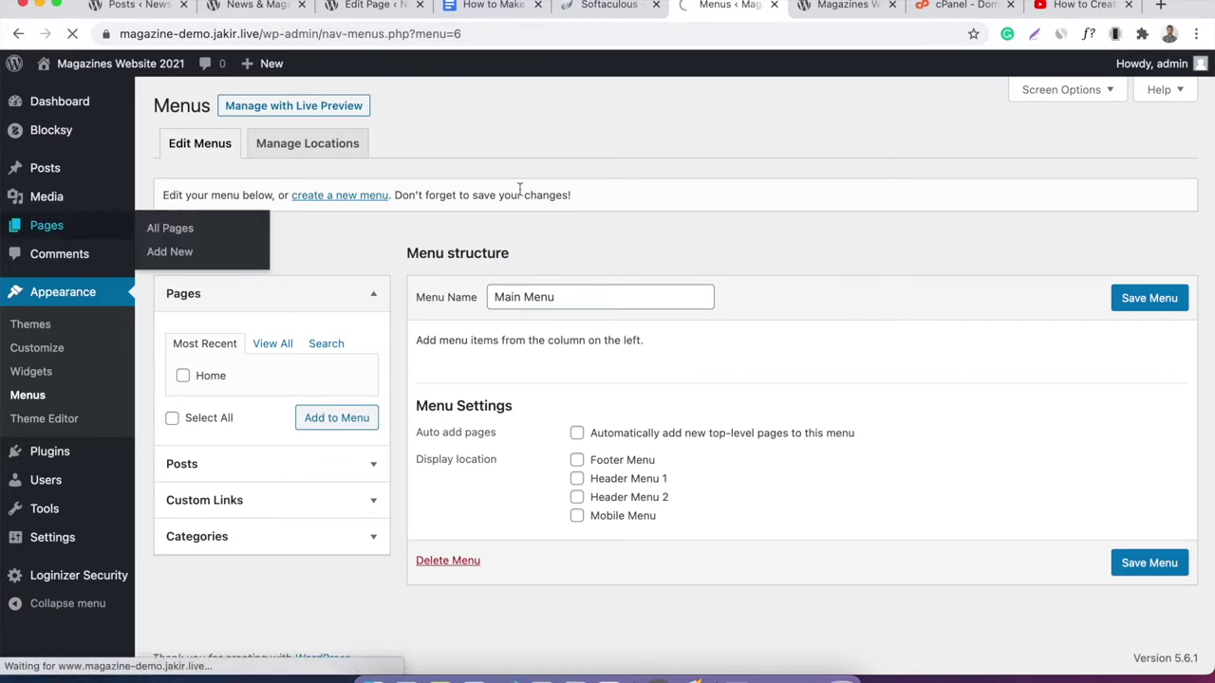
mouse_move(194, 230)
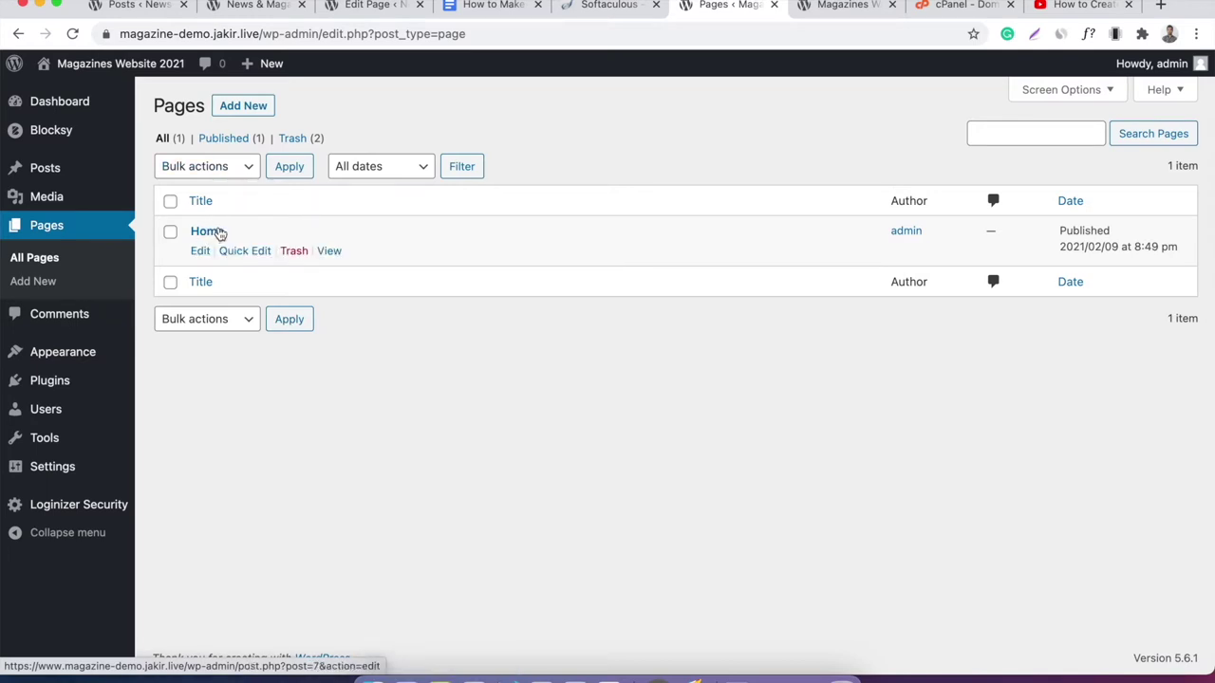
mouse_move(115, 363)
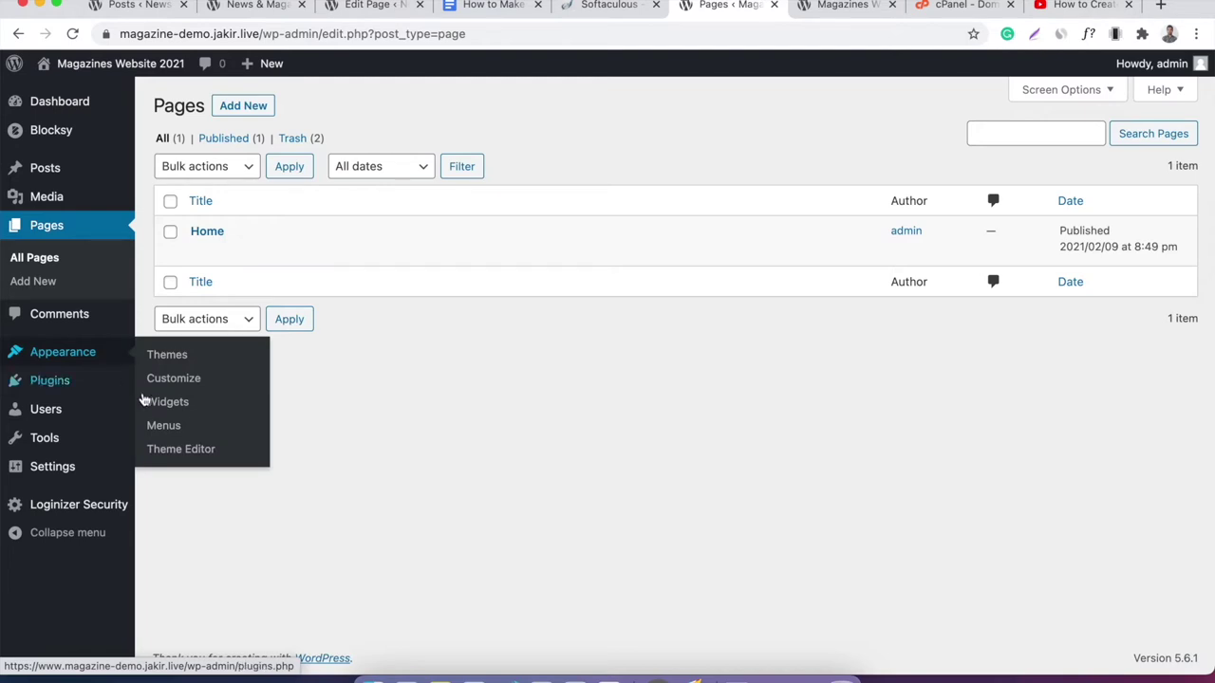
click(161, 425)
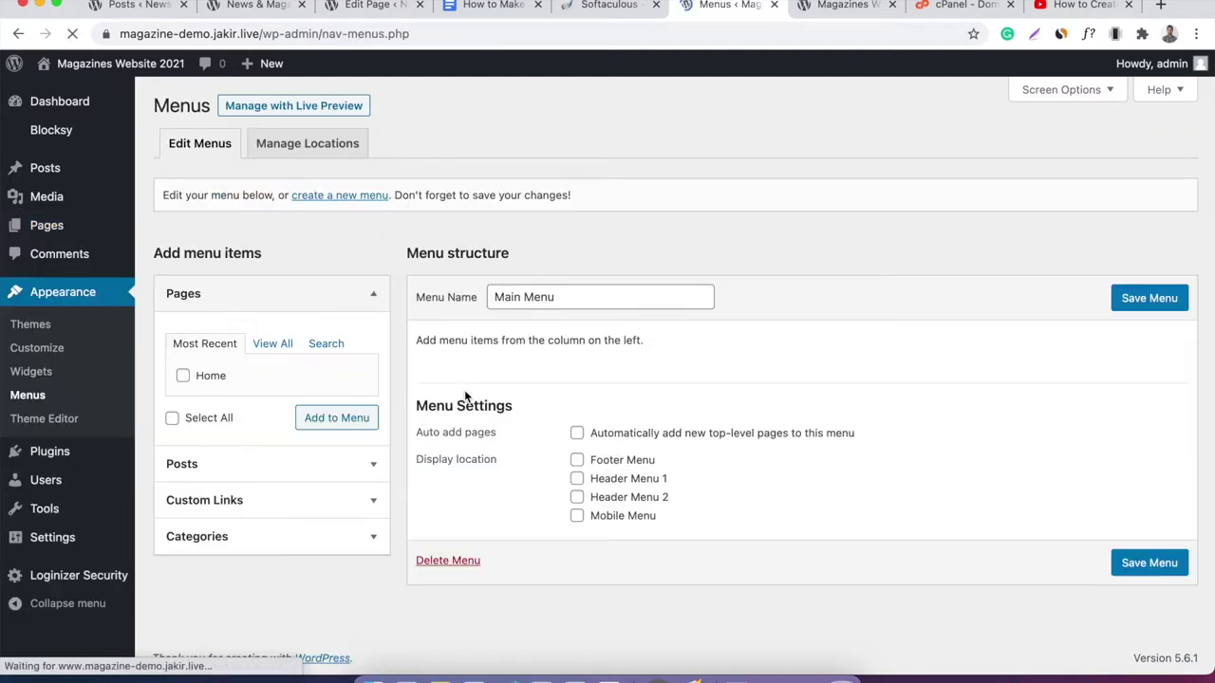
click(210, 377)
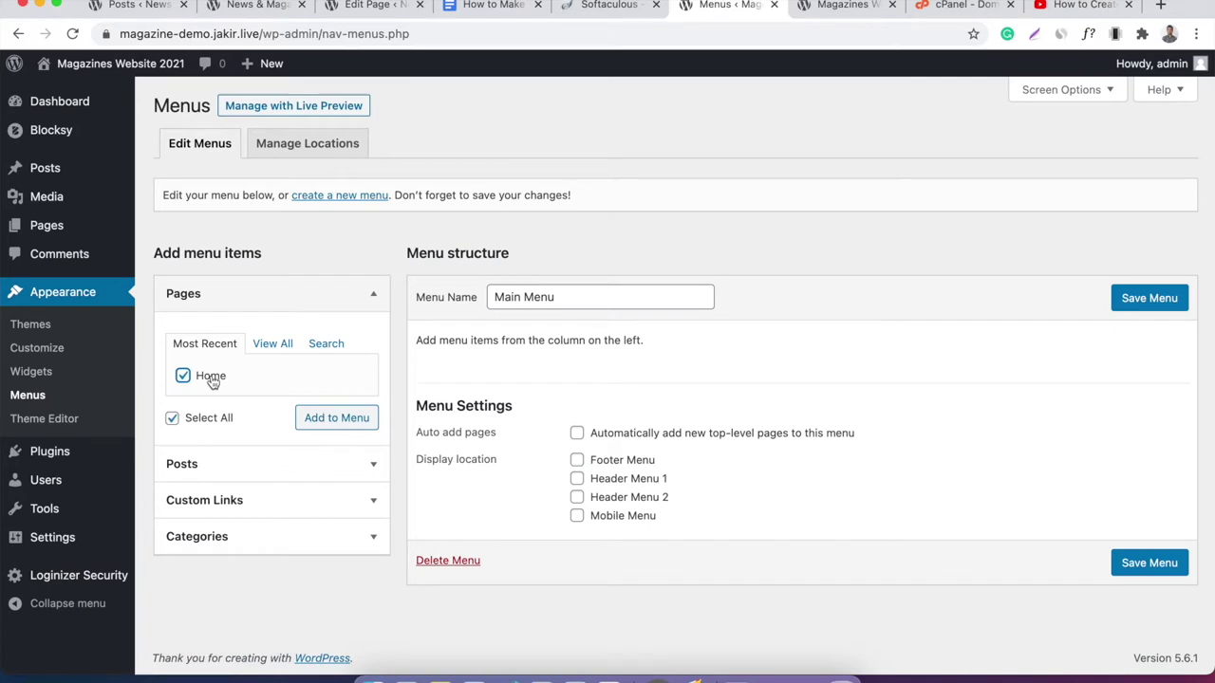
click(335, 419)
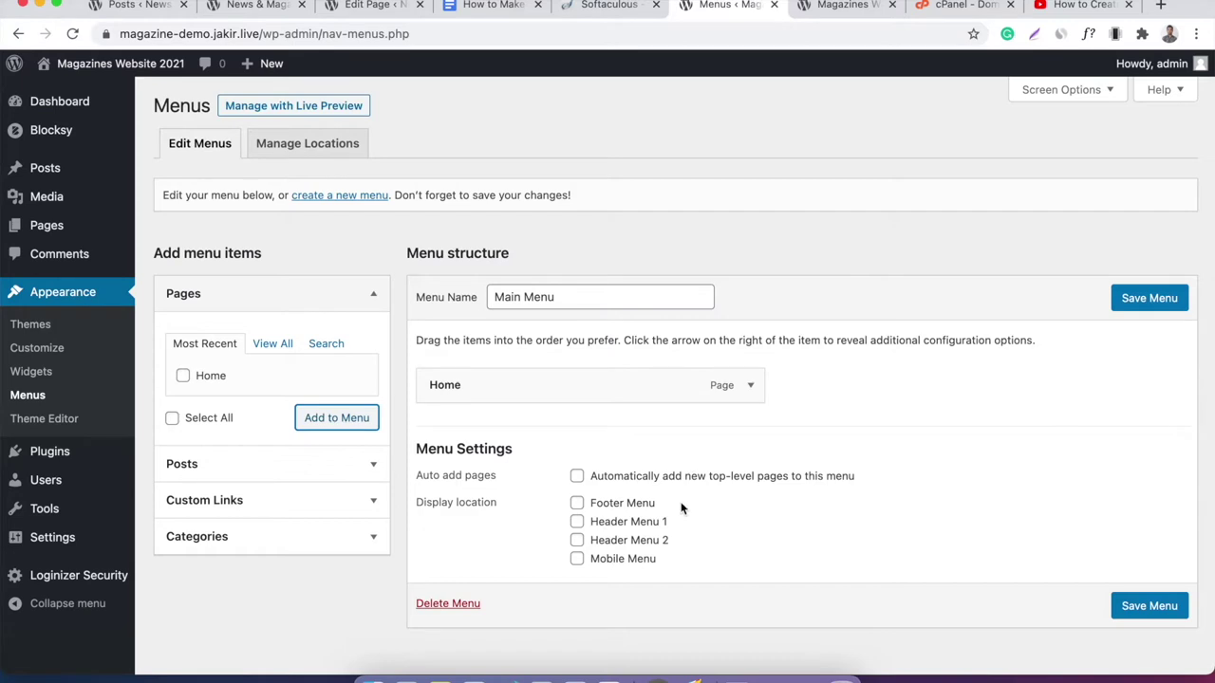
click(608, 527)
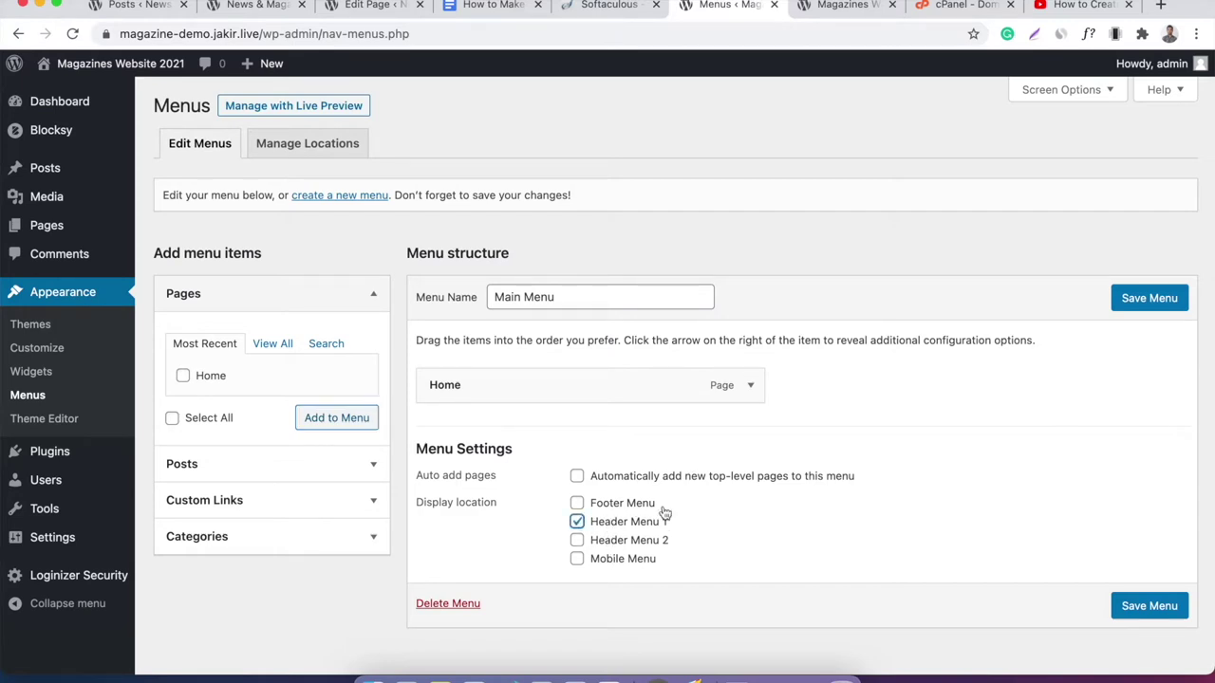
click(1153, 301)
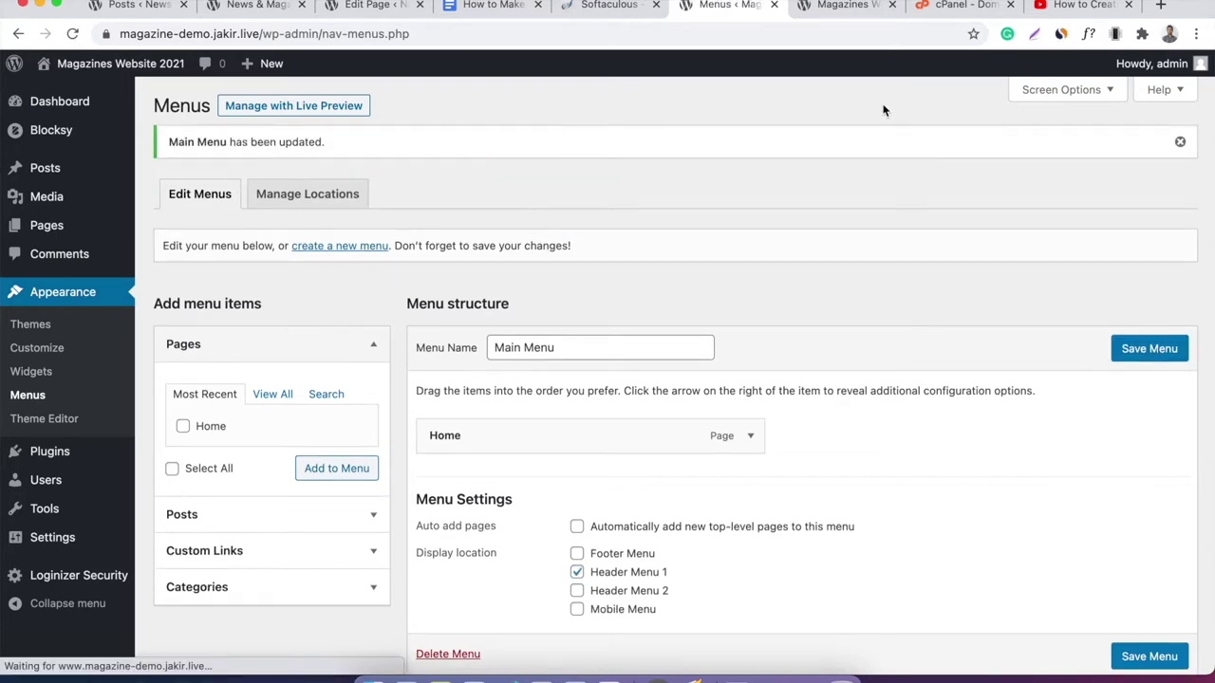
click(849, 7)
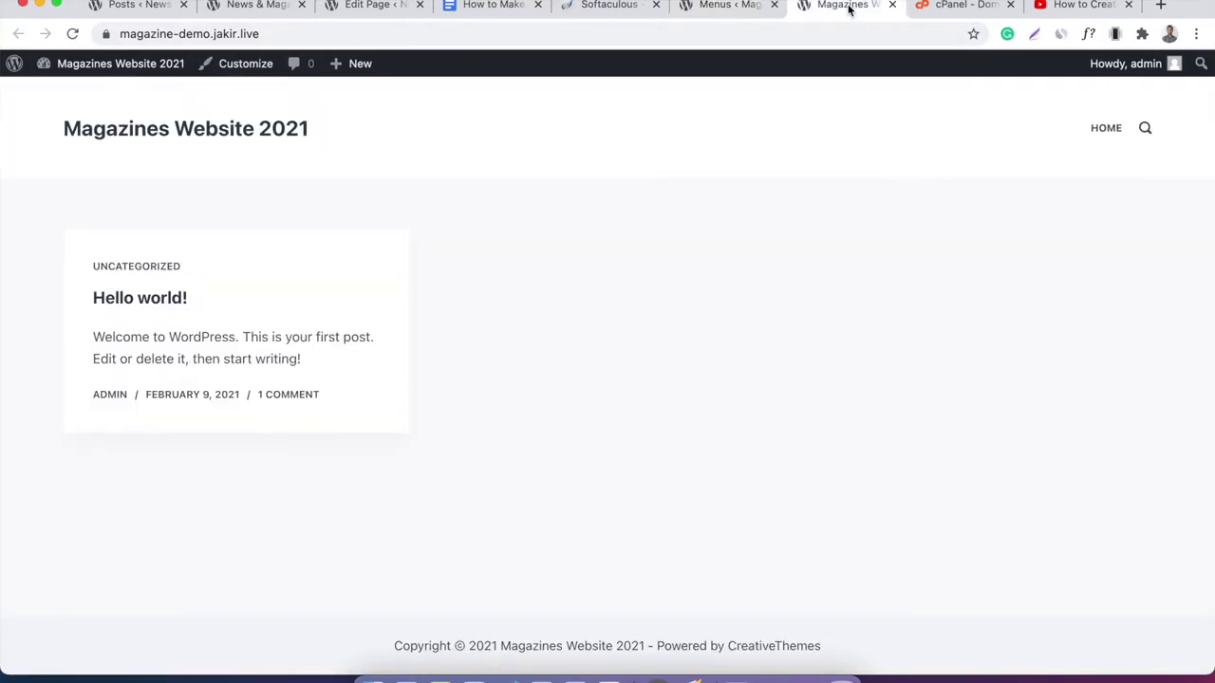
Reload the front page to check the menu, then open Posts > Categories in the admin.
right_click(632, 203)
click(703, 244)
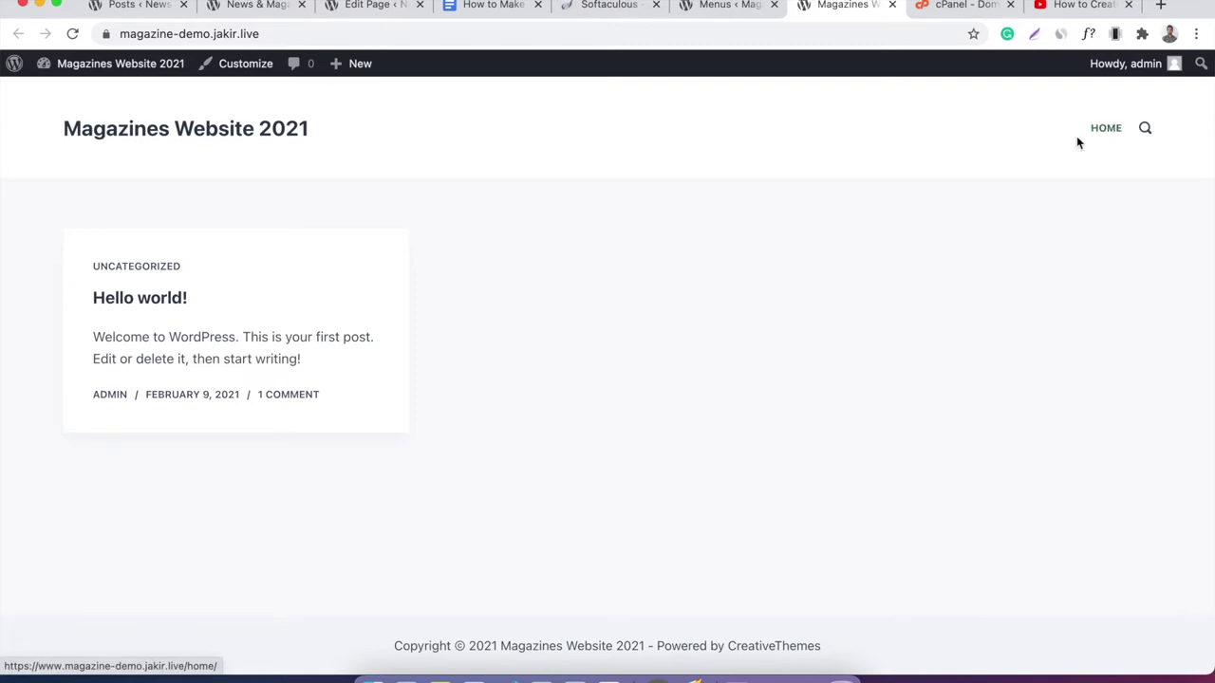
click(740, 12)
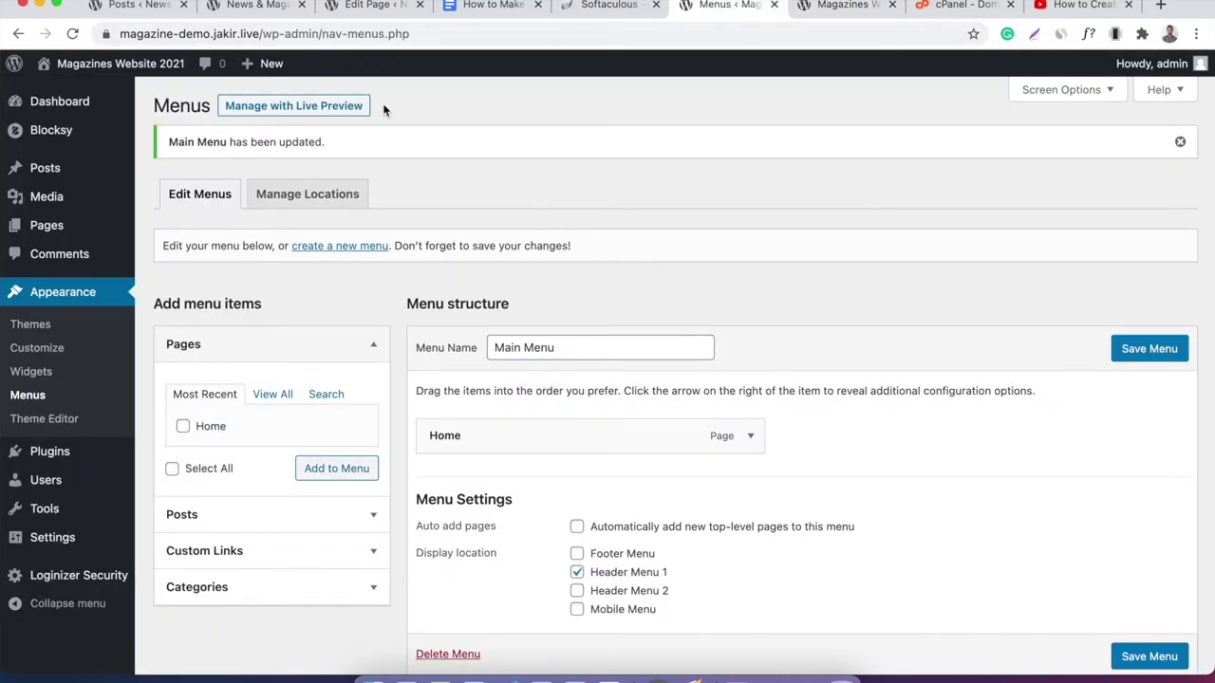
mouse_move(103, 168)
click(195, 222)
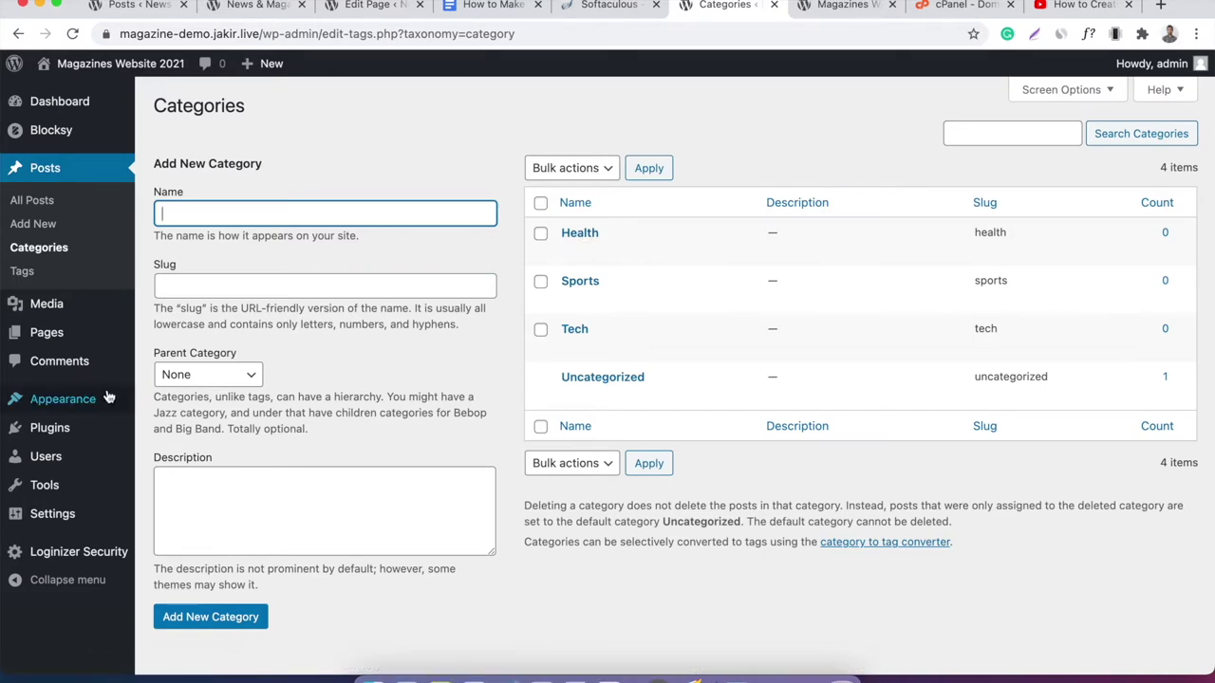
Add the Health, Sports and Tech categories to Main Menu and save it.
mouse_move(104, 399)
click(167, 474)
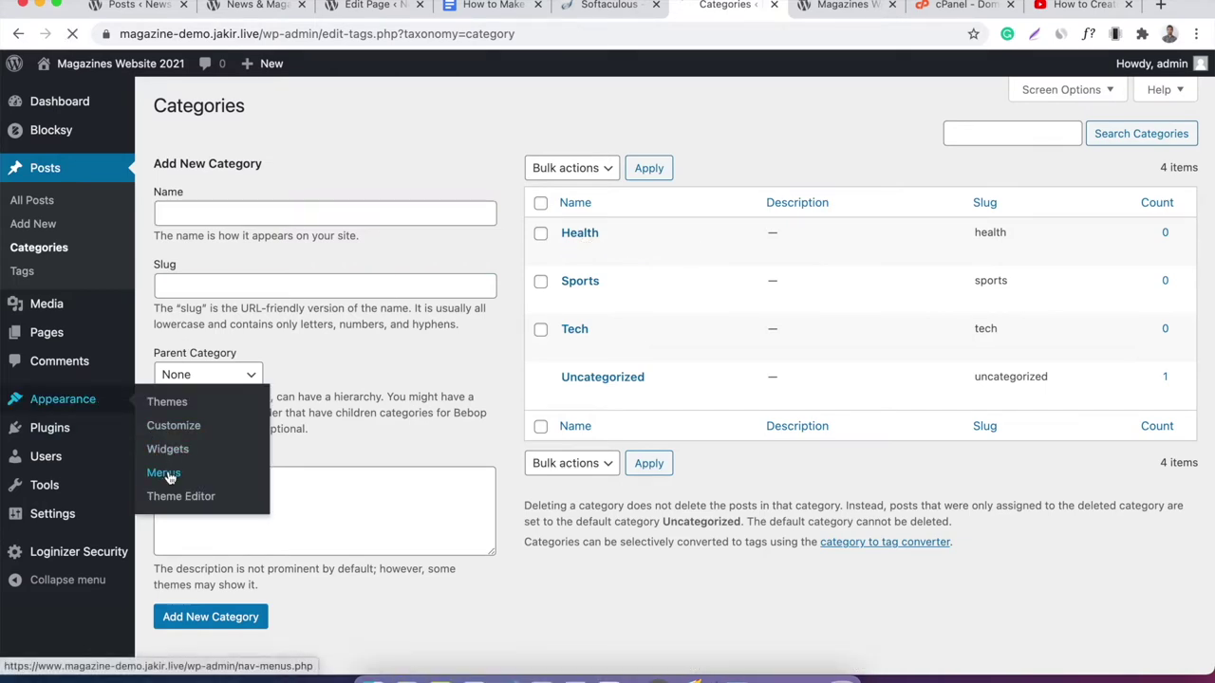
scroll(447, 374, down, 1)
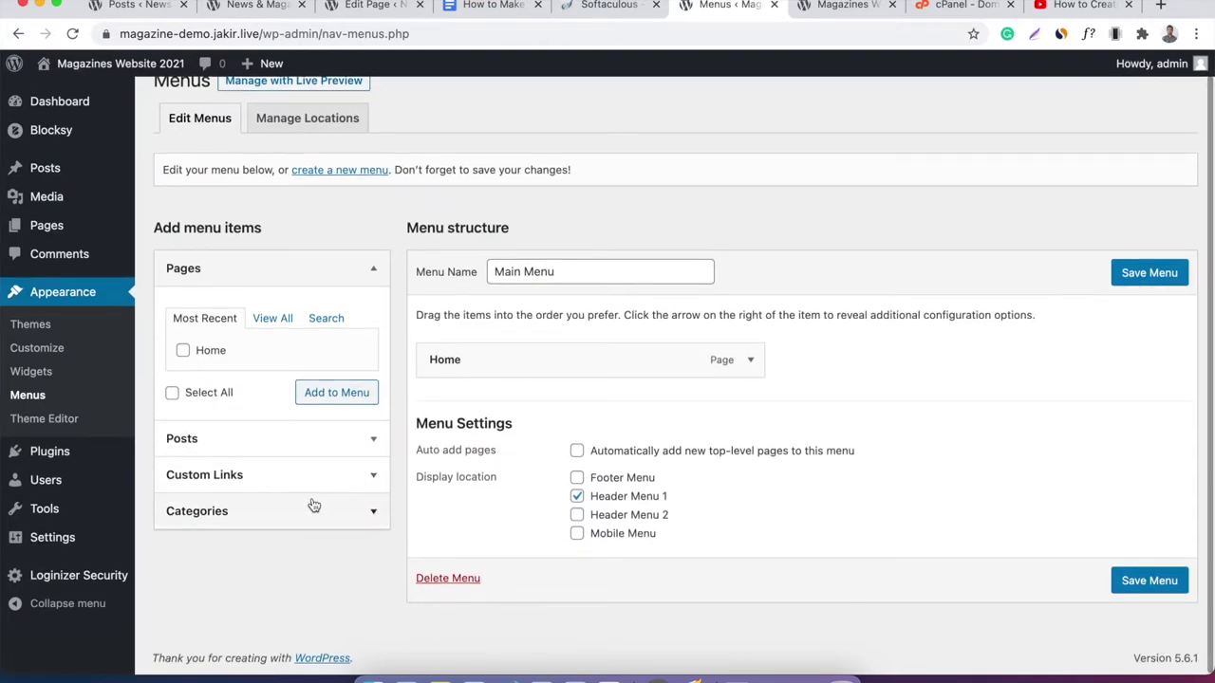
click(313, 511)
click(264, 428)
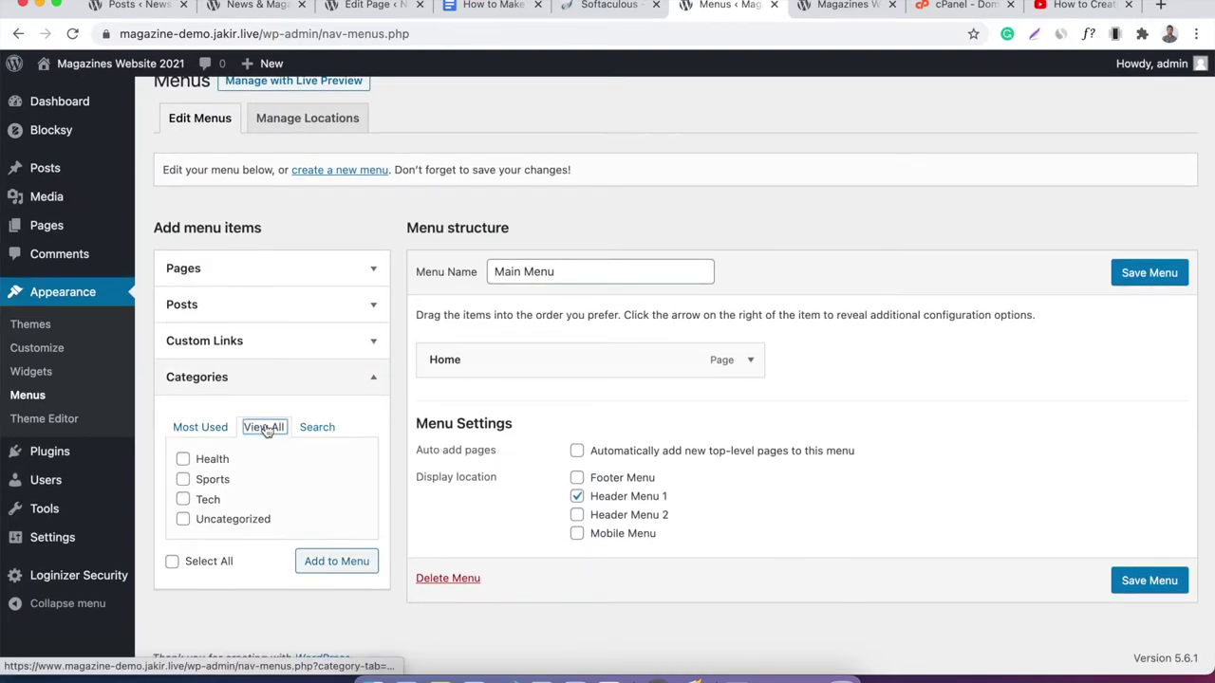
click(210, 463)
click(218, 482)
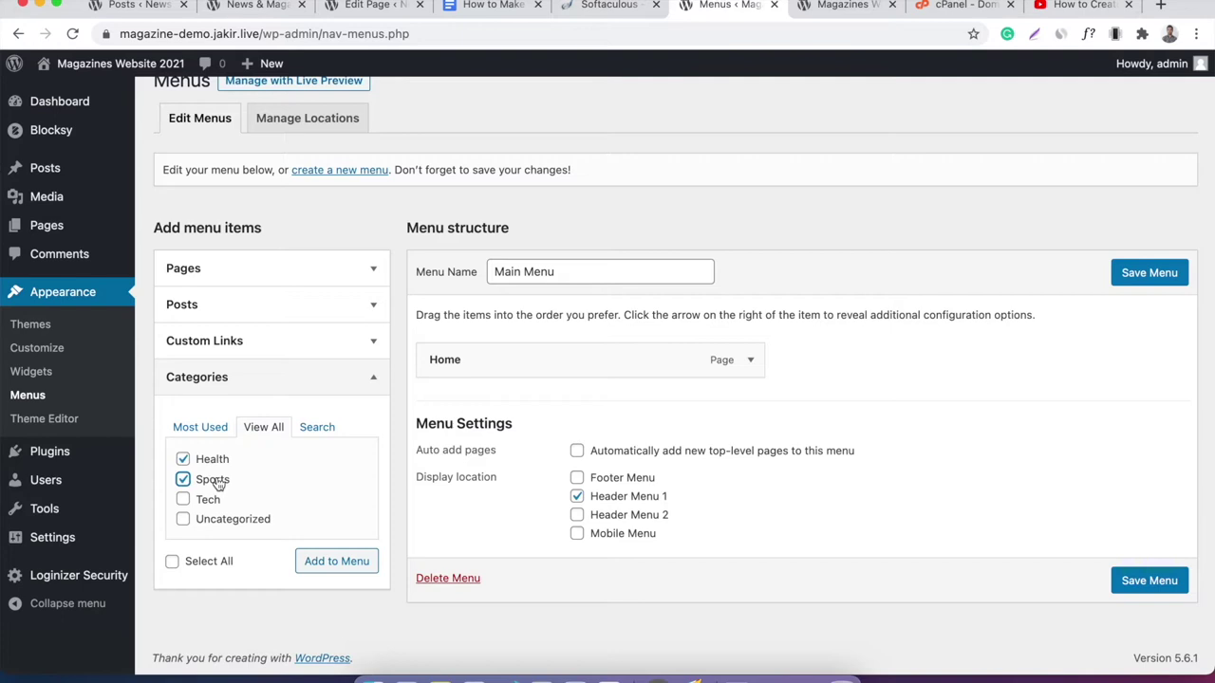
click(210, 501)
click(342, 569)
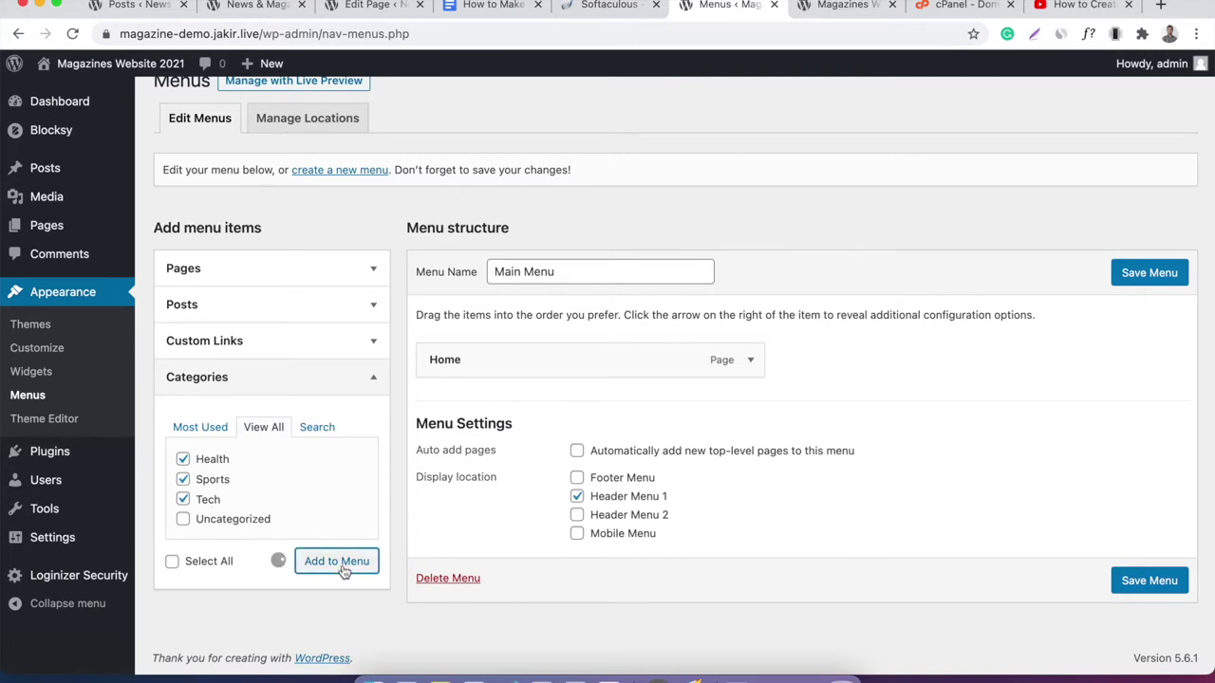
scroll(751, 468, down, 1)
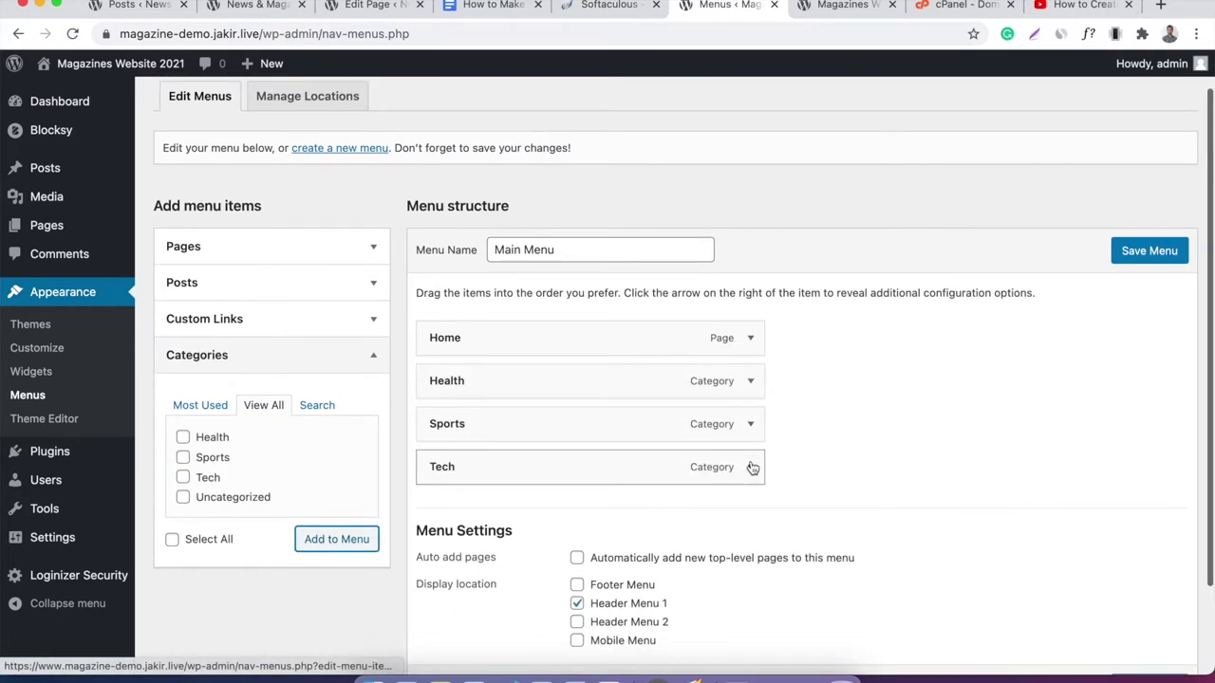
click(1148, 252)
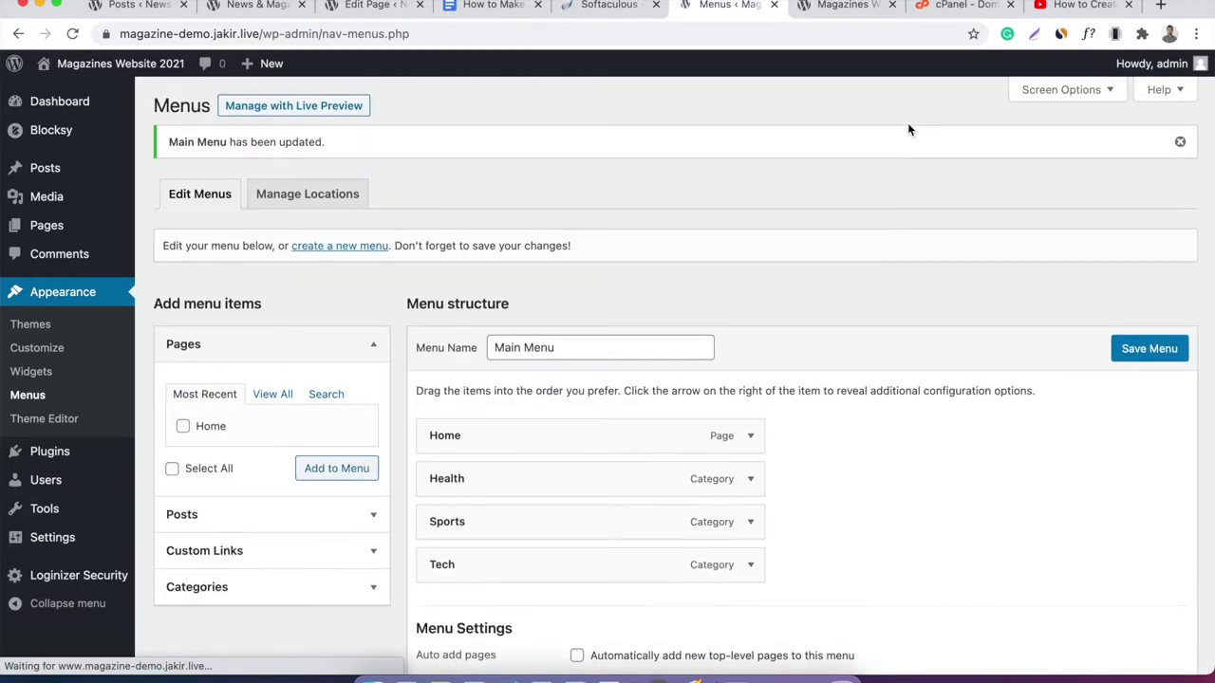
Reload the front page to see the new menu items, then return to the menu admin.
click(828, 7)
right_click(684, 156)
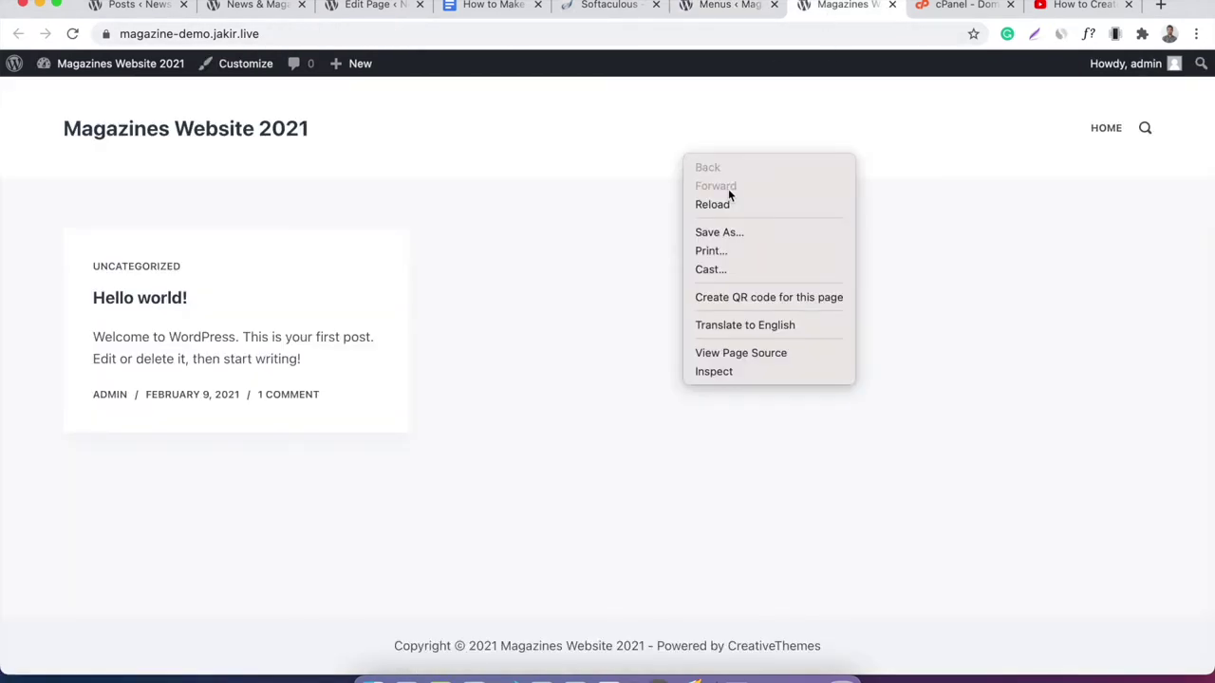
click(729, 205)
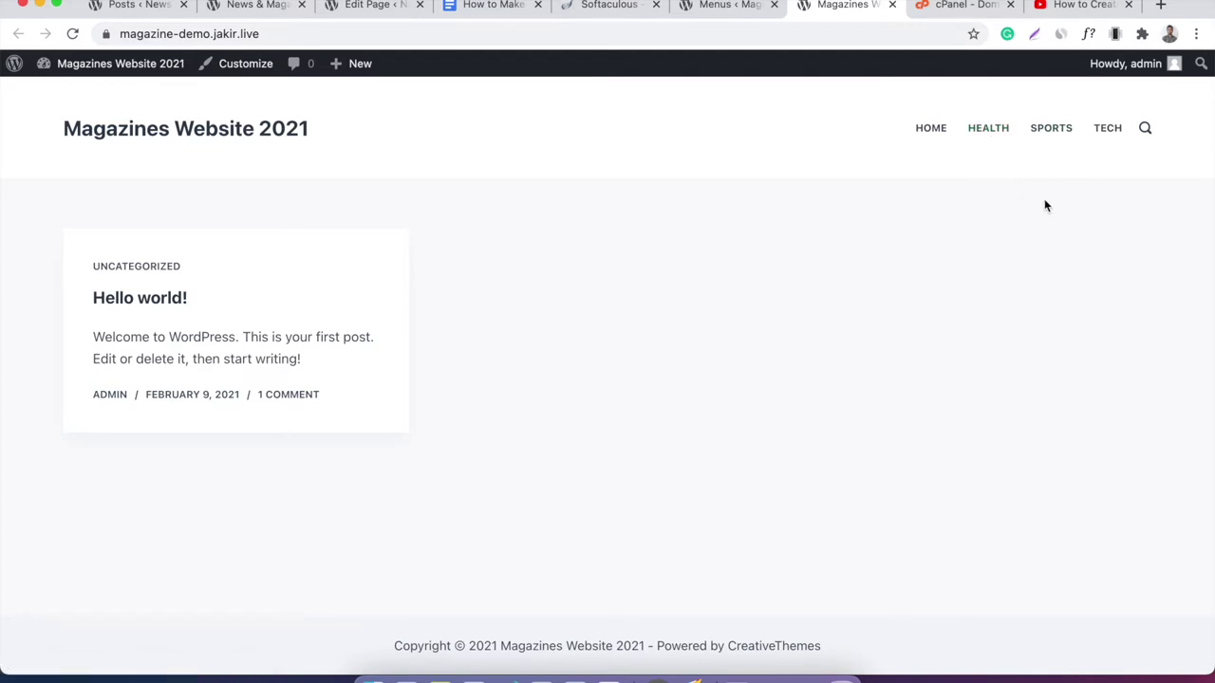
click(724, 7)
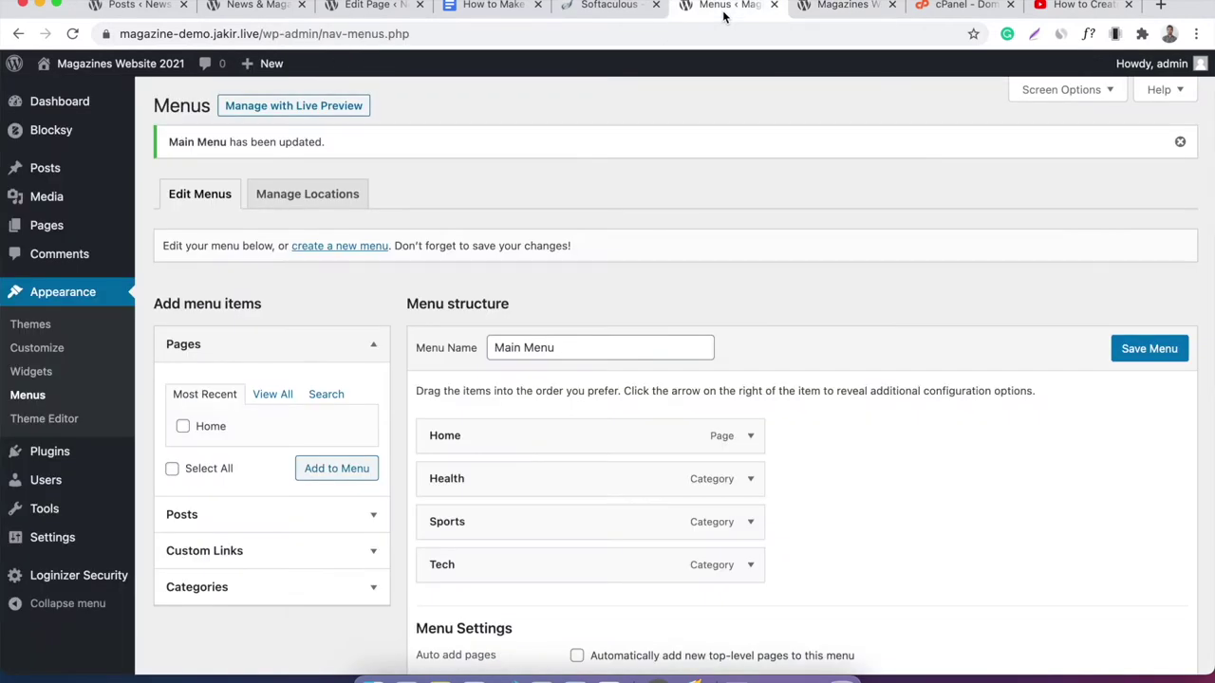
Select the word 'Posts' in Step 3 of the tutorial document.
click(489, 5)
double_click(510, 382)
double_click(526, 382)
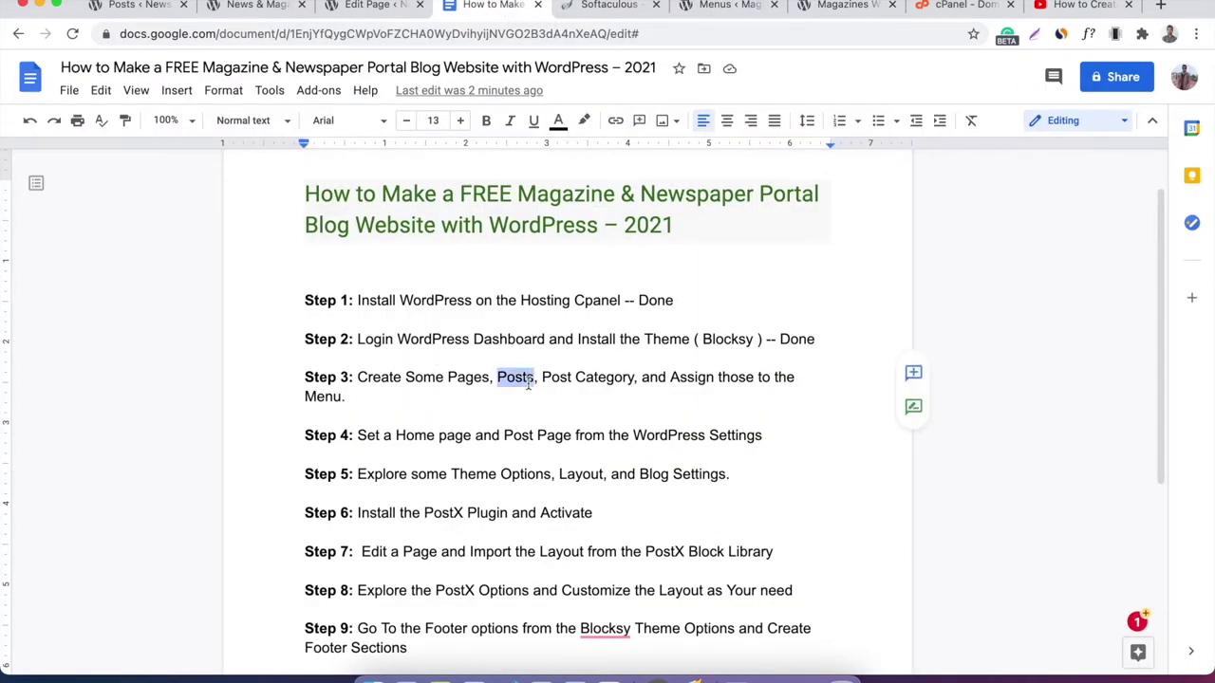
click(726, 5)
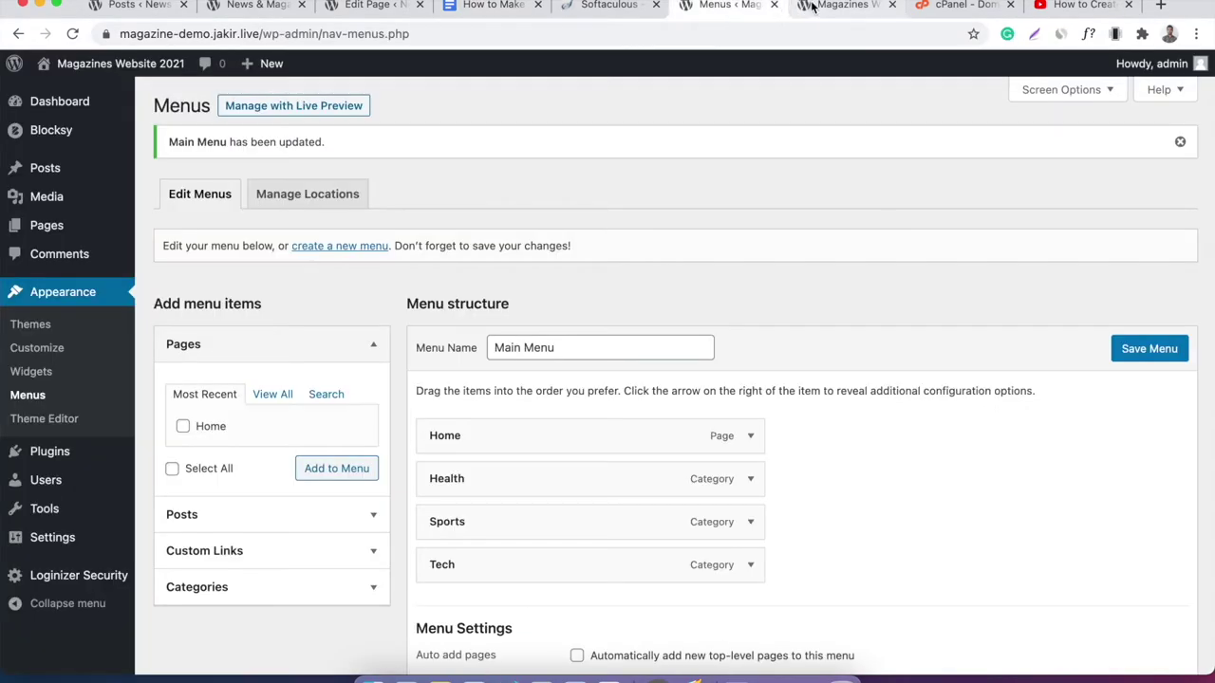
Compare the reference News & Magazine demo site, then open All Posts in the admin.
click(816, 8)
click(278, 8)
scroll(459, 258, down, 10)
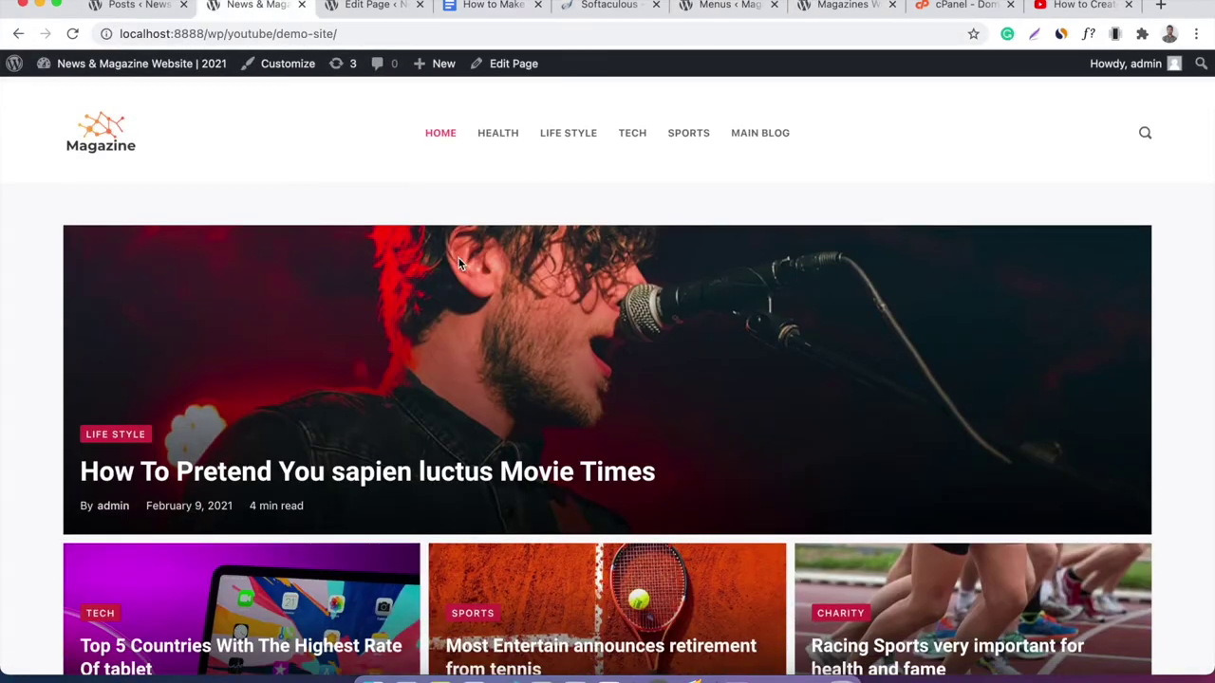
scroll(458, 263, up, 10)
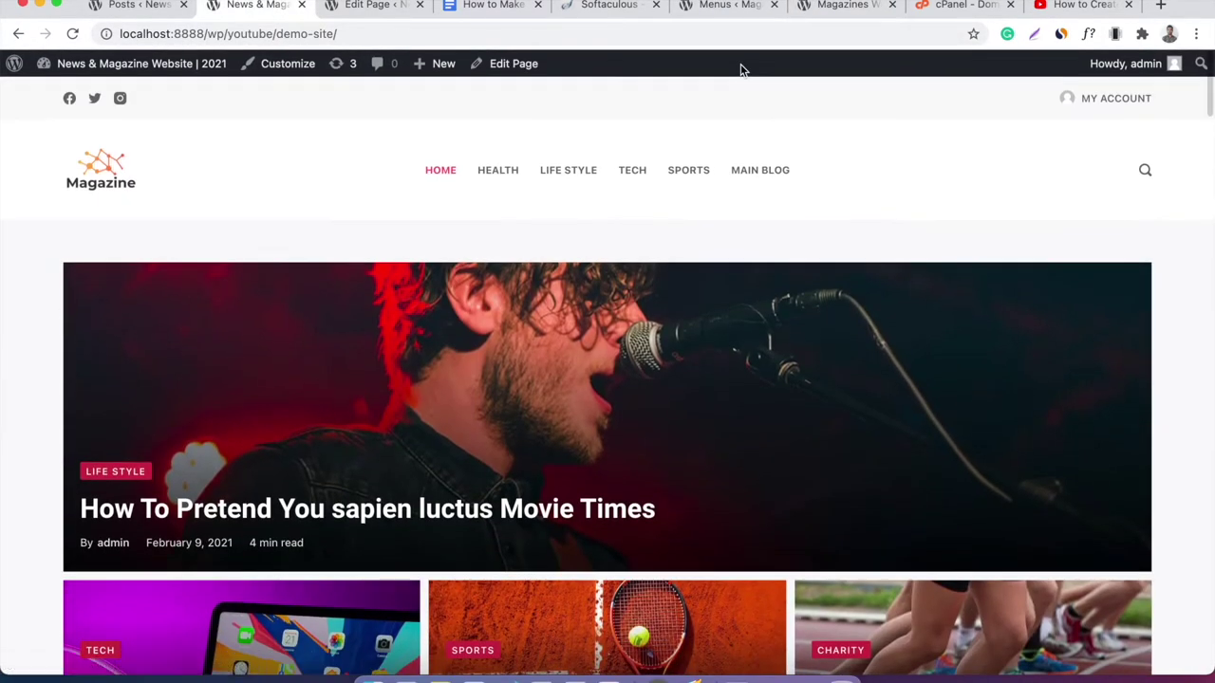
click(726, 5)
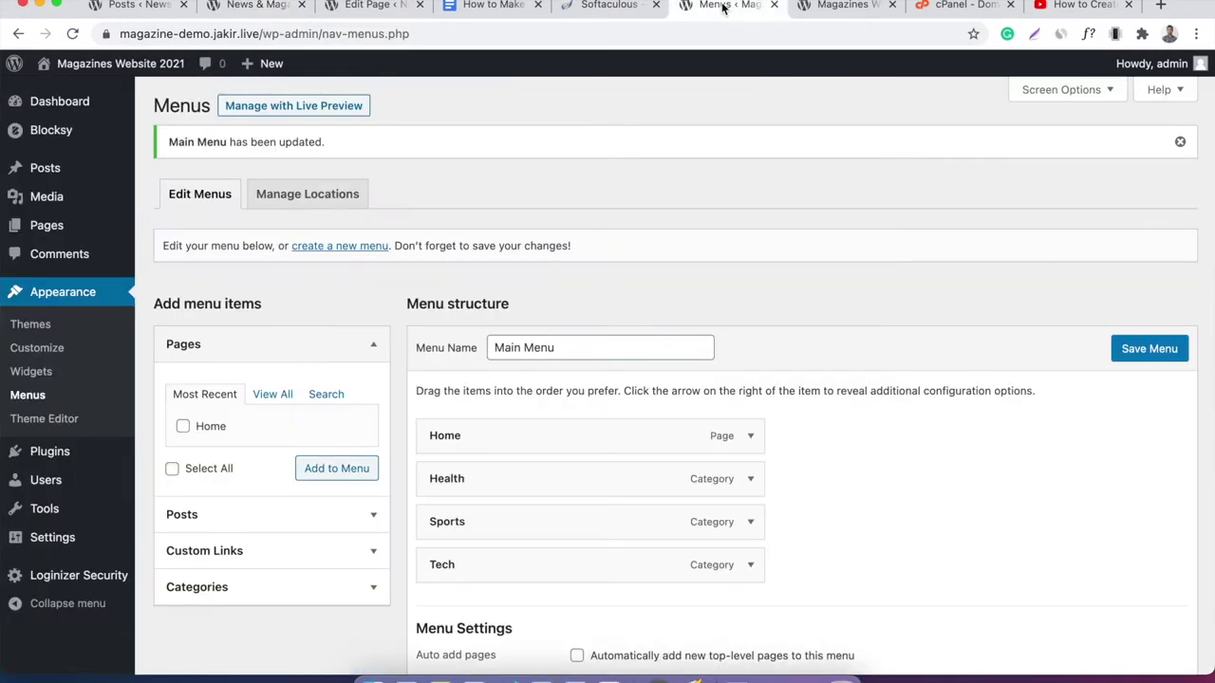
click(92, 170)
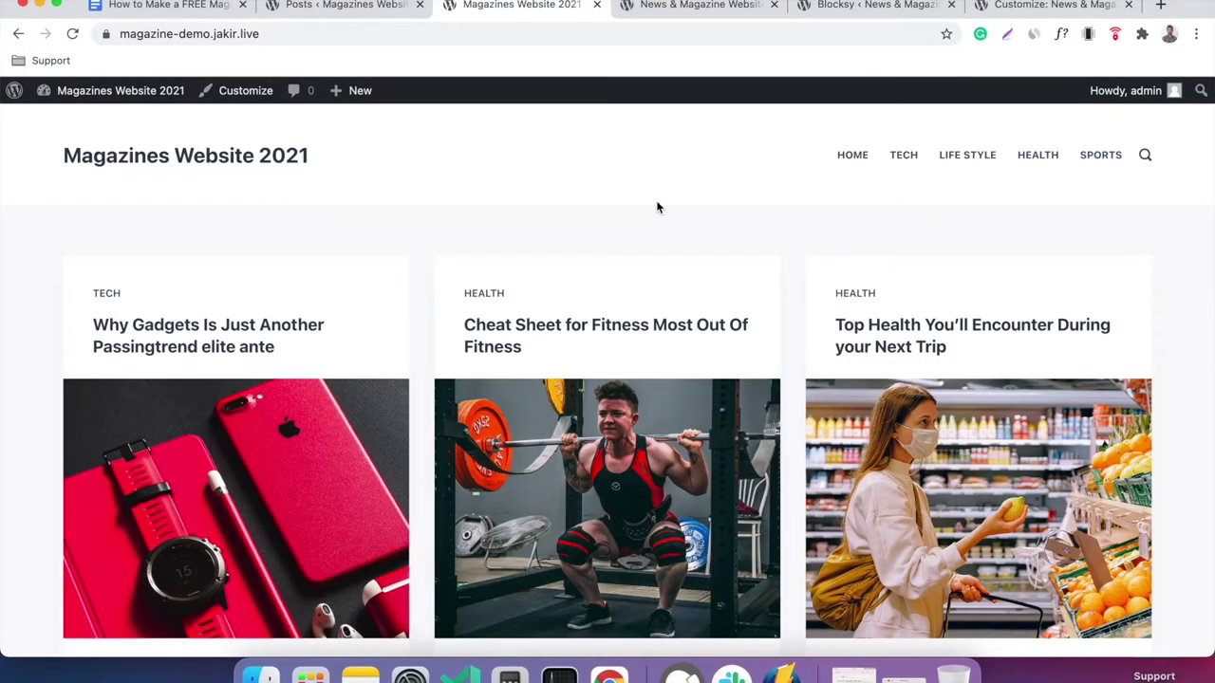
click(152, 7)
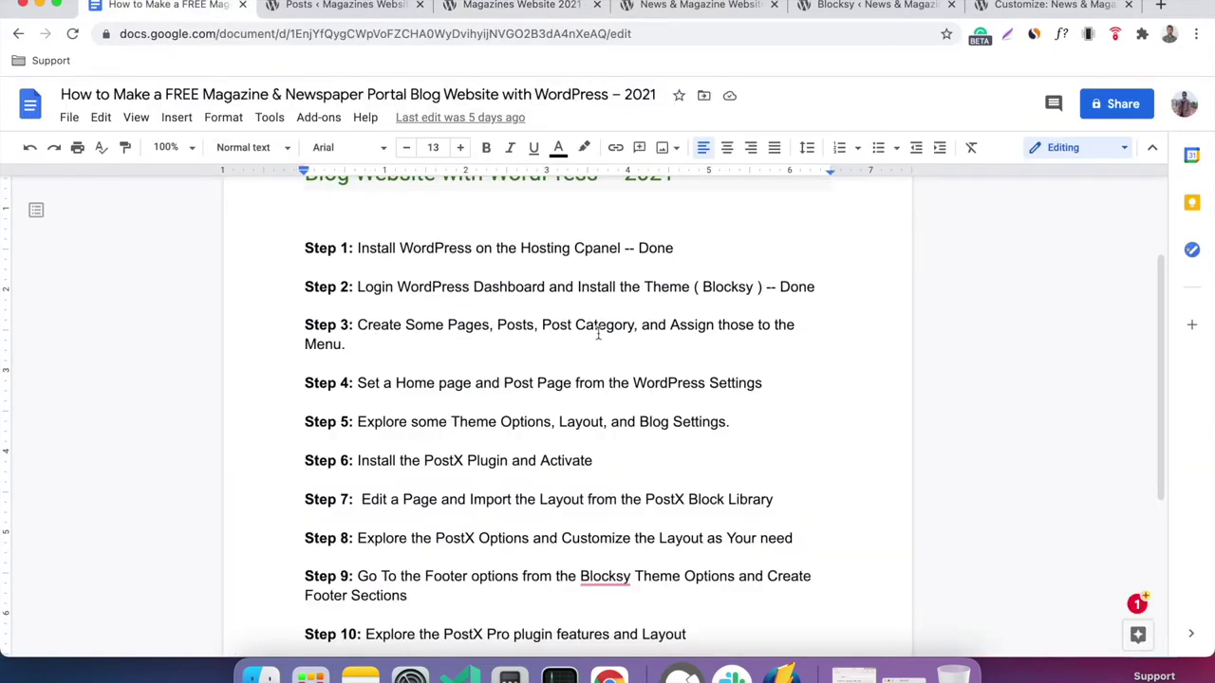
click(539, 7)
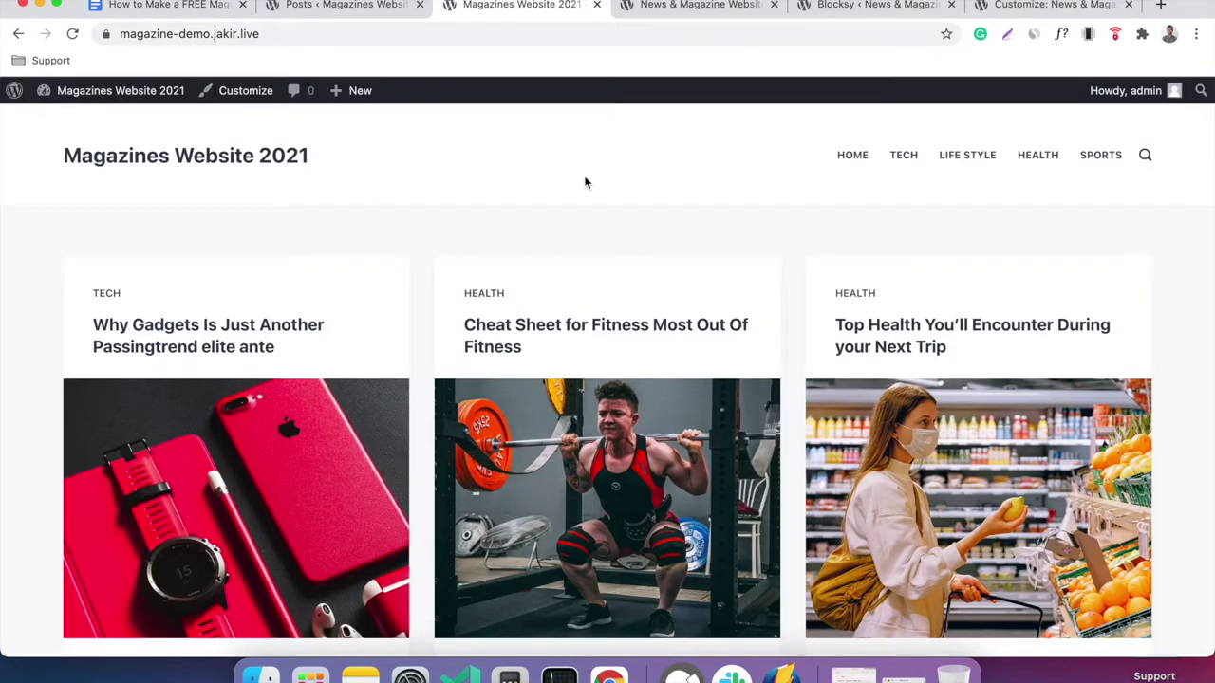
scroll(586, 182, down, 15)
scroll(416, 264, down, 10)
scroll(416, 265, up, 12)
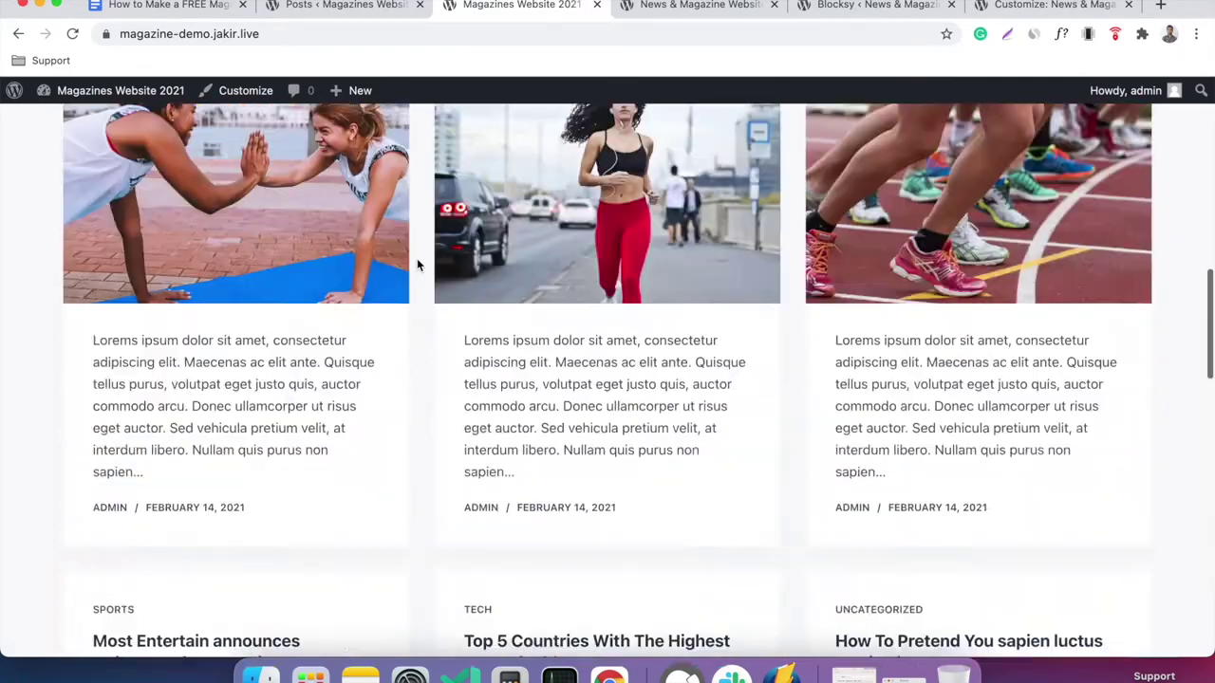
scroll(417, 265, up, 10)
click(368, 19)
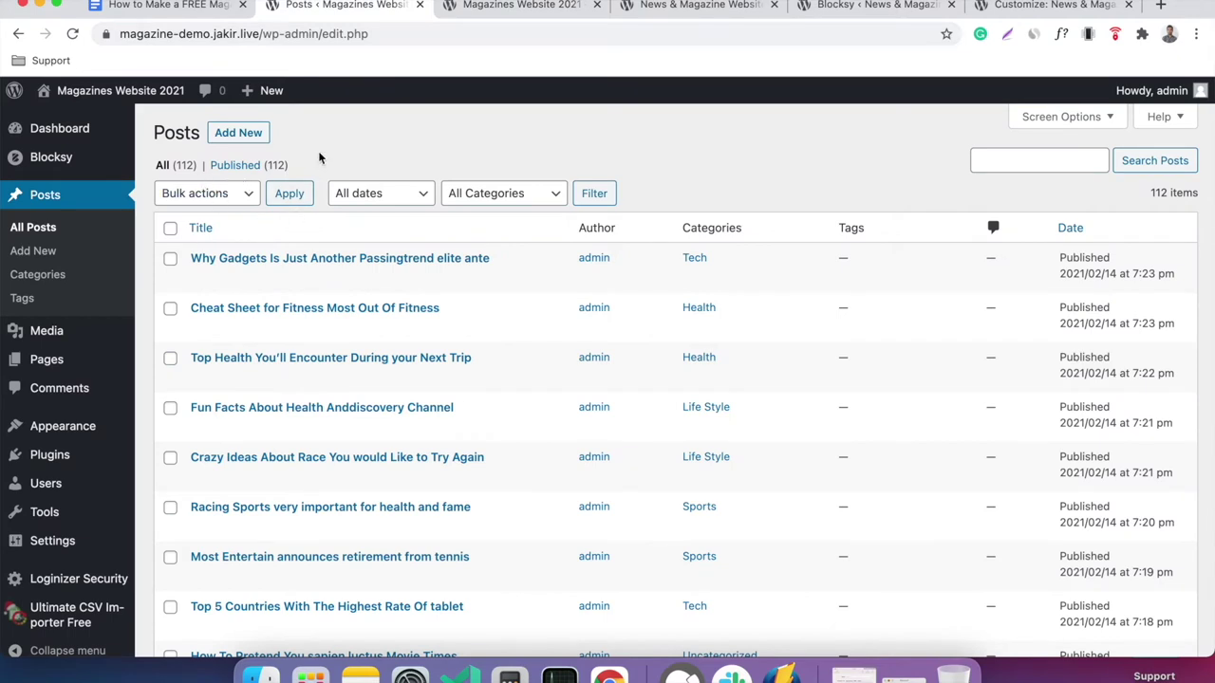
click(63, 280)
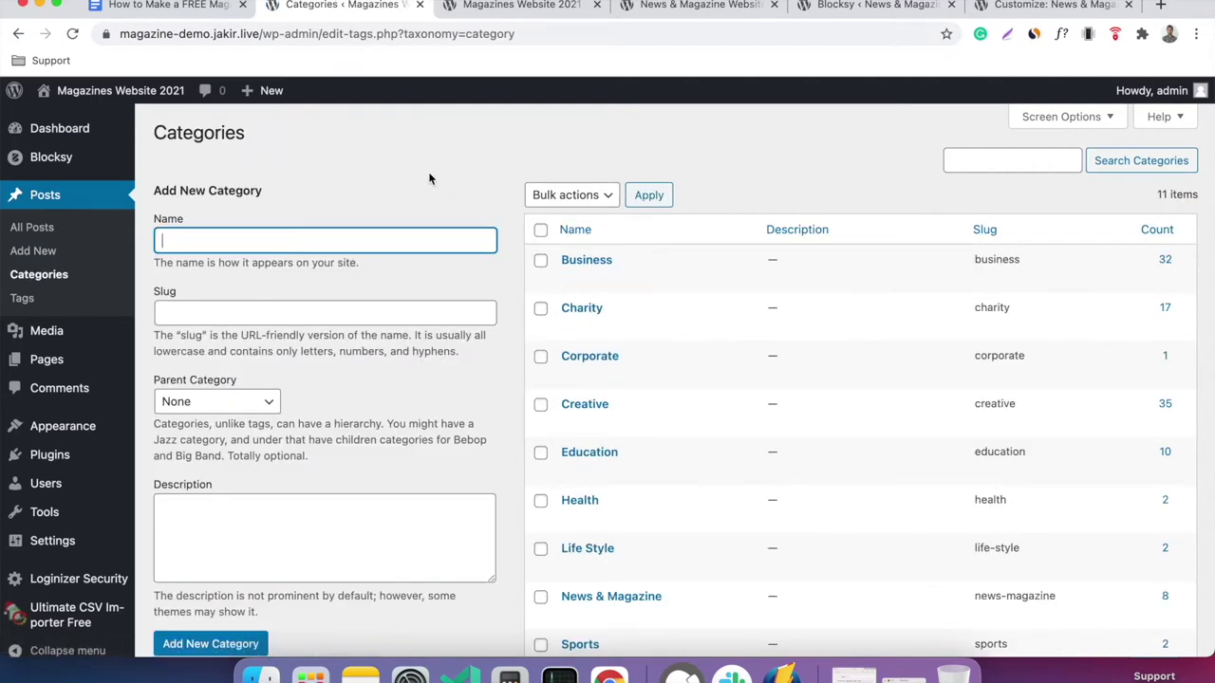
mouse_move(66, 429)
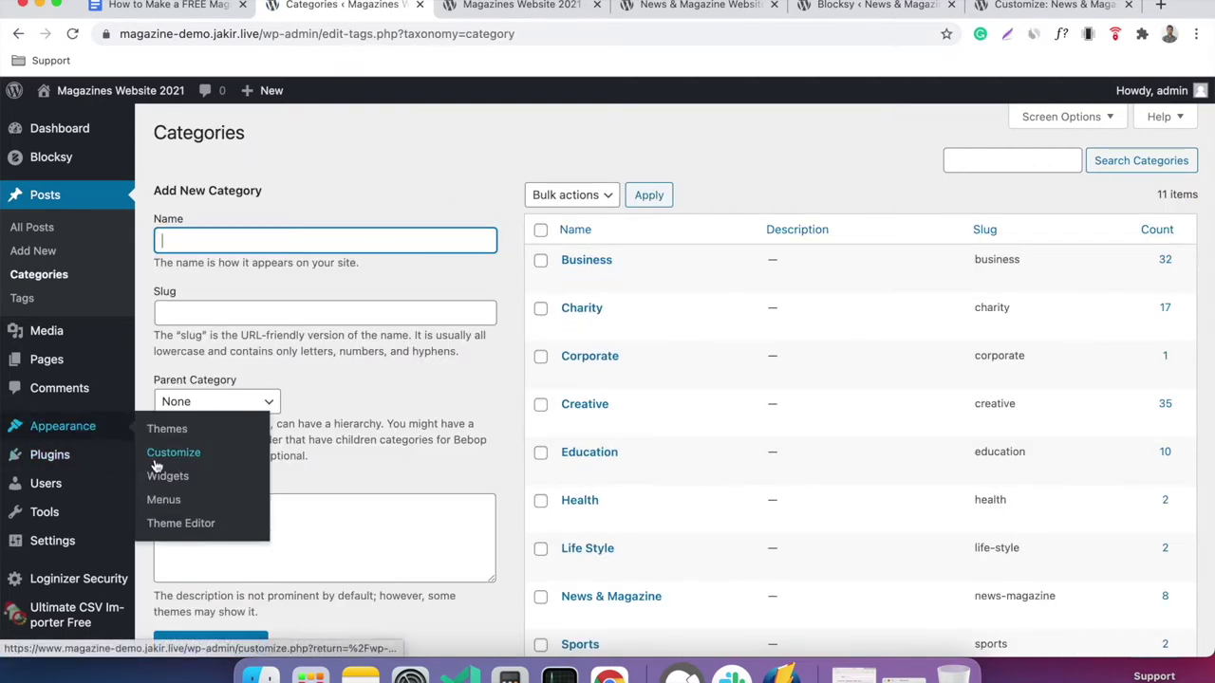
click(163, 500)
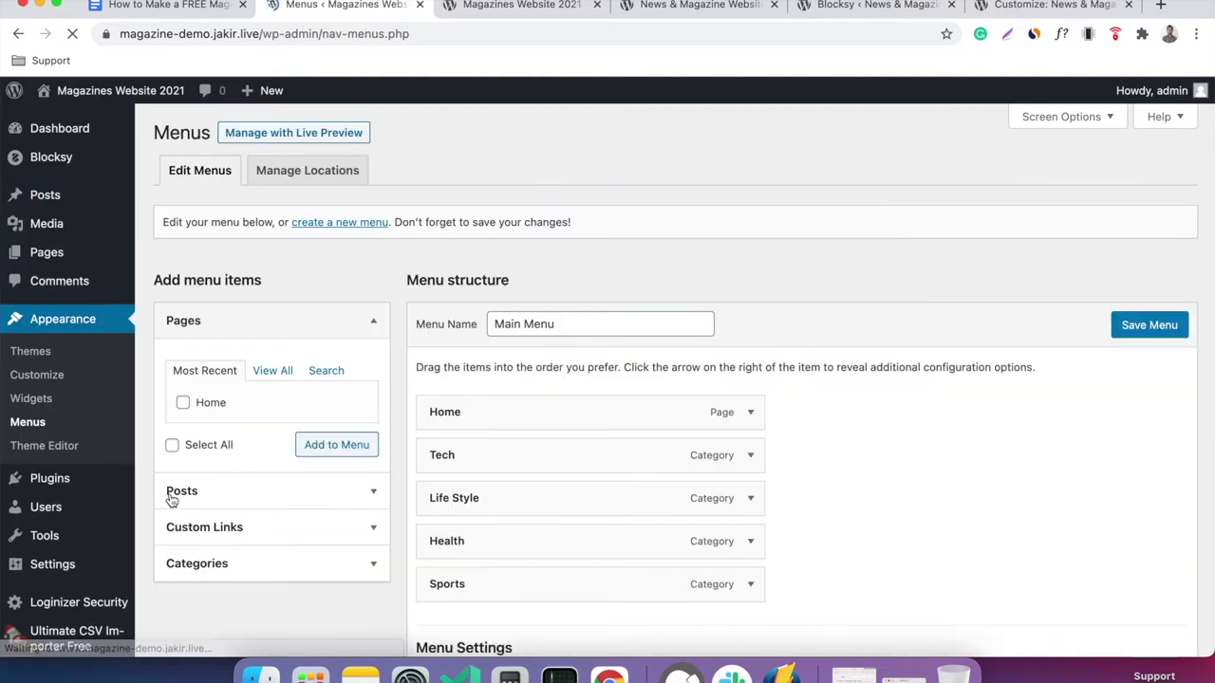
scroll(597, 292, down, 3)
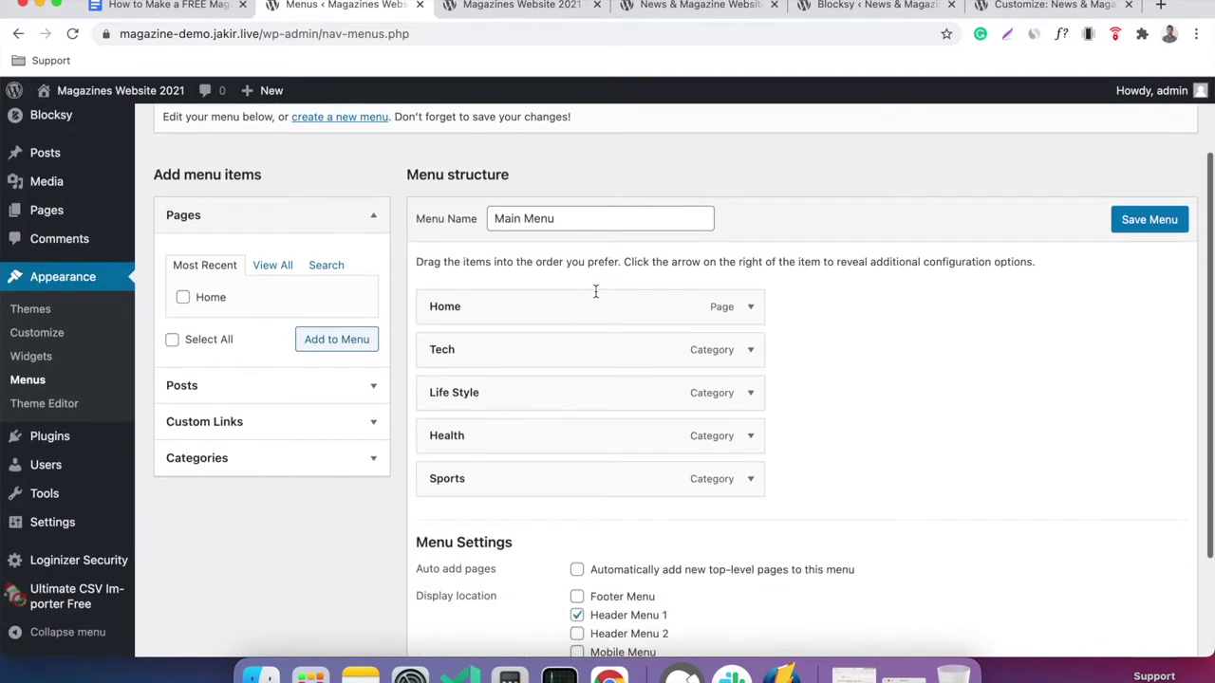
click(375, 437)
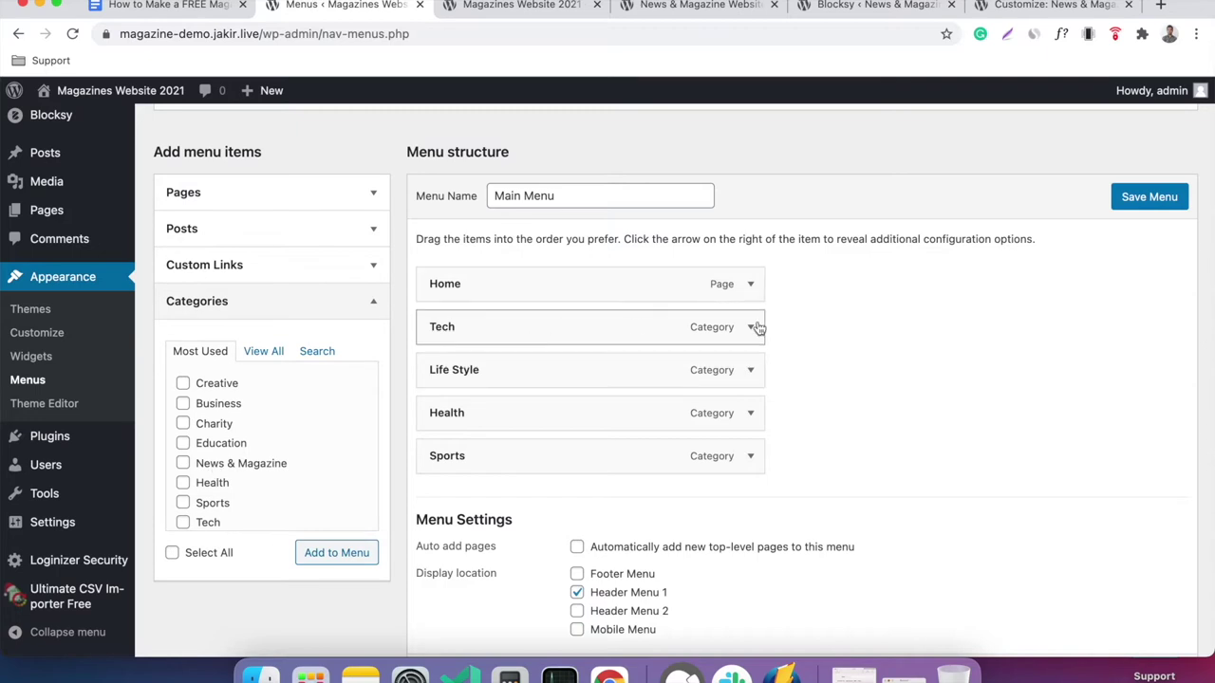
scroll(867, 337, down, 1)
scroll(867, 334, up, 5)
click(550, 8)
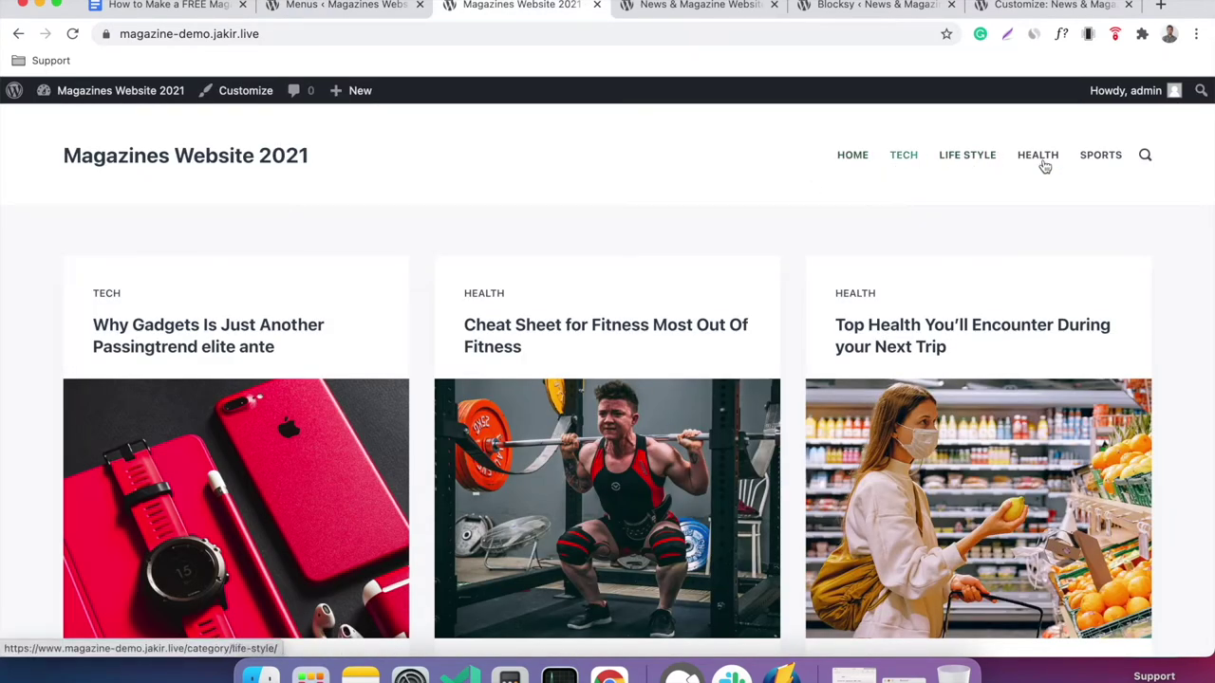
click(857, 165)
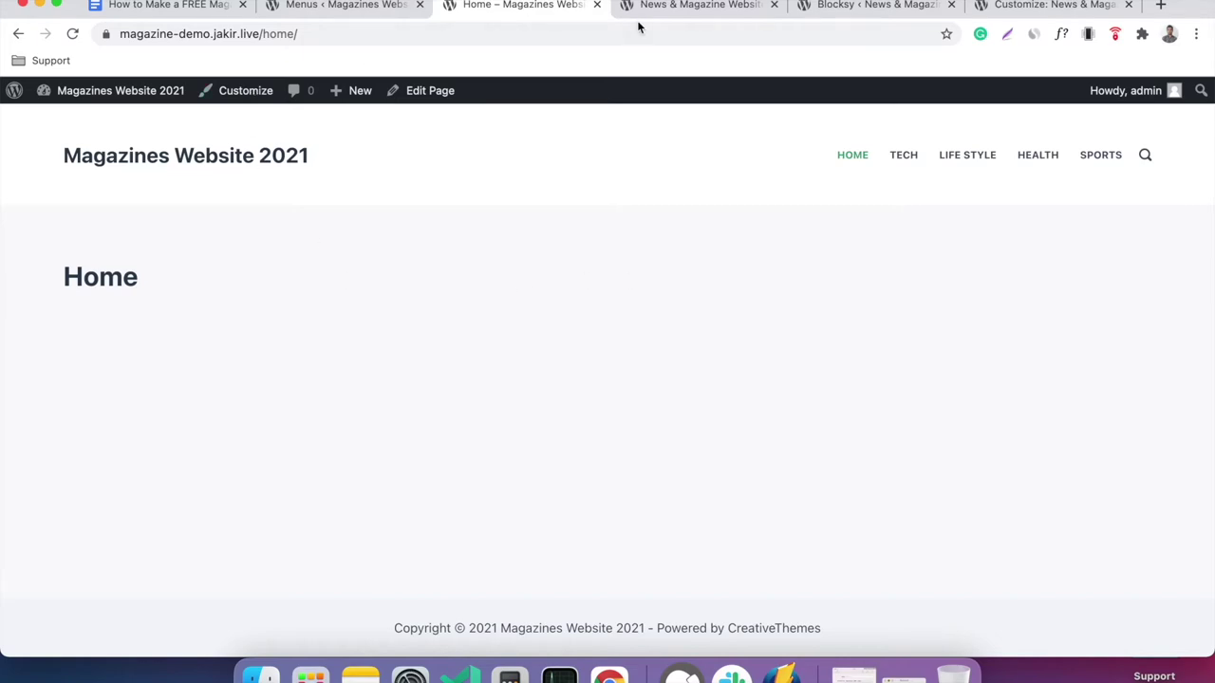
Compare with the reference magazine demo site, then return to the site's Home page.
click(740, 6)
scroll(669, 287, down, 3)
scroll(667, 281, up, 10)
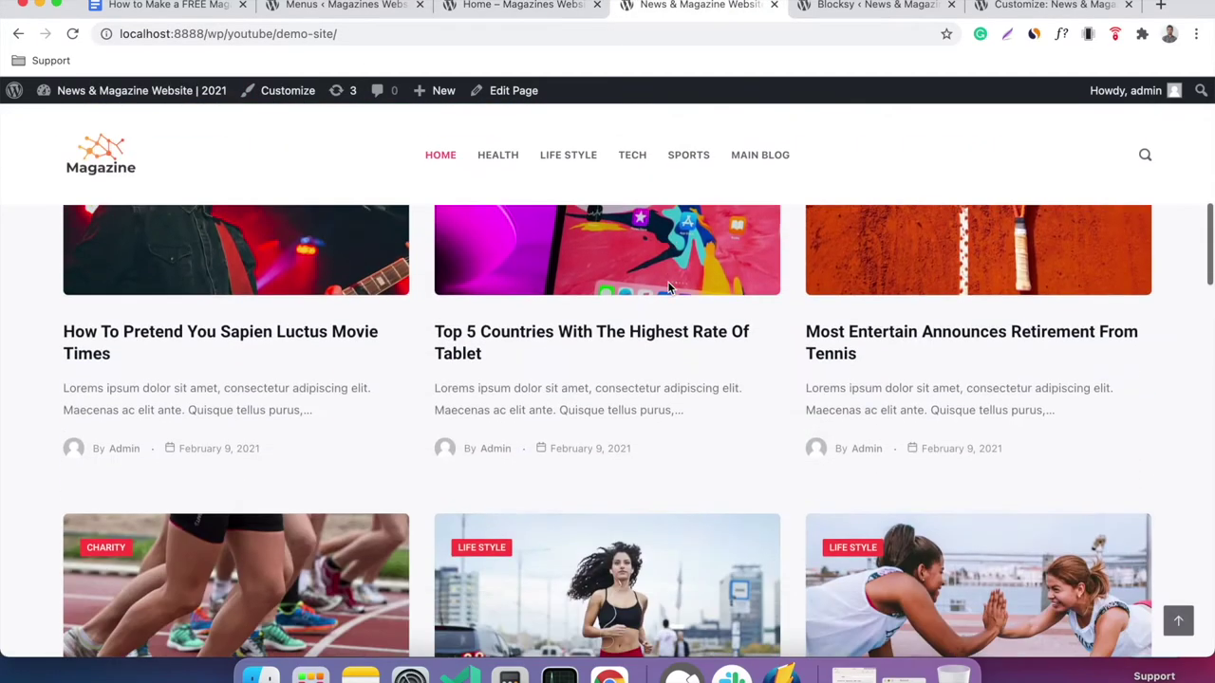
click(551, 4)
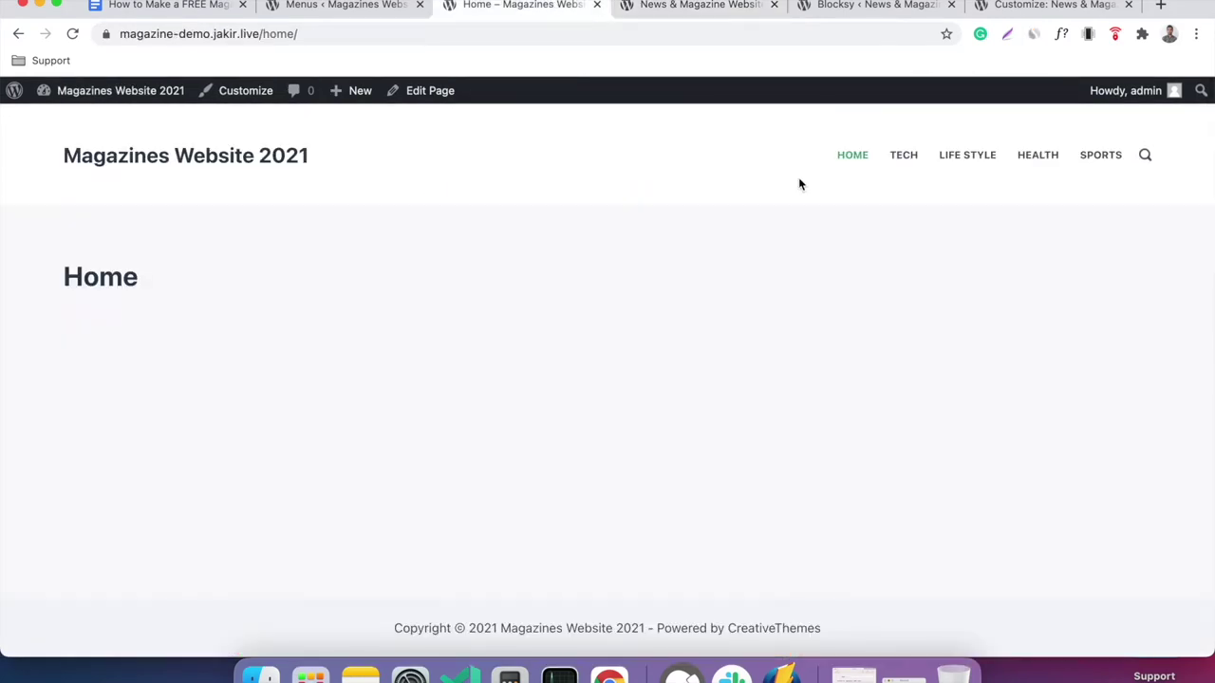
Visit the Tech, Life Style and Health category pages, then return Home and to the tutorial document.
click(907, 166)
scroll(765, 309, down, 3)
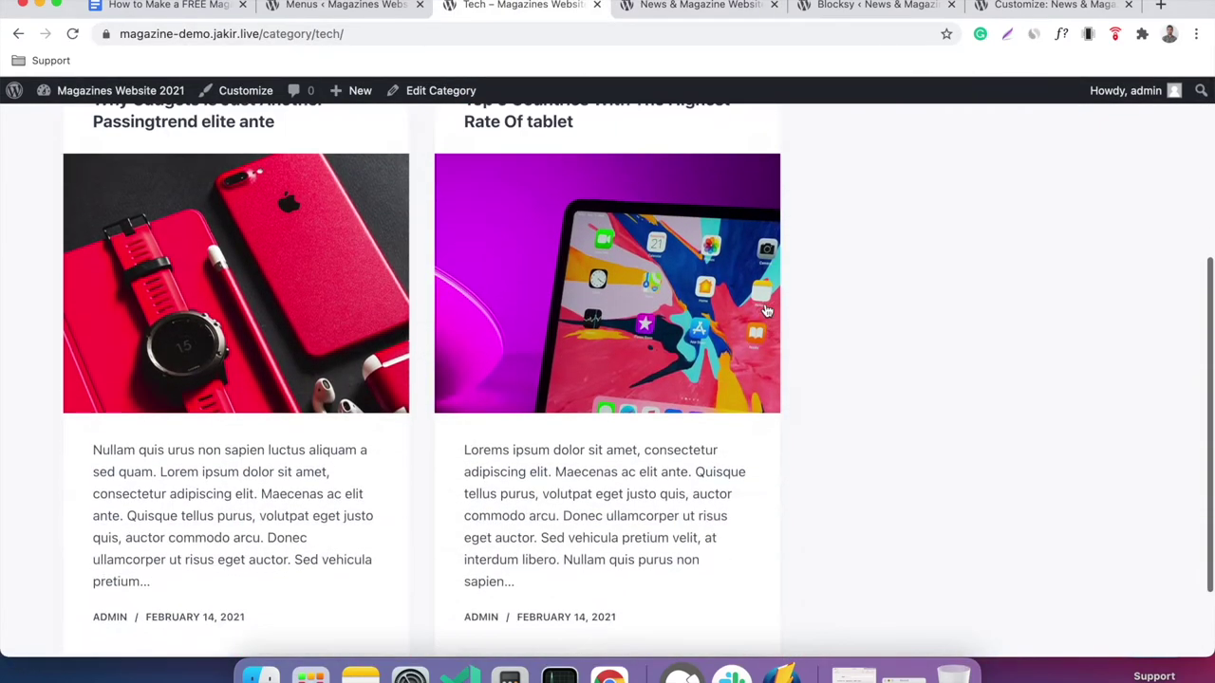
scroll(766, 311, up, 5)
click(968, 160)
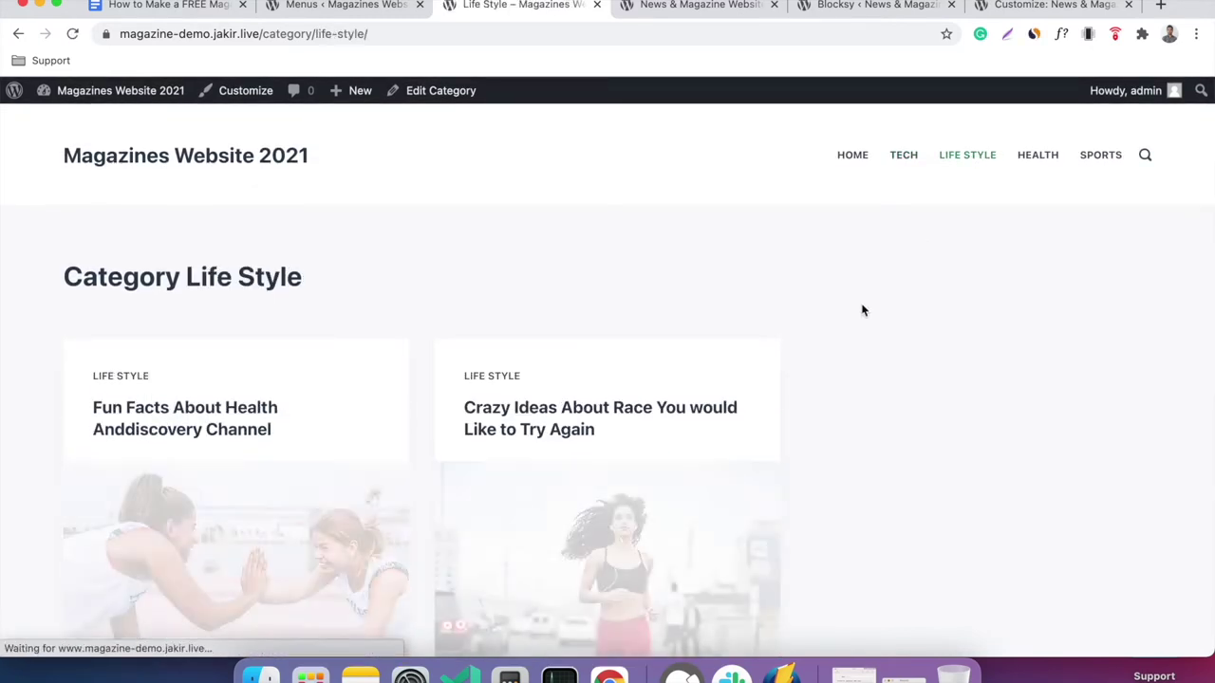
click(1032, 172)
click(860, 159)
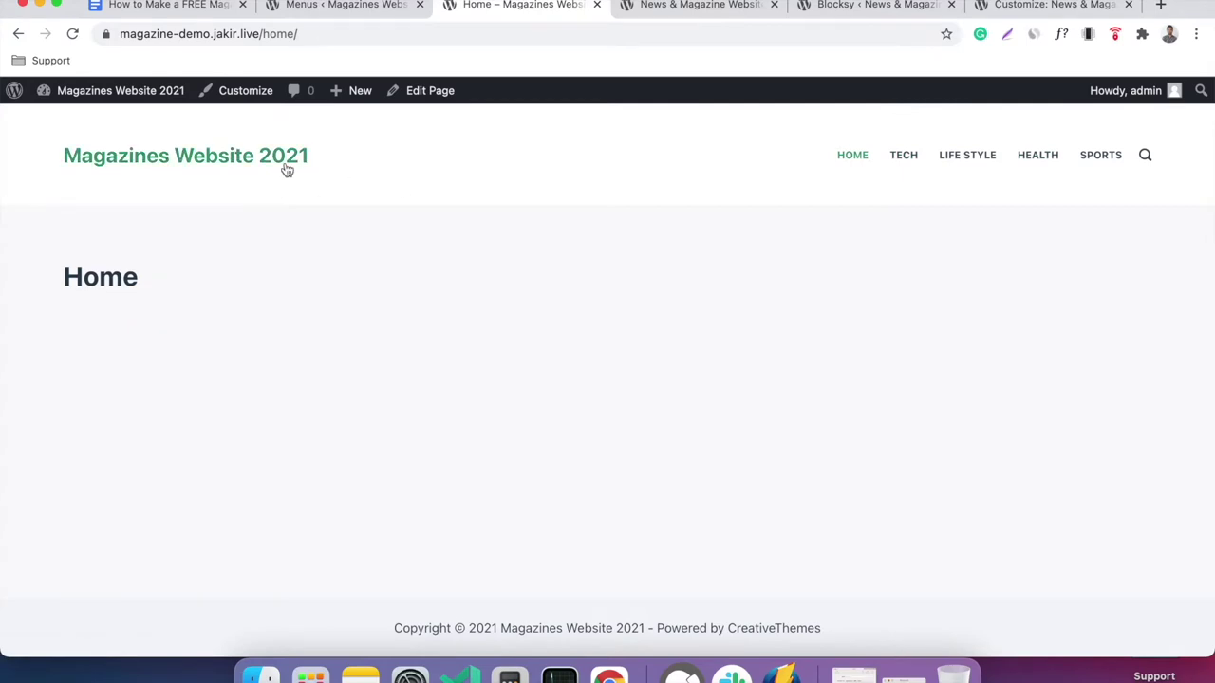
click(286, 167)
click(207, 7)
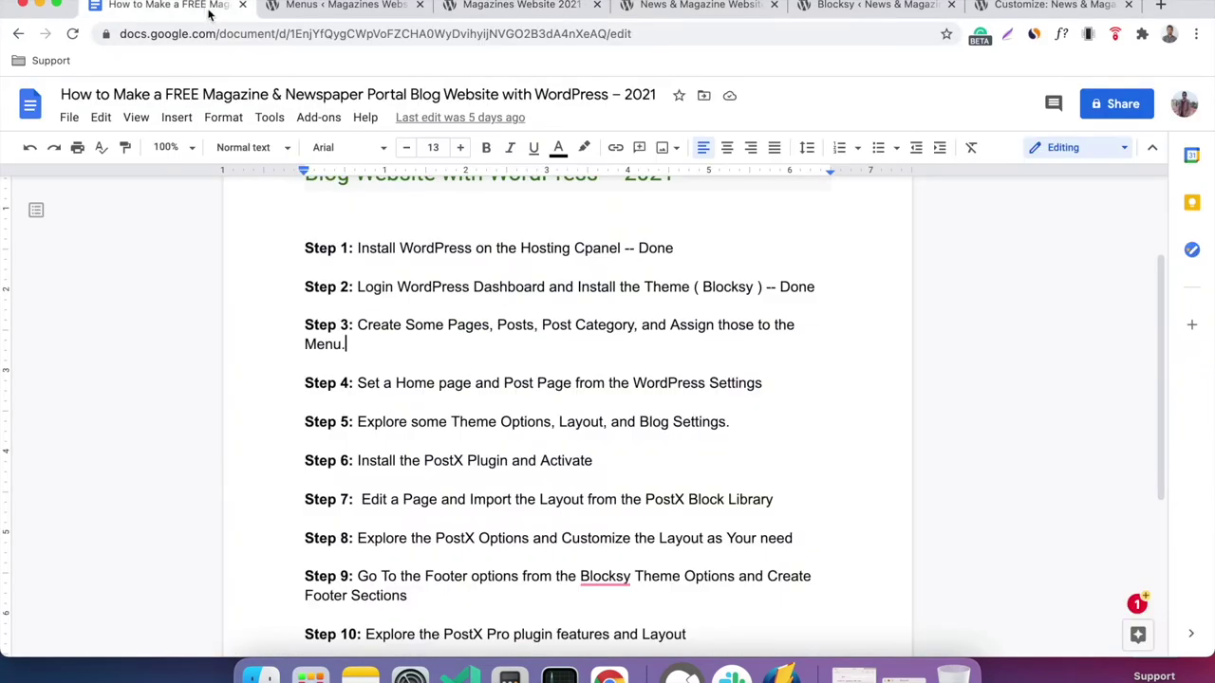
Append '-- Done' to Step 3 in the doc and return to the WordPress menu editor.
text(-- Done)
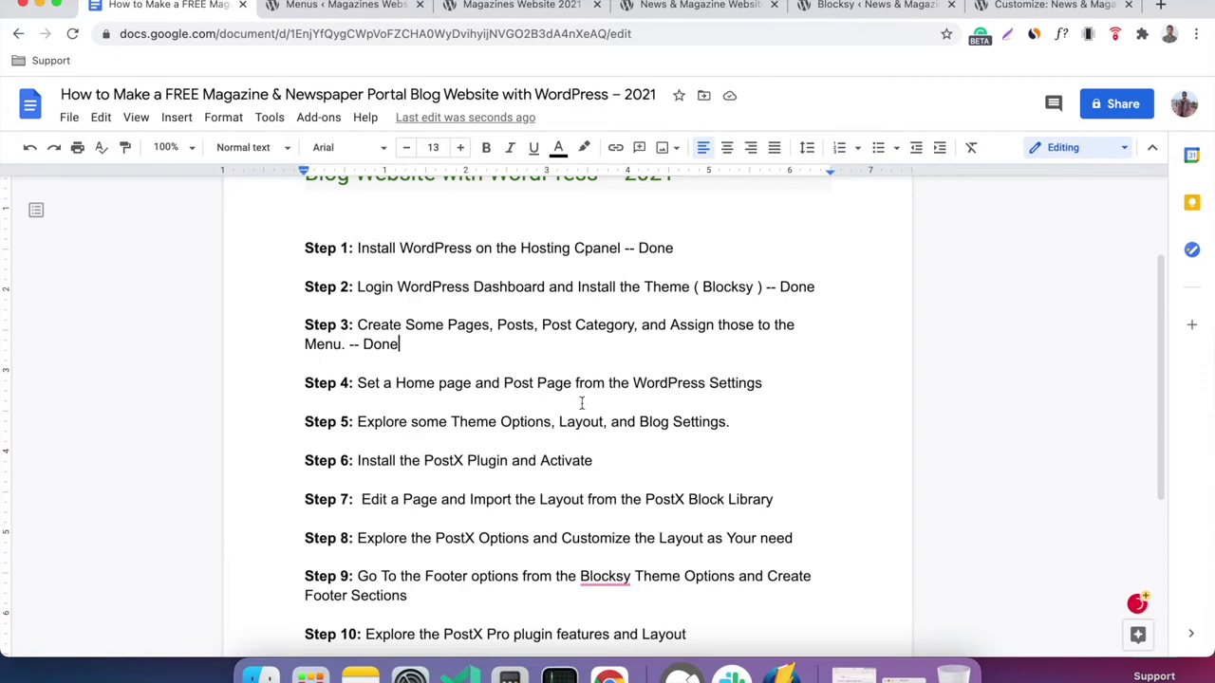
click(776, 396)
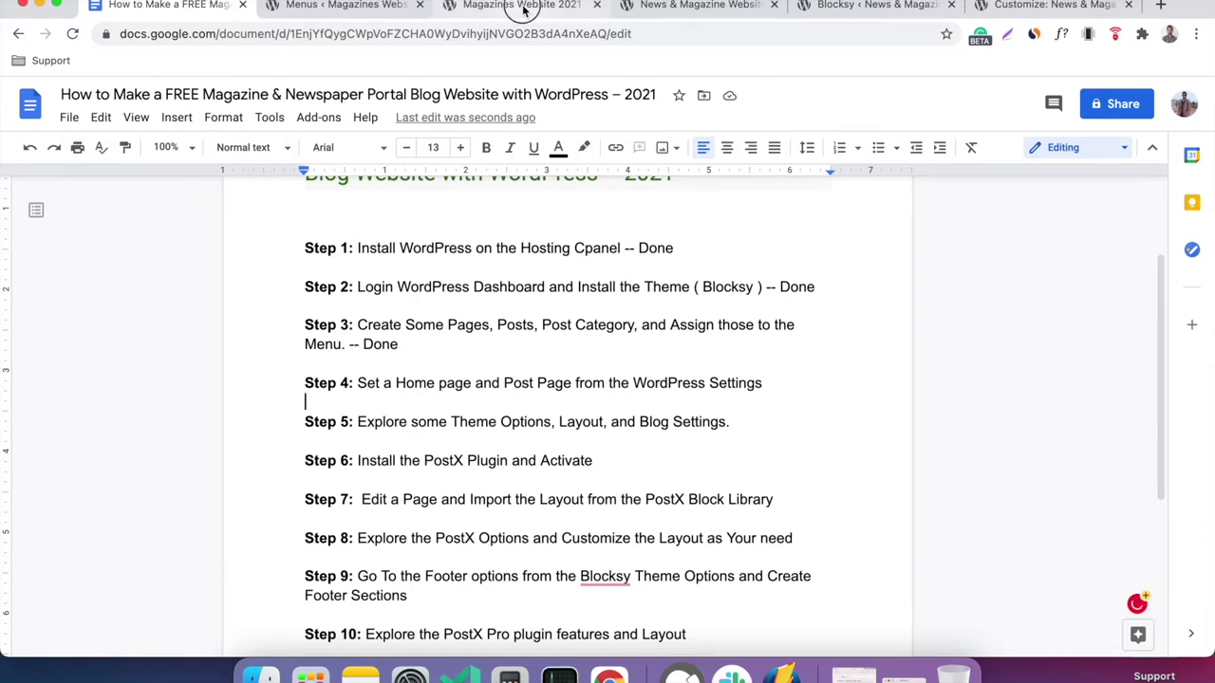
click(524, 8)
click(369, 8)
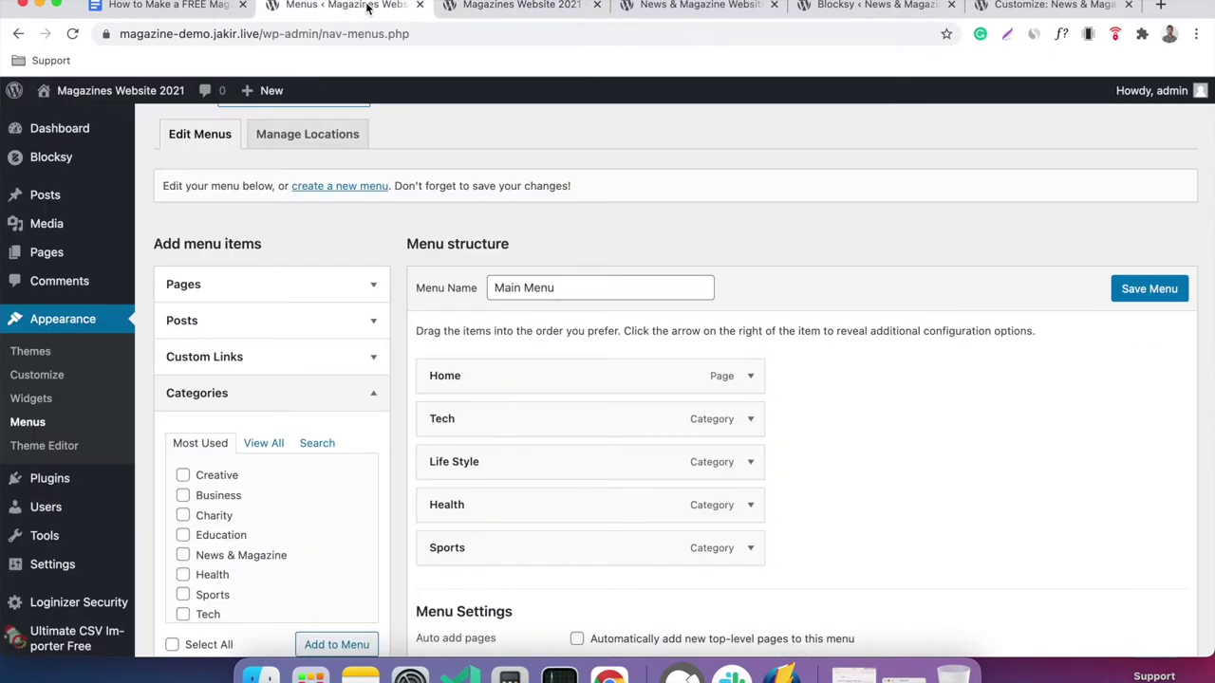
scroll(383, 245, down, 5)
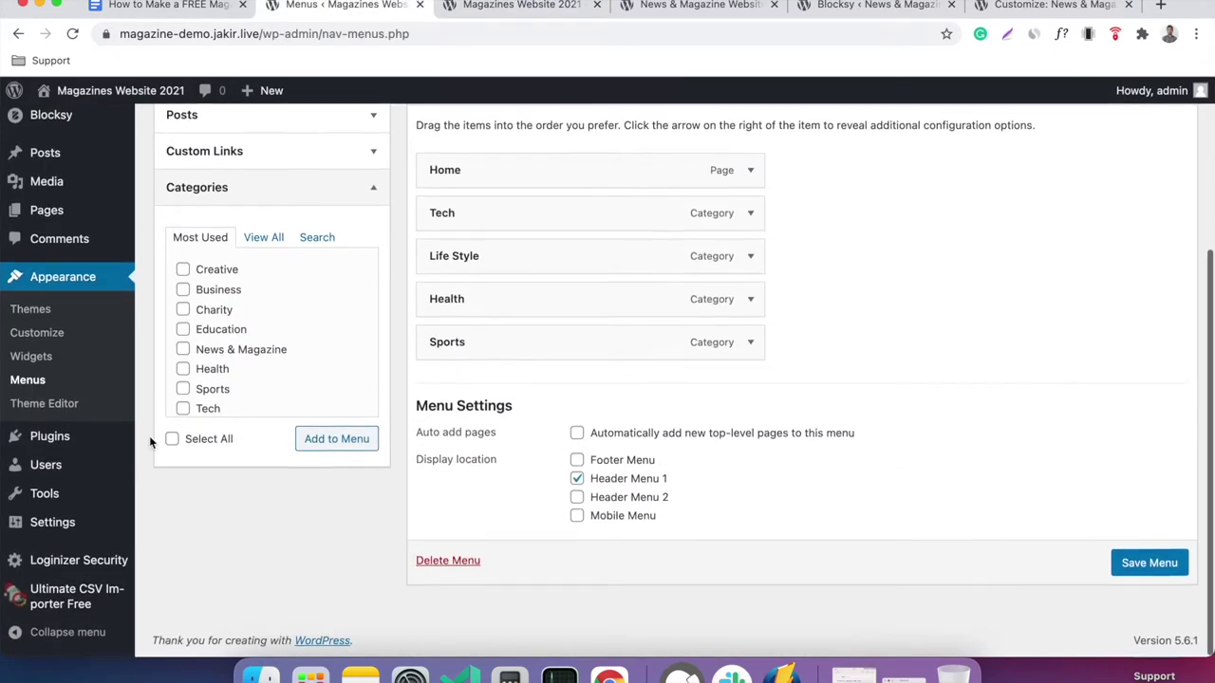
In Reading Settings, show a static homepage set to Home, leaving the posts page unset.
mouse_move(90, 522)
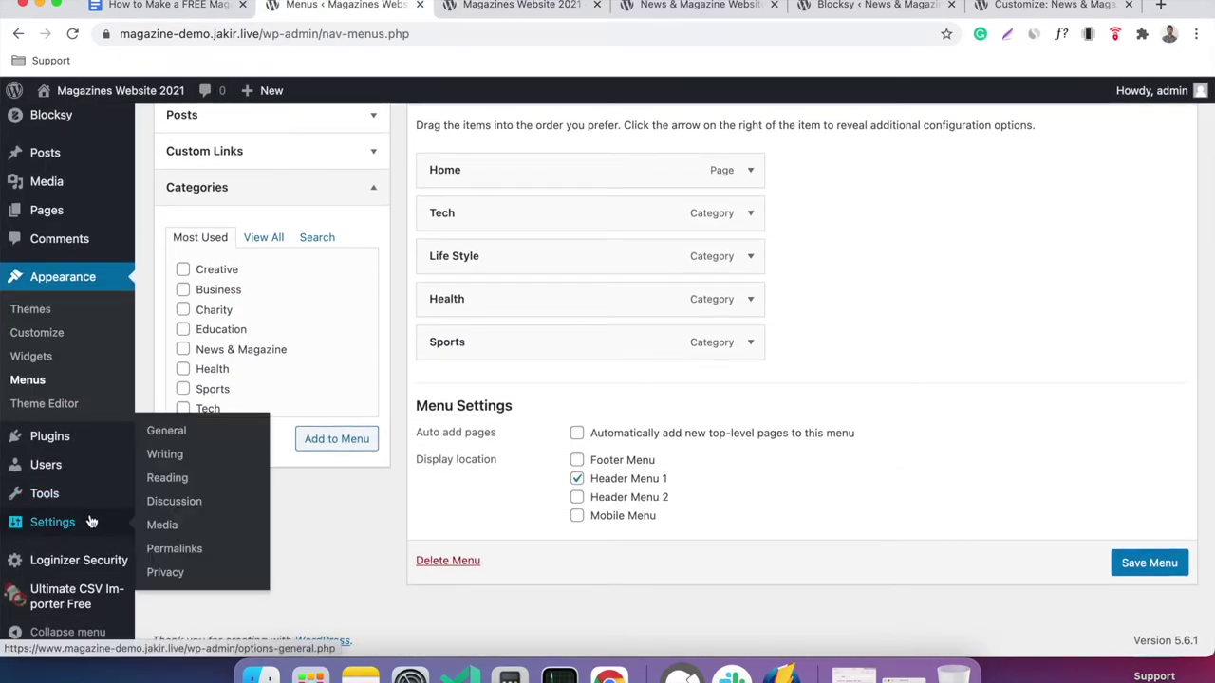
click(187, 481)
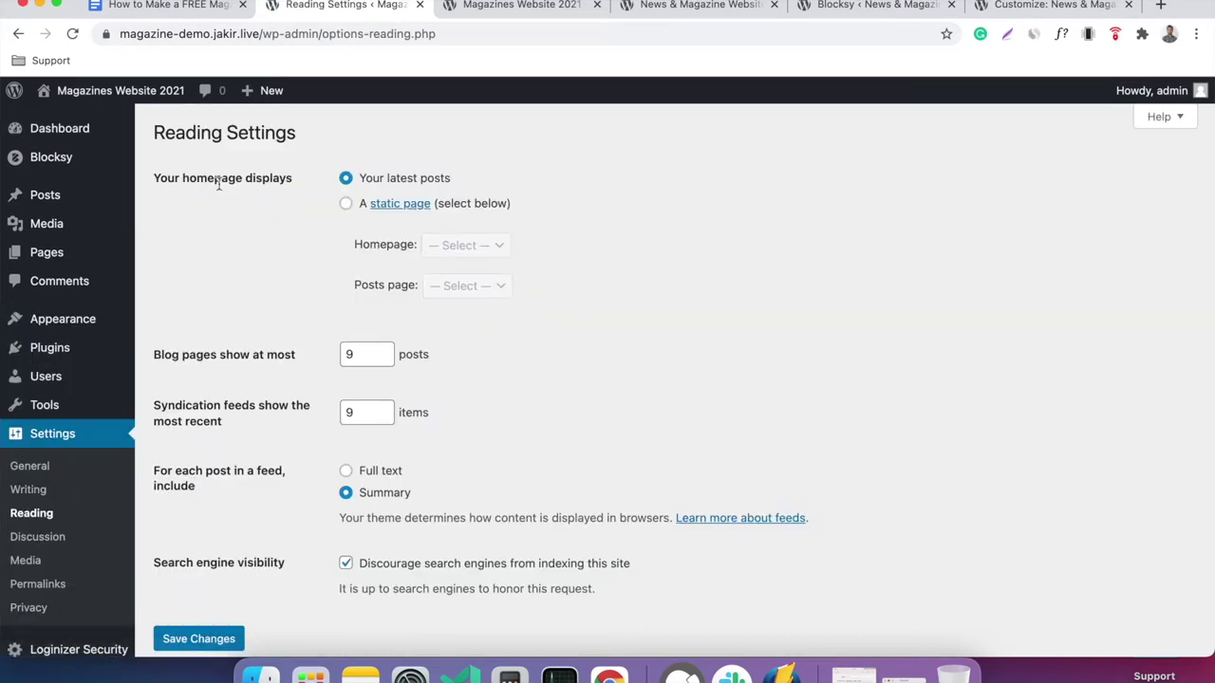
click(345, 203)
click(457, 246)
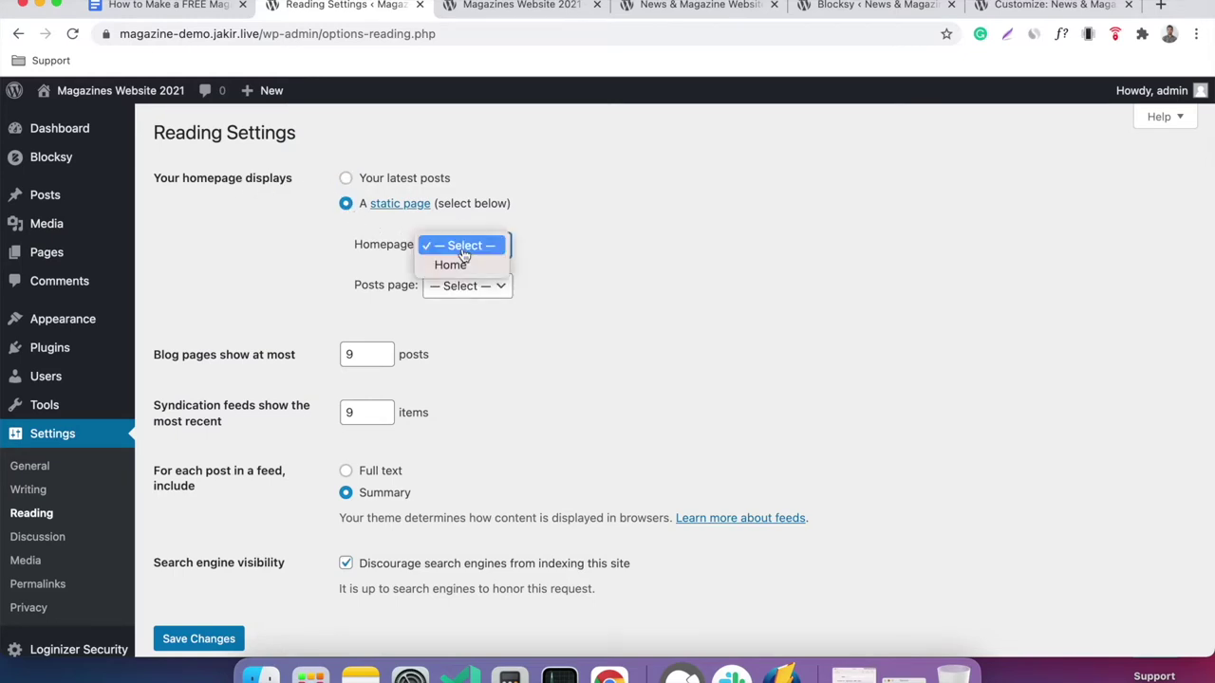
click(479, 268)
click(469, 287)
click(561, 290)
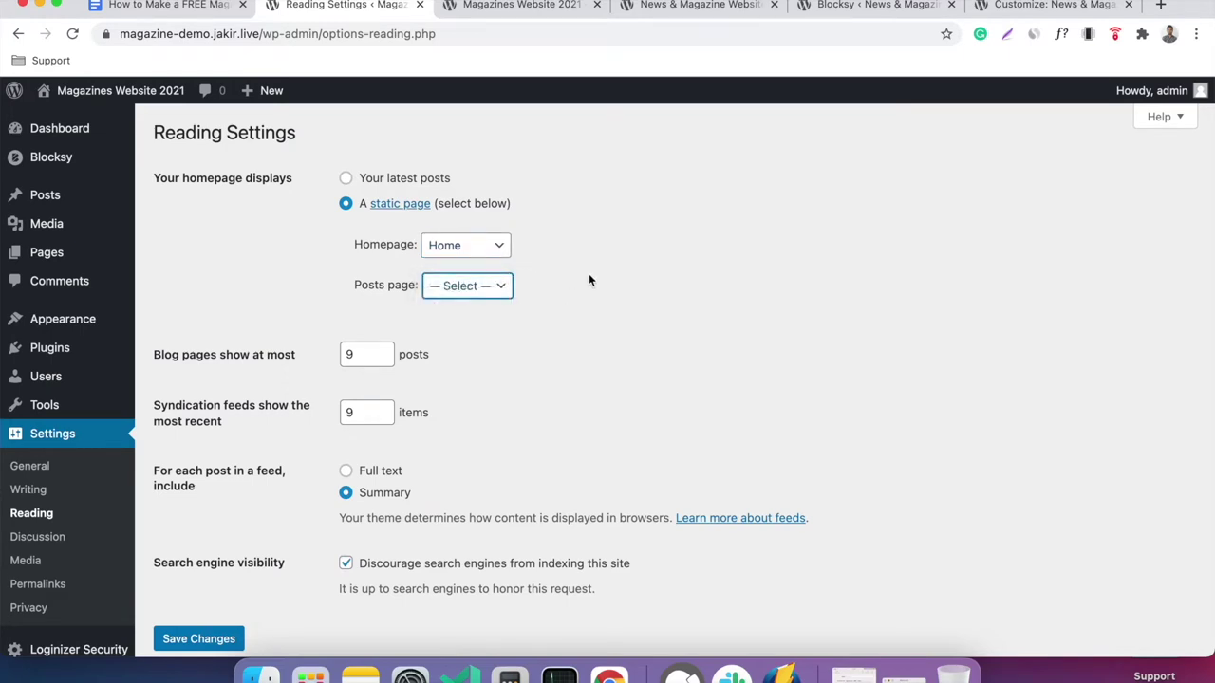
scroll(588, 280, down, 2)
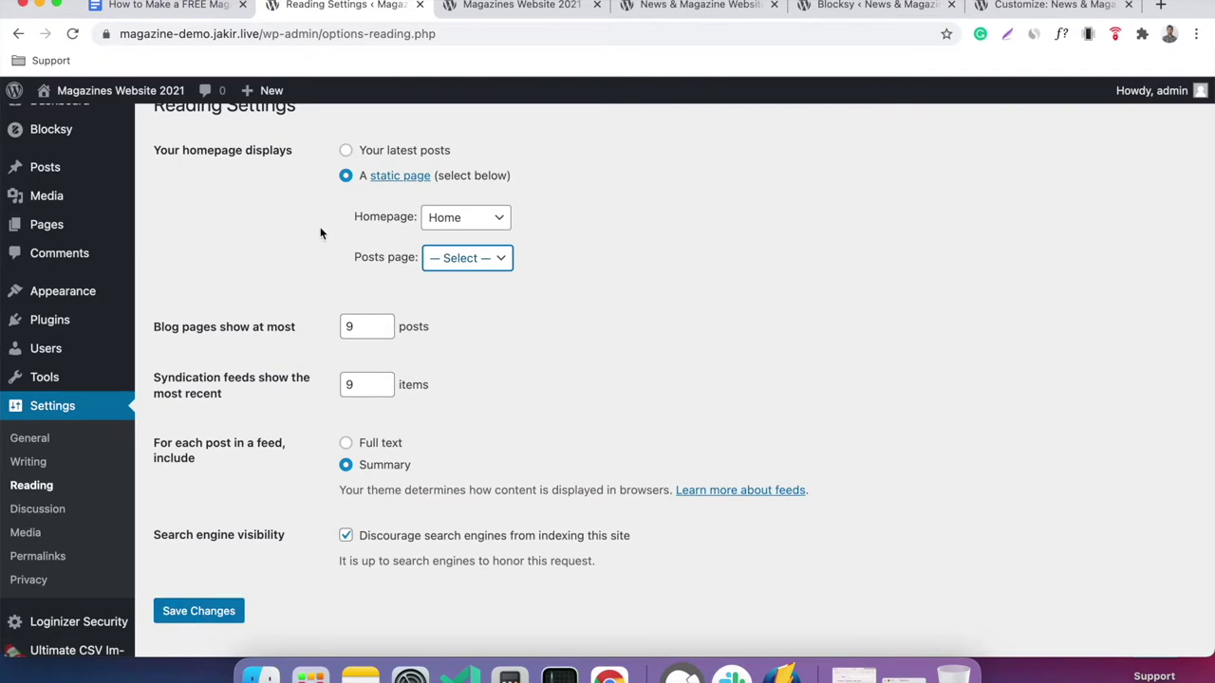
Open the Add New page editor in a separate browser tab.
mouse_move(90, 226)
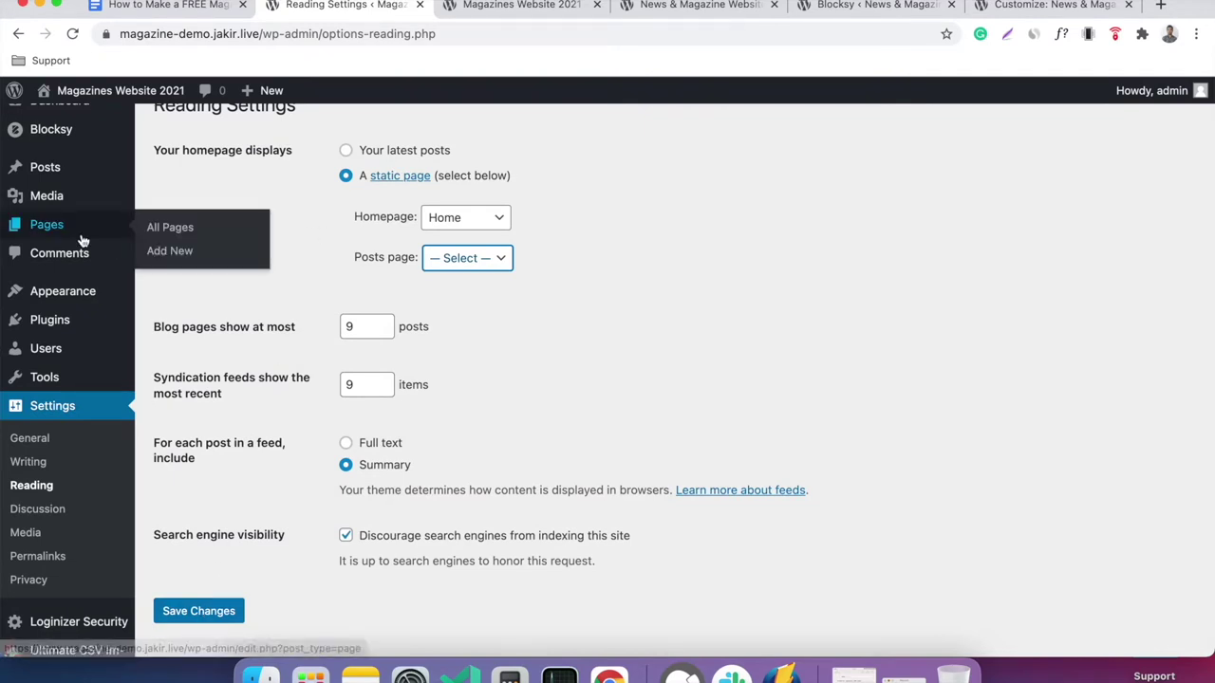
right_click(176, 254)
click(223, 261)
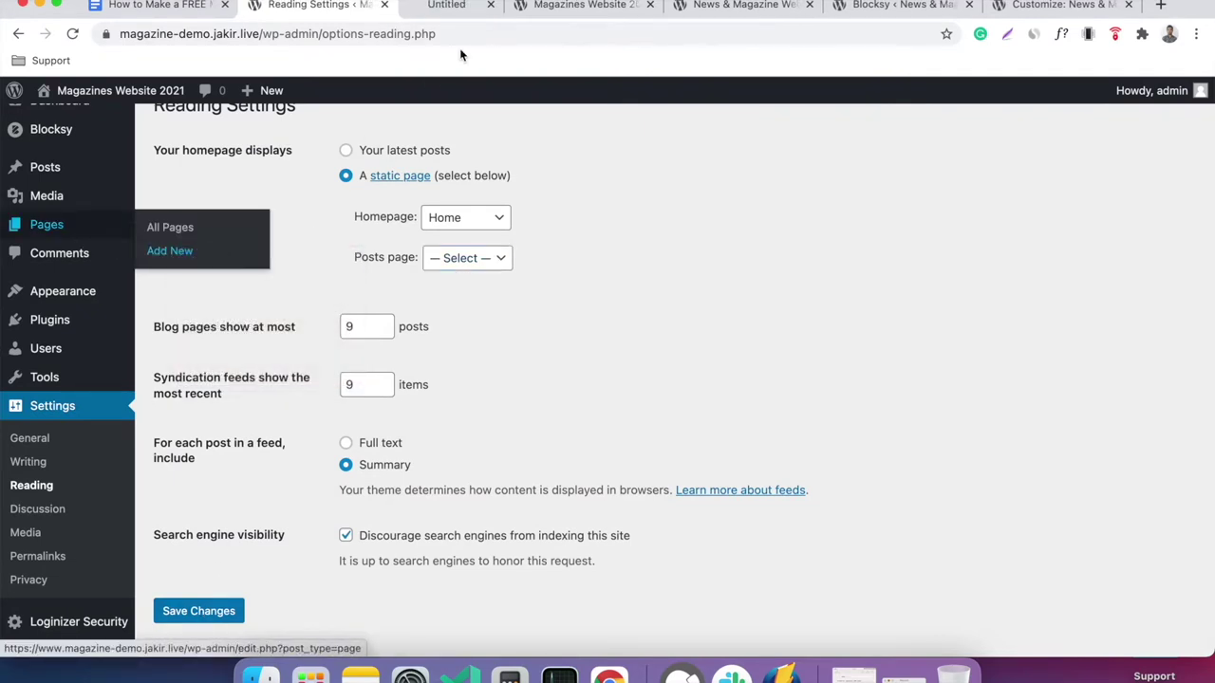
Publish a new page titled 'Blog Main' and reload Reading Settings so it becomes selectable.
click(465, 7)
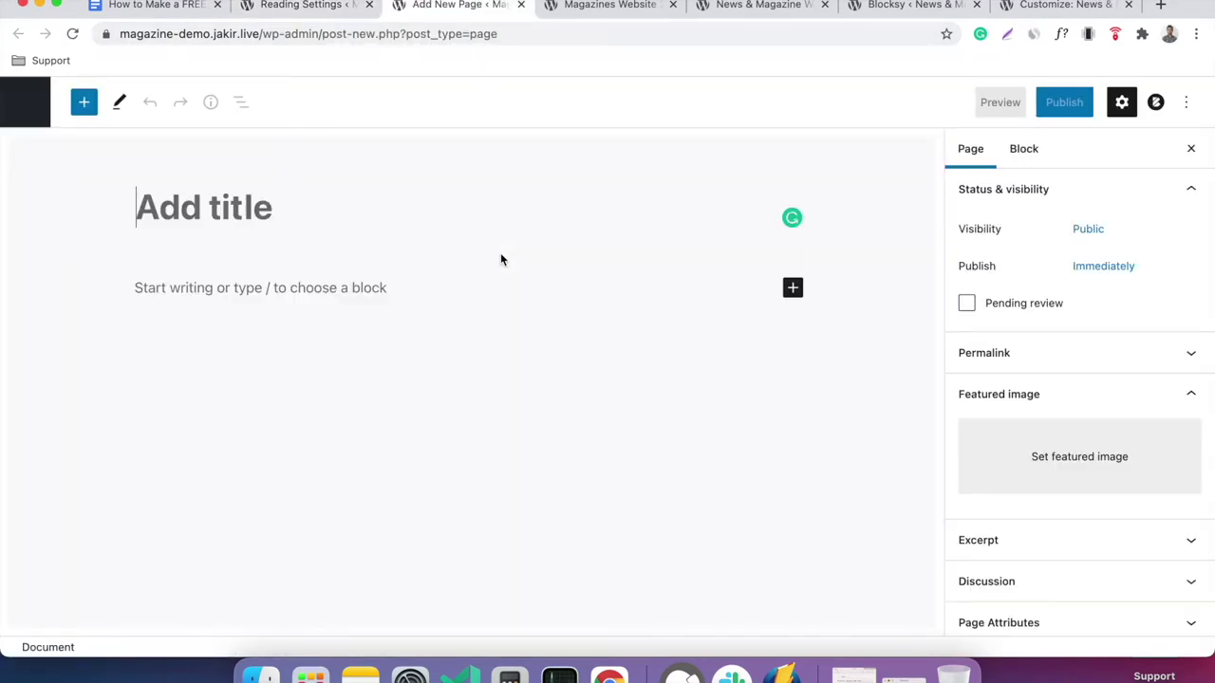
text(Blog main)
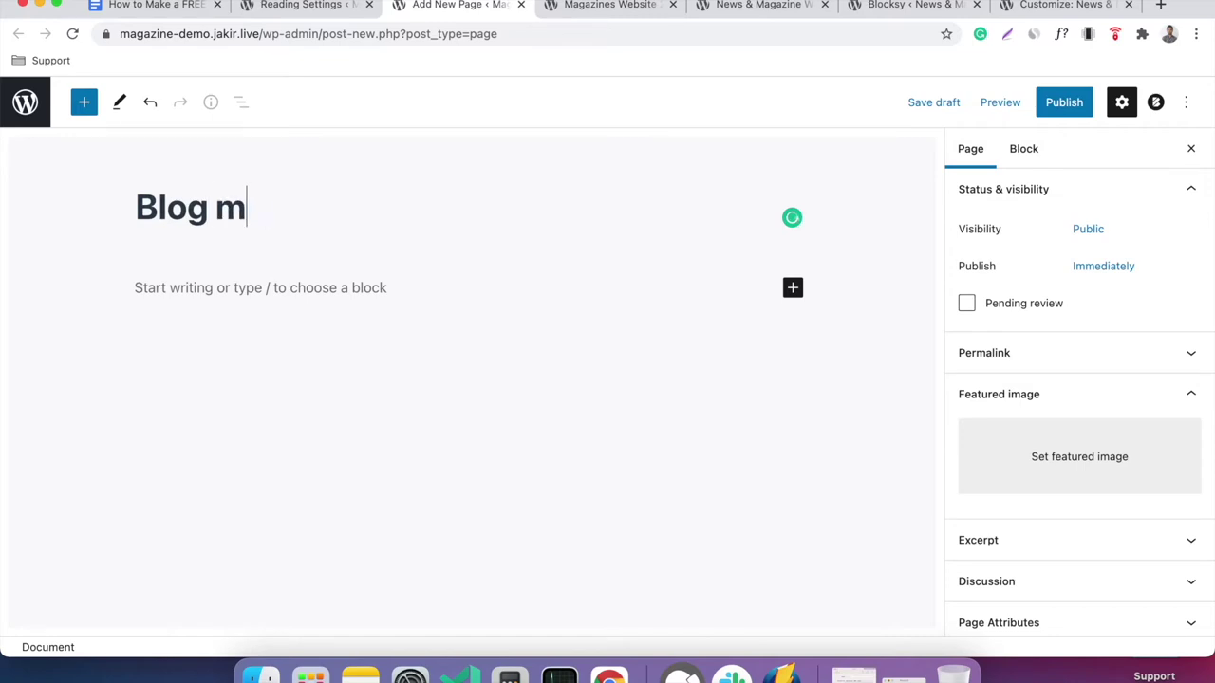
click(246, 207)
key(shift+Left)
text(M)
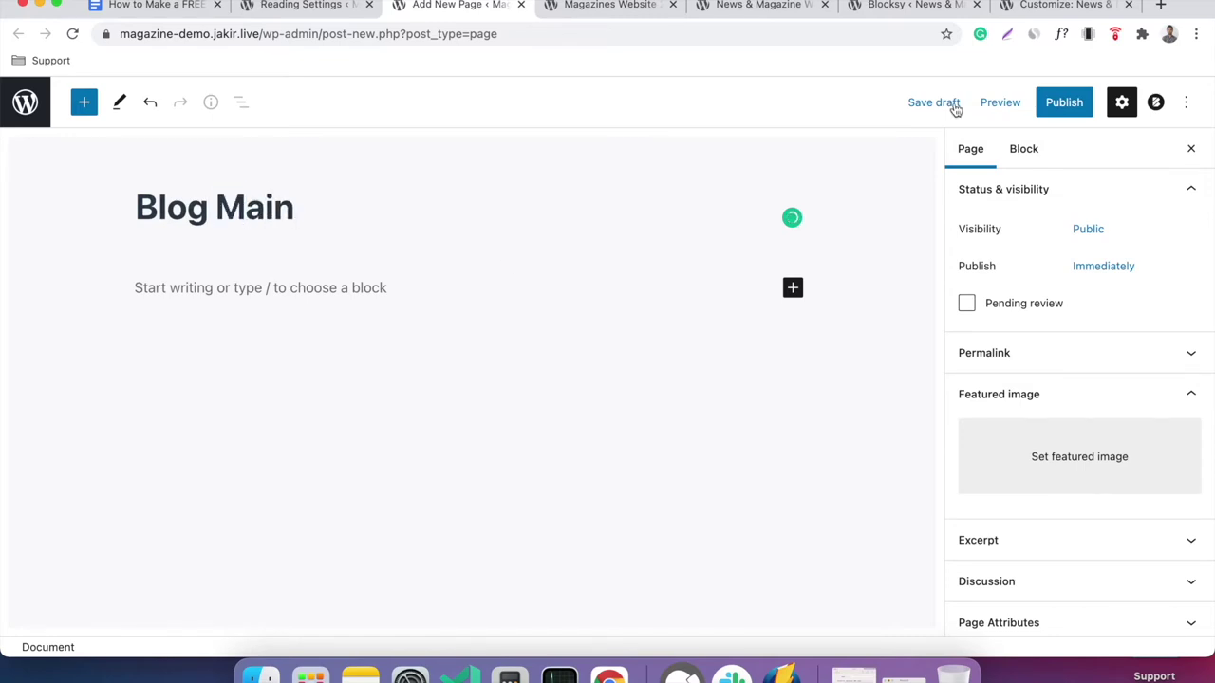
click(1065, 111)
click(1056, 111)
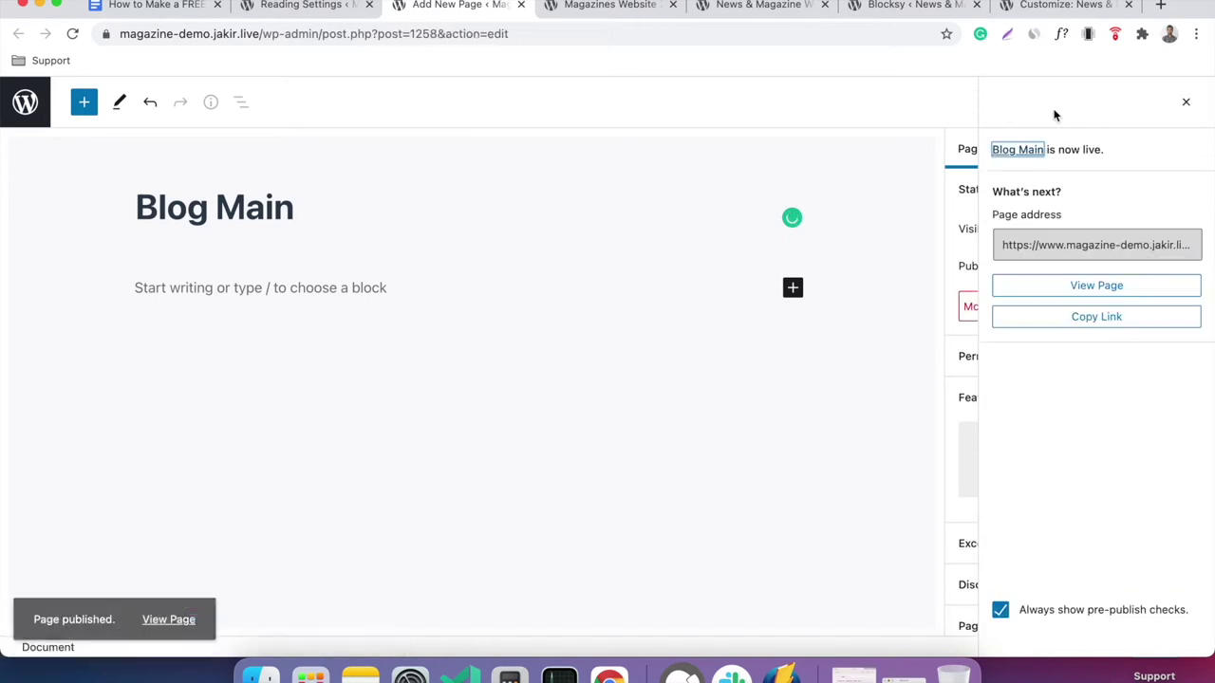
click(313, 7)
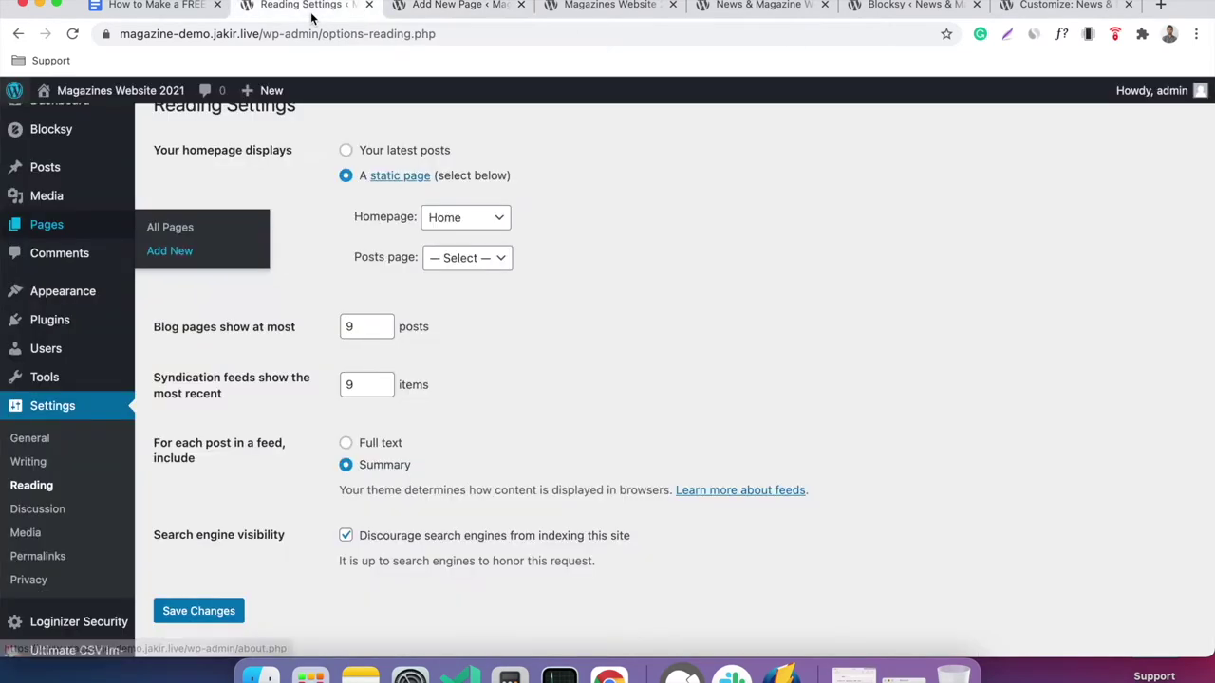
click(76, 35)
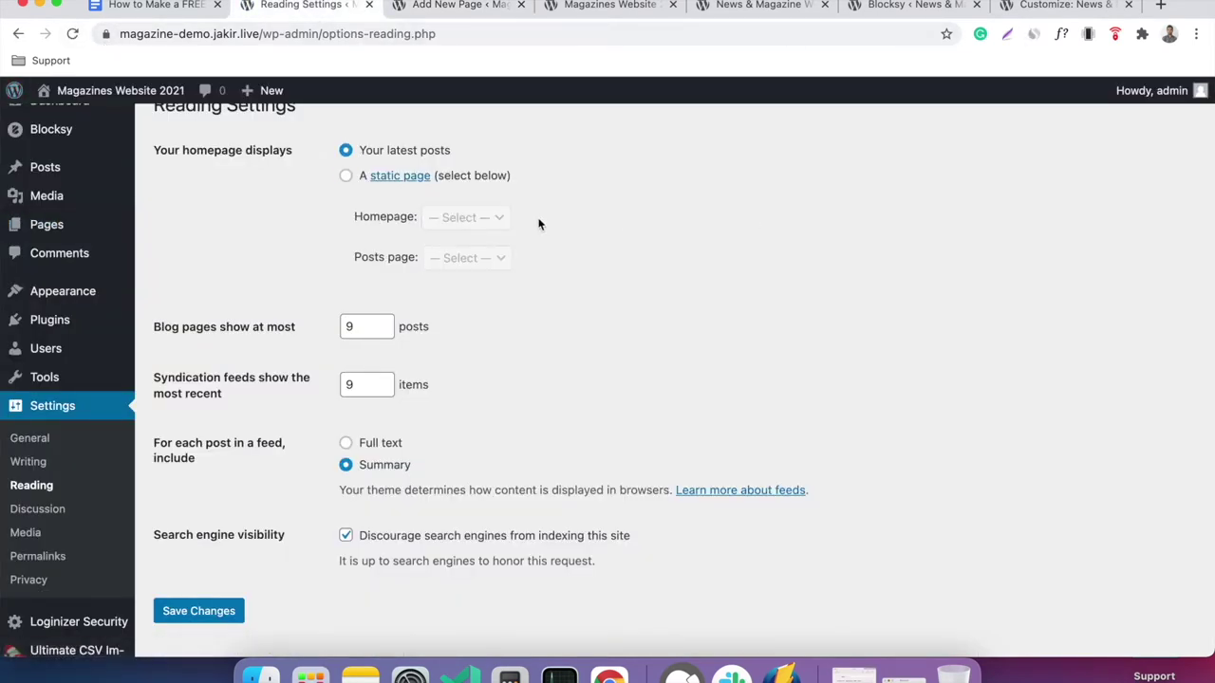
Save Reading Settings with a static Homepage of Home and Posts page of Blog Main.
click(345, 176)
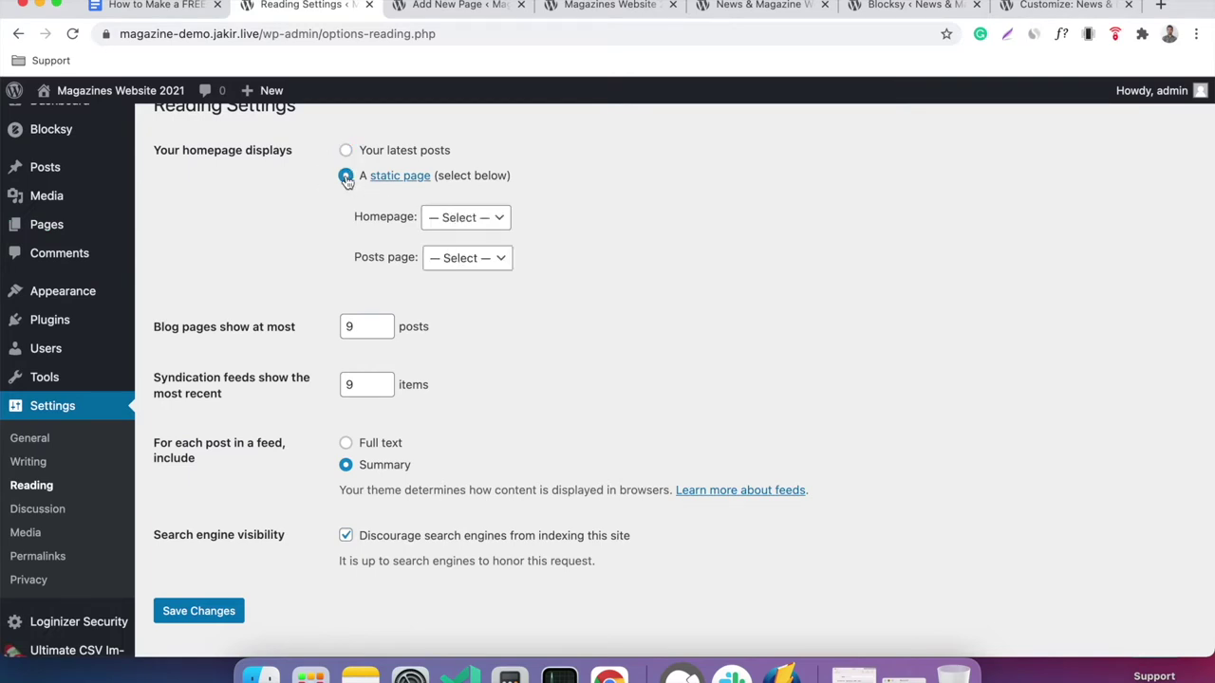
click(428, 219)
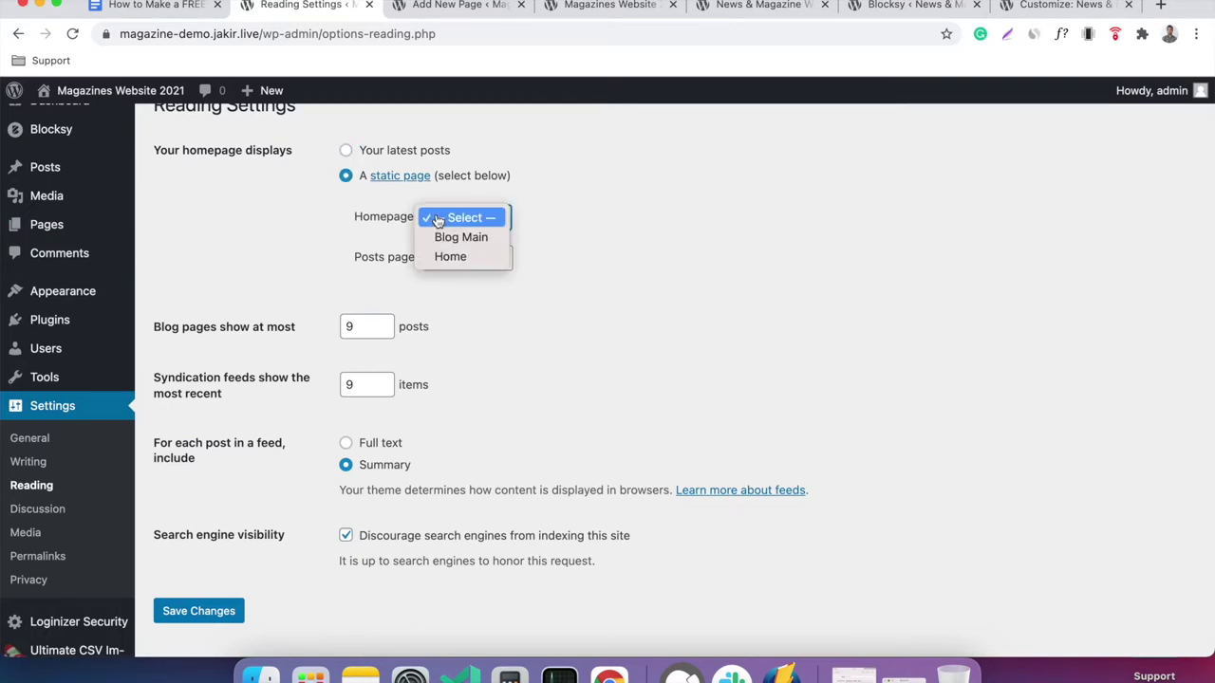
click(487, 258)
click(475, 262)
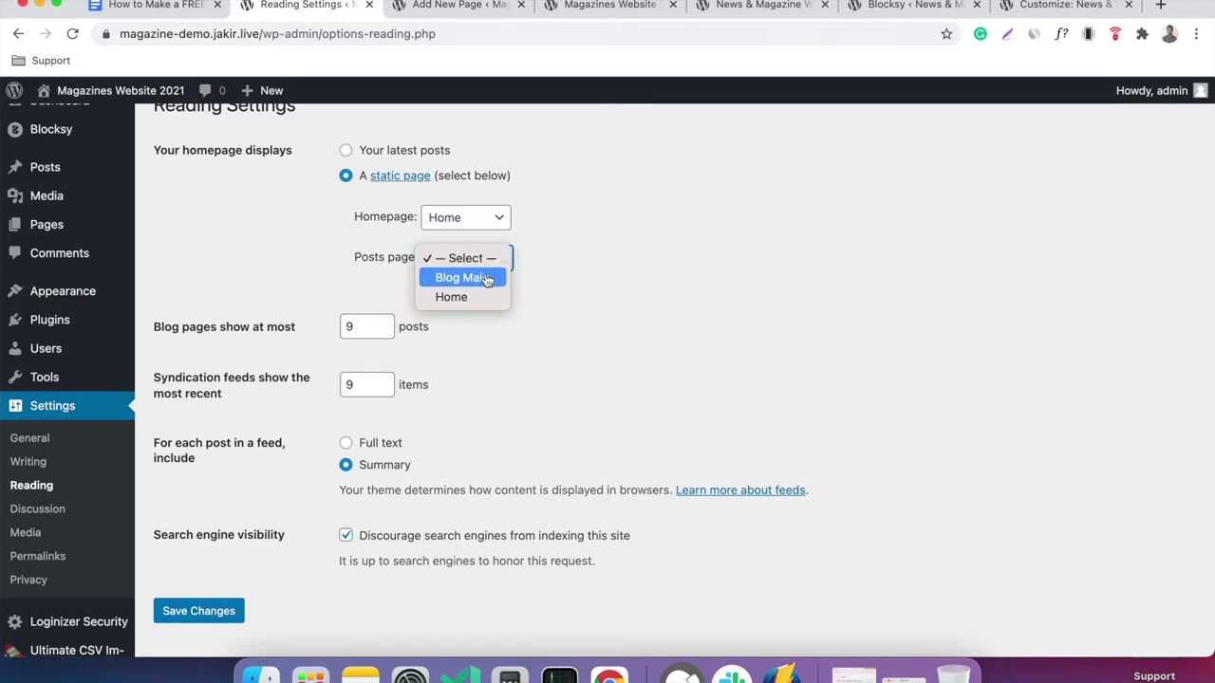
click(487, 279)
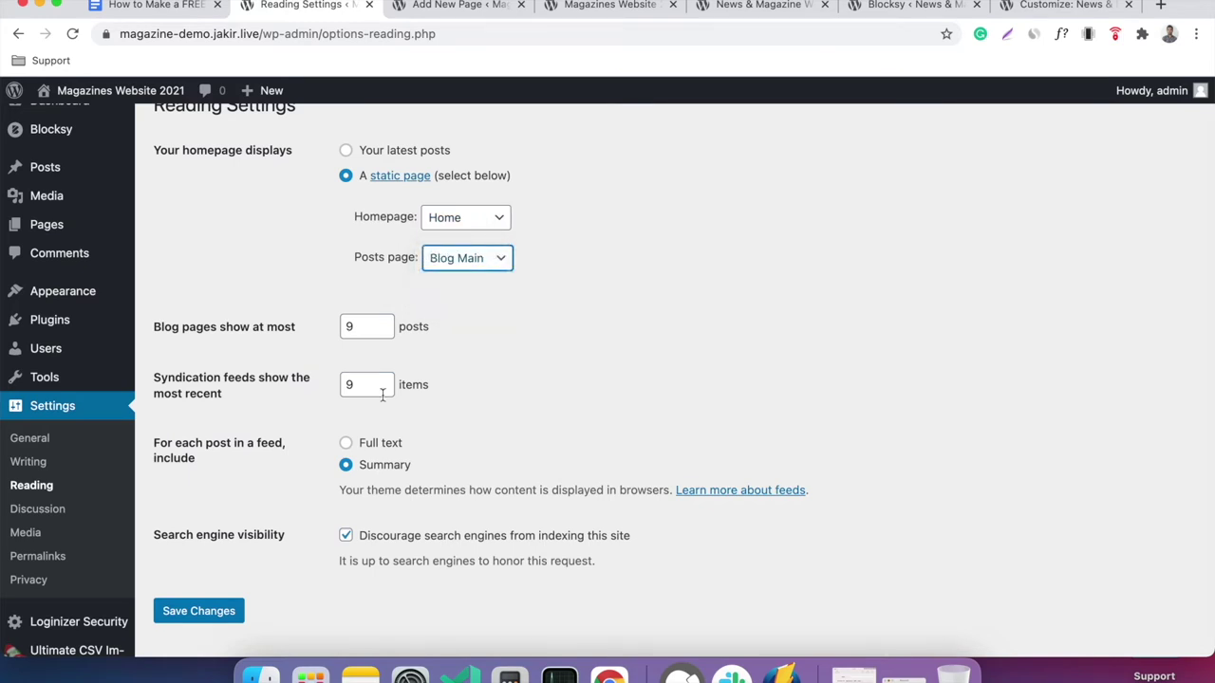
click(207, 612)
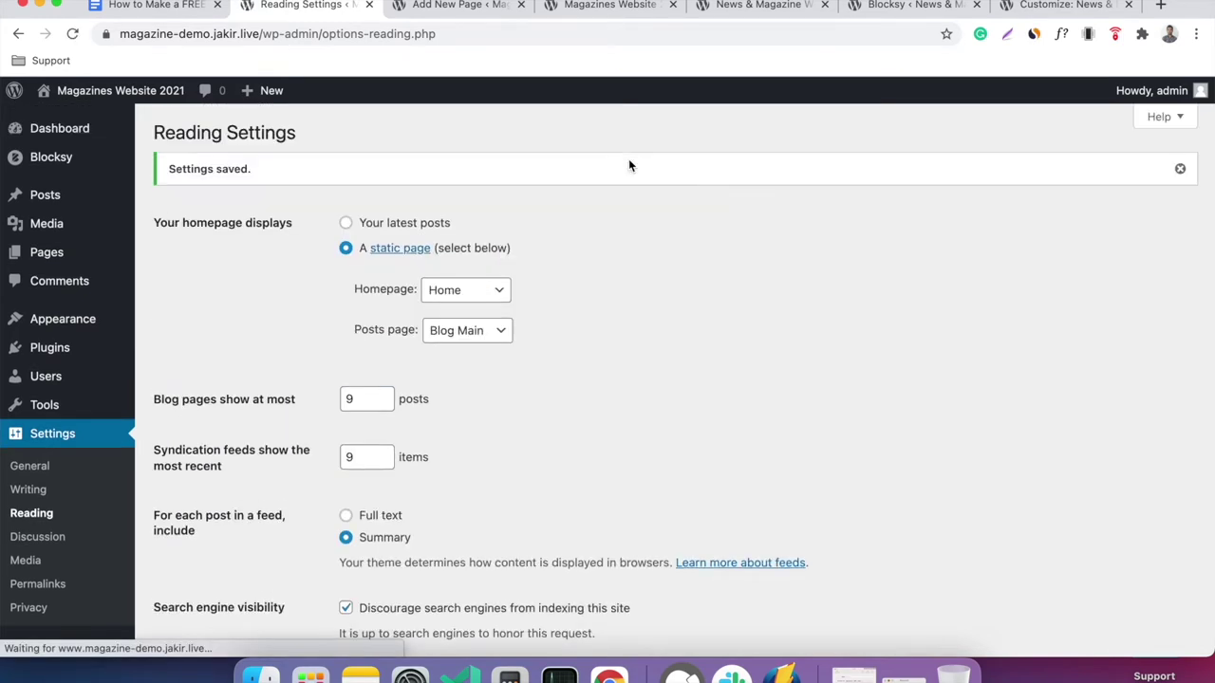
Reload the live front page to confirm it now shows Home.
click(598, 6)
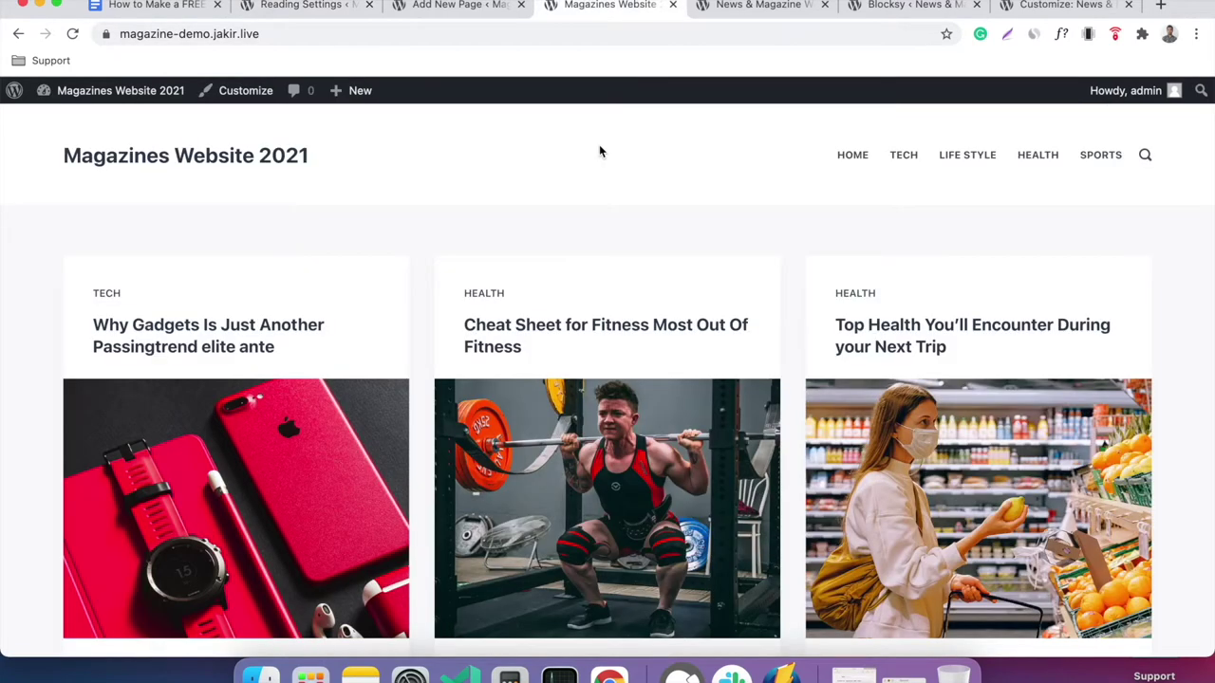
right_click(387, 155)
click(475, 195)
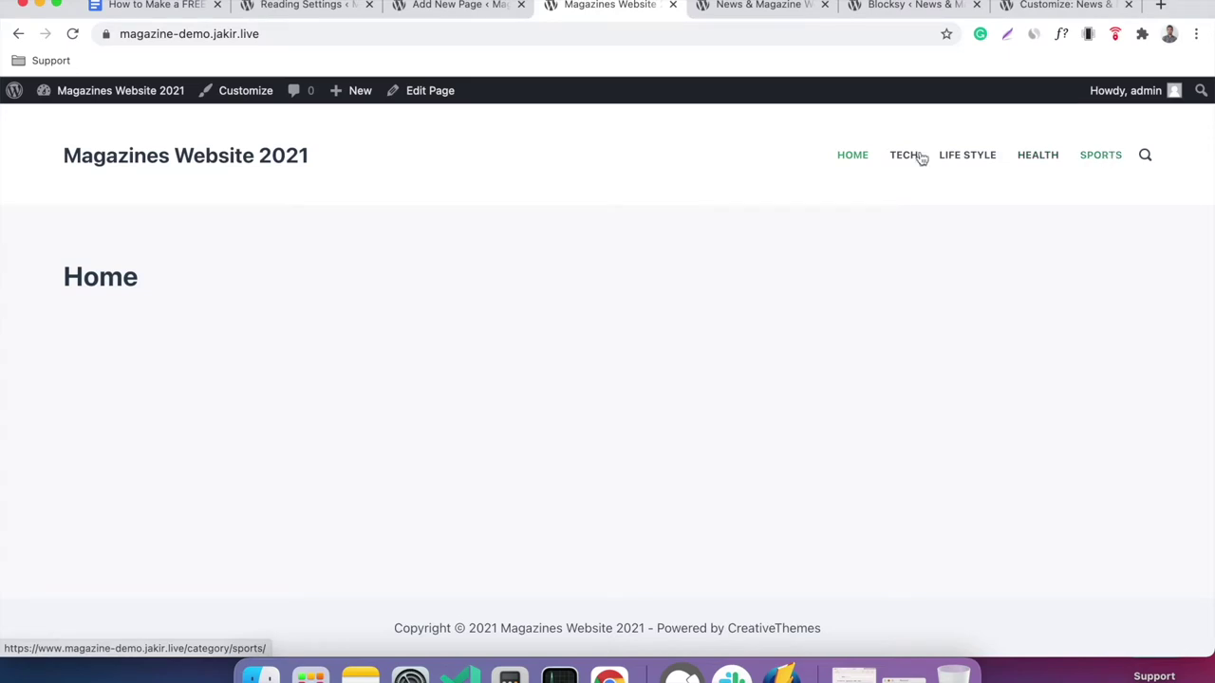
Add the Blog Main page to the Main Menu and save the menu.
click(320, 16)
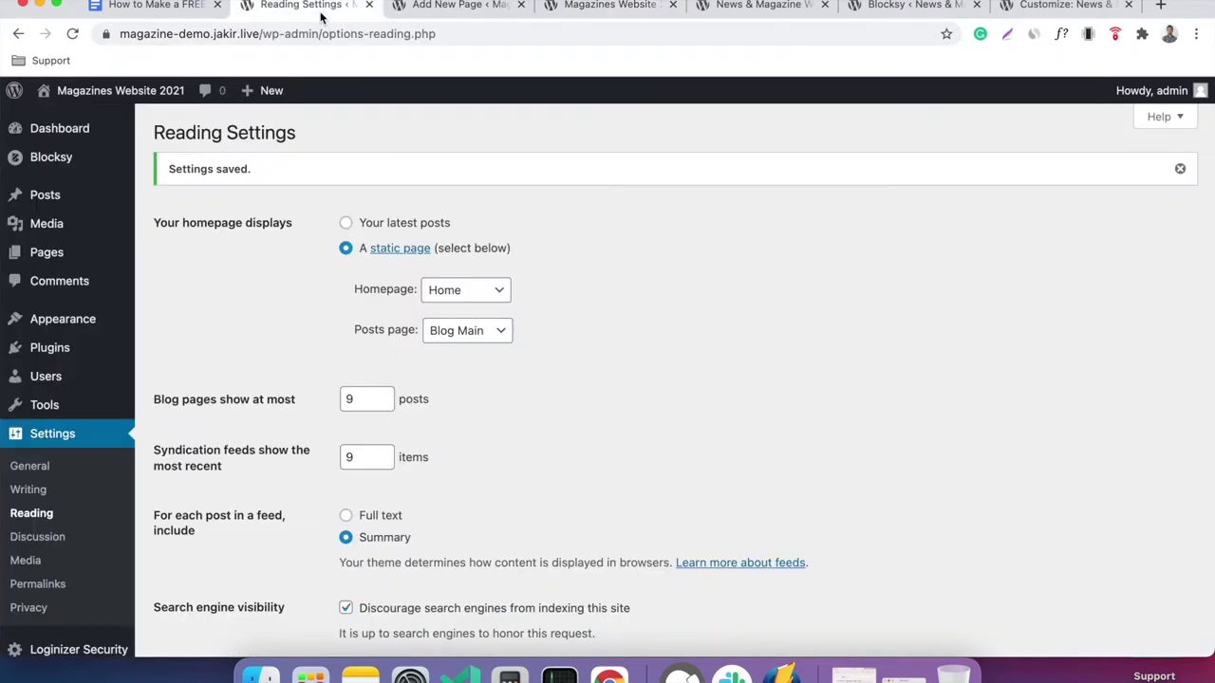
mouse_move(21, 320)
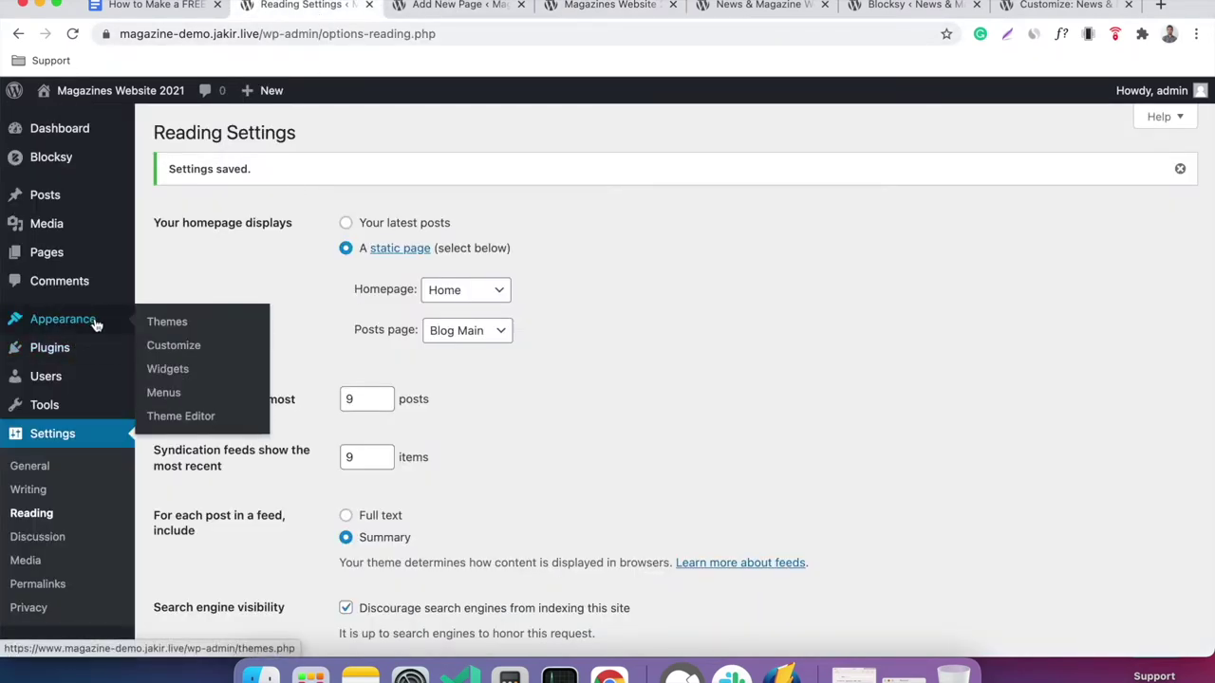
click(163, 393)
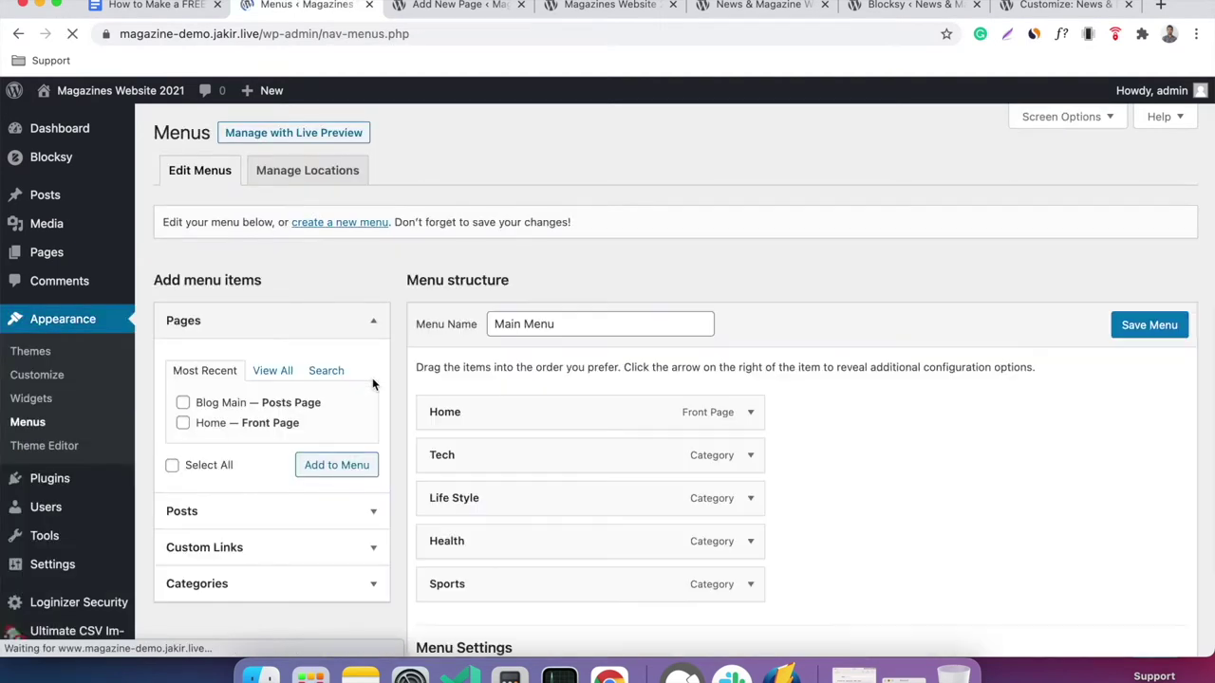
click(195, 400)
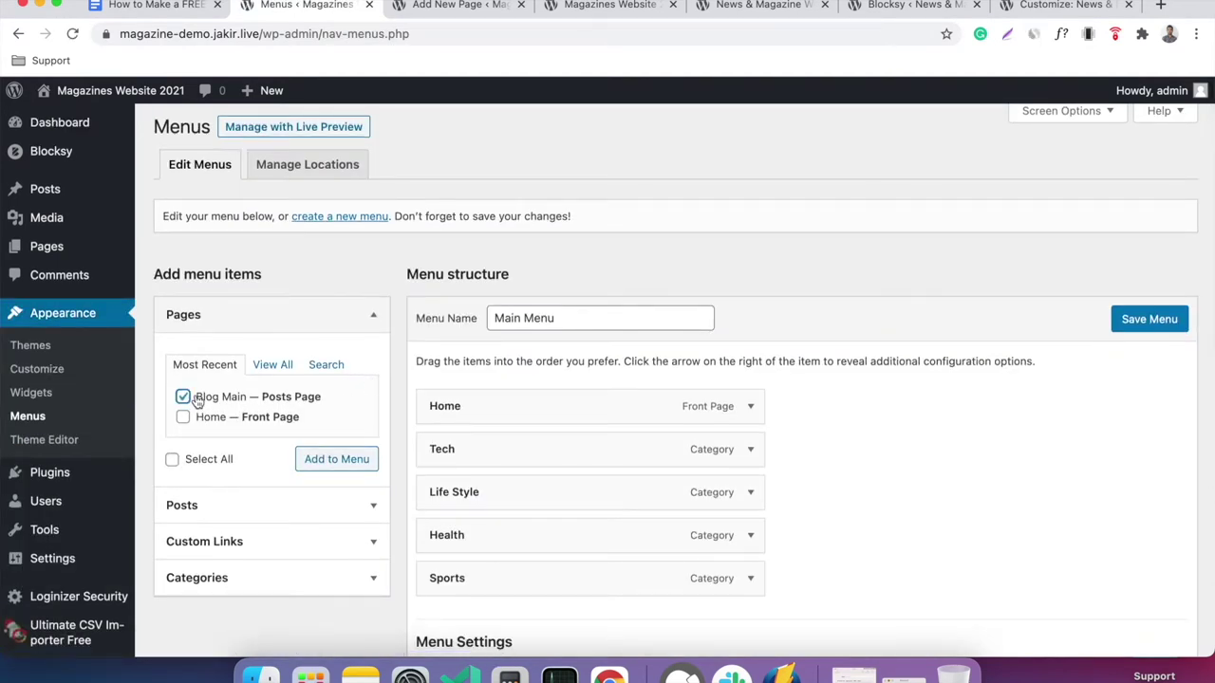
click(333, 461)
scroll(949, 413, down, 2)
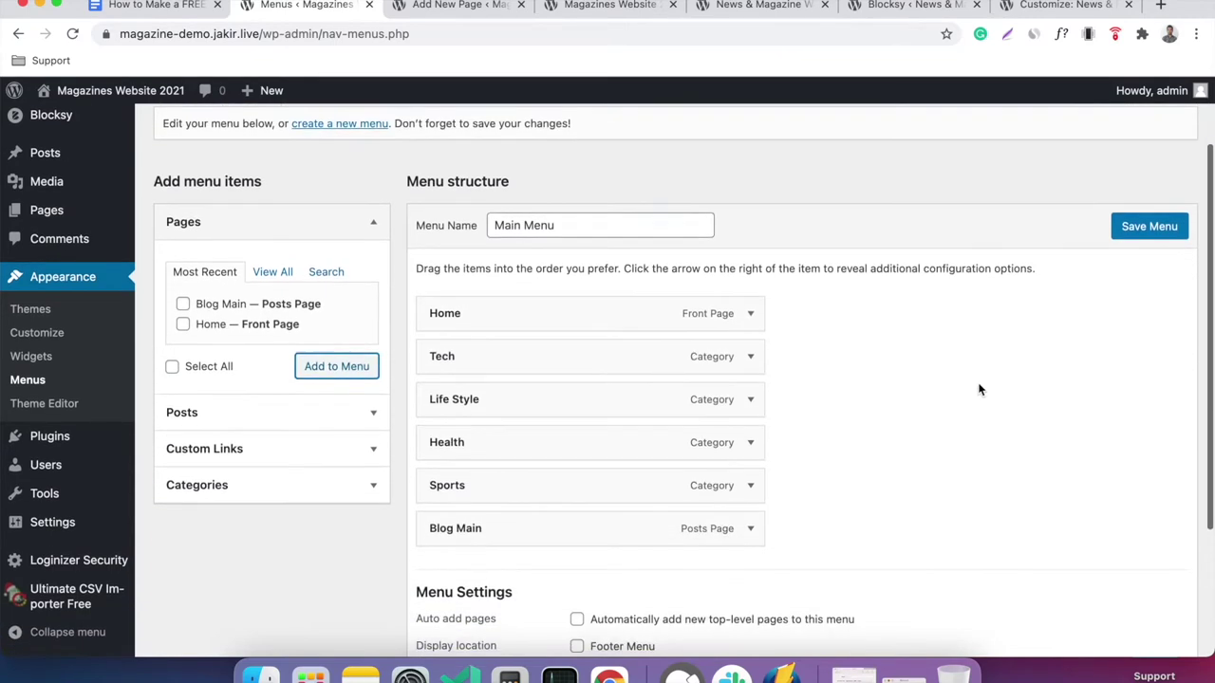
click(1137, 239)
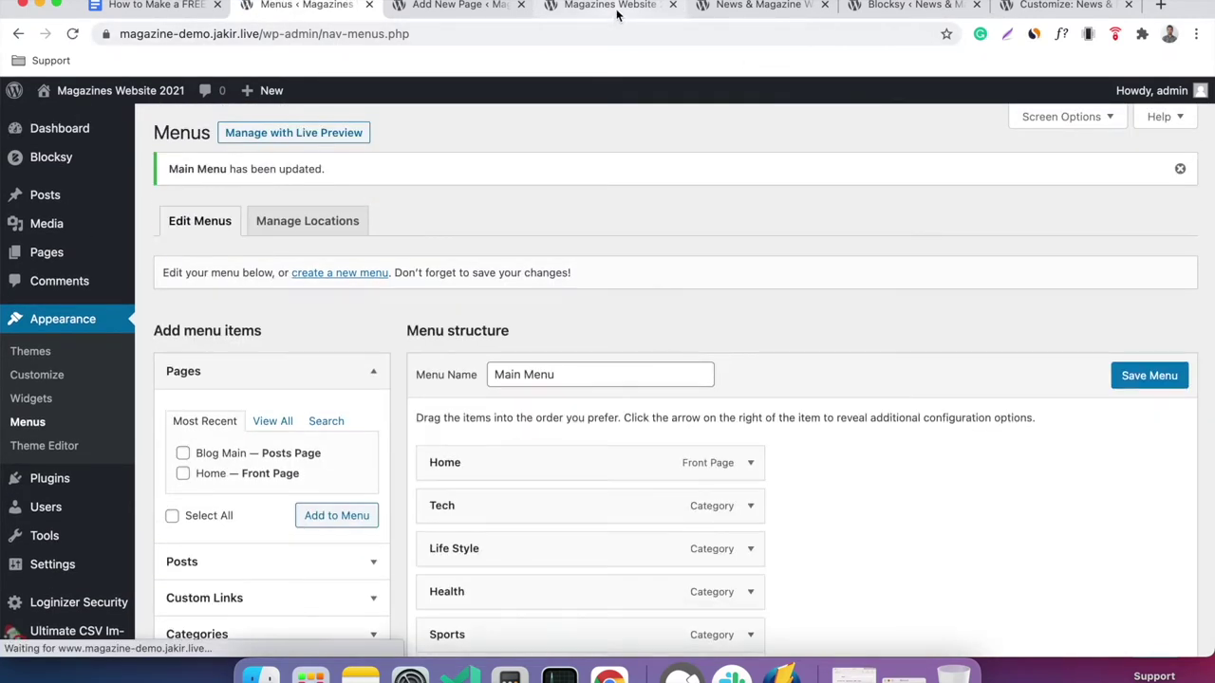
Reload the site, browse the Blog Main post listing, then return to the Home page.
click(616, 9)
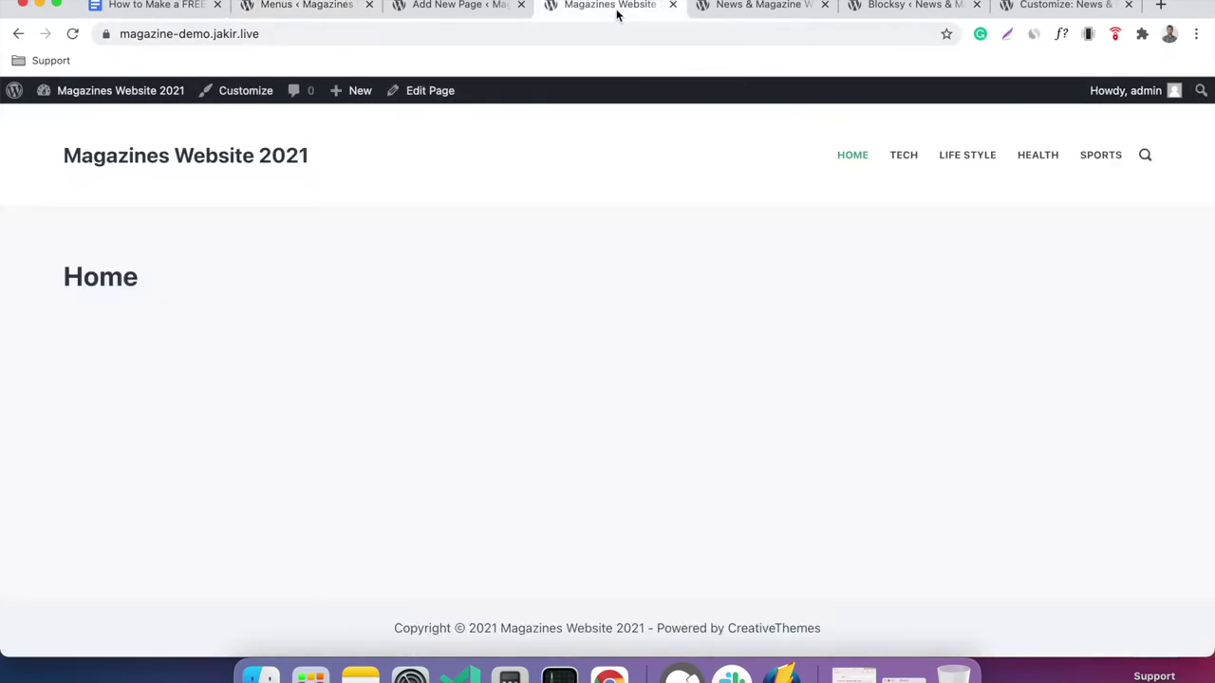
right_click(495, 201)
click(579, 248)
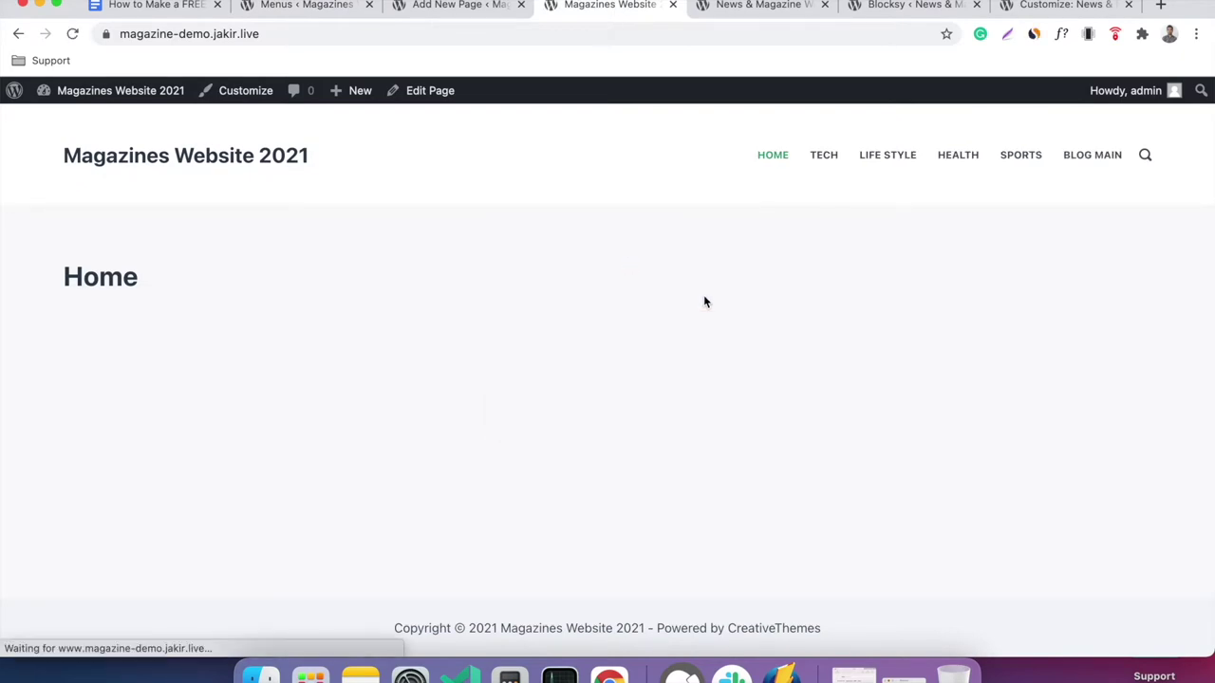
click(1087, 156)
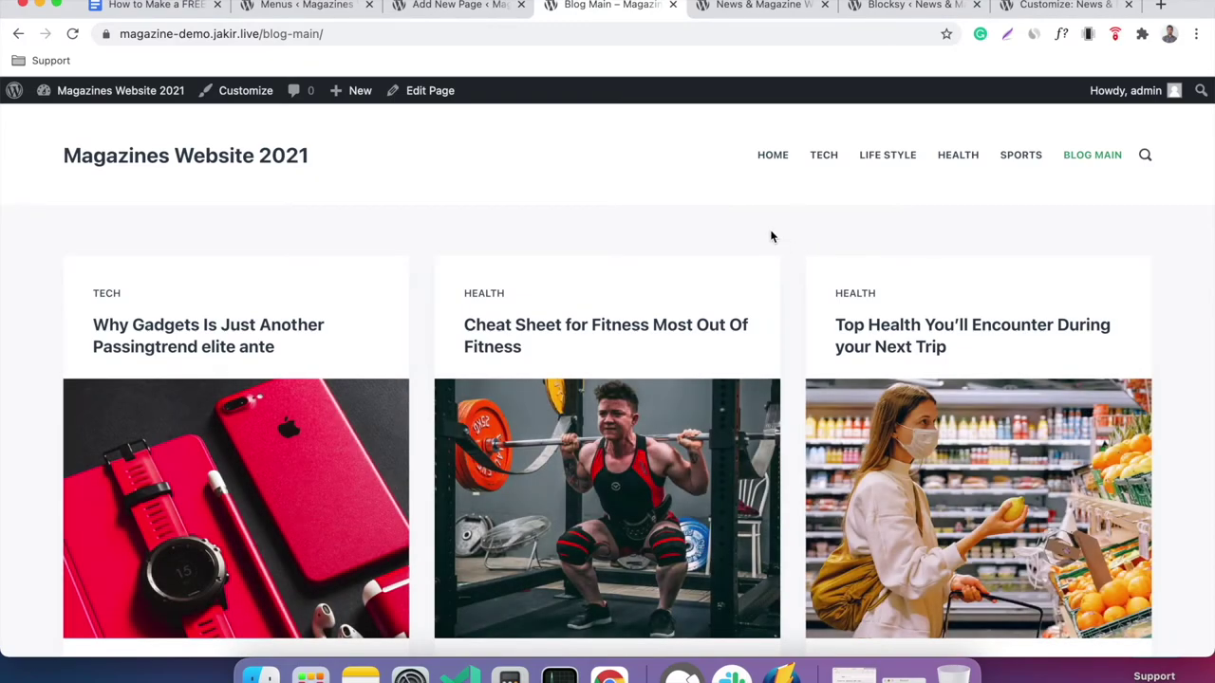
scroll(770, 236, down, 10)
scroll(773, 236, down, 20)
scroll(771, 236, down, 7)
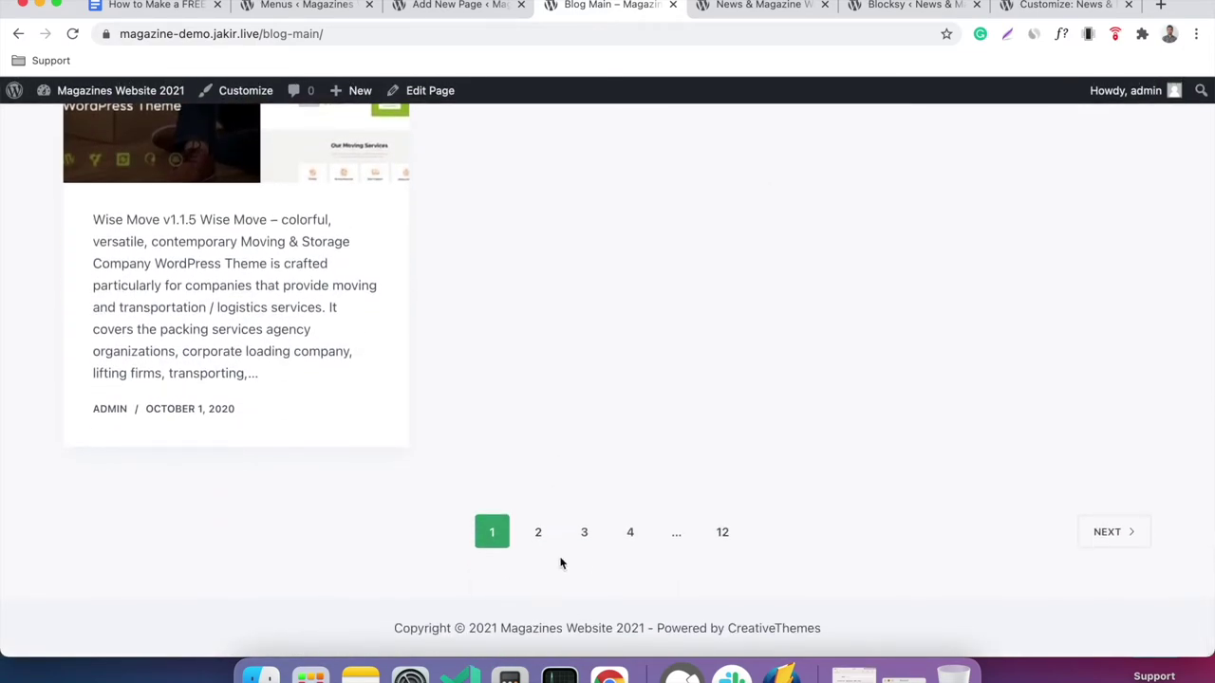
scroll(661, 520, up, 20)
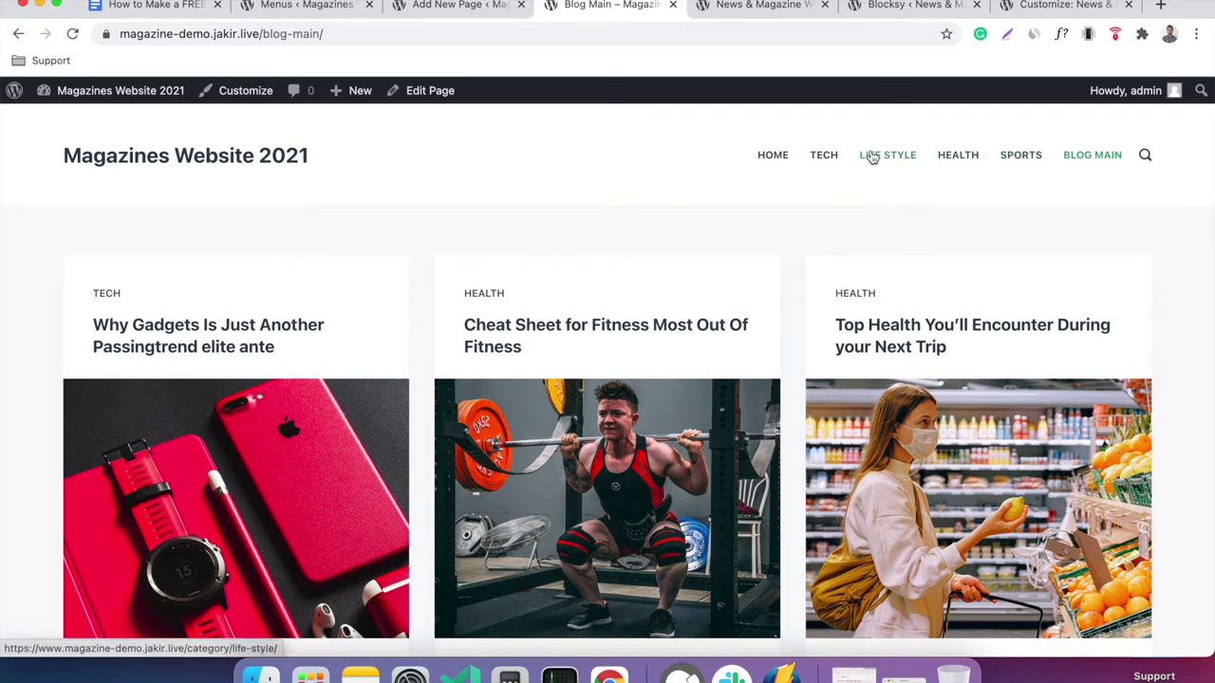
click(773, 158)
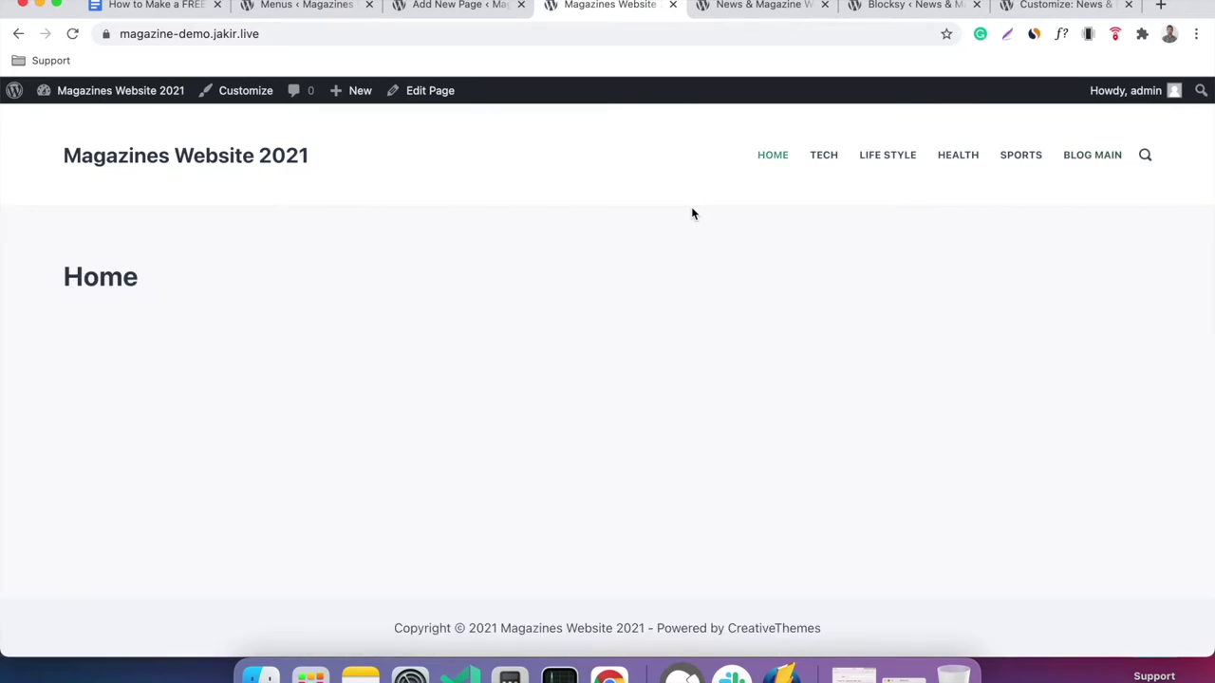
click(157, 5)
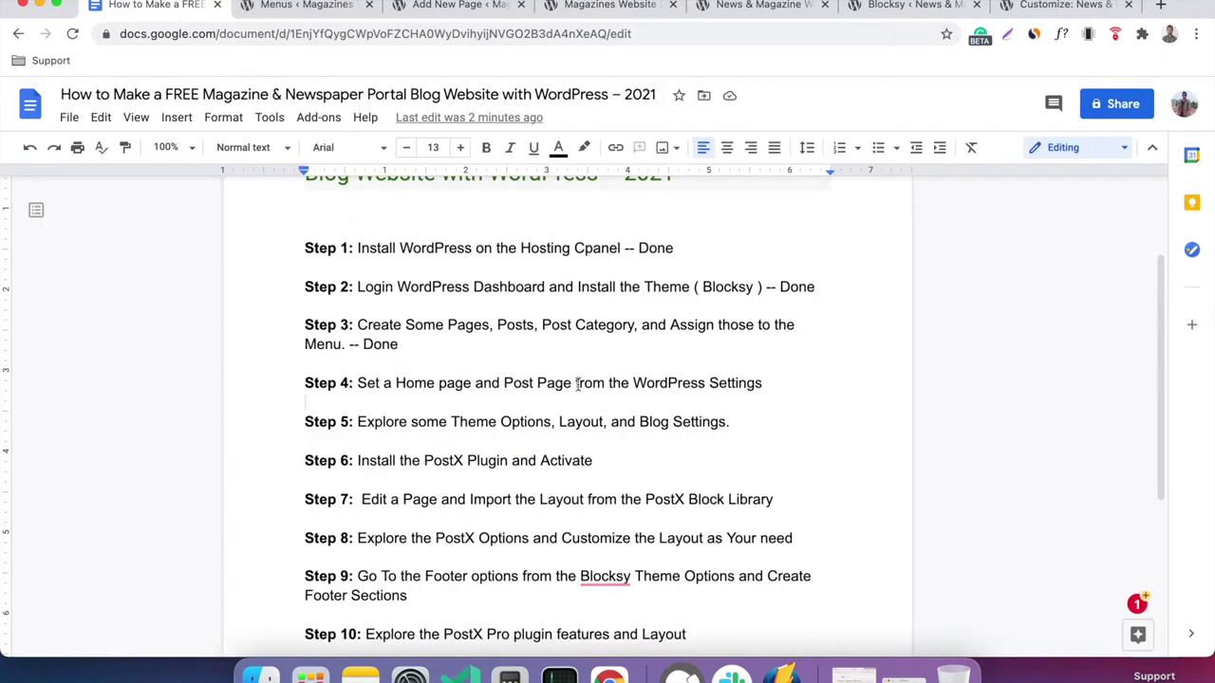
Append '-- Done' to Step 4 in the doc and close the leftover Add New Page tab.
text(-- Done)
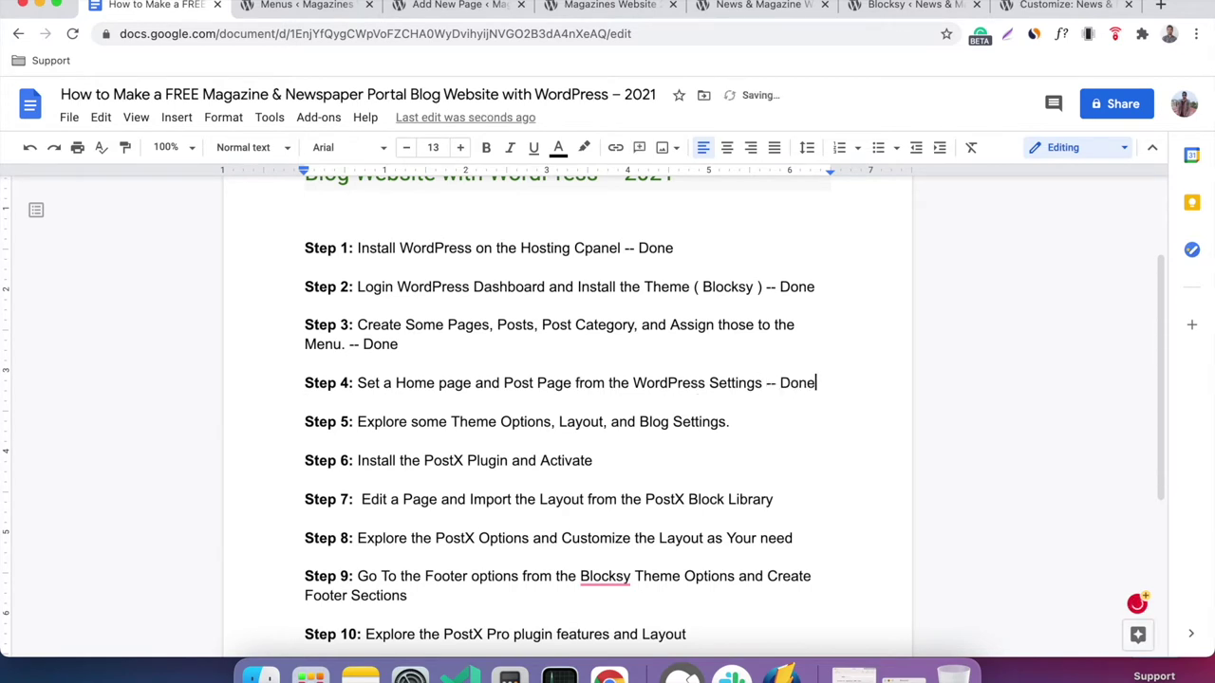
key(Down)
click(772, 418)
click(442, 7)
click(520, 5)
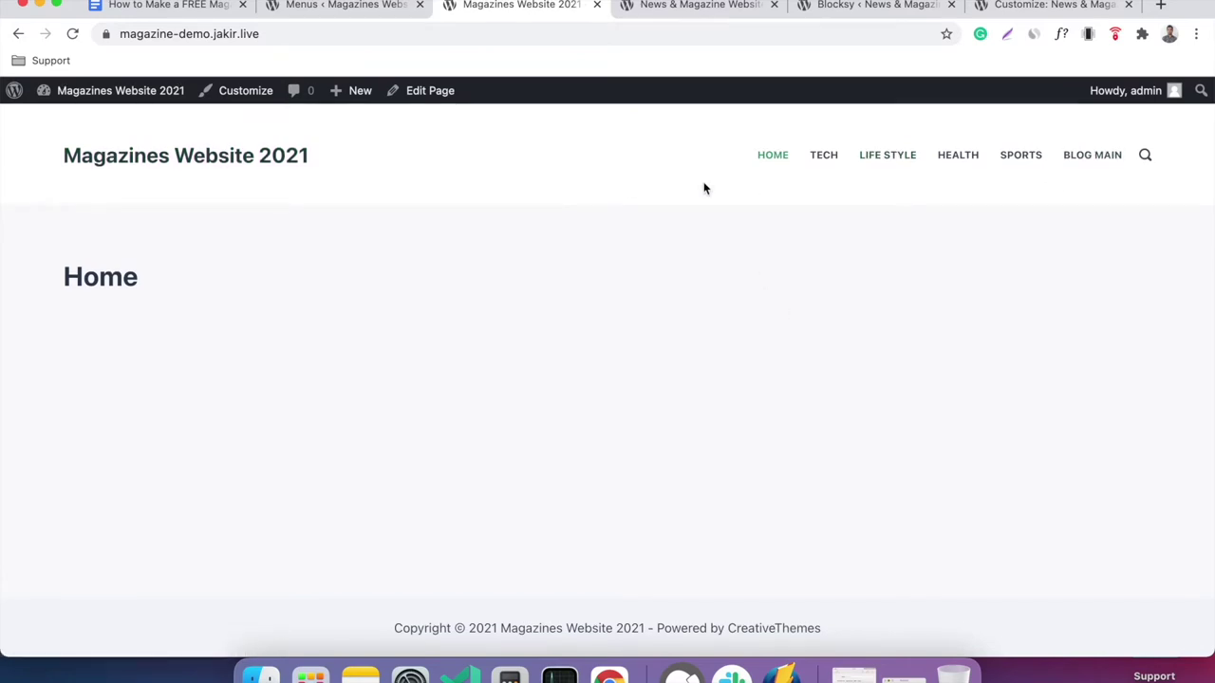
Scroll through the finished News & Magazine demo homepage for comparison, then return to the doc.
click(646, 6)
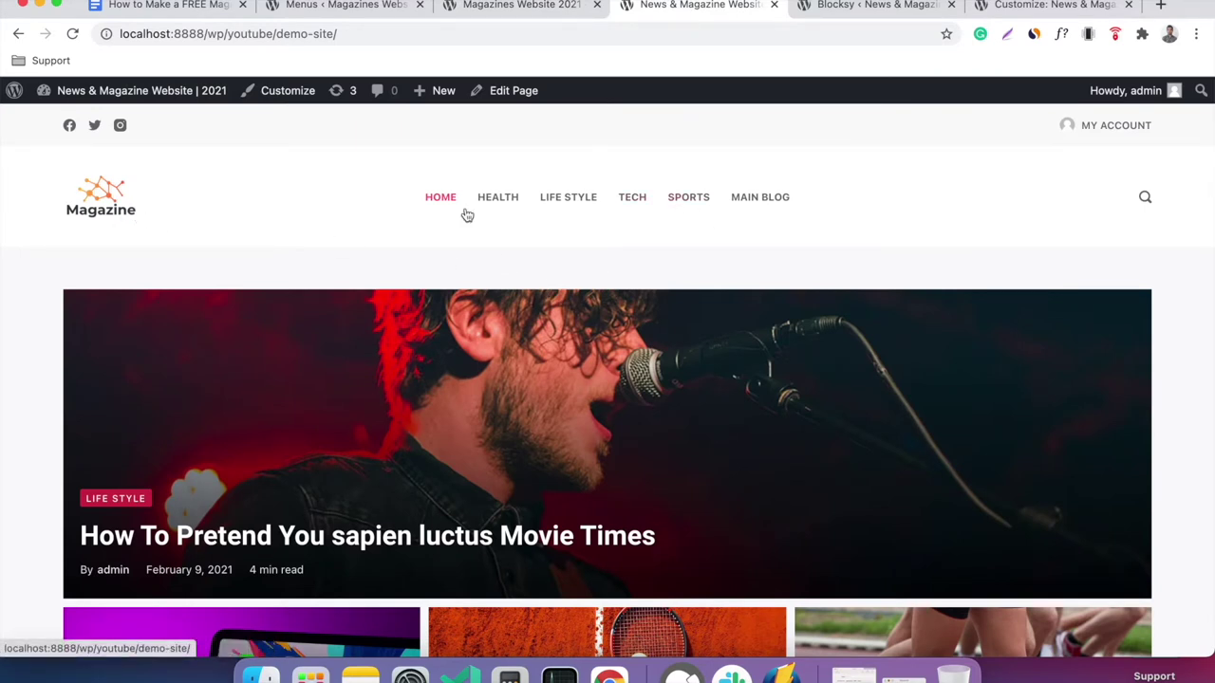
scroll(580, 379, down, 10)
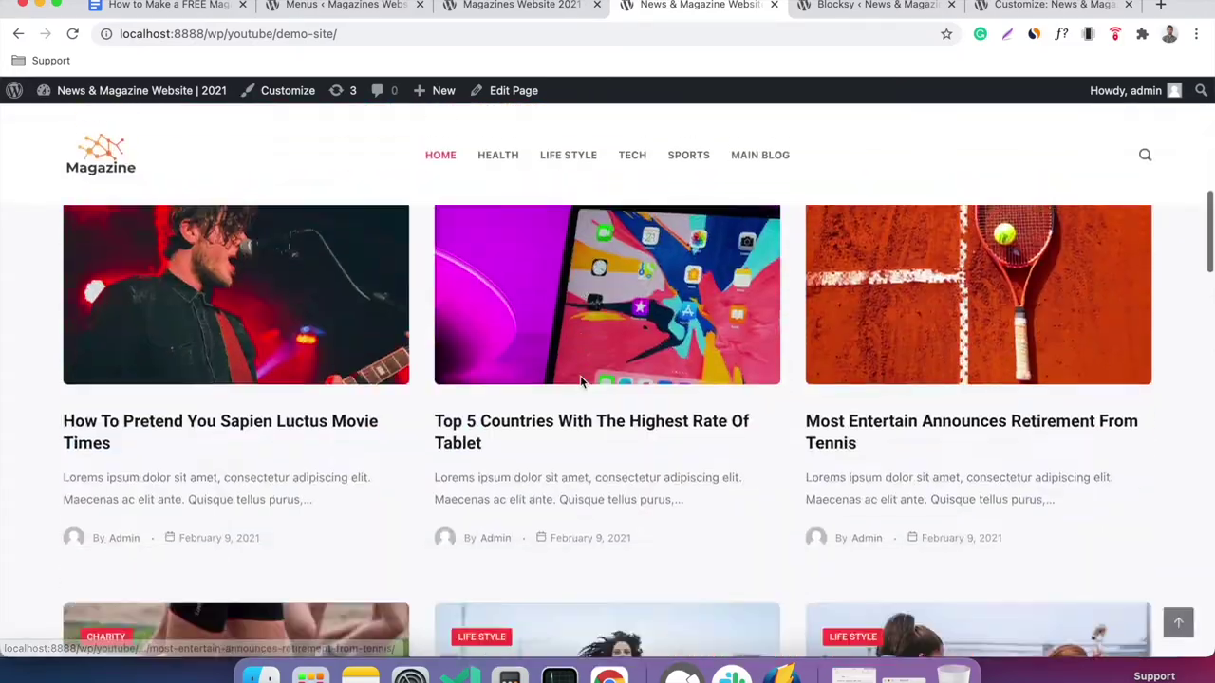
scroll(582, 383, down, 10)
scroll(582, 381, up, 5)
scroll(580, 378, down, 5)
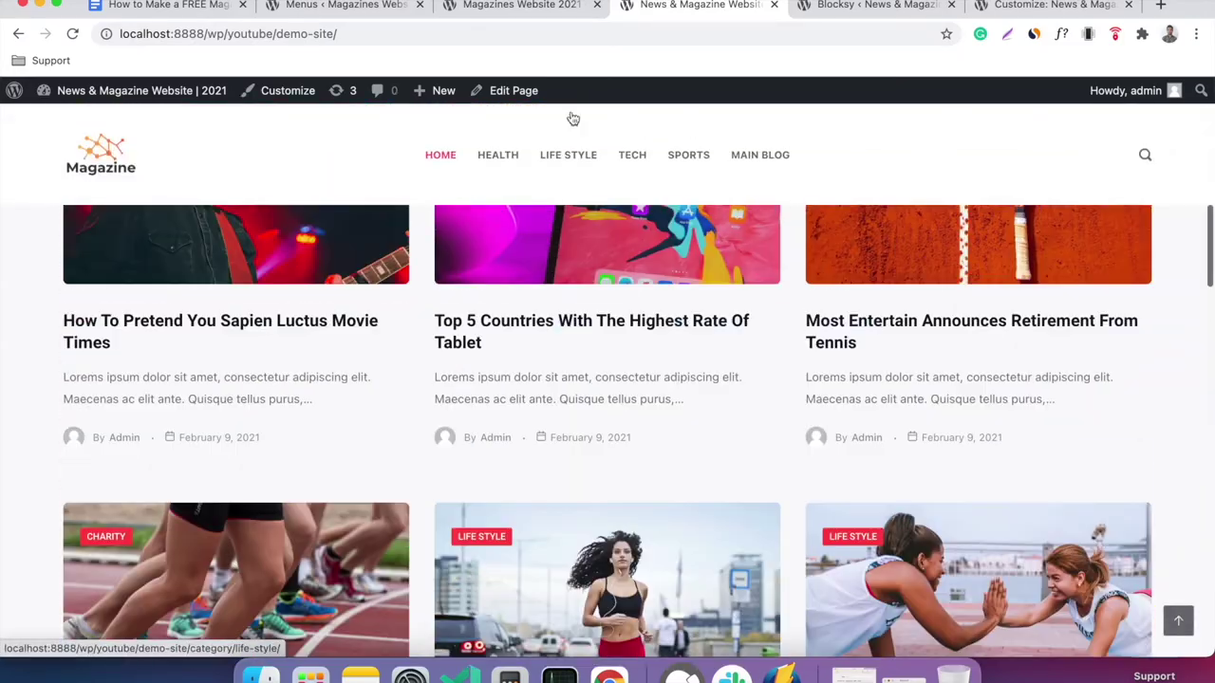
click(554, 7)
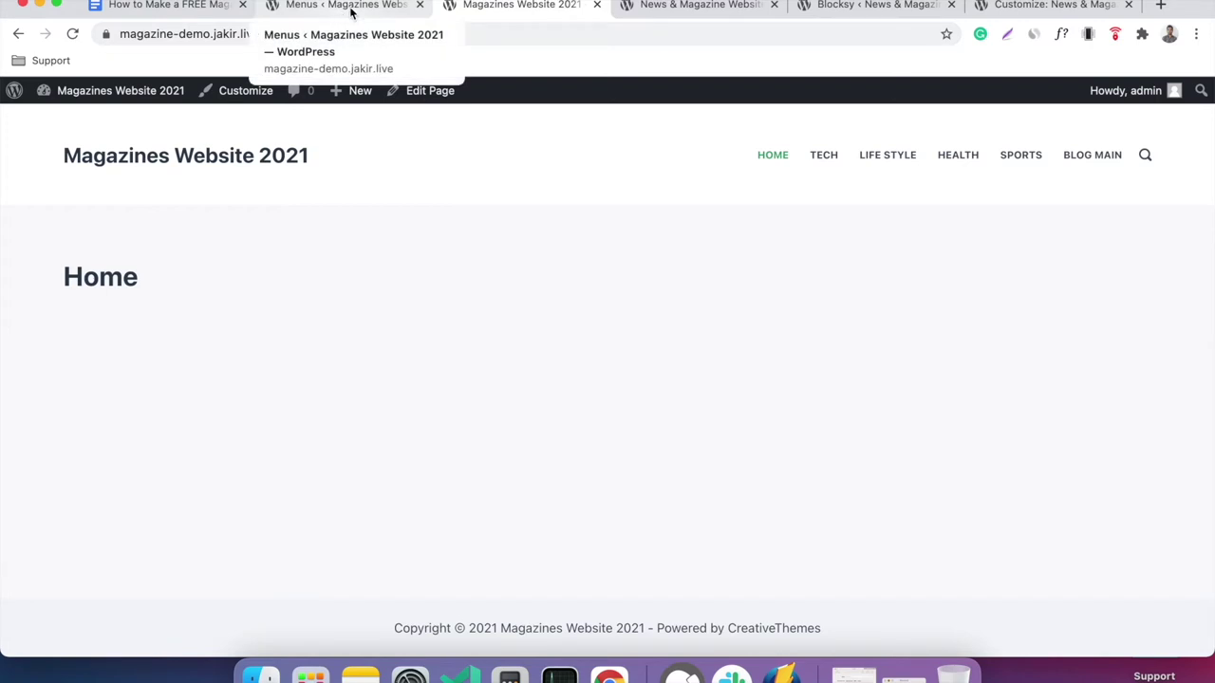
click(136, 12)
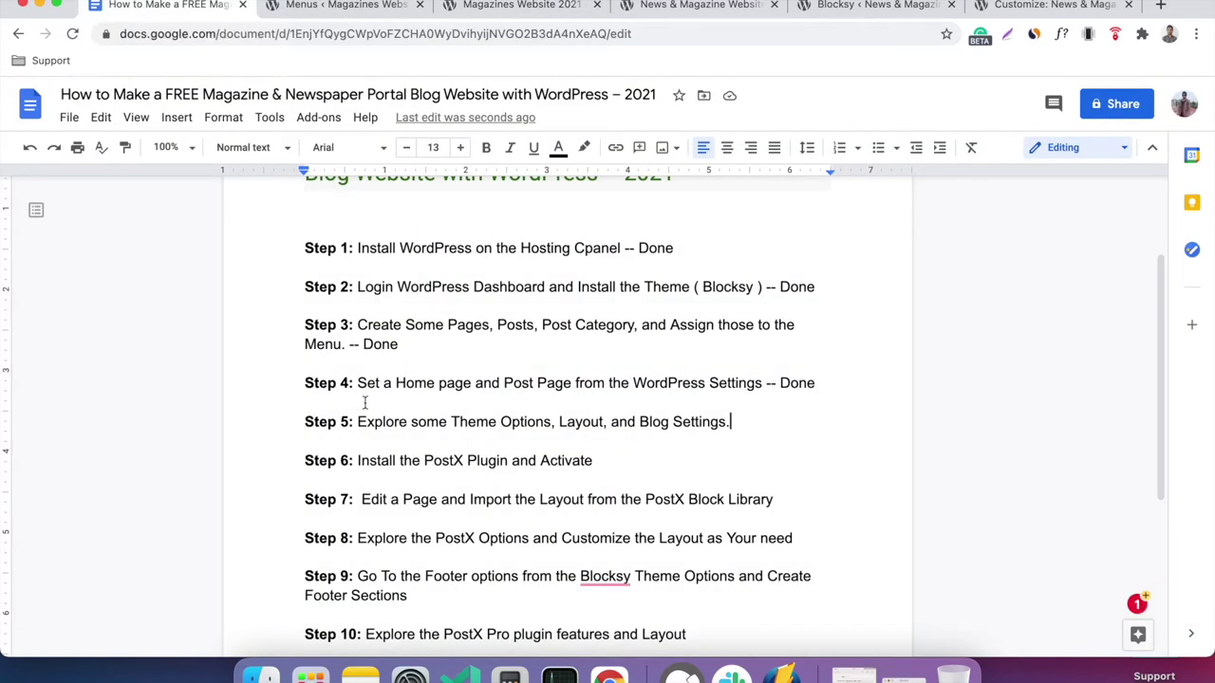
Check Step 6 (install and activate PostX) in the doc, then return to WordPress Menus.
click(351, 460)
click(608, 462)
click(368, 5)
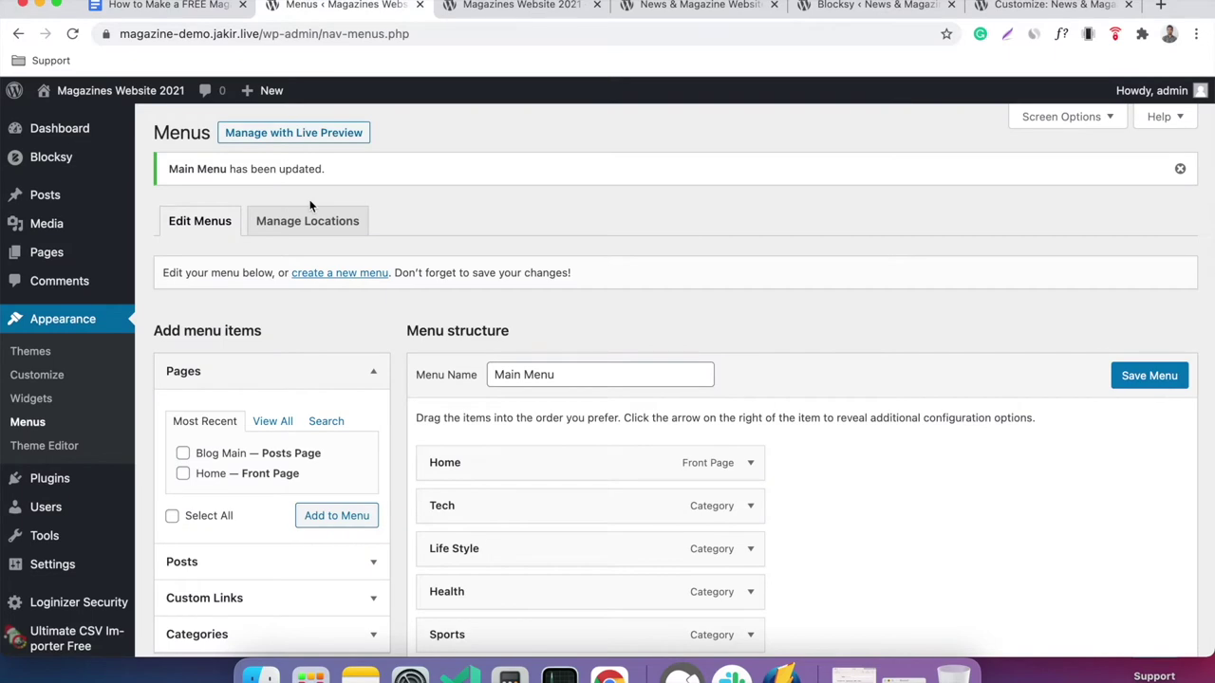
Search 'po' in Add New Plugins, then install and activate PostX – Gutenberg Post Grid Blocks.
mouse_move(38, 477)
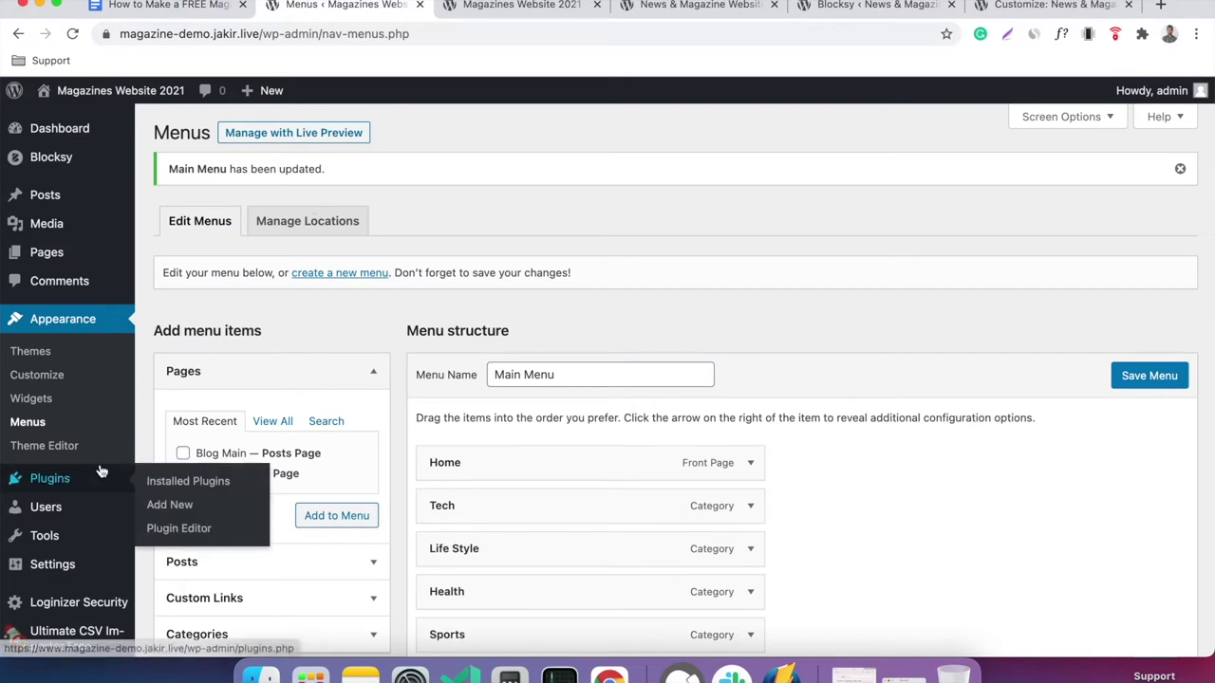
click(170, 506)
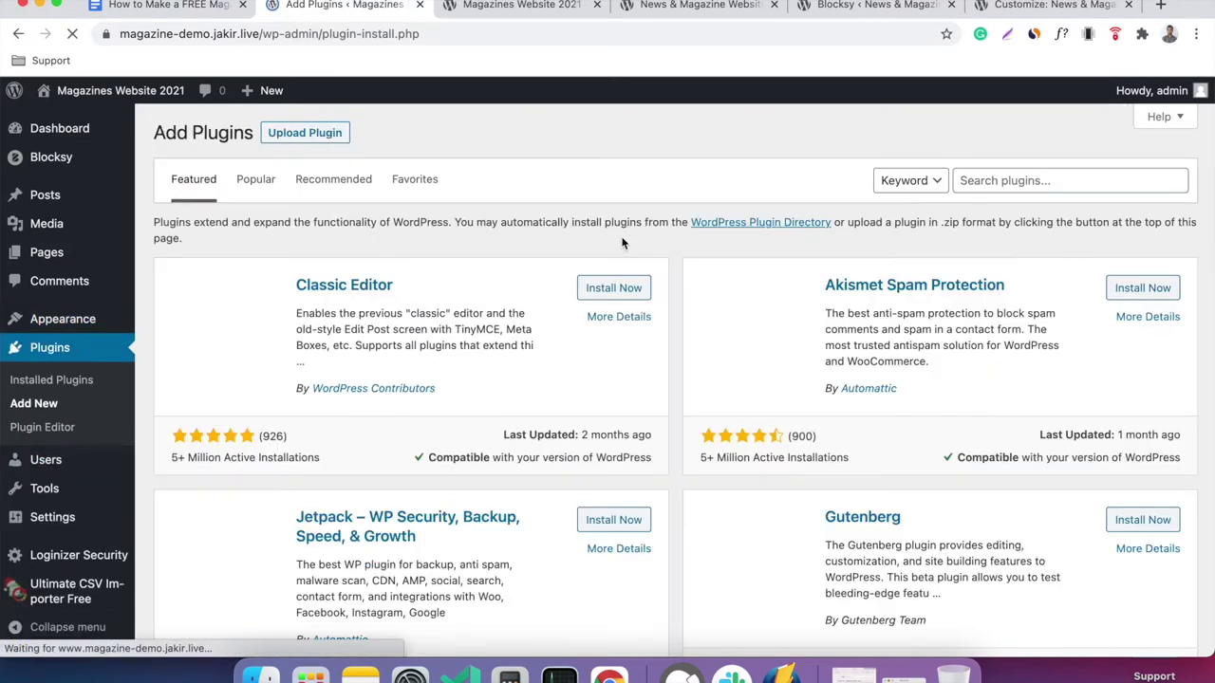
click(1000, 183)
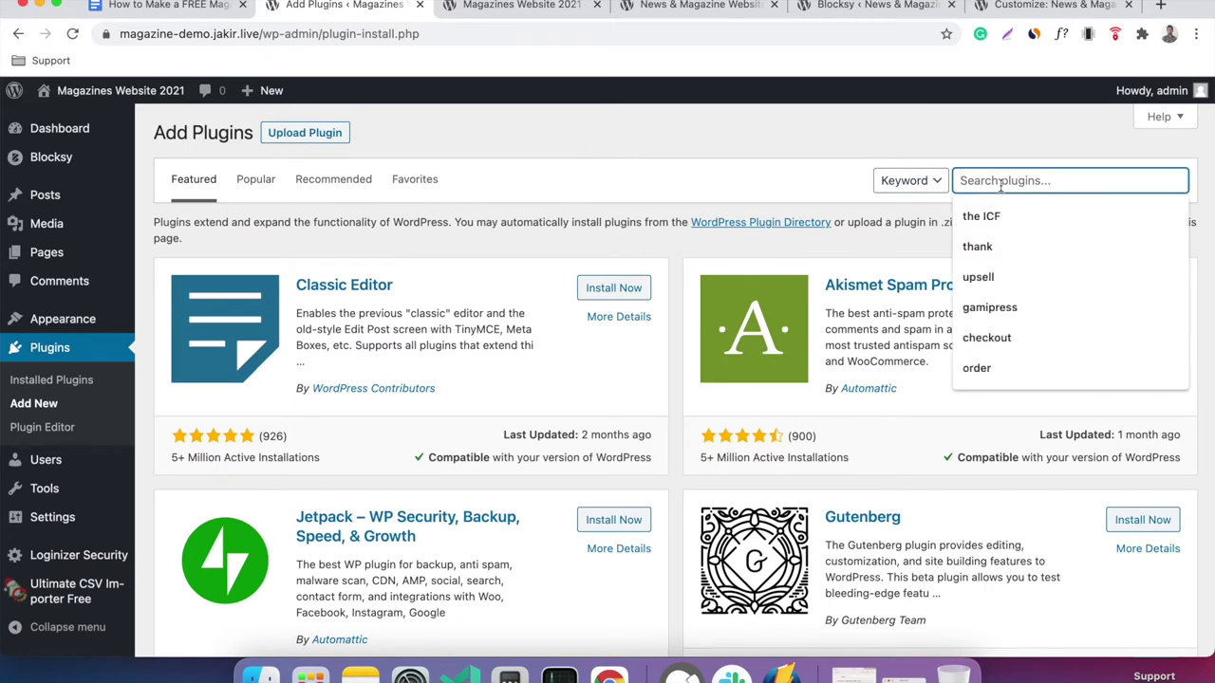
text(postx)
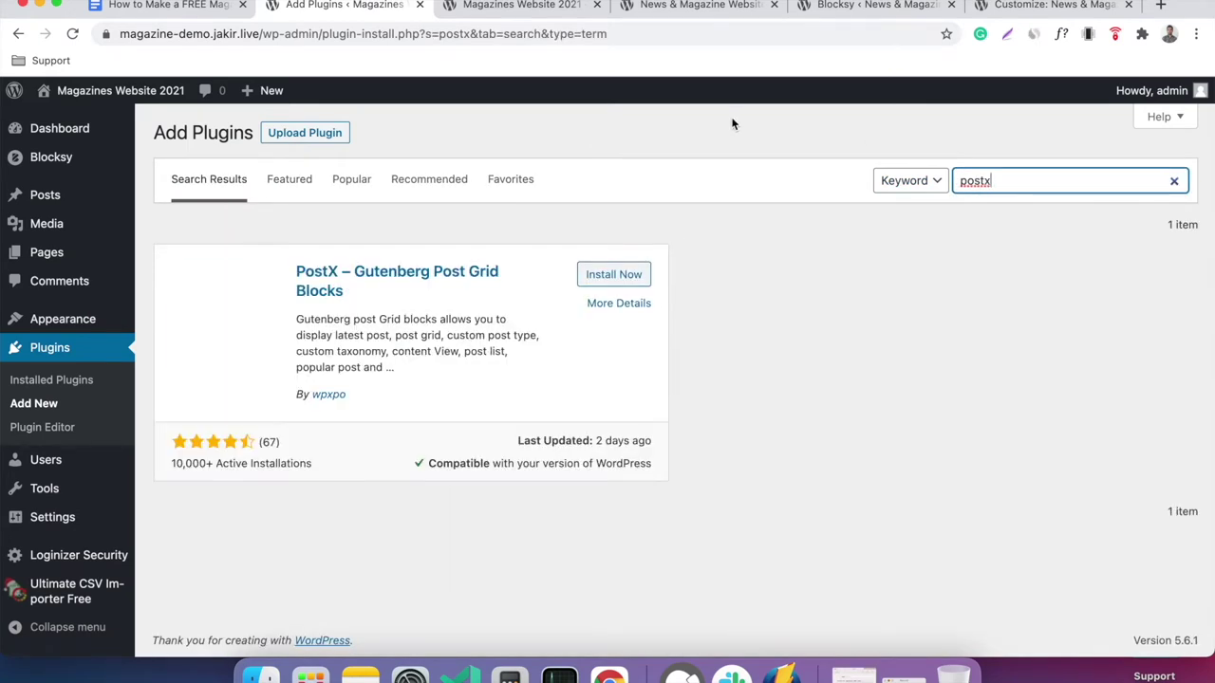
click(602, 279)
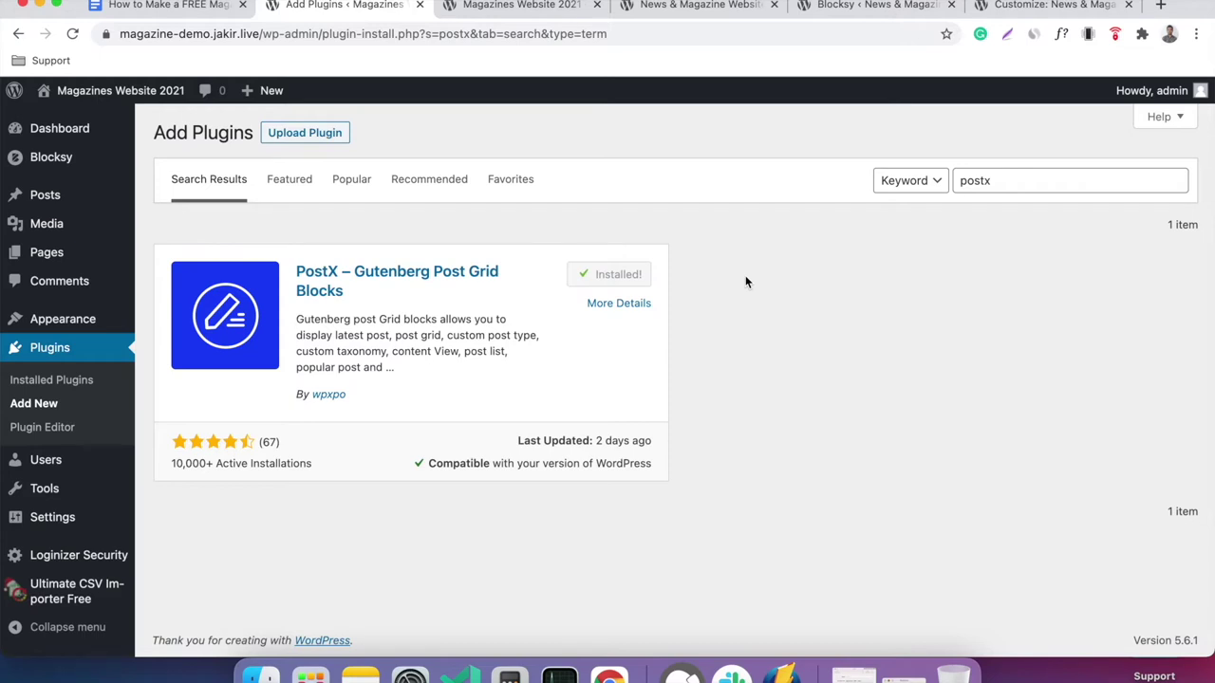
click(642, 280)
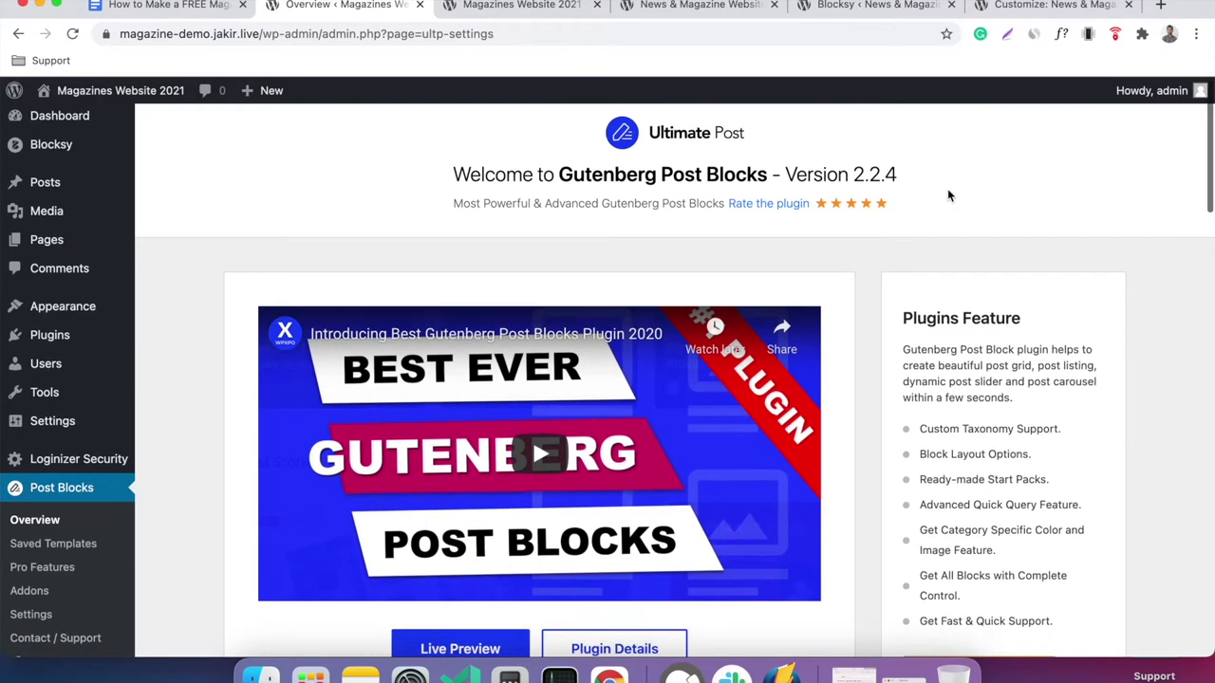
Scroll through the PostX Post Blocks overview page, then switch back to the steps document window.
scroll(948, 195, down, 5)
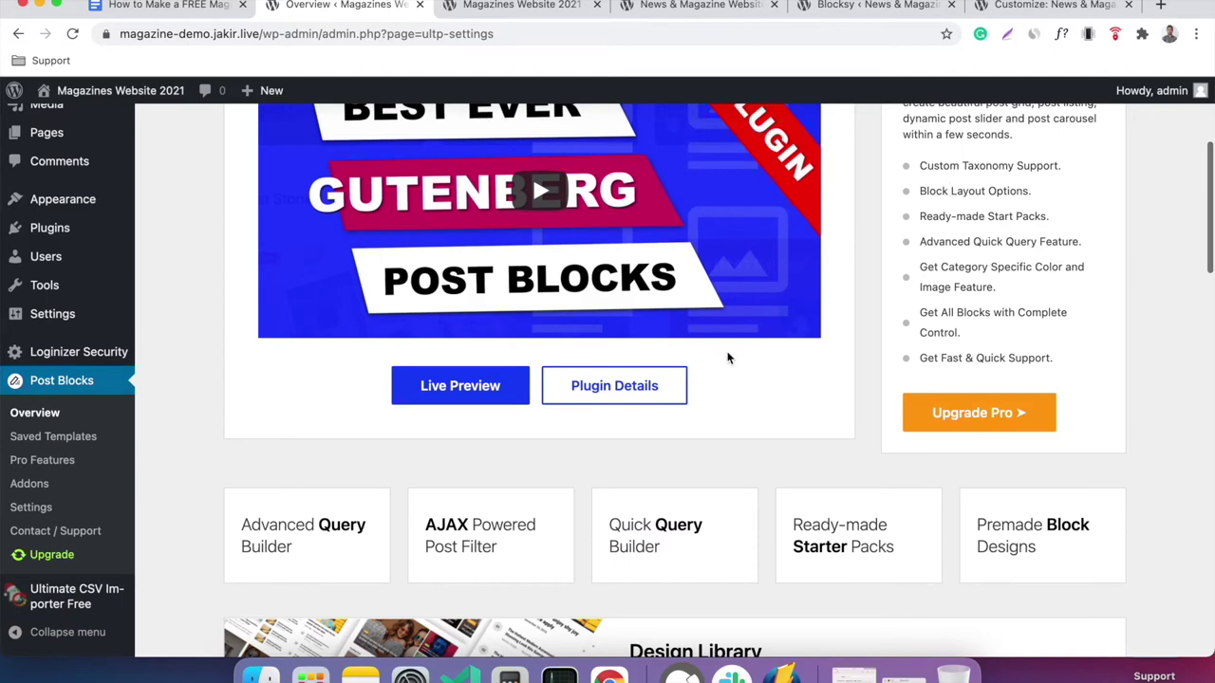
scroll(727, 354, down, 7)
scroll(727, 354, down, 10)
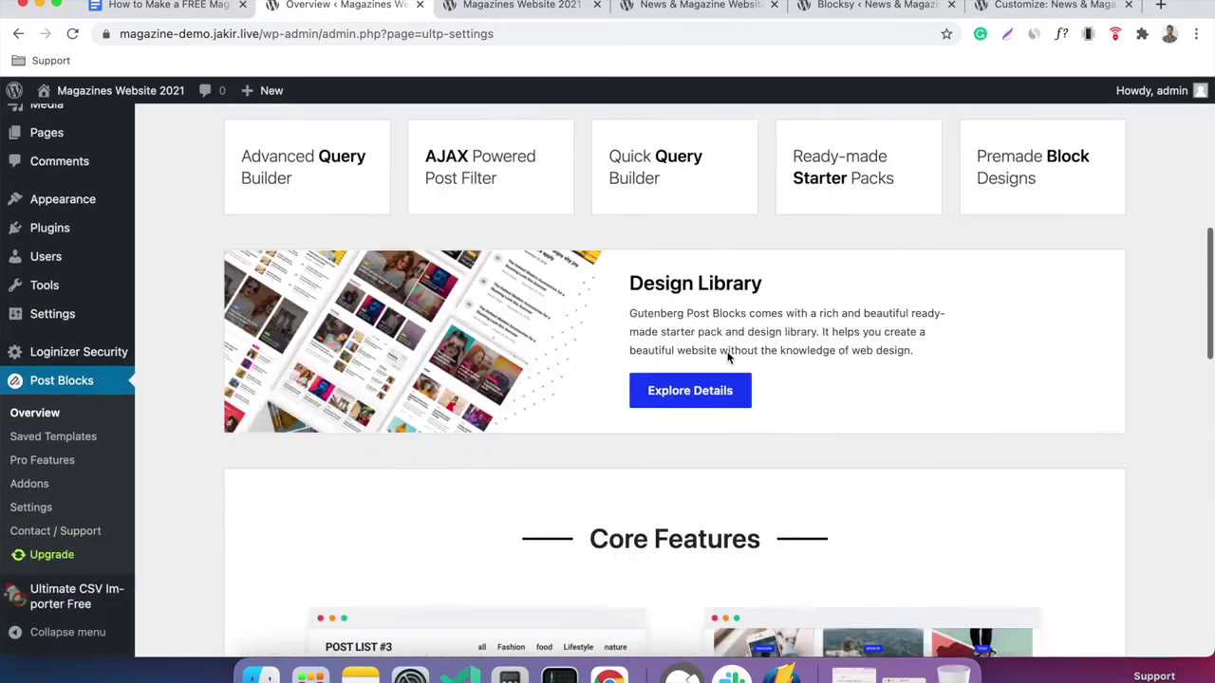
scroll(727, 356, down, 8)
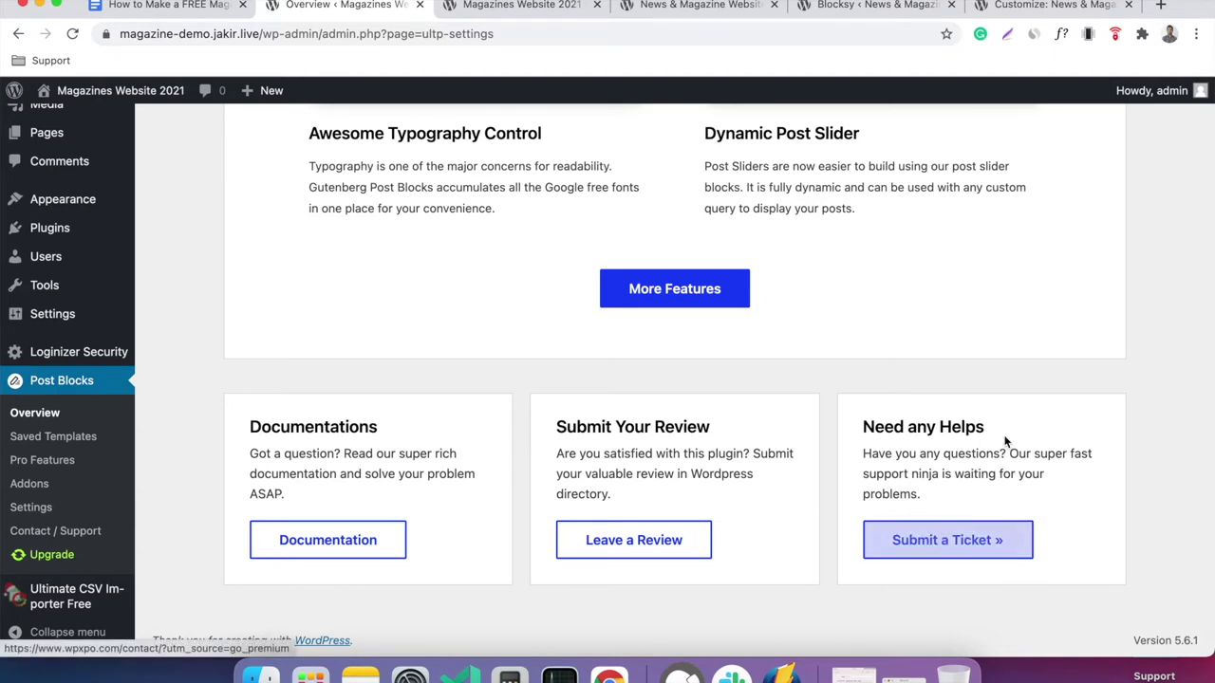
scroll(1006, 442, up, 5)
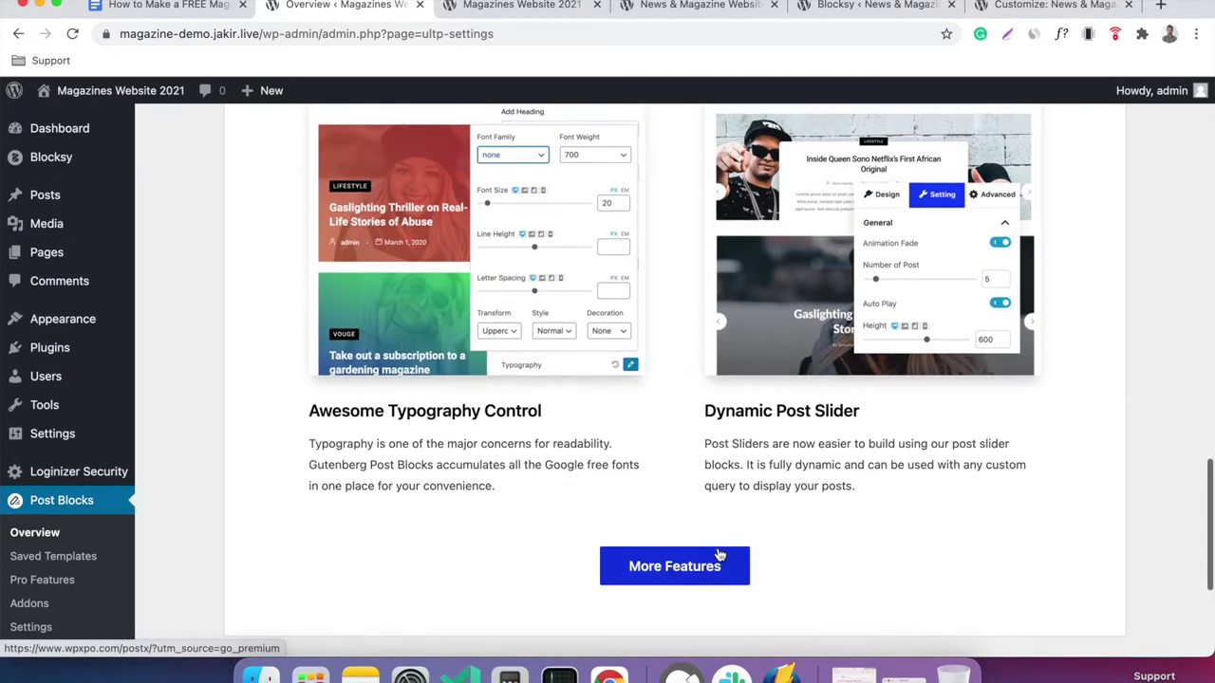
scroll(718, 555, up, 15)
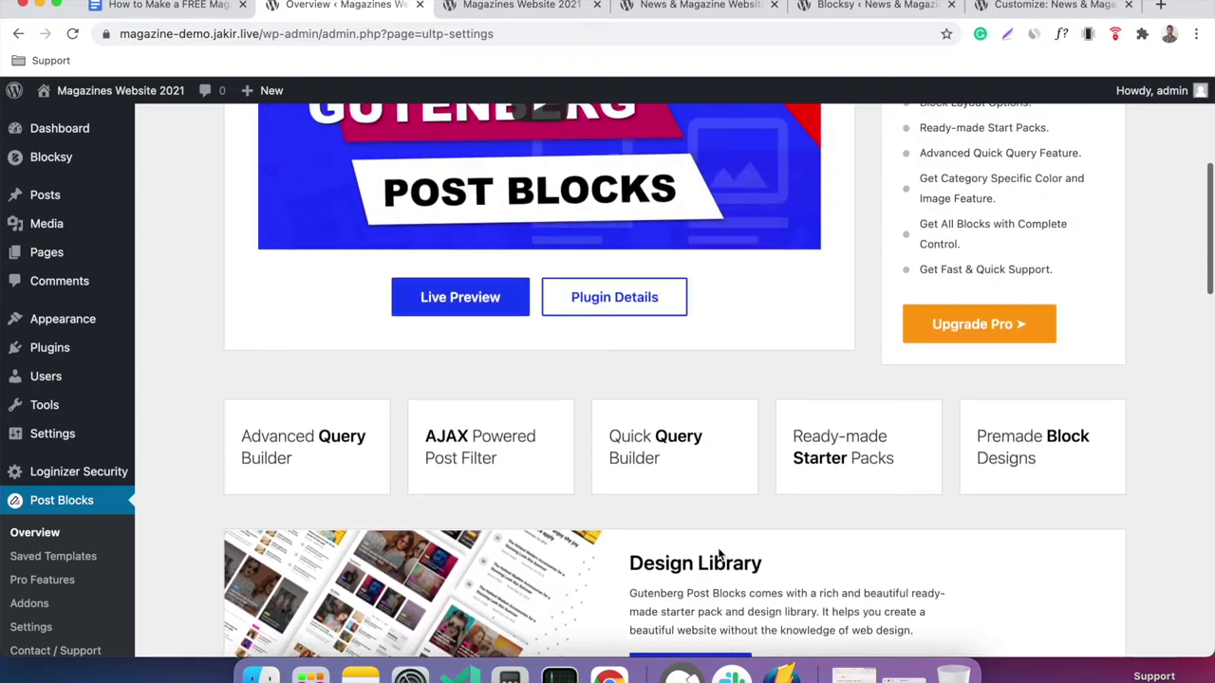
scroll(718, 555, up, 2)
key(super+grave)
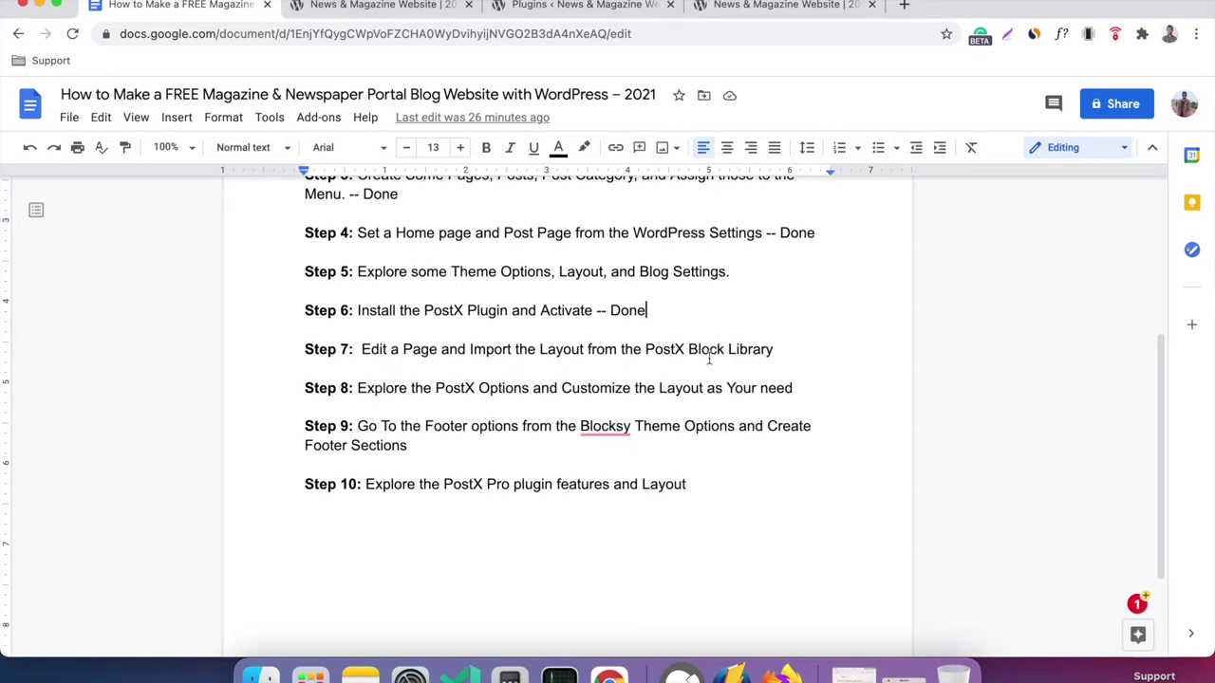
click(586, 8)
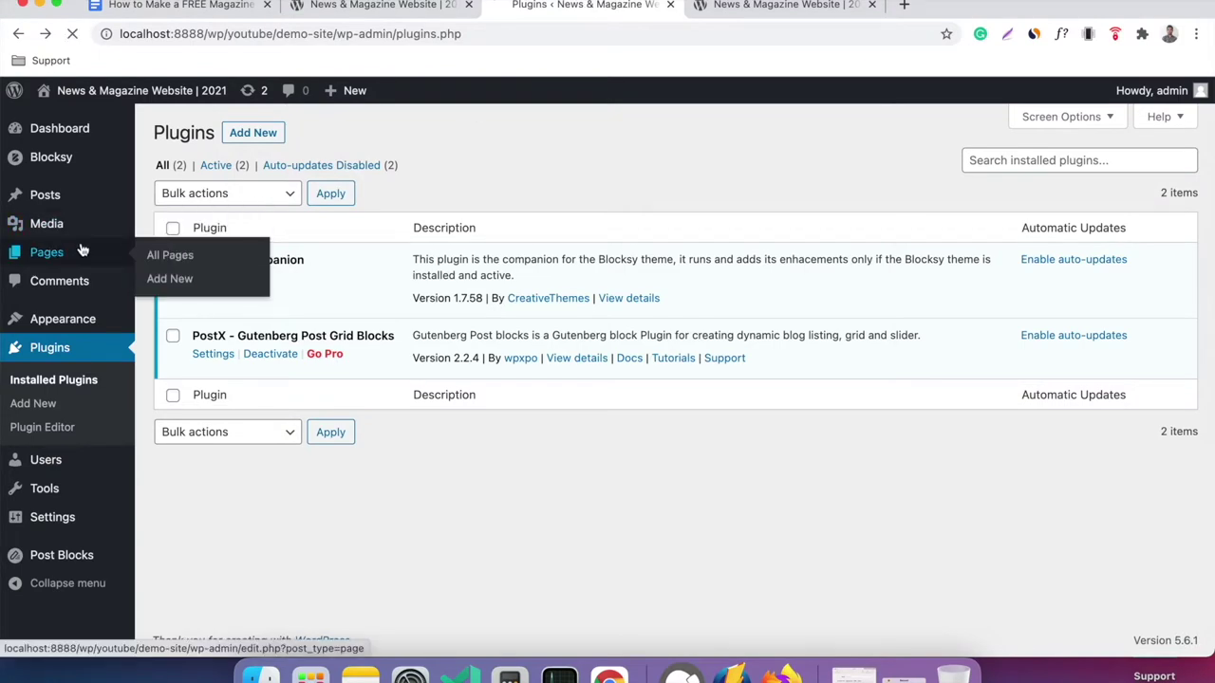
Open 'Home — Front Page' for editing from the site's page list.
click(53, 252)
mouse_move(299, 256)
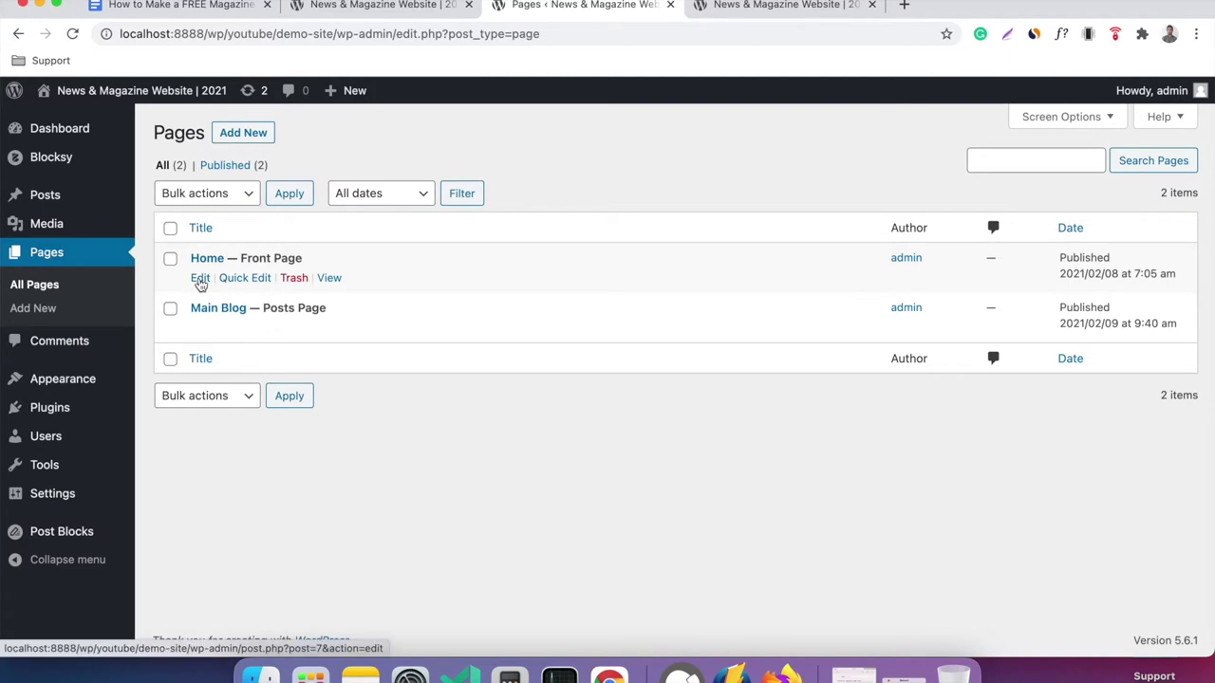
click(201, 279)
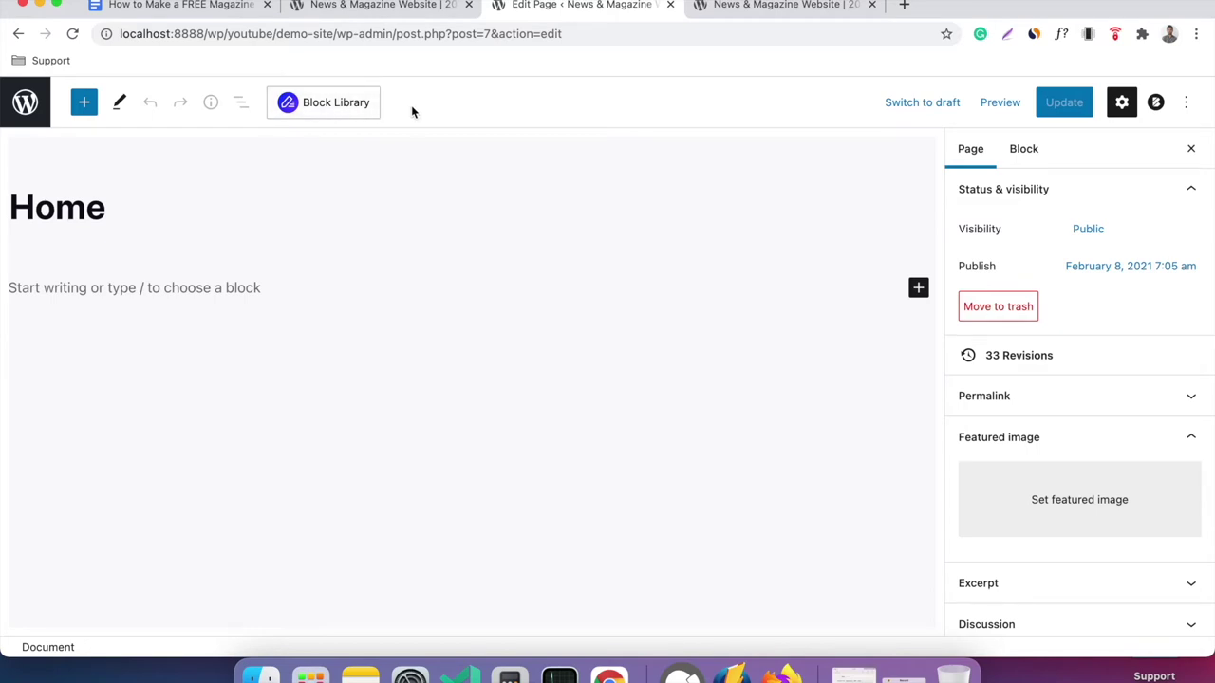
Open the PostX Block Library, compare free and premium starter packs, then view Readymade Block Designs.
click(345, 110)
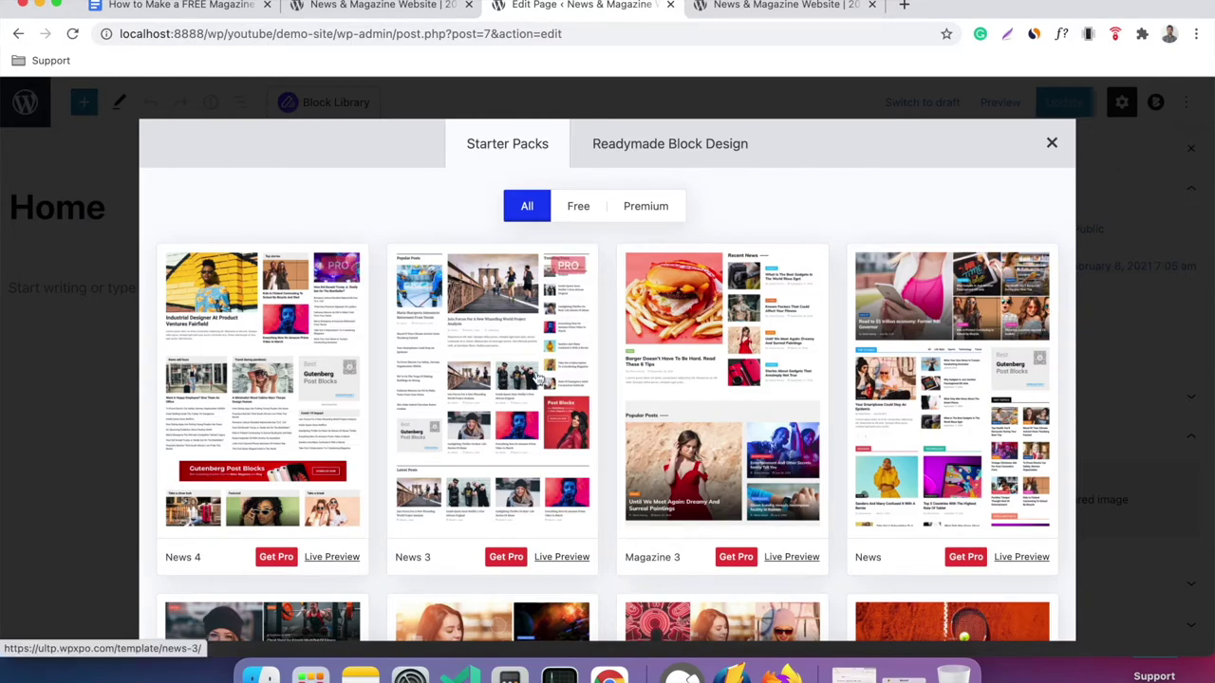
scroll(538, 380, down, 10)
scroll(538, 380, up, 10)
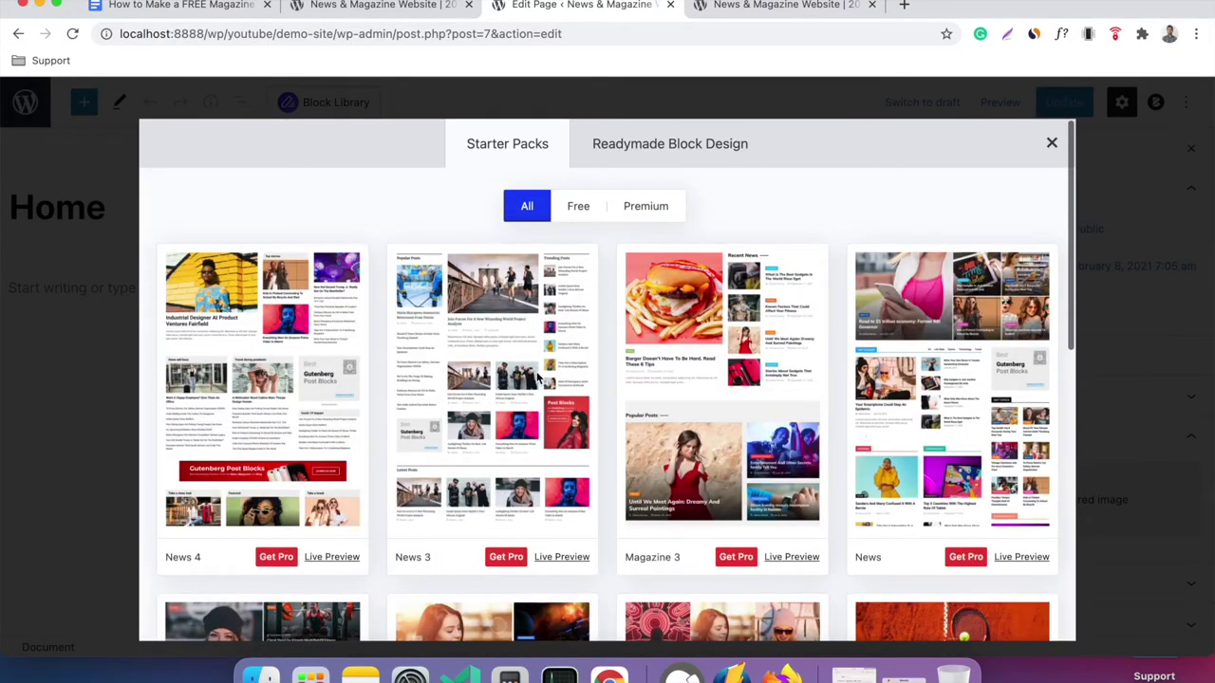
click(577, 210)
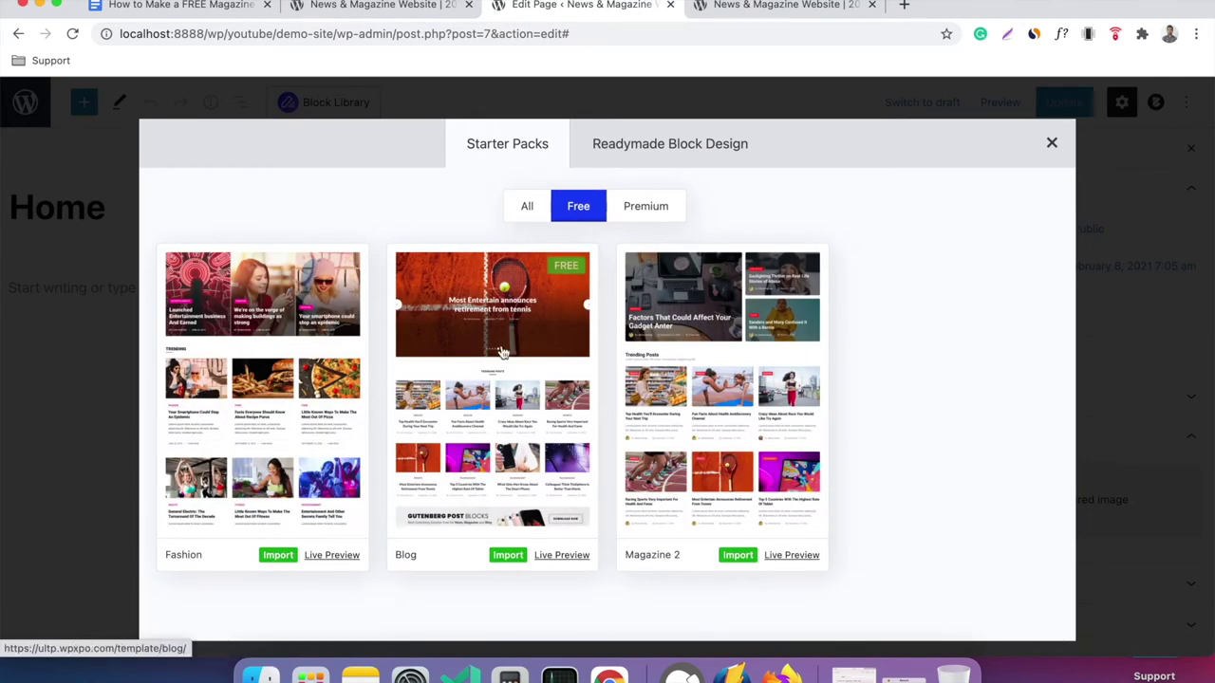
click(651, 209)
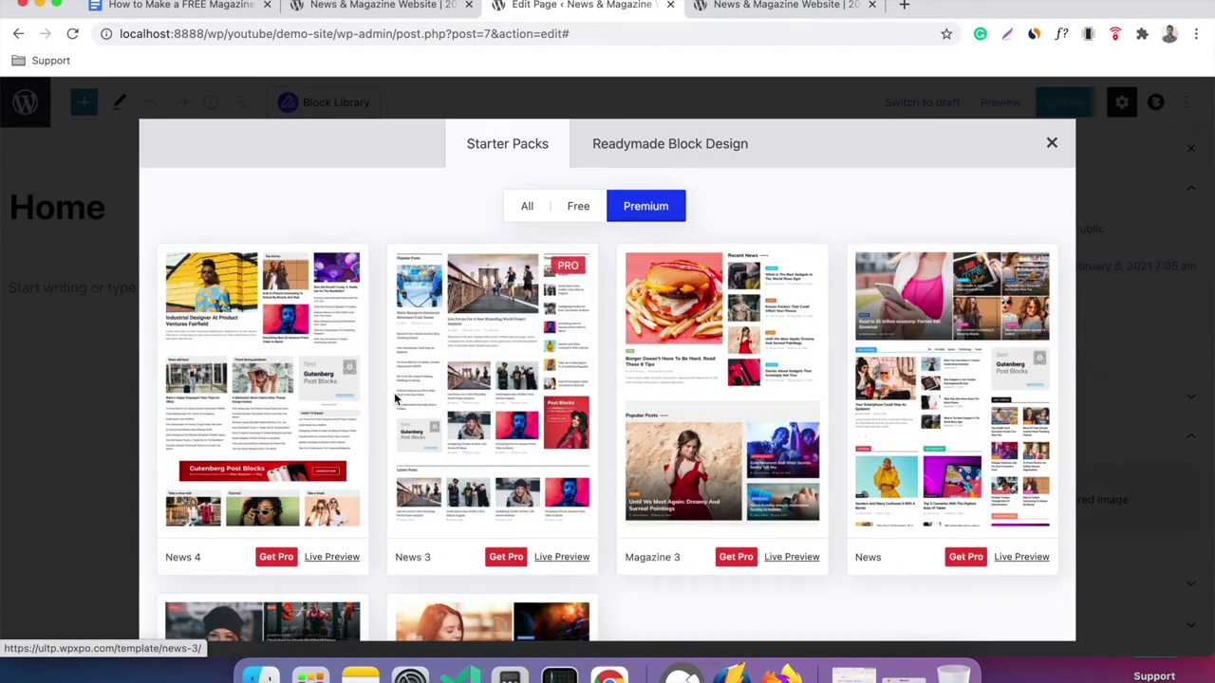
click(586, 211)
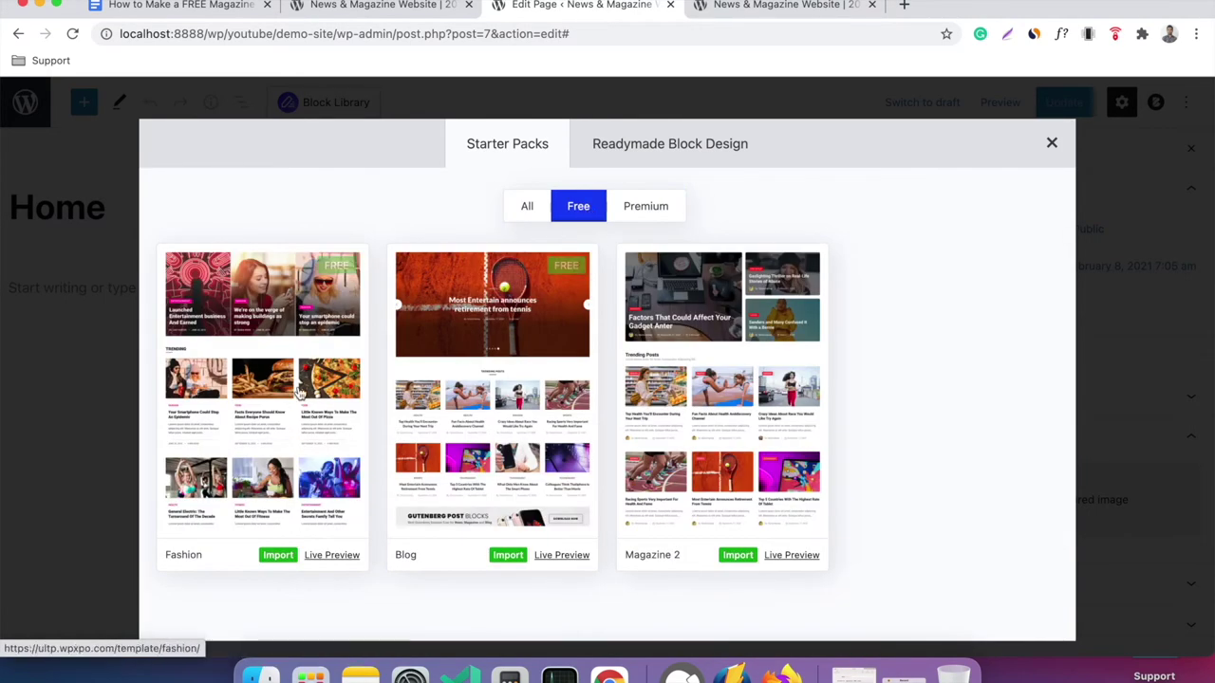
click(645, 206)
scroll(494, 365, down, 3)
scroll(494, 366, up, 3)
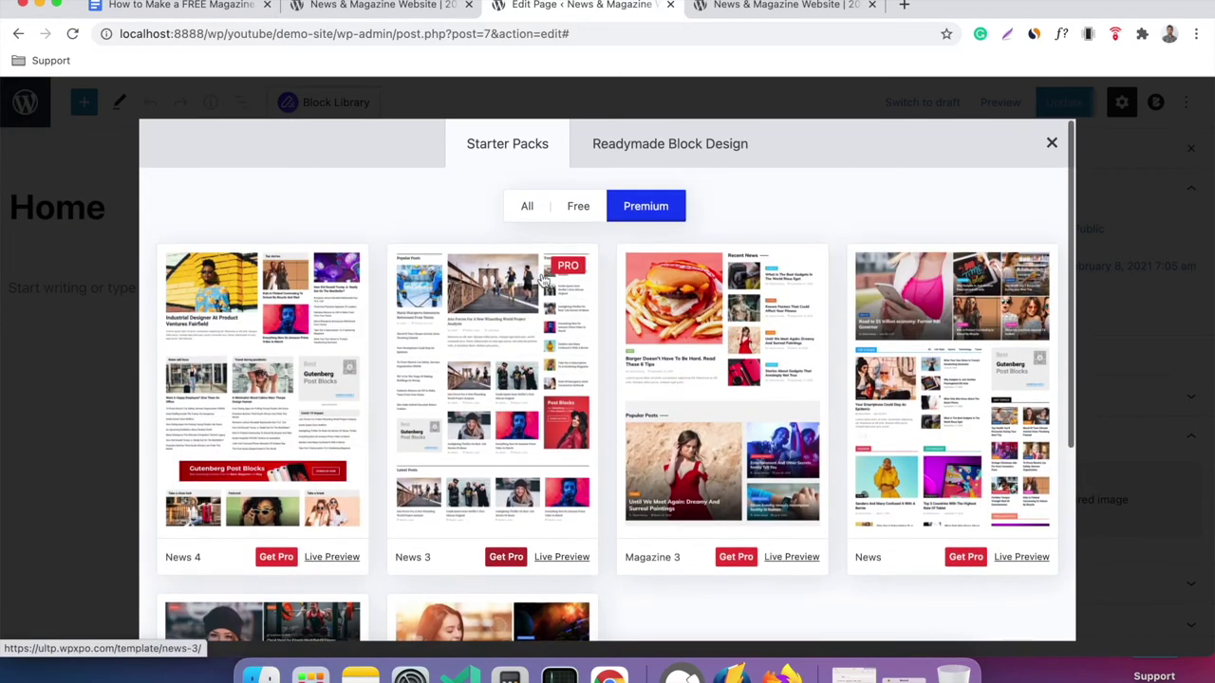
click(572, 217)
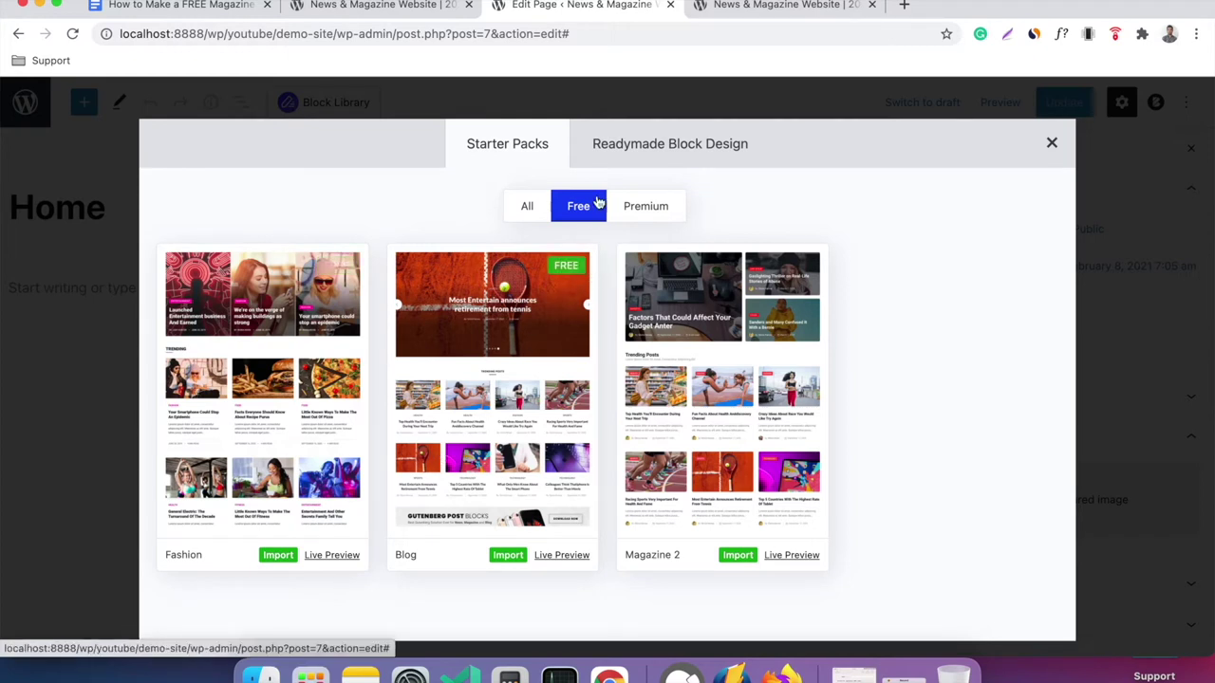
click(655, 158)
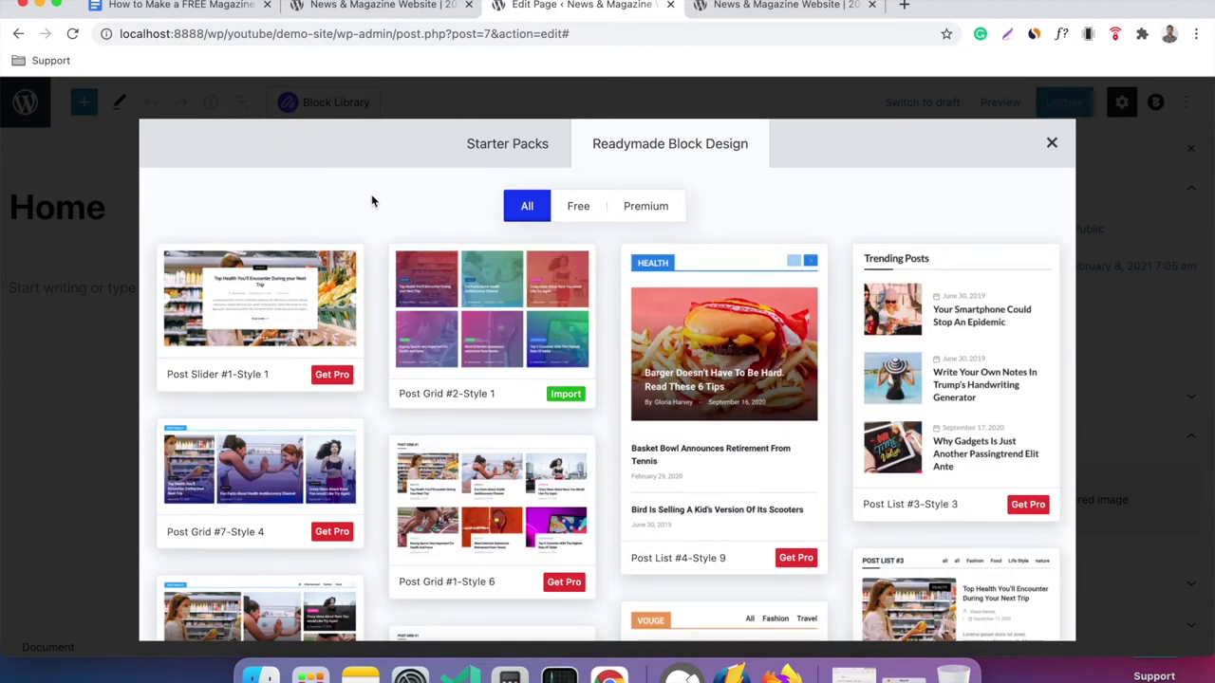
Toggle the Free and Premium filters on the readymade block designs.
click(577, 214)
click(619, 218)
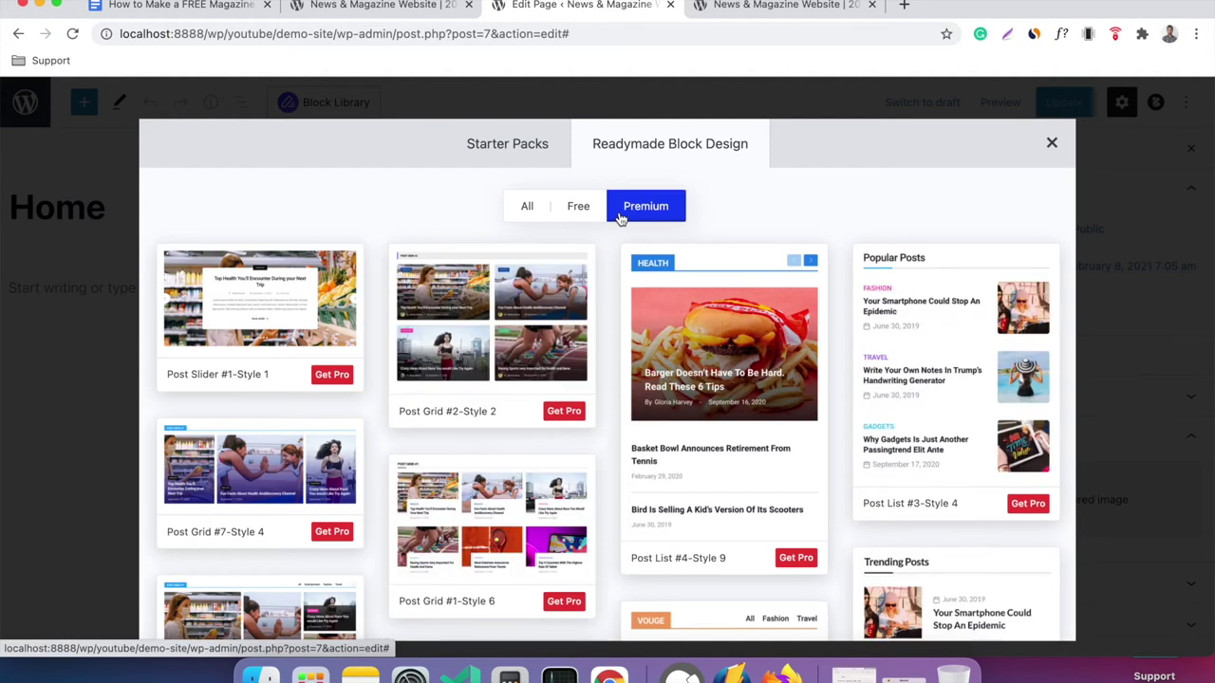
click(581, 211)
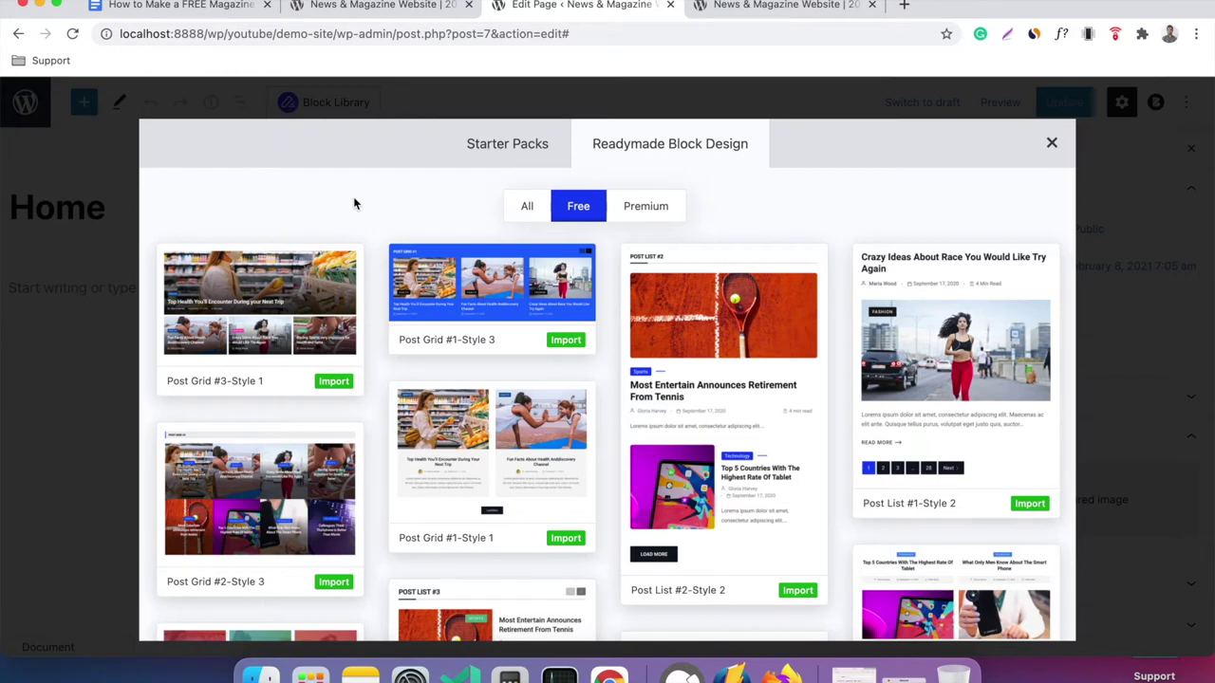
Show the free starter packs and import Magazine 2 into the Home page.
click(525, 152)
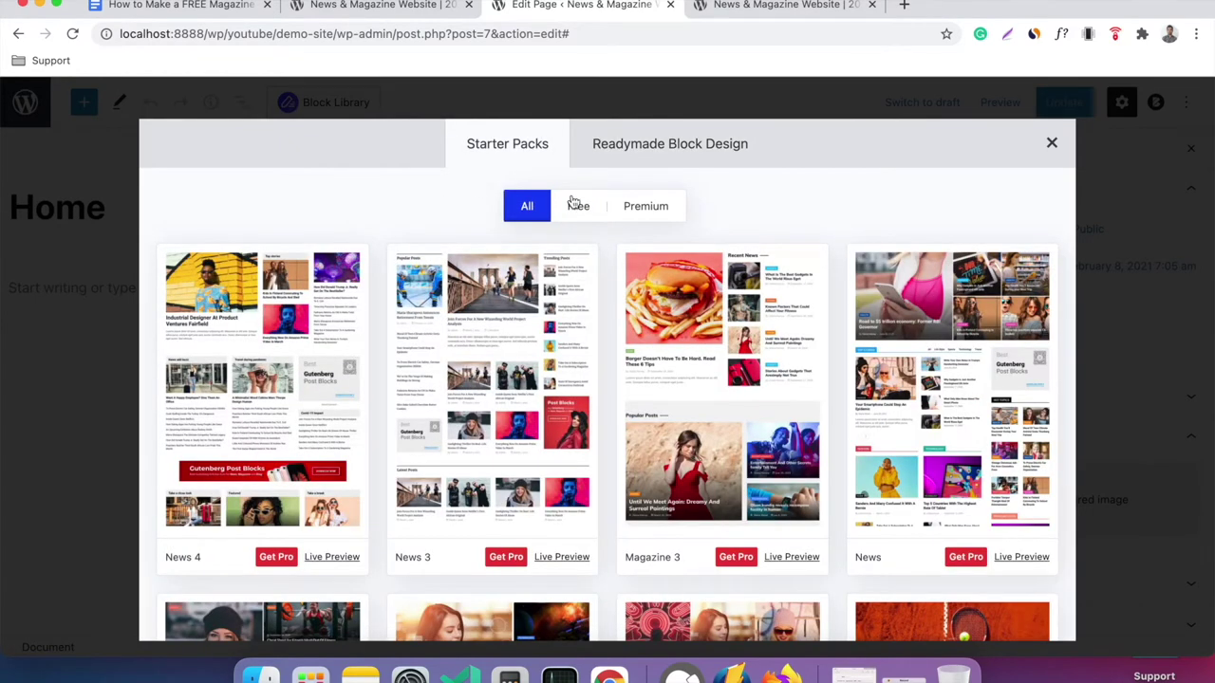
click(576, 206)
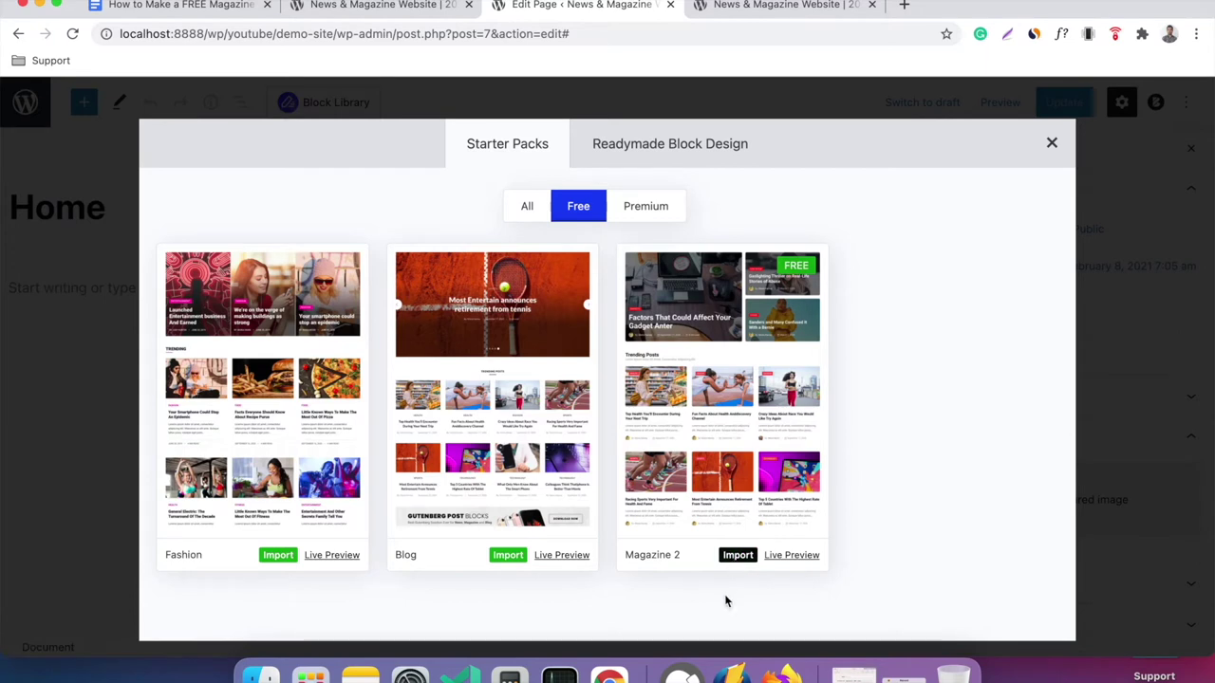
click(737, 559)
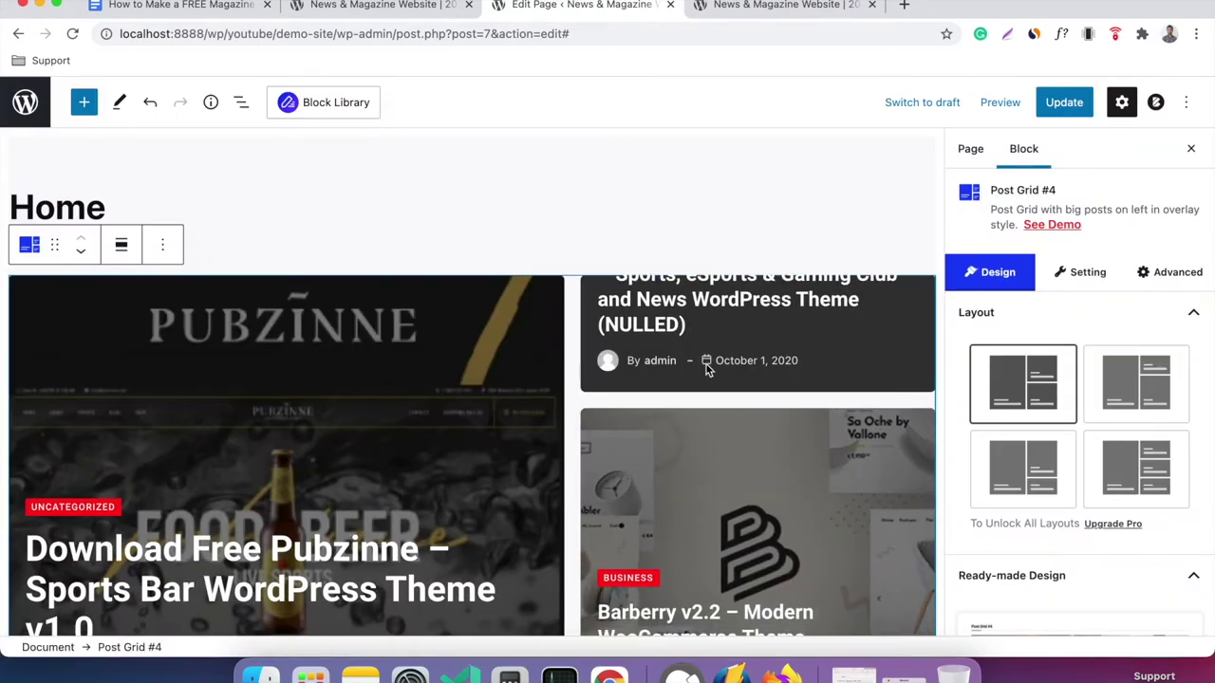
Review the imported Trending Posts and Latest Stories sections, then update the Home page.
scroll(599, 185, down, 5)
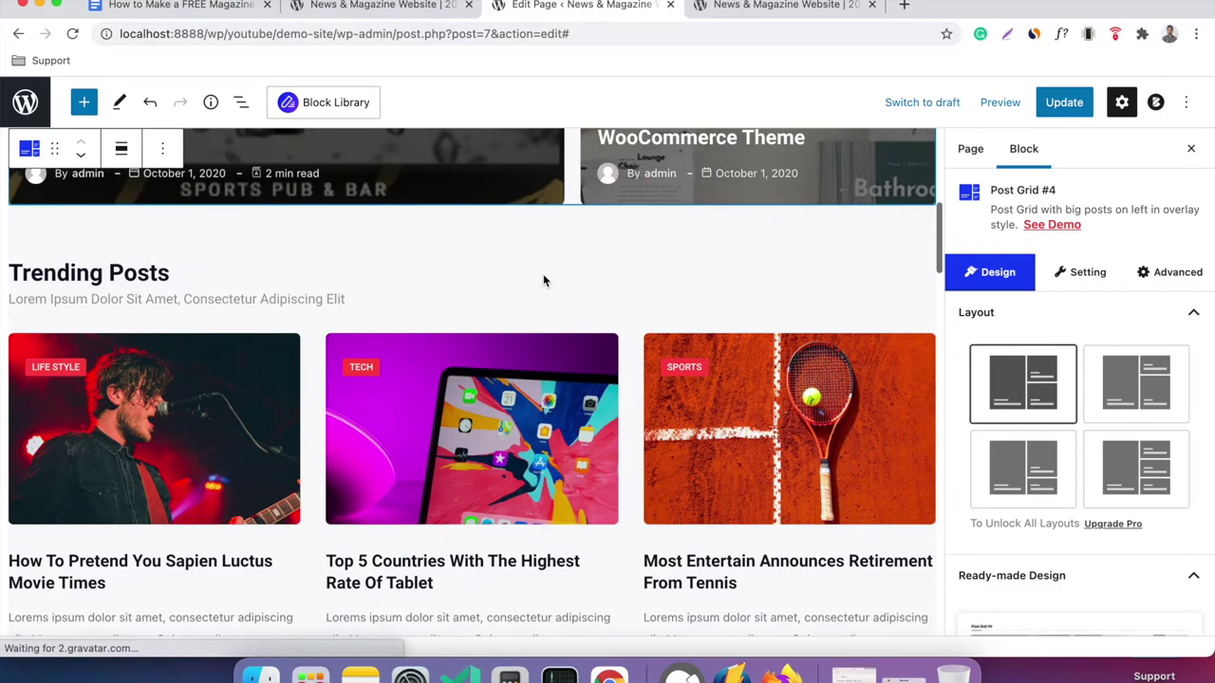
scroll(543, 273, down, 4)
scroll(544, 278, down, 7)
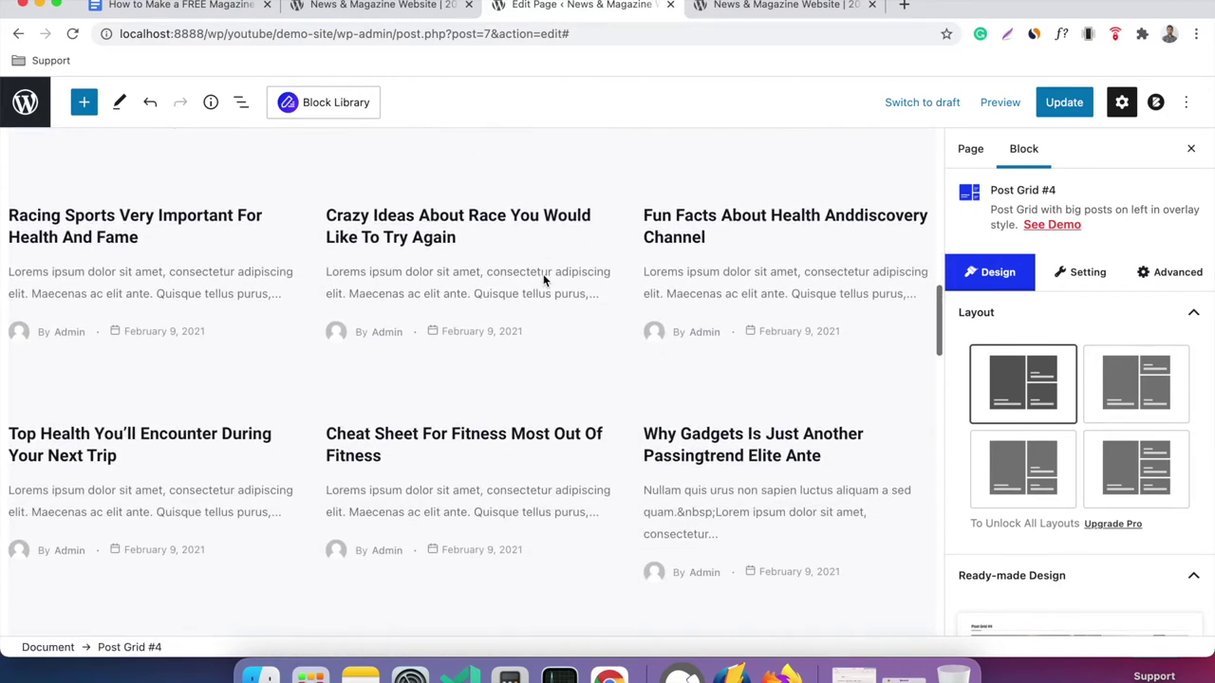
scroll(544, 280, down, 7)
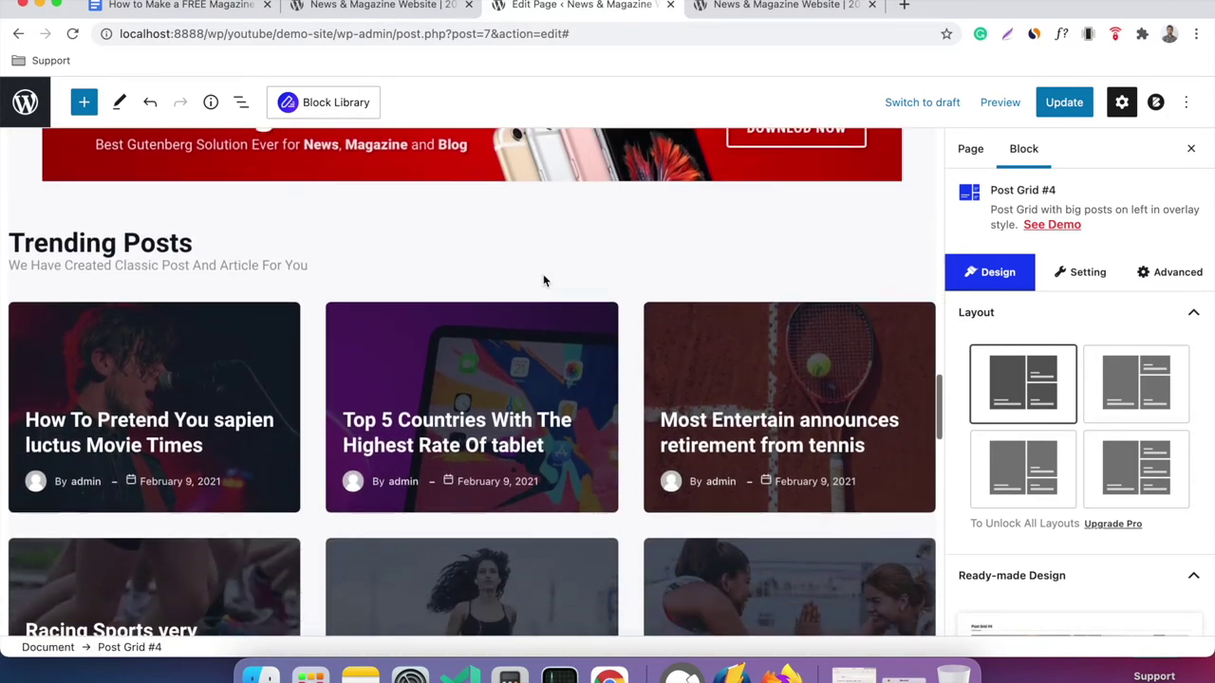
scroll(544, 280, down, 5)
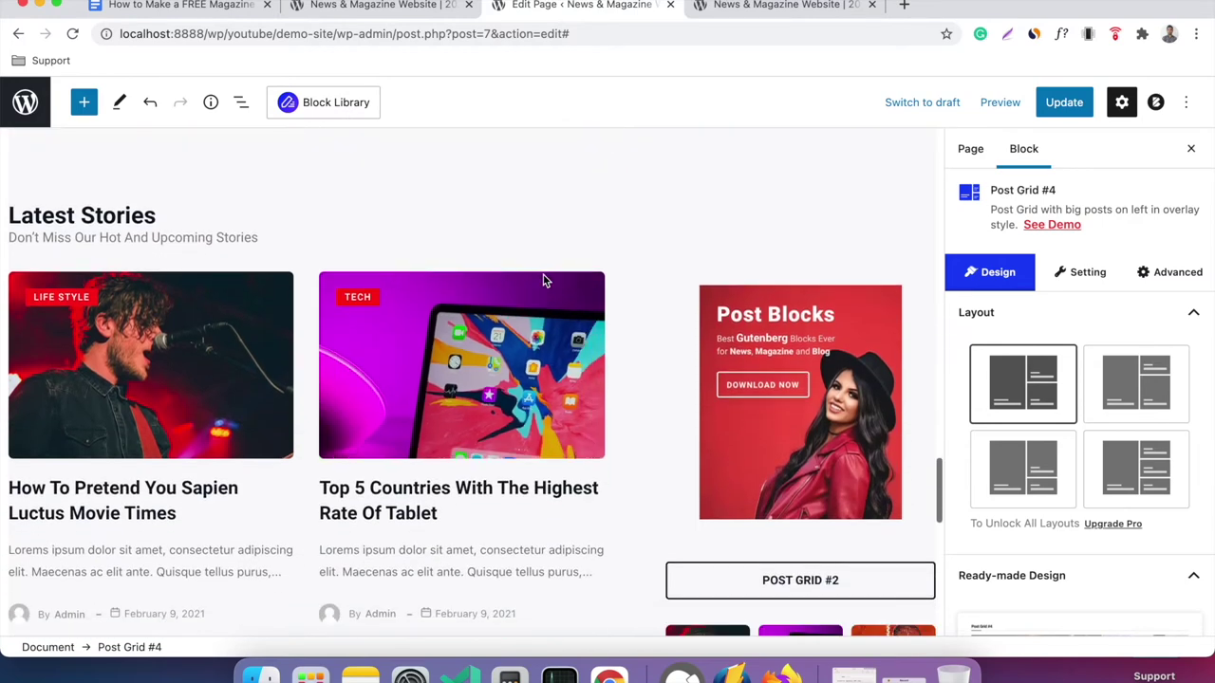
scroll(543, 280, down, 3)
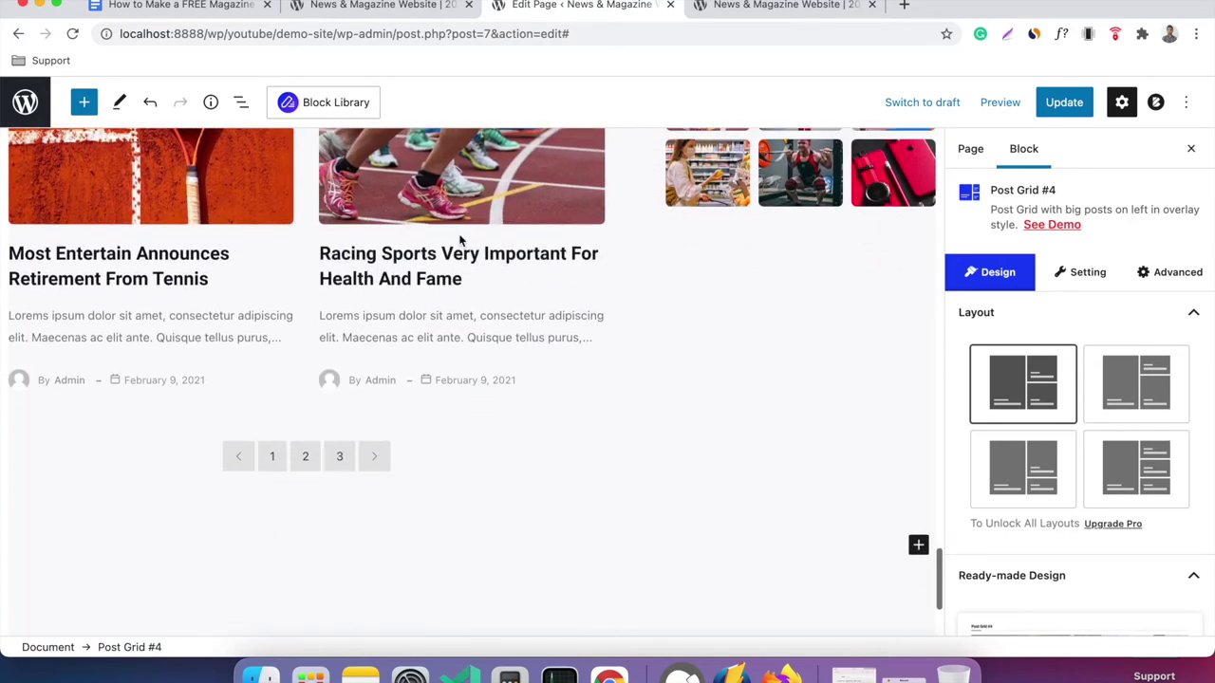
click(1059, 108)
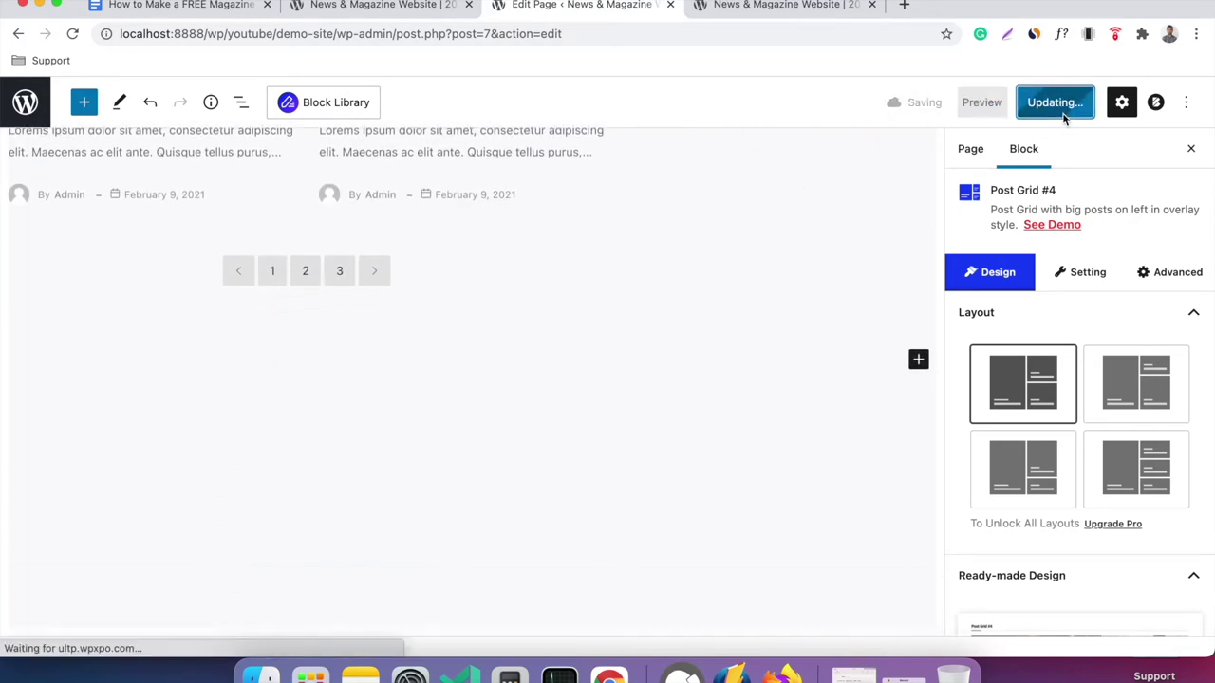
click(755, 10)
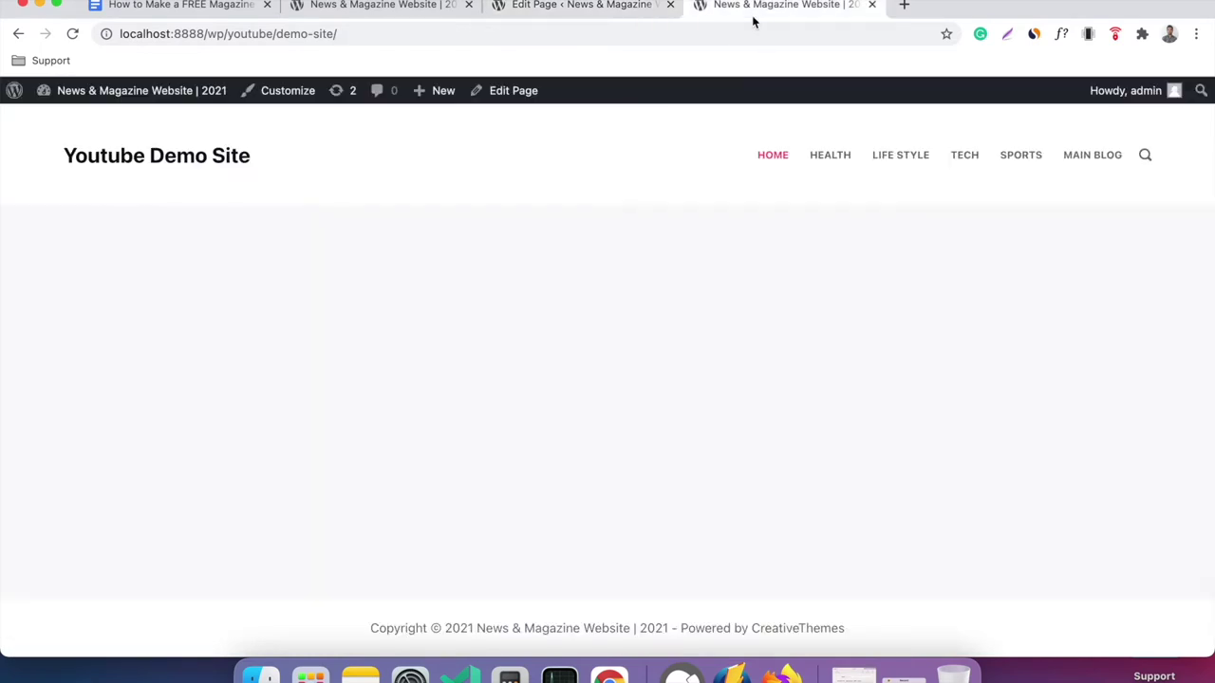
right_click(658, 268)
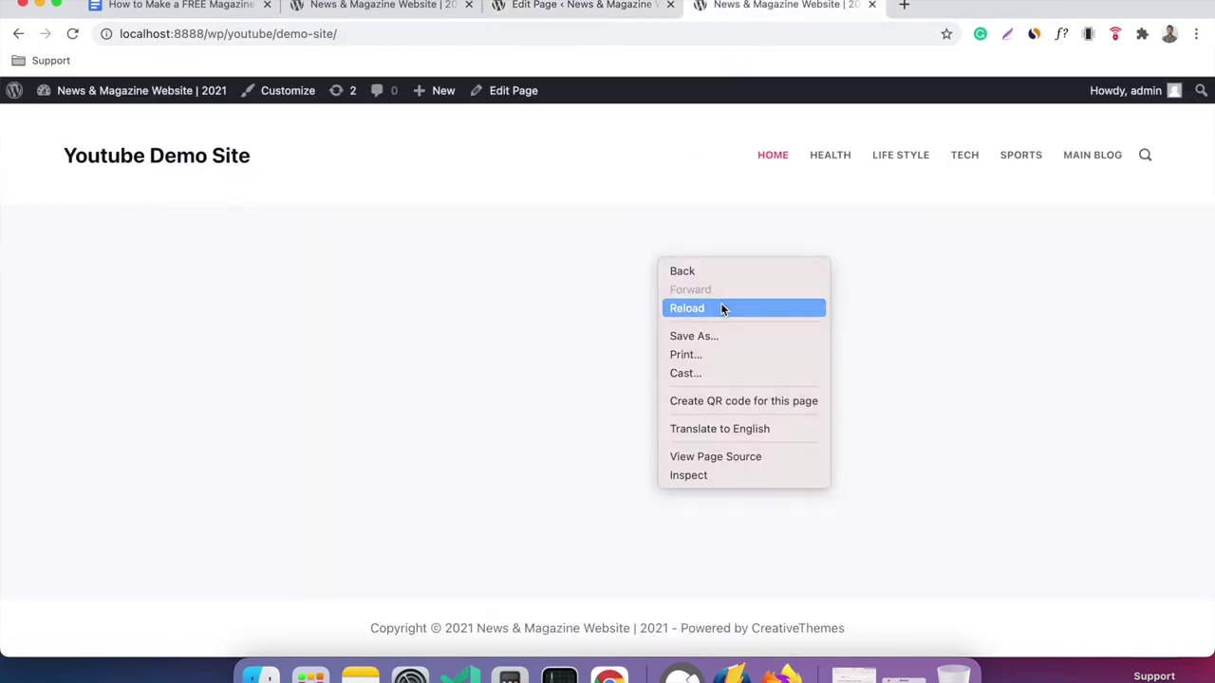
click(721, 307)
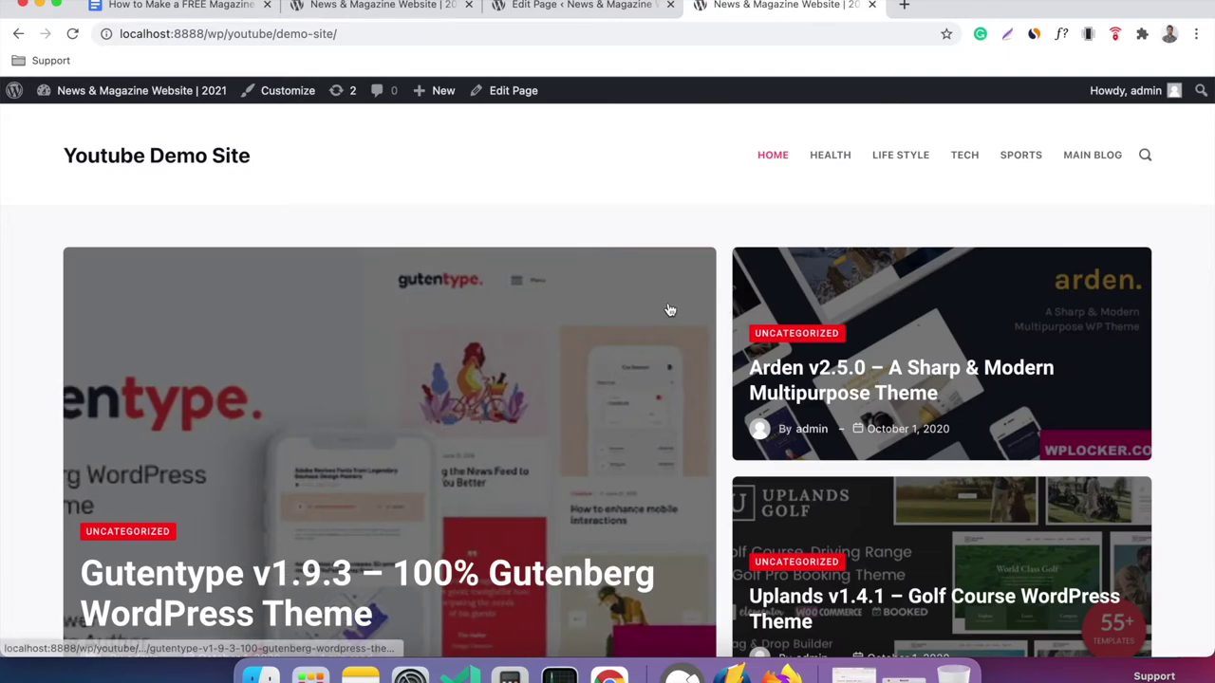
scroll(669, 311, down, 2)
scroll(669, 310, down, 5)
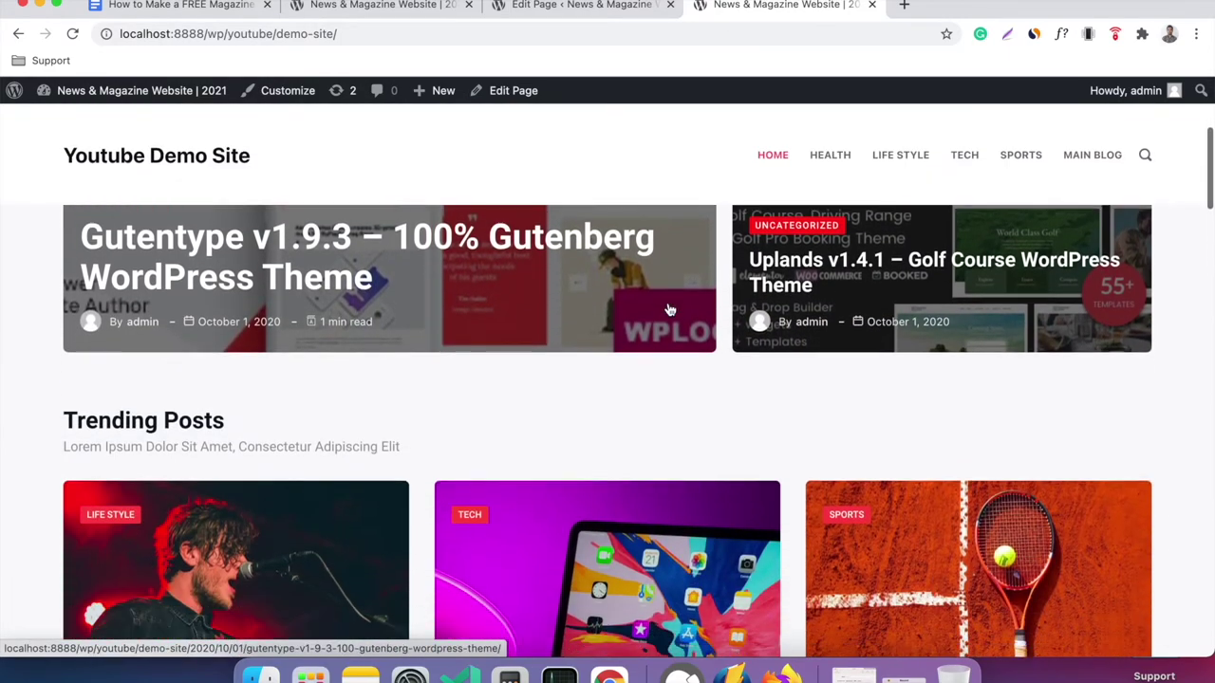
scroll(597, 328, down, 10)
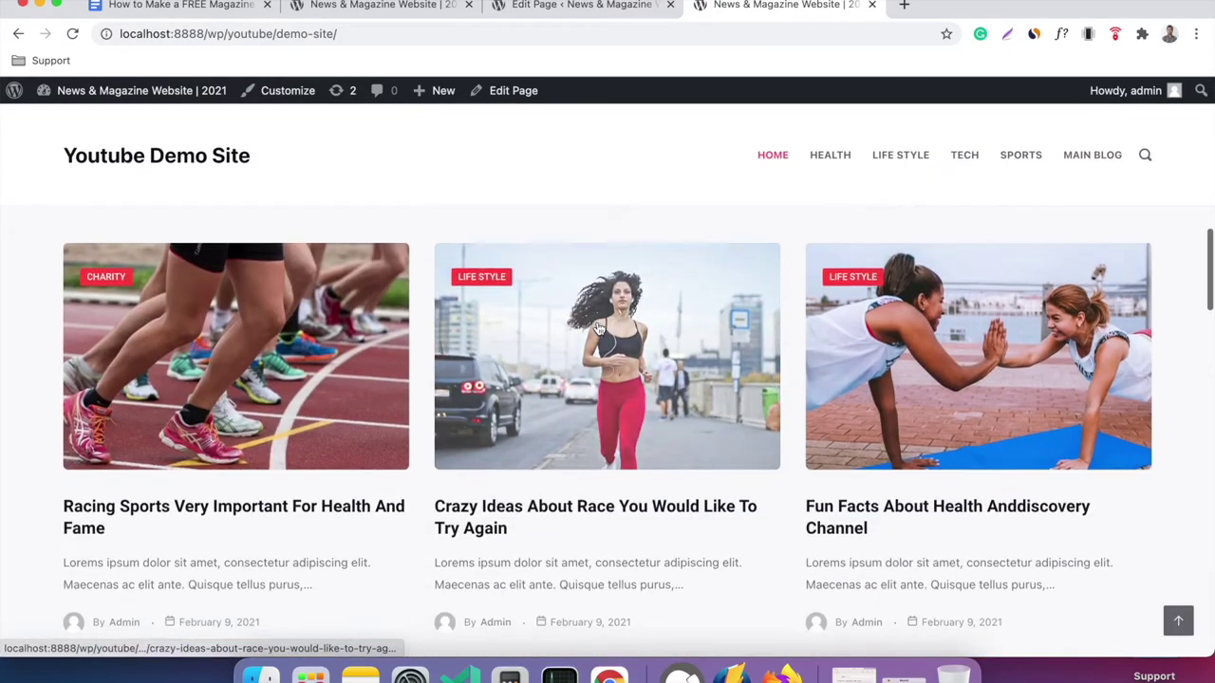
scroll(598, 328, down, 10)
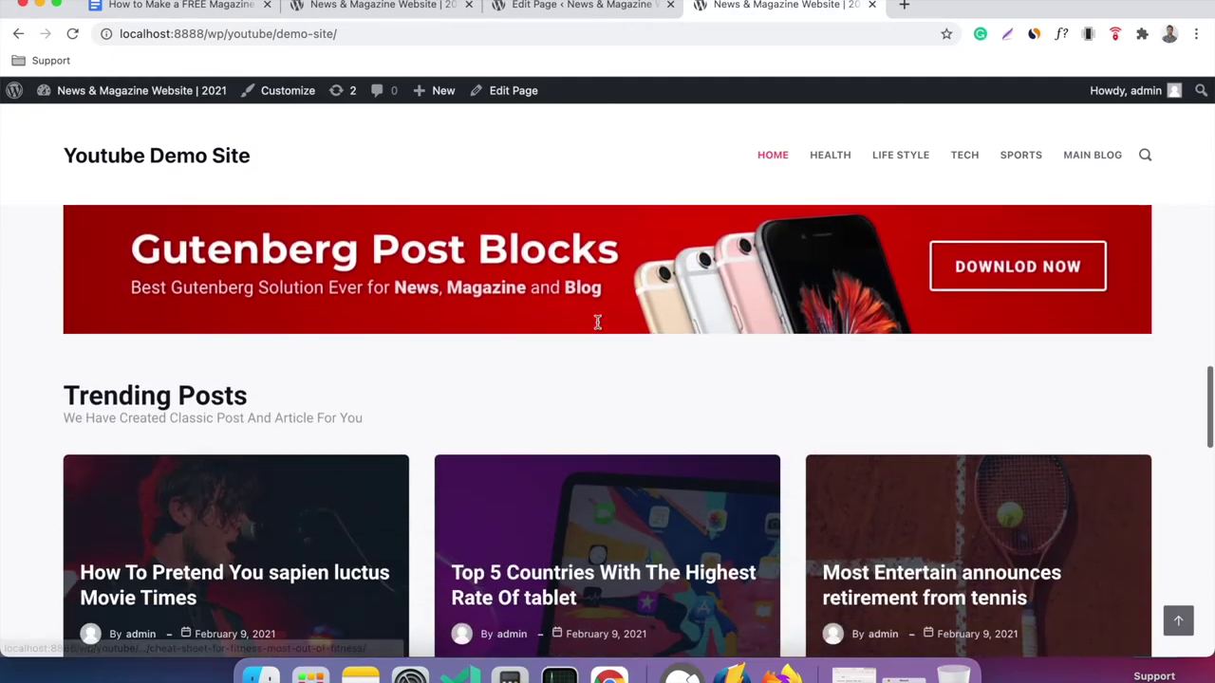
scroll(598, 328, down, 10)
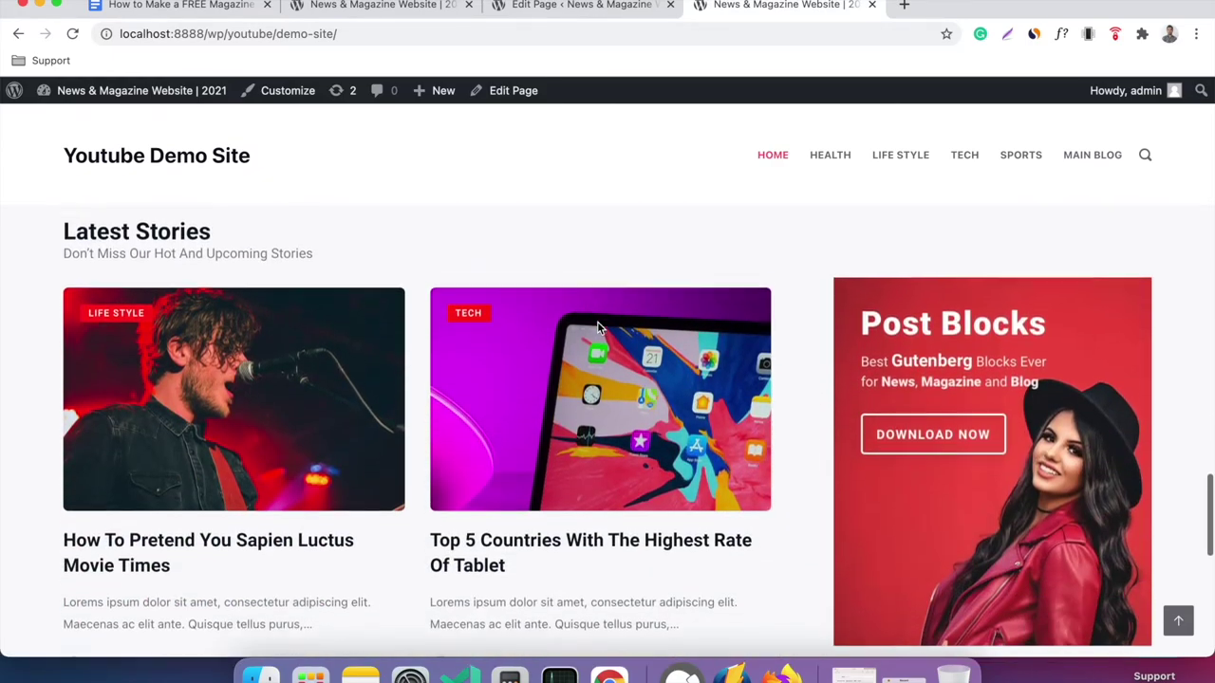
scroll(598, 329, down, 5)
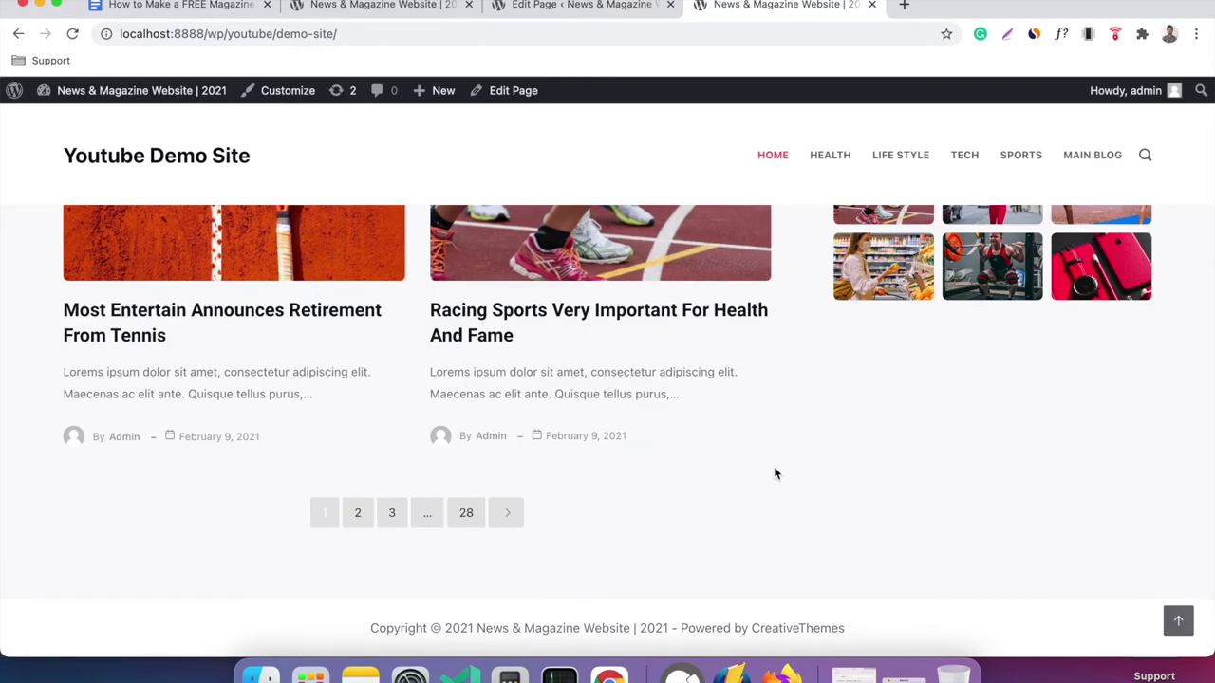
scroll(774, 472, up, 10)
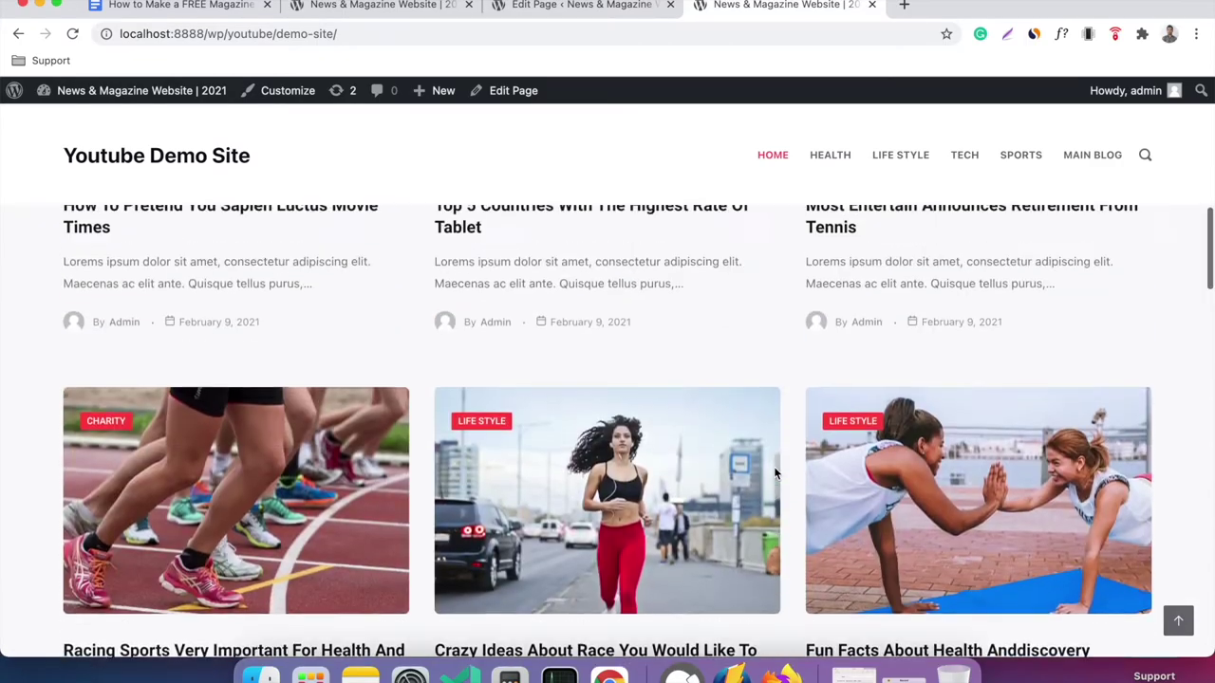
scroll(775, 472, up, 10)
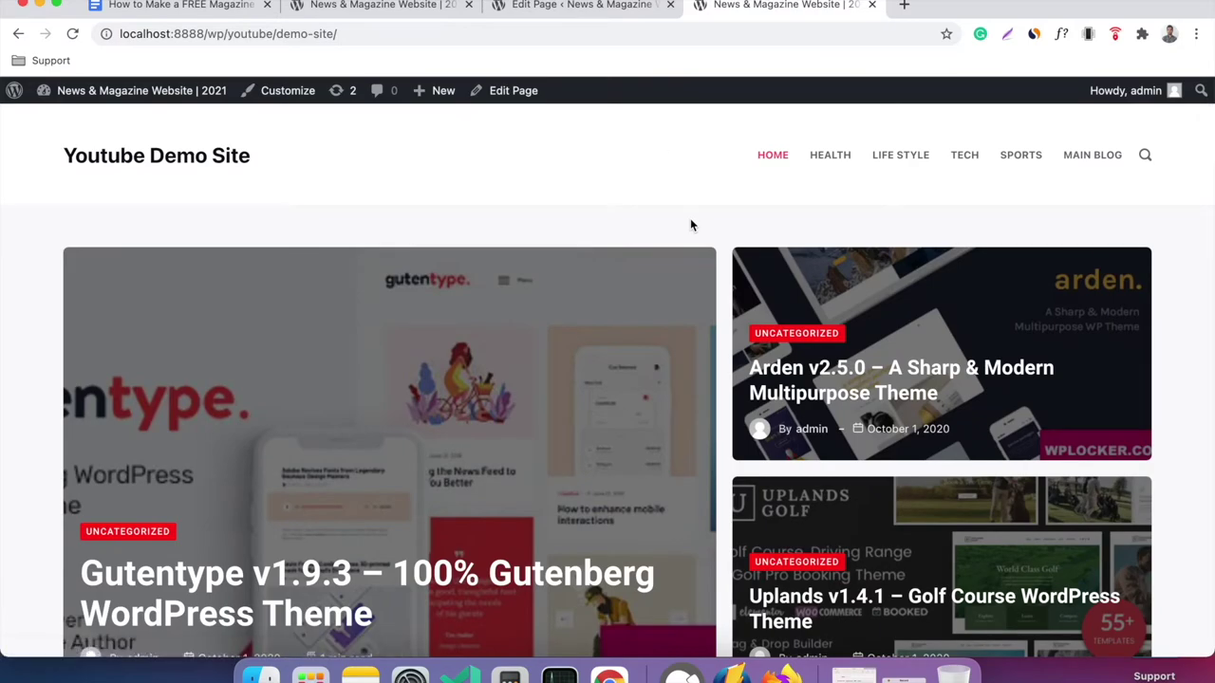
click(610, 8)
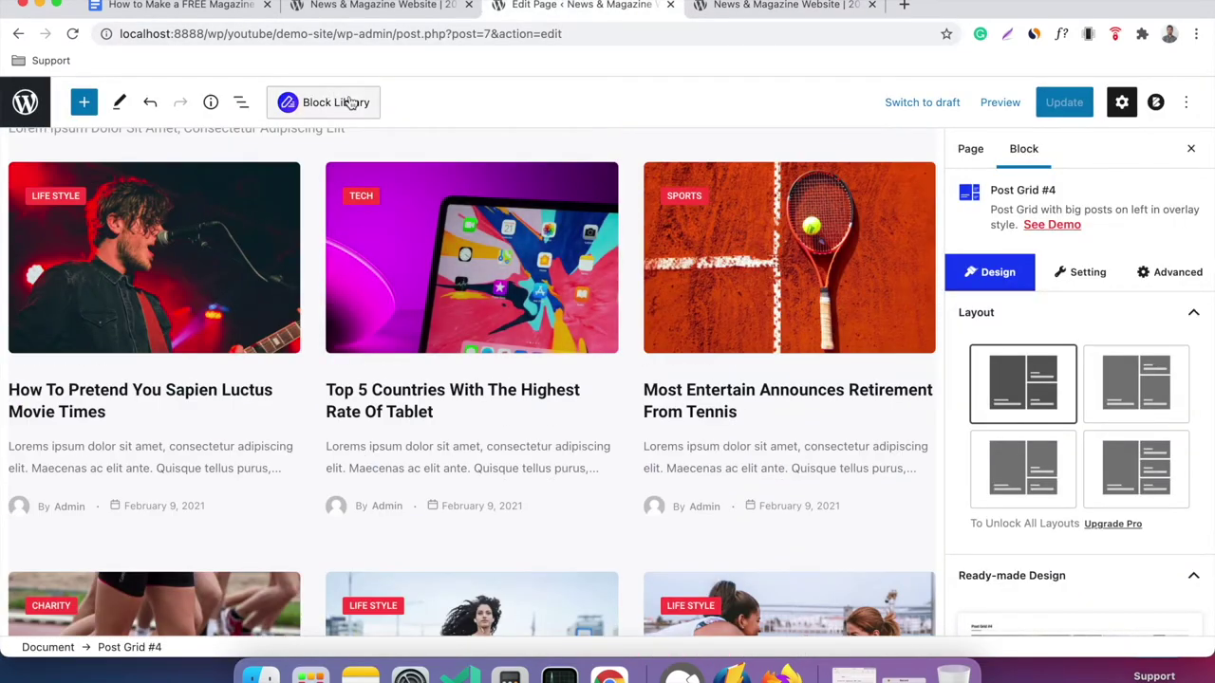
click(351, 103)
click(623, 145)
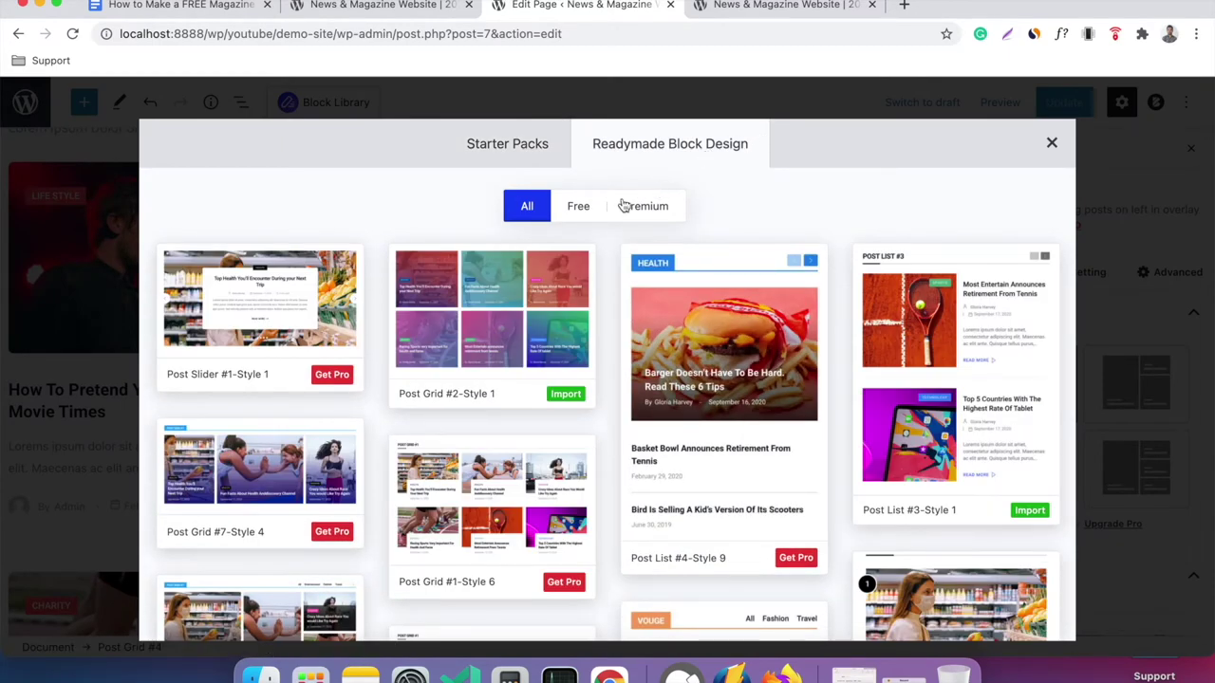
click(580, 209)
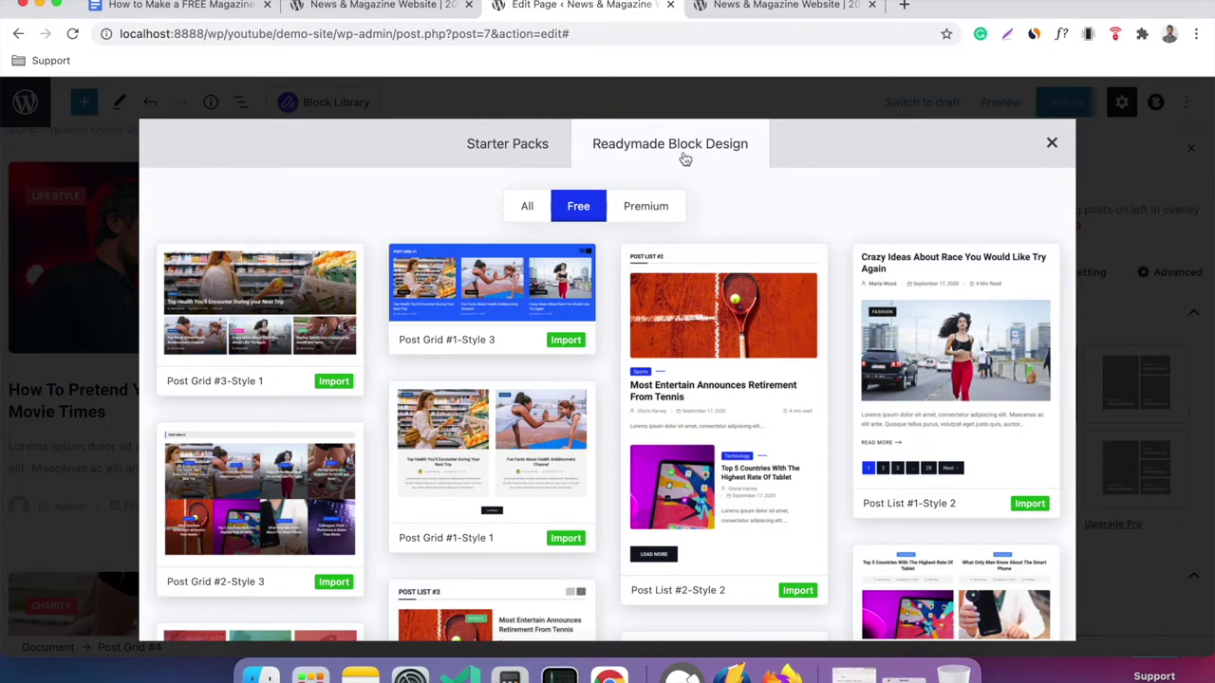
click(1052, 145)
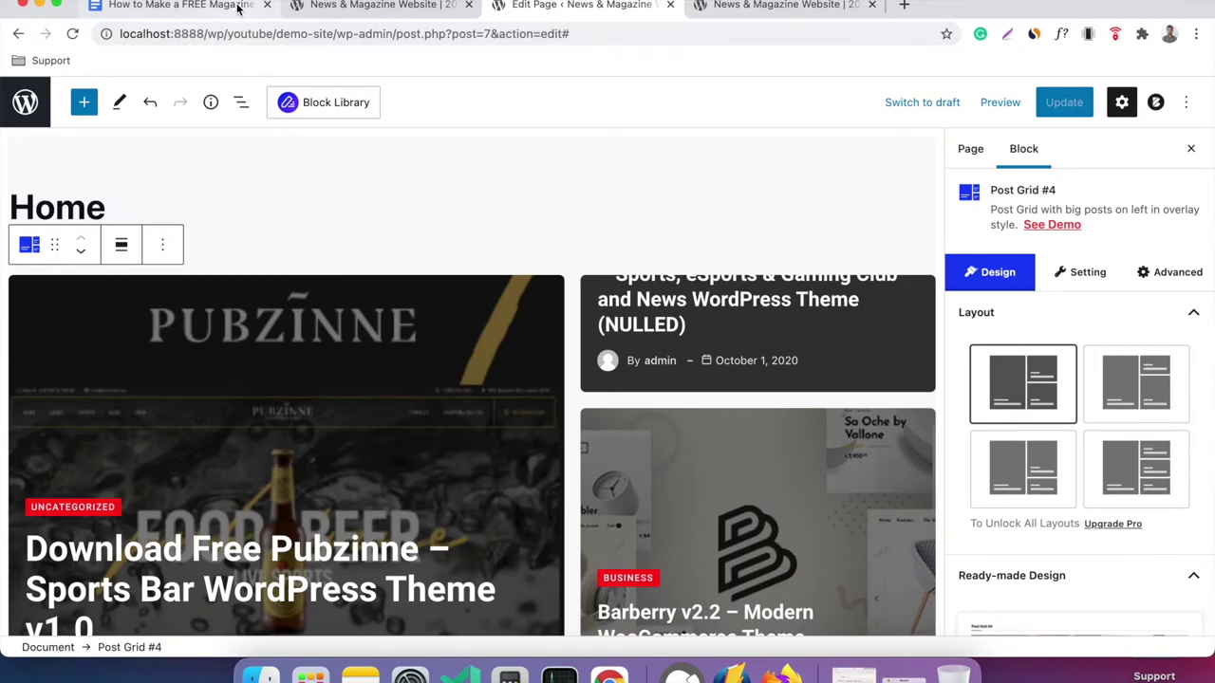
click(181, 6)
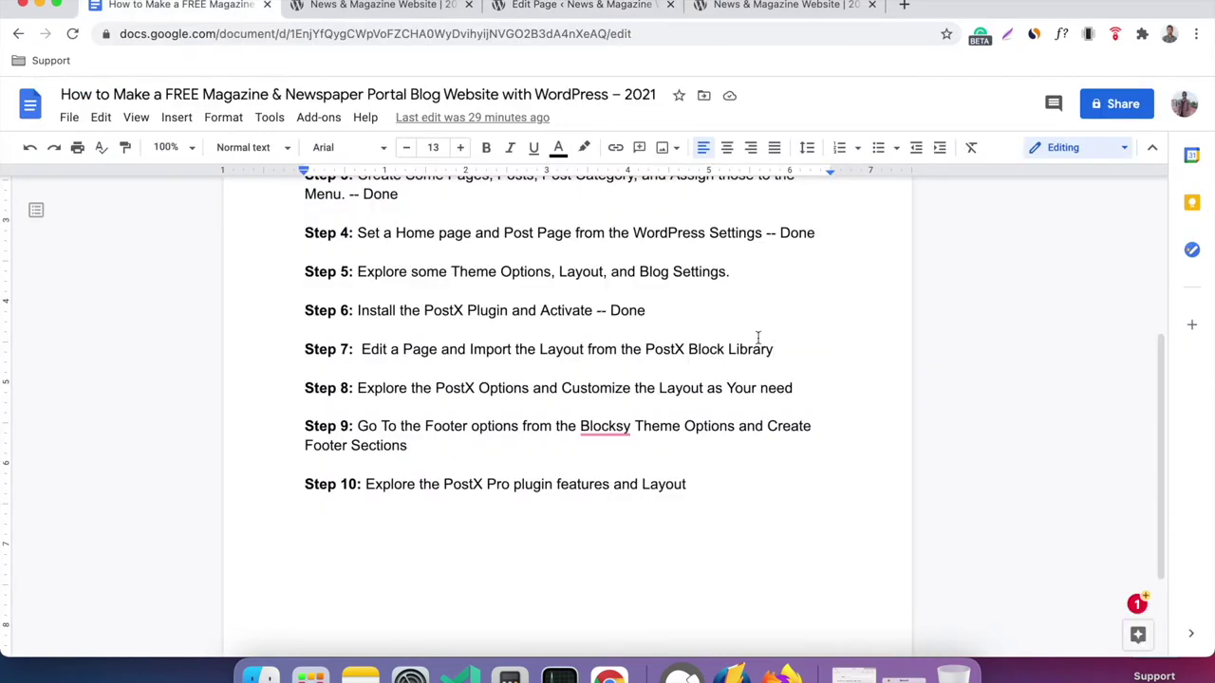
Append ' - Done' to Step 7 in the outline and return to the WordPress editor.
text(- Done)
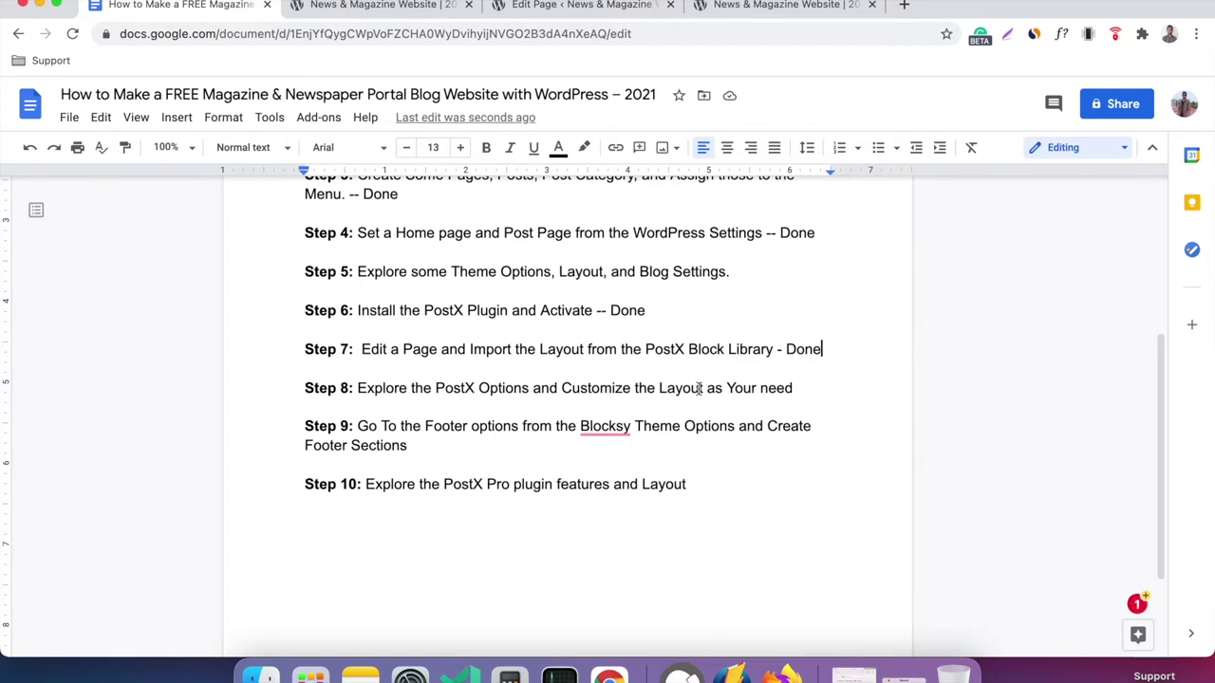
click(556, 8)
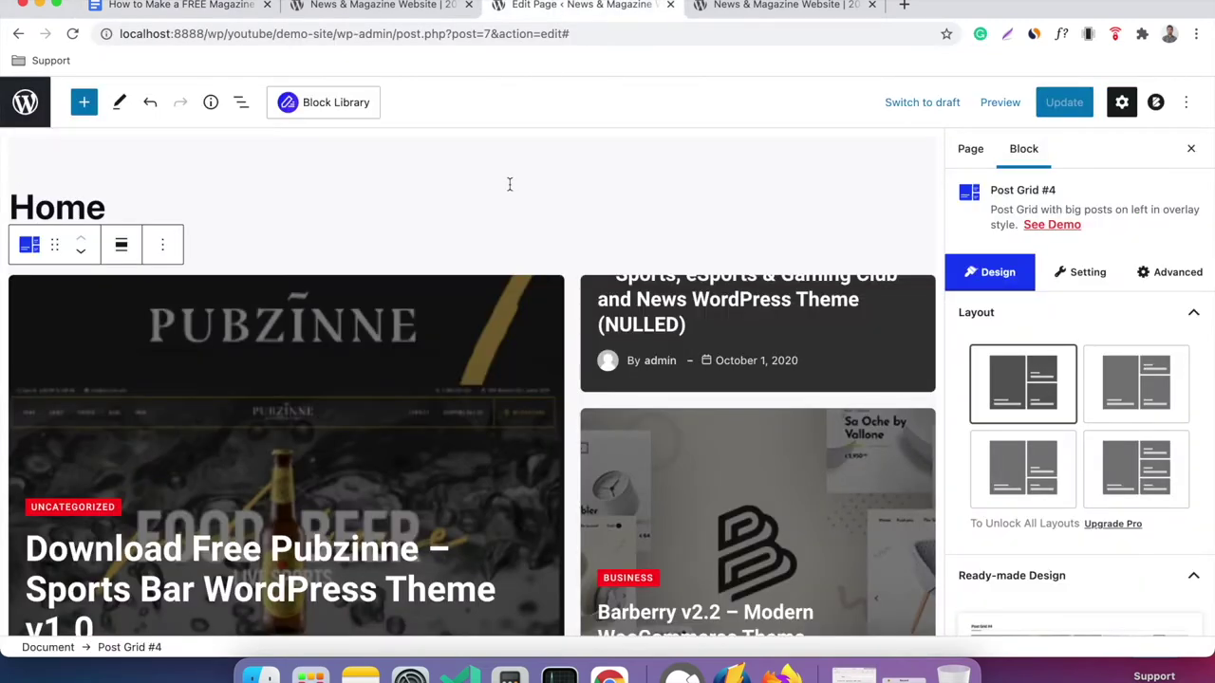
scroll(510, 184, down, 3)
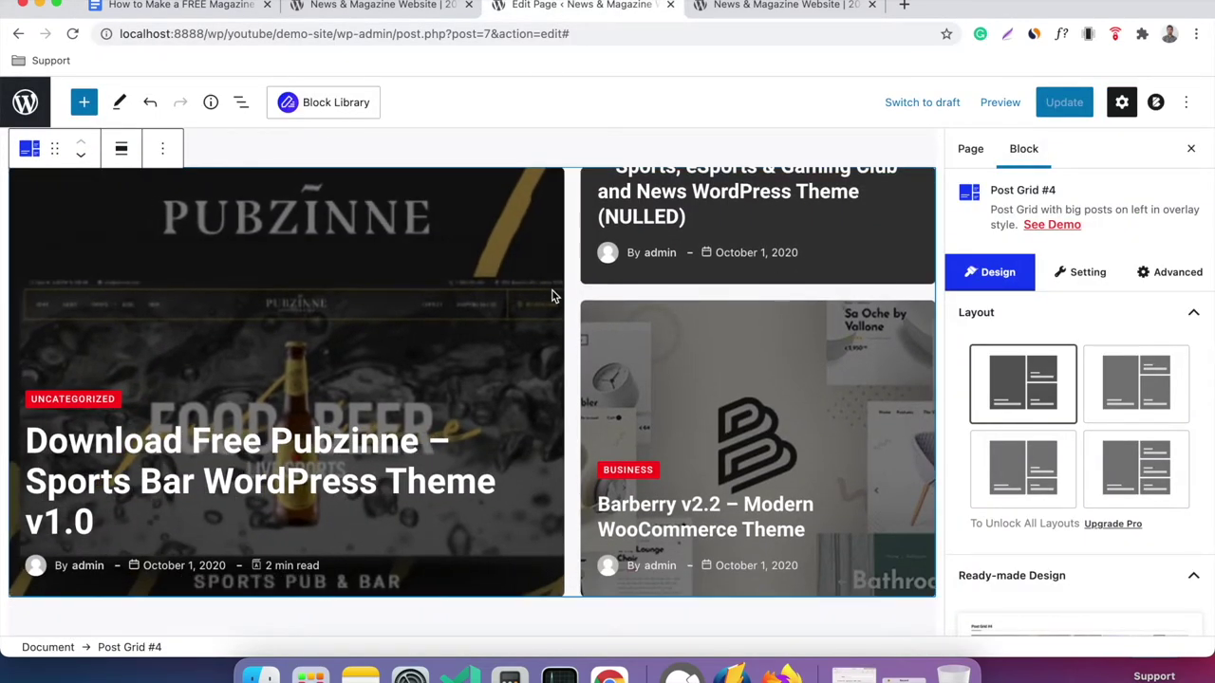
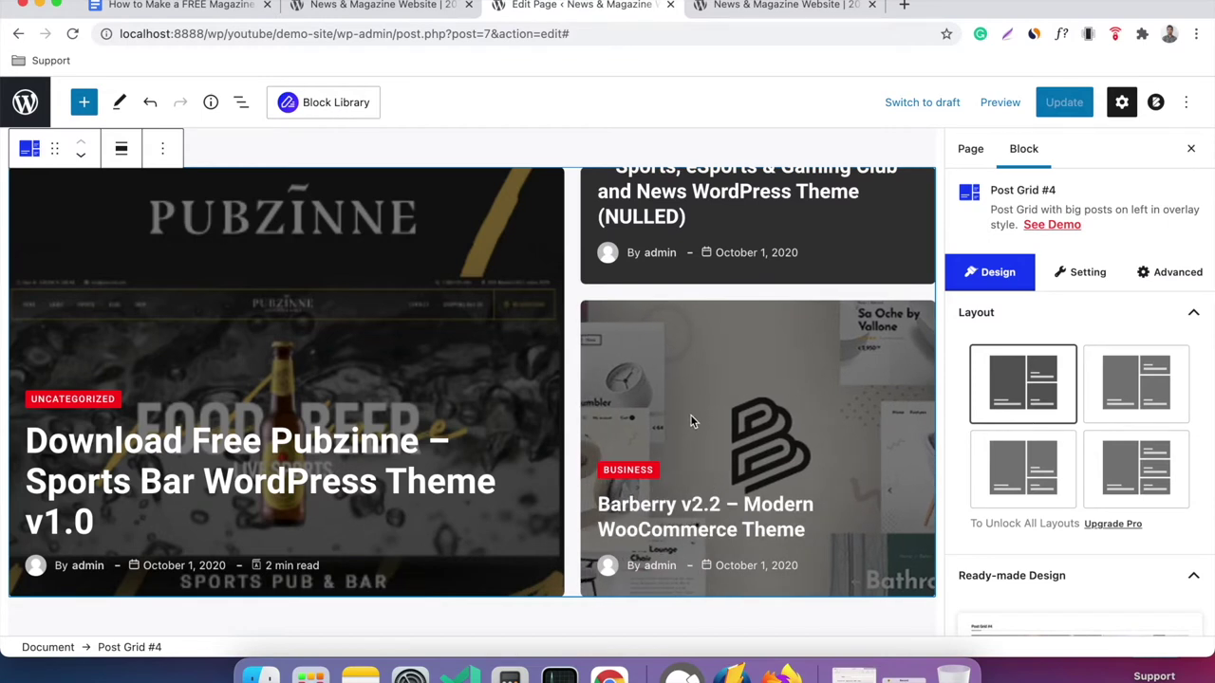
Select the Post Grid #4 block on the Home page and show its Setting panel.
scroll(689, 416, up, 2)
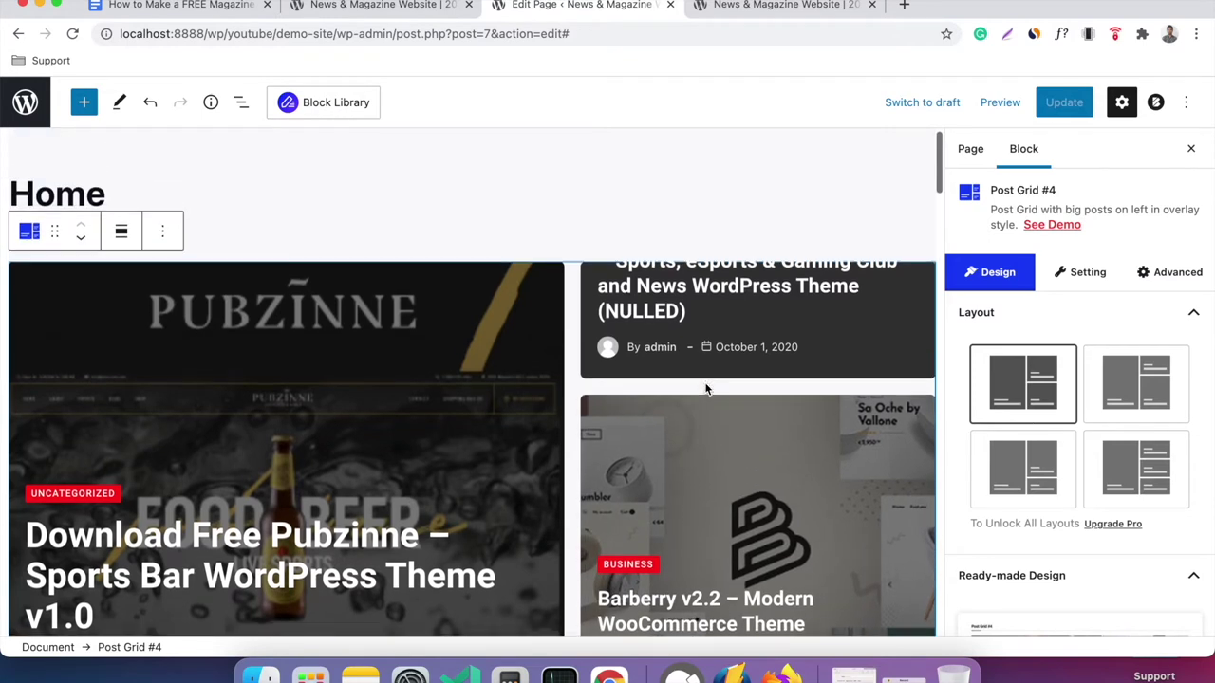
scroll(835, 394, down, 1)
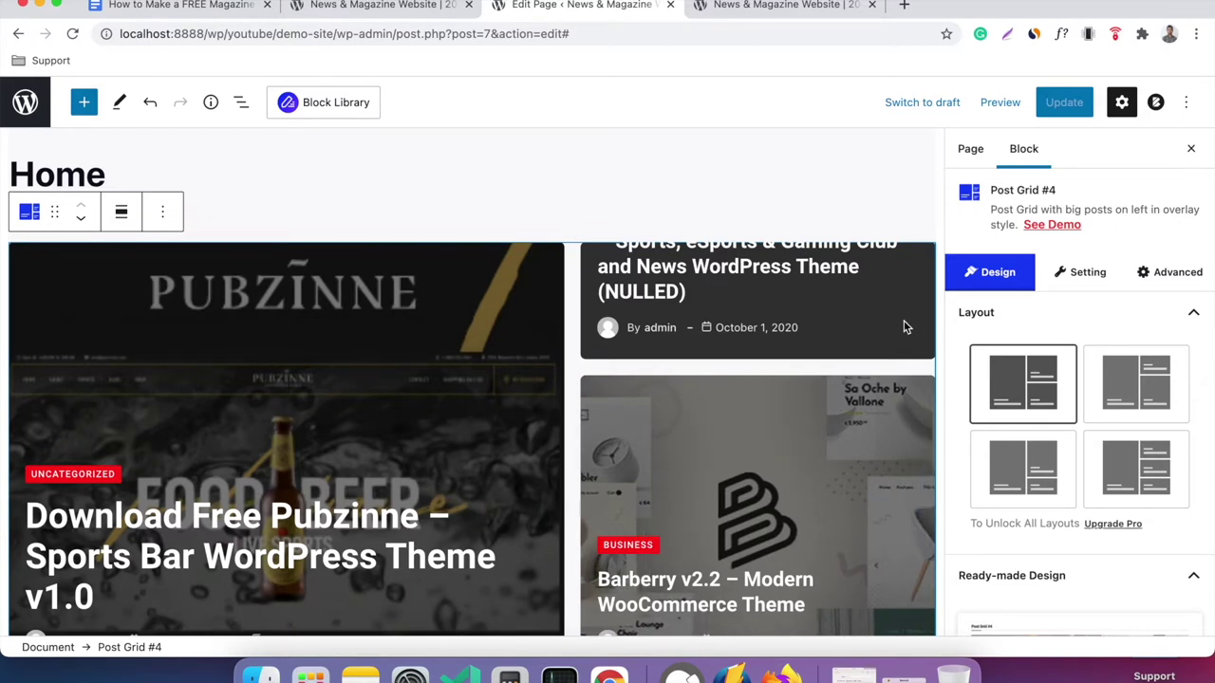
click(1093, 273)
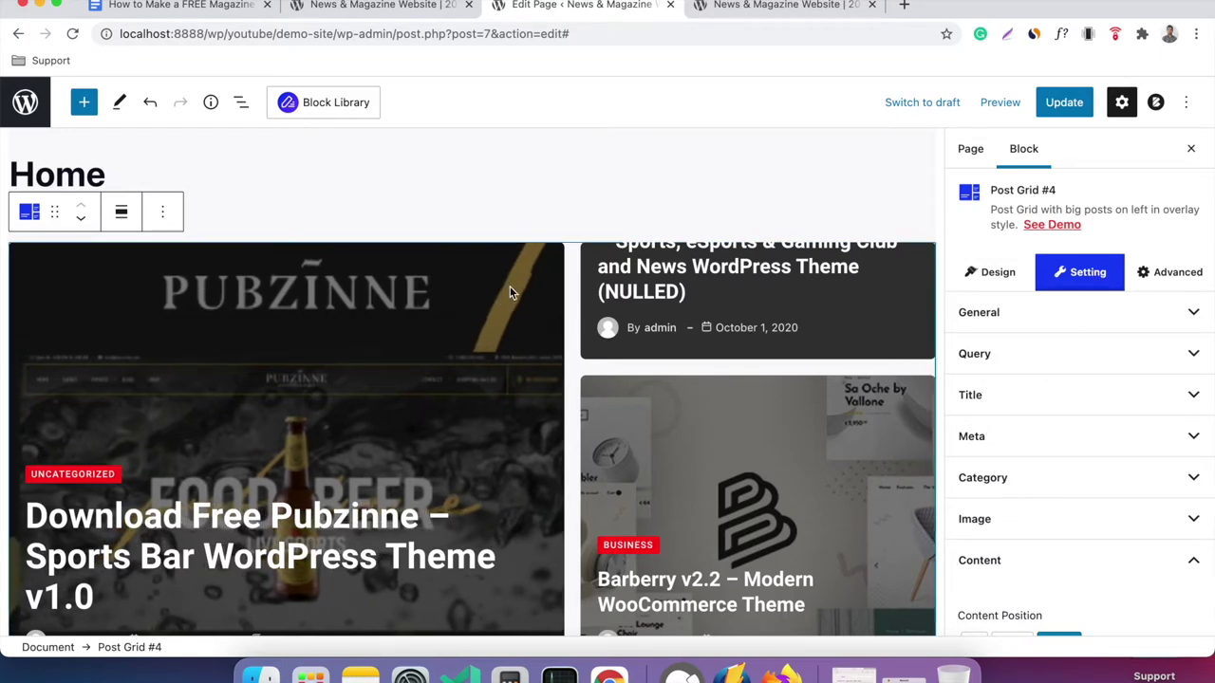
scroll(508, 286, down, 1)
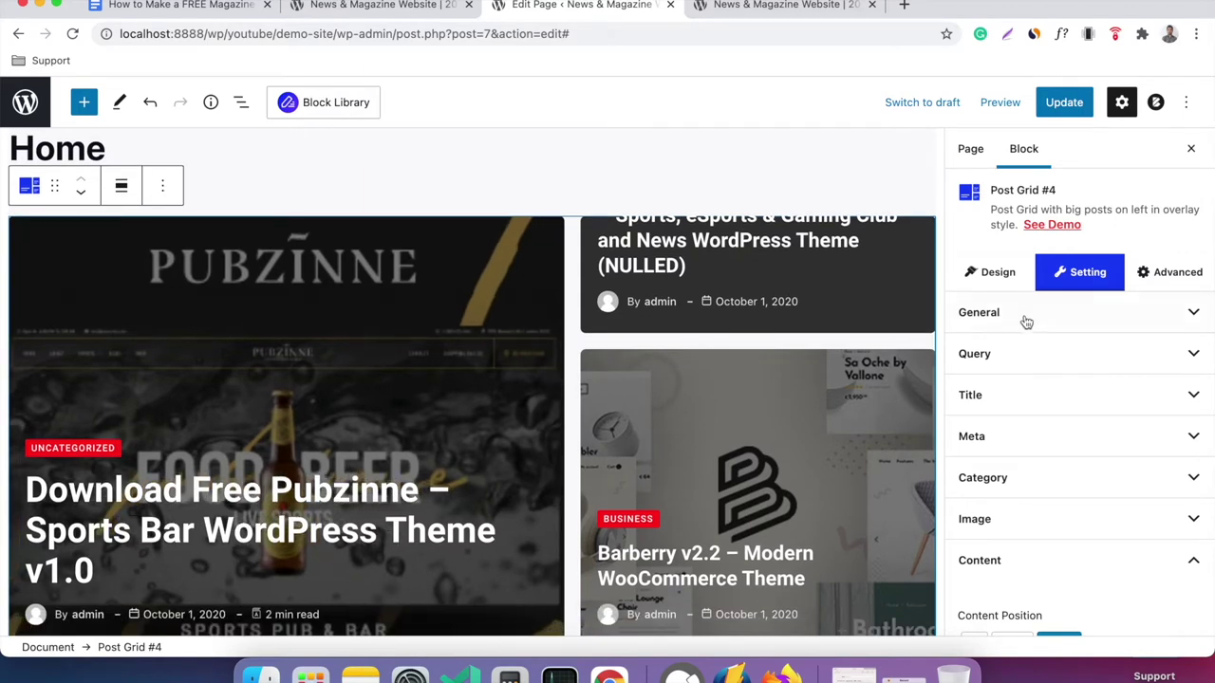
Expand General and set the grid Gap to 21 and Height to 434 px.
click(1073, 276)
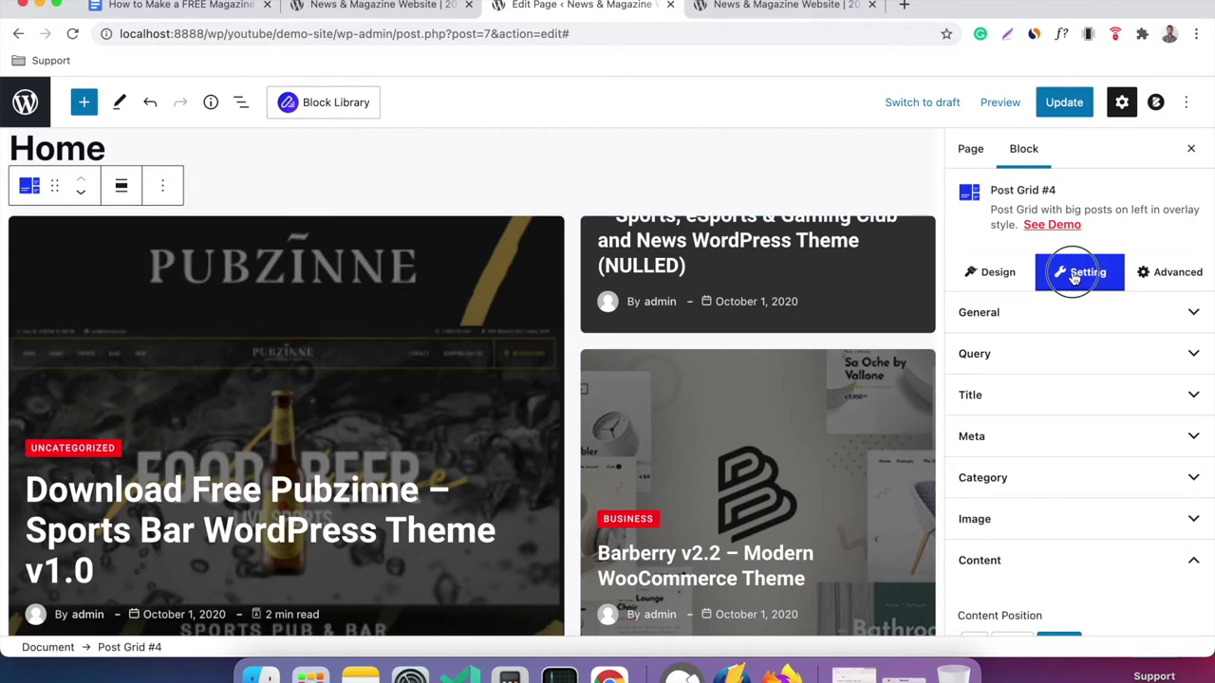
click(1077, 323)
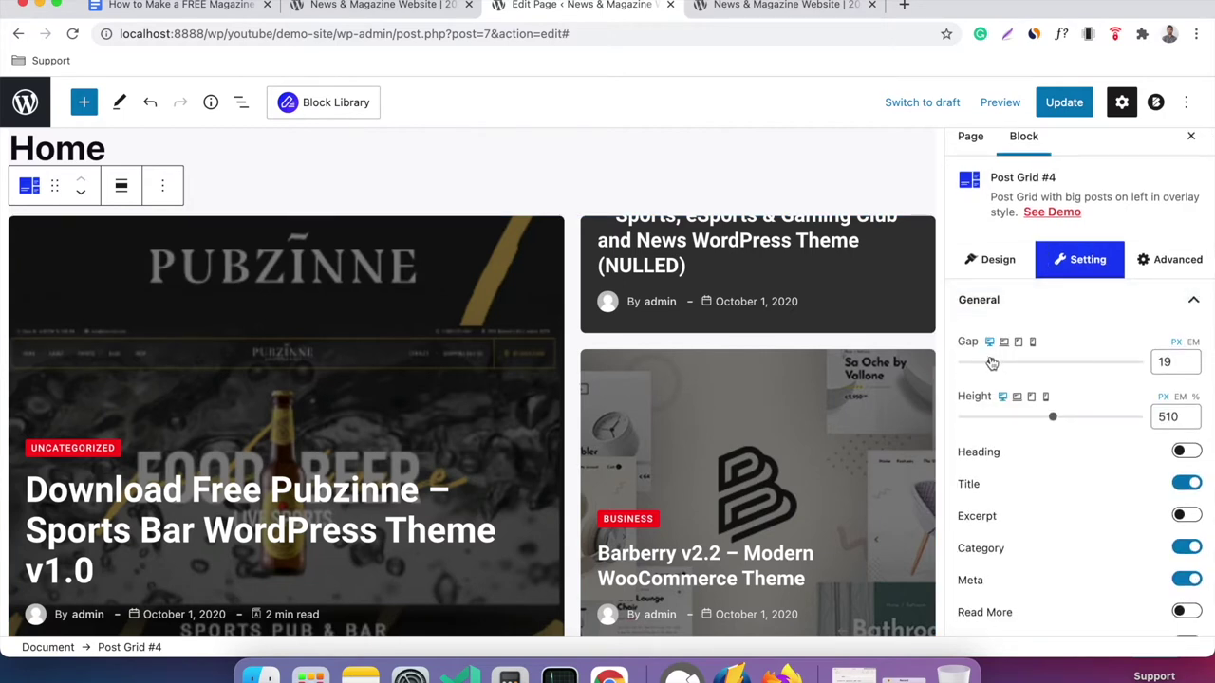
mouse_move(995, 365)
mouse_down()
mouse_move(1006, 362)
mouse_move(993, 362)
mouse_up()
mouse_move(1052, 415)
mouse_down()
mouse_move(1033, 414)
mouse_move(1041, 422)
mouse_up()
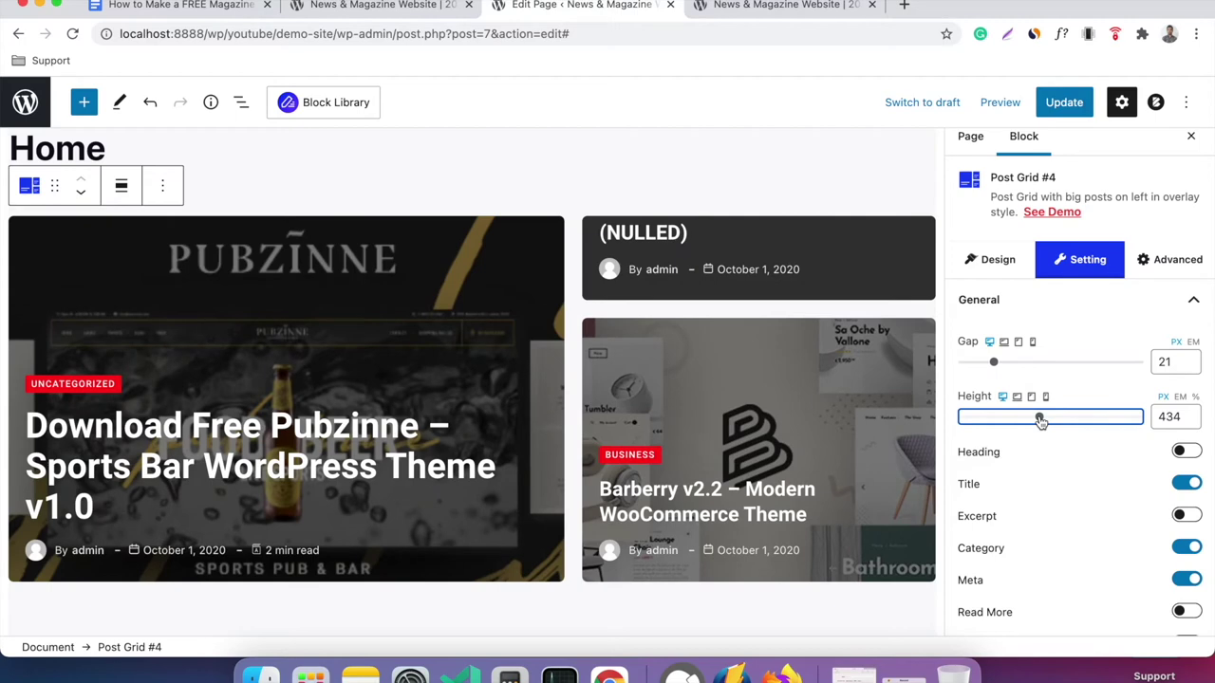
Enable the grid heading and retype it as 'THE HEADING'.
click(1182, 452)
click(1177, 452)
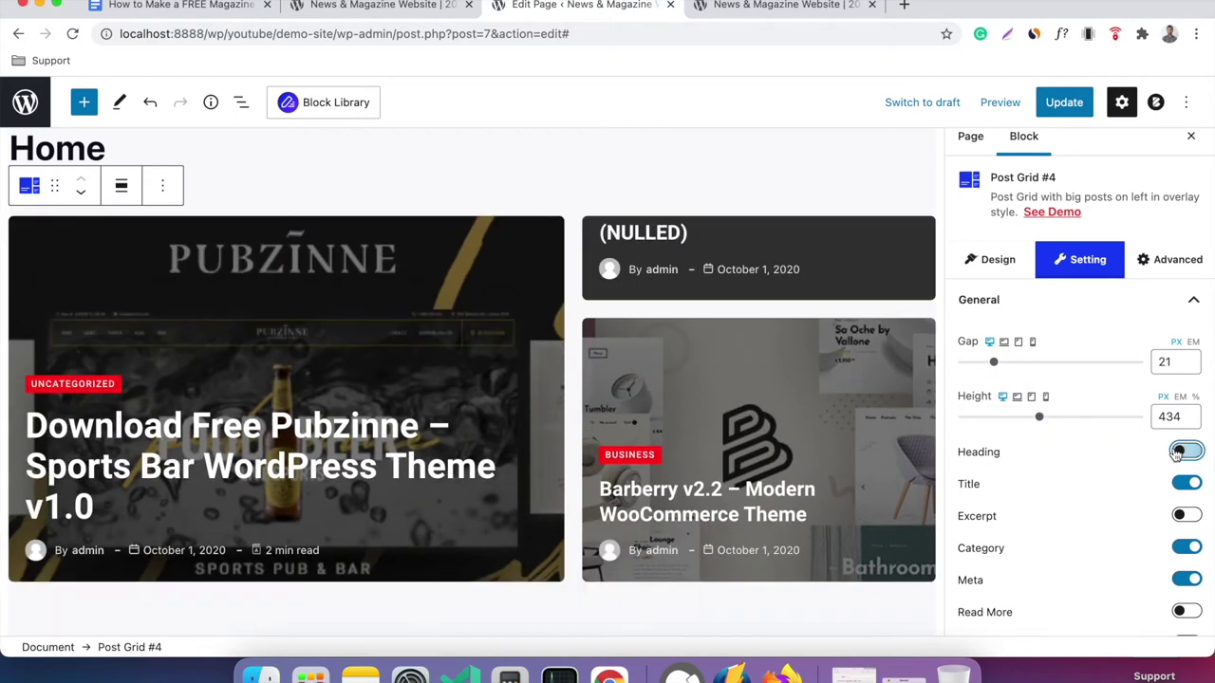
click(1176, 453)
click(1177, 453)
click(1177, 452)
click(93, 232)
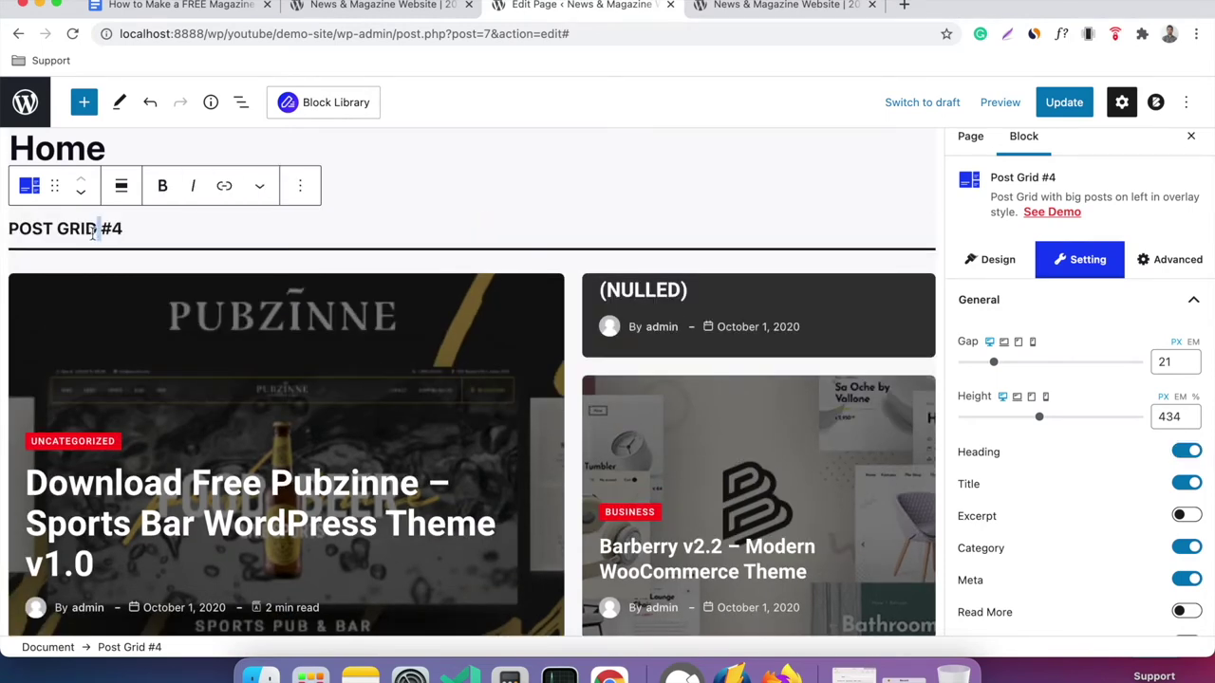
triple_click(92, 232)
text(TH)
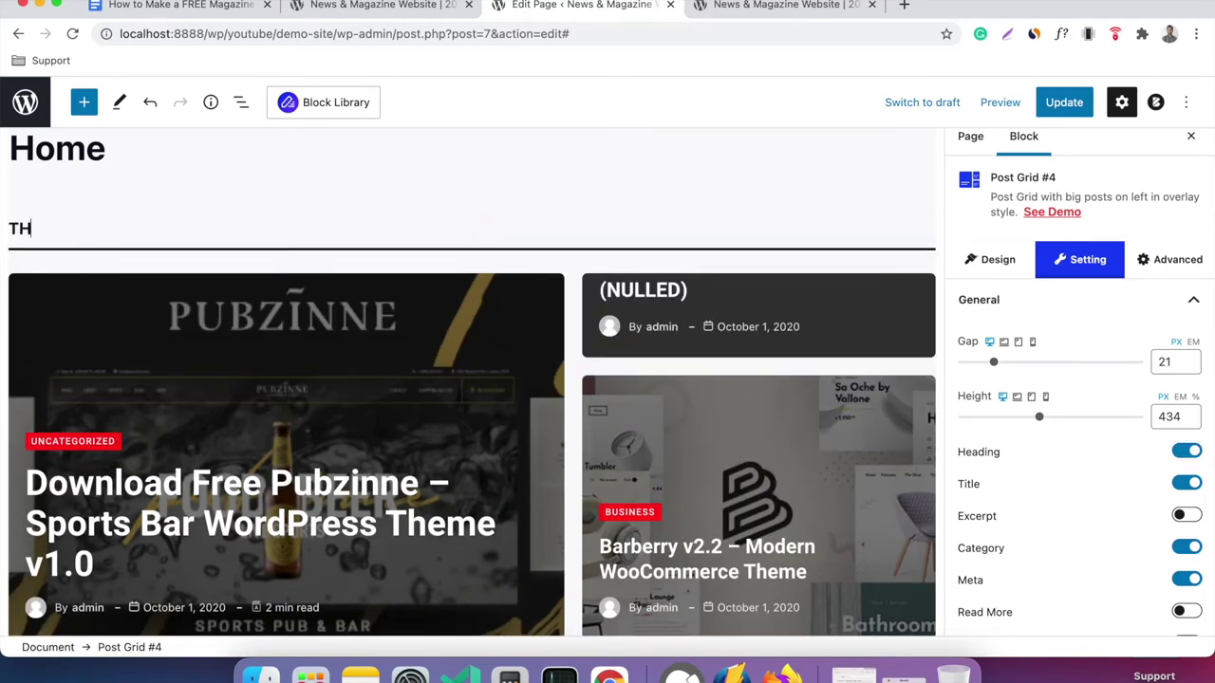
text(E HEADING)
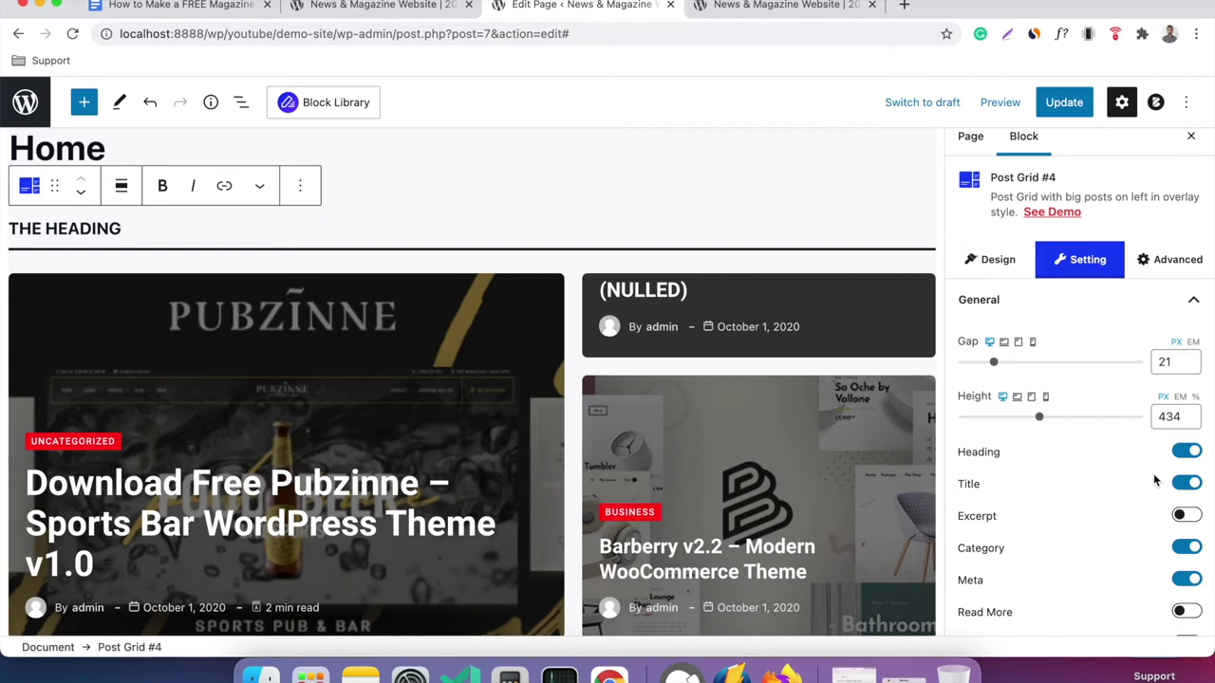
Test the Title and Pagination toggles, keeping titles shown and pagination off.
click(1187, 484)
click(1186, 484)
click(1186, 483)
click(1186, 484)
scroll(1138, 463, down, 5)
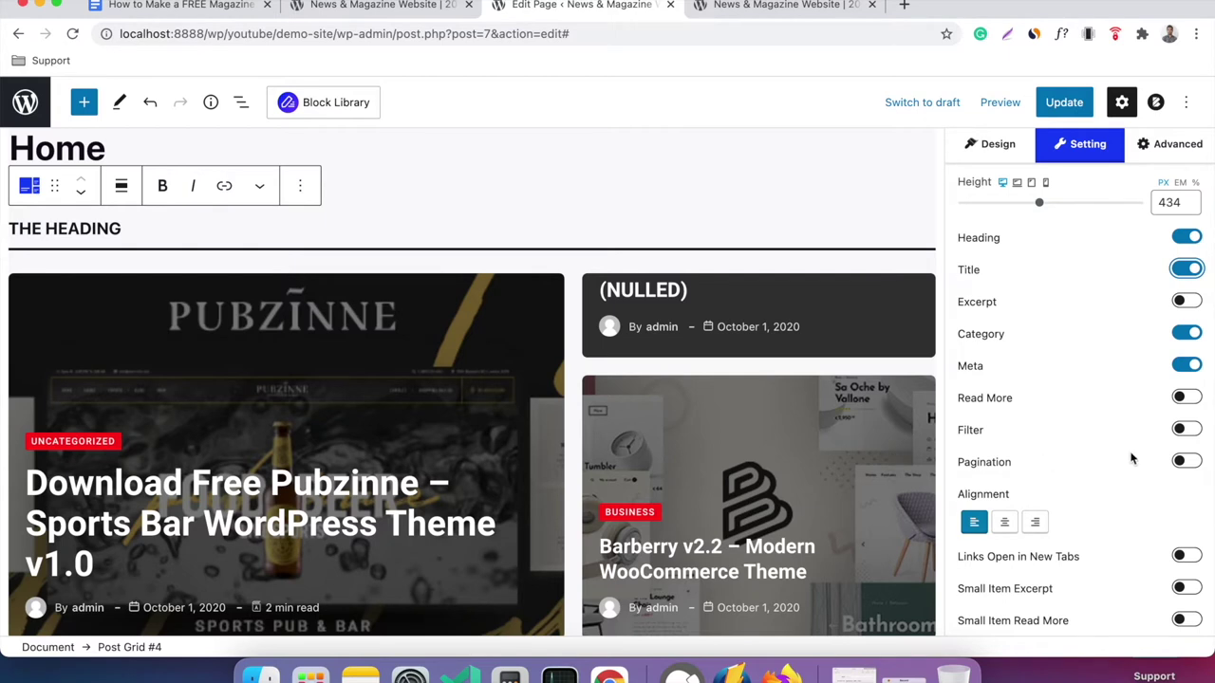
scroll(823, 444, down, 2)
click(1186, 461)
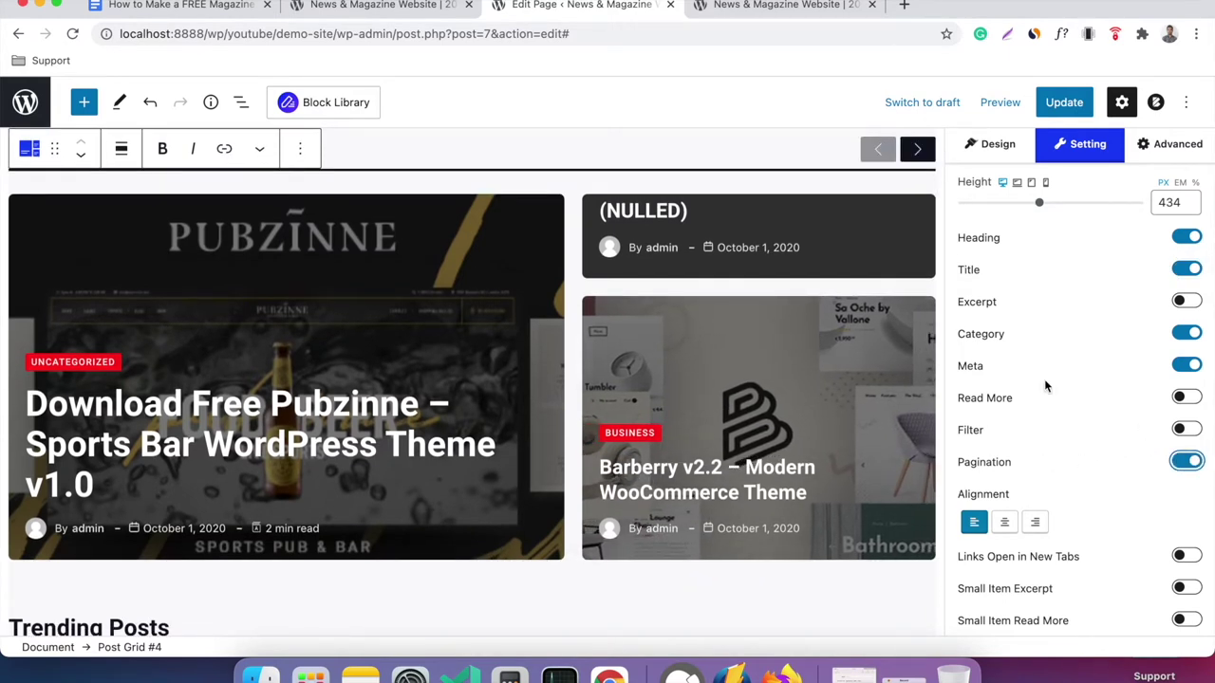
scroll(911, 252, up, 2)
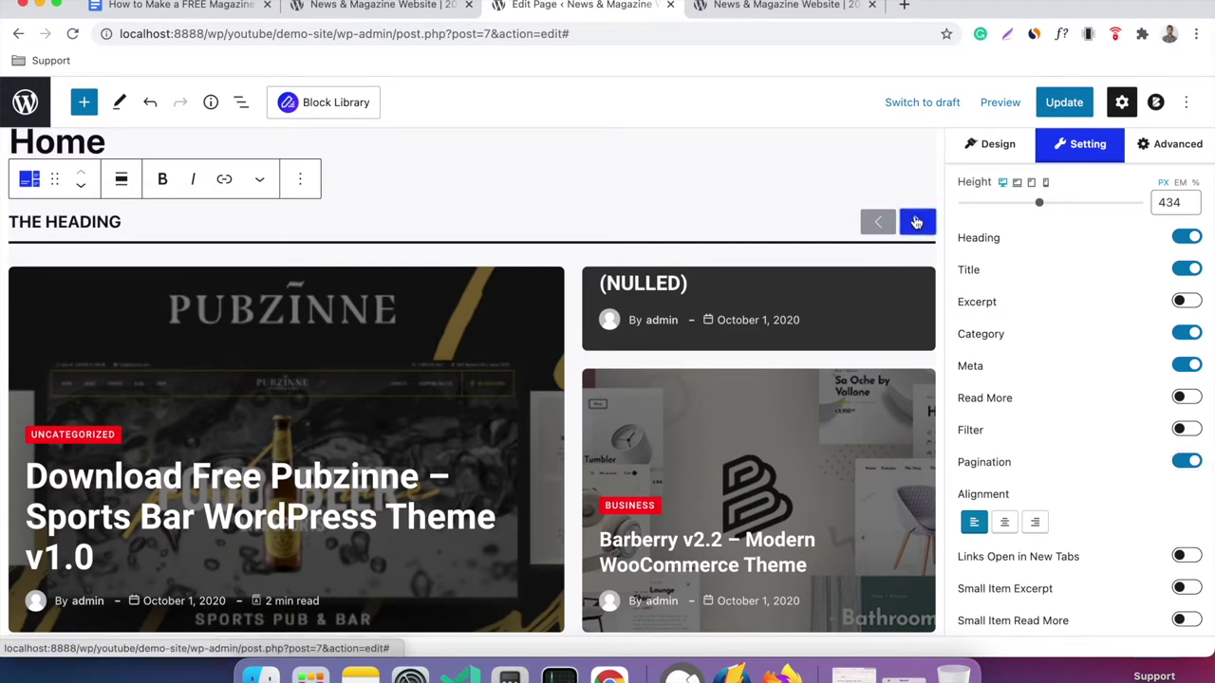
click(1188, 462)
Try centered post text, then return the grid post alignment to left.
scroll(1063, 446, down, 1)
click(1004, 452)
click(974, 453)
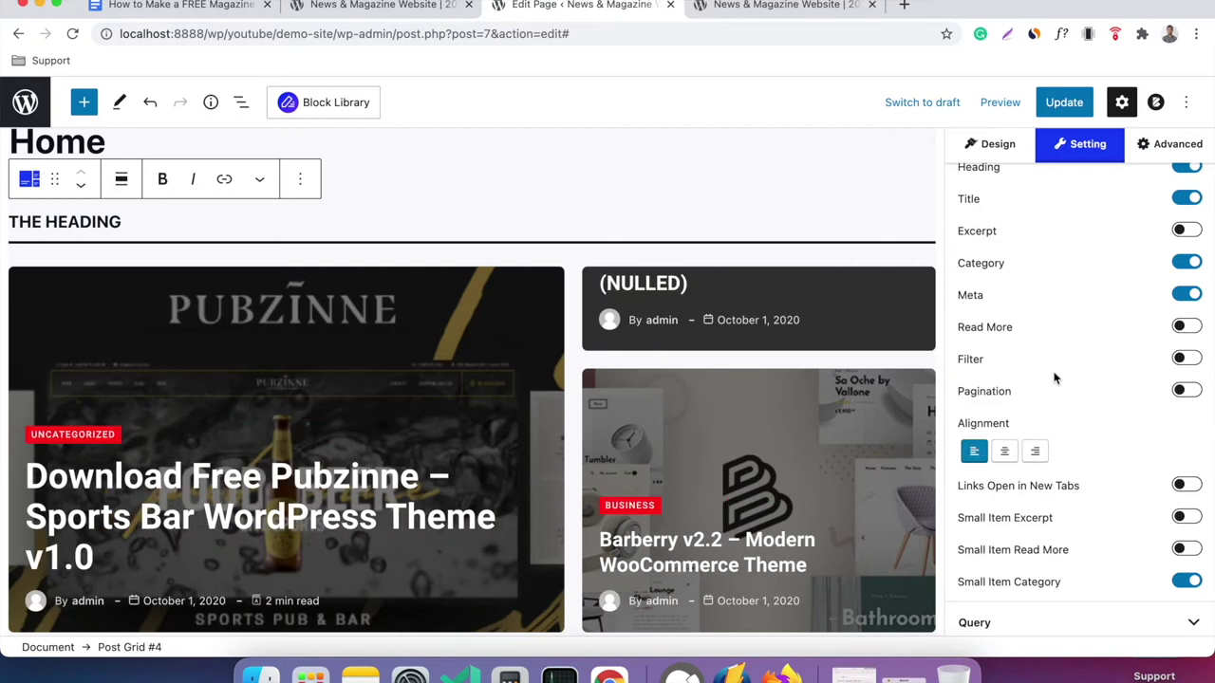
scroll(780, 391, down, 2)
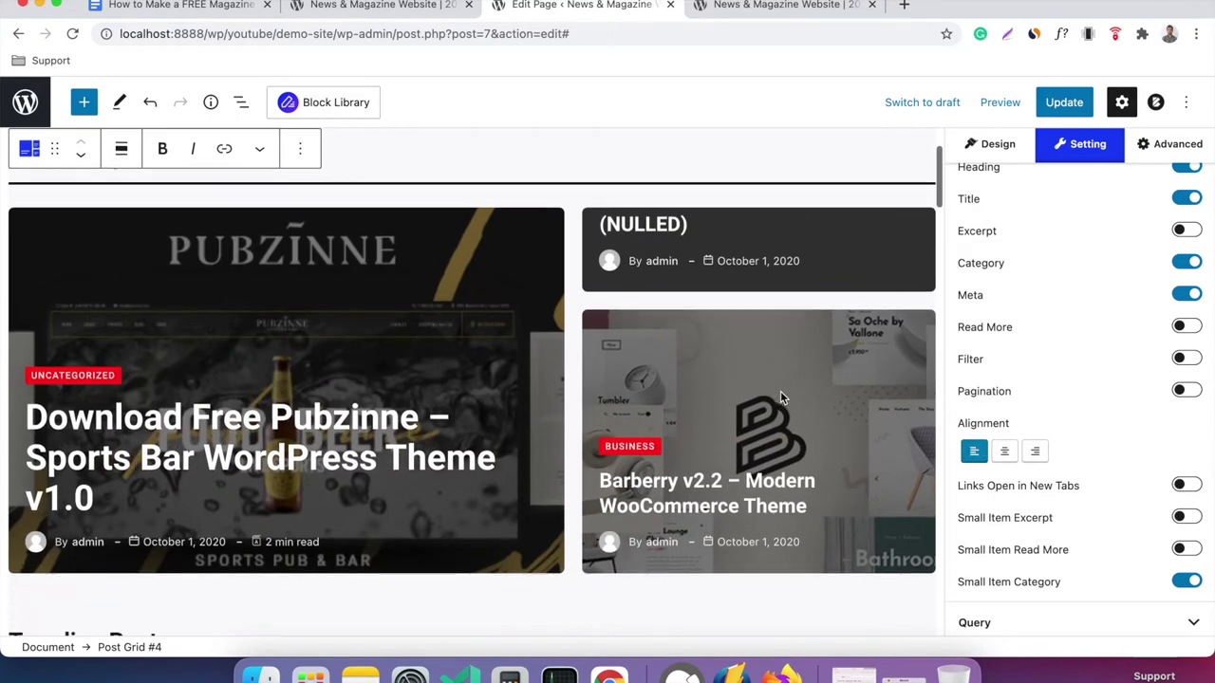
scroll(531, 365, up, 4)
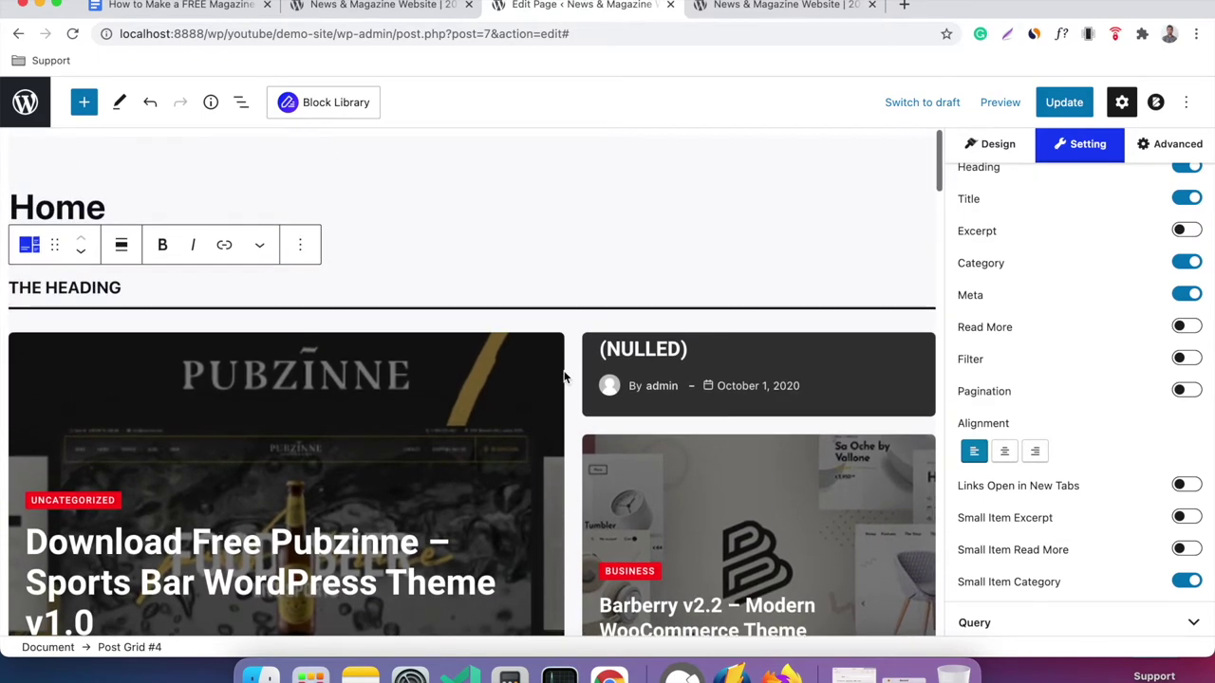
scroll(704, 408, down, 3)
scroll(703, 410, down, 1)
scroll(1003, 348, up, 5)
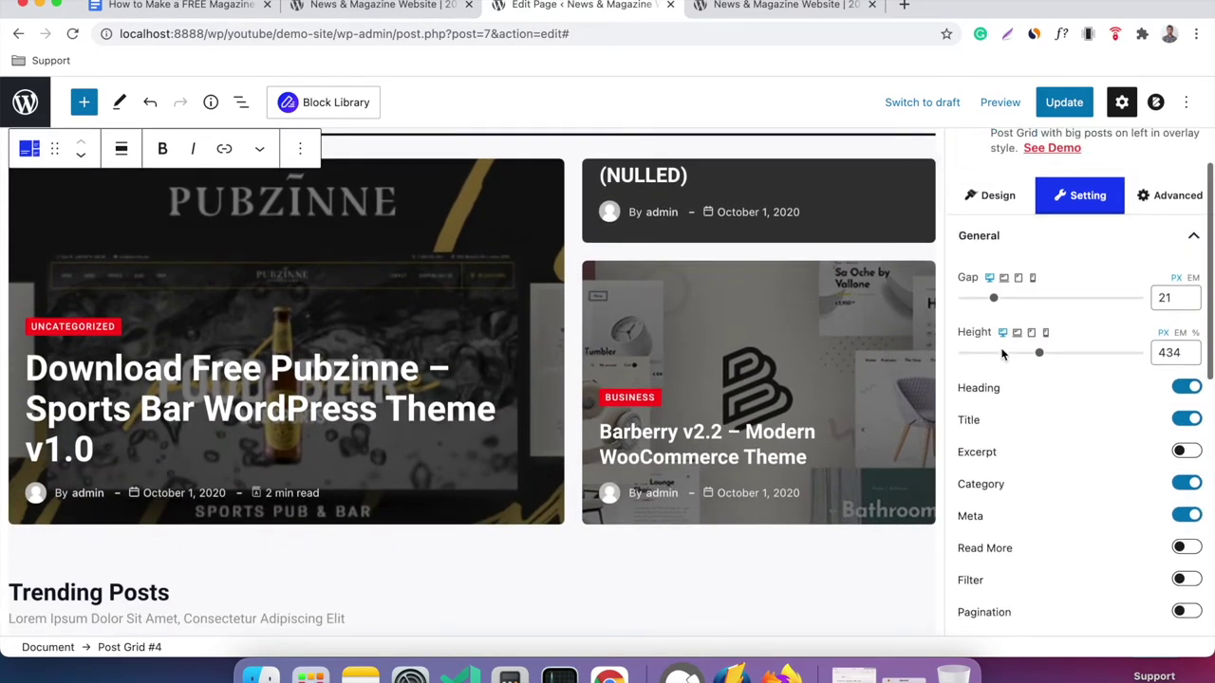
click(1172, 265)
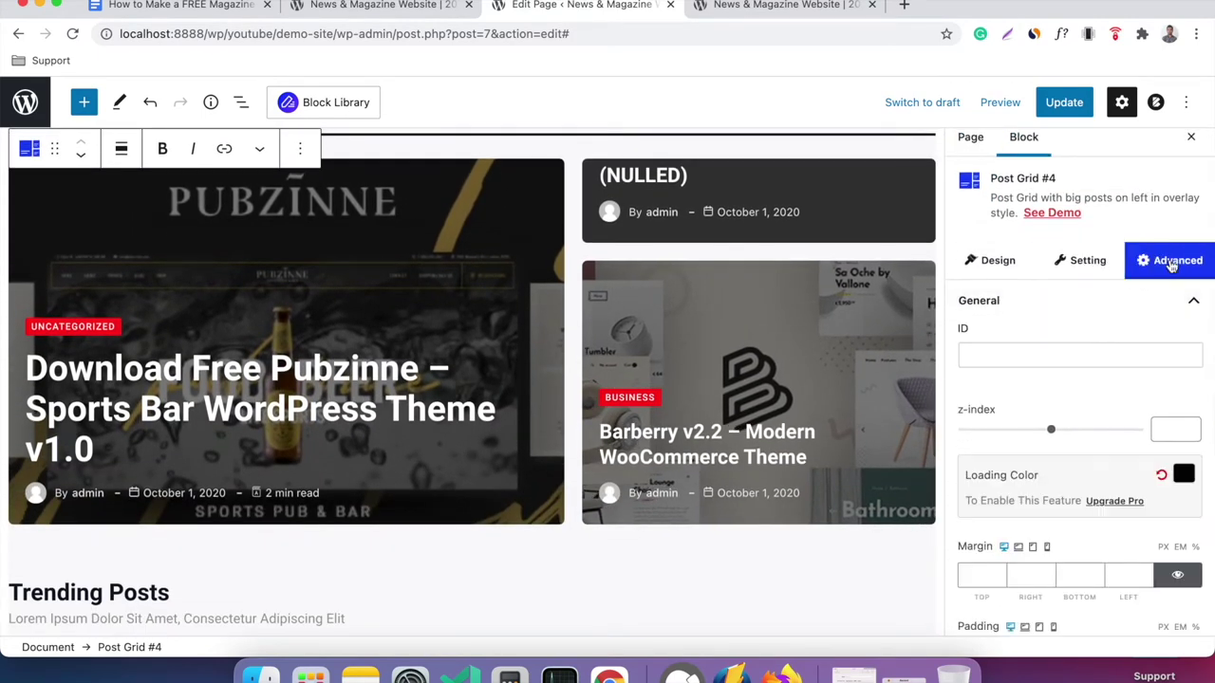
click(1019, 352)
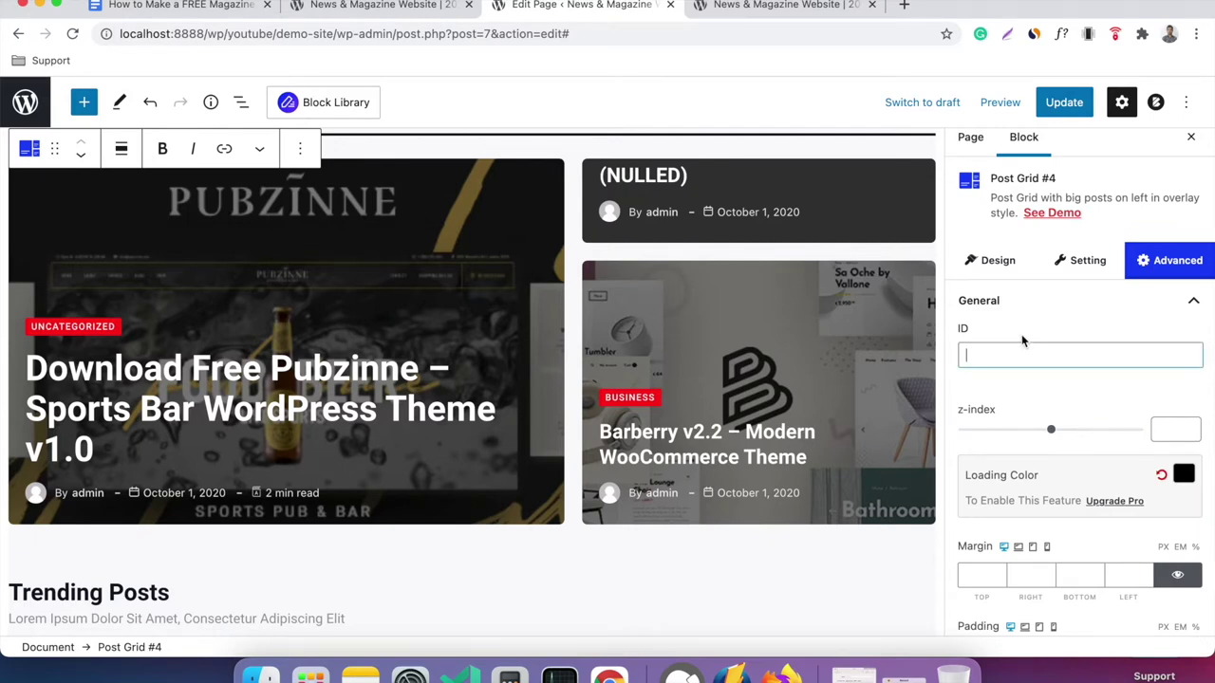
scroll(1025, 361, down, 2)
scroll(1031, 393, down, 4)
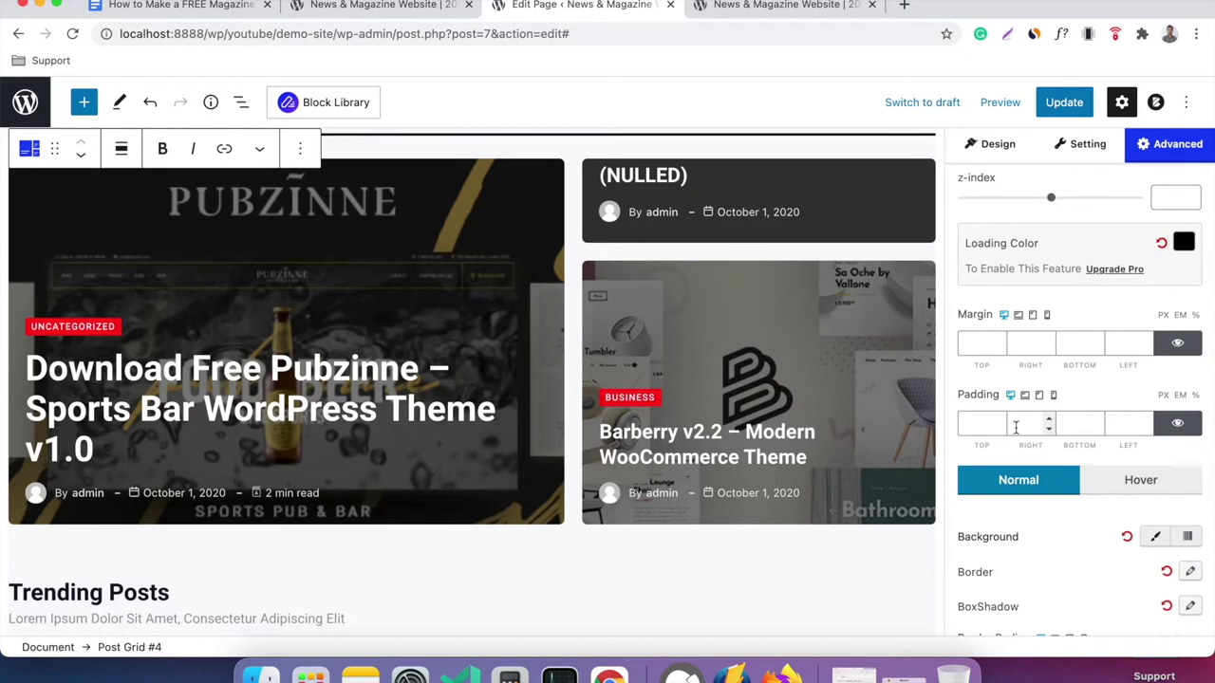
scroll(1043, 417, down, 2)
scroll(1050, 428, down, 2)
scroll(827, 385, up, 2)
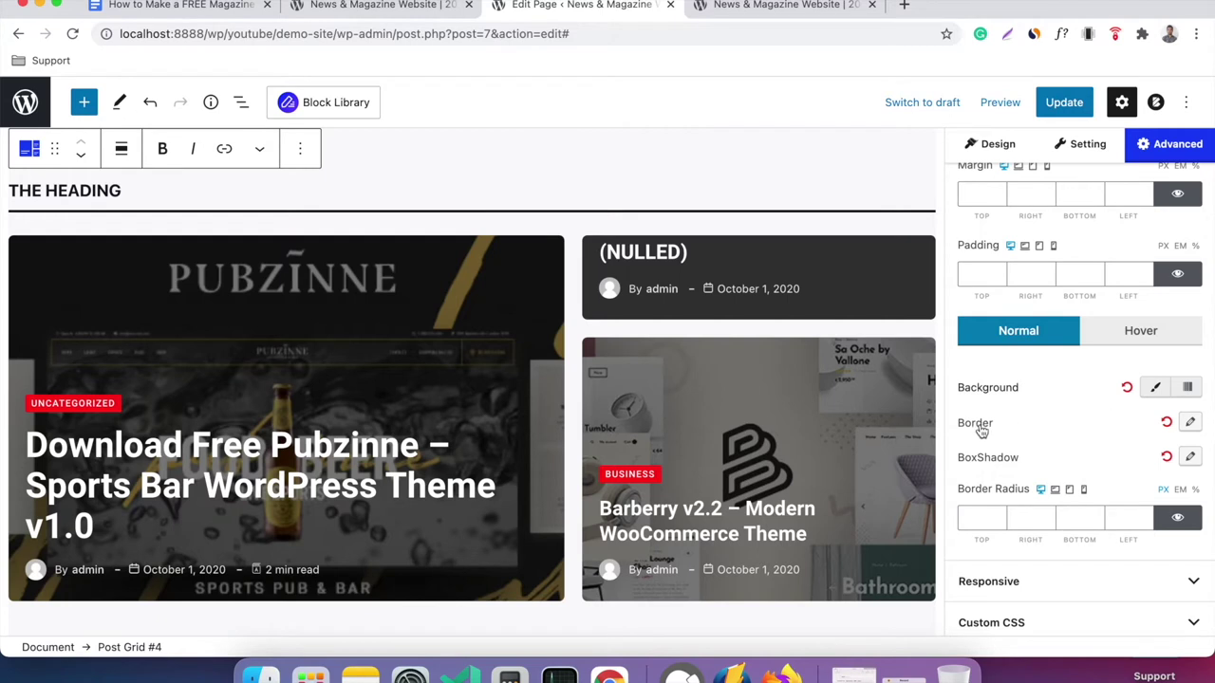
scroll(1102, 461, down, 2)
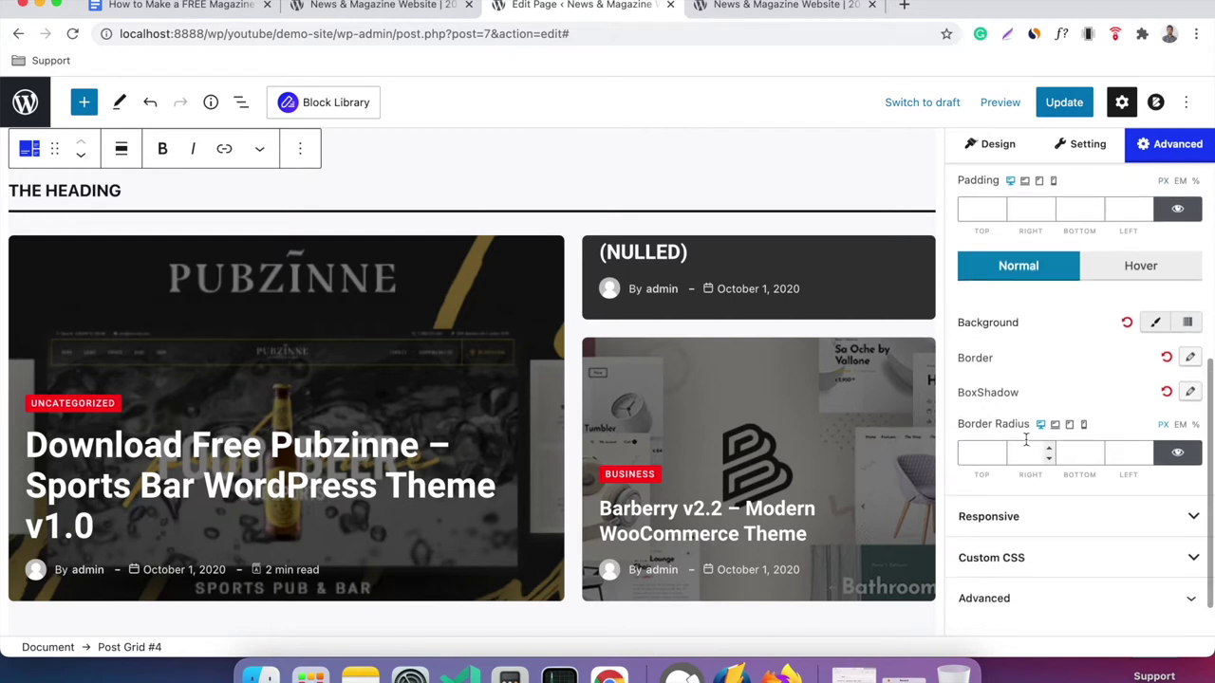
scroll(1092, 453, down, 1)
click(1066, 513)
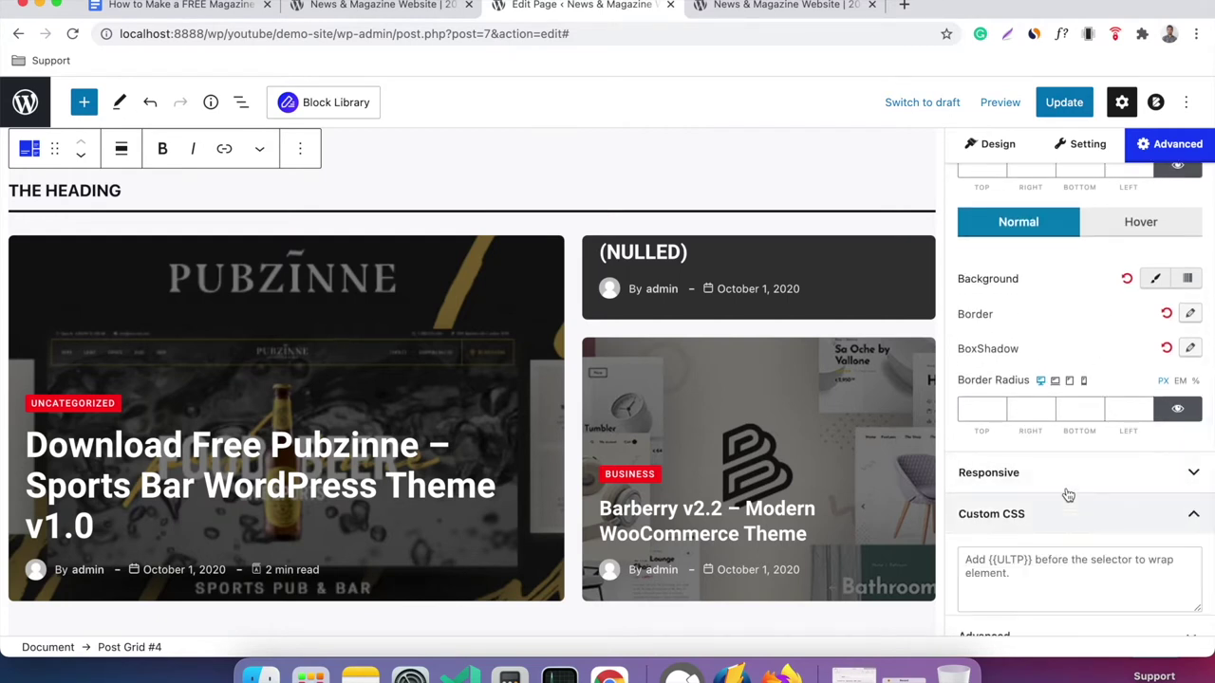
scroll(1065, 297, up, 5)
click(1081, 146)
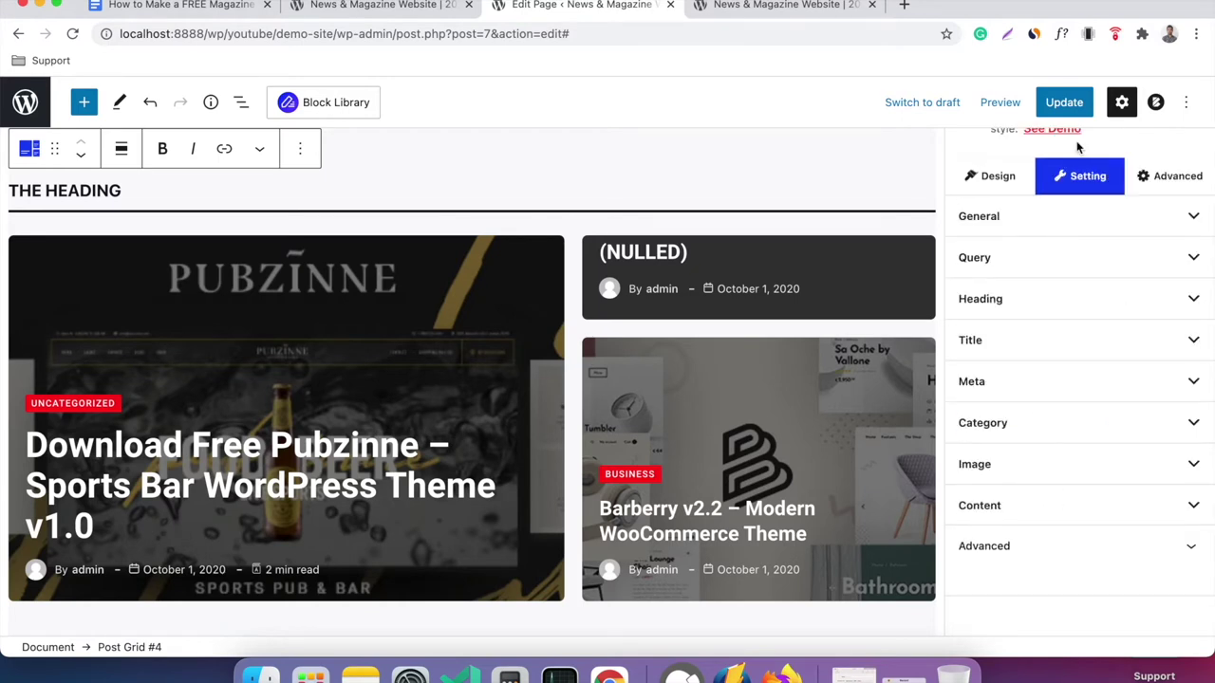
click(1052, 229)
Collapse General and browse the Query quick choices without changing them.
scroll(1043, 247, up, 3)
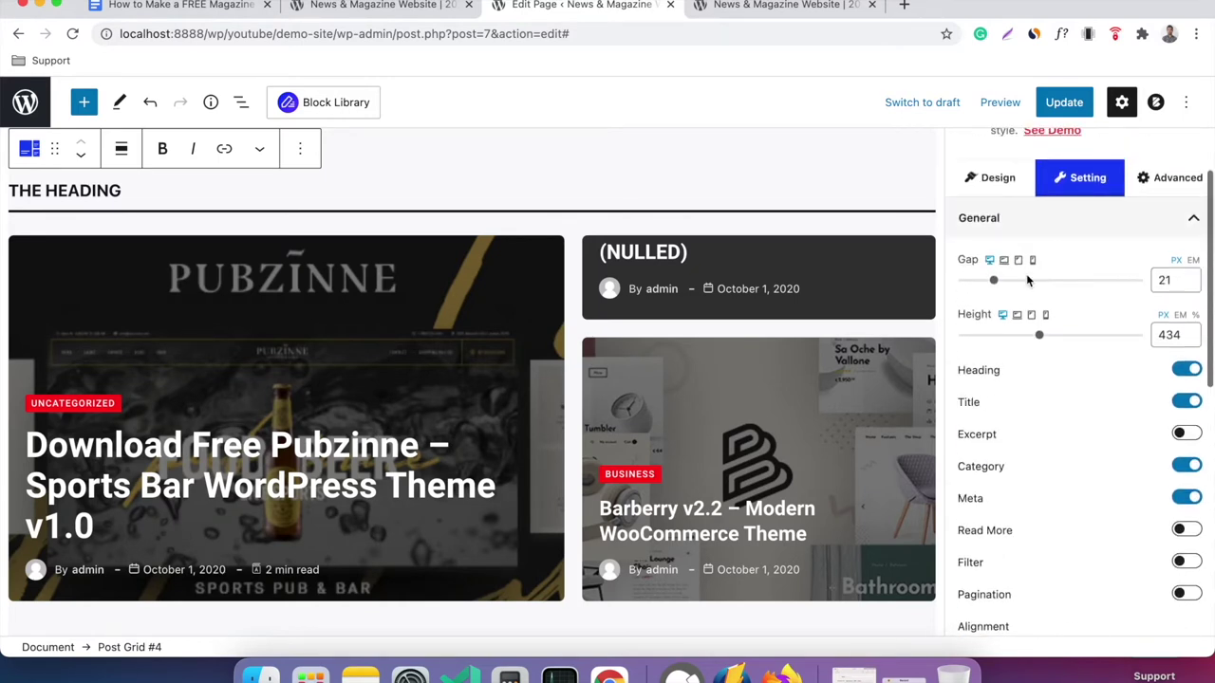
click(1067, 220)
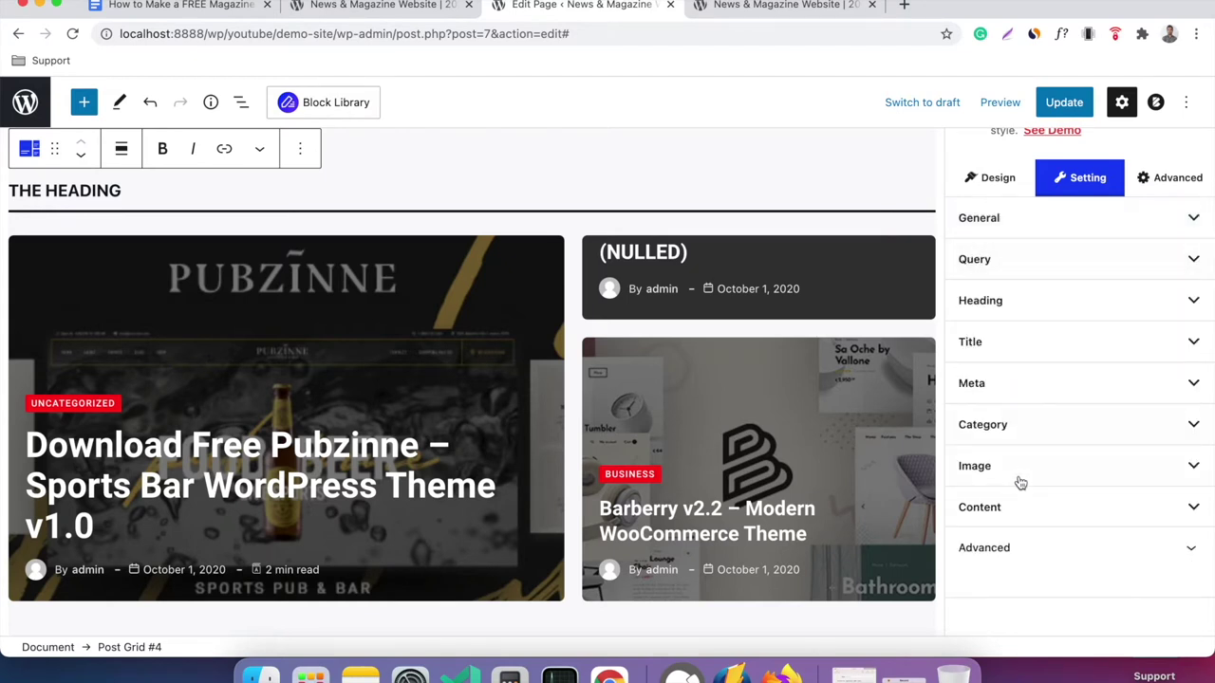
click(1050, 266)
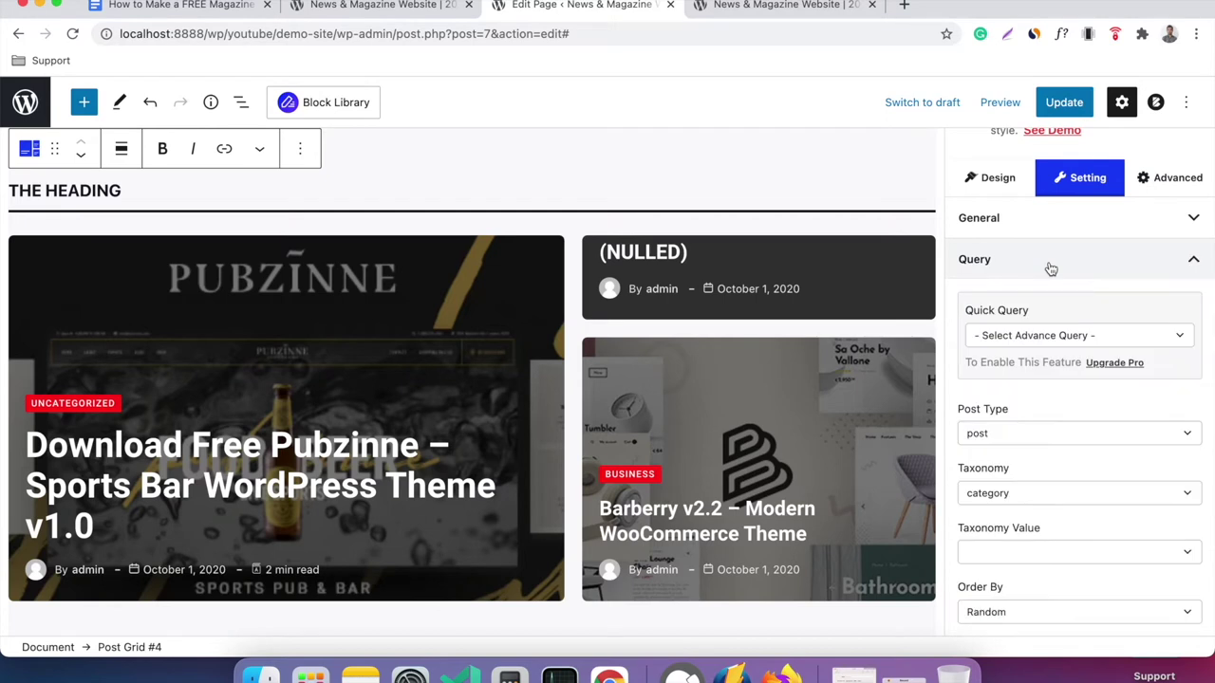
click(1065, 337)
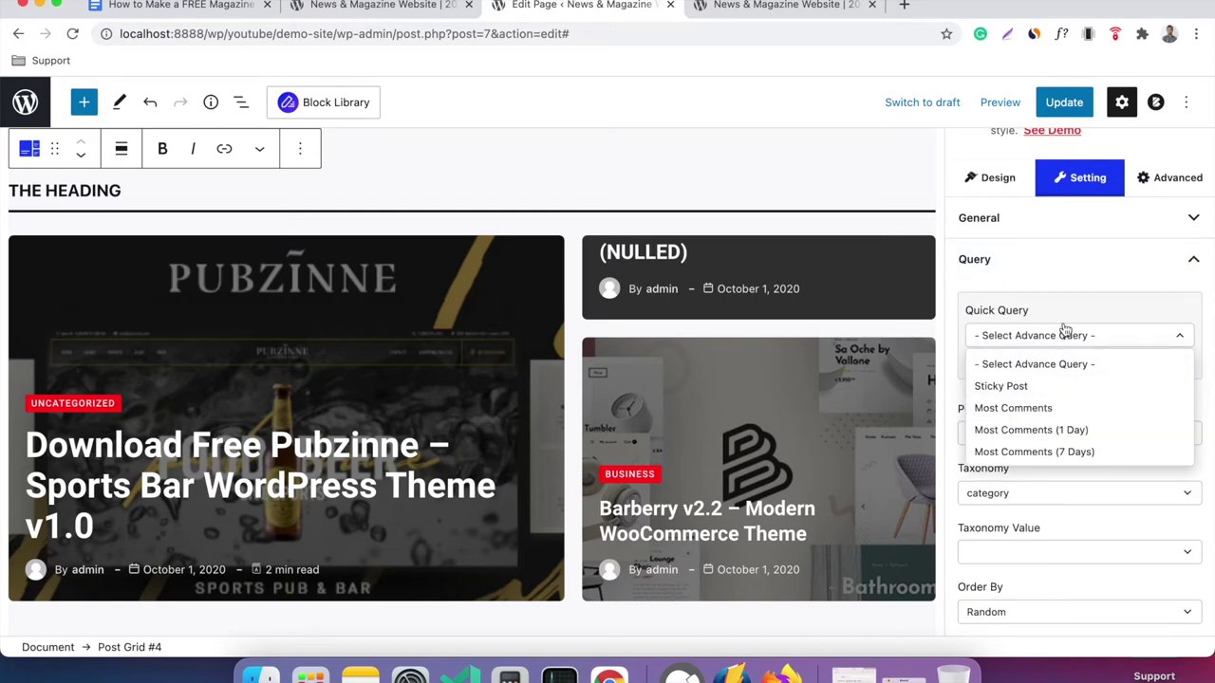
click(1064, 332)
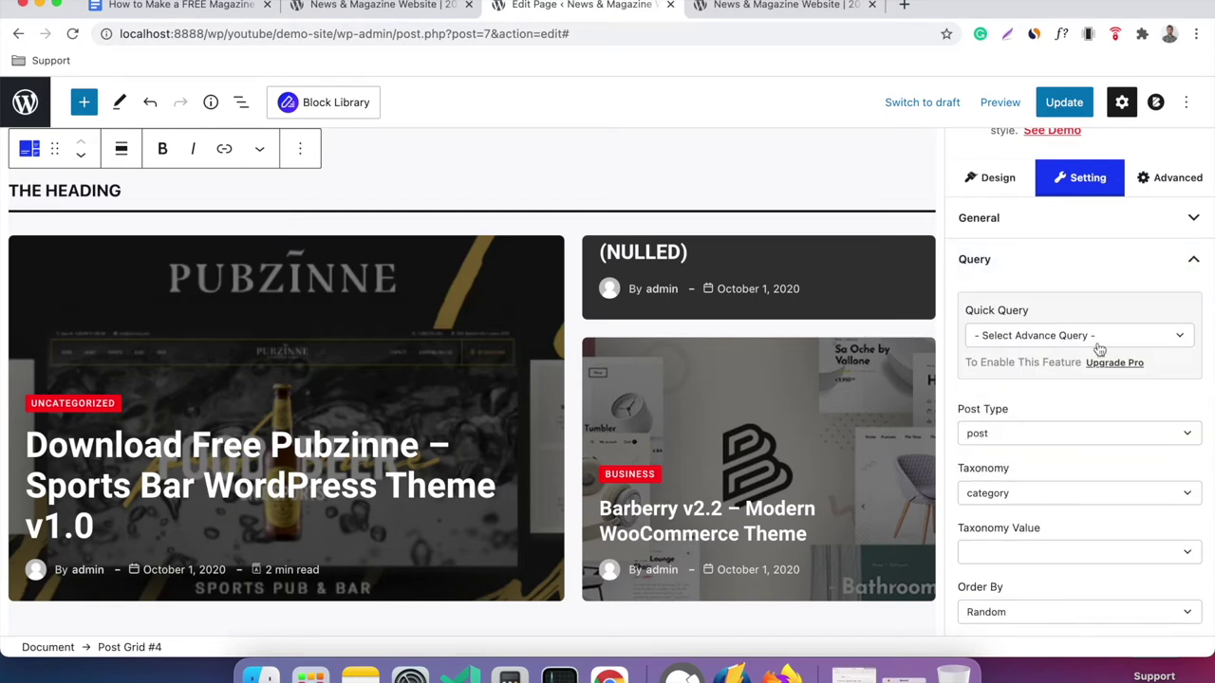
click(1068, 263)
Type 'bjbjh' into the grid heading text, keeping left alignment and the current heading style.
click(1047, 316)
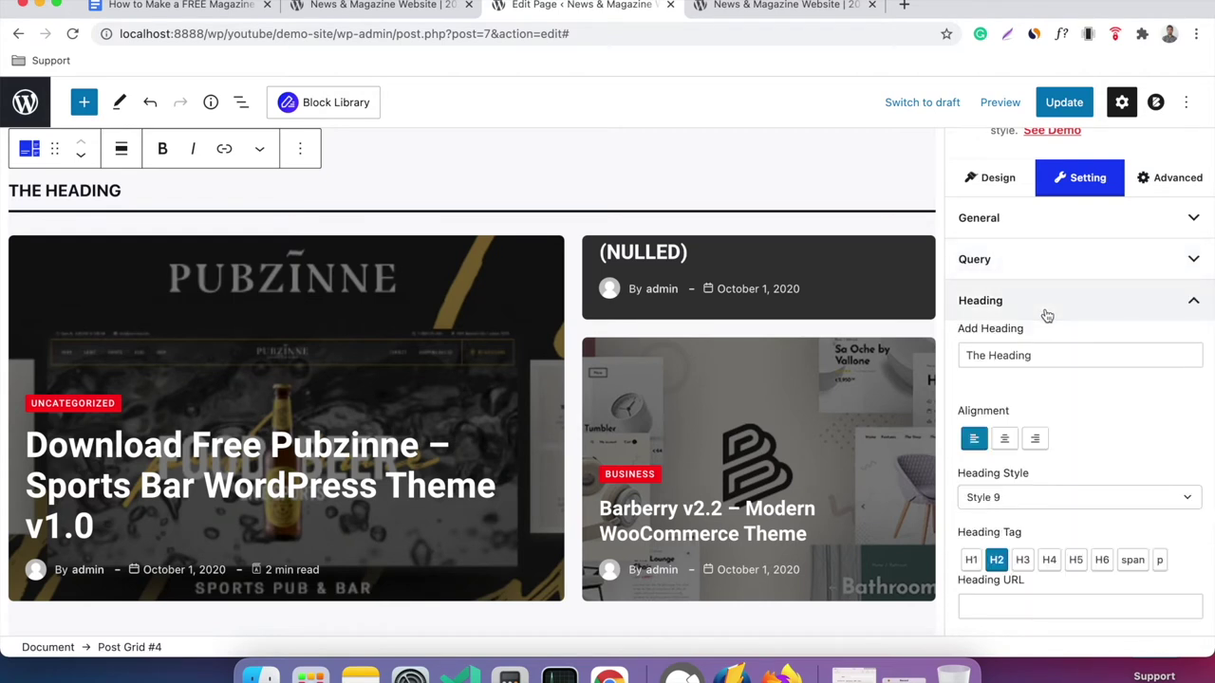
click(1040, 352)
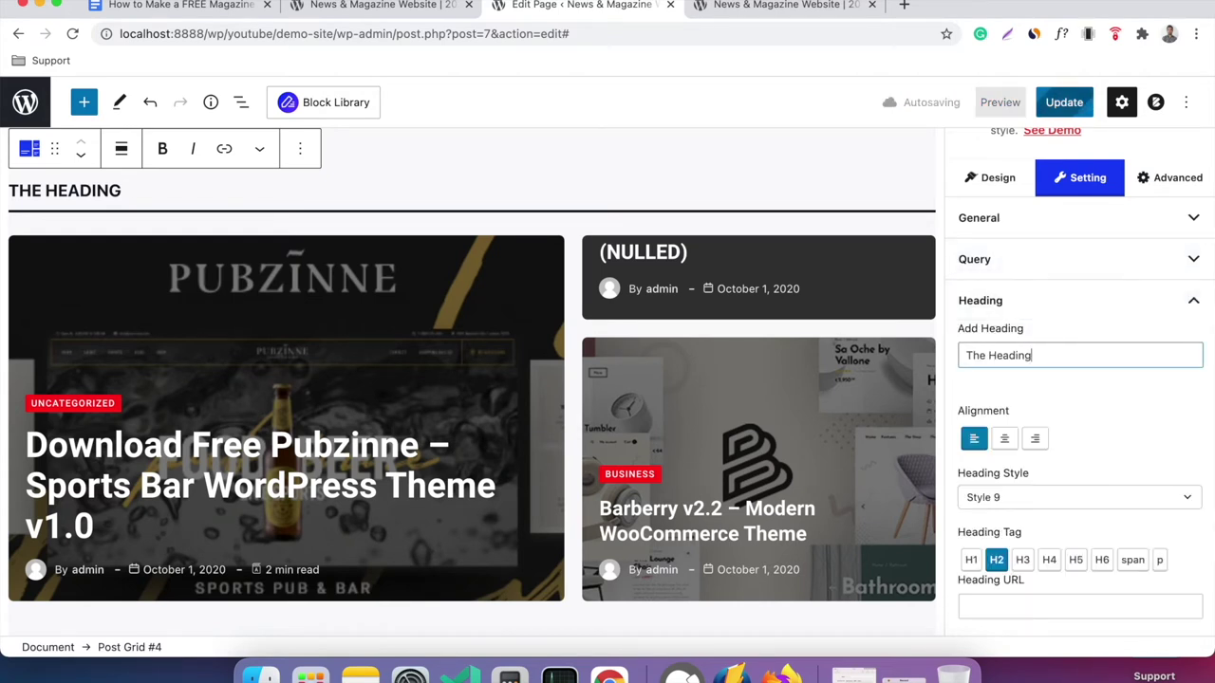
text(bjbjh)
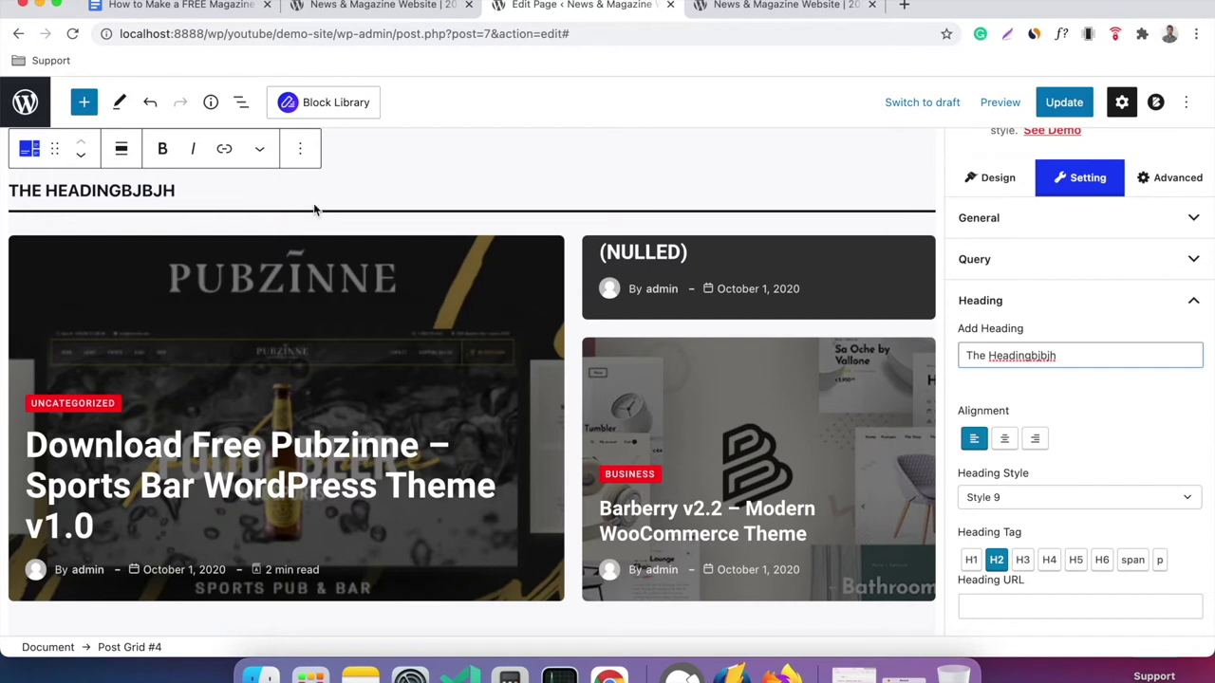
scroll(1006, 404, down, 1)
click(1008, 399)
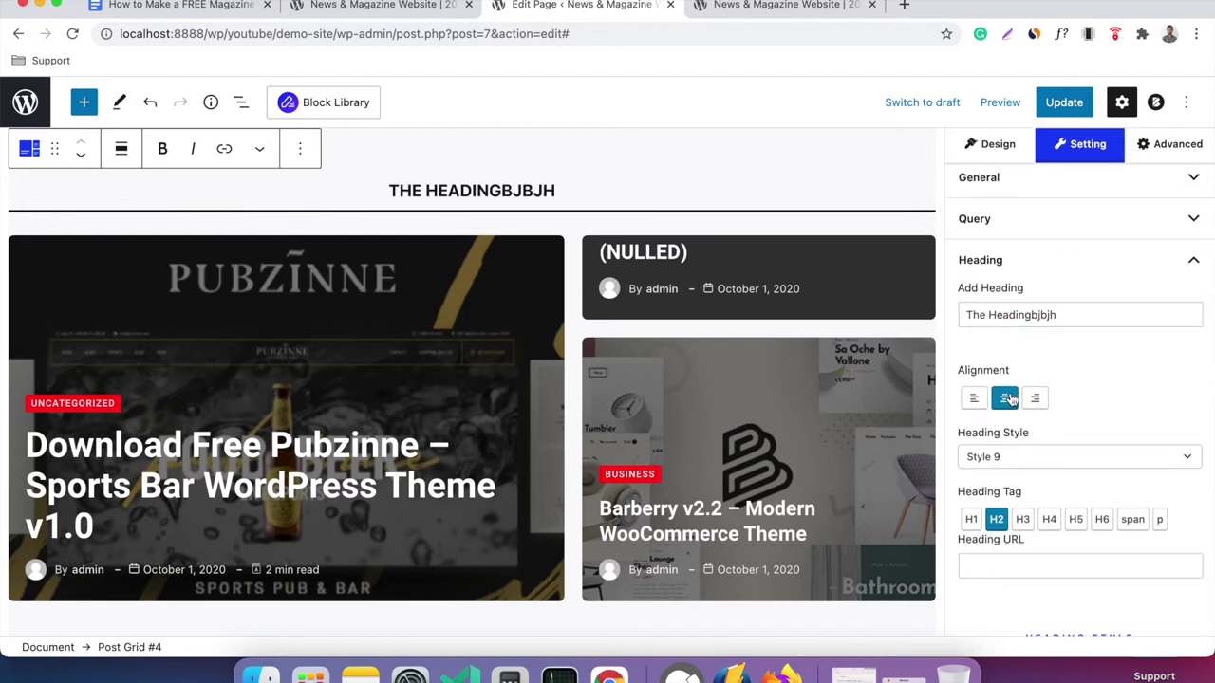
click(972, 397)
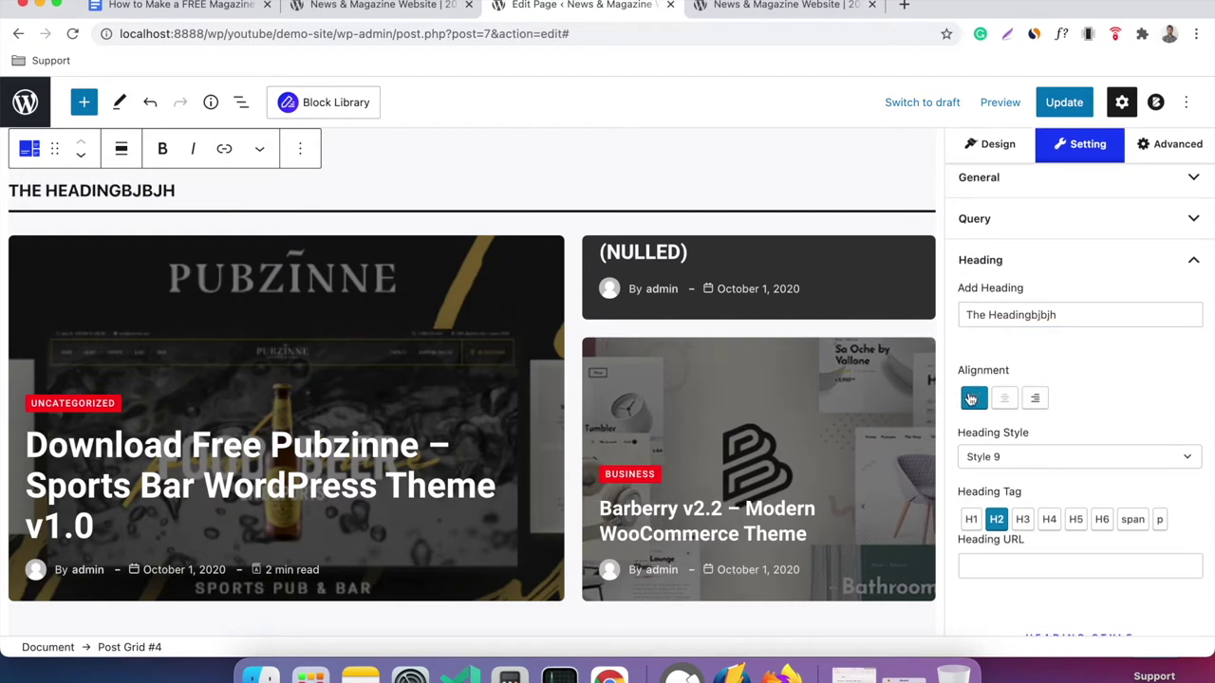
scroll(1101, 385, down, 2)
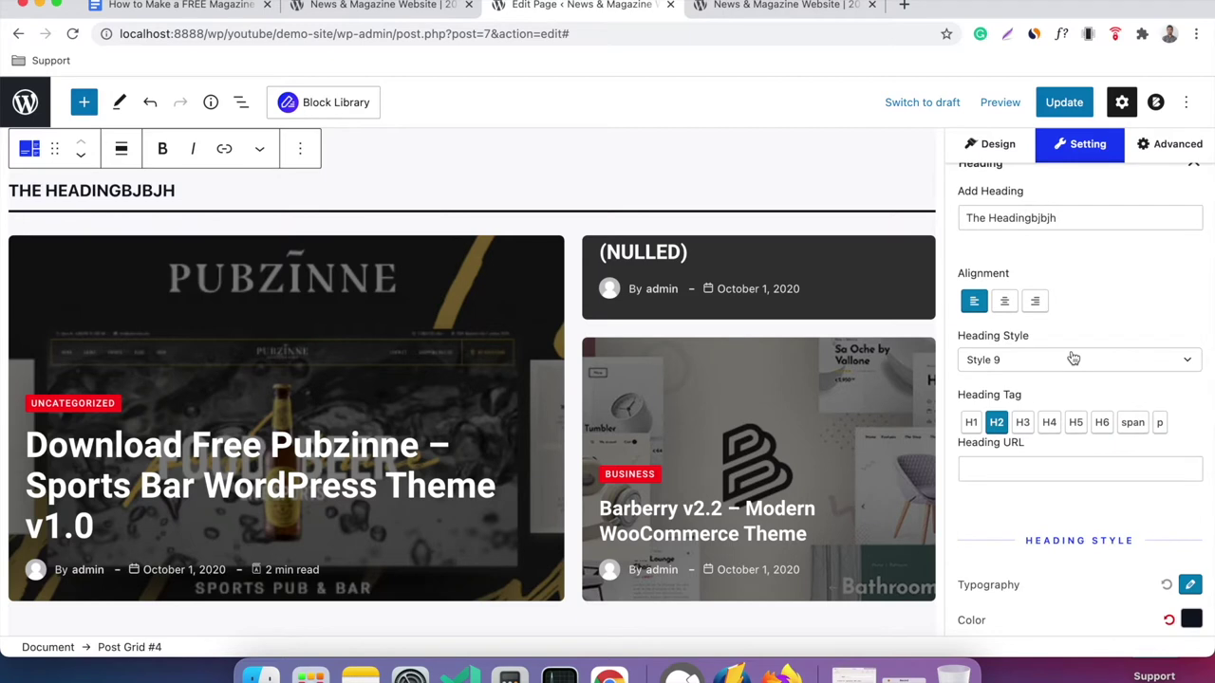
click(1013, 359)
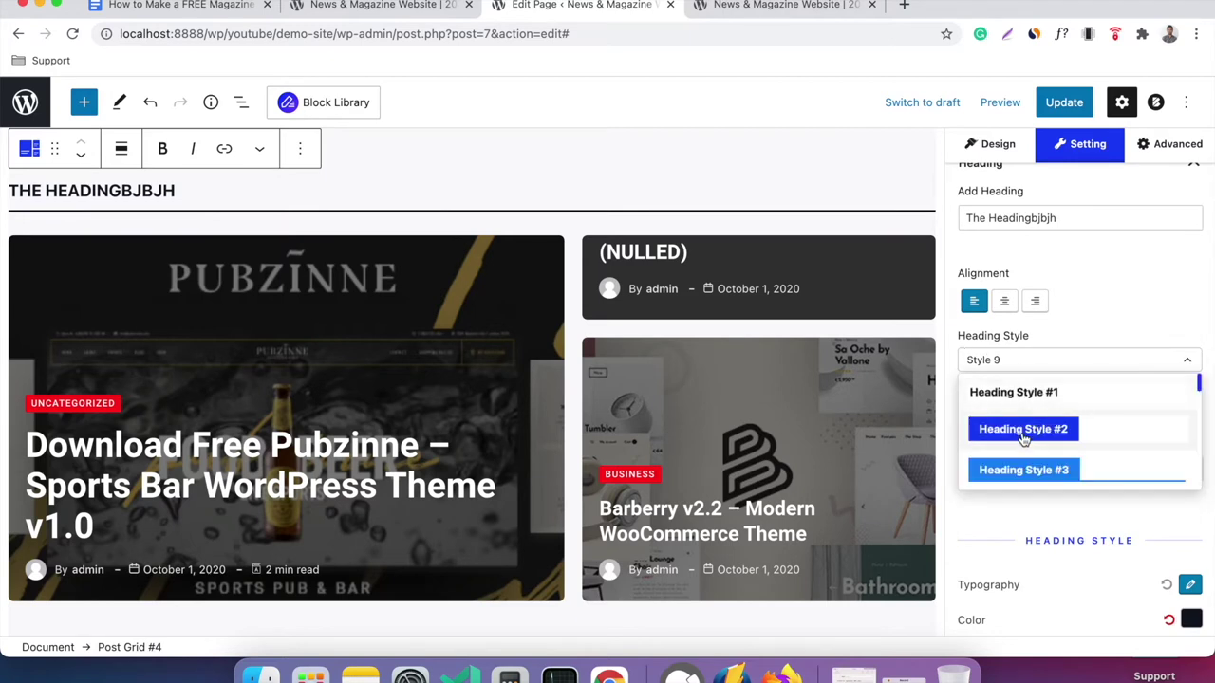
click(1032, 361)
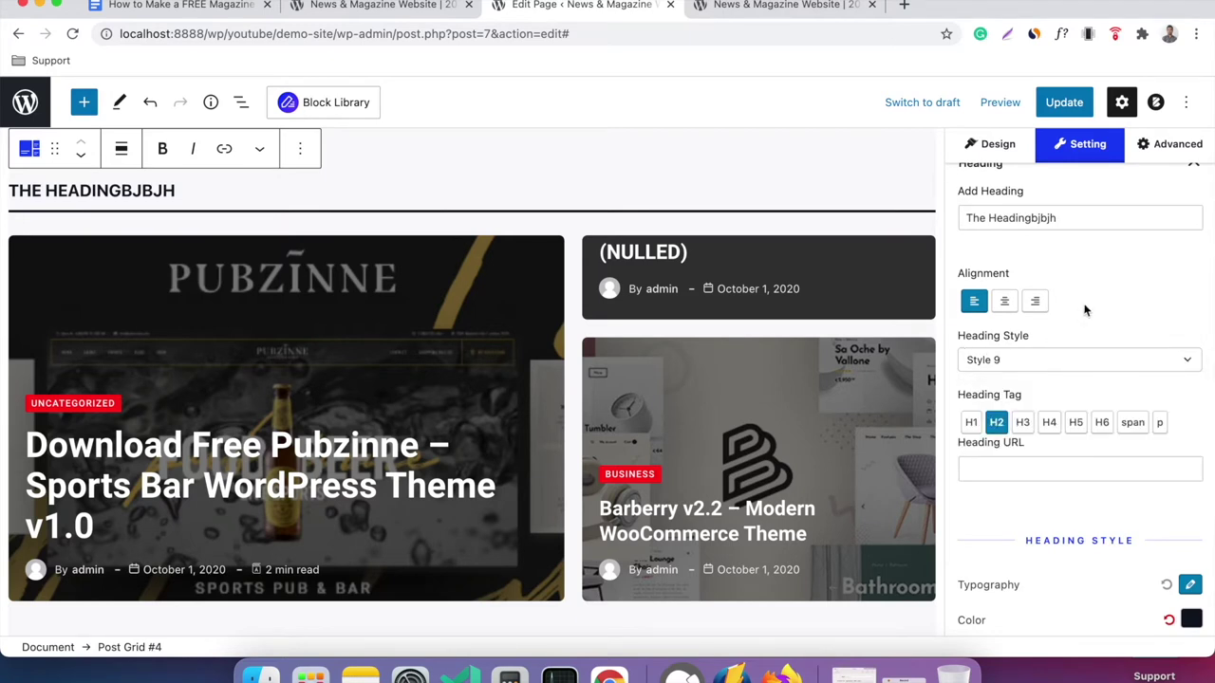
Expand the Title settings and make the post titles H2 headings.
scroll(1085, 310, down, 1)
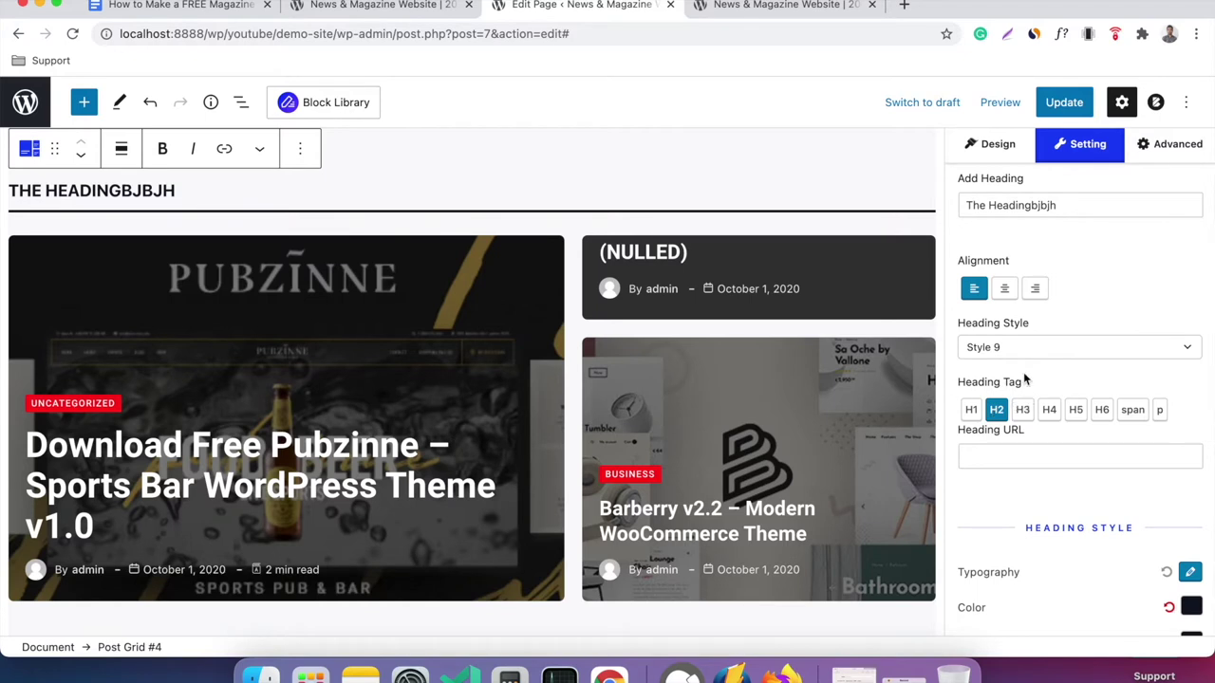
scroll(1023, 377, down, 1)
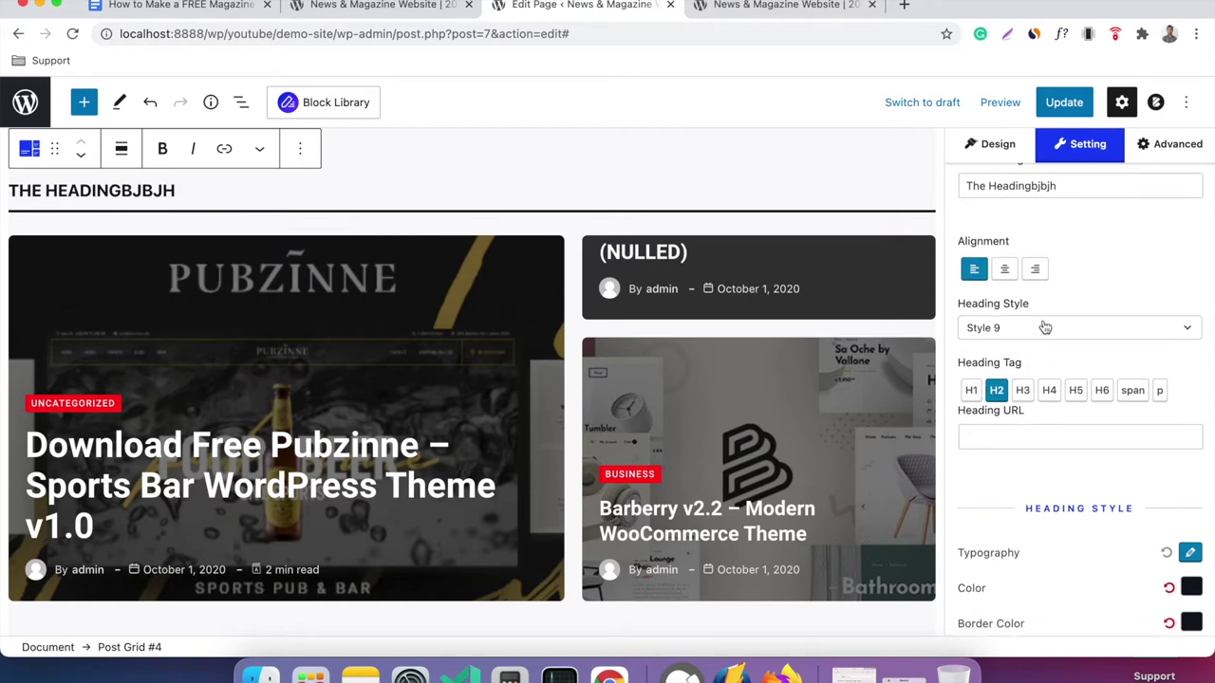
scroll(1044, 325, down, 5)
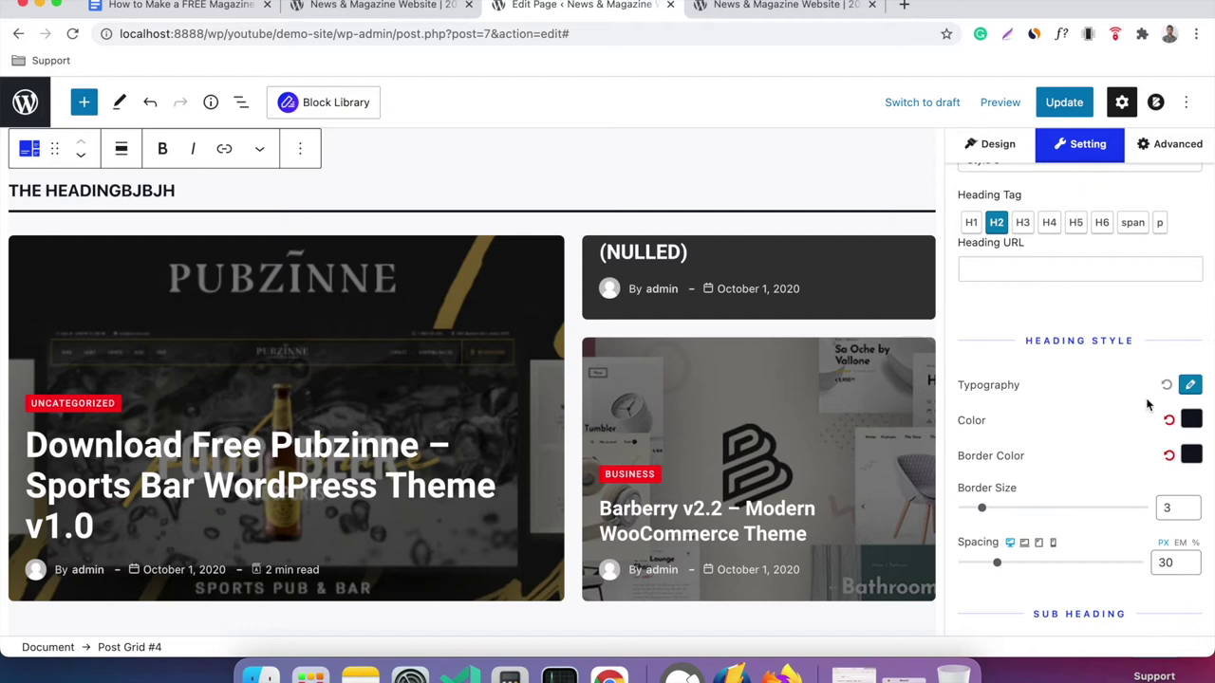
scroll(1089, 456, down, 3)
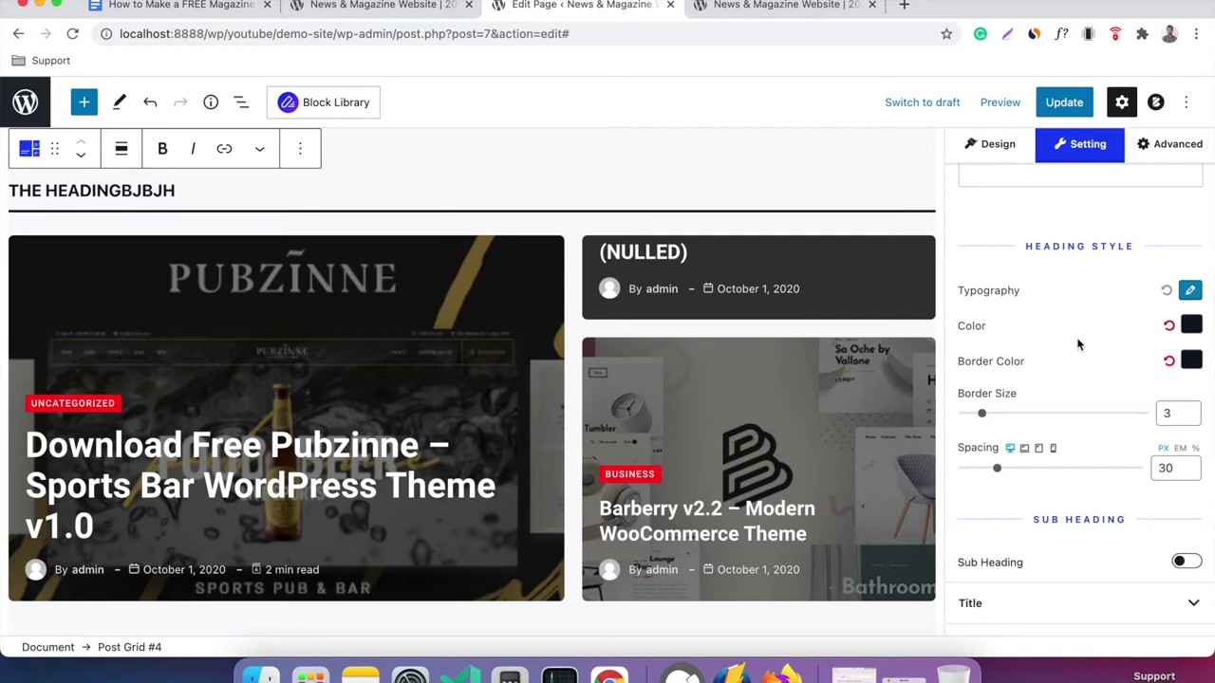
scroll(1077, 343, down, 8)
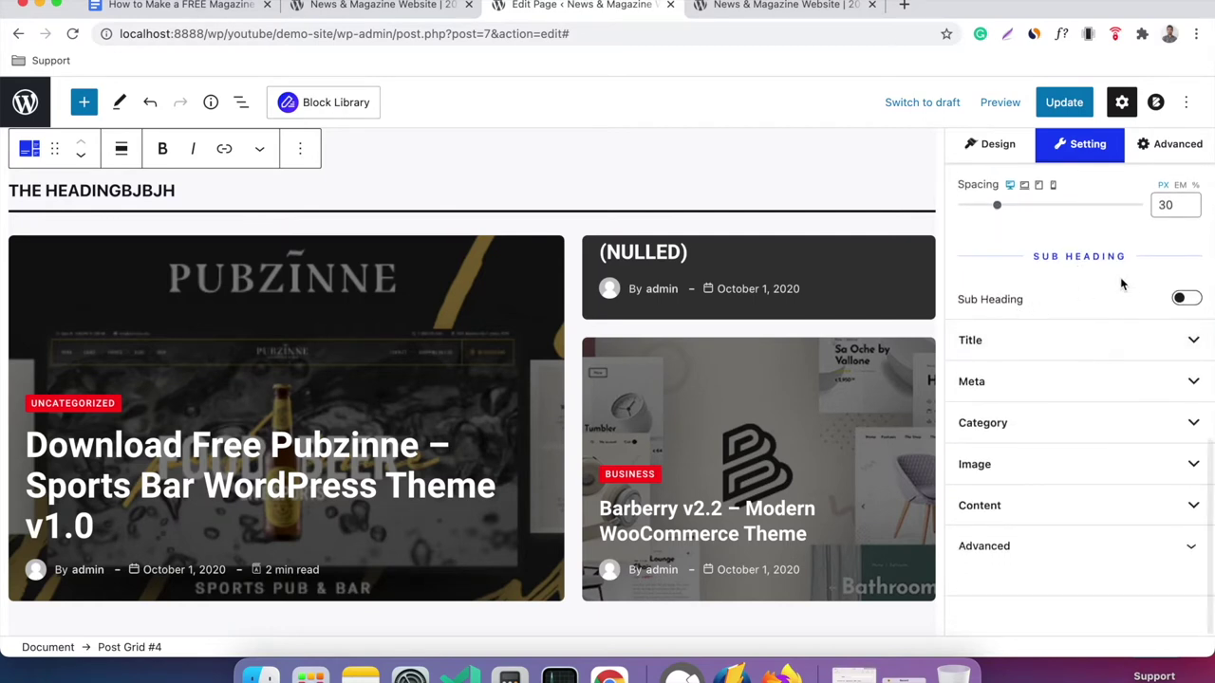
click(1048, 339)
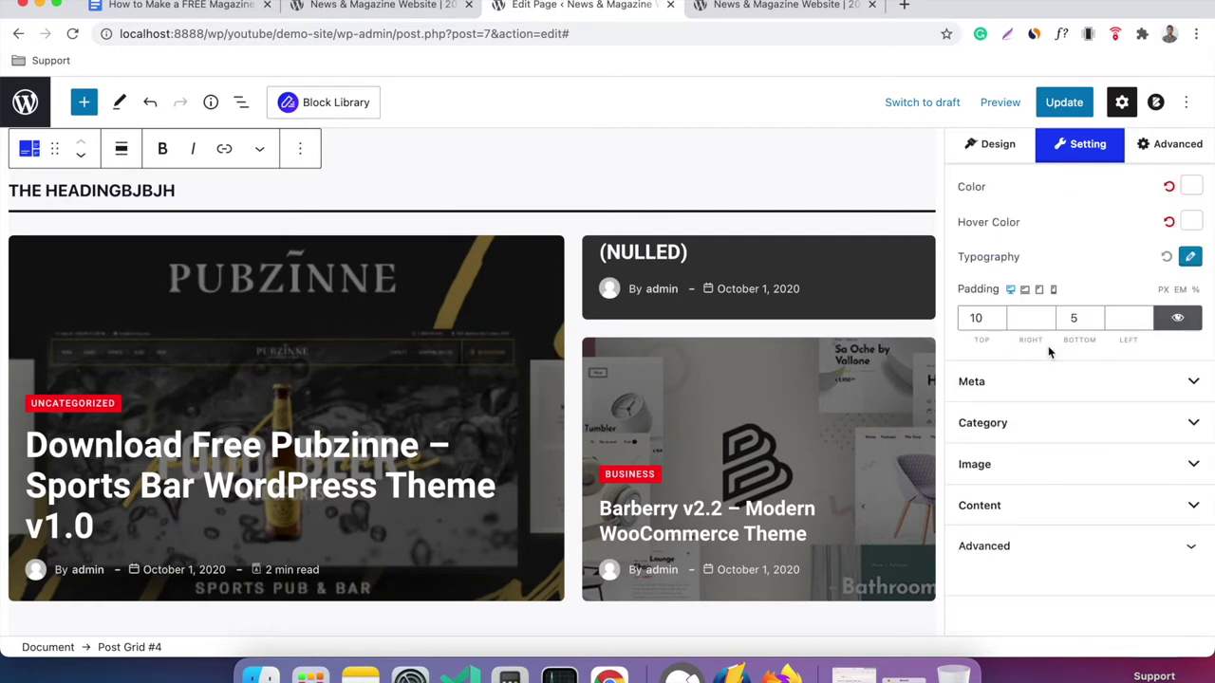
scroll(1053, 303, up, 9)
scroll(1060, 274, down, 2)
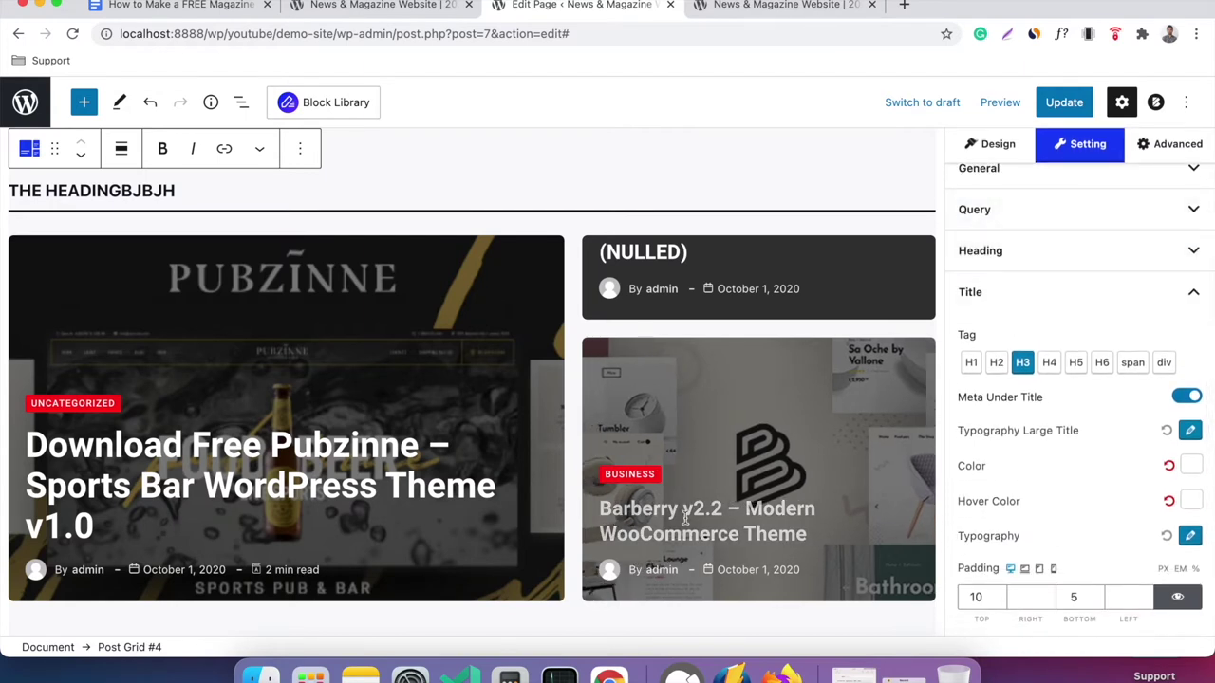
click(997, 365)
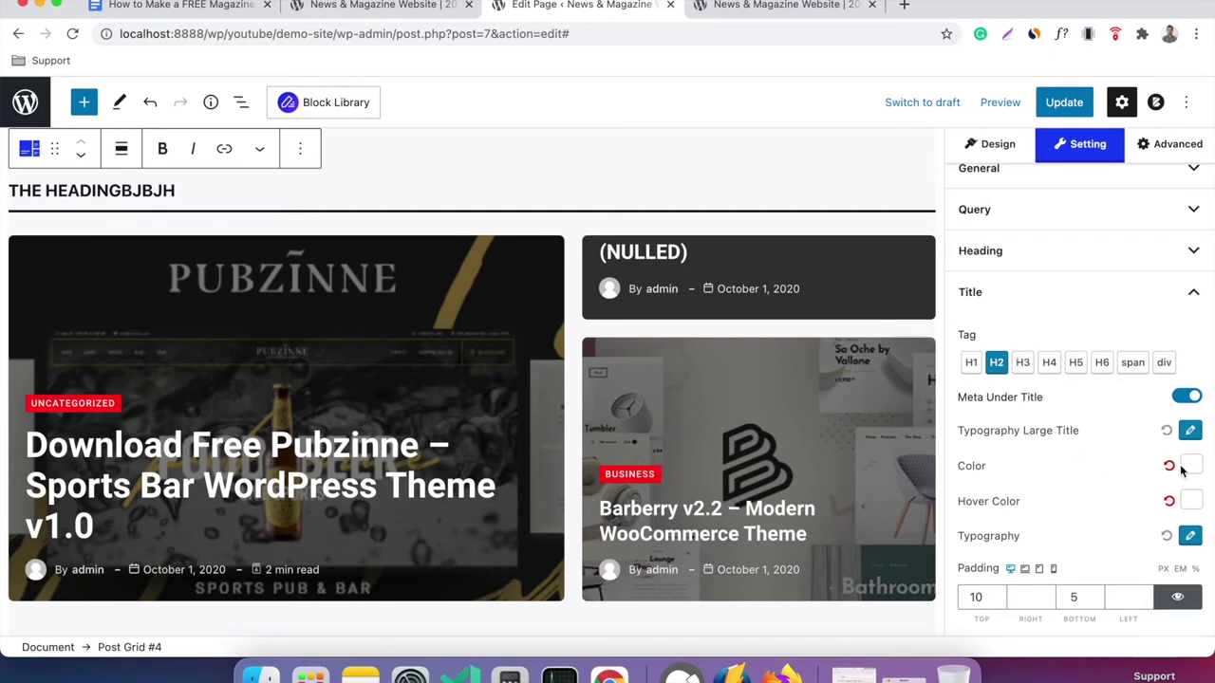
Set the post title colour to bright green (#57b93f).
click(1181, 468)
click(1138, 262)
drag(1139, 262, 991, 255)
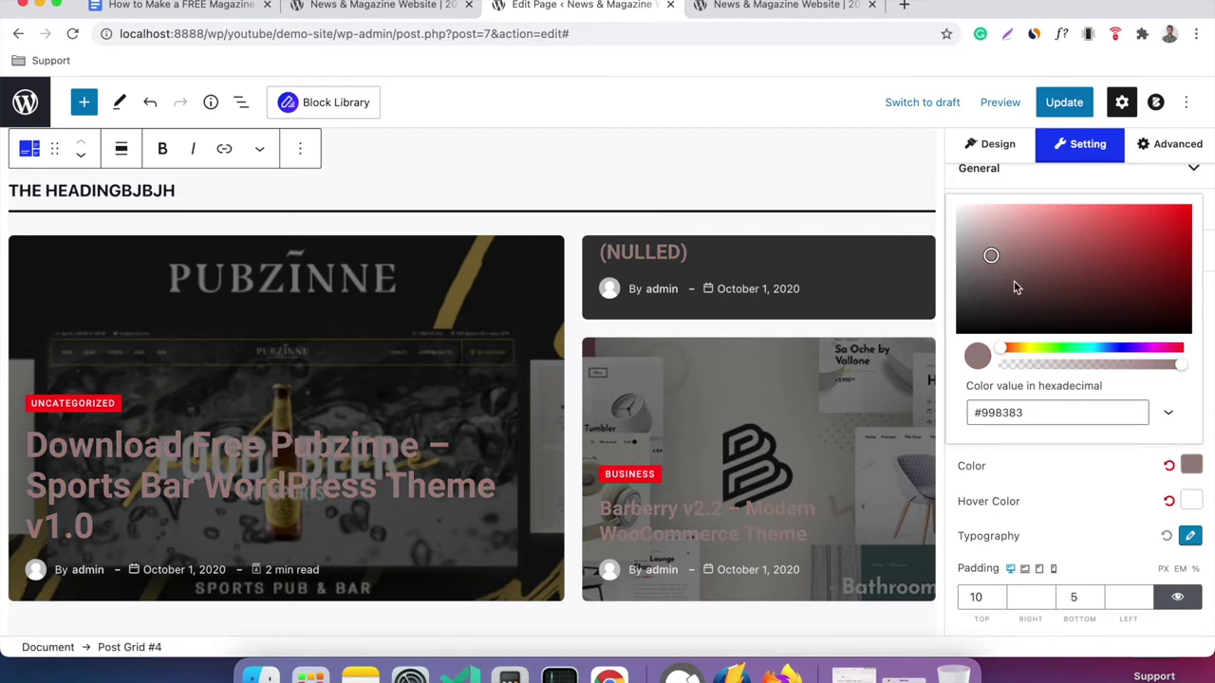
click(1053, 349)
drag(1089, 268, 1111, 241)
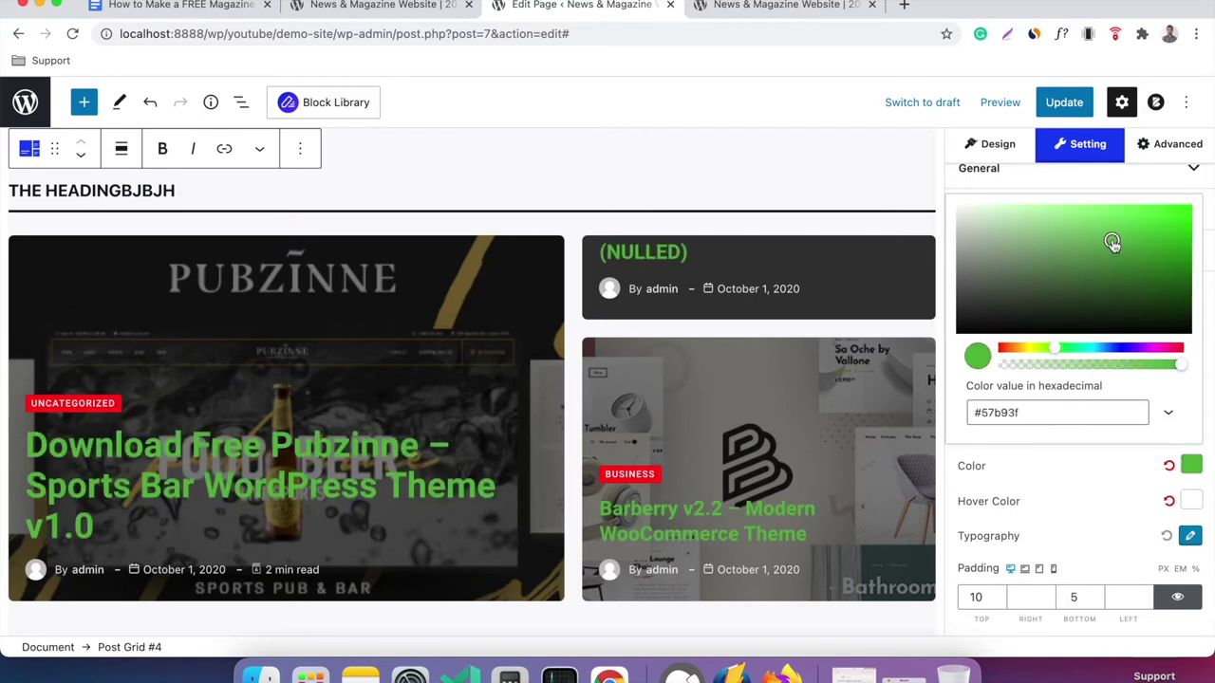
click(1044, 479)
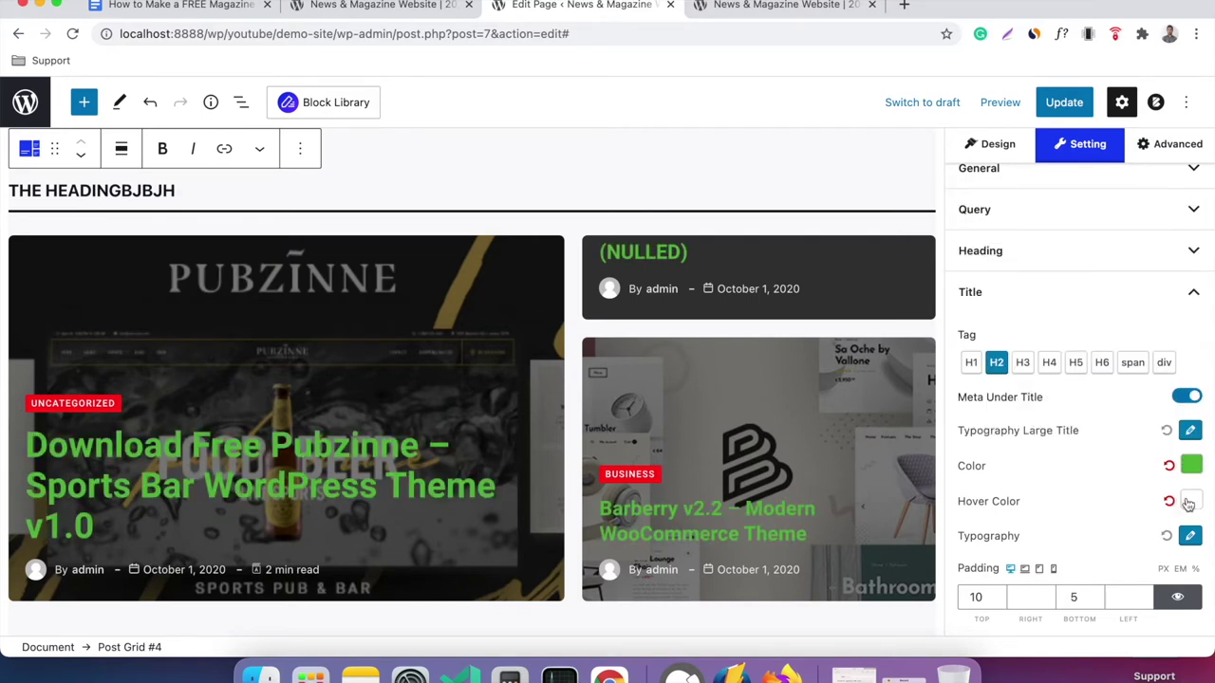
Give the post titles a dark purple hover colour.
click(1190, 501)
click(1131, 383)
click(1149, 329)
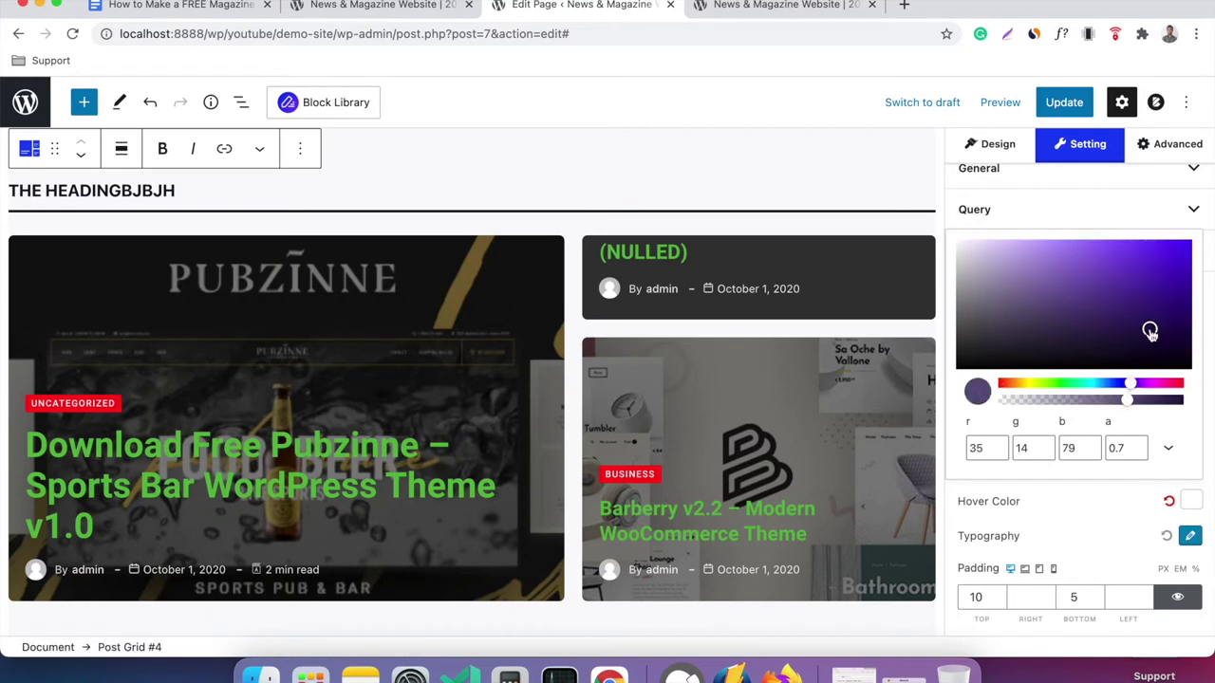
click(1040, 507)
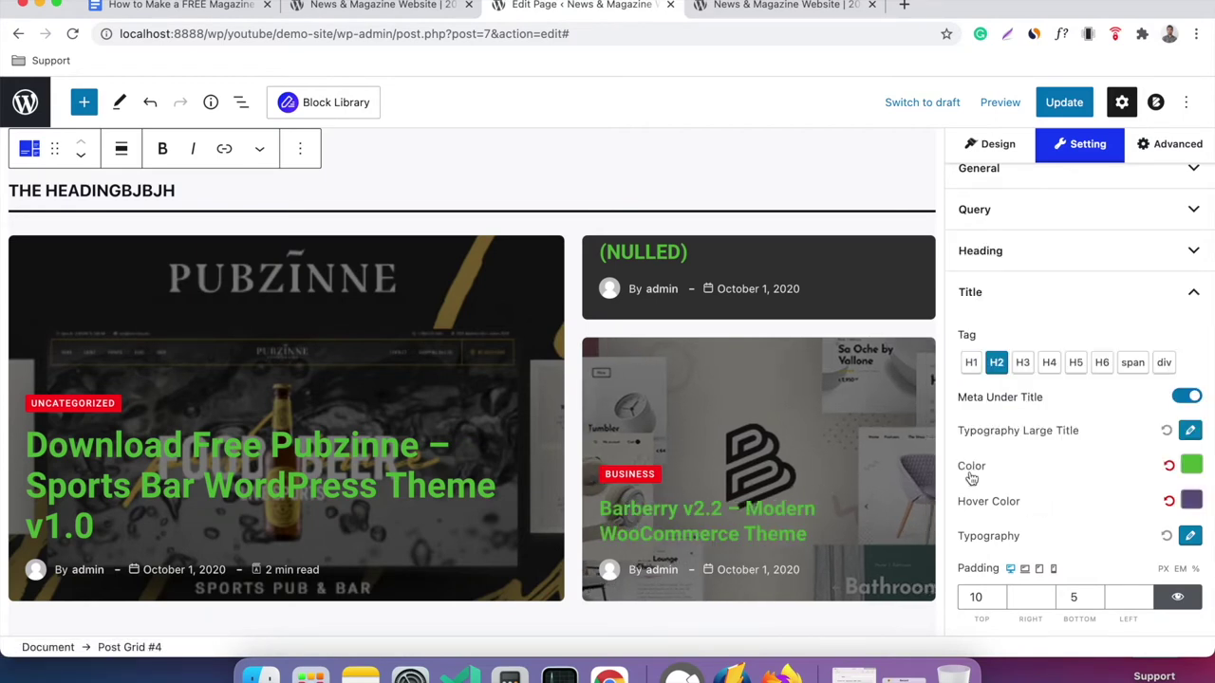
scroll(1125, 445, down, 2)
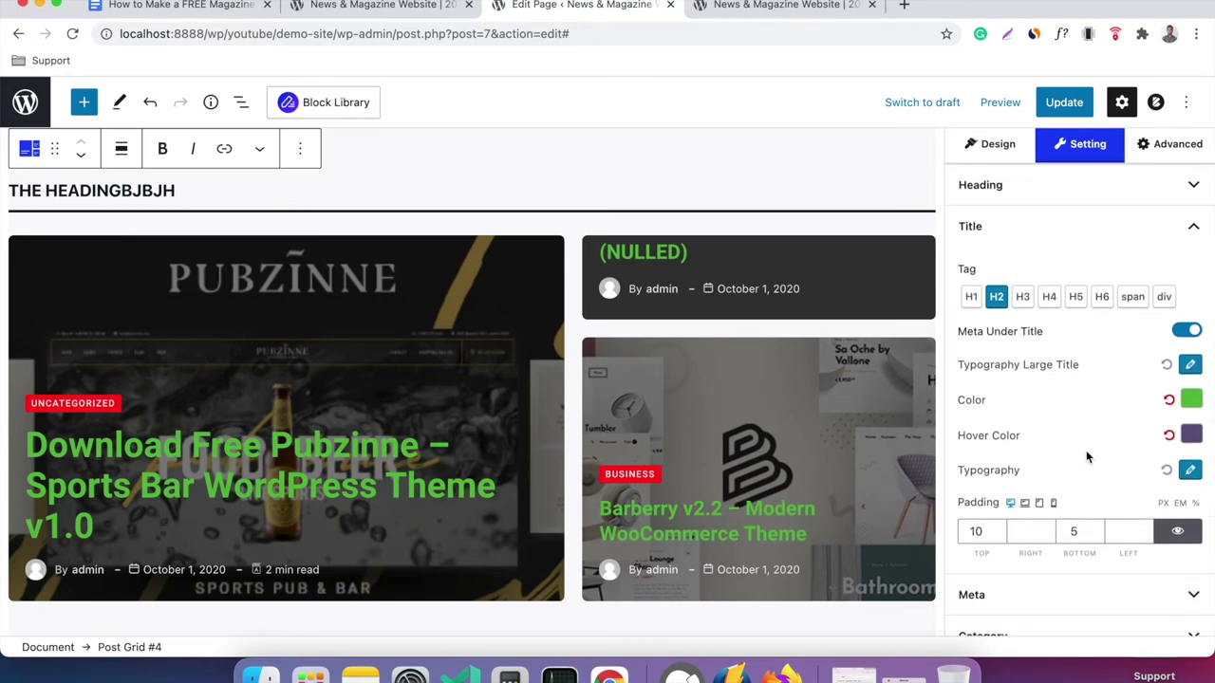
scroll(1085, 450, down, 4)
Expand Meta, try the With Icon and No Icon styles, then set the meta style back to Style3.
click(1055, 417)
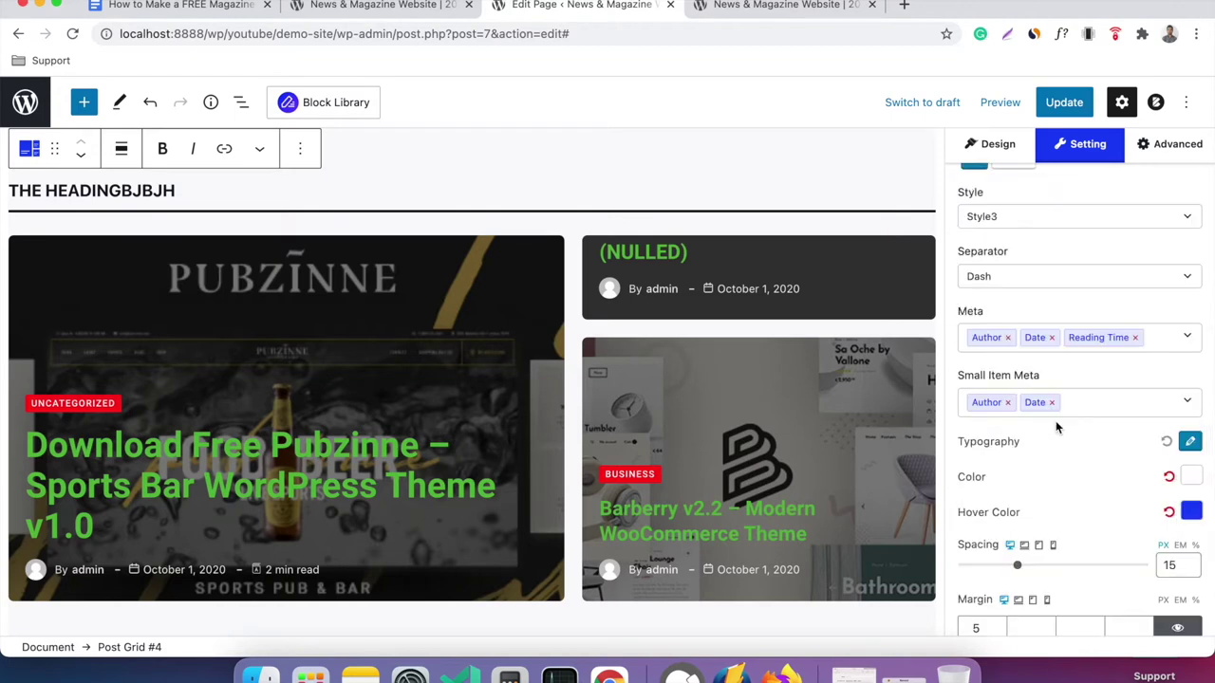
scroll(1076, 383, up, 3)
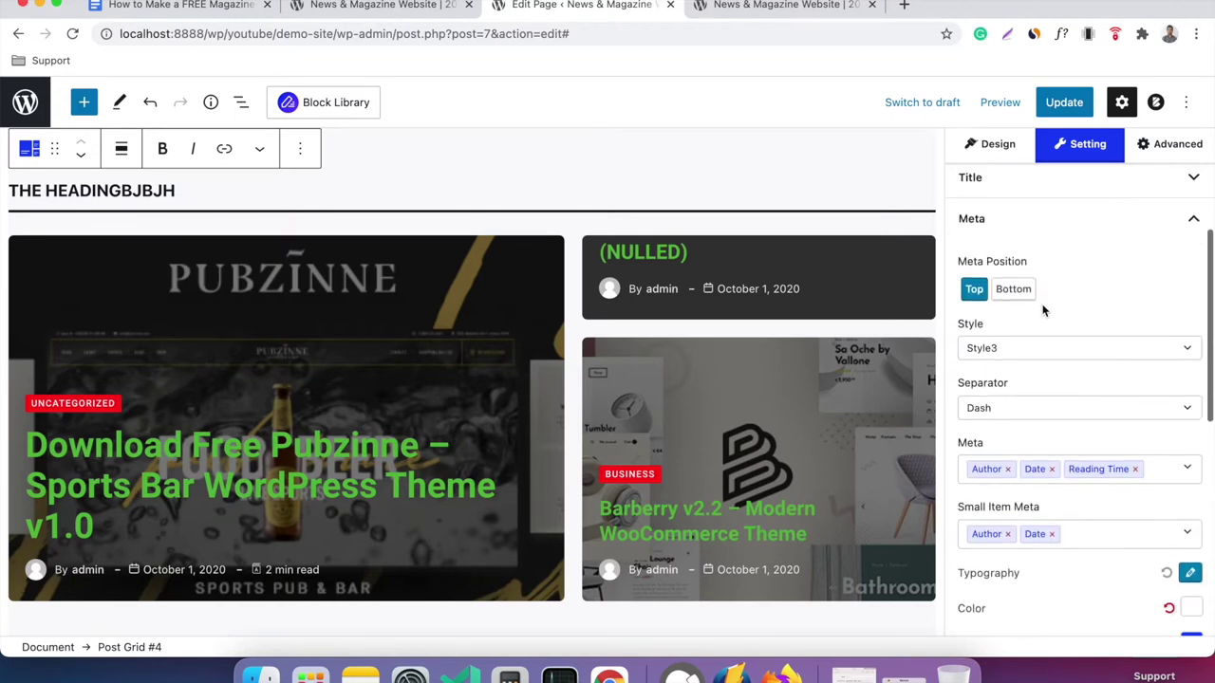
click(1004, 351)
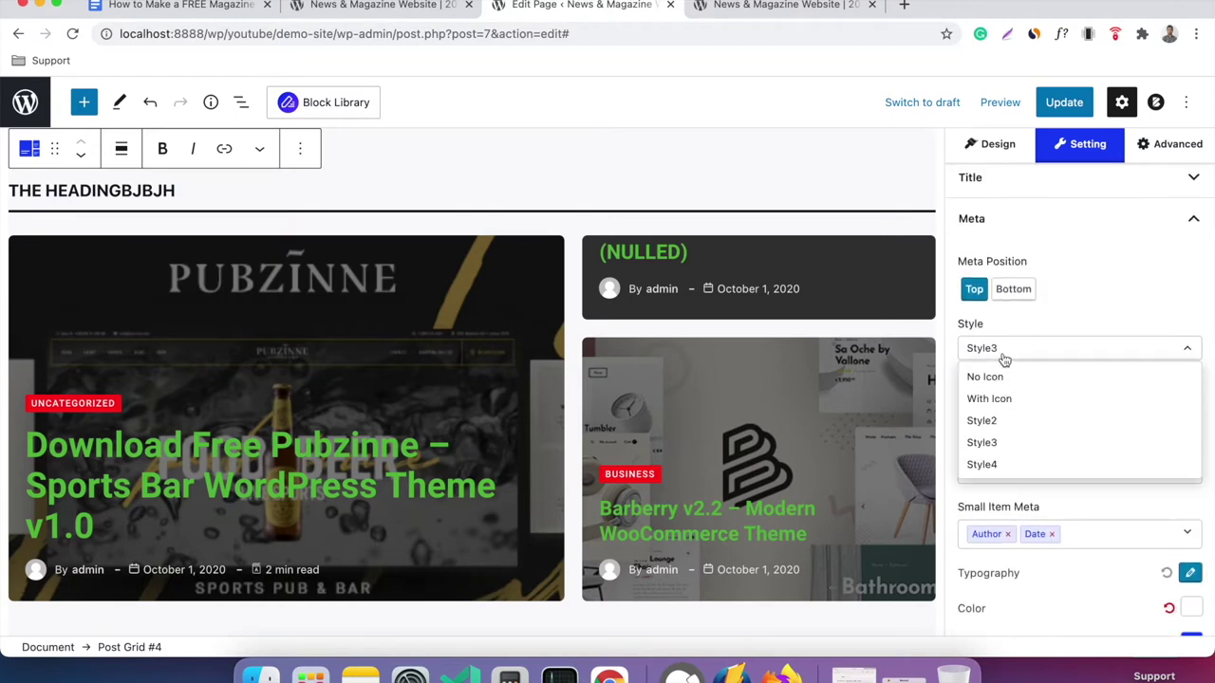
click(1017, 406)
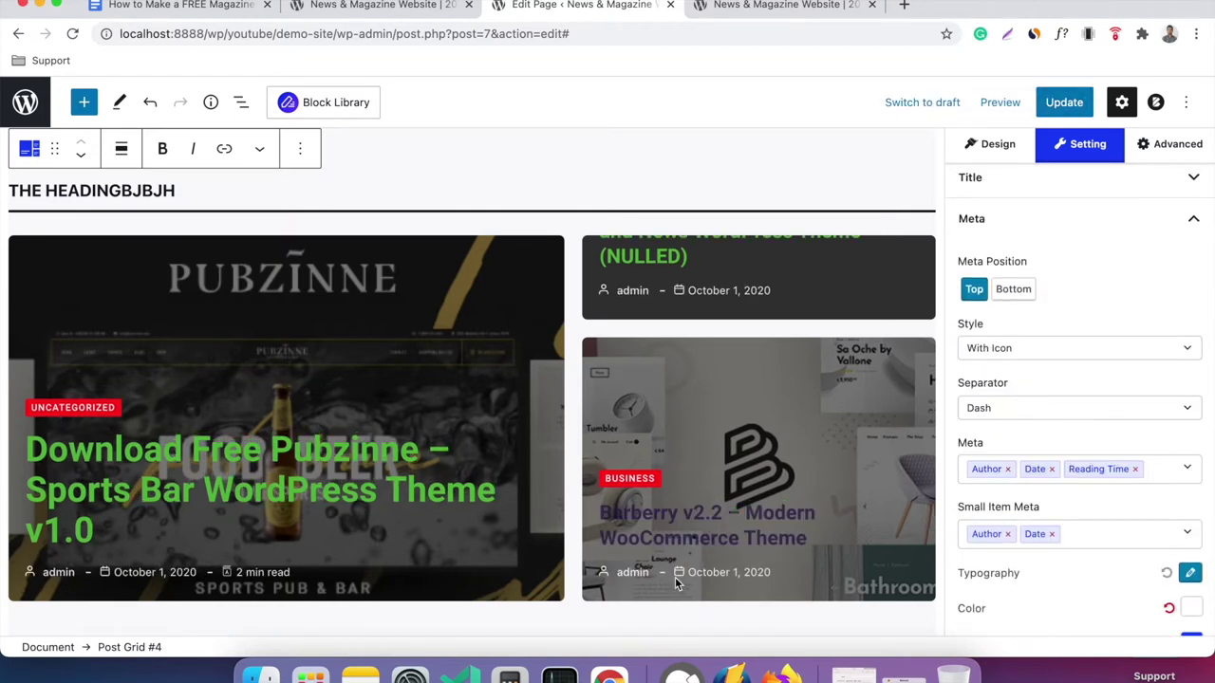
click(1009, 347)
click(1021, 375)
click(1031, 351)
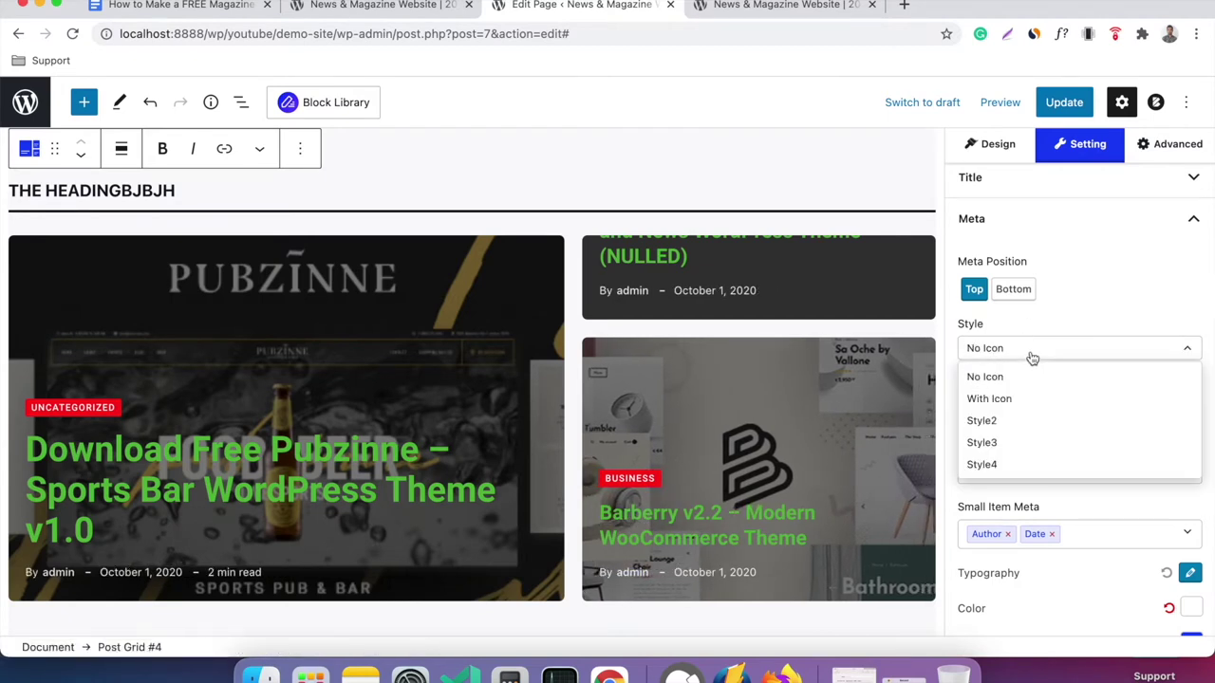
click(1006, 442)
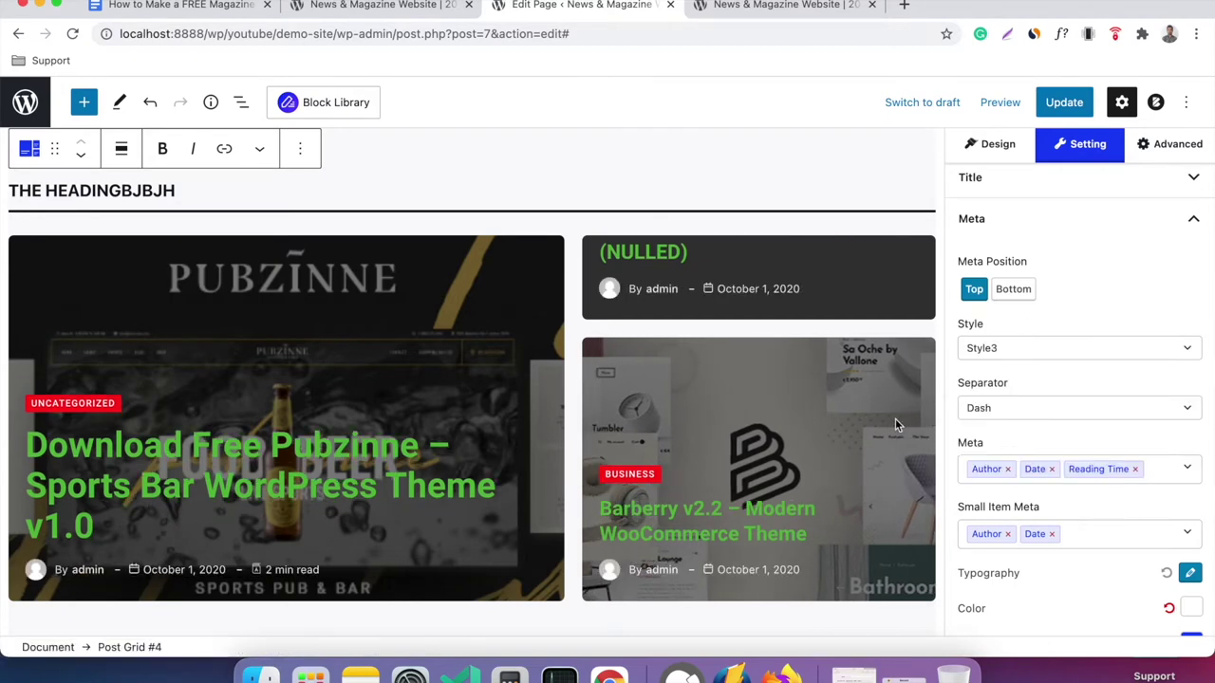
scroll(1035, 409, down, 5)
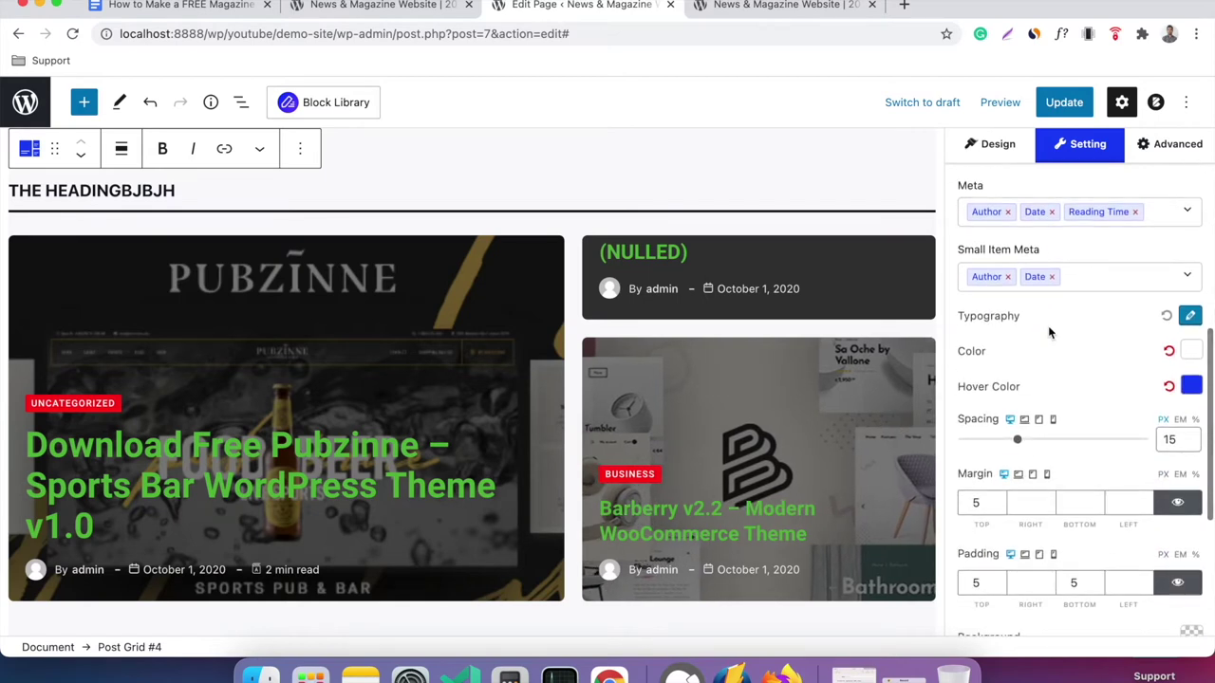
scroll(1006, 327, up, 10)
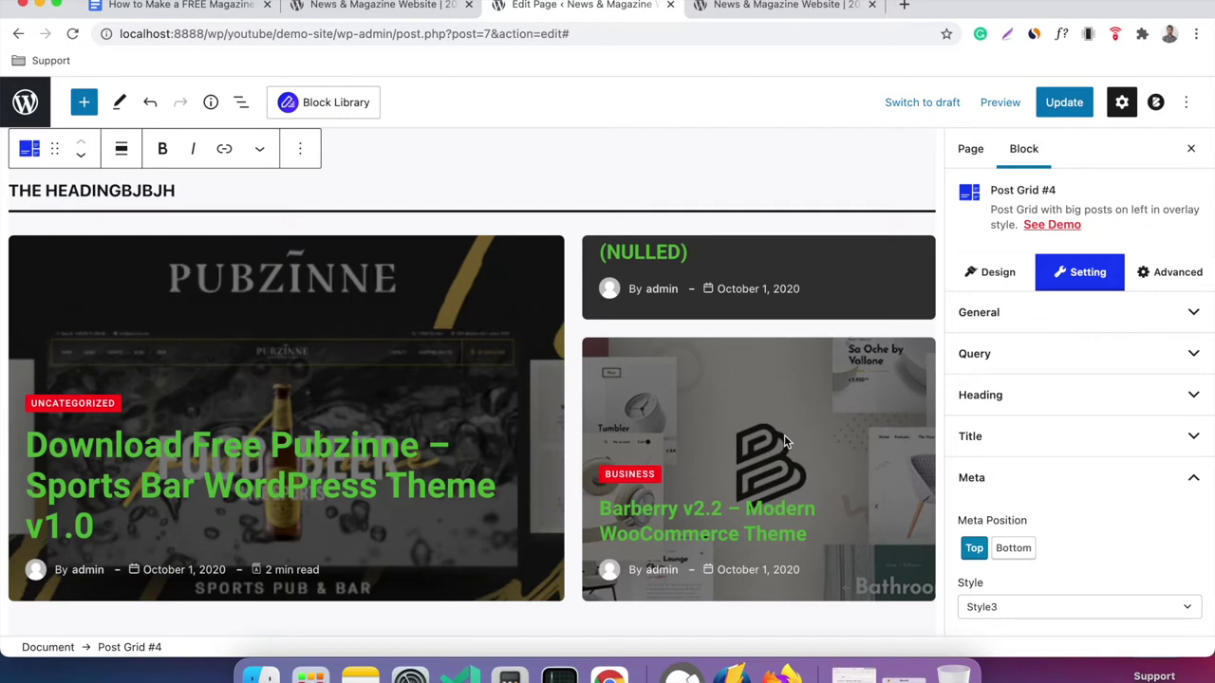
Select the Trending Posts Post Grid #1 block and browse its Design layouts, keeping the classic three-column layout.
scroll(523, 393, up, 2)
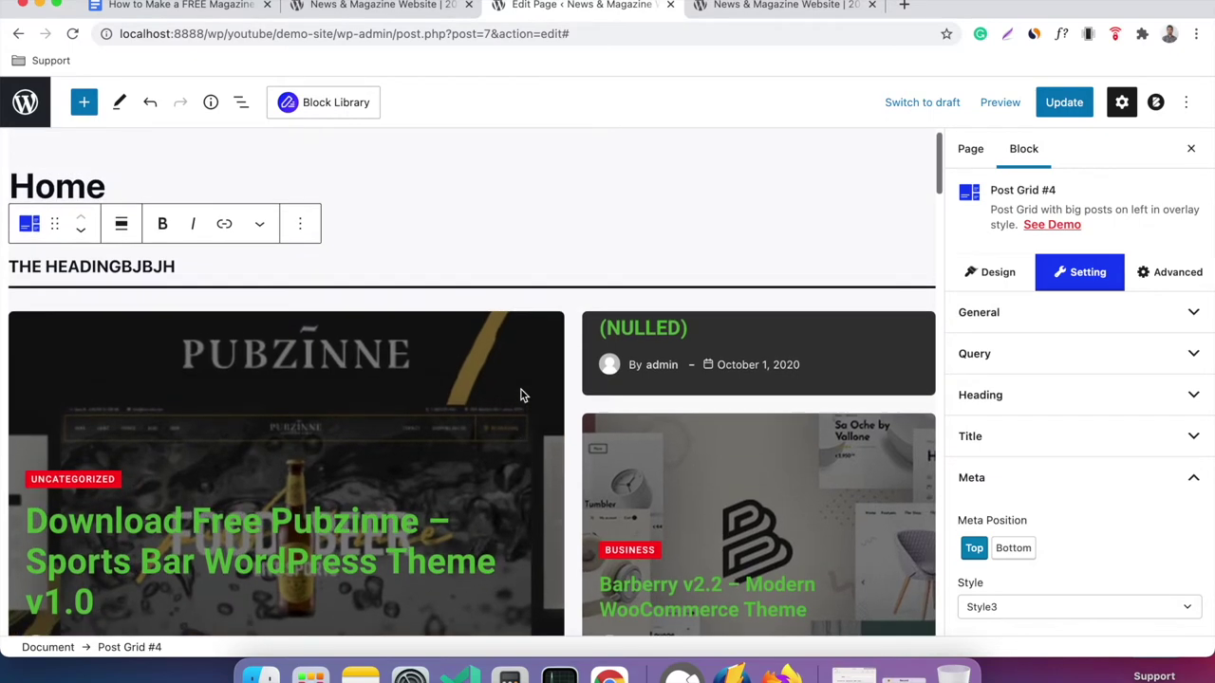
scroll(564, 415, down, 5)
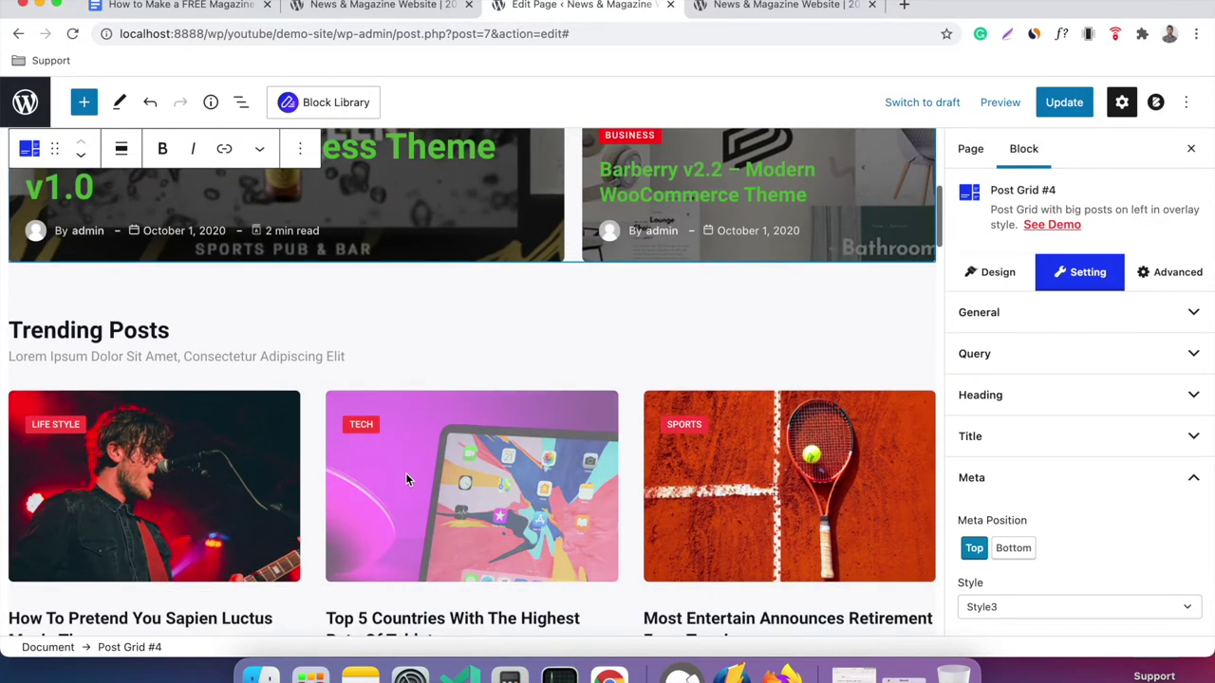
click(405, 479)
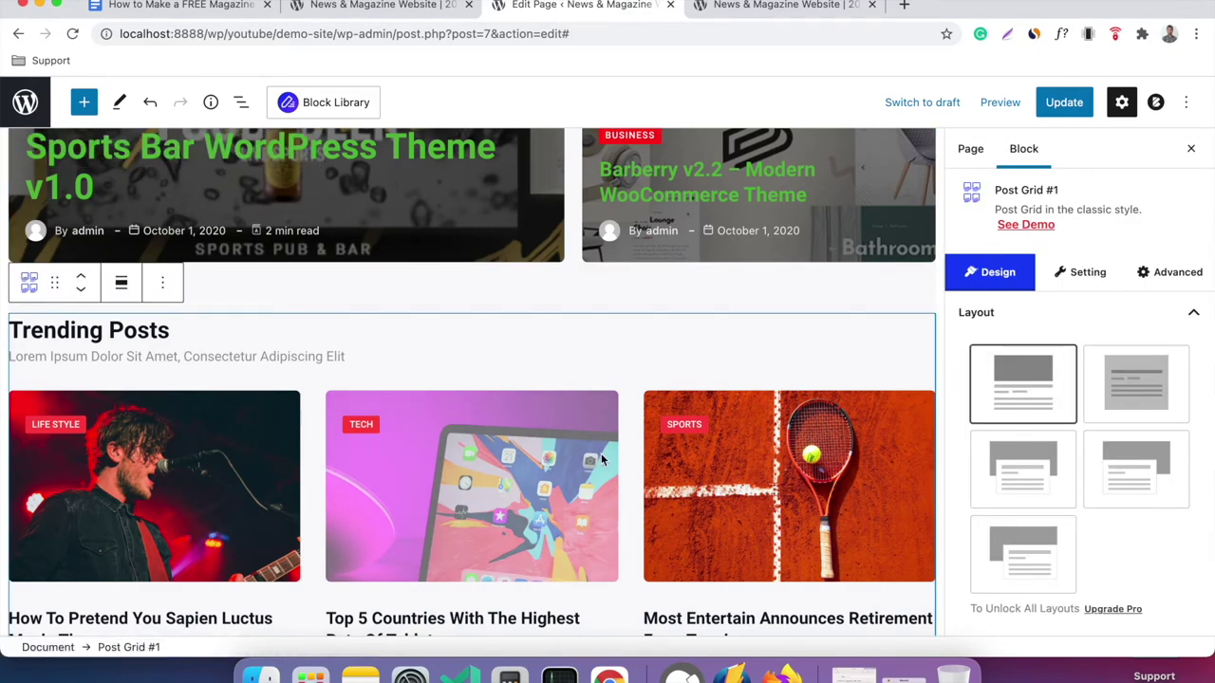
scroll(601, 459, down, 1)
scroll(263, 361, down, 1)
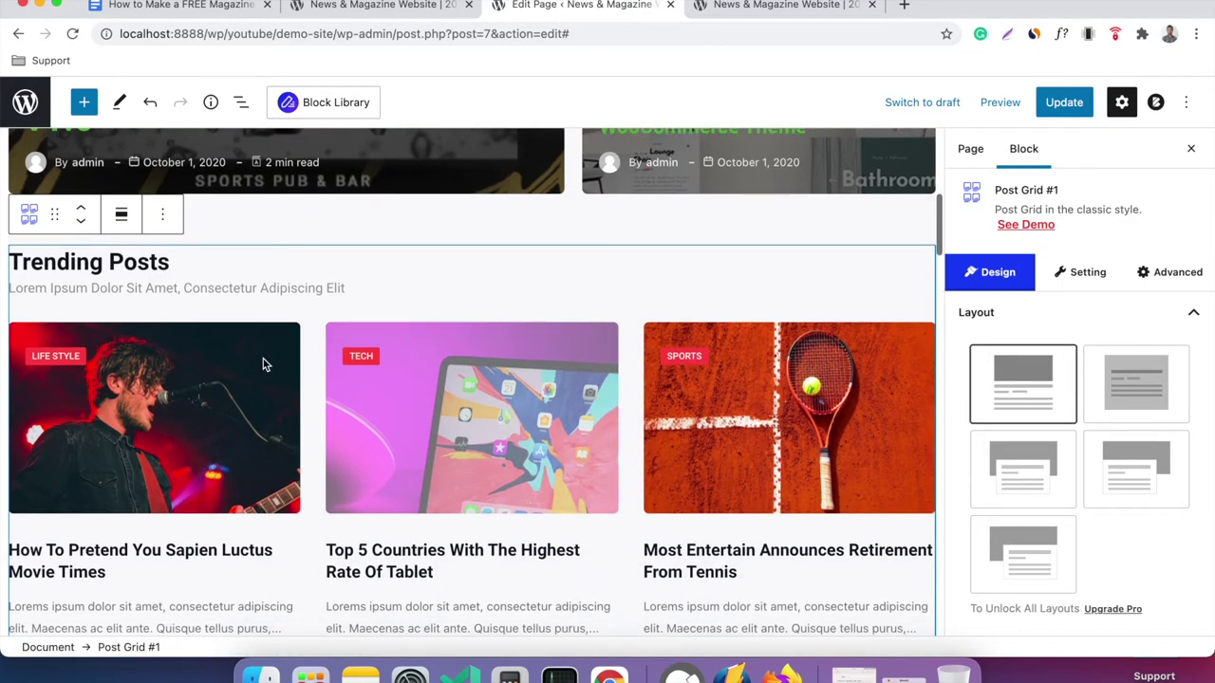
scroll(479, 386, down, 1)
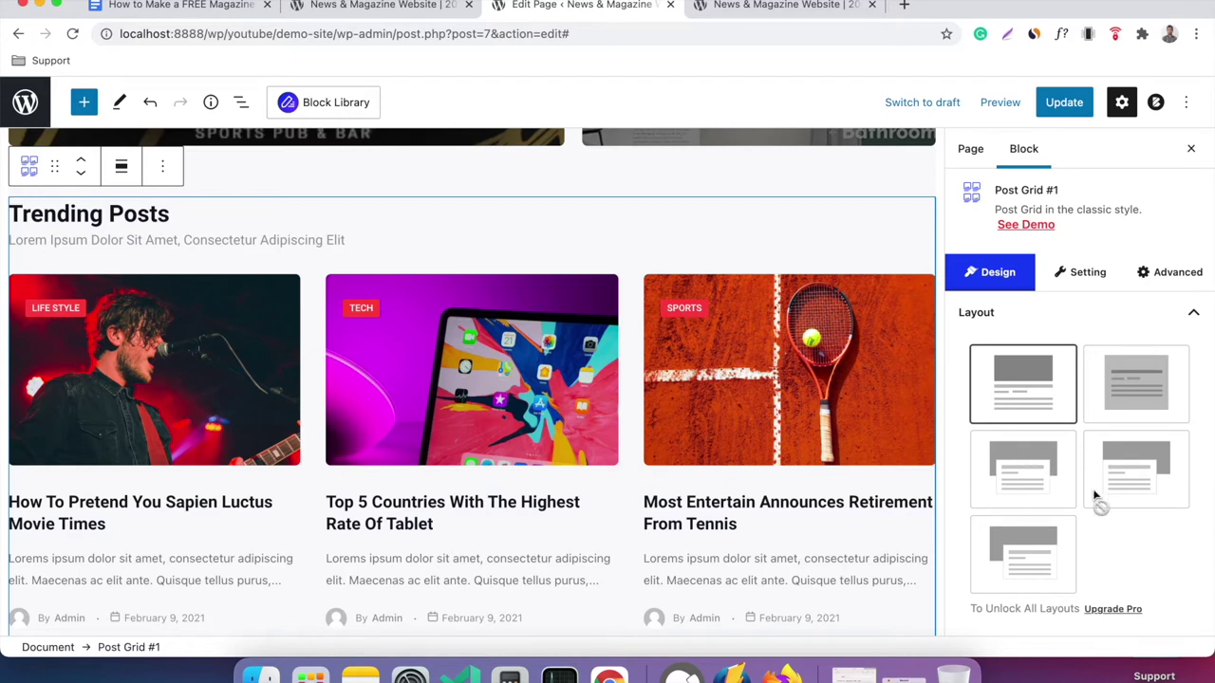
scroll(1060, 414, down, 1)
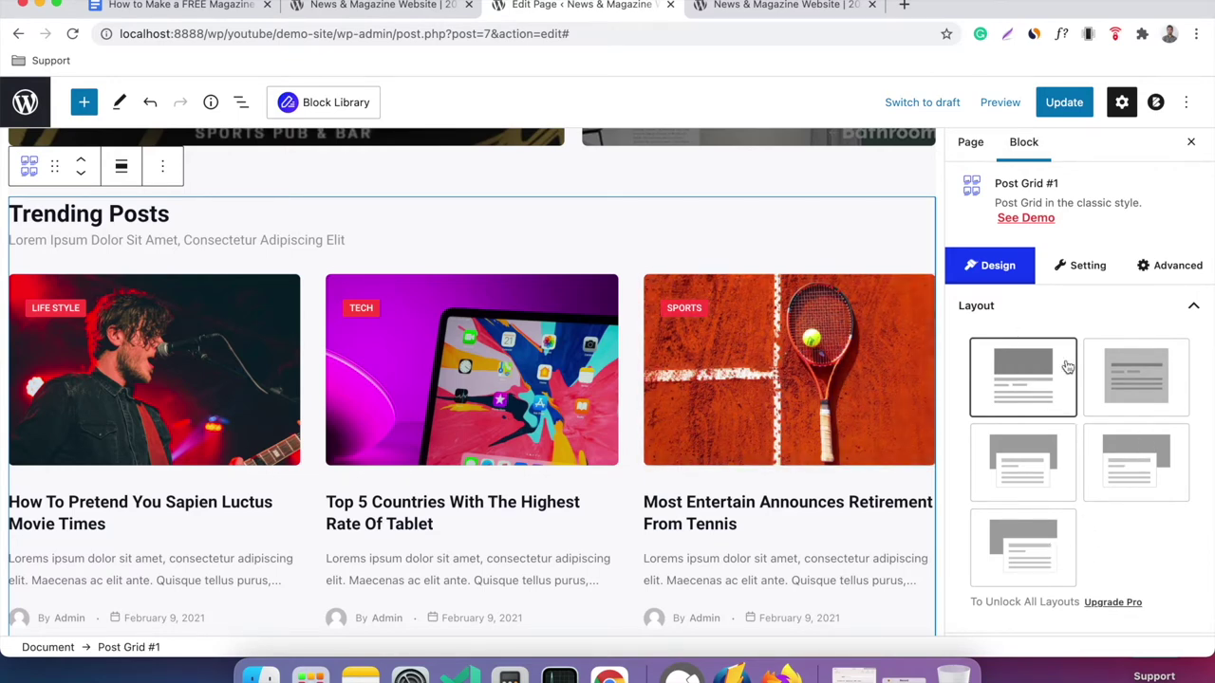
Switch Post Grid #1 to its Setting panel and expand the General section.
click(1080, 269)
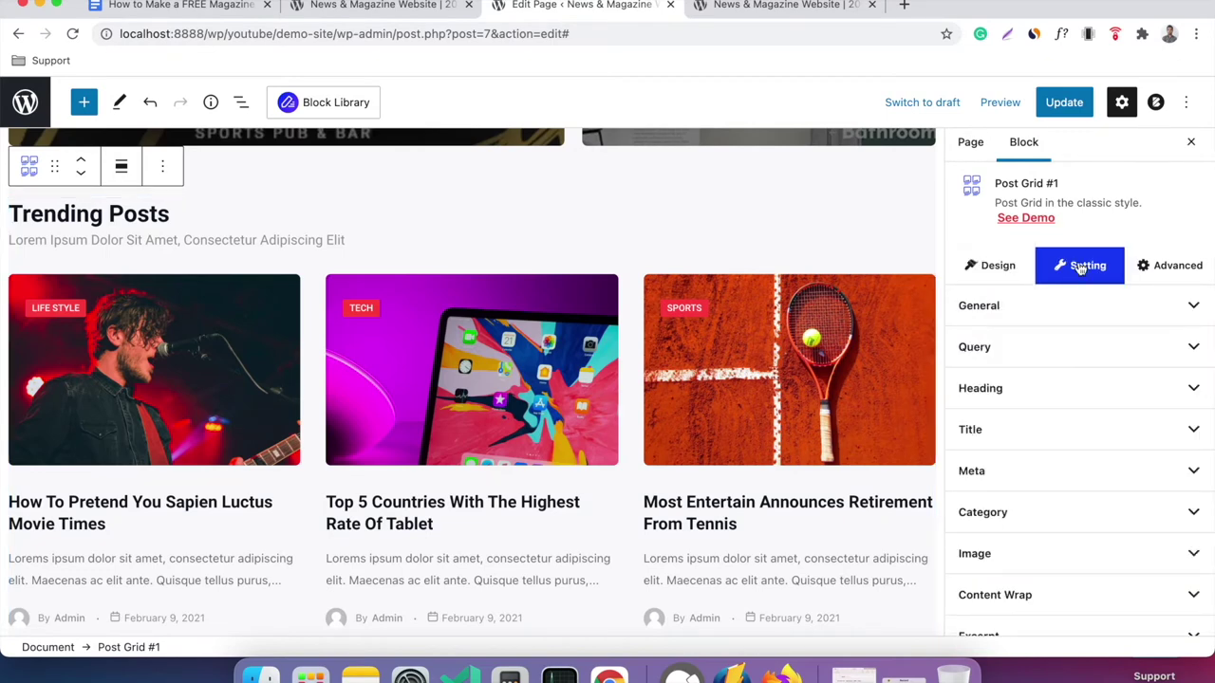
click(1029, 309)
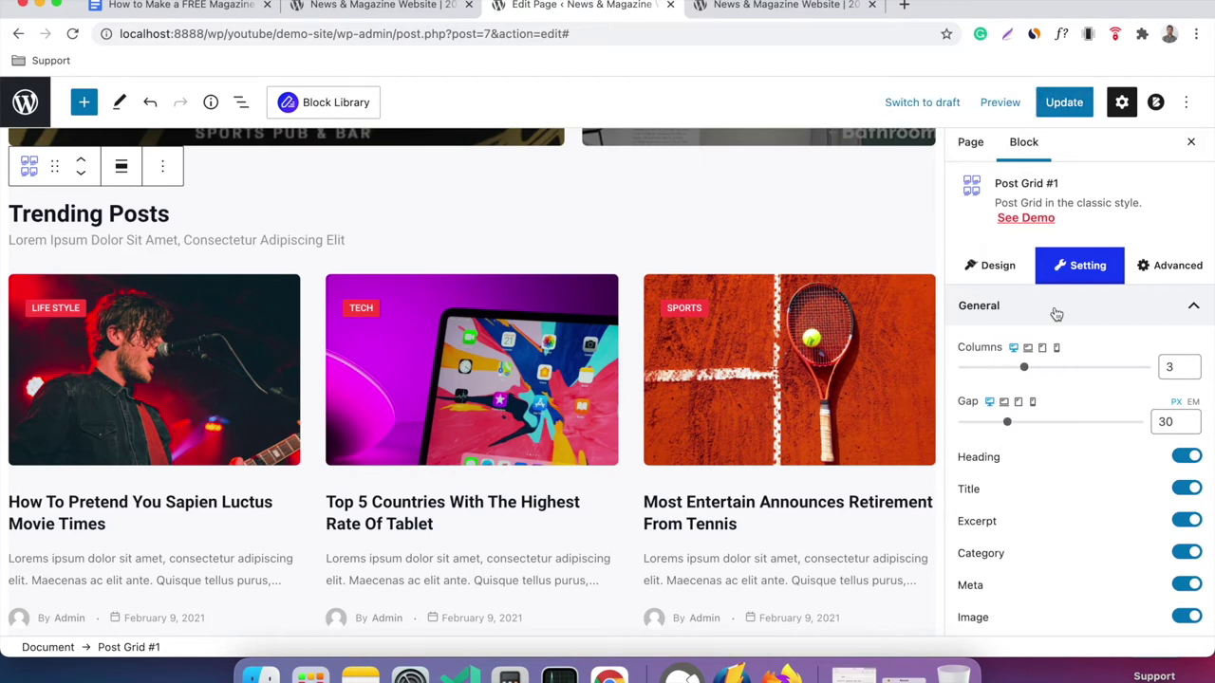
scroll(833, 286, up, 3)
scroll(833, 285, down, 2)
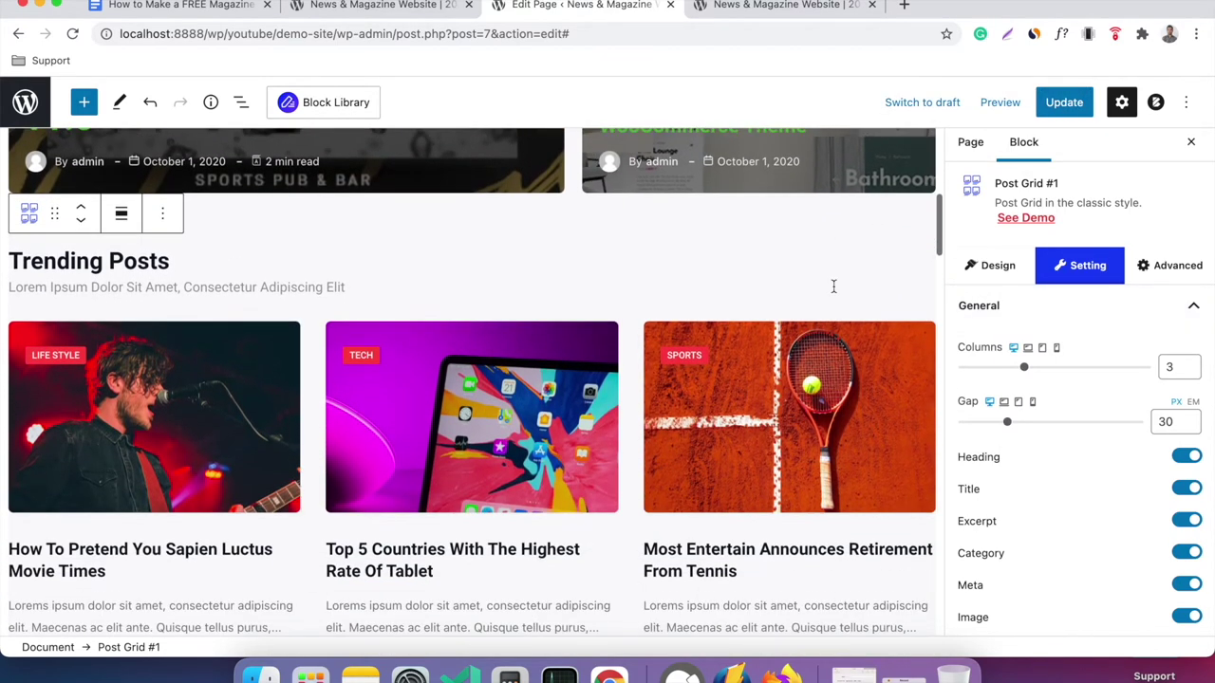
scroll(1044, 399, down, 2)
Toggle Heading, Title and Excerpt off and back on, leaving all three shown.
click(1186, 391)
click(1186, 391)
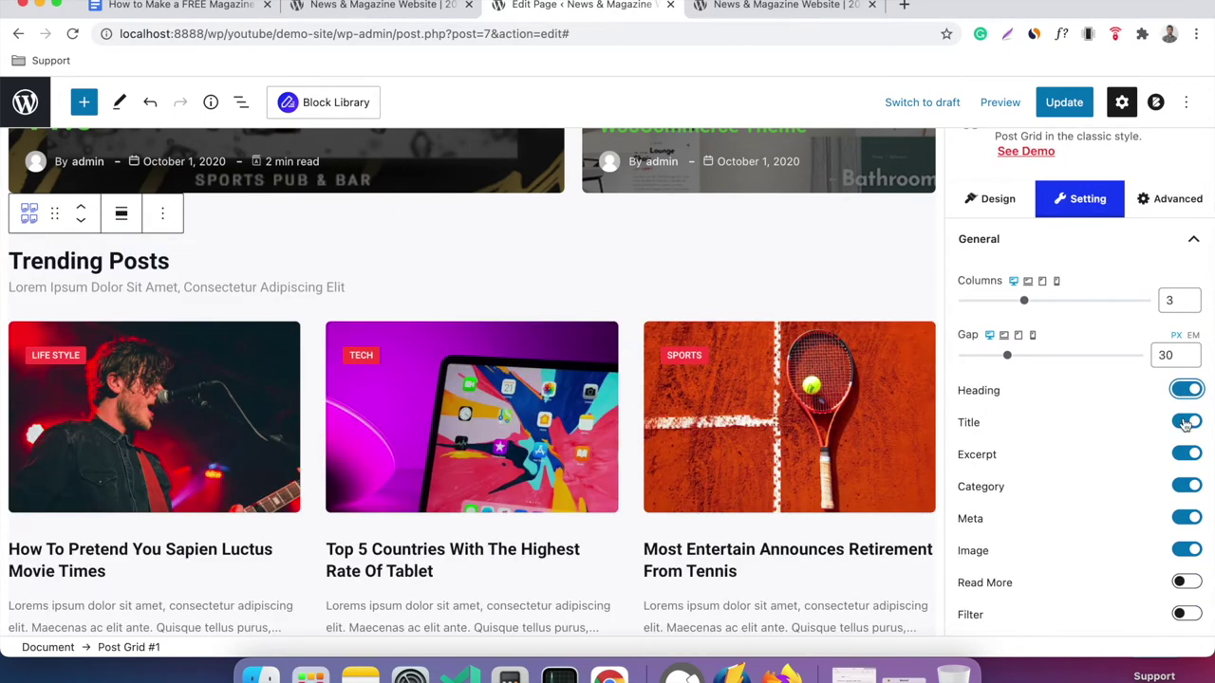
click(1185, 423)
click(1185, 422)
click(1187, 453)
click(1186, 453)
scroll(1145, 451, down, 5)
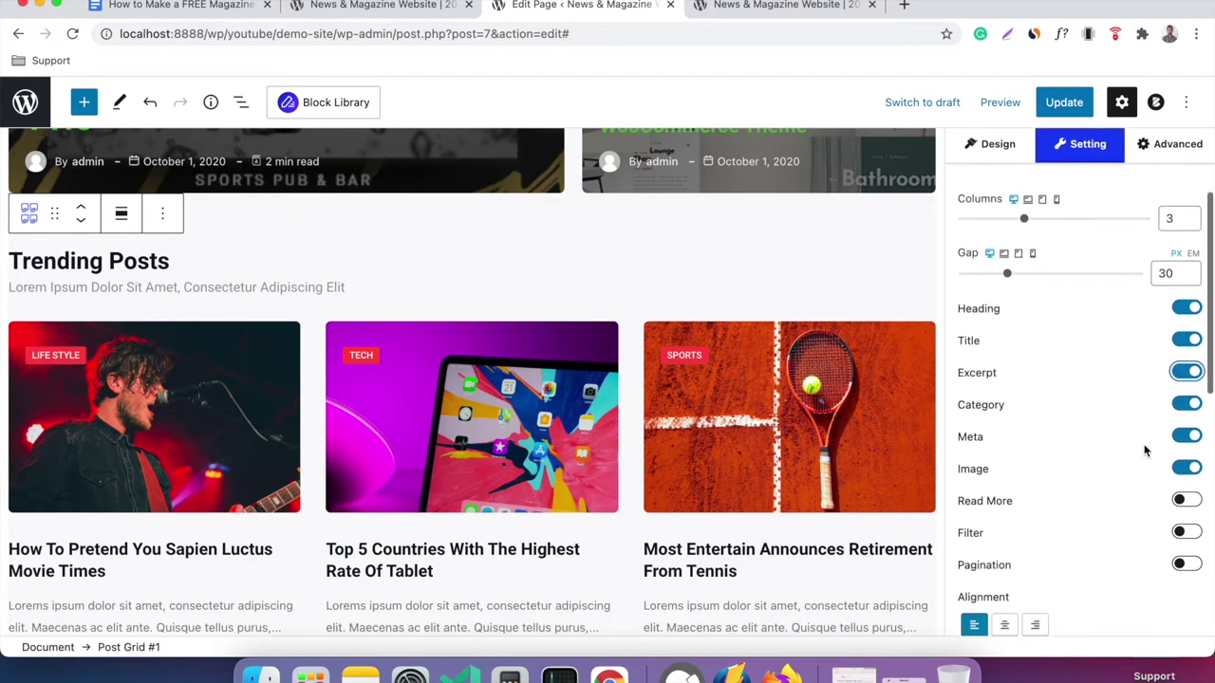
scroll(1085, 384, down, 5)
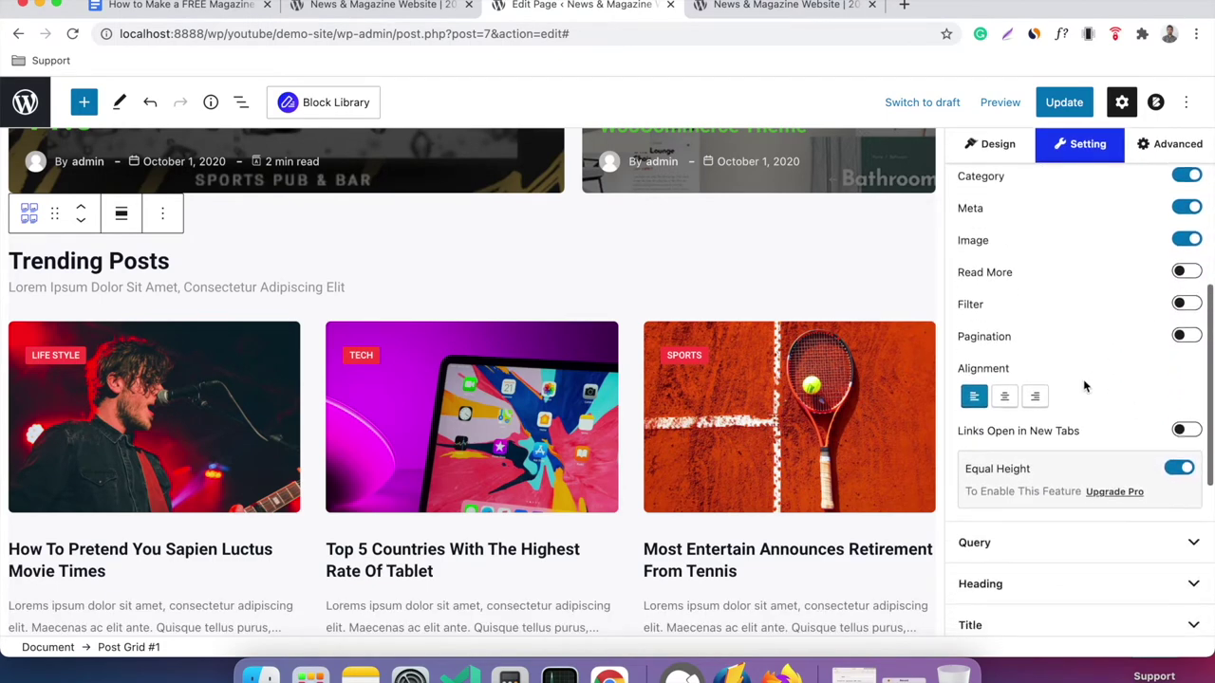
scroll(1042, 384, down, 2)
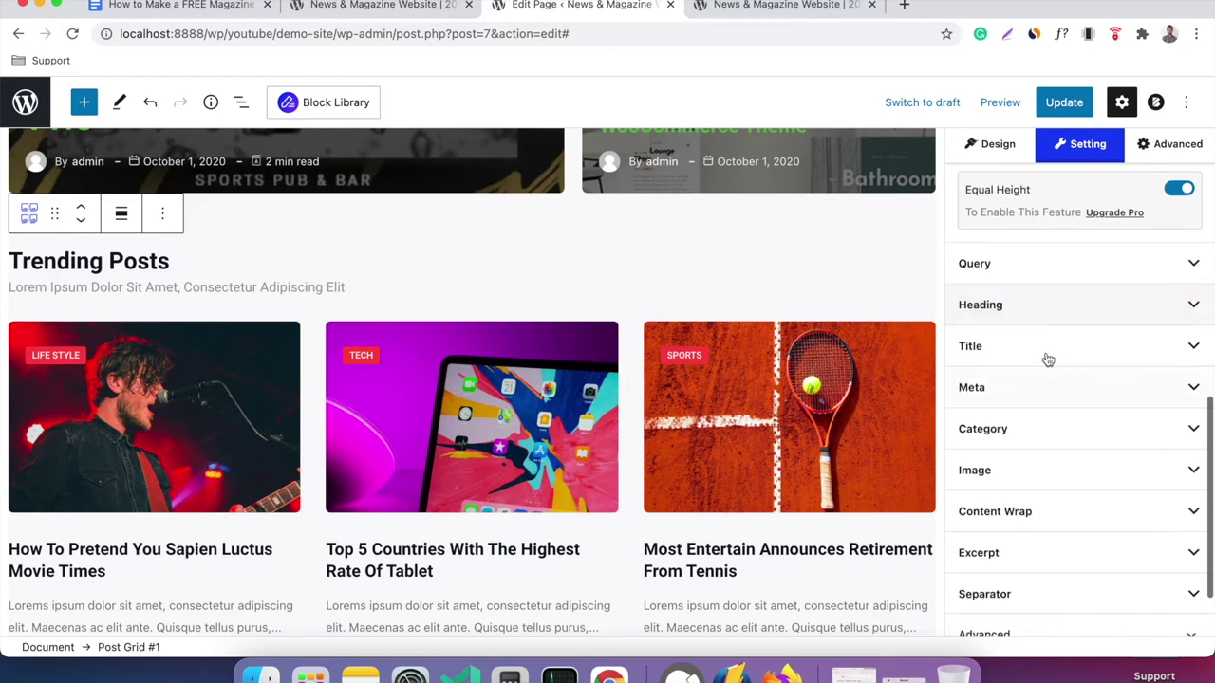
Expand and review the grid's Heading settings, then collapse them.
click(1061, 323)
scroll(1146, 329, up, 2)
scroll(1145, 328, up, 5)
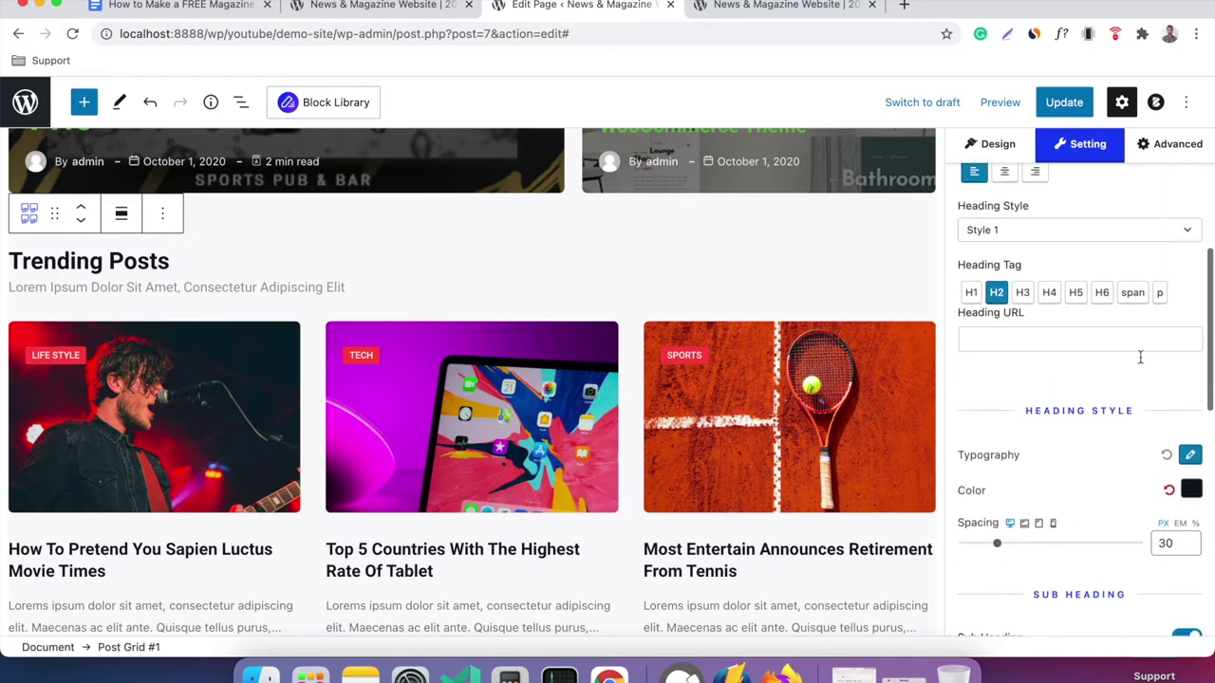
scroll(822, 432, down, 2)
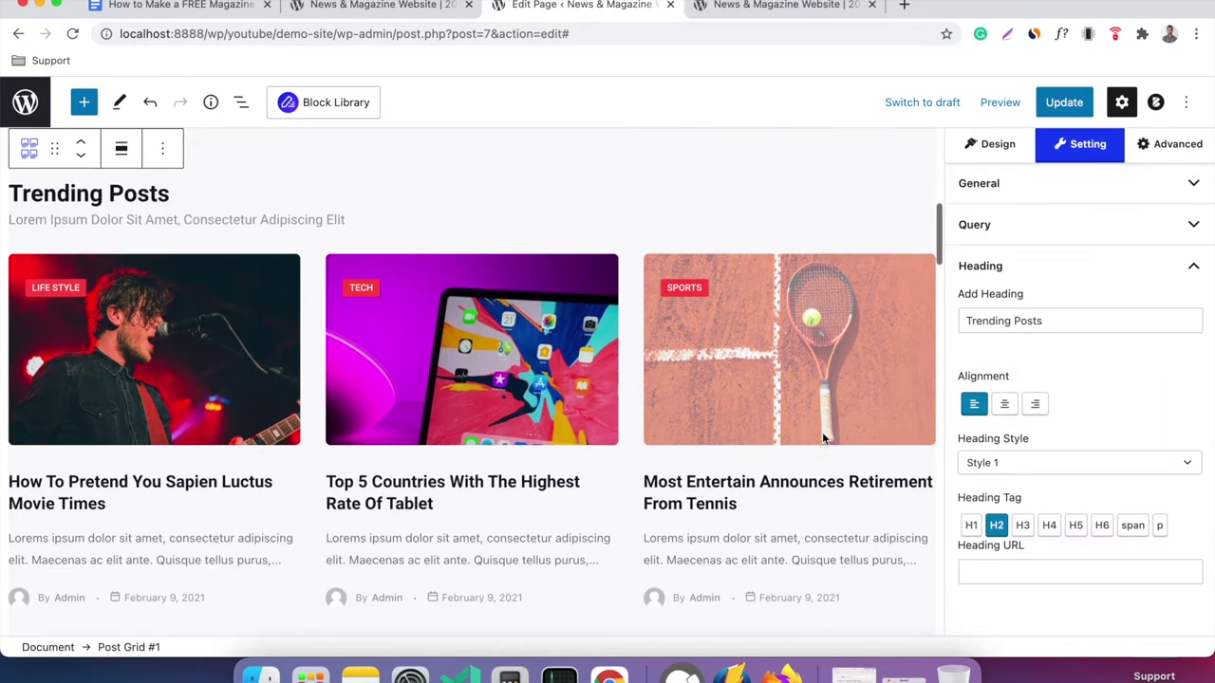
scroll(861, 413, down, 1)
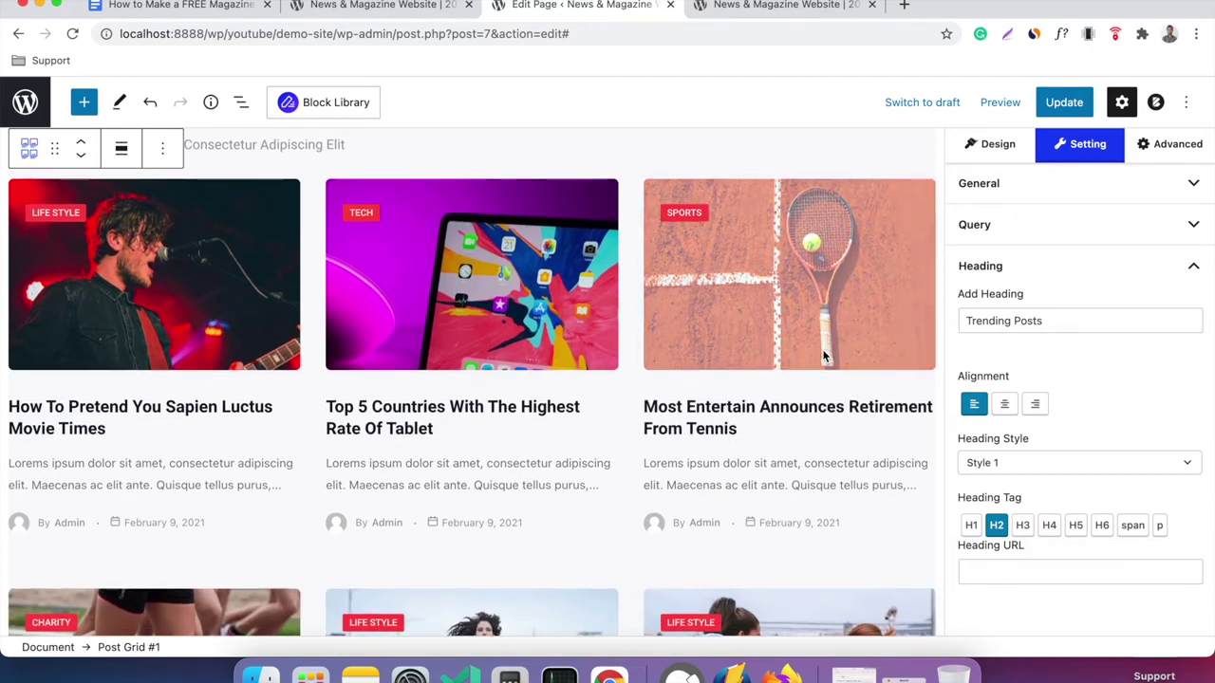
scroll(824, 356, up, 3)
scroll(213, 419, down, 3)
scroll(520, 371, down, 1)
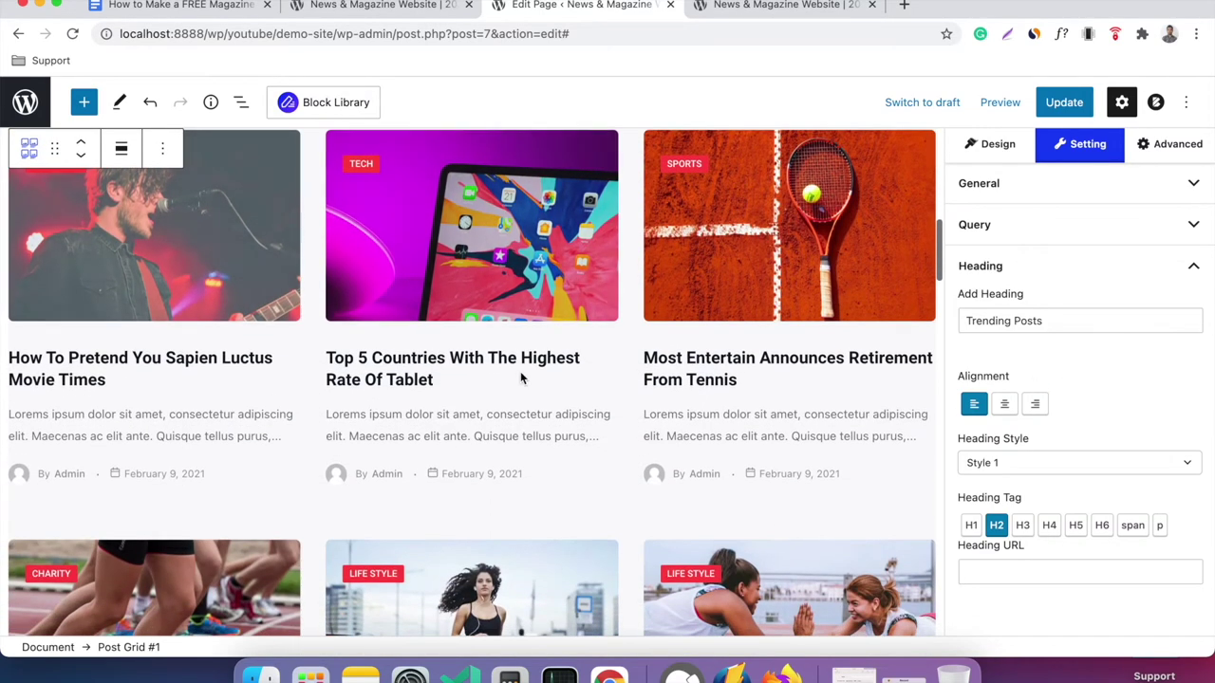
scroll(661, 350, up, 2)
click(1043, 274)
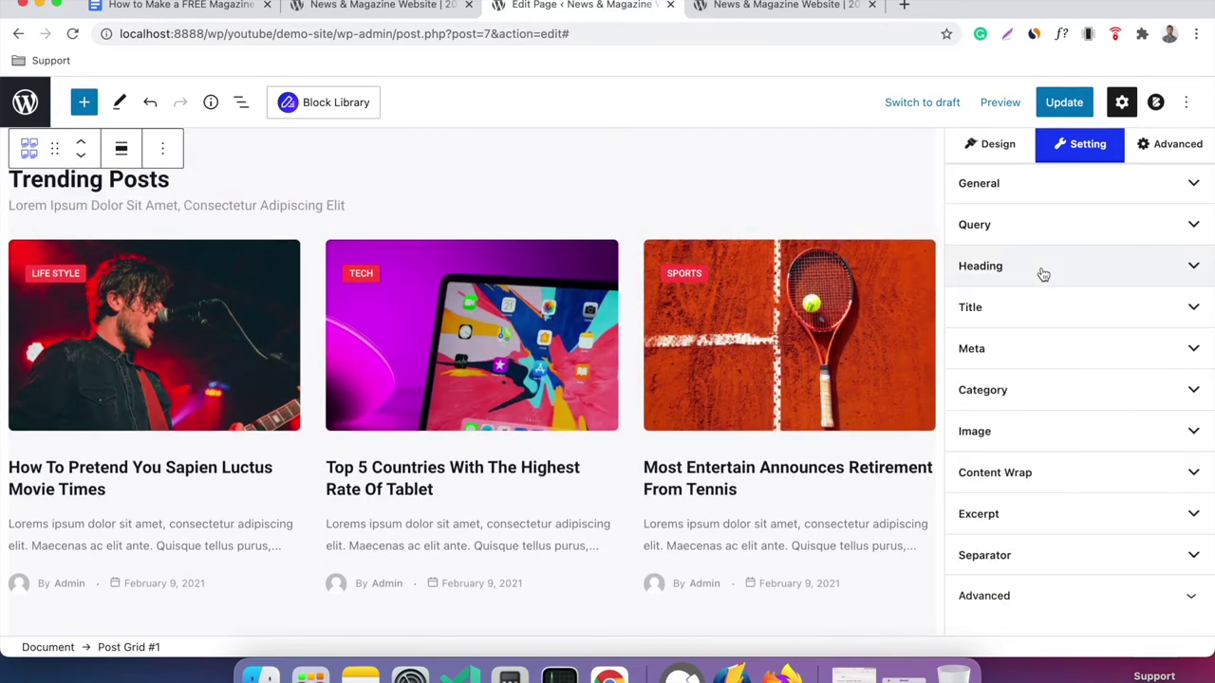
scroll(799, 402, down, 2)
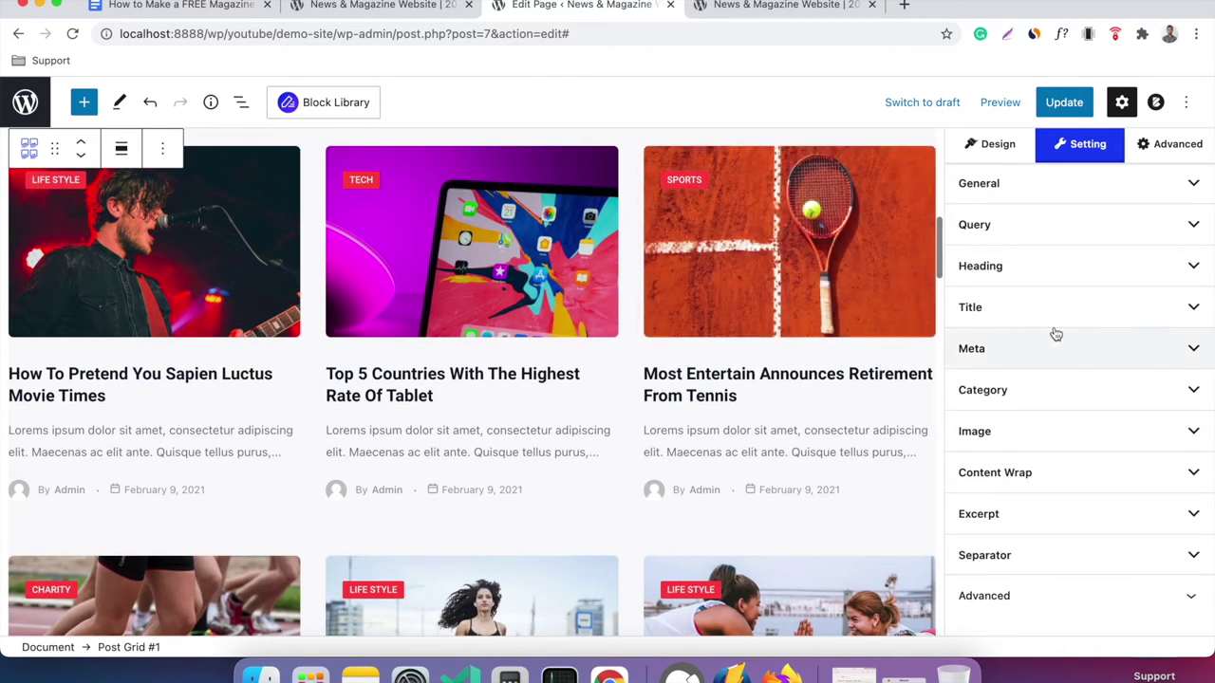
scroll(1063, 289, up, 2)
Expand Query and reduce the number of posts from 9 to 6.
click(1057, 303)
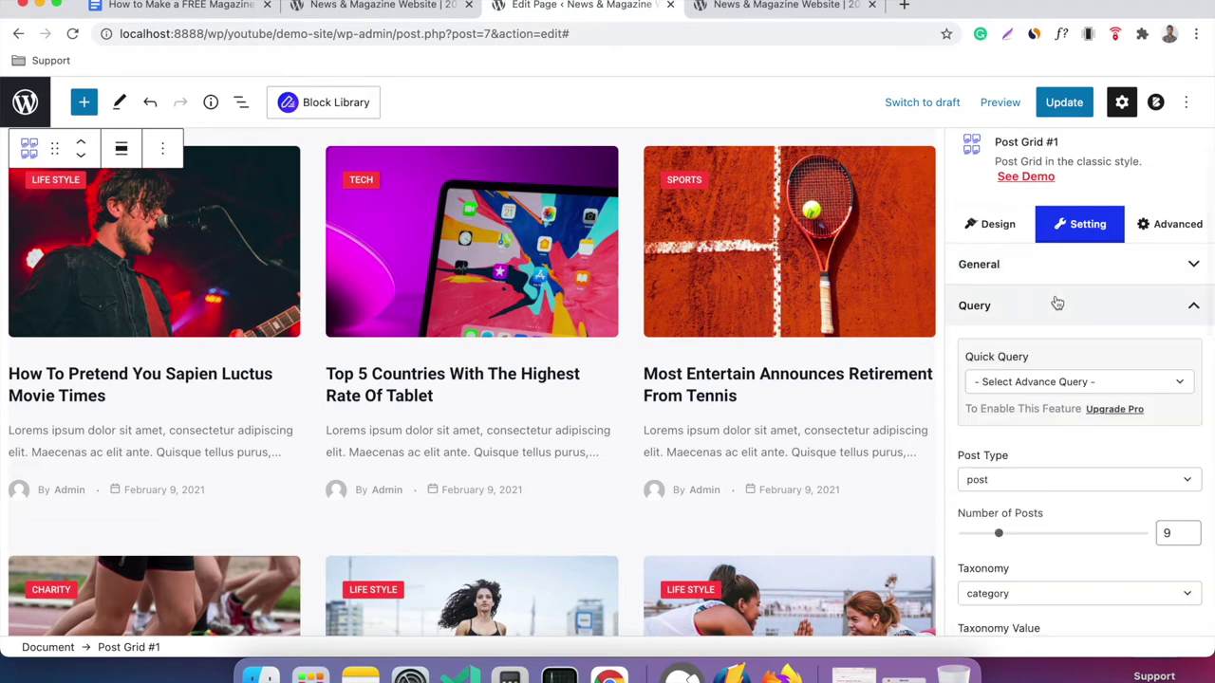
scroll(1057, 302, down, 1)
scroll(1057, 301, down, 2)
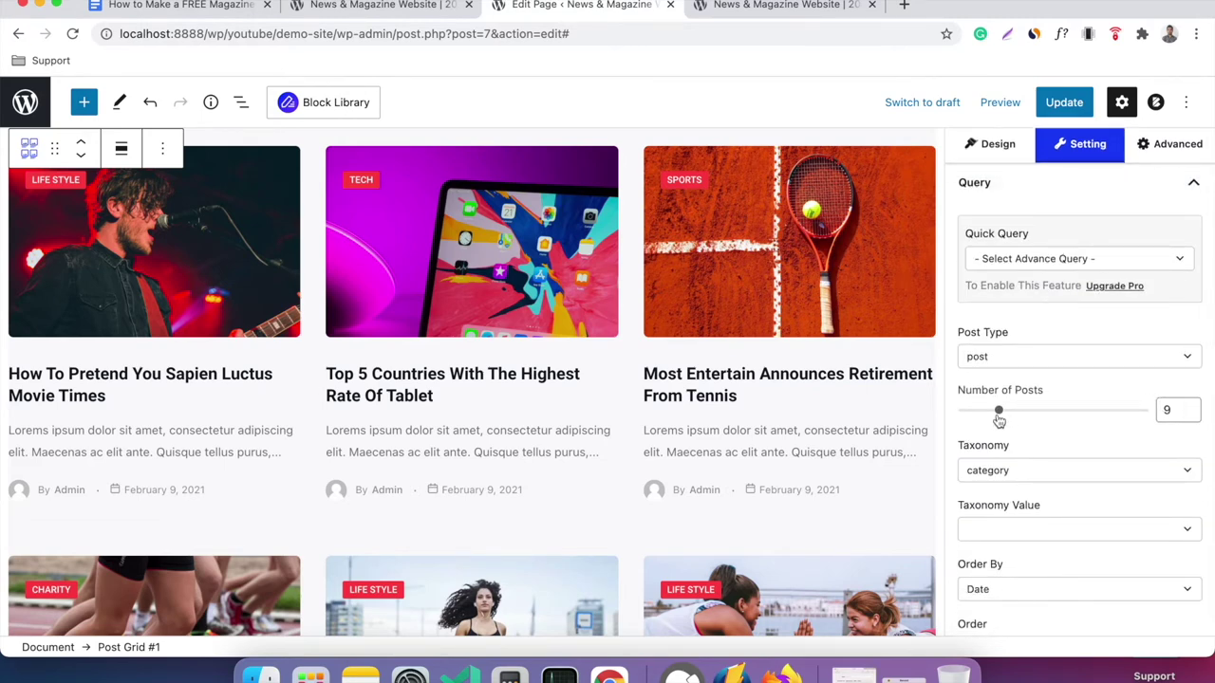
drag(998, 415, 989, 416)
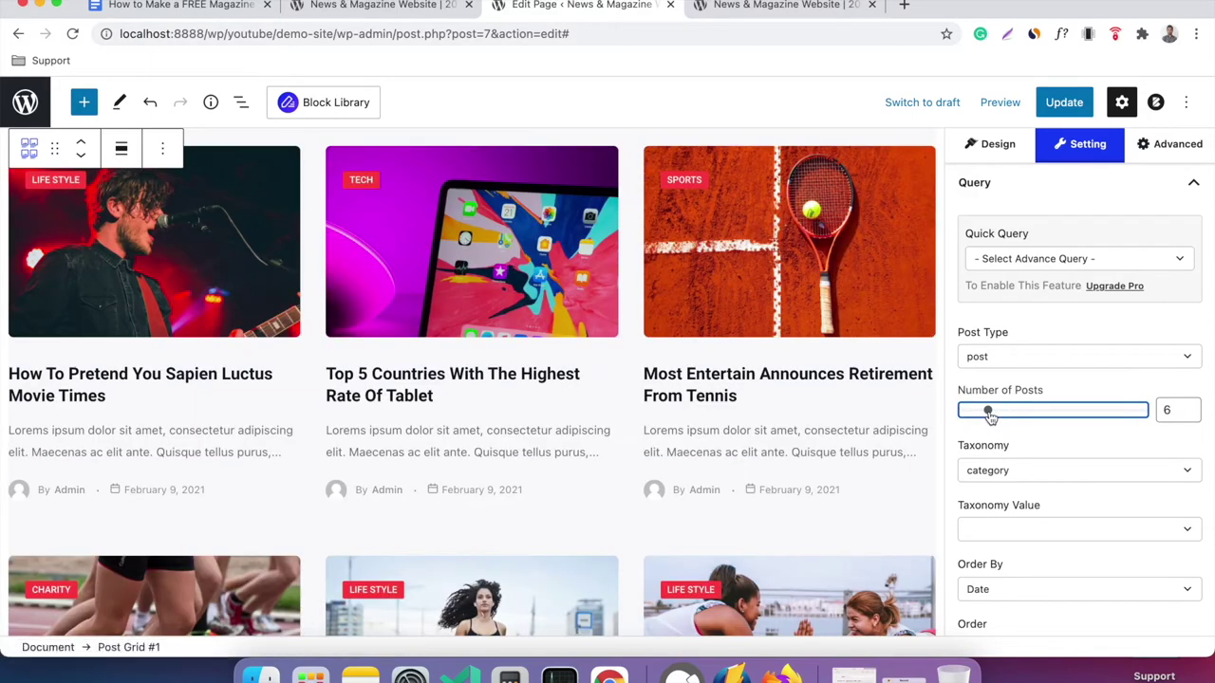
scroll(836, 375, down, 6)
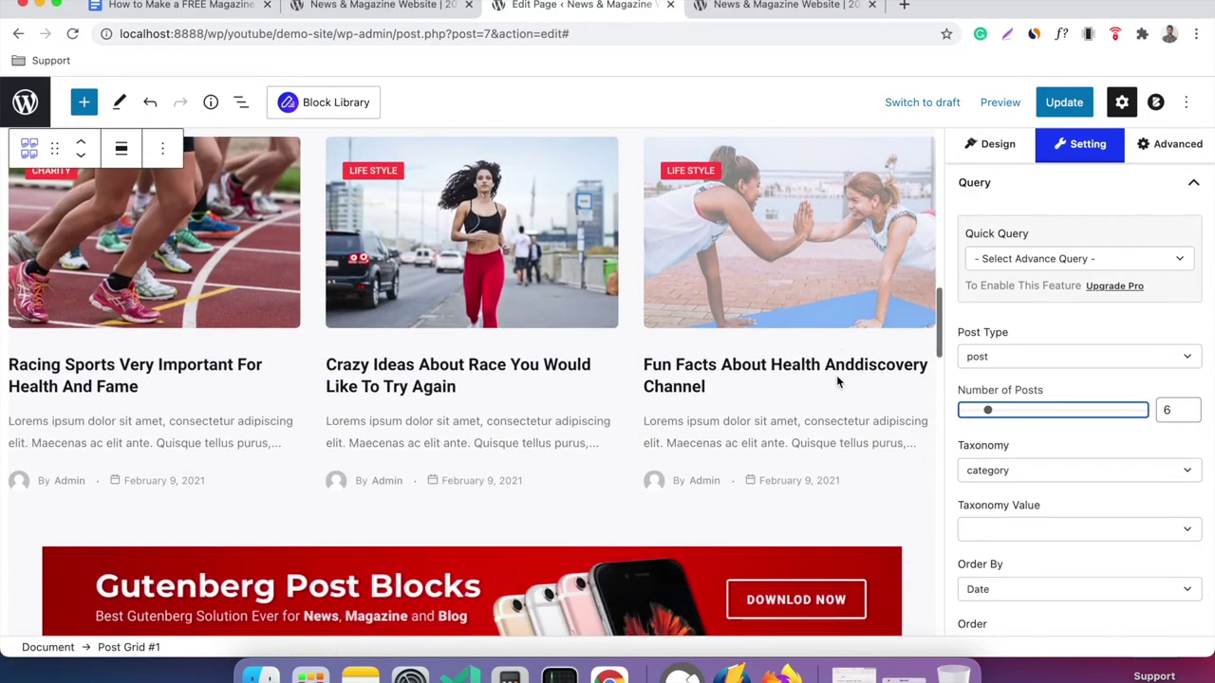
scroll(666, 233, up, 6)
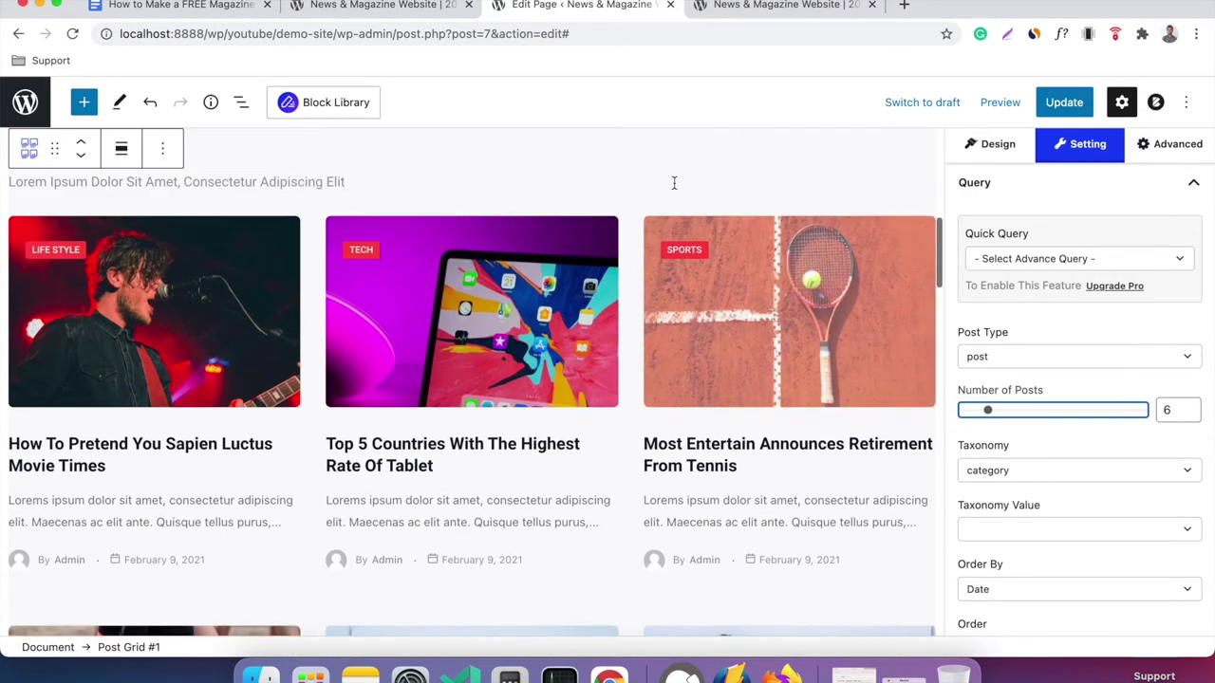
scroll(1049, 482, down, 4)
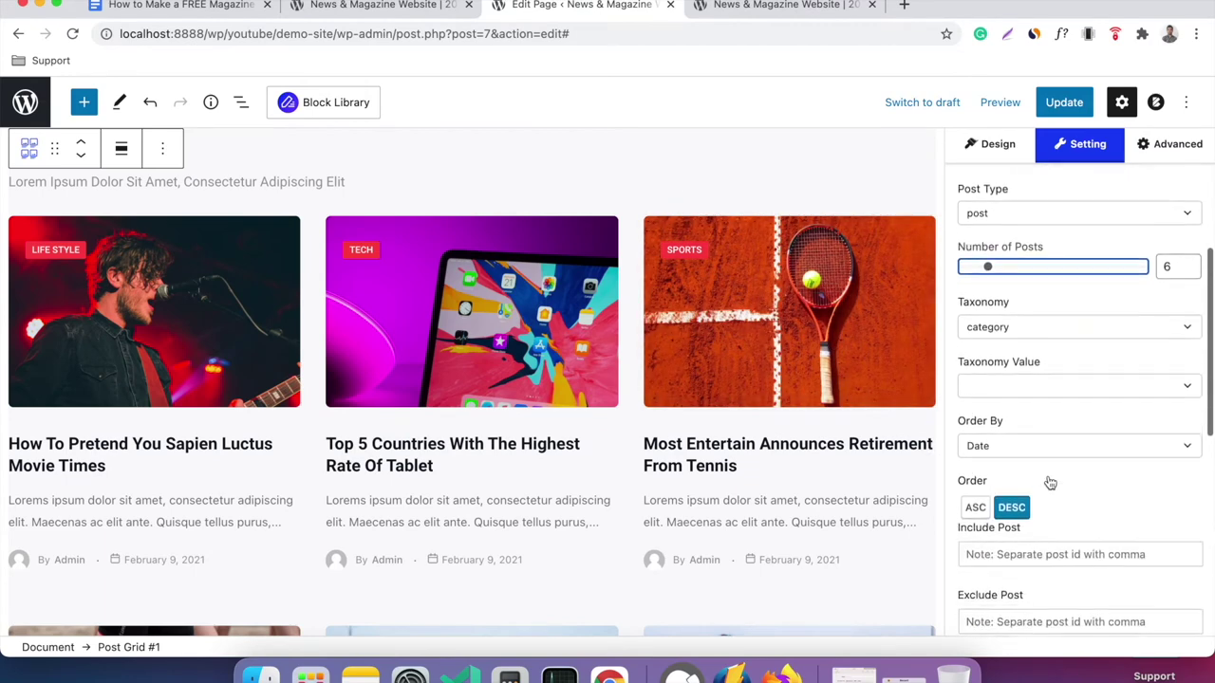
scroll(1049, 482, down, 4)
Reopen and close the Heading settings section once more.
click(1049, 480)
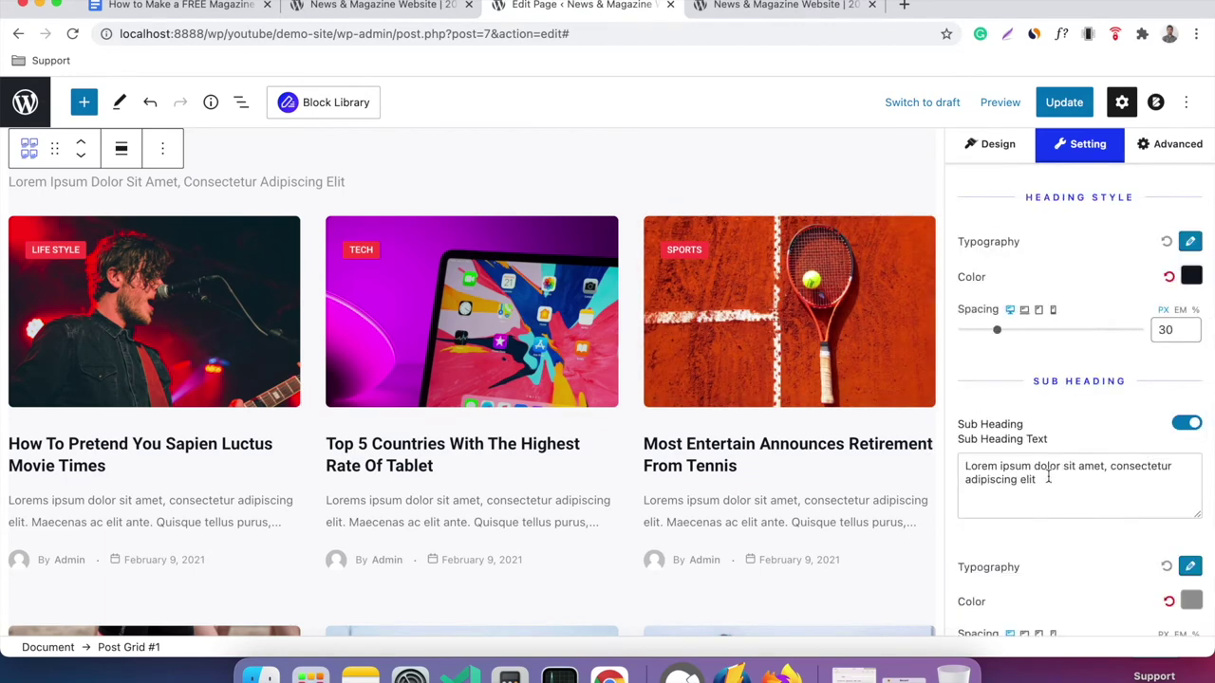
scroll(1049, 482, up, 4)
scroll(1049, 482, up, 8)
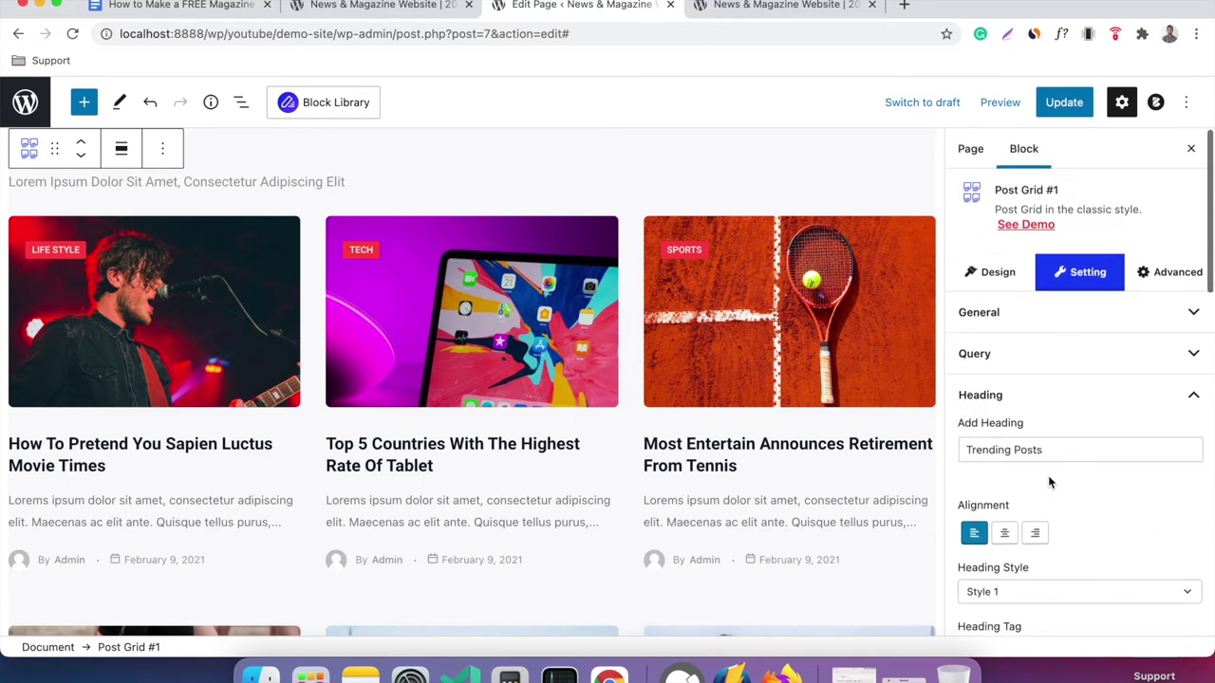
click(1055, 399)
scroll(1055, 406, down, 4)
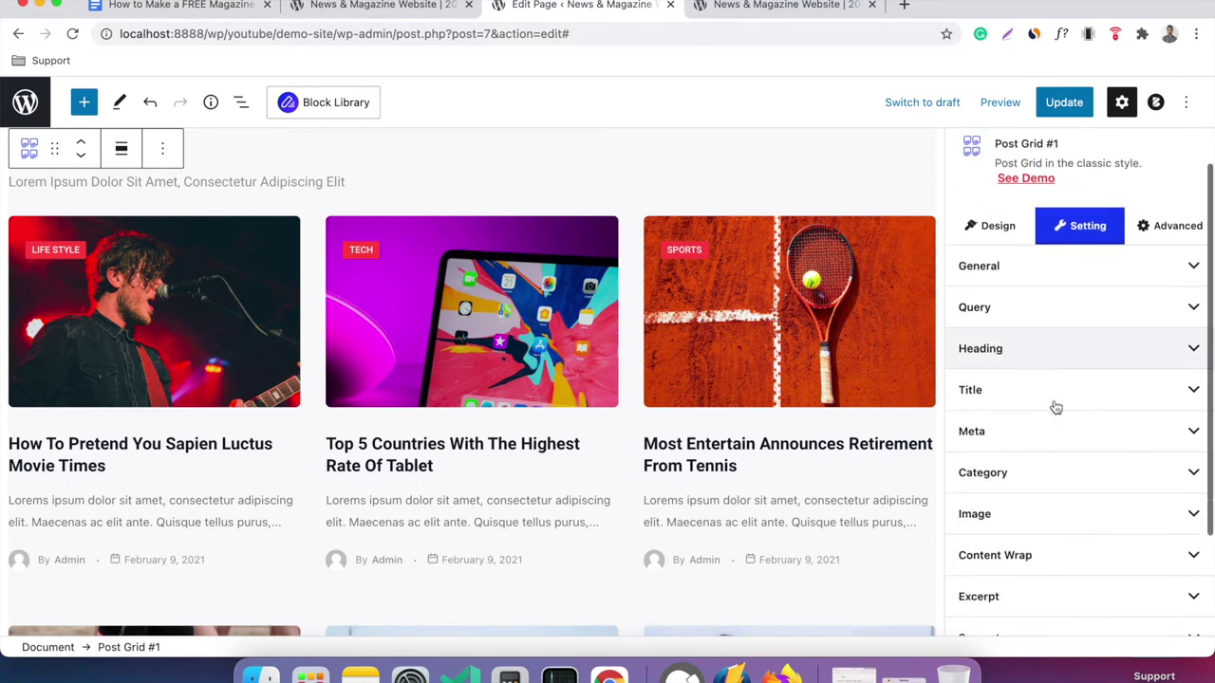
scroll(1056, 406, up, 4)
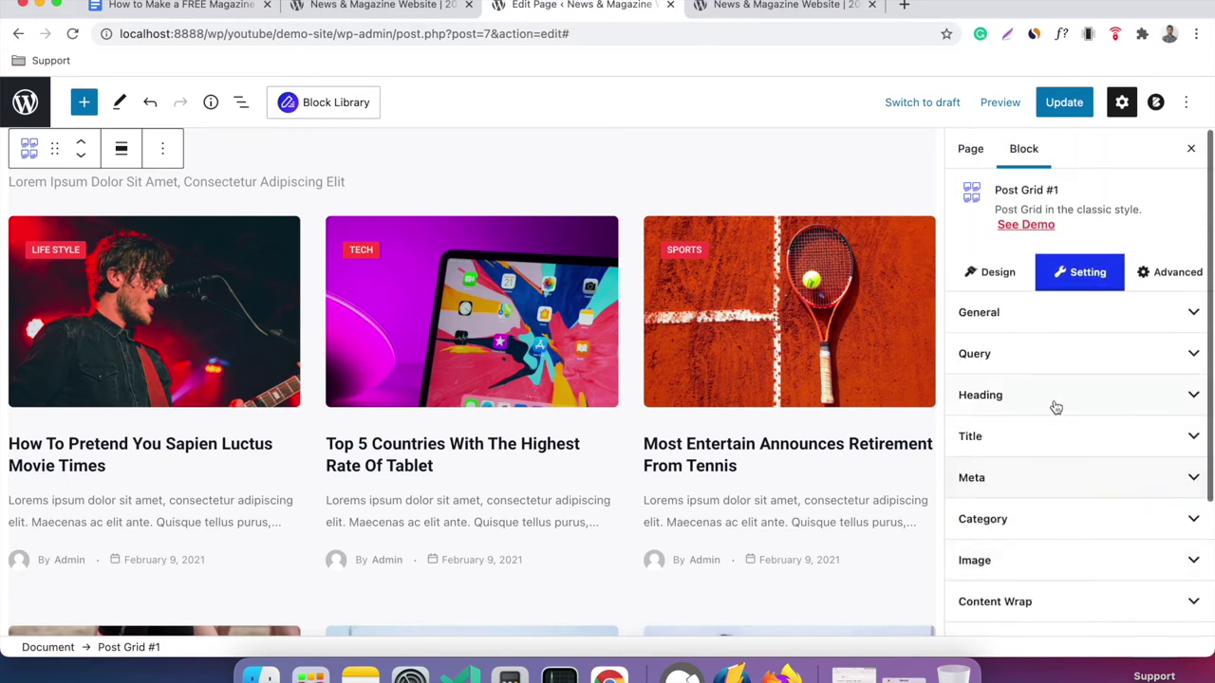
In General, set the grid to 3 columns and widen the Gap to 35.
click(1052, 313)
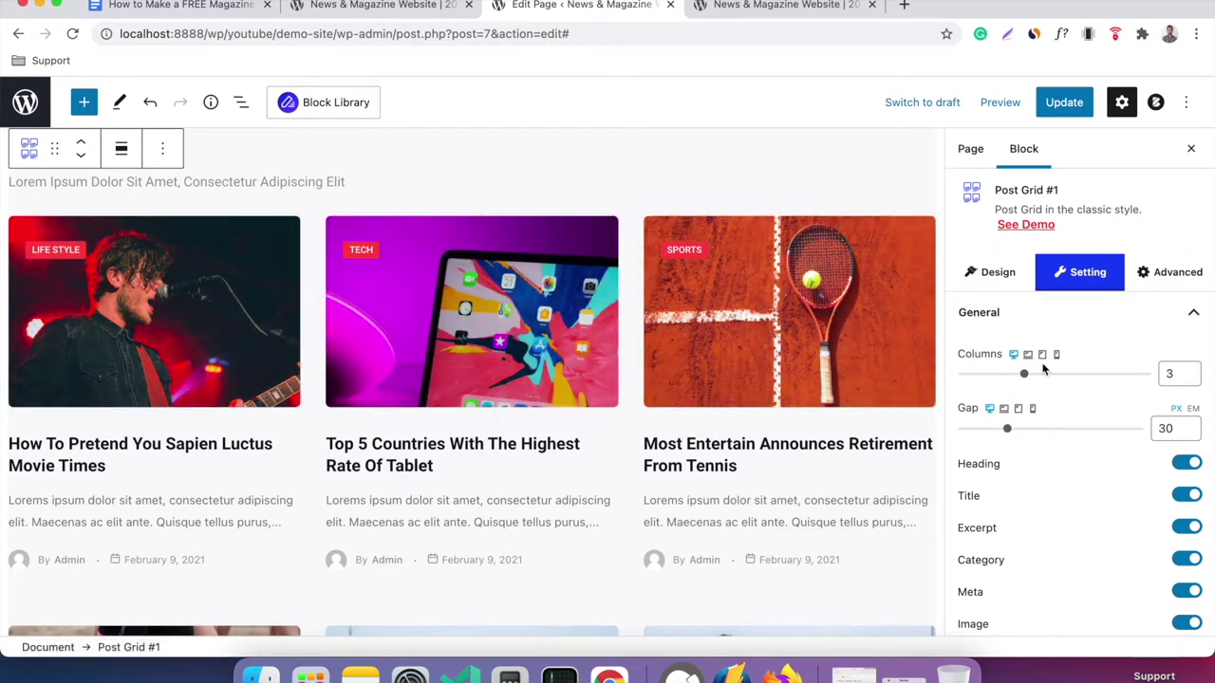
click(1186, 370)
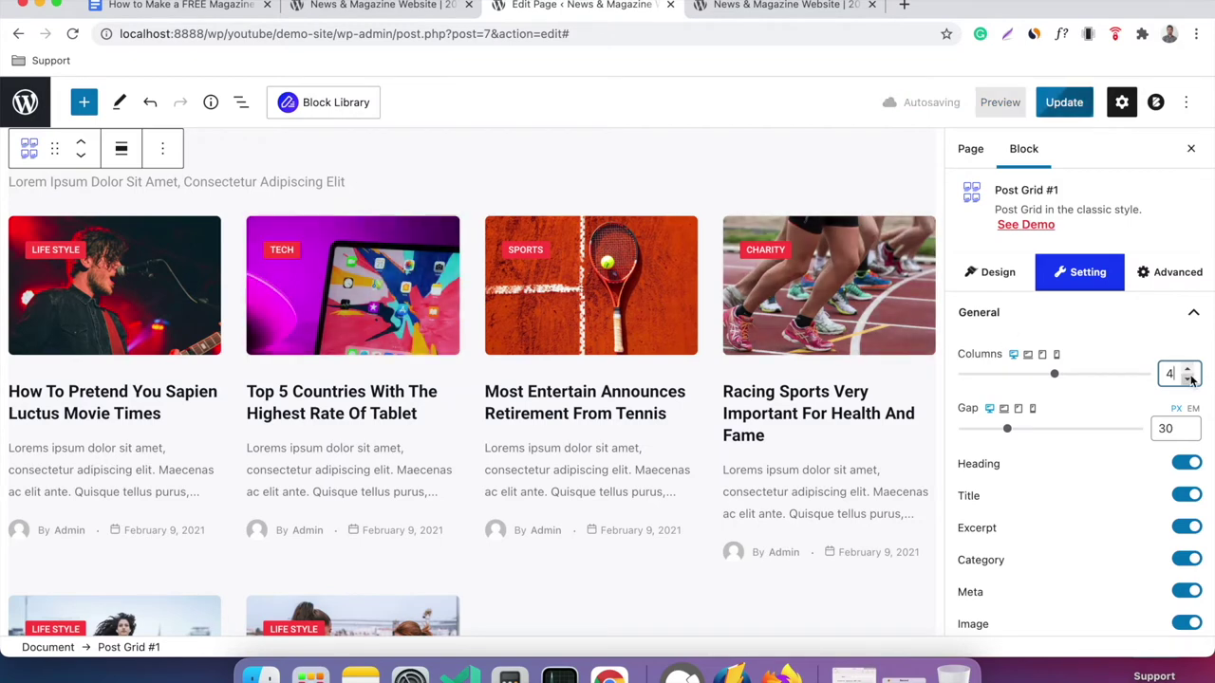
click(1186, 369)
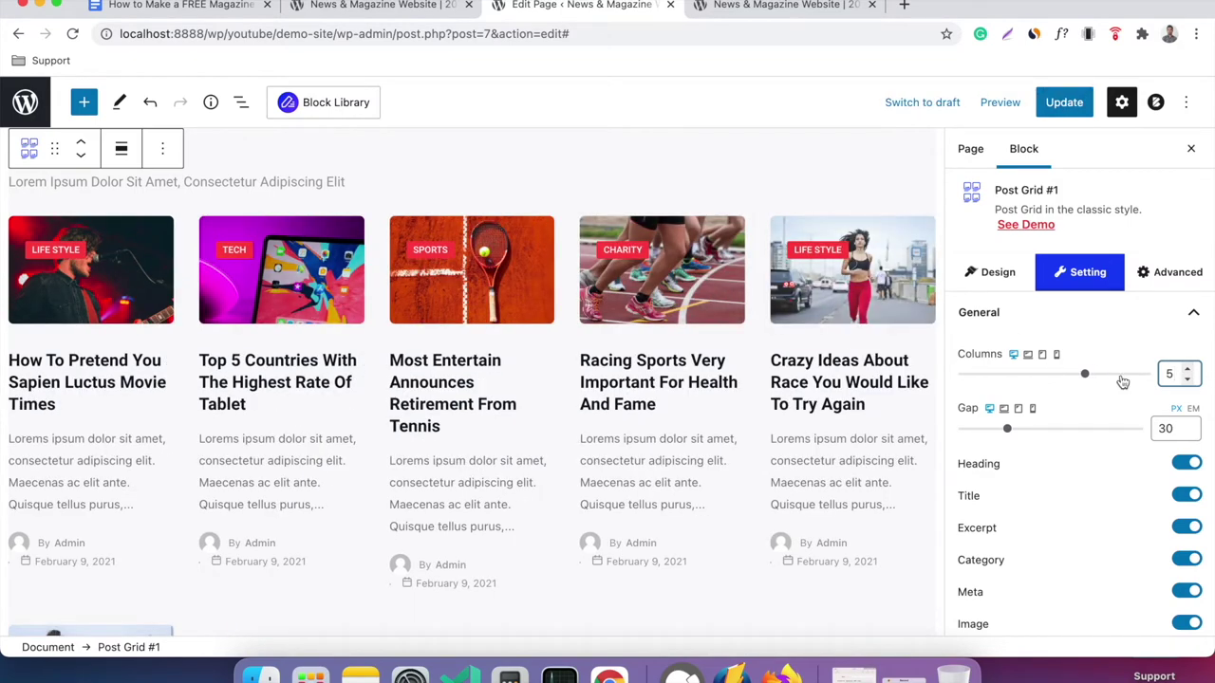
double_click(1188, 379)
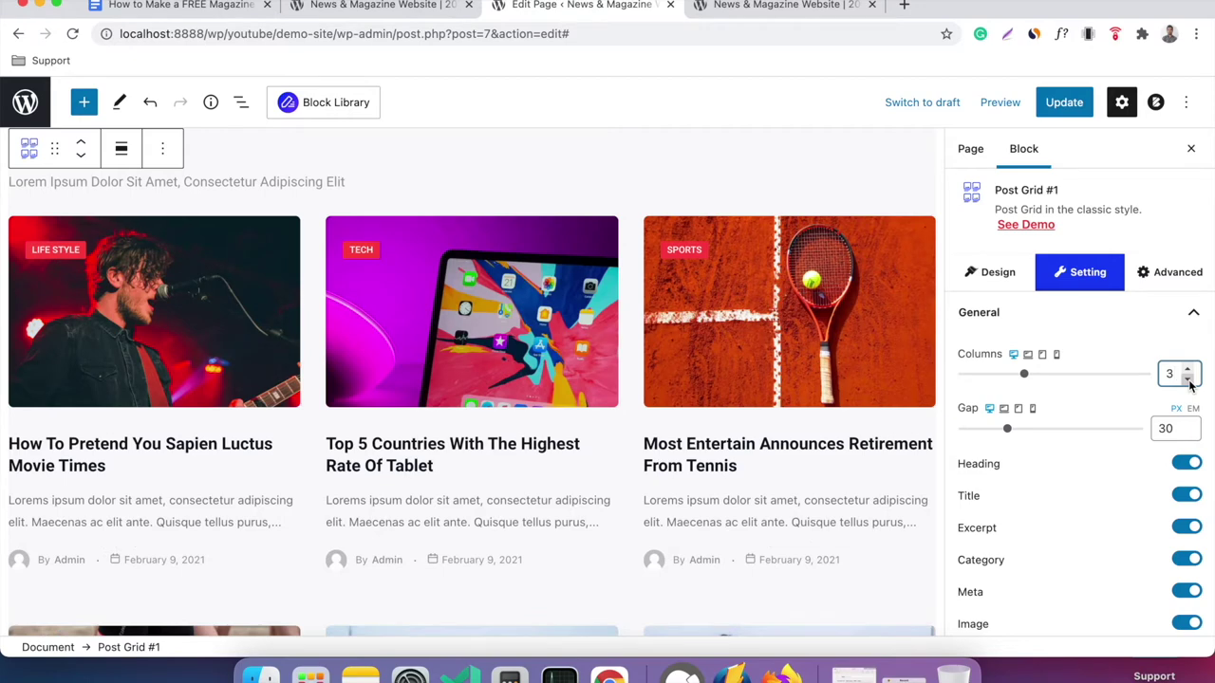
click(1189, 372)
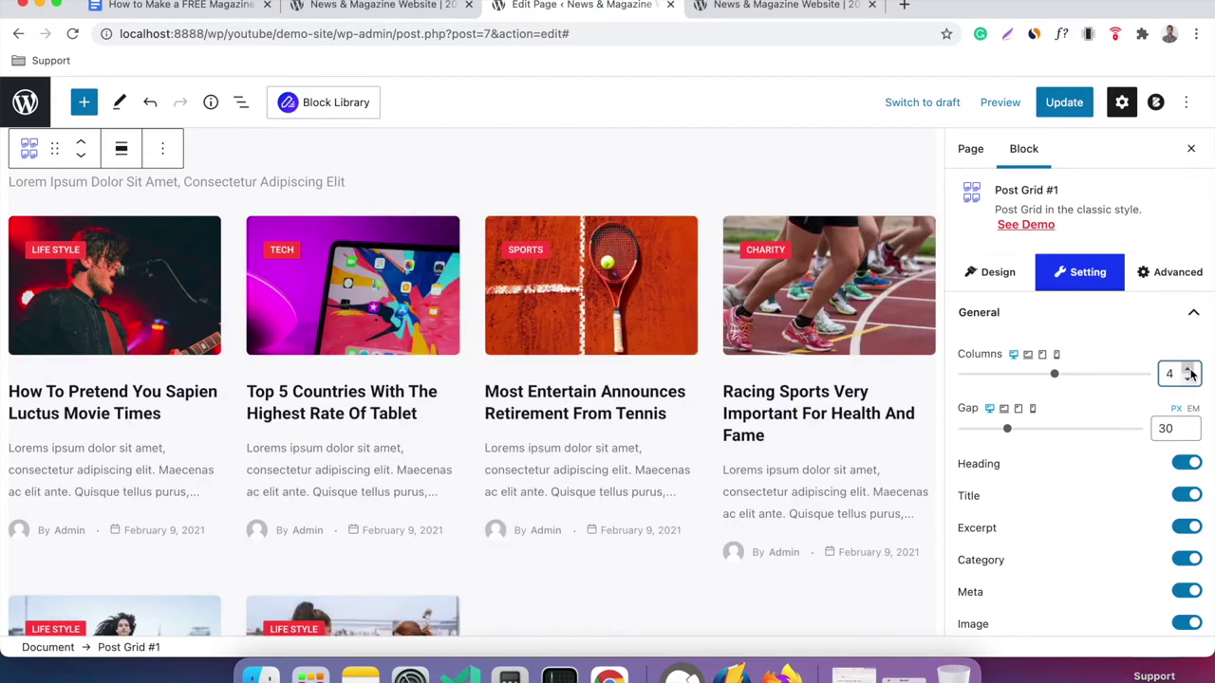
click(1189, 379)
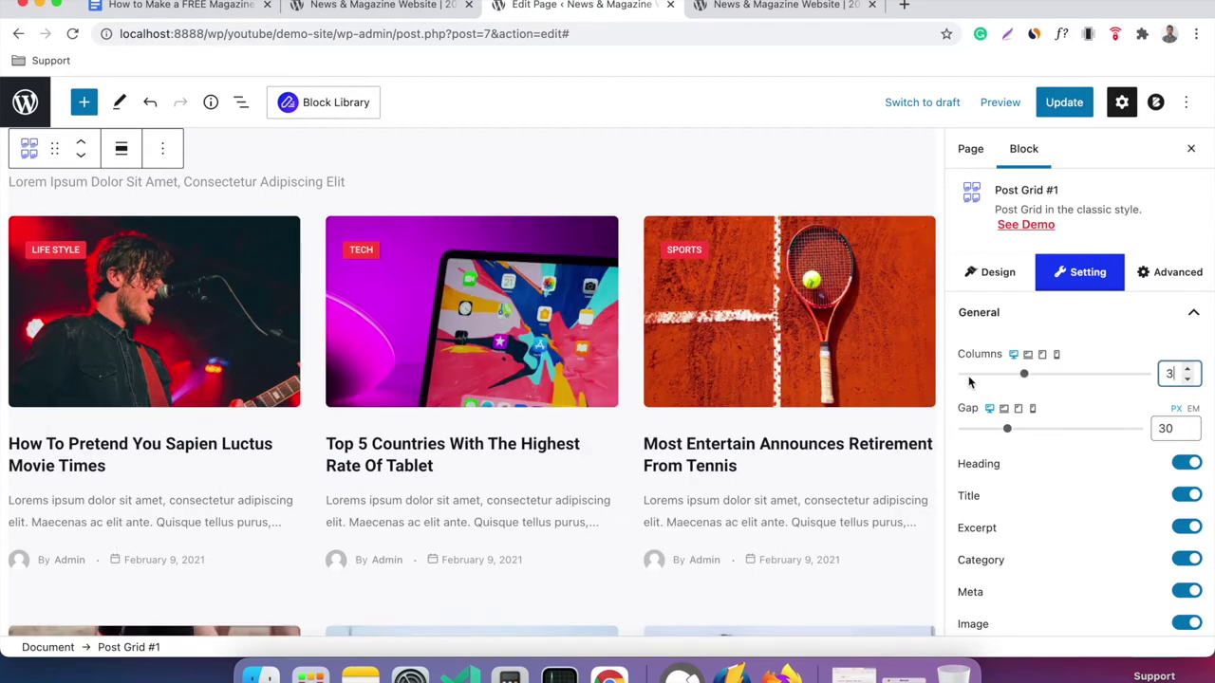
drag(1006, 432, 1014, 428)
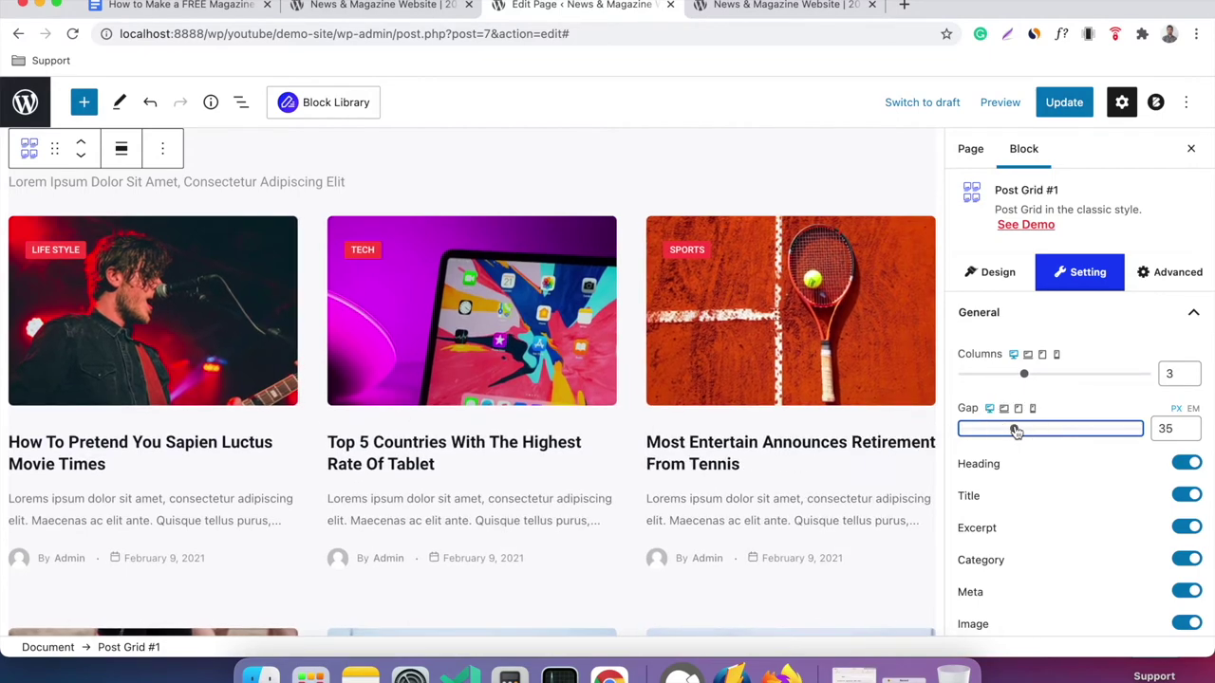
Select the Gutenberg Post Blocks banner image to view its link and caption settings.
scroll(884, 368, down, 3)
scroll(1022, 372, down, 5)
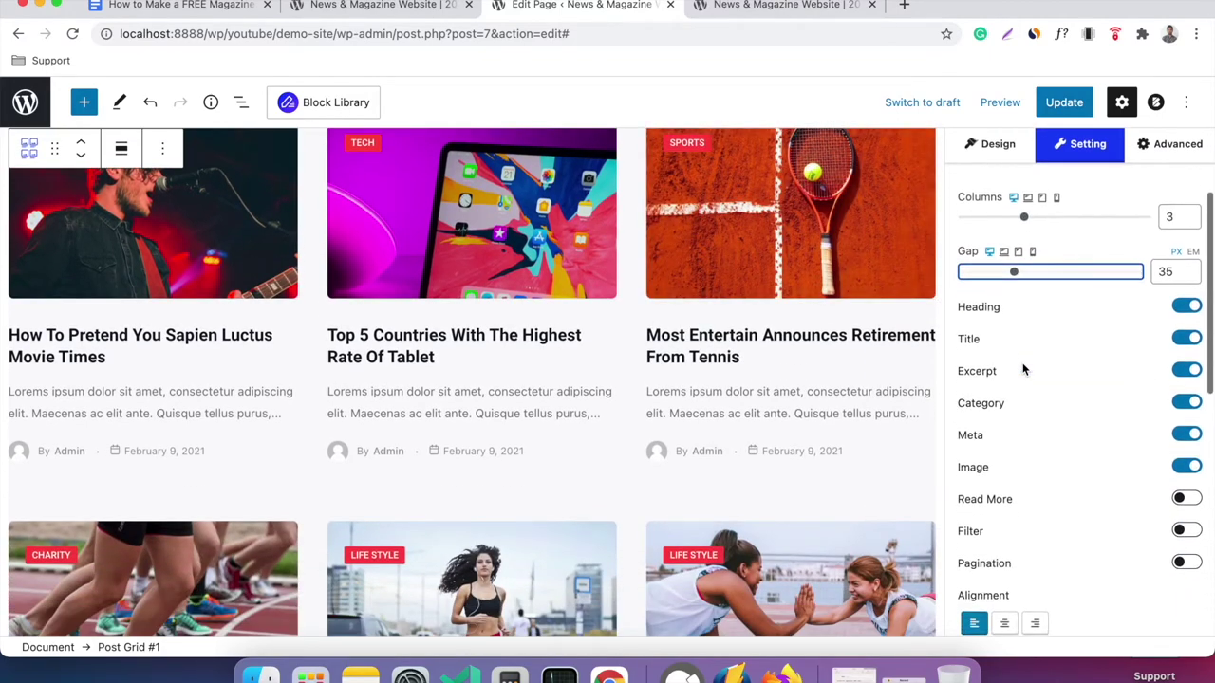
scroll(804, 341, down, 6)
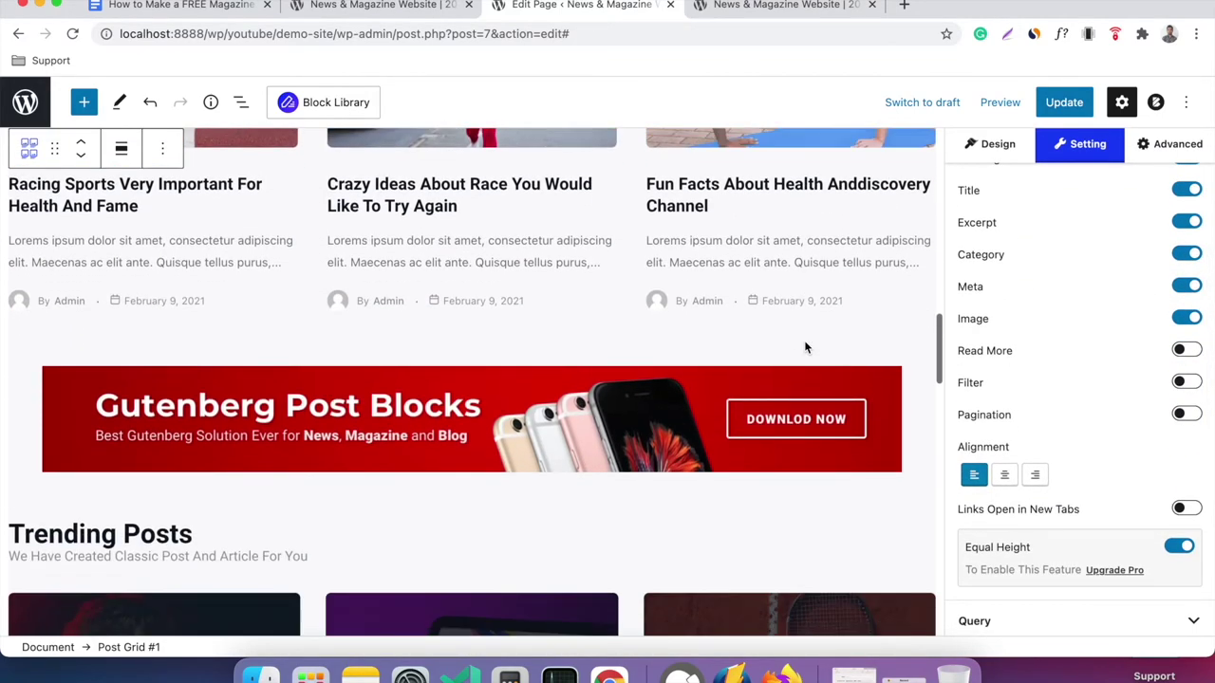
click(581, 391)
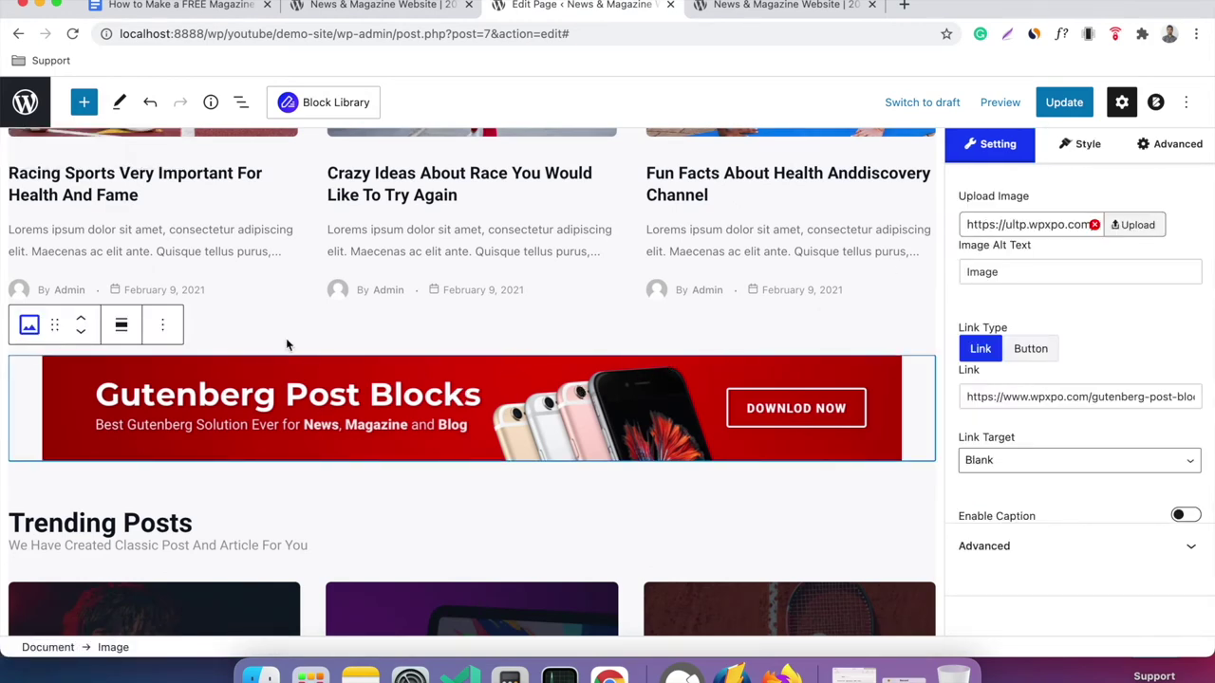
scroll(474, 366, down, 2)
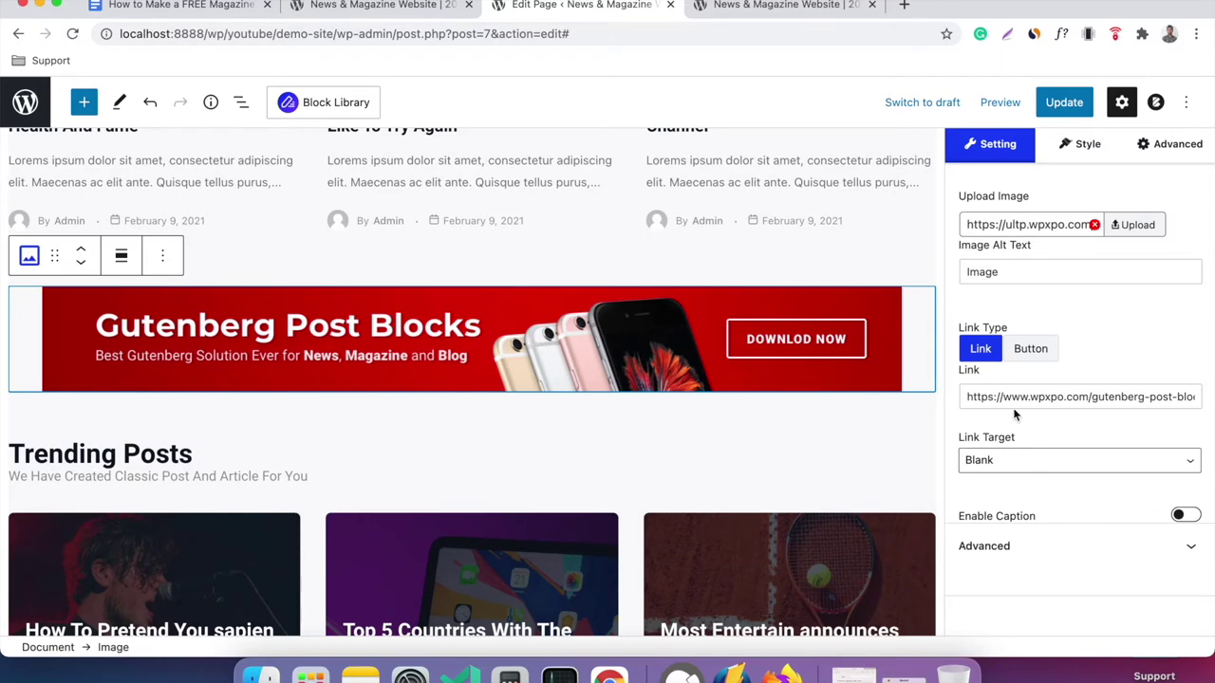
scroll(800, 466, down, 3)
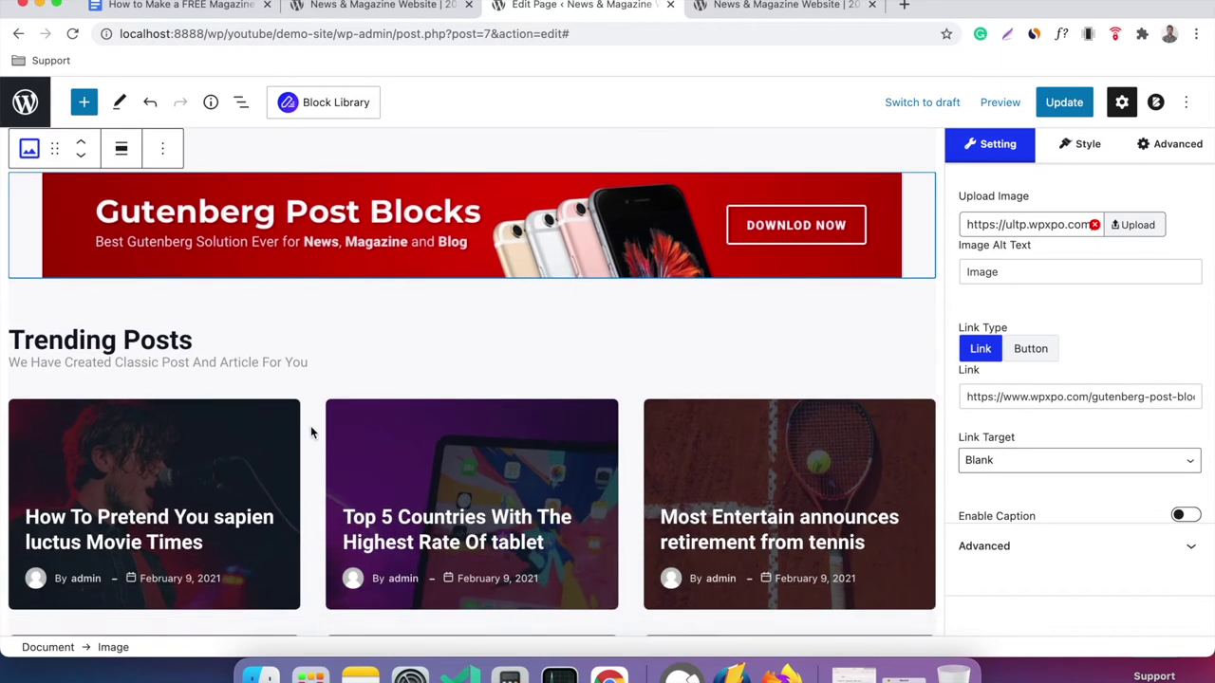
Select the Trending Posts grid and browse its ready-made design options.
click(295, 435)
scroll(516, 410, down, 2)
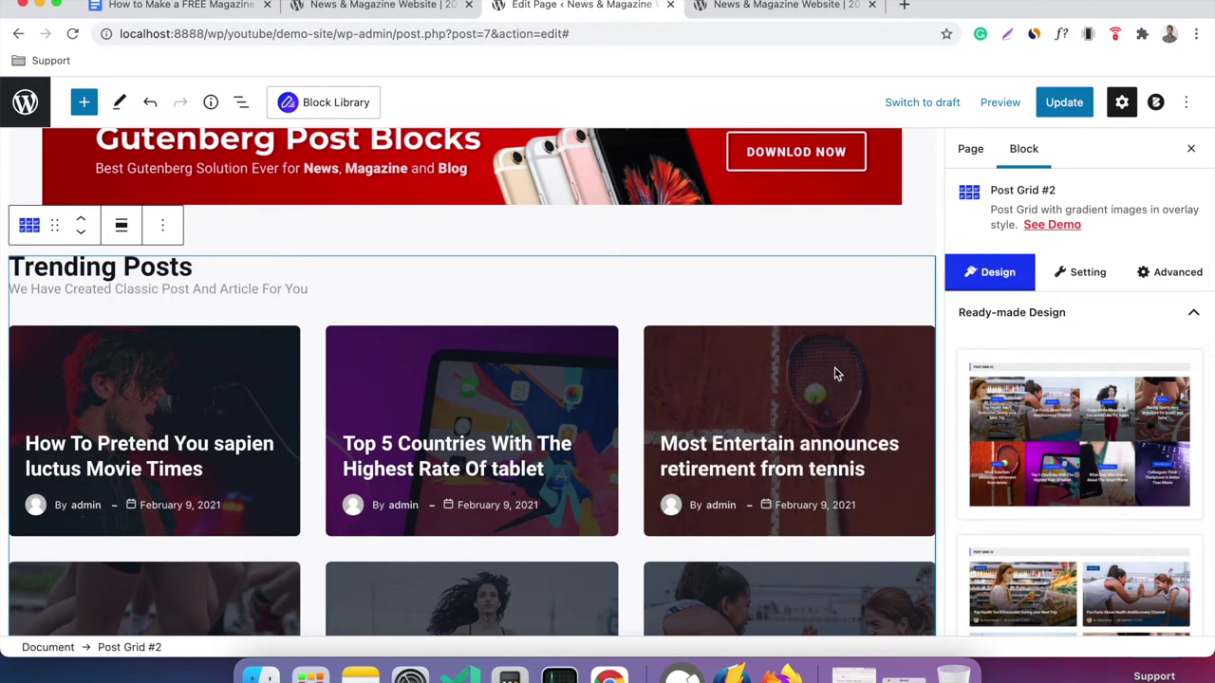
scroll(1068, 325, down, 2)
mouse_move(1061, 370)
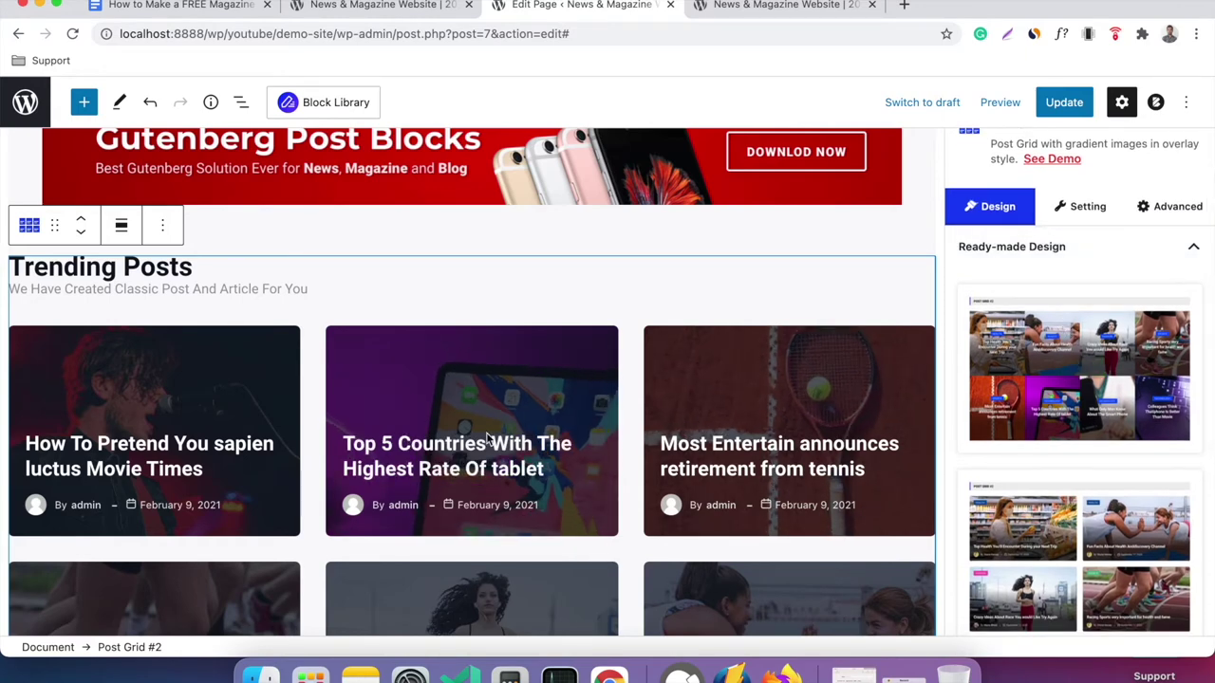
scroll(673, 384, down, 1)
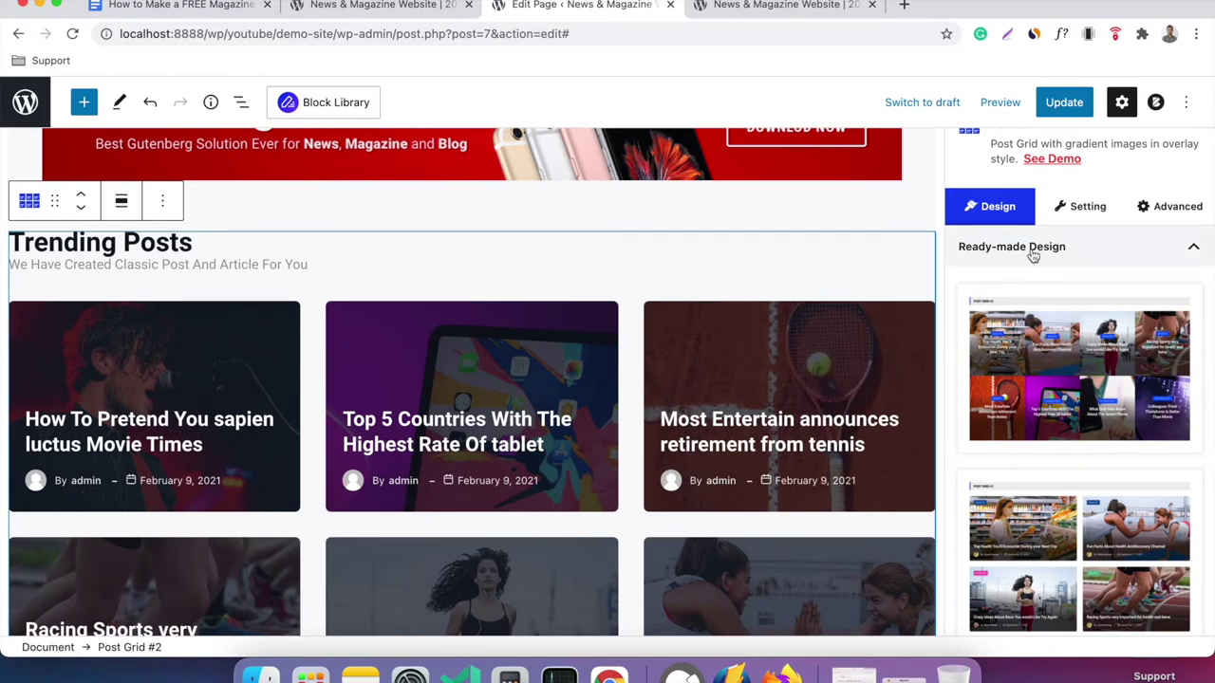
scroll(1039, 370, down, 1)
mouse_move(1042, 512)
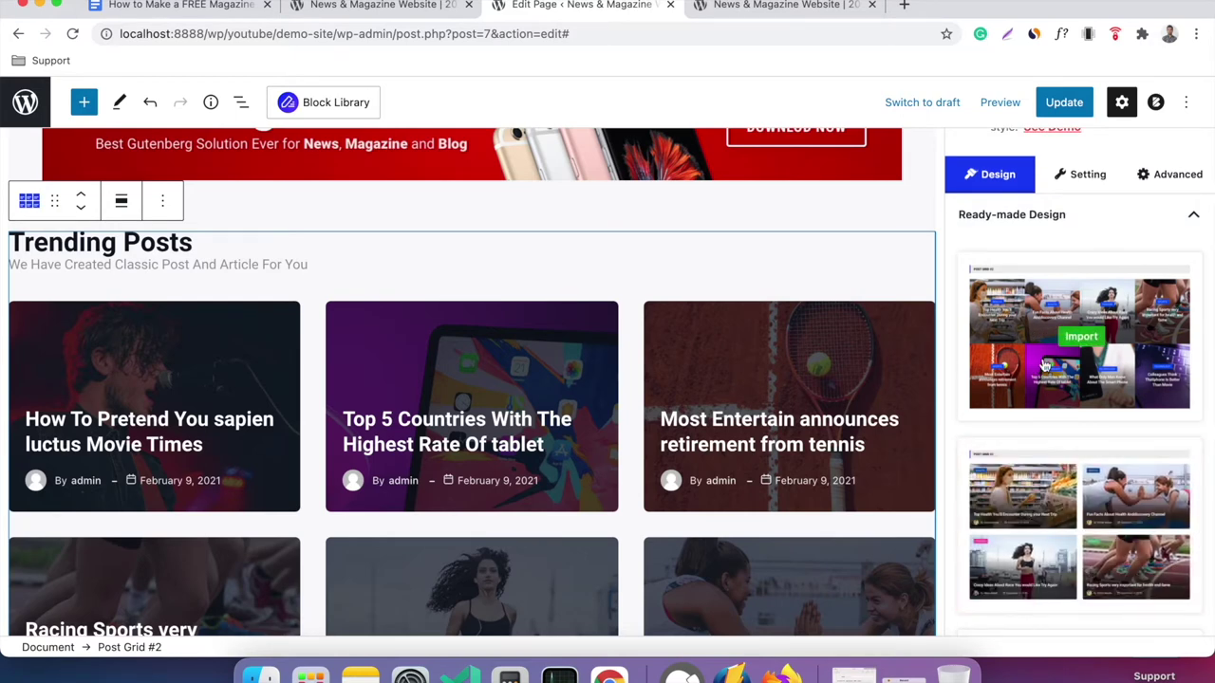
scroll(1056, 498, down, 5)
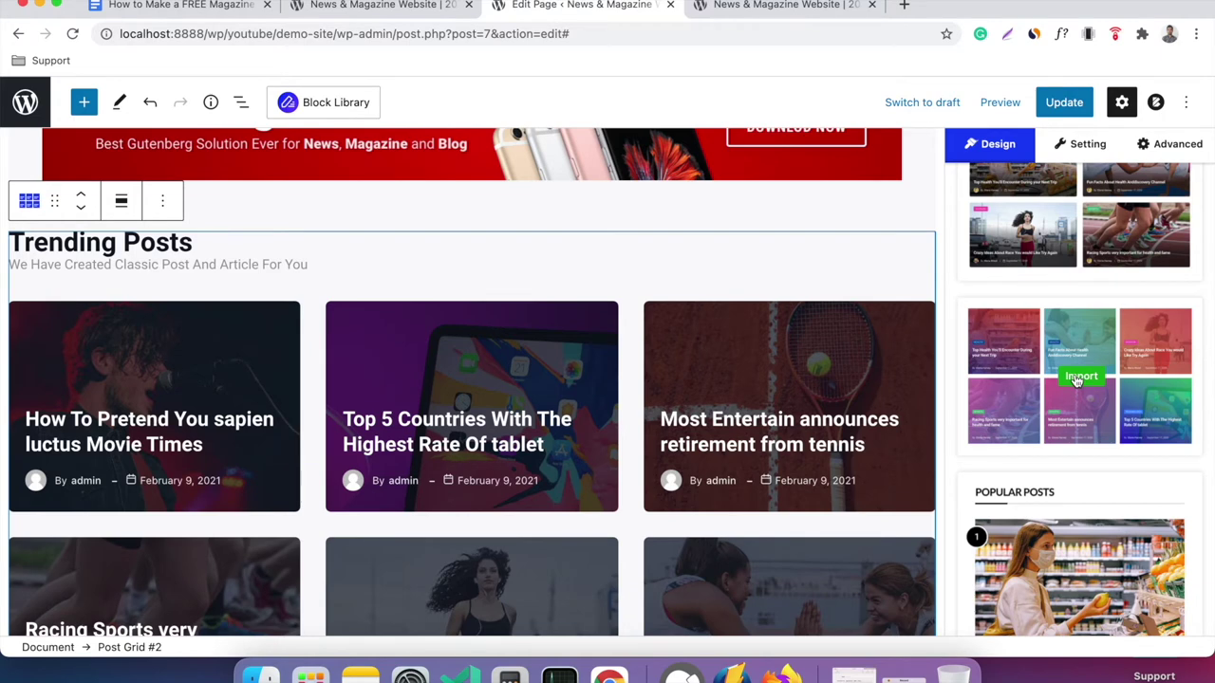
double_click(906, 372)
click(907, 301)
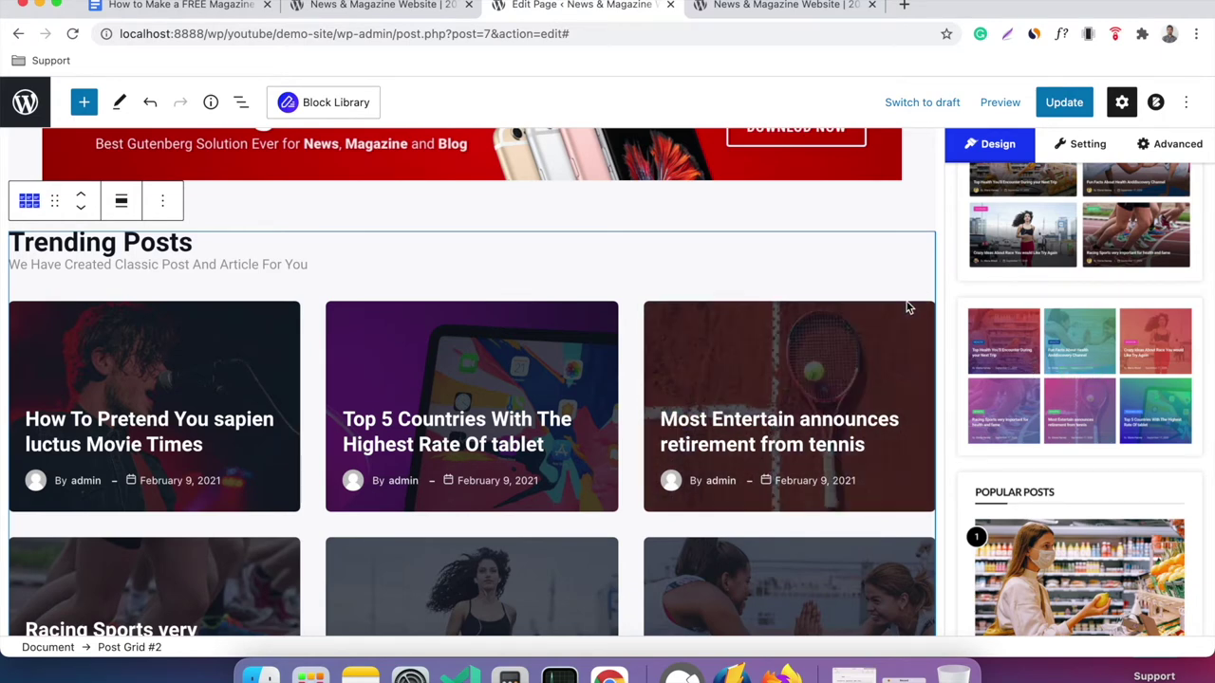
Import the first ready-made design: four gapless image columns with centred titles.
click(1081, 376)
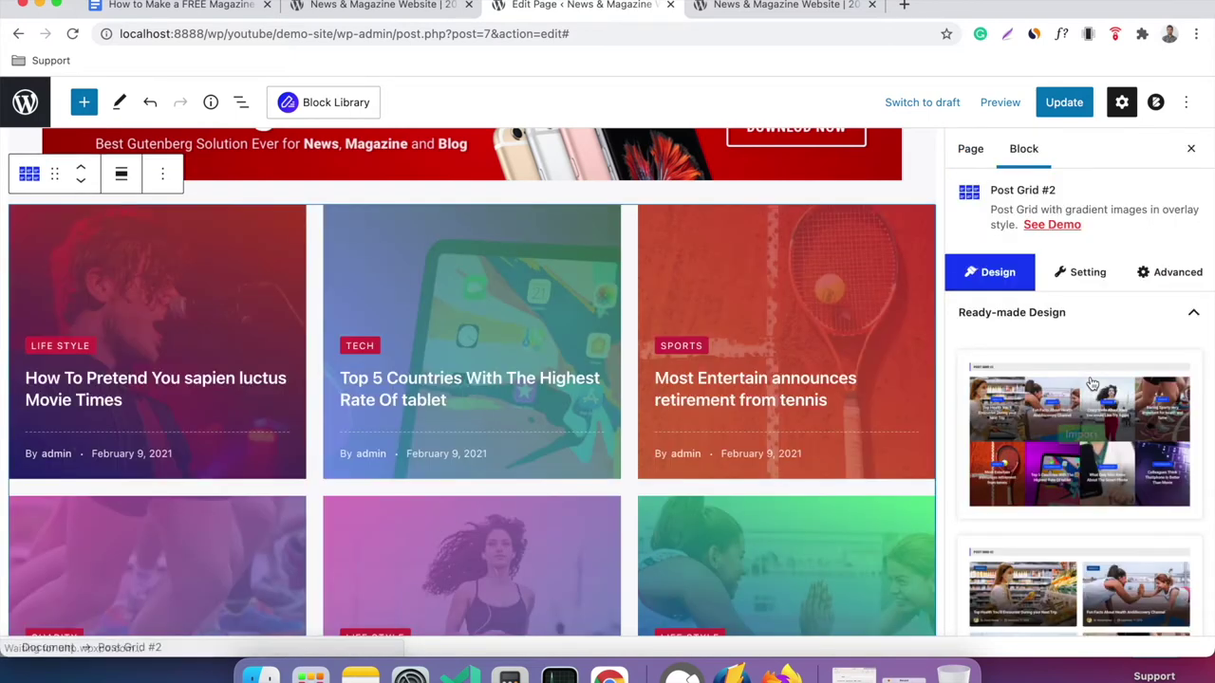
scroll(671, 341, up, 2)
scroll(671, 341, up, 1)
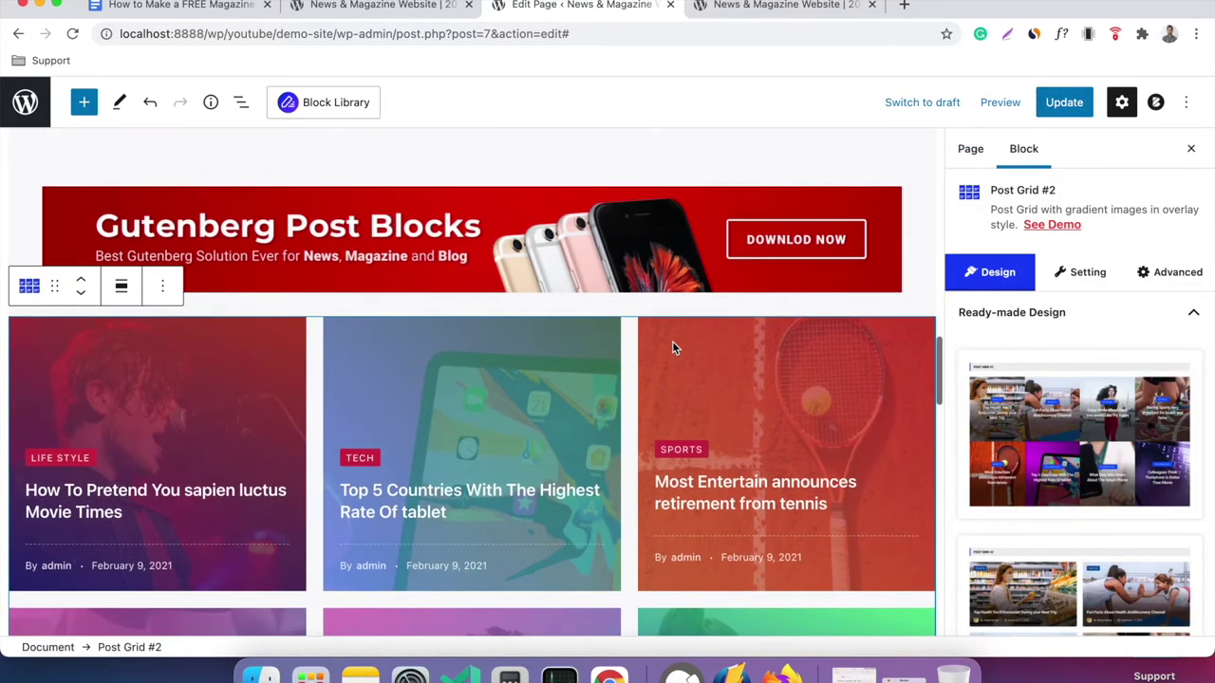
scroll(672, 341, down, 2)
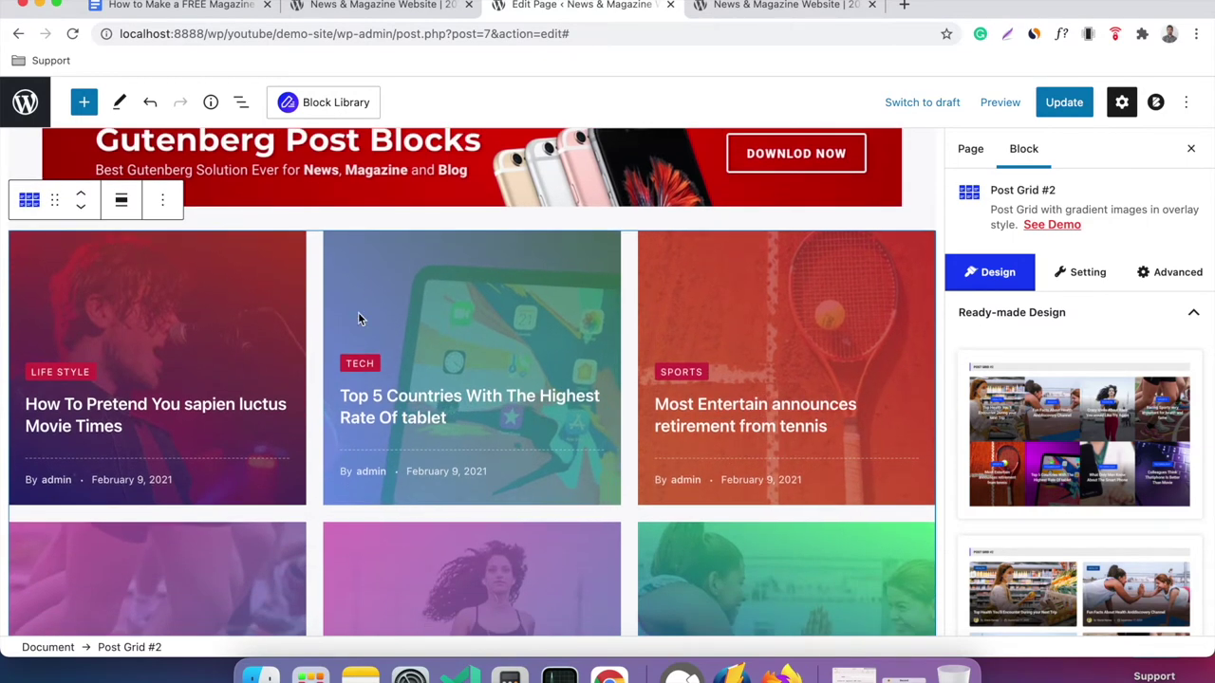
scroll(593, 332, up, 1)
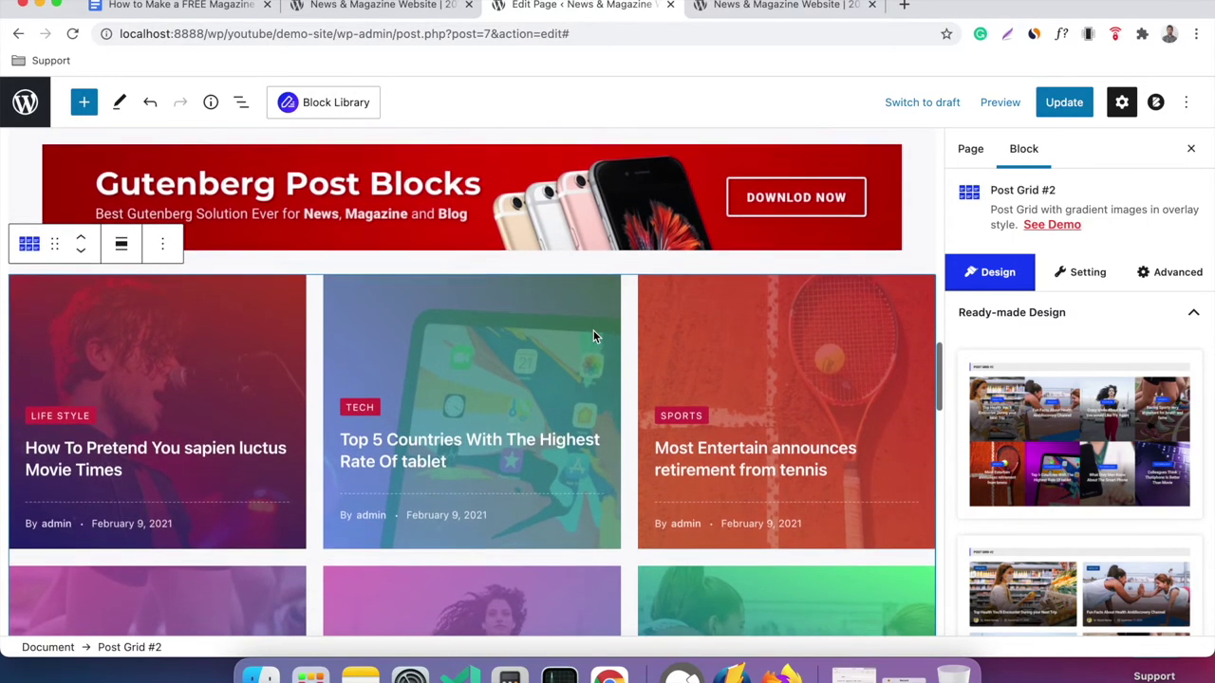
scroll(593, 334, down, 2)
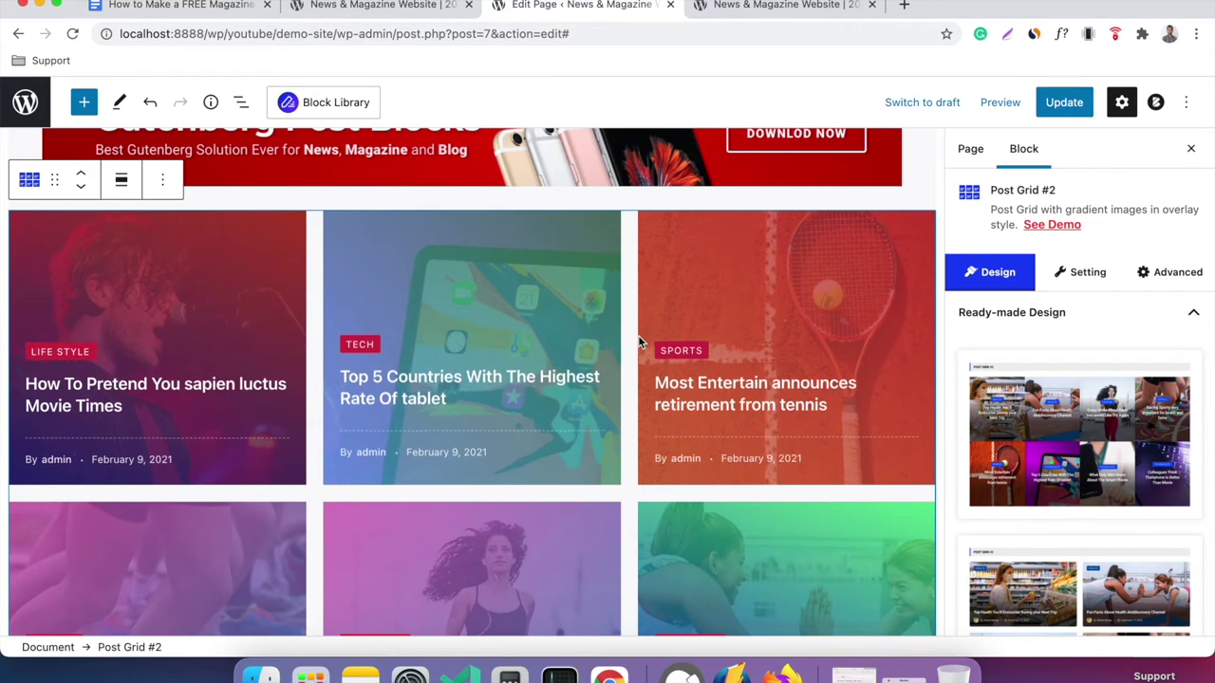
scroll(767, 317, down, 6)
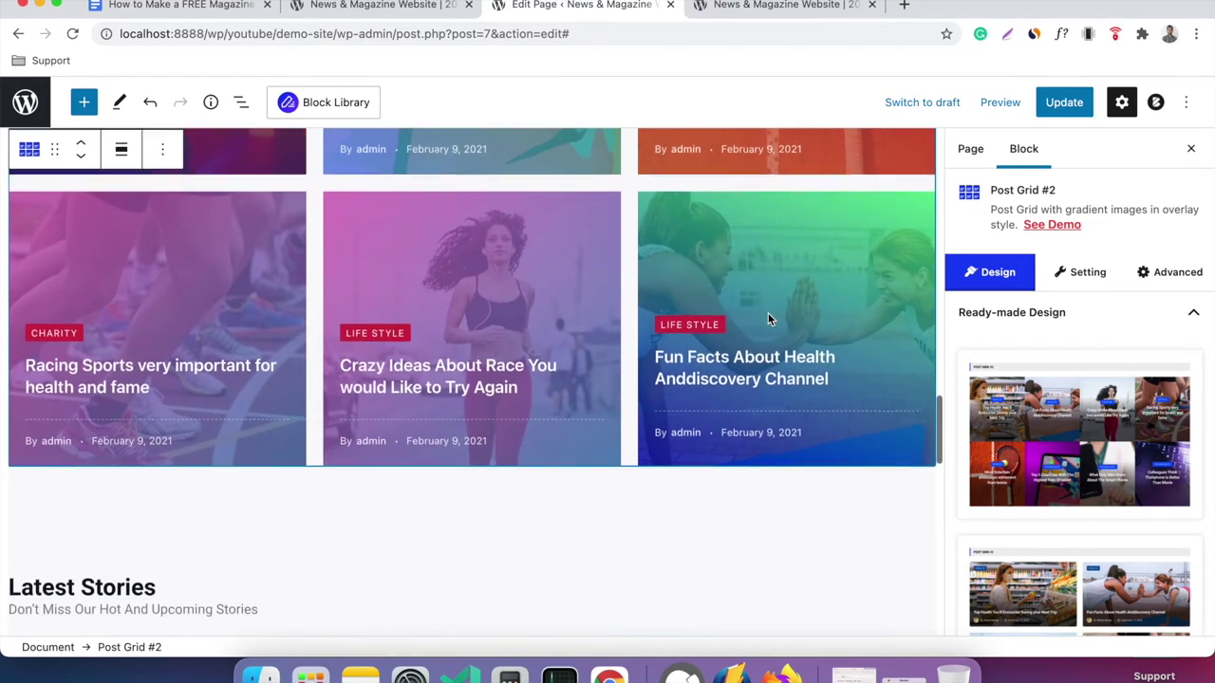
scroll(768, 319, up, 5)
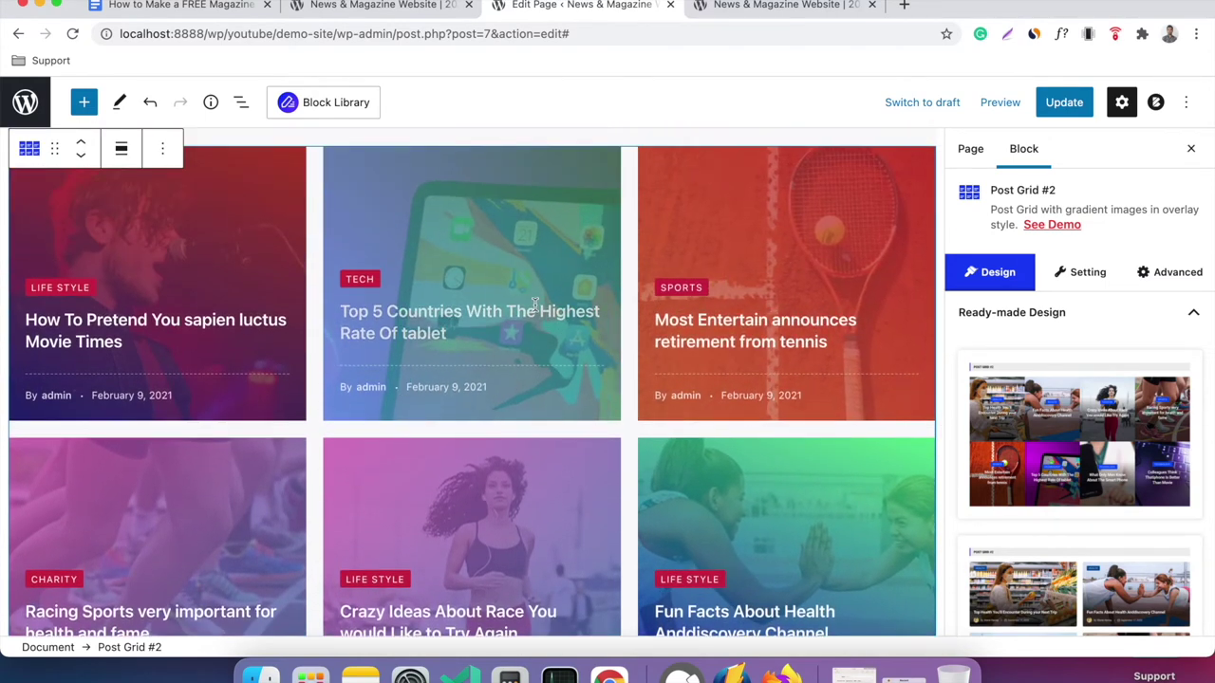
scroll(664, 333, up, 2)
mouse_move(1089, 468)
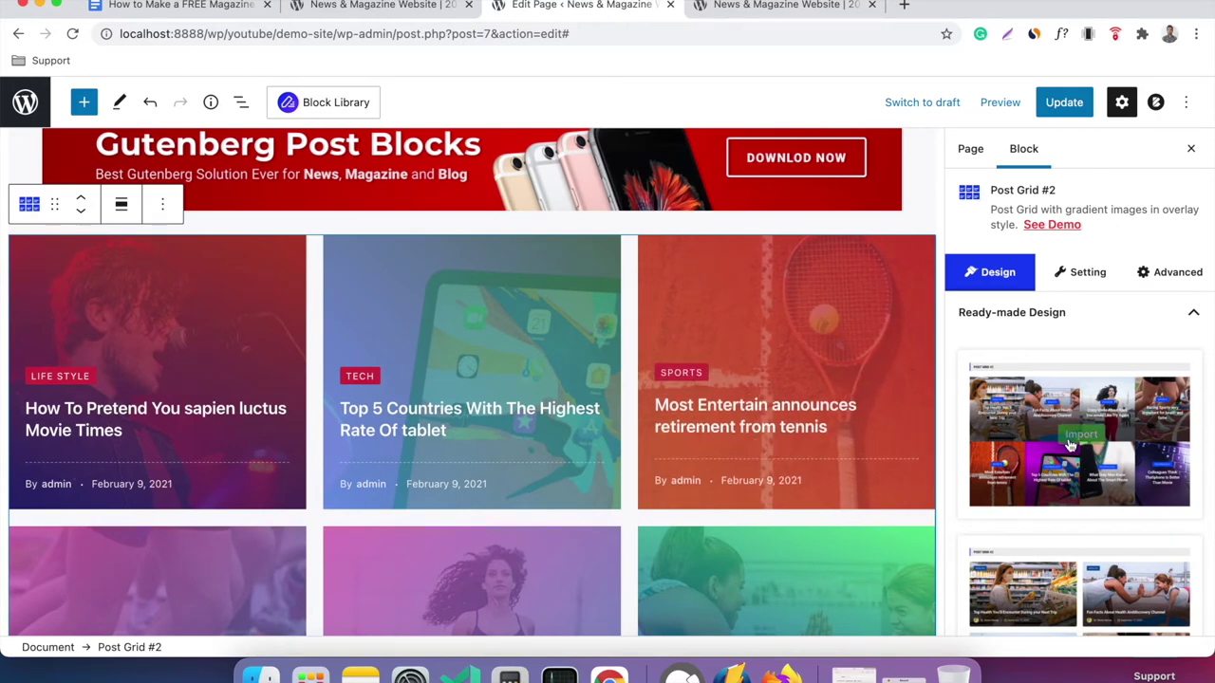
click(1076, 437)
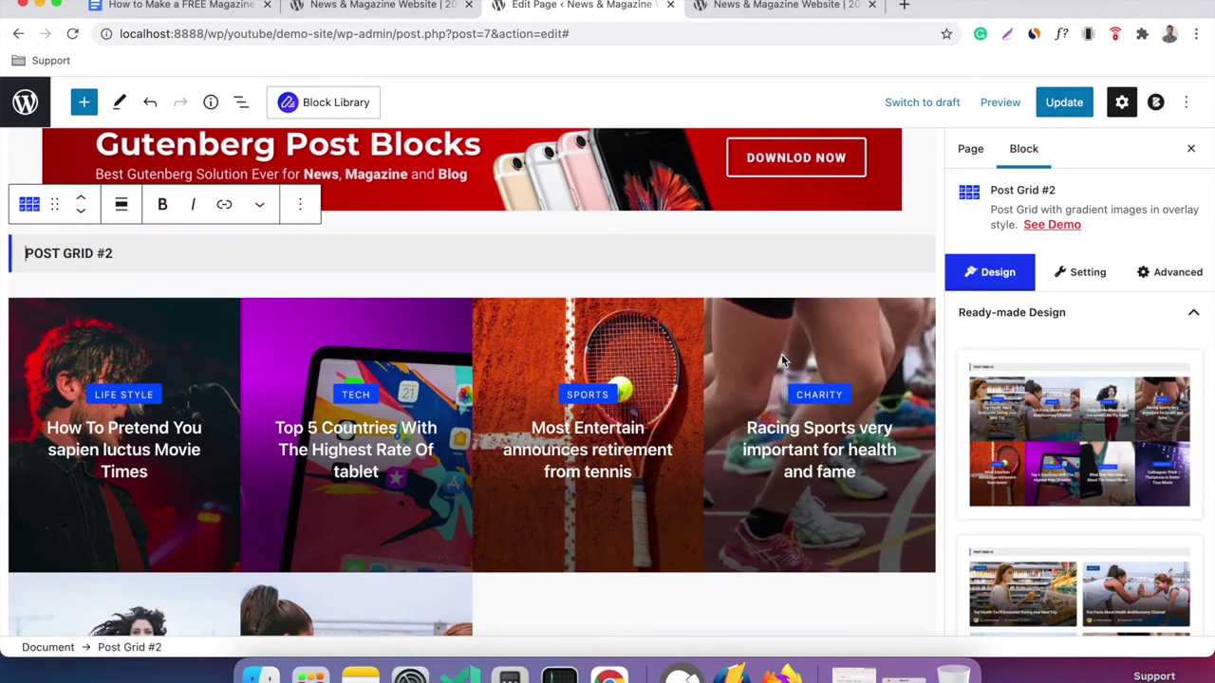
Lower Post Grid #2's Number of Posts from 6 to 4 in its Query settings.
scroll(637, 368, down, 5)
scroll(638, 370, up, 5)
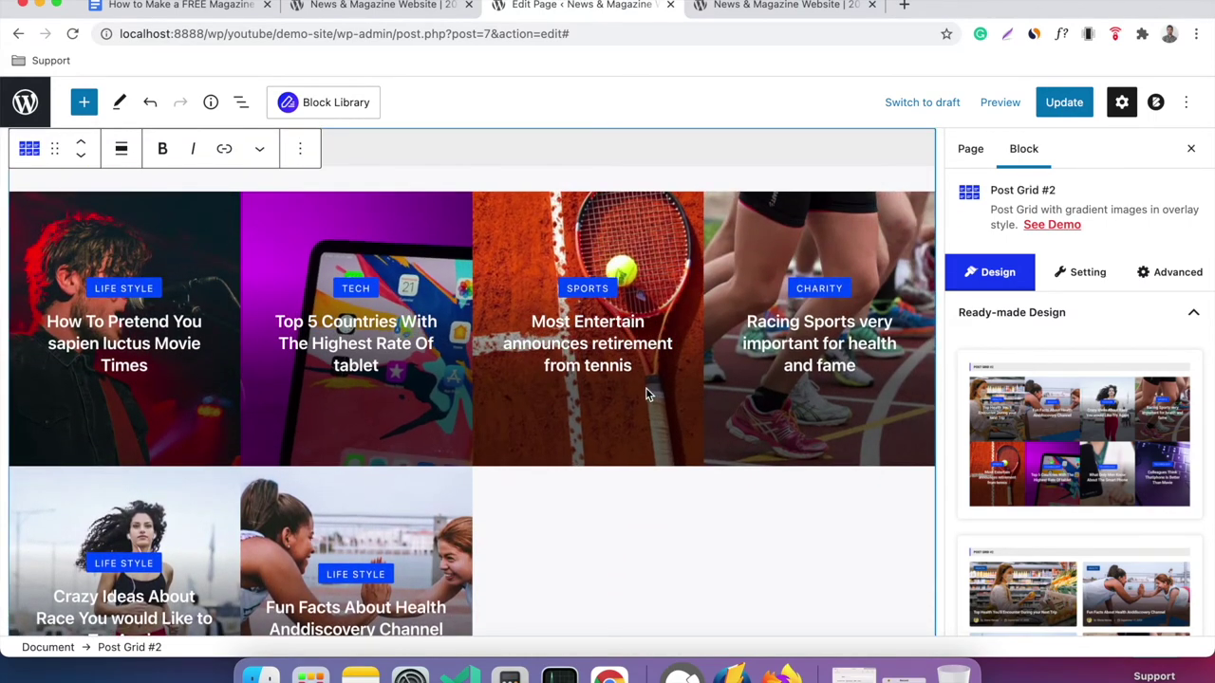
scroll(645, 387, up, 3)
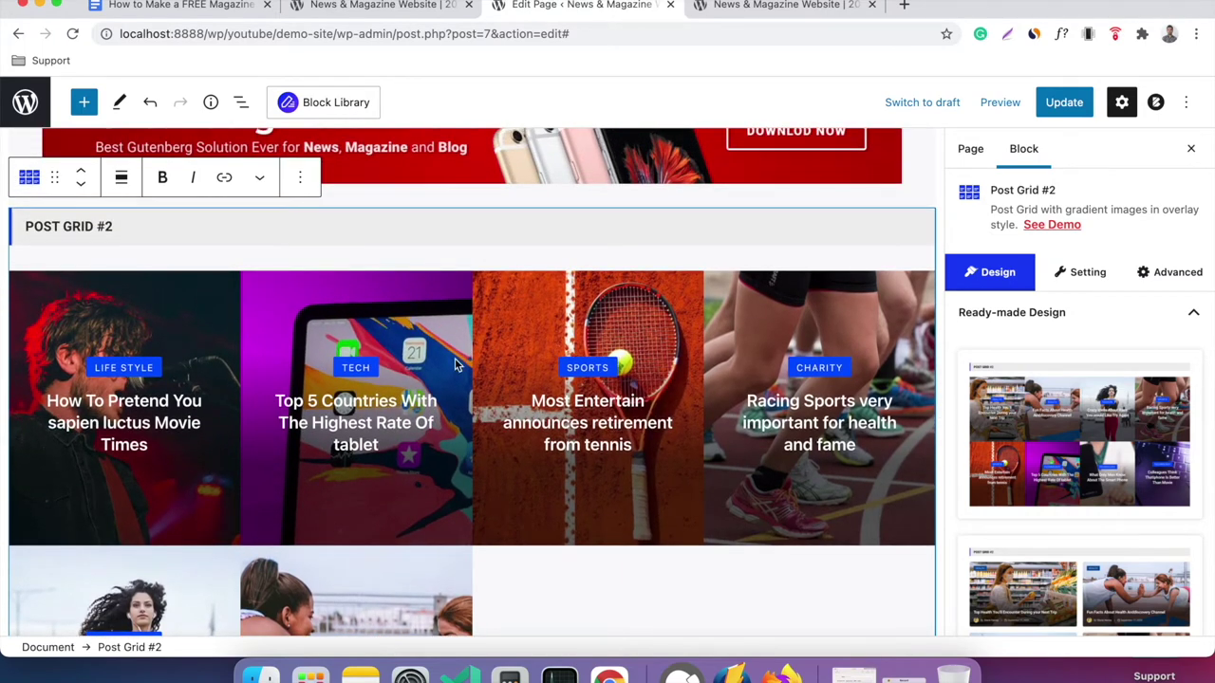
scroll(723, 366, down, 1)
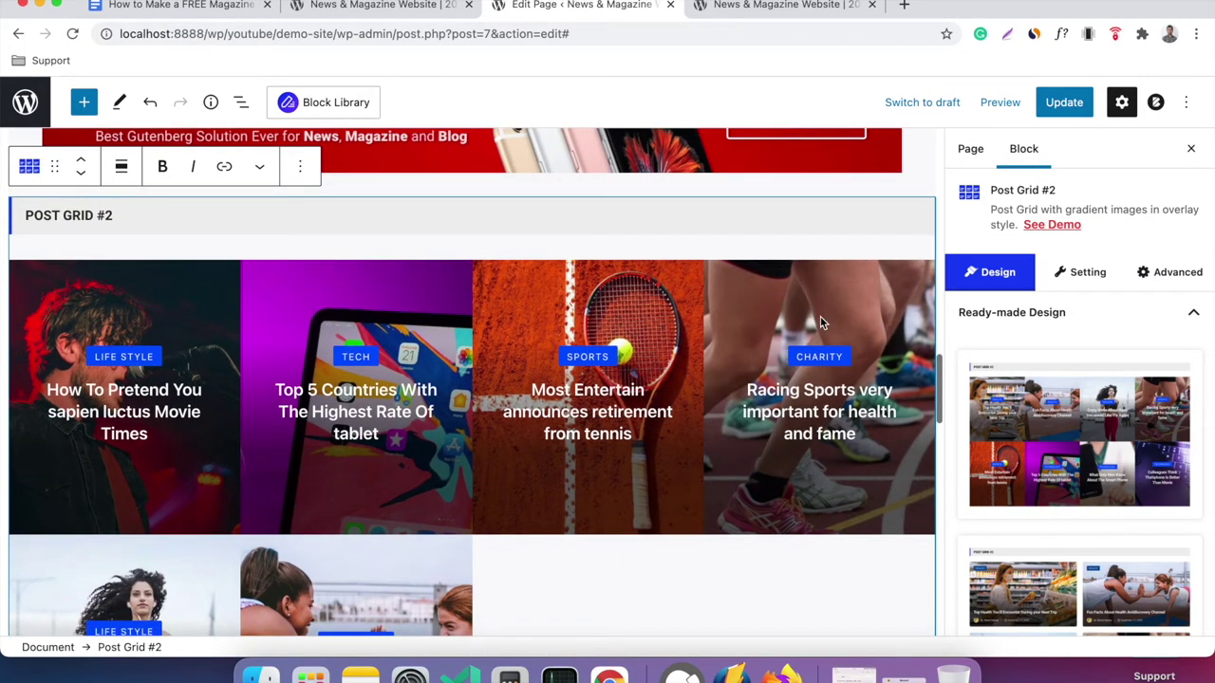
click(1074, 275)
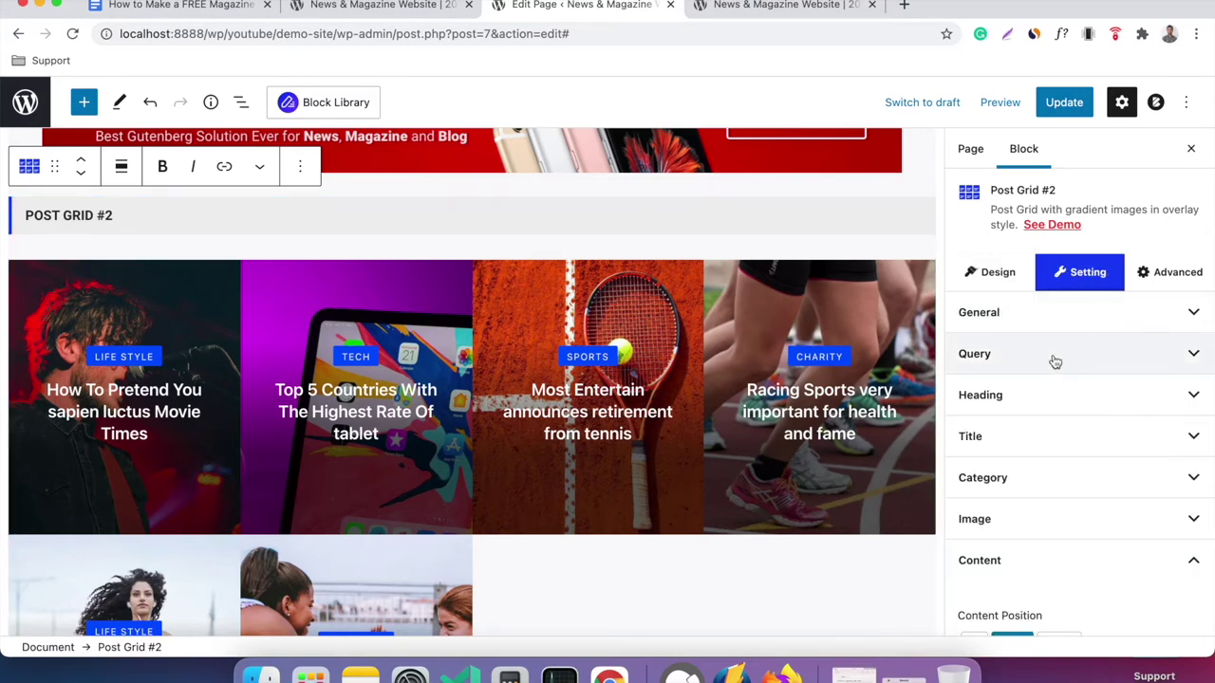
click(1068, 324)
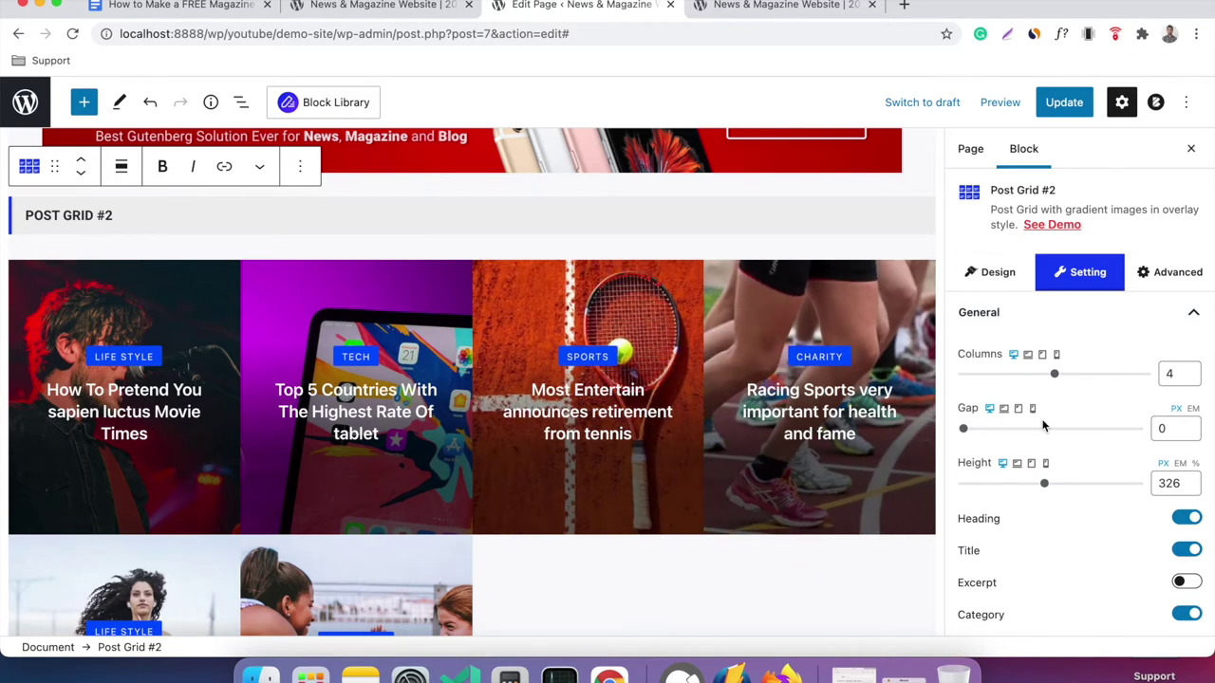
scroll(1079, 356, down, 4)
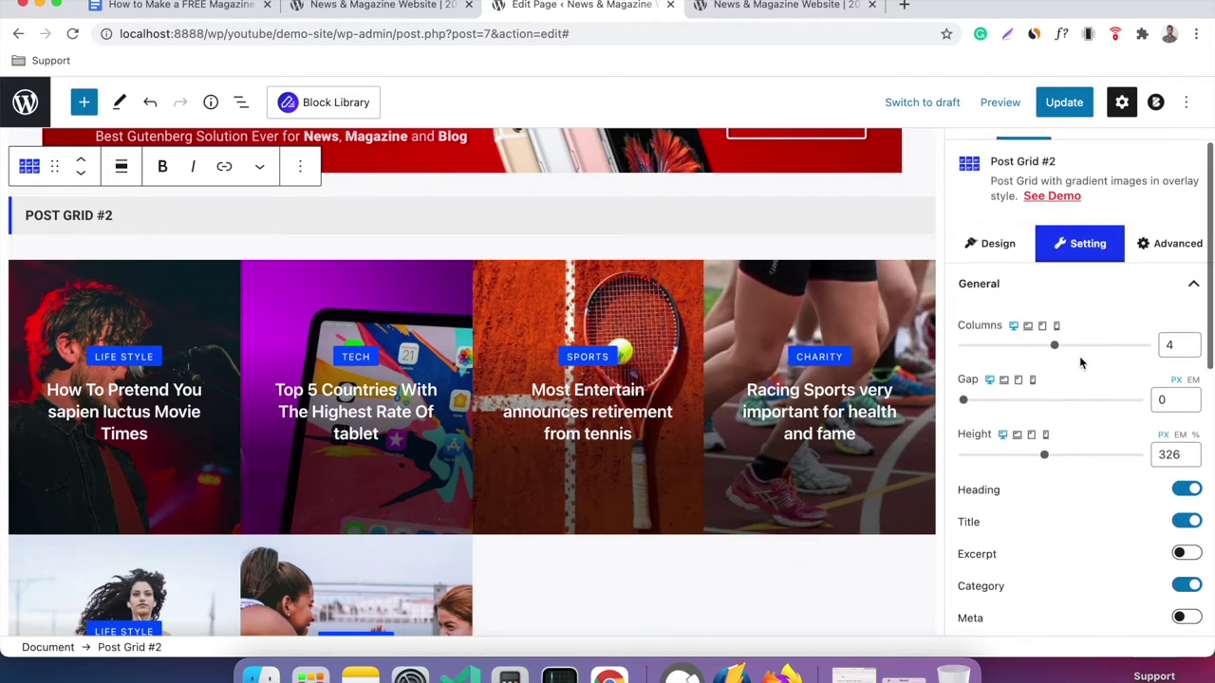
scroll(1079, 356, up, 3)
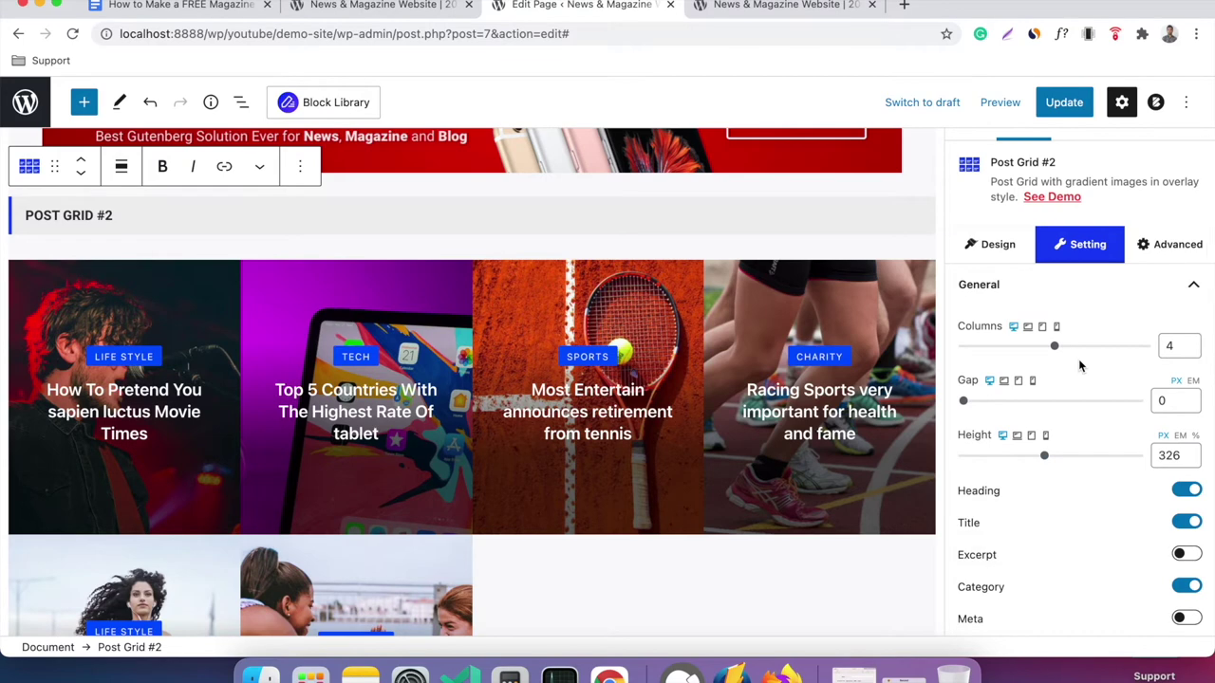
click(1069, 290)
click(1060, 324)
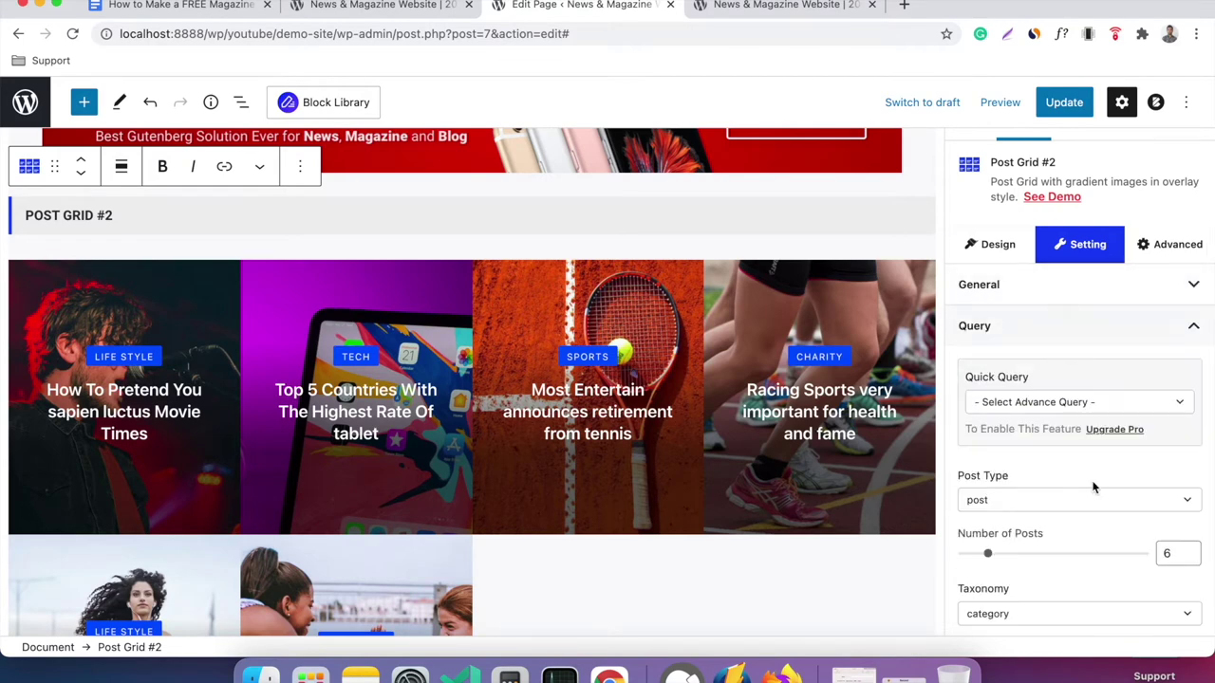
scroll(1093, 487, down, 1)
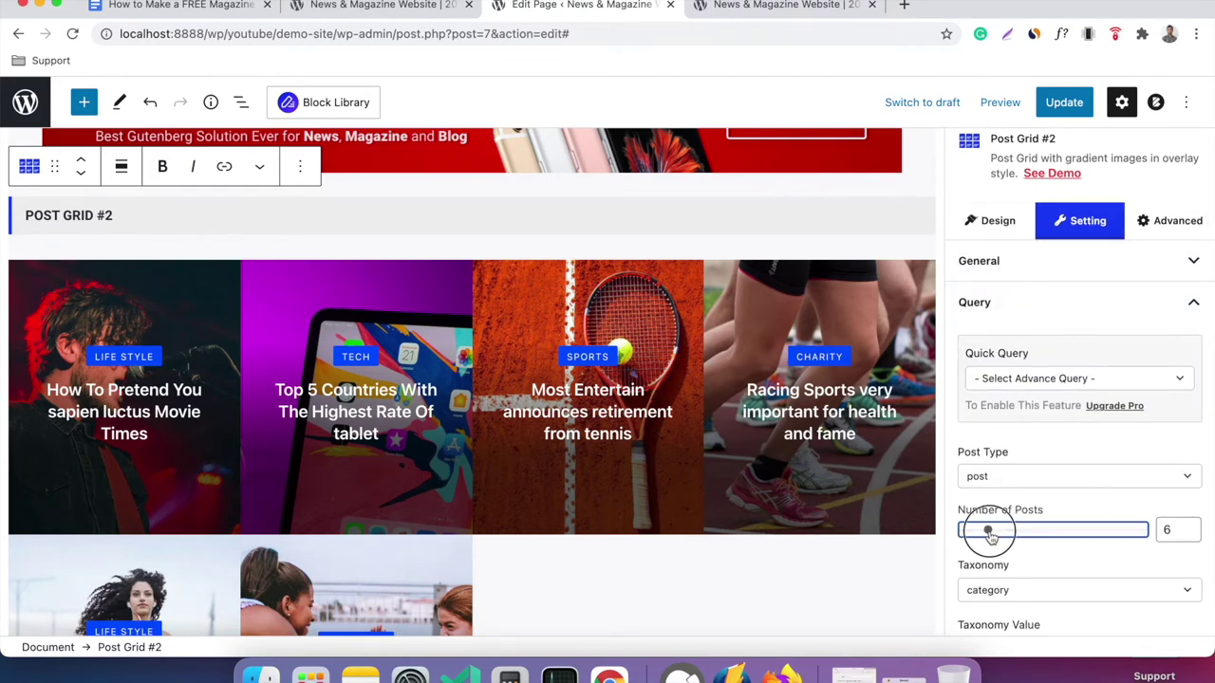
drag(989, 534, 982, 532)
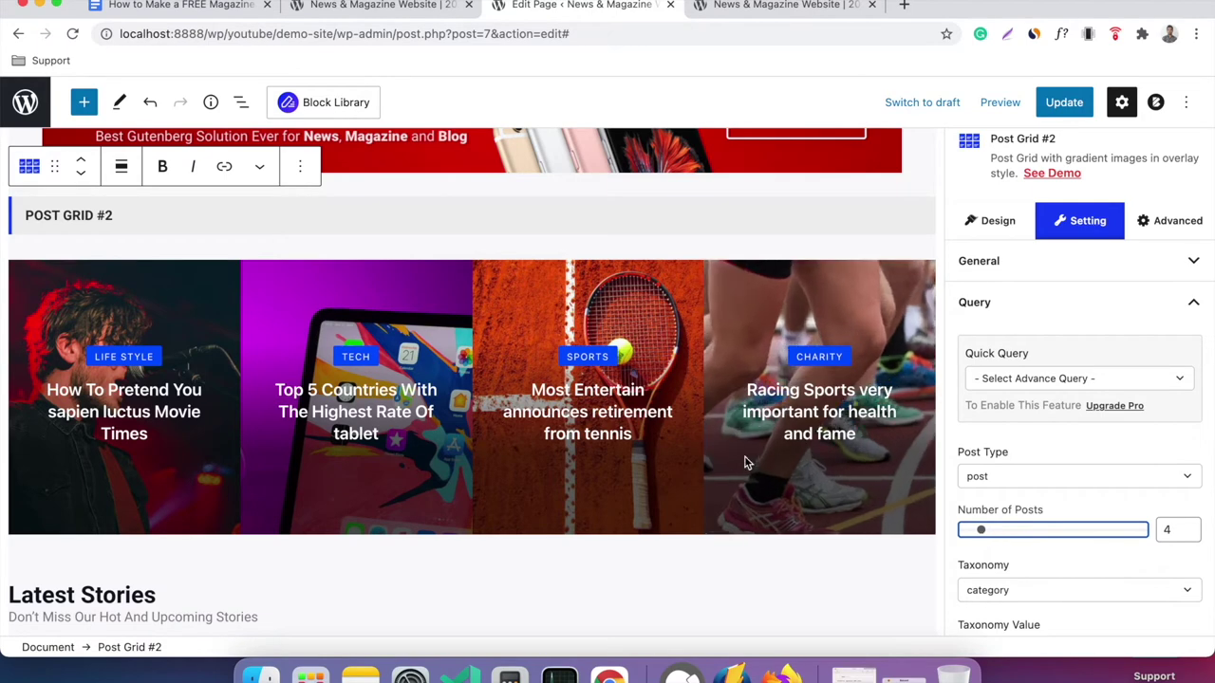
scroll(699, 422, down, 2)
scroll(699, 425, down, 4)
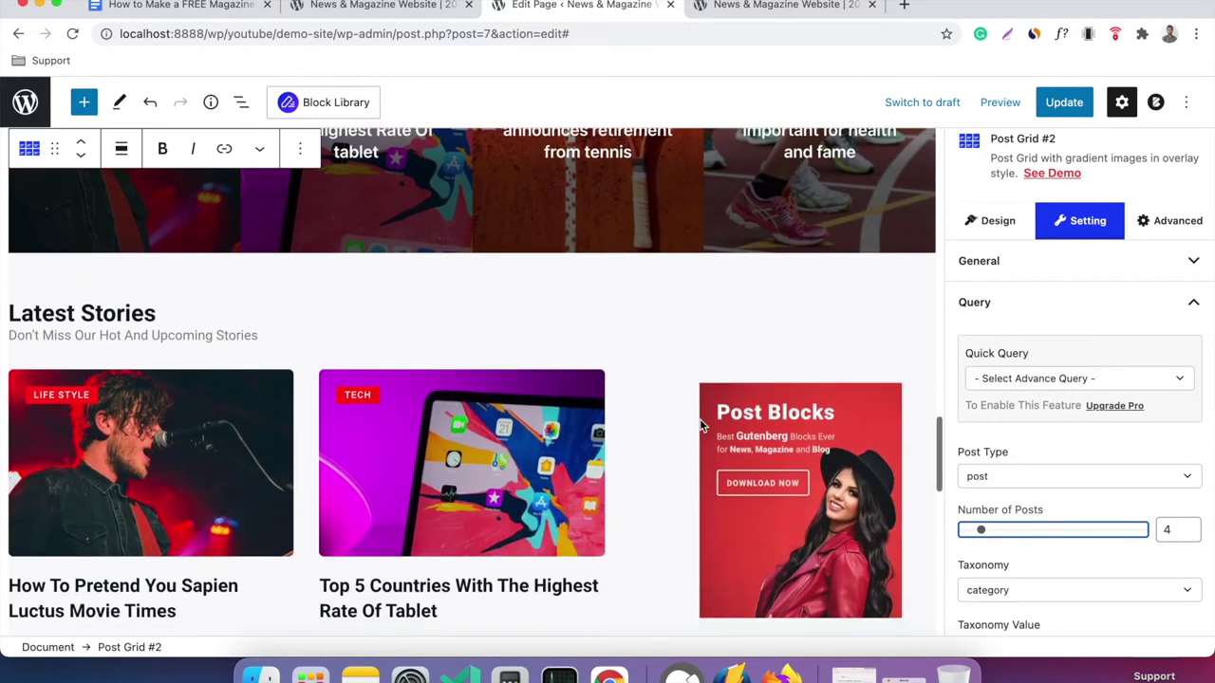
Set the Latest Stories post grid to three columns.
click(369, 407)
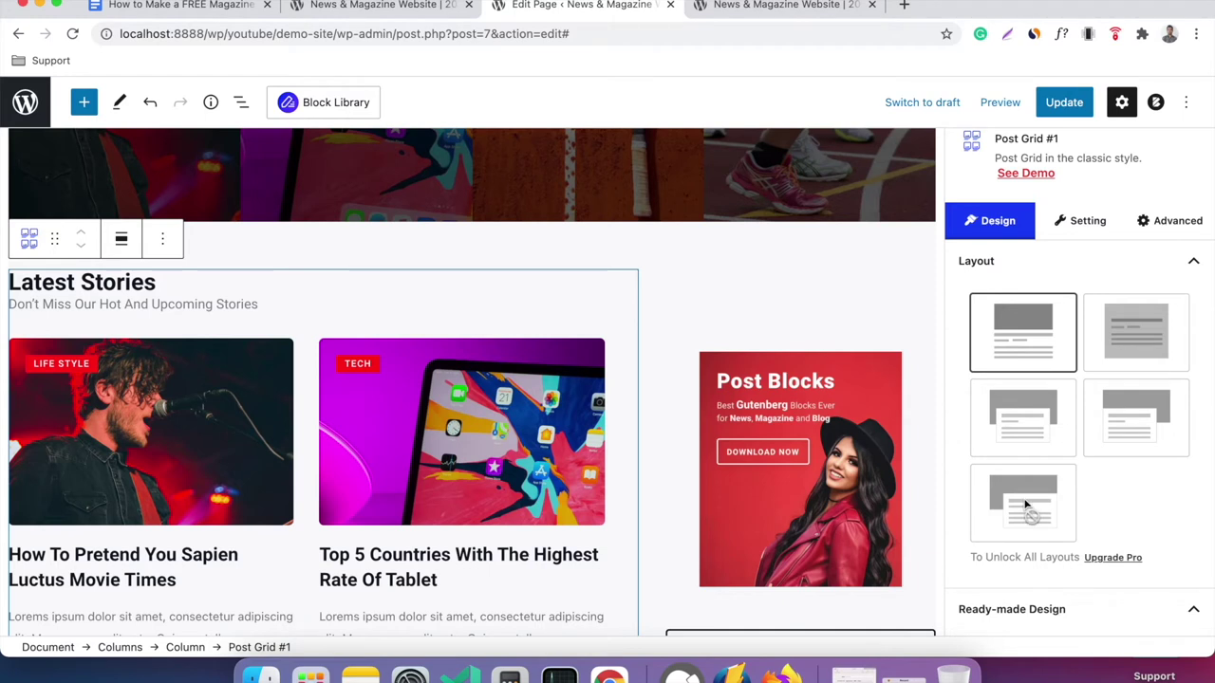
scroll(1117, 401, down, 1)
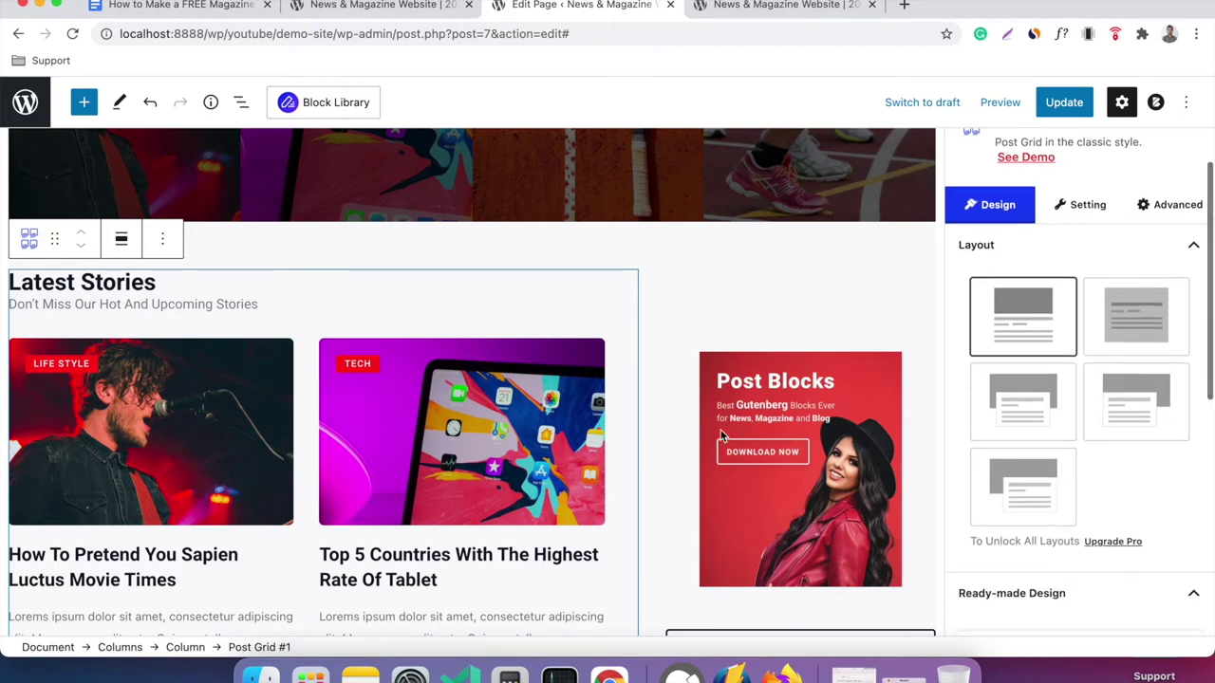
scroll(720, 436, down, 1)
click(1050, 220)
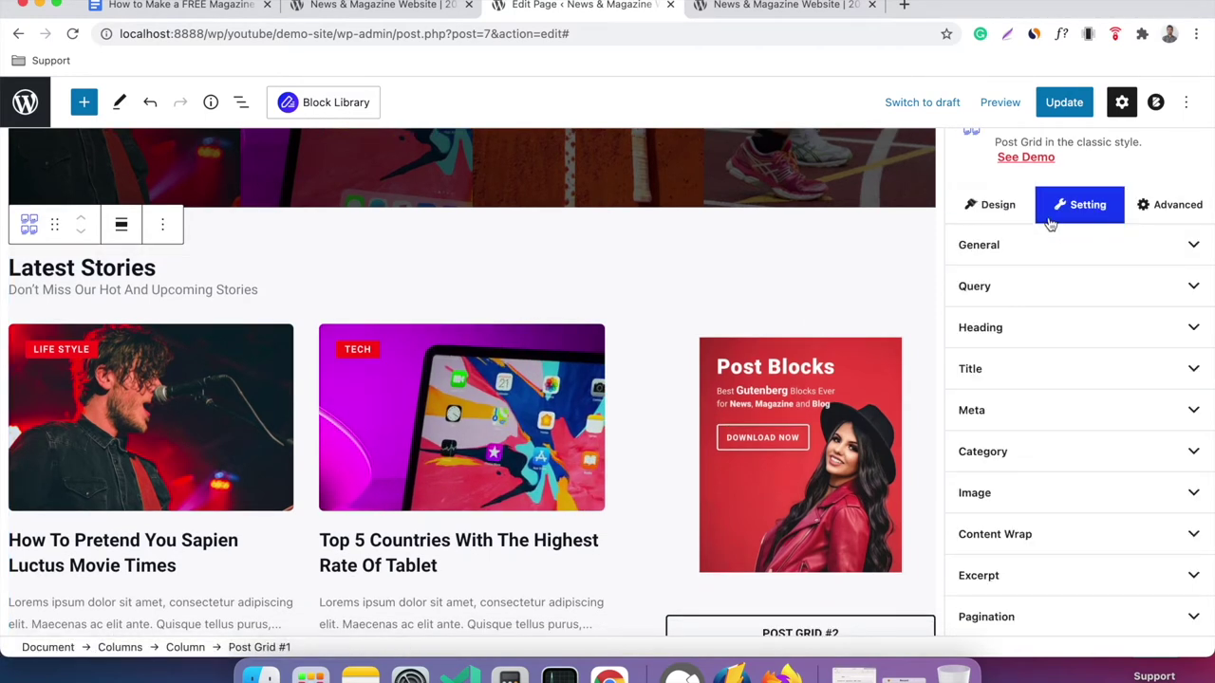
click(1044, 249)
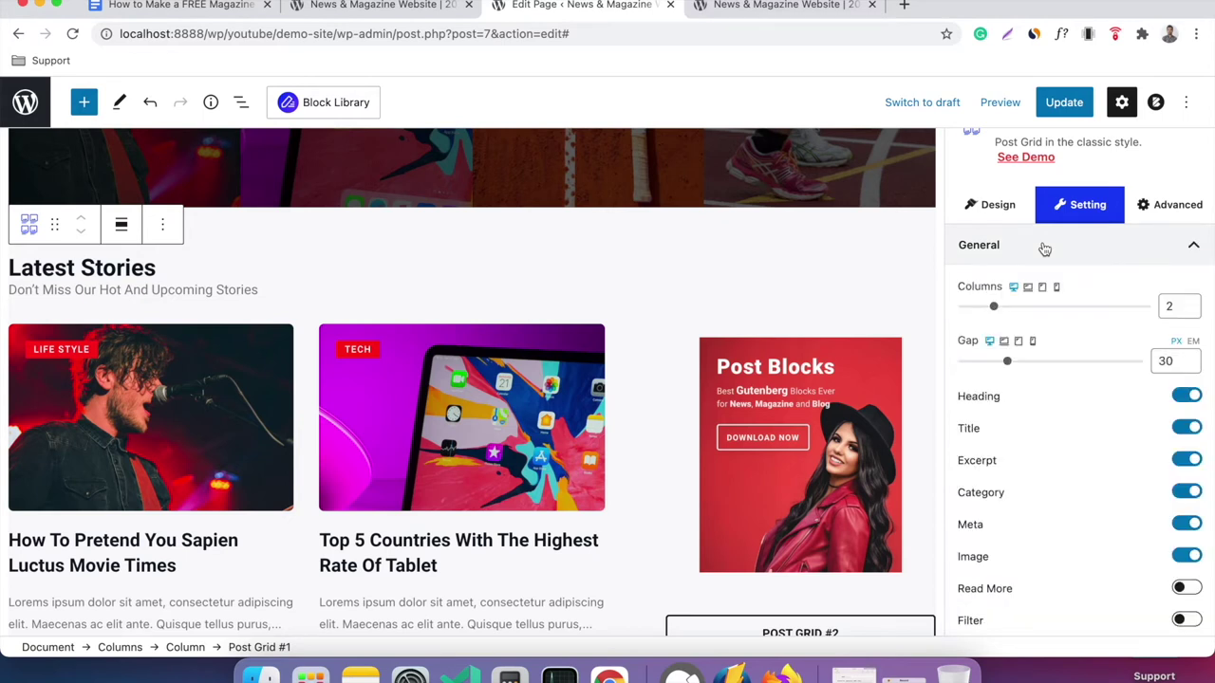
click(997, 307)
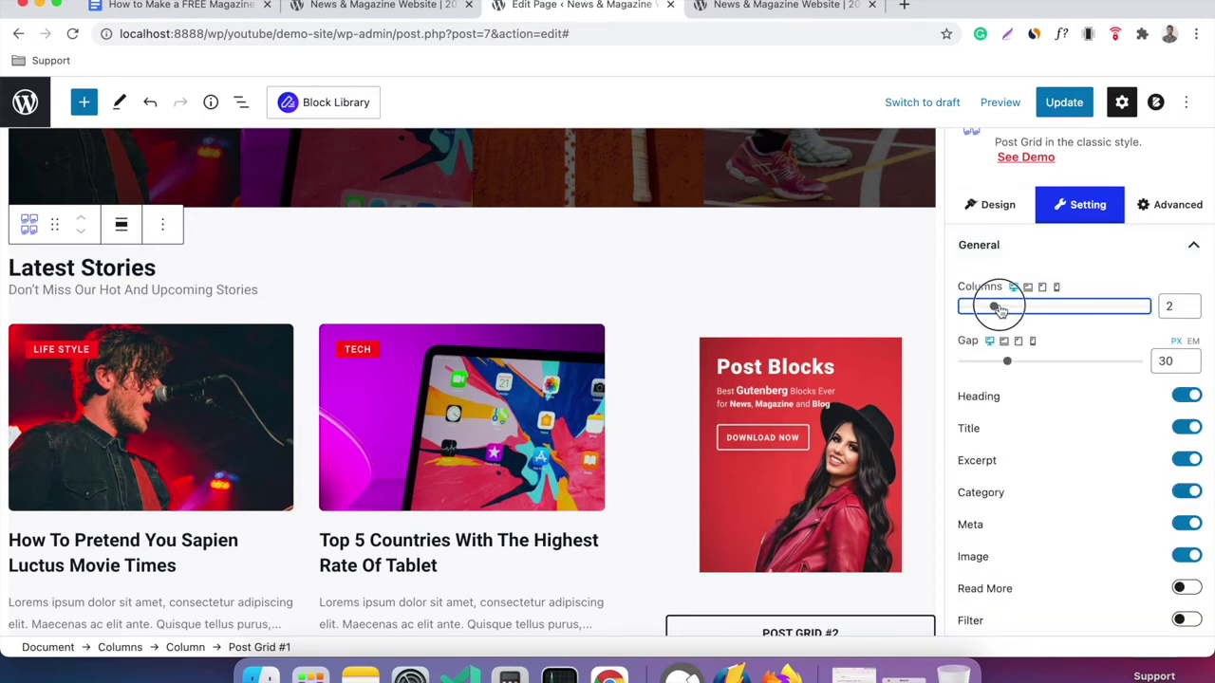
click(1190, 302)
Widen the gap between the Latest Stories post cards to 47 px.
click(687, 301)
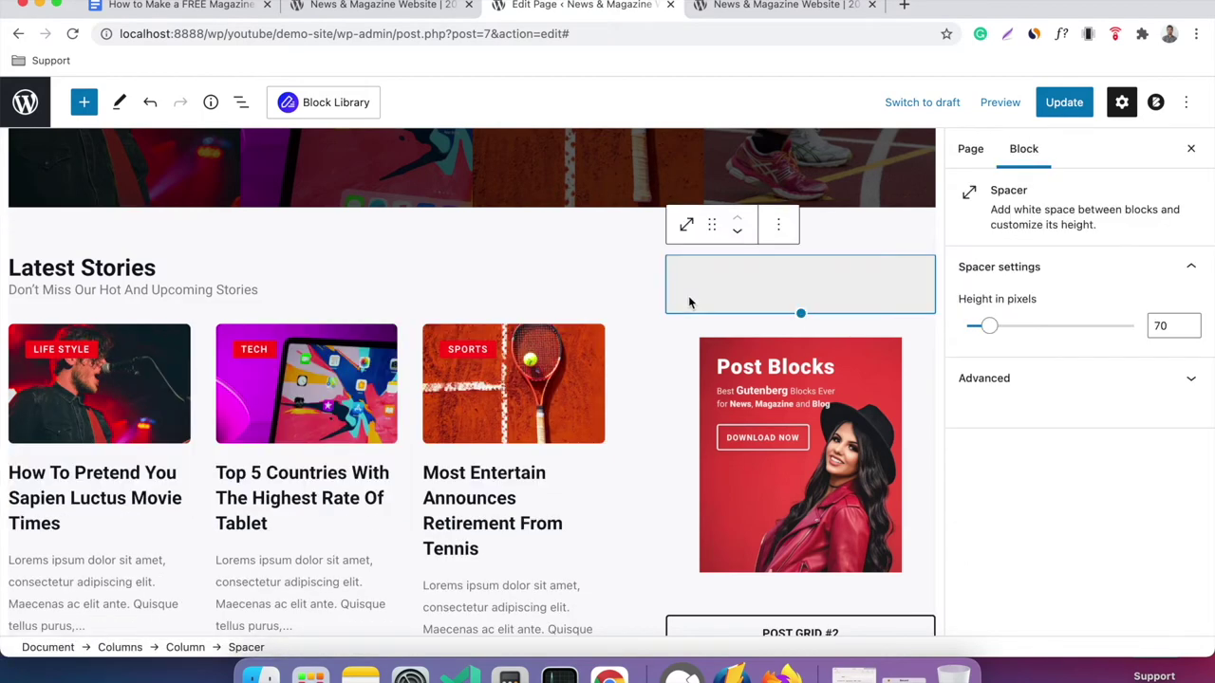
scroll(688, 301, down, 8)
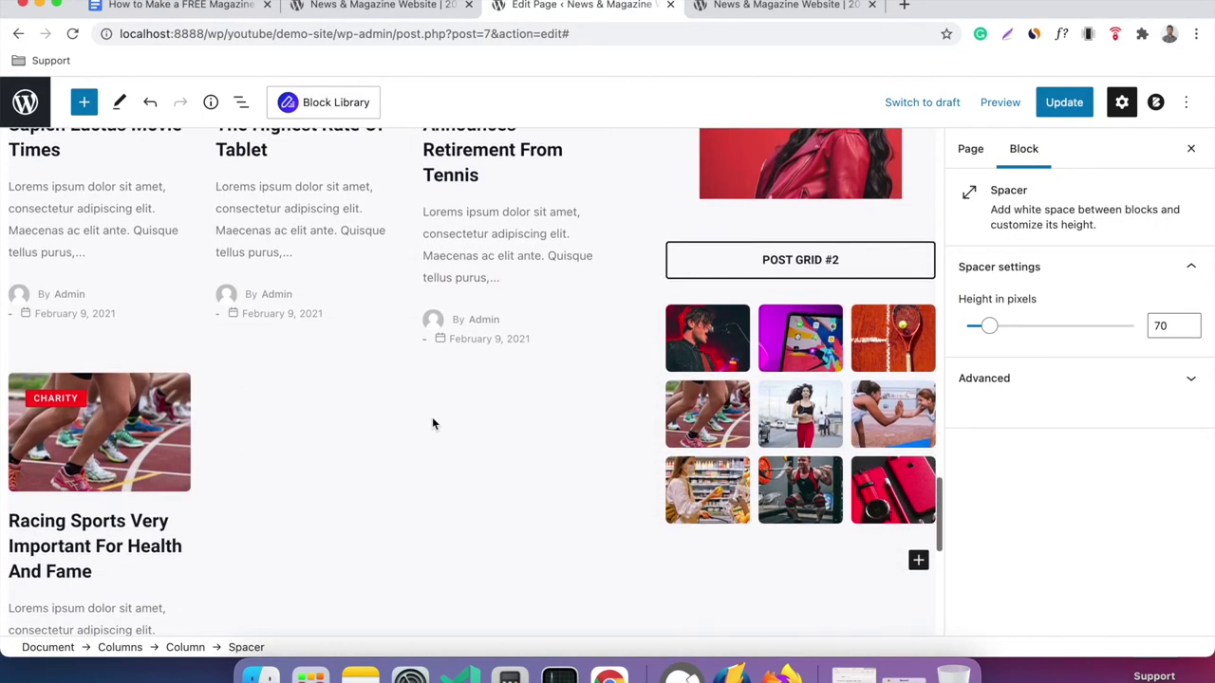
scroll(432, 424, up, 5)
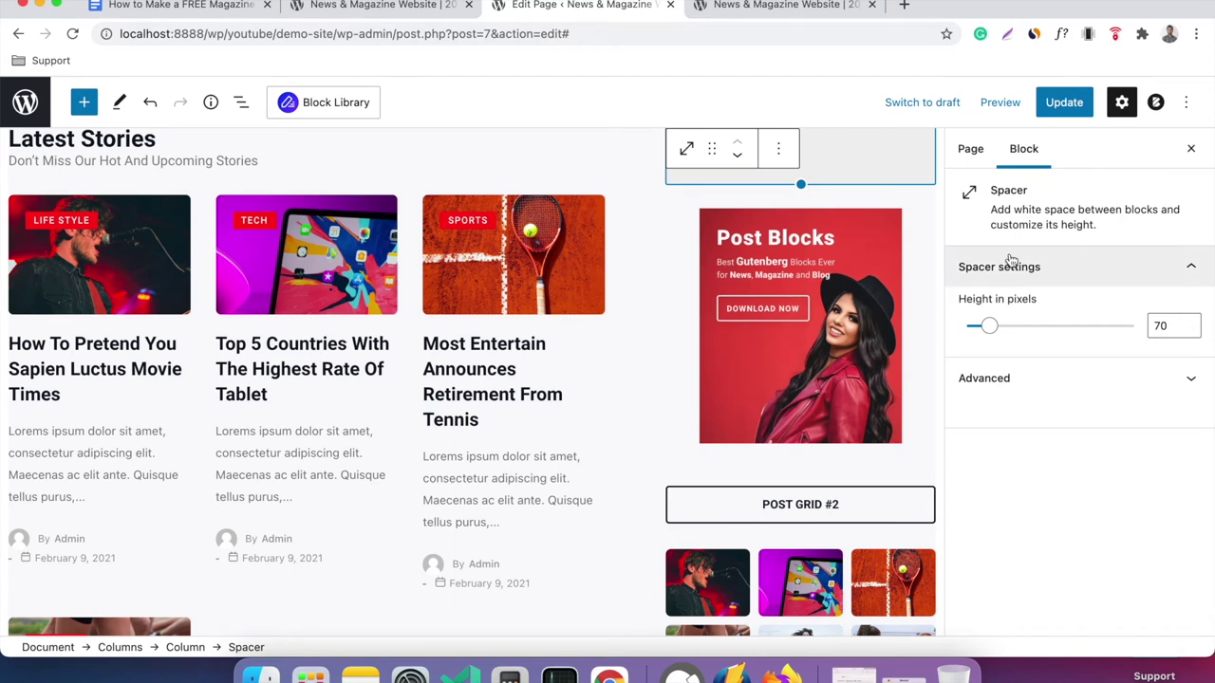
click(970, 148)
click(569, 285)
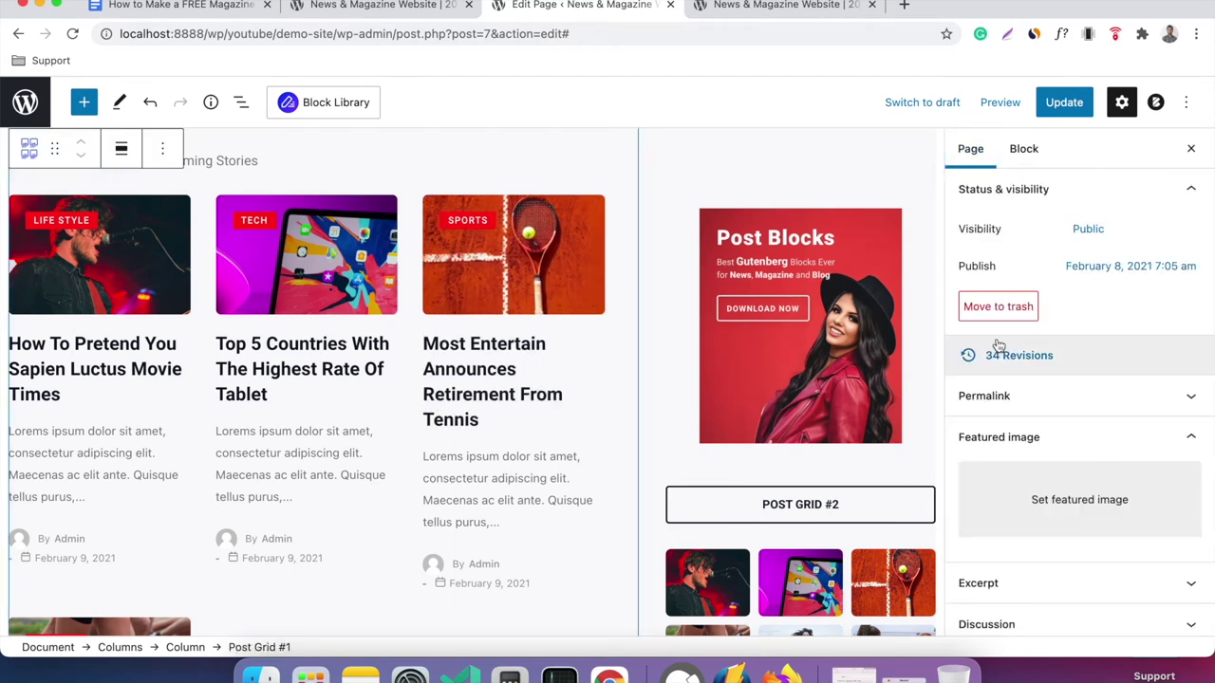
click(1024, 150)
click(1072, 281)
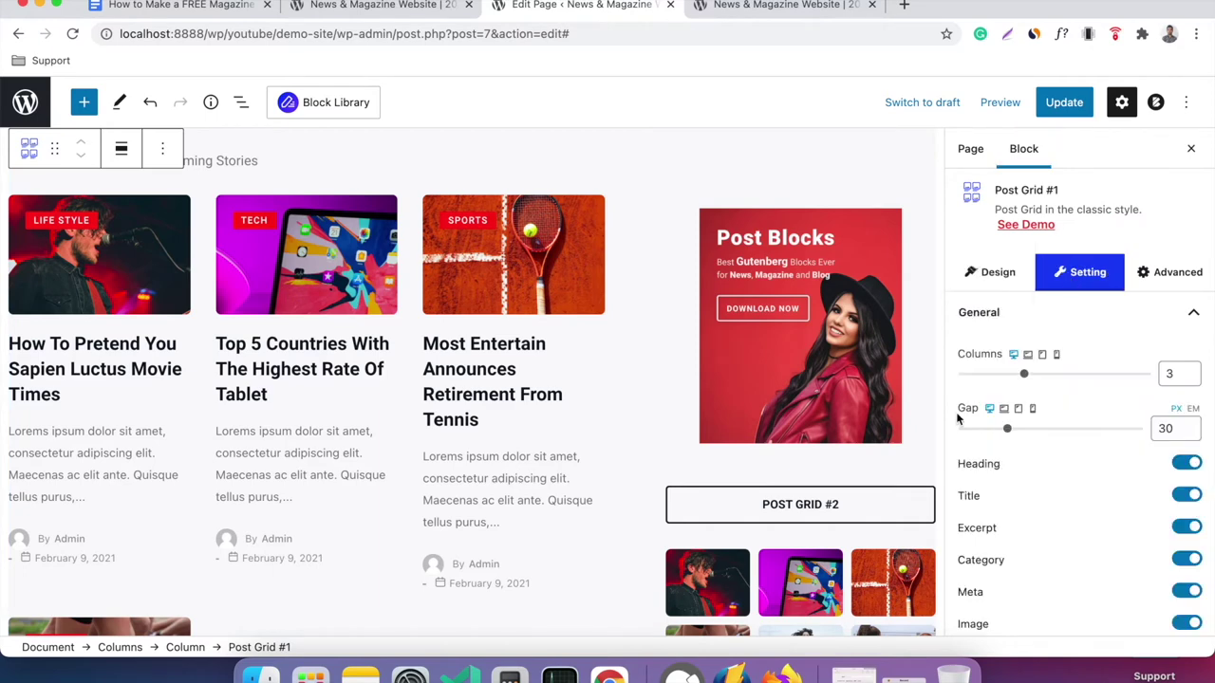
click(1034, 428)
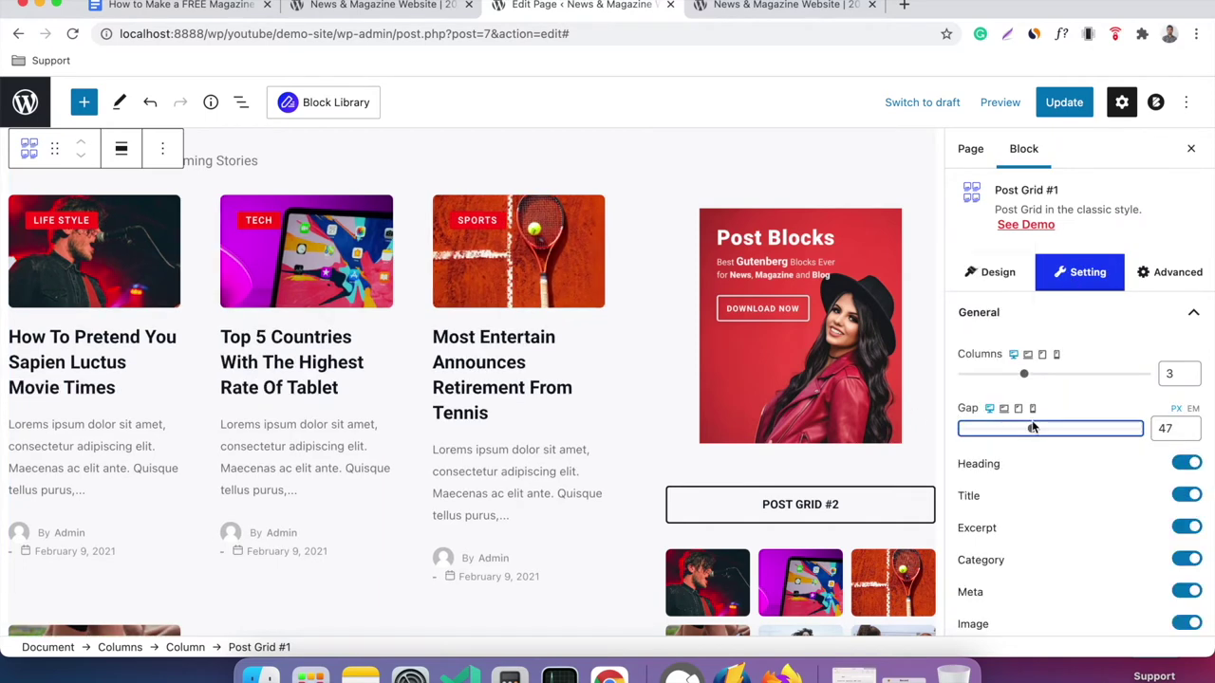
click(1022, 317)
scroll(418, 442, down, 5)
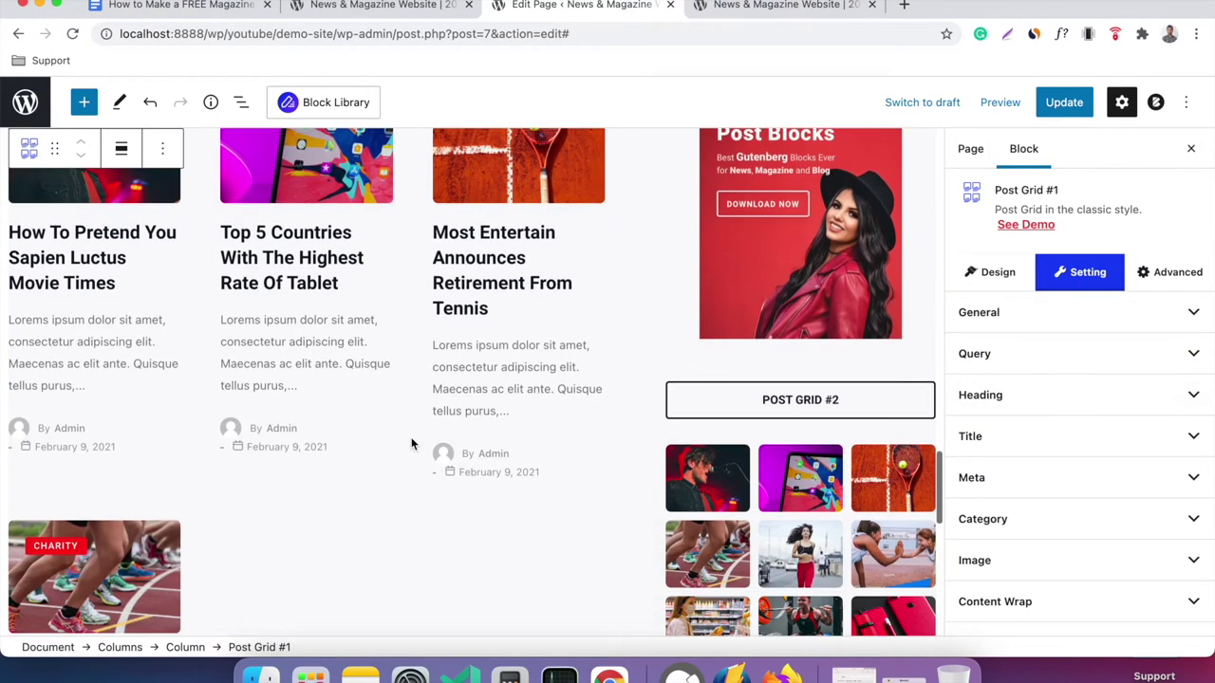
scroll(412, 443, up, 6)
scroll(412, 443, down, 6)
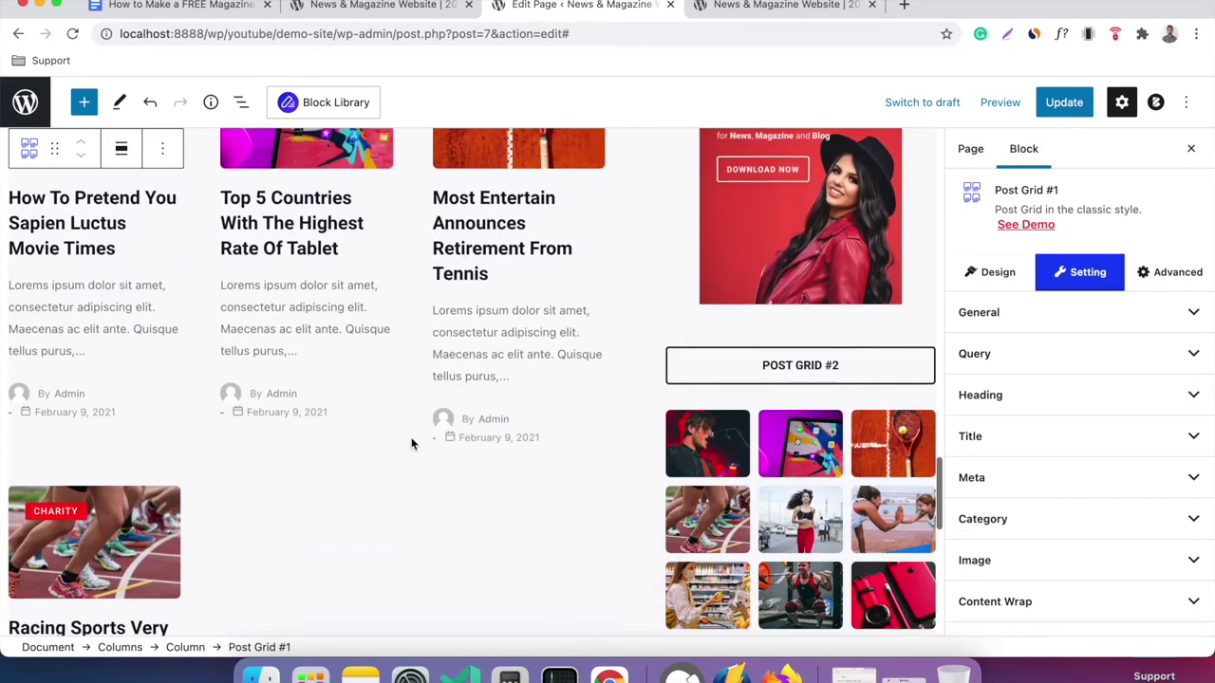
scroll(412, 443, up, 2)
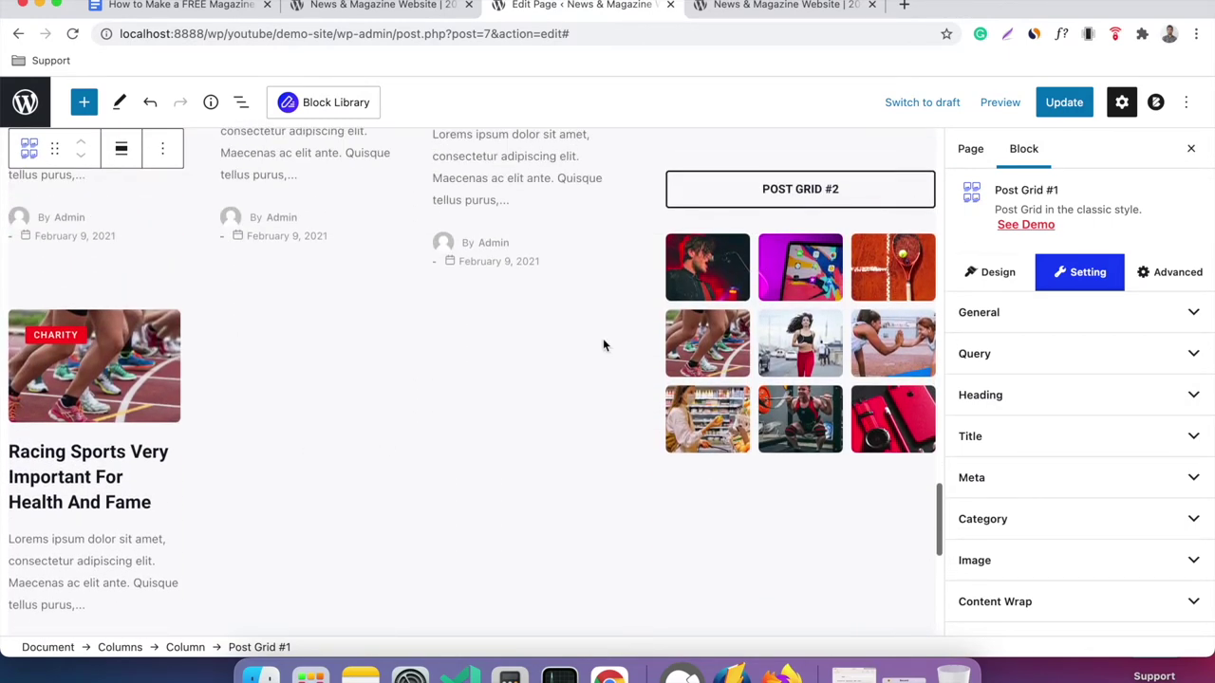
click(1072, 357)
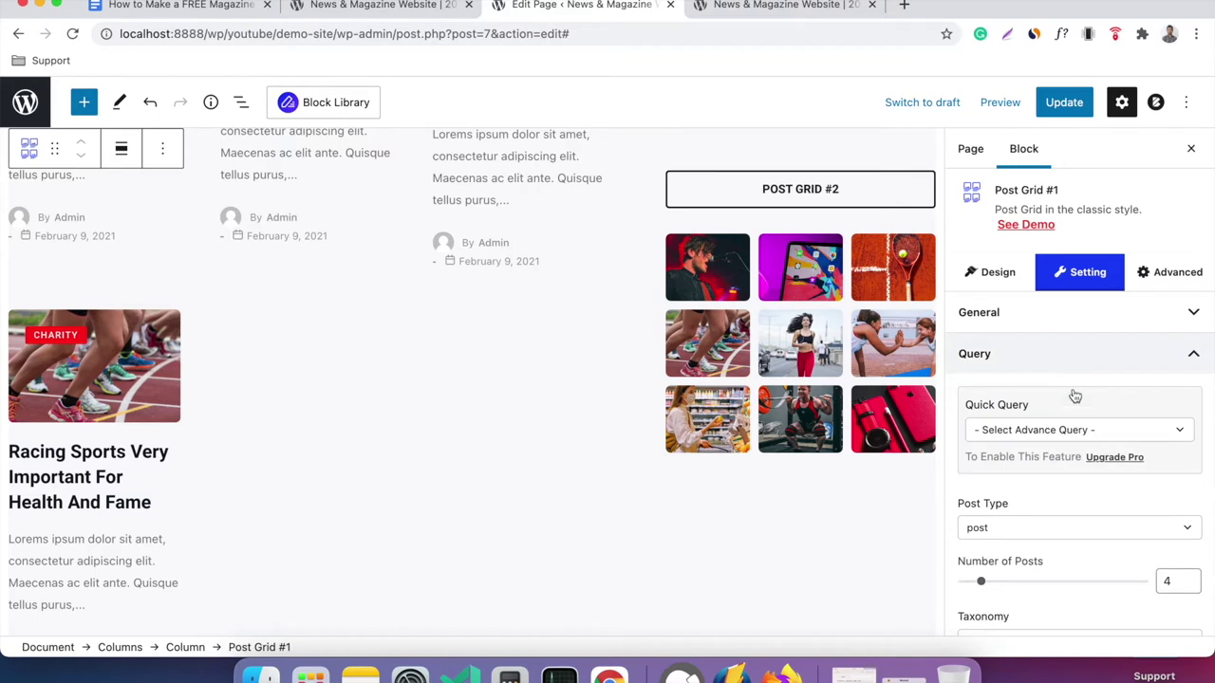
Raise the Latest Stories grid's Number of Posts to 6.
scroll(1073, 491, down, 2)
click(1189, 499)
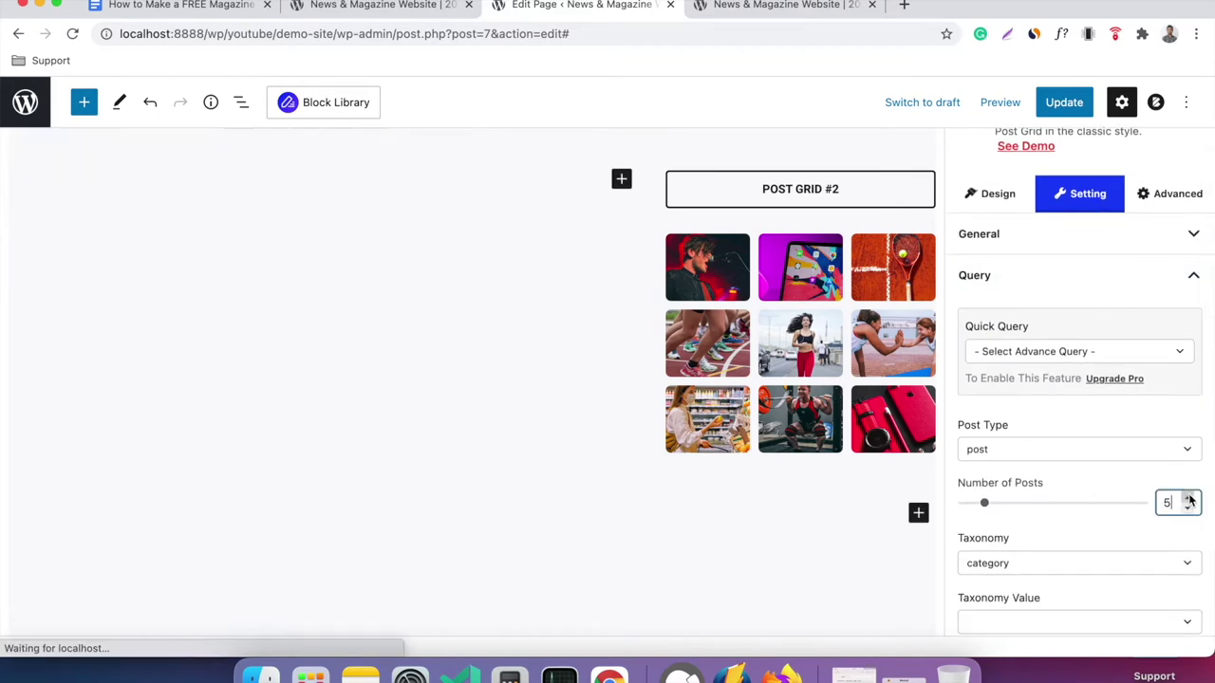
click(1189, 500)
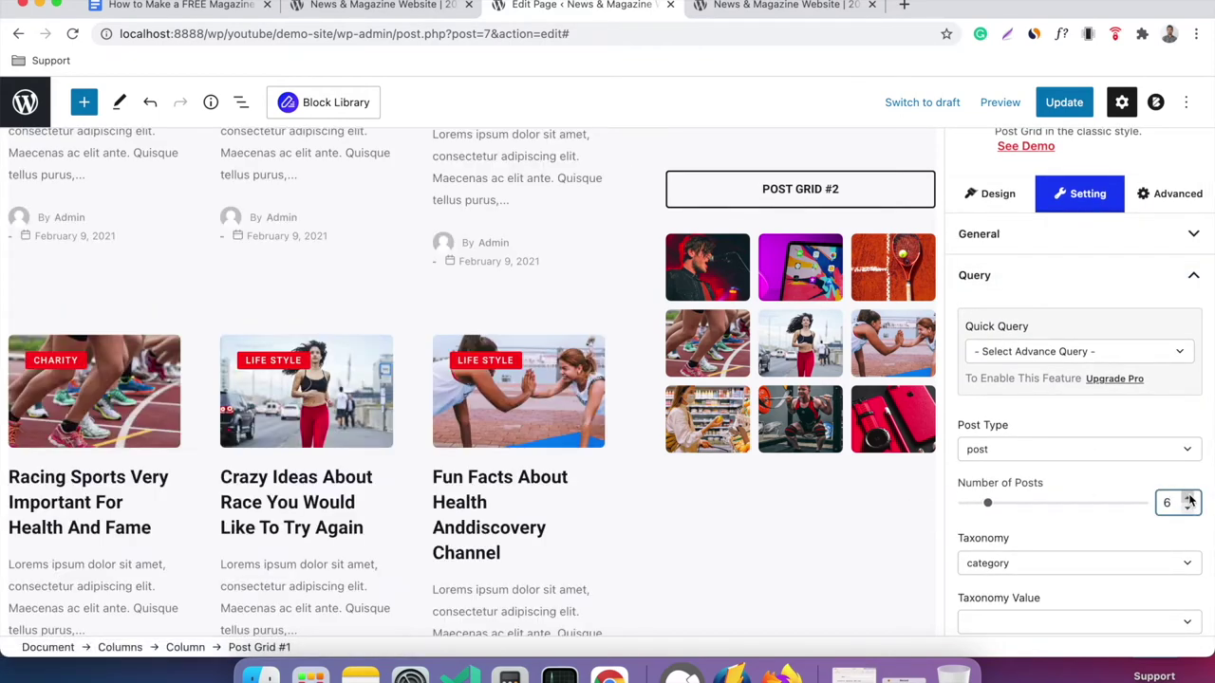
scroll(524, 392, up, 5)
scroll(524, 392, down, 10)
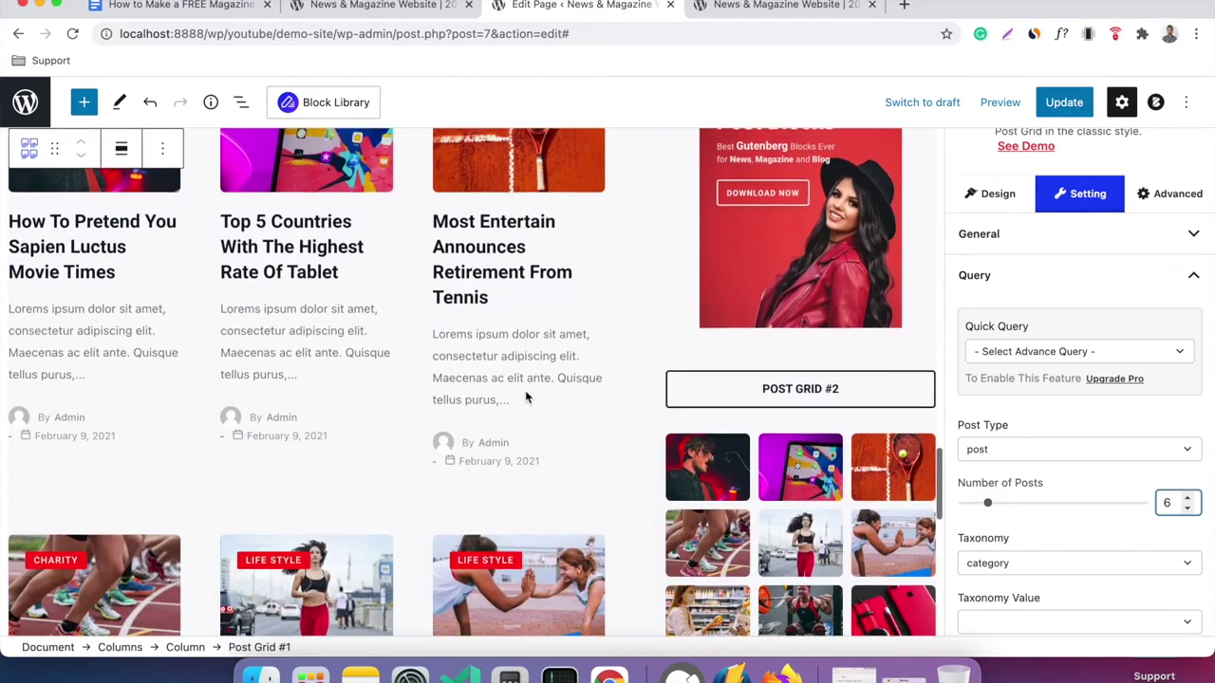
scroll(525, 390, down, 2)
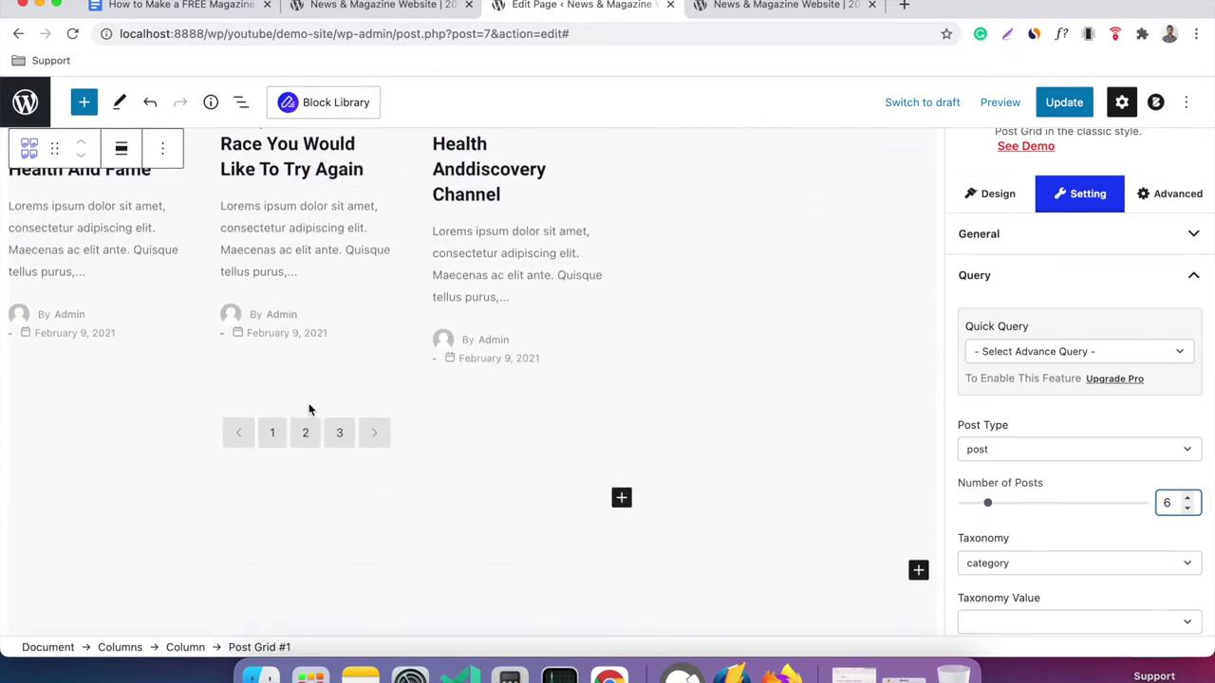
Bring up the Pagination Type choices for the Latest Stories grid.
click(354, 358)
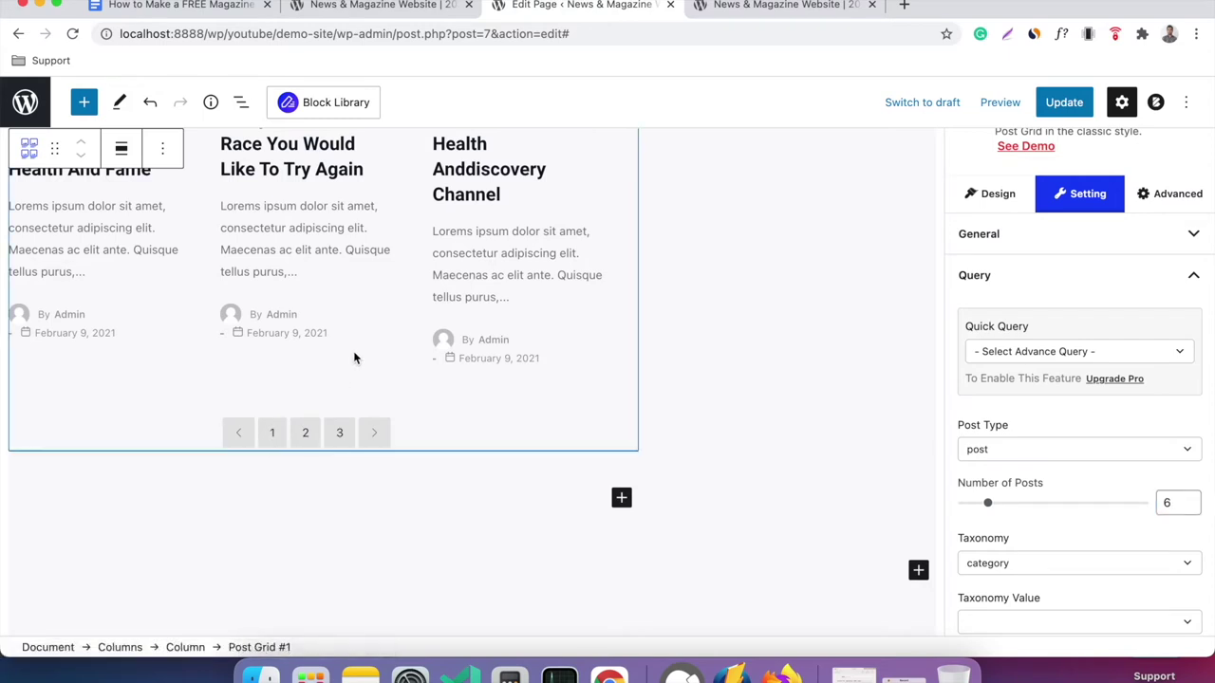
click(313, 434)
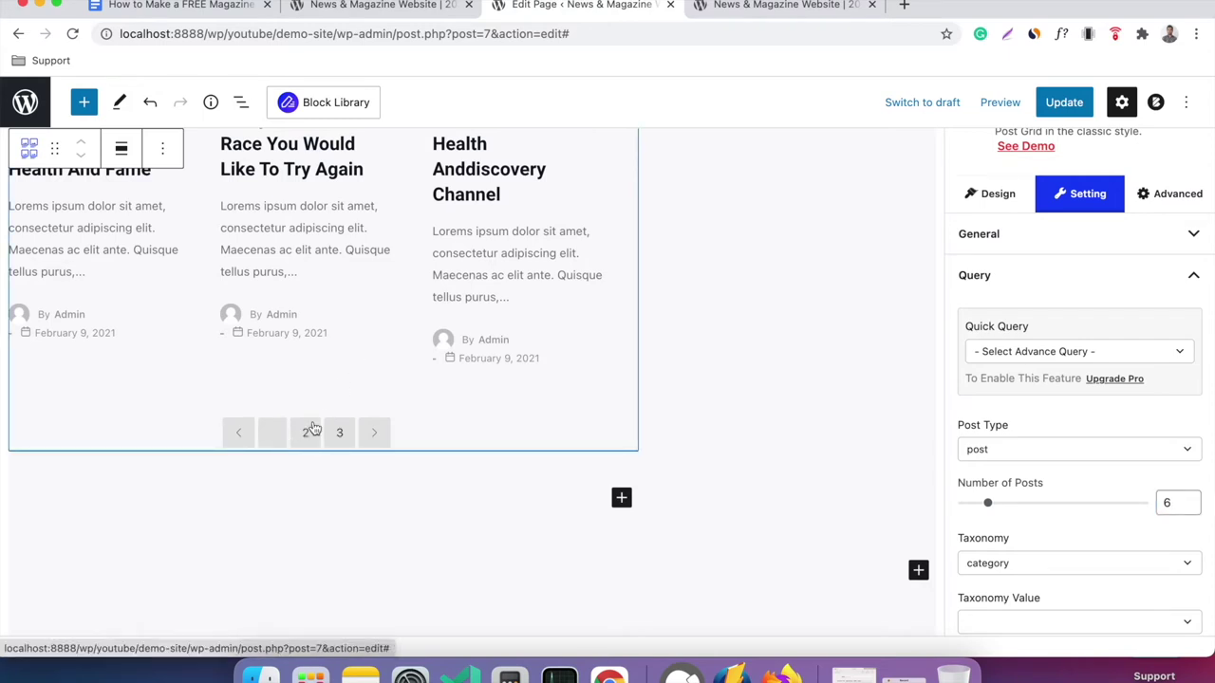
click(1043, 277)
scroll(1086, 404, down, 3)
click(1044, 462)
scroll(1045, 461, down, 2)
click(1046, 403)
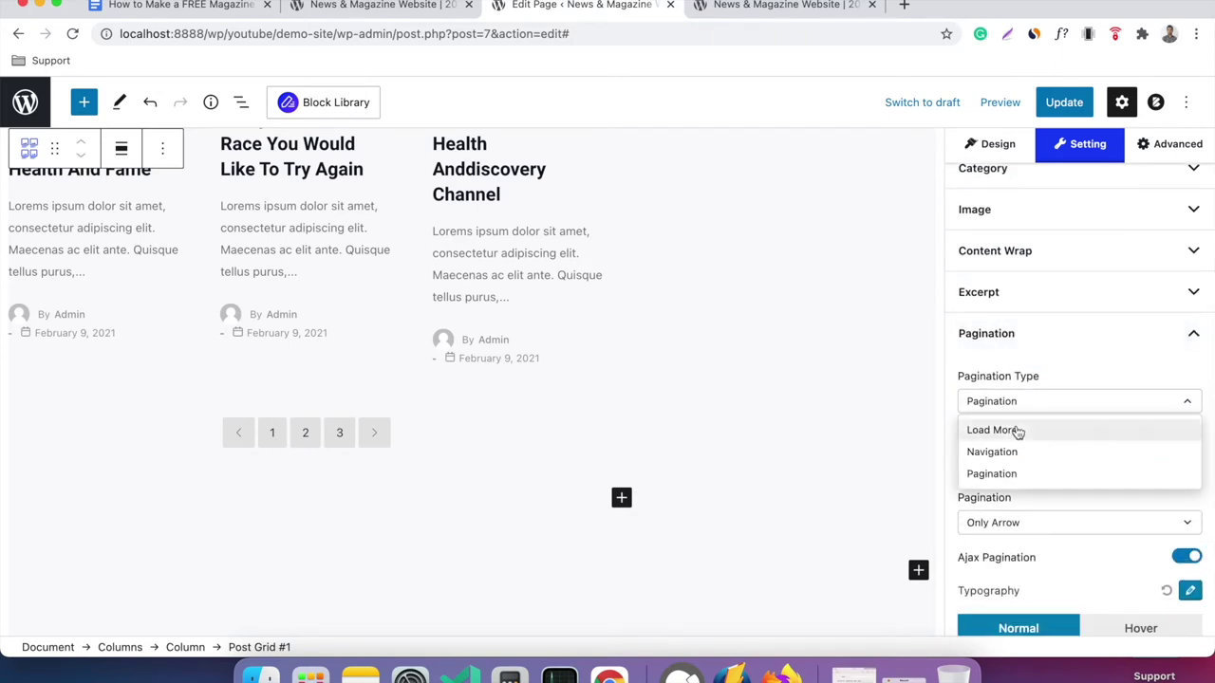
Set the Latest Stories grid's pagination type to Load More.
click(1017, 431)
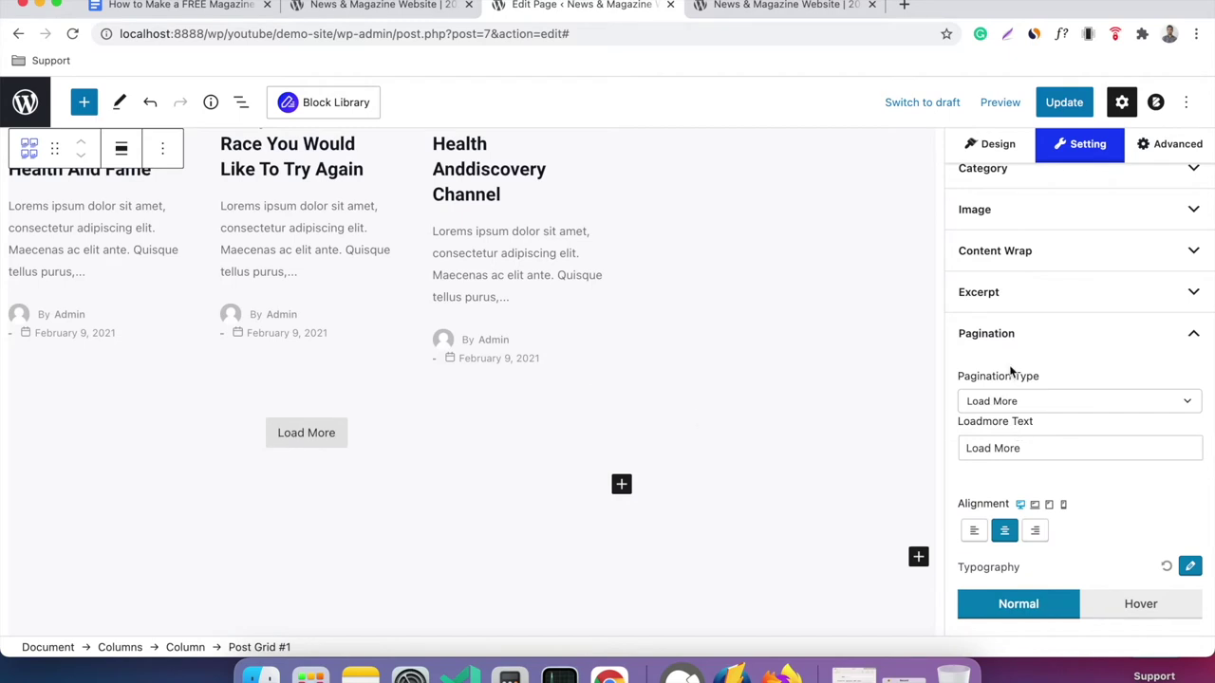
click(1012, 403)
click(1010, 451)
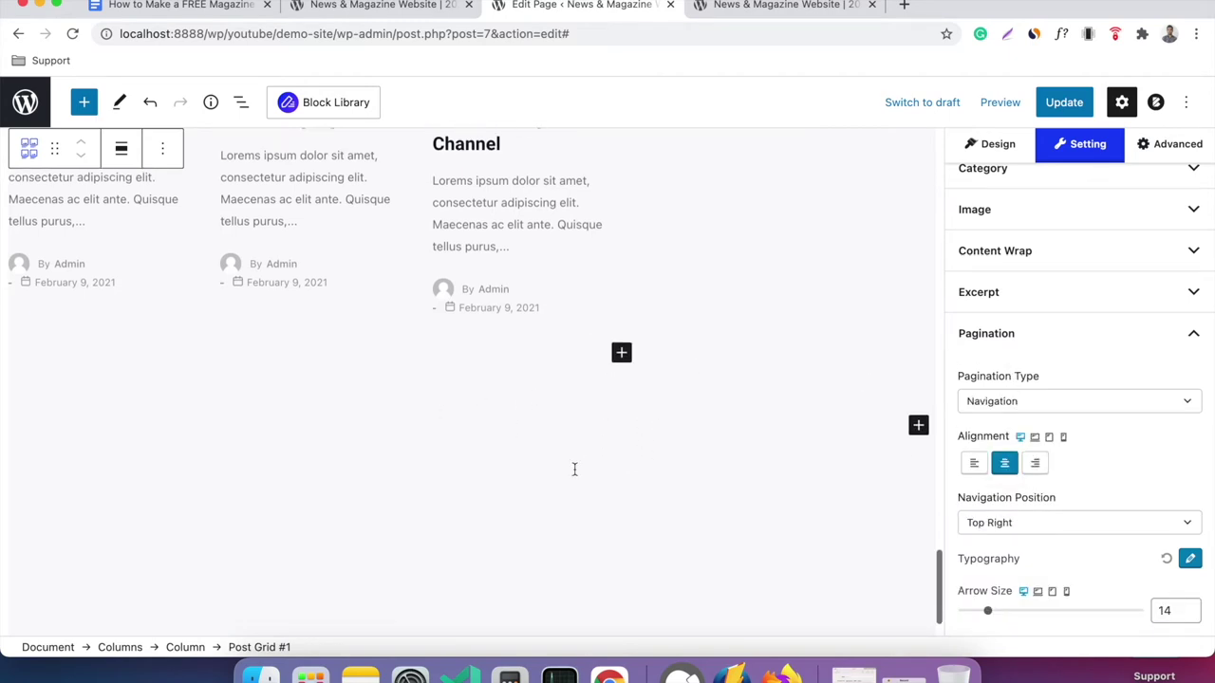
scroll(574, 475, up, 5)
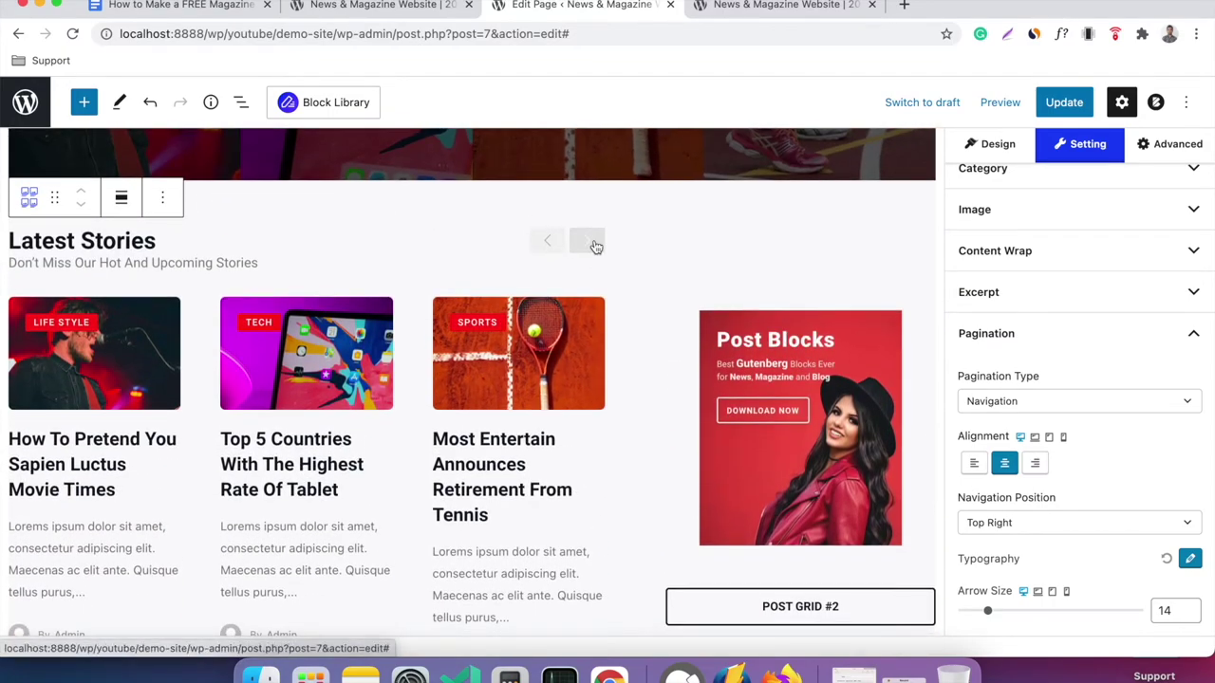
scroll(594, 328, down, 5)
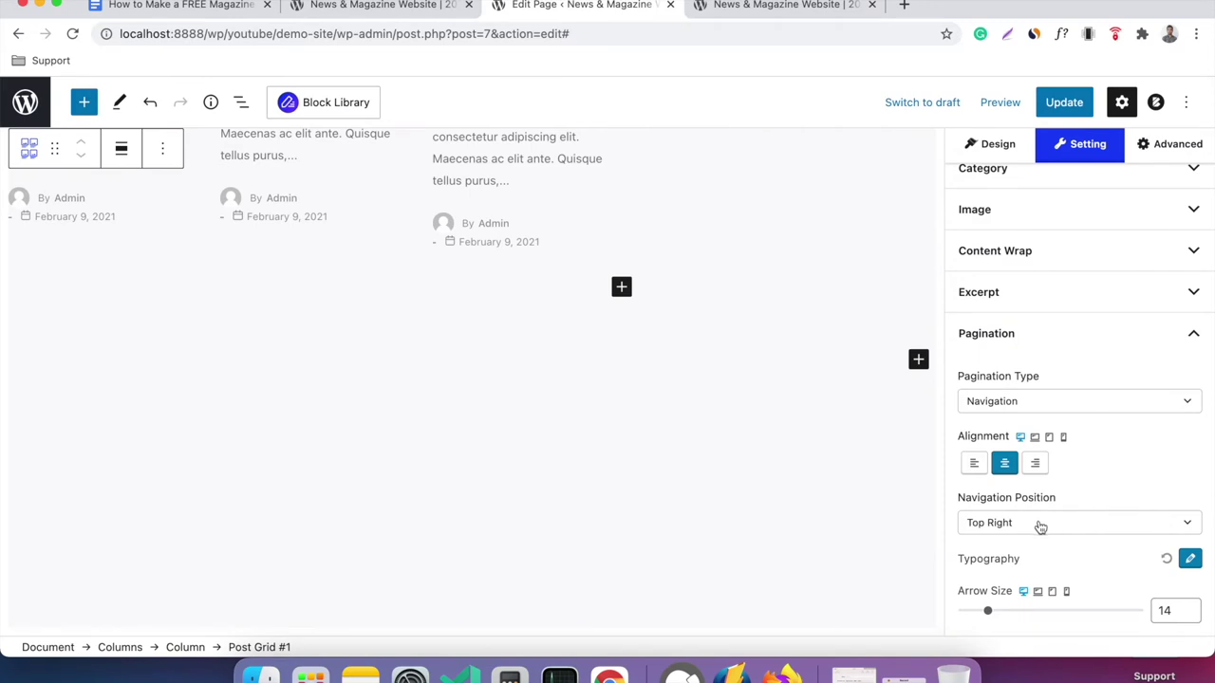
click(1025, 402)
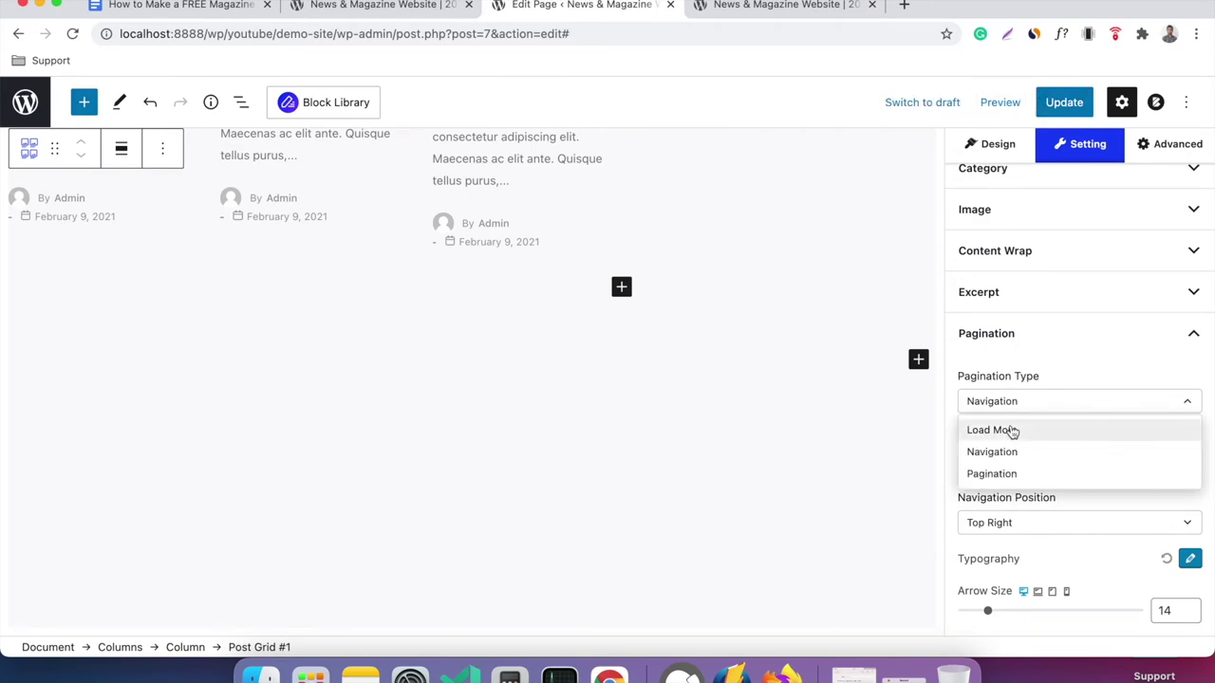
click(1013, 432)
scroll(780, 399, down, 2)
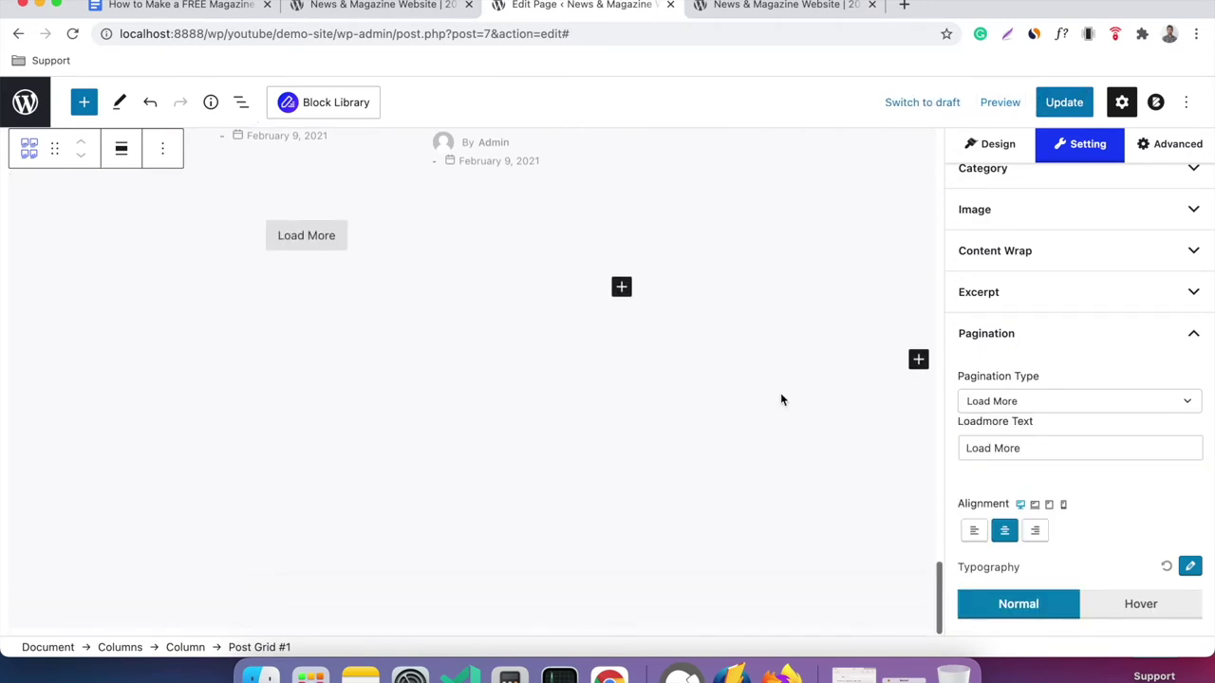
scroll(780, 399, up, 4)
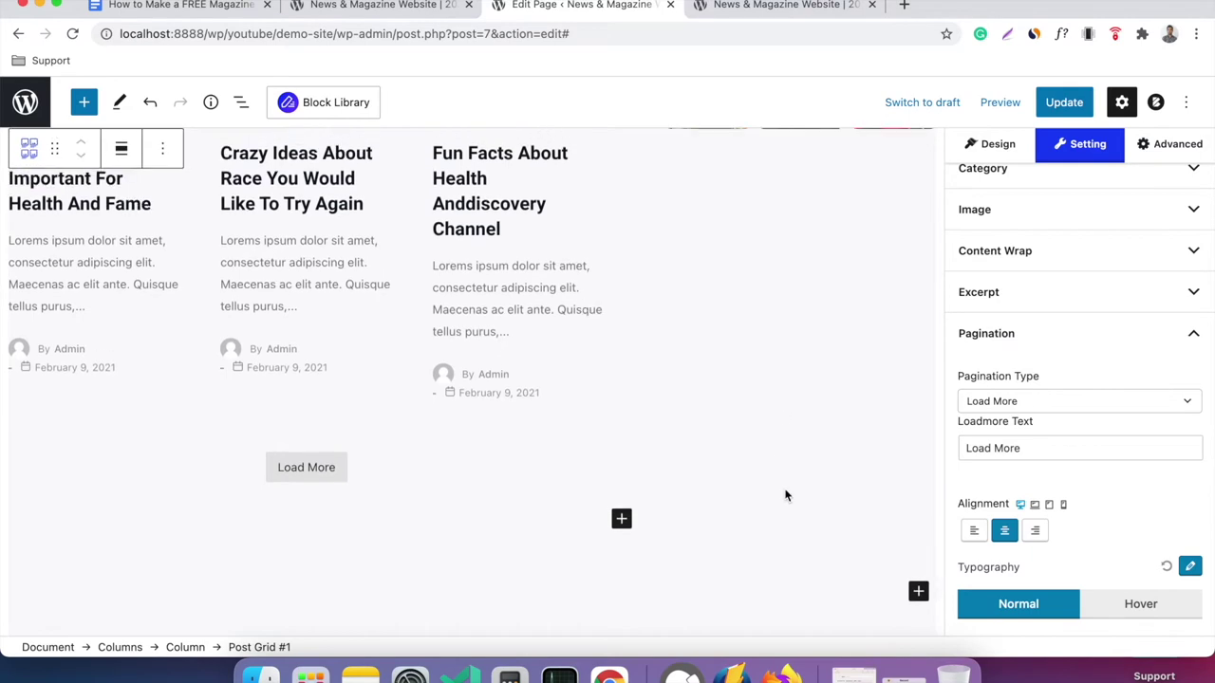
scroll(927, 357, up, 3)
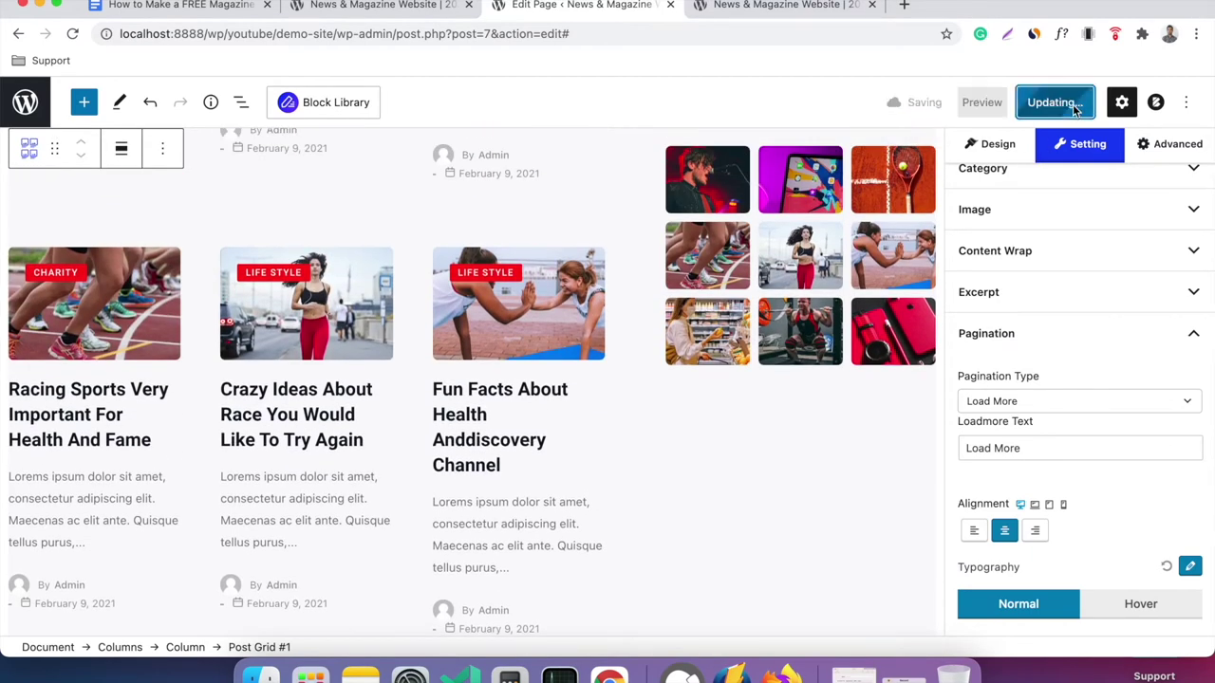
click(799, 8)
Reload the live home page to show the latest changes.
right_click(537, 222)
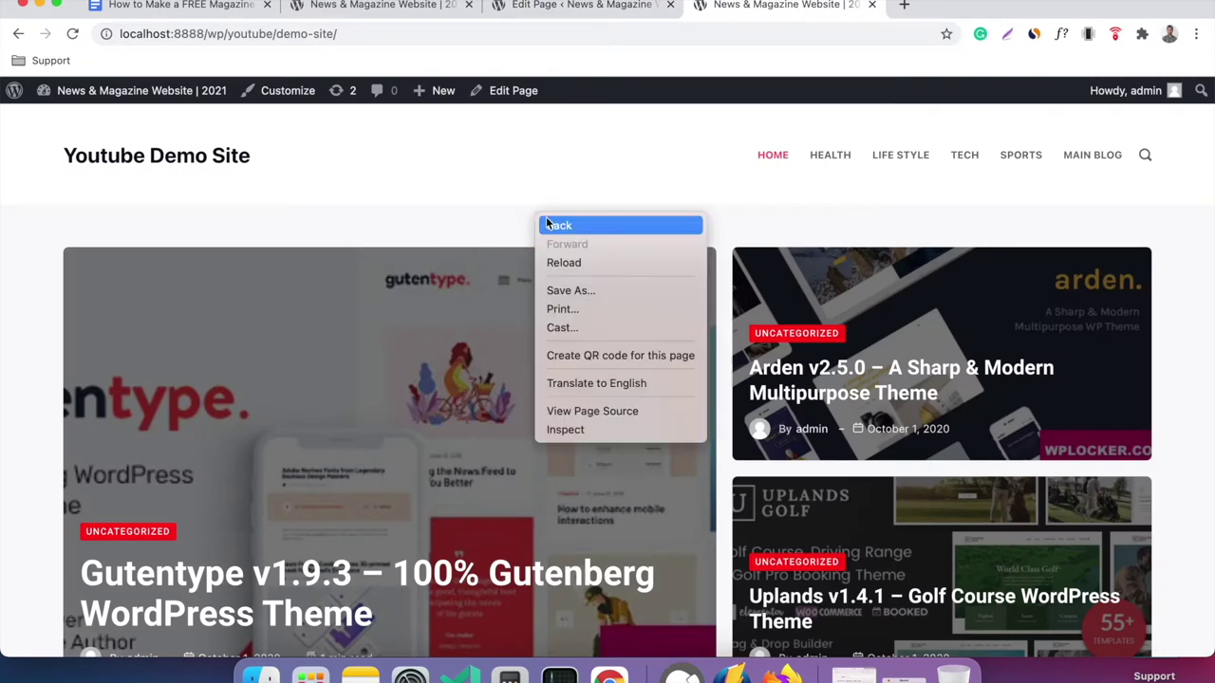
click(599, 262)
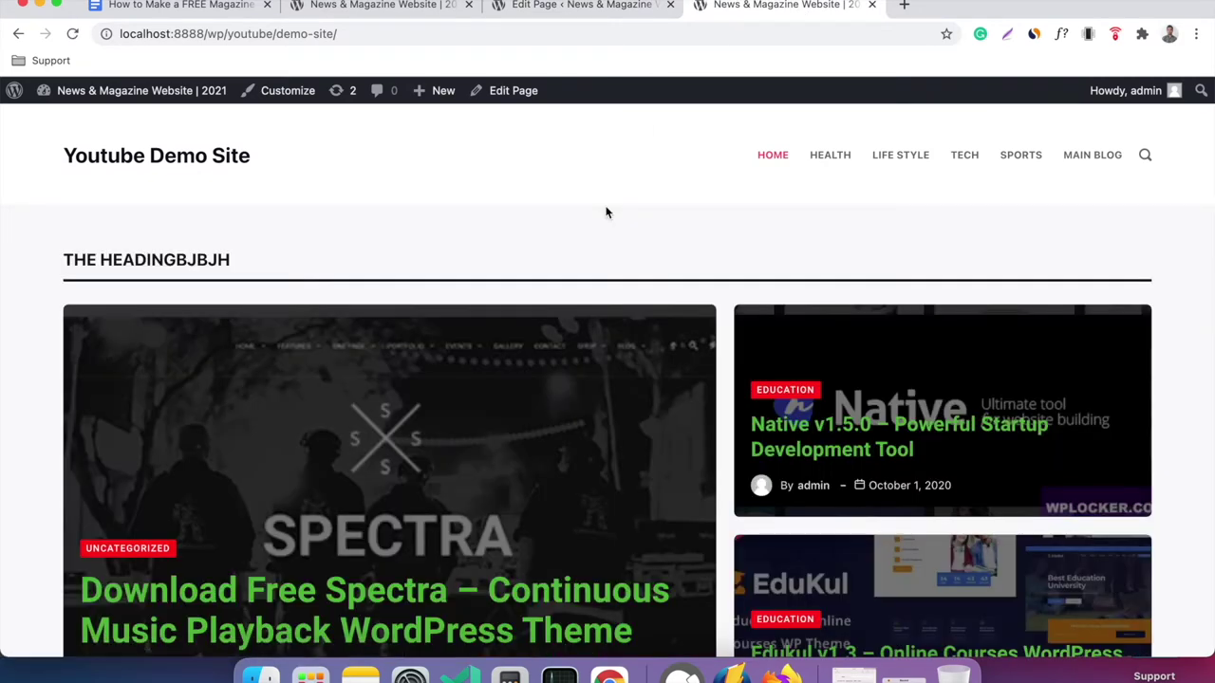
right_click(608, 213)
click(658, 254)
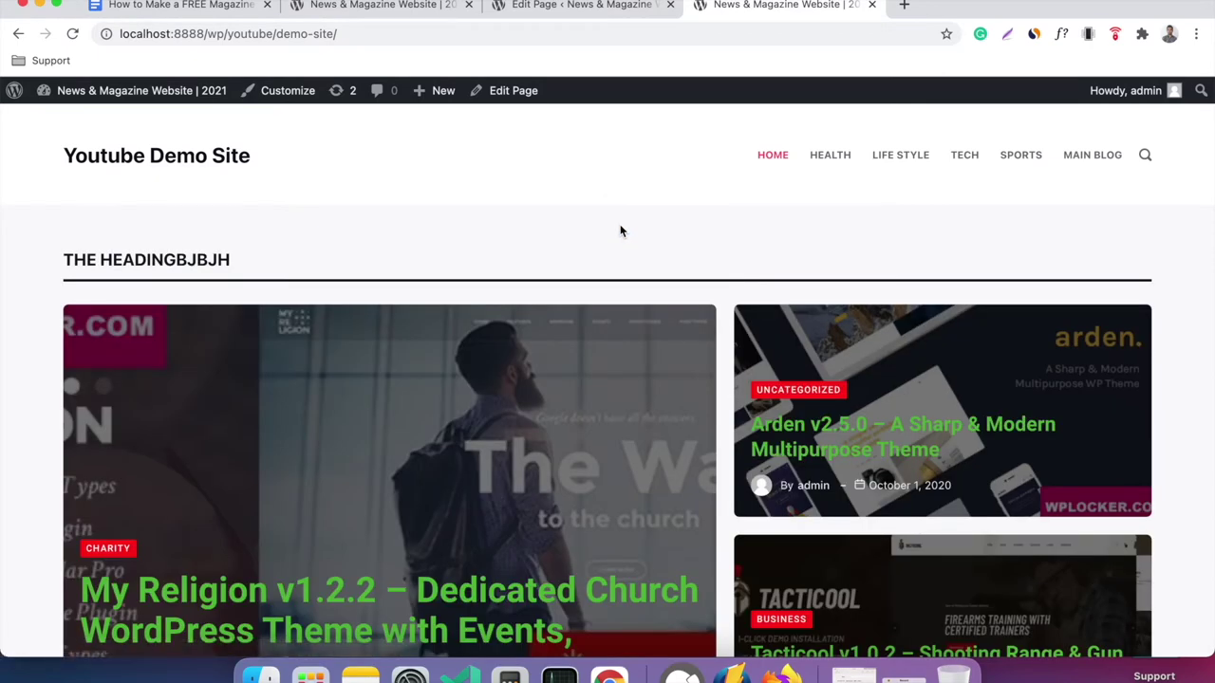
Review the live home page's new post sections and Load More posts, then return to the editor.
scroll(619, 231, down, 5)
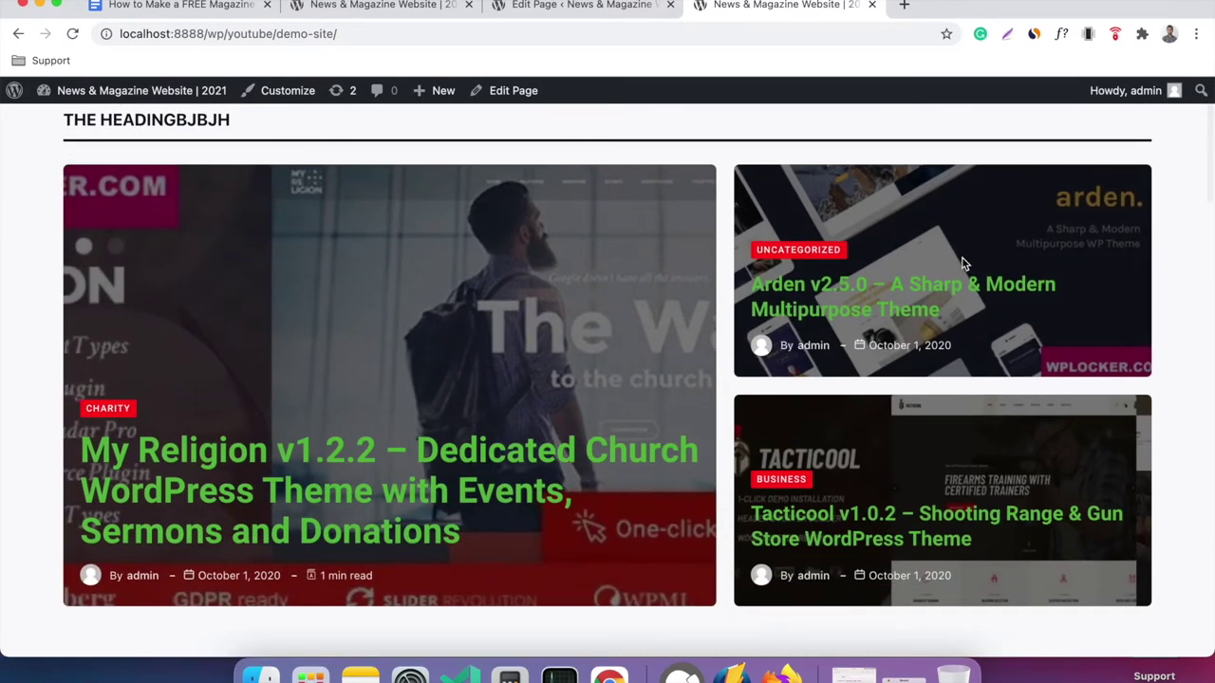
scroll(677, 294, up, 5)
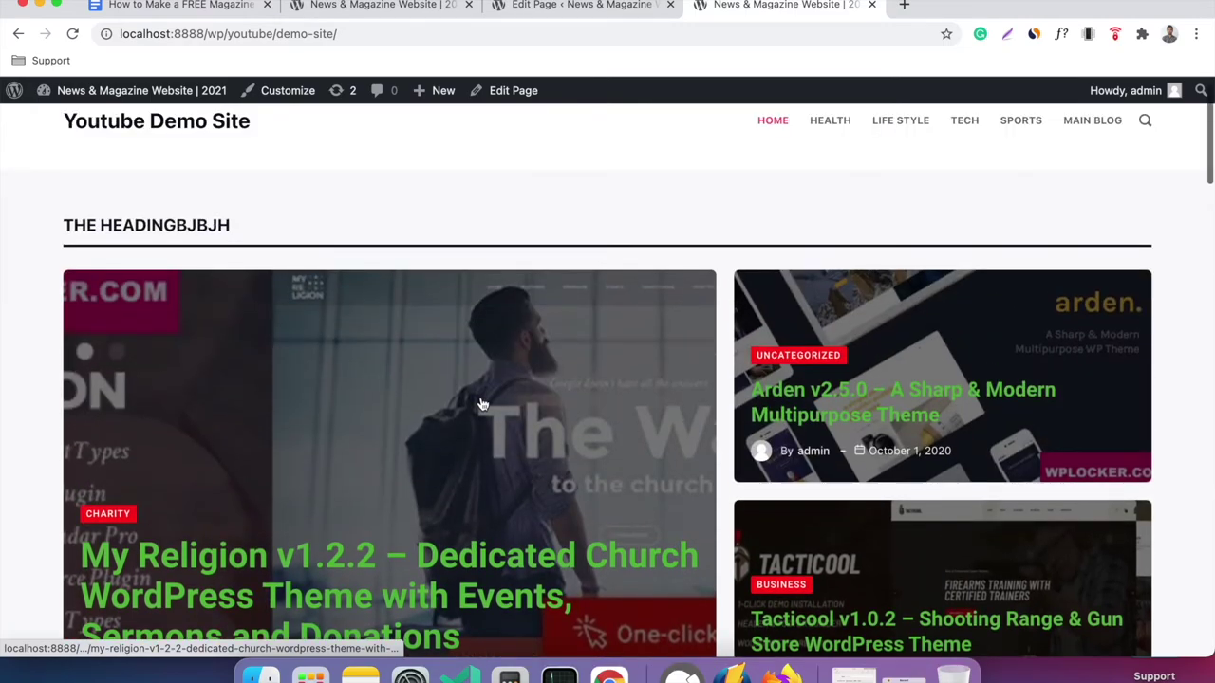
scroll(758, 343, down, 8)
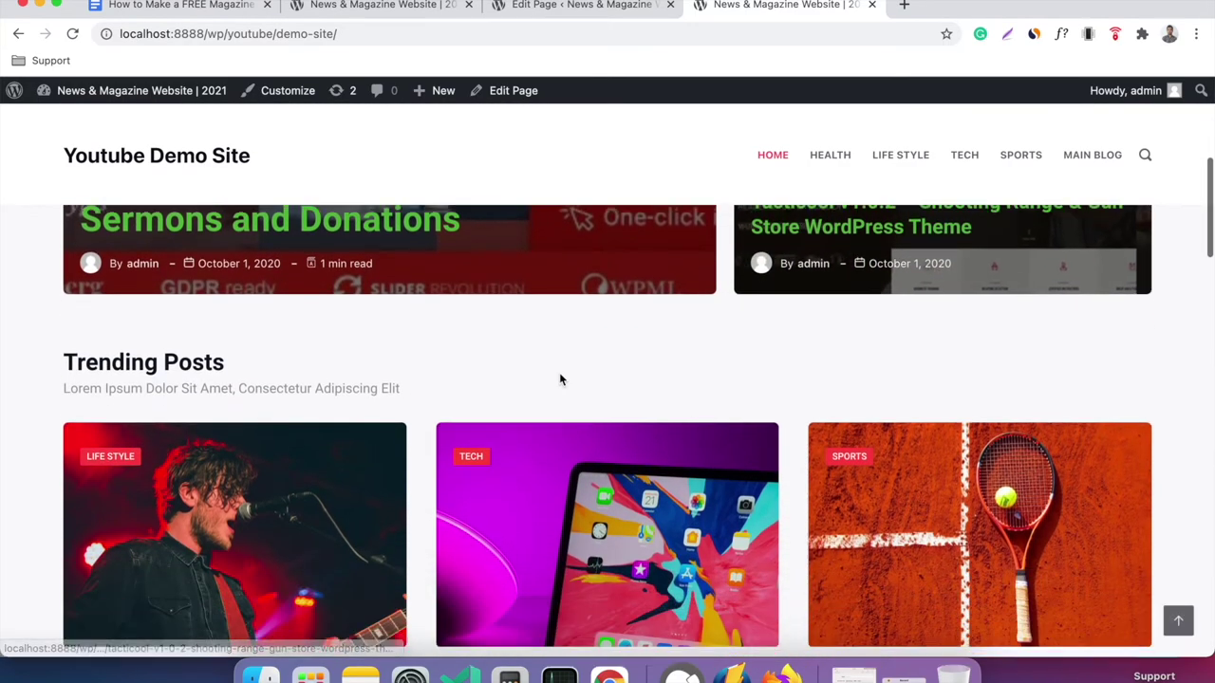
scroll(900, 385, down, 10)
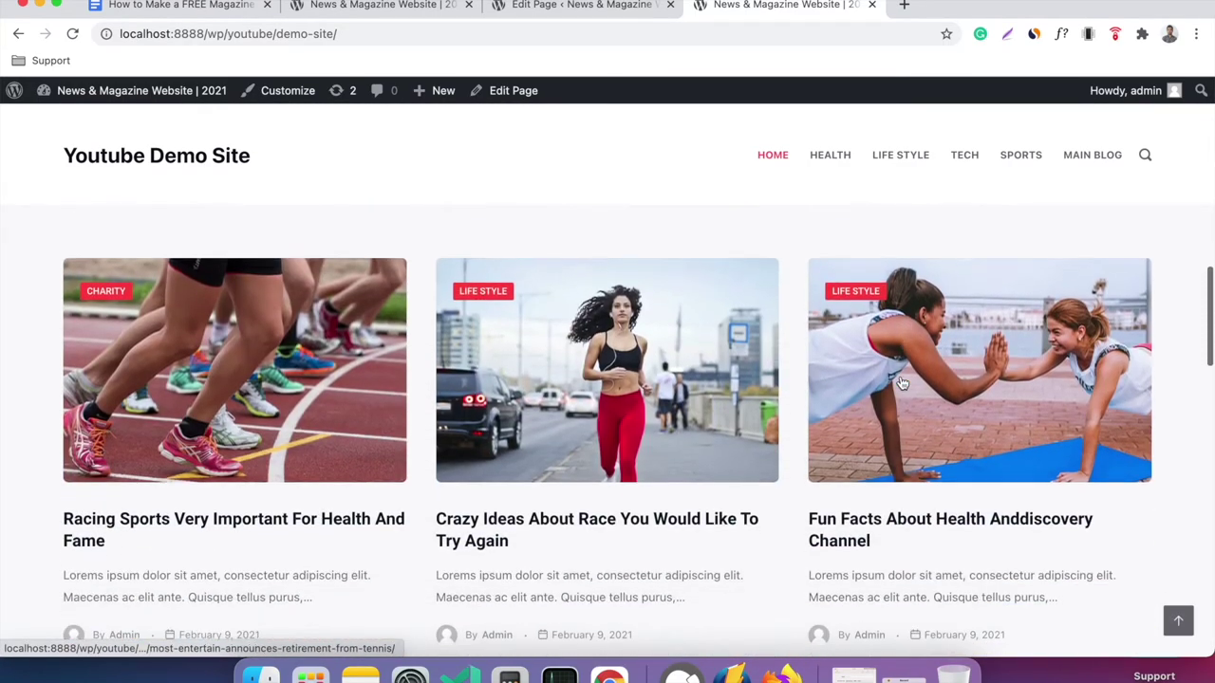
scroll(792, 358, up, 4)
scroll(767, 360, down, 3)
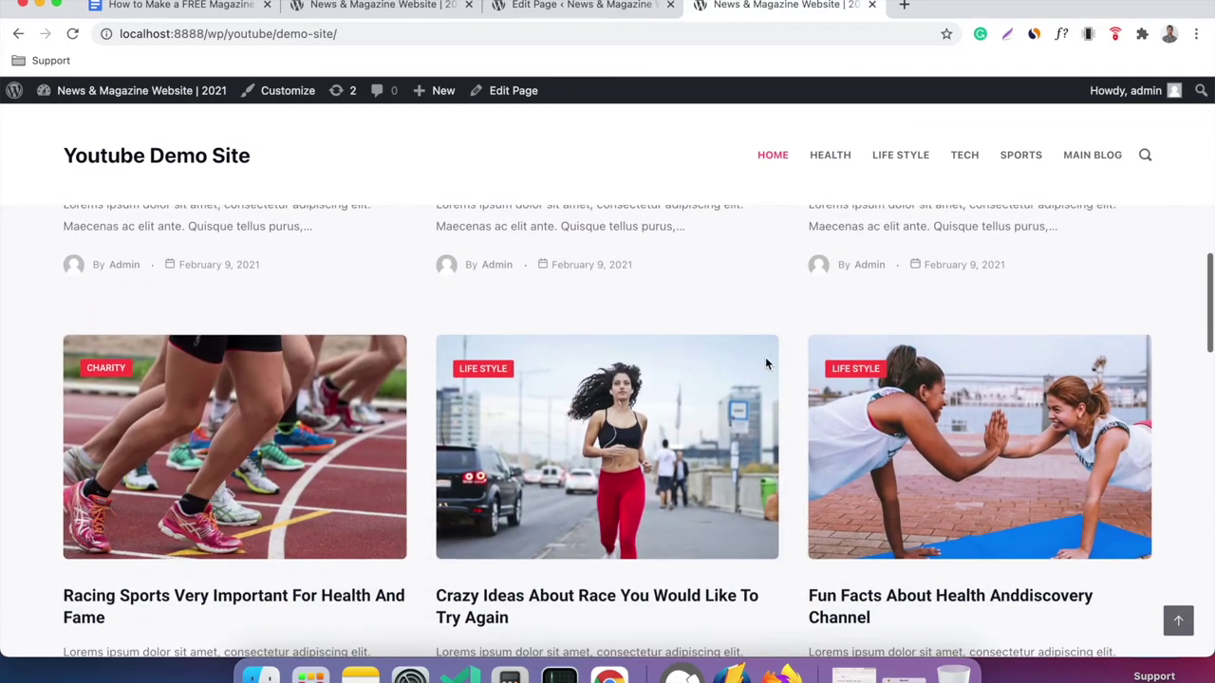
scroll(560, 414, down, 3)
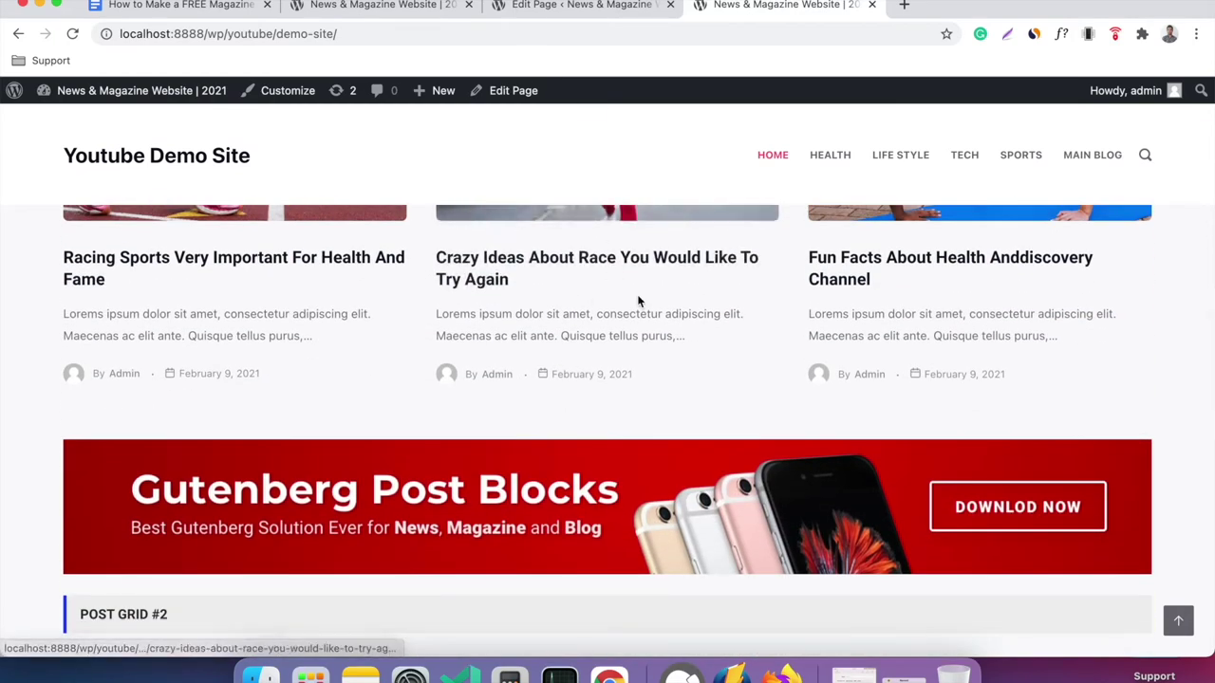
scroll(639, 300, down, 3)
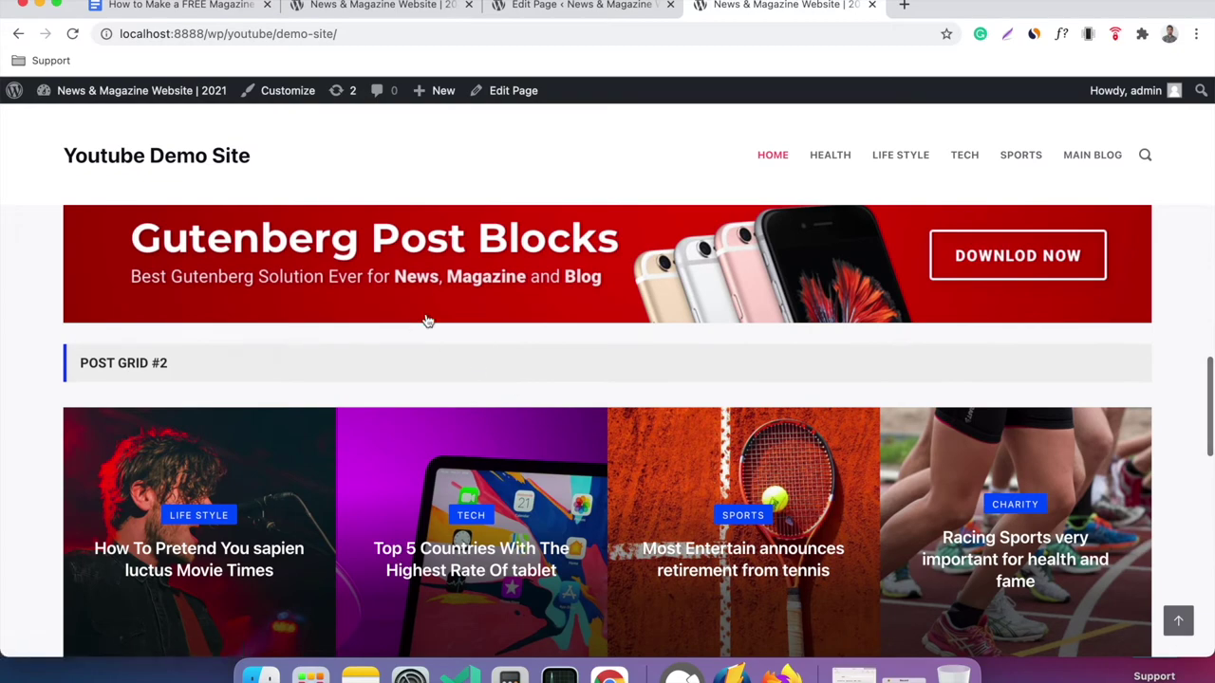
scroll(420, 368, down, 3)
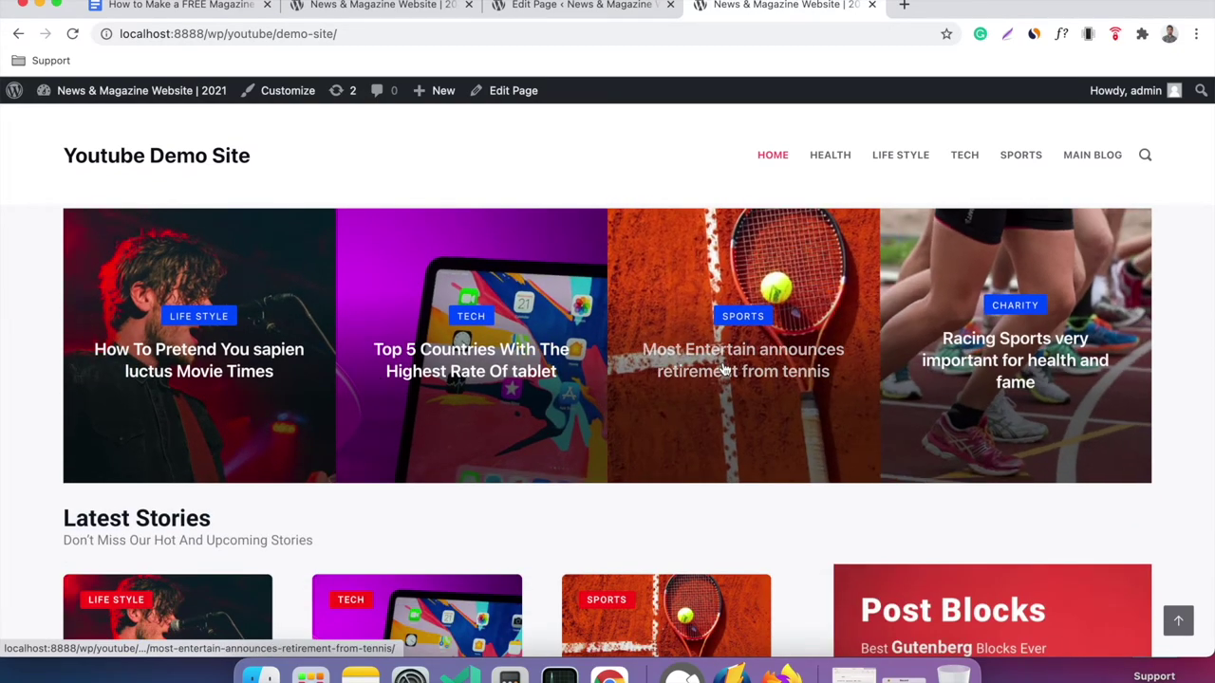
scroll(724, 369, down, 2)
scroll(759, 341, down, 2)
scroll(664, 322, up, 3)
scroll(532, 309, down, 4)
scroll(280, 403, down, 1)
scroll(408, 432, down, 5)
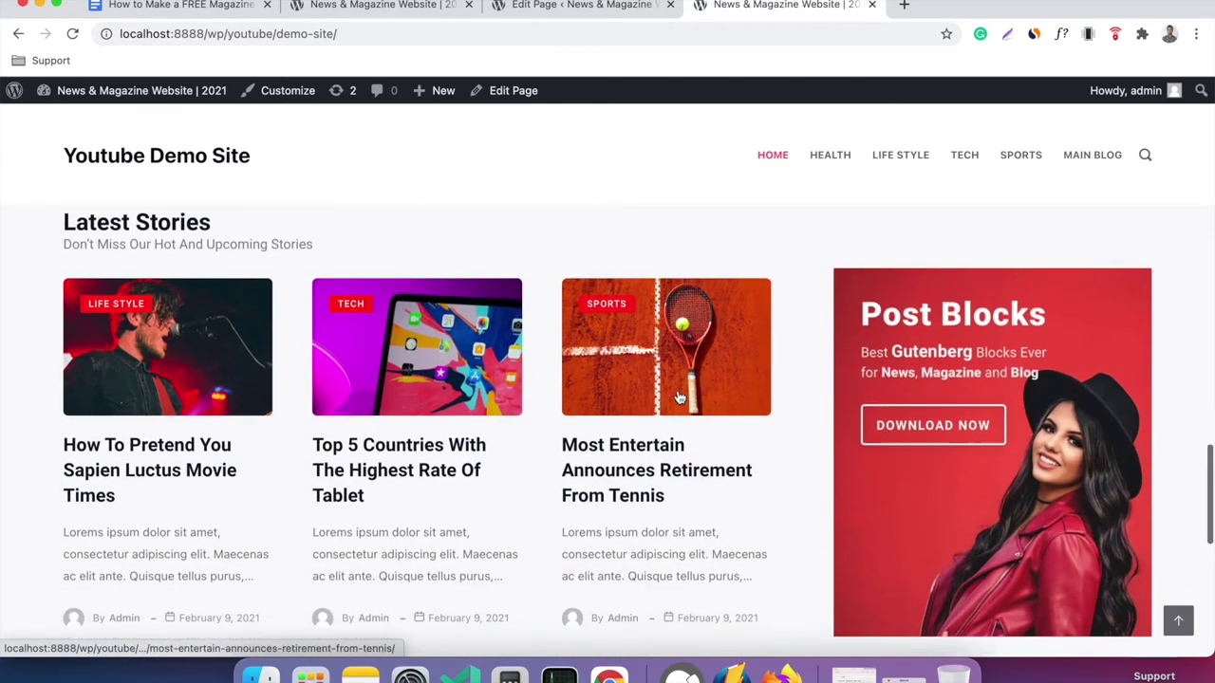
scroll(569, 455, down, 3)
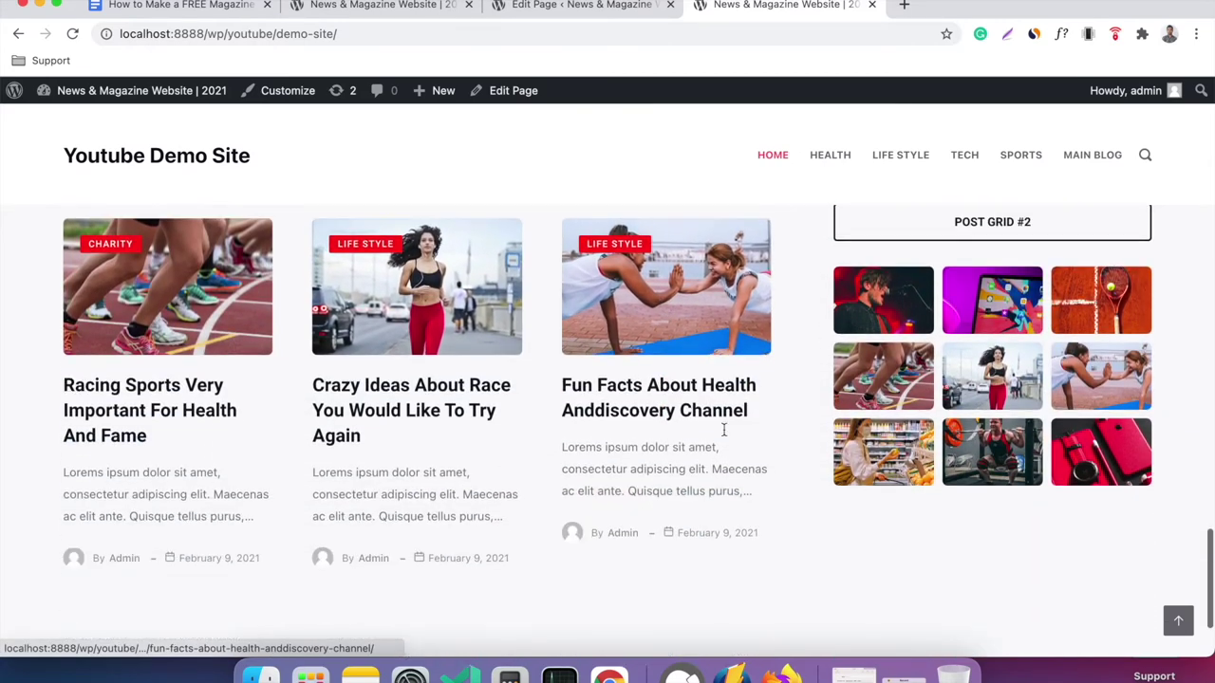
scroll(968, 370, down, 3)
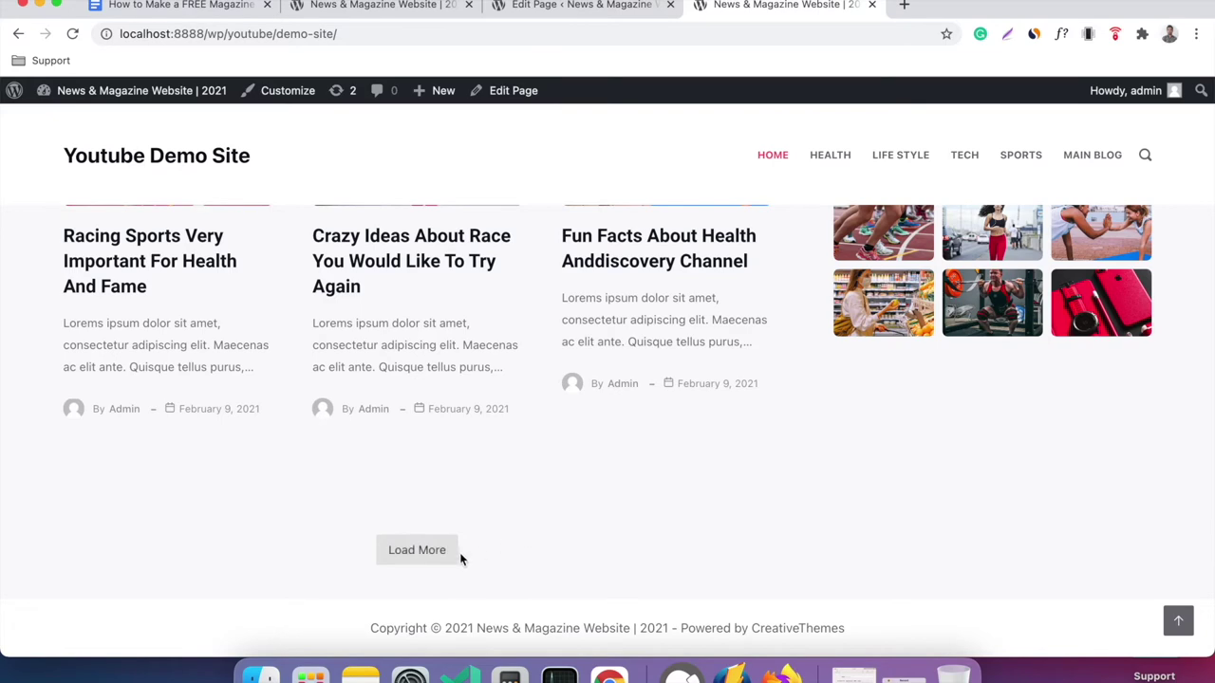
scroll(510, 405, down, 5)
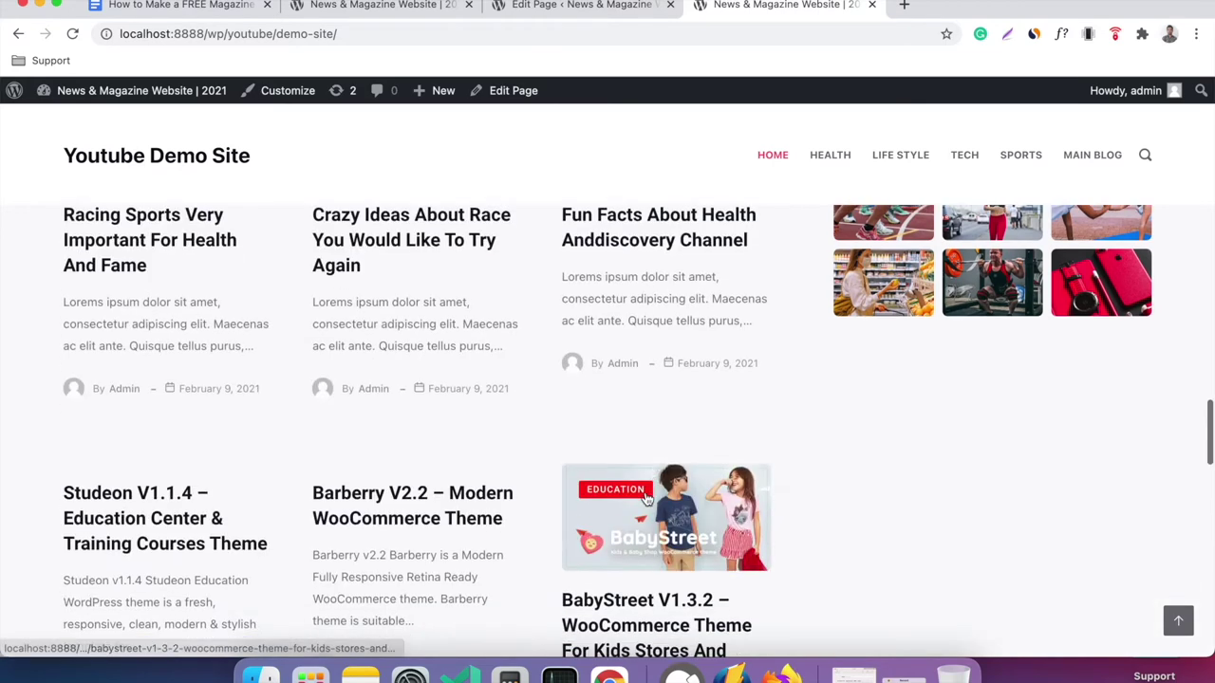
scroll(380, 356, down, 15)
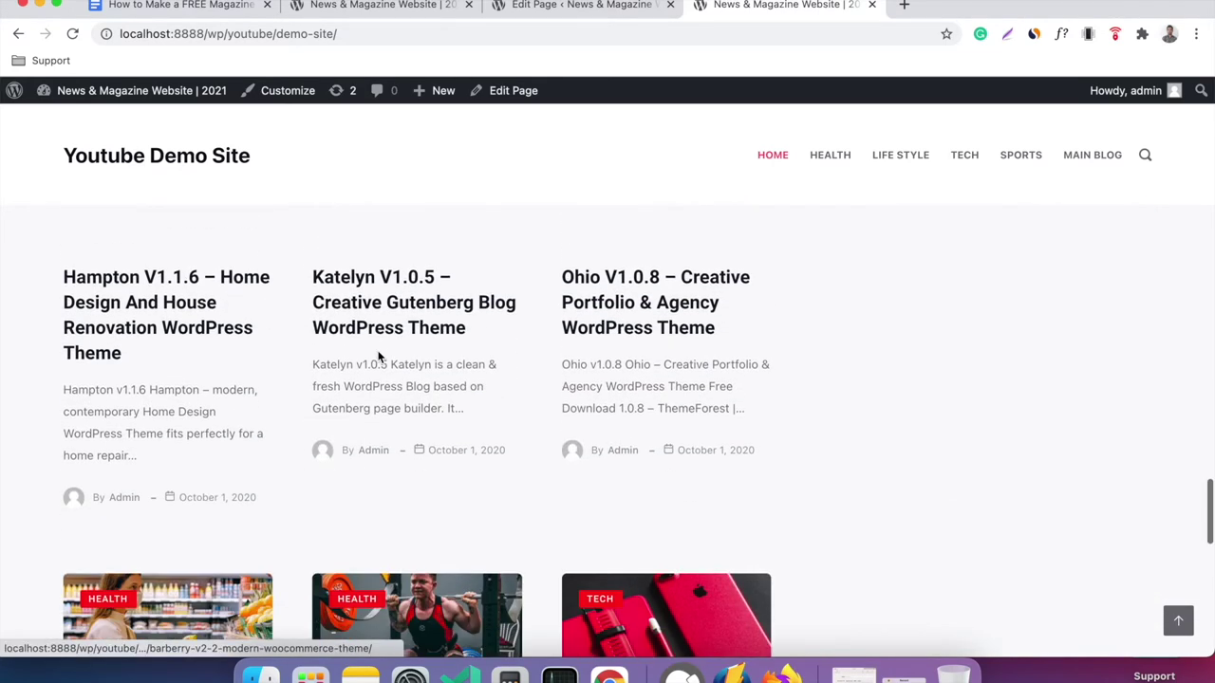
scroll(378, 356, down, 3)
scroll(377, 356, up, 20)
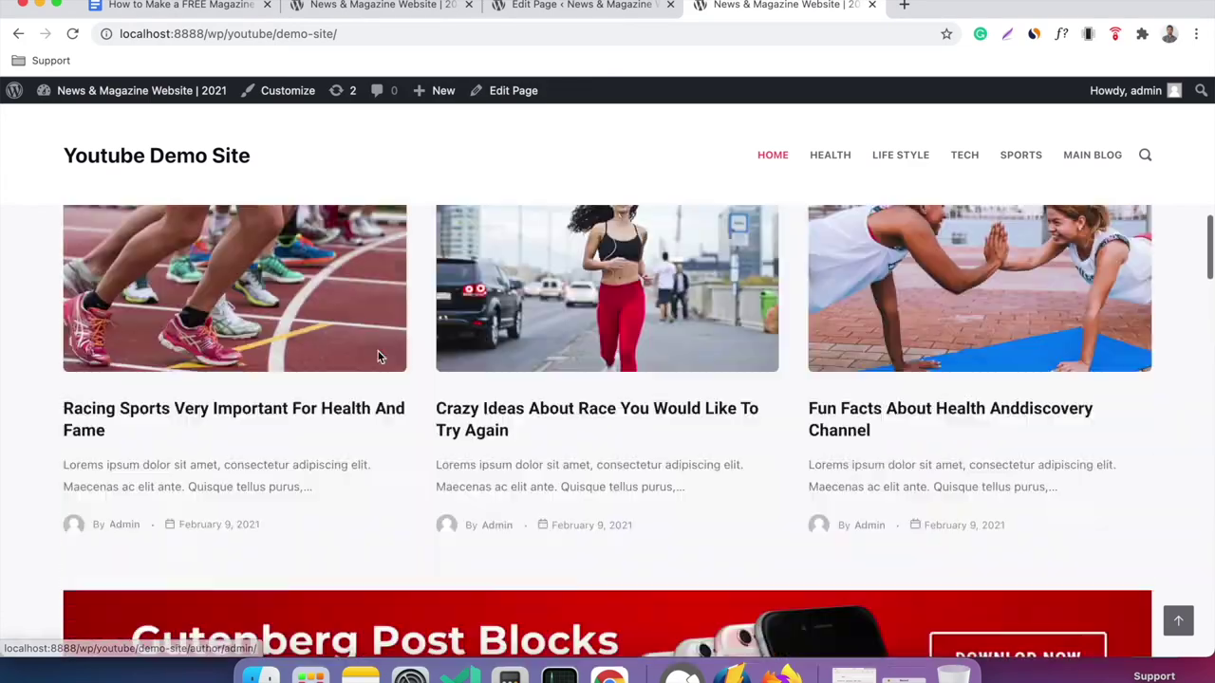
scroll(592, 326, up, 10)
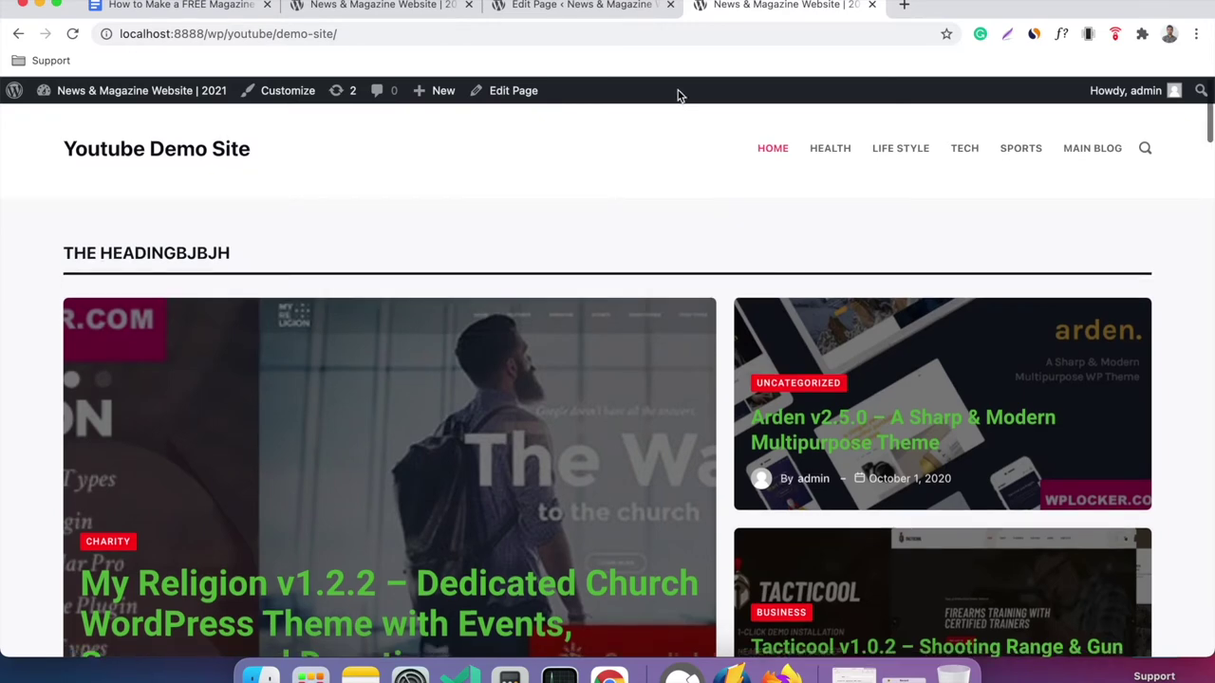
click(638, 13)
scroll(675, 230, up, 15)
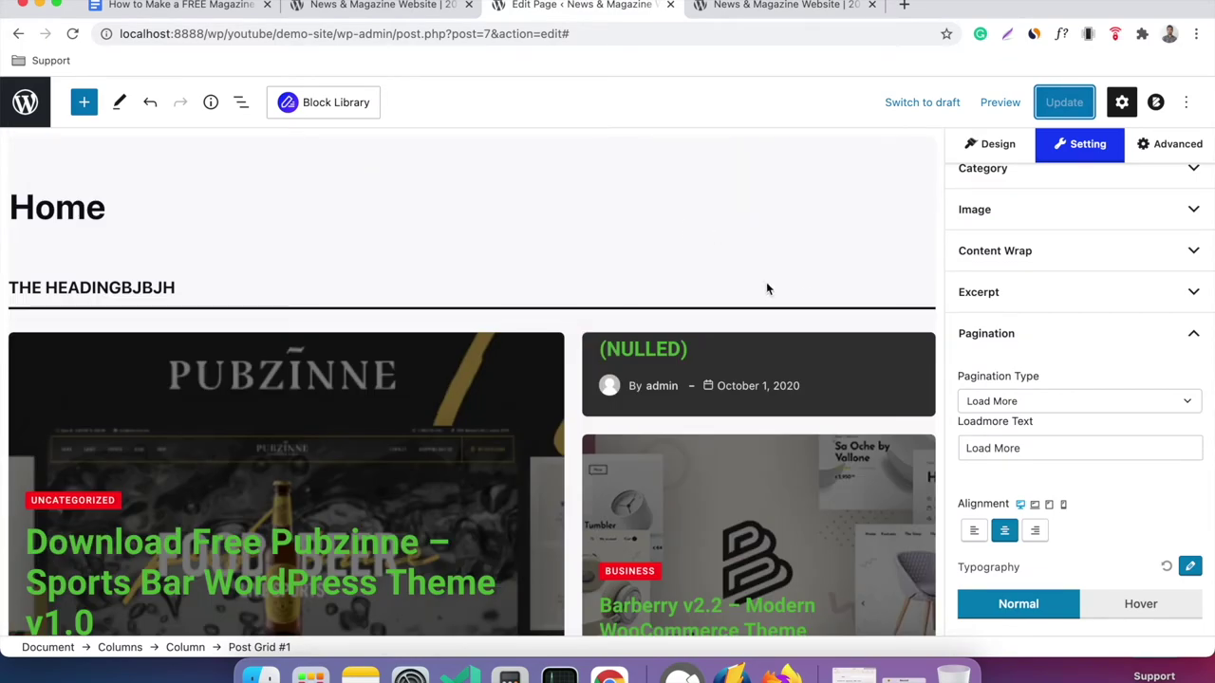
click(516, 366)
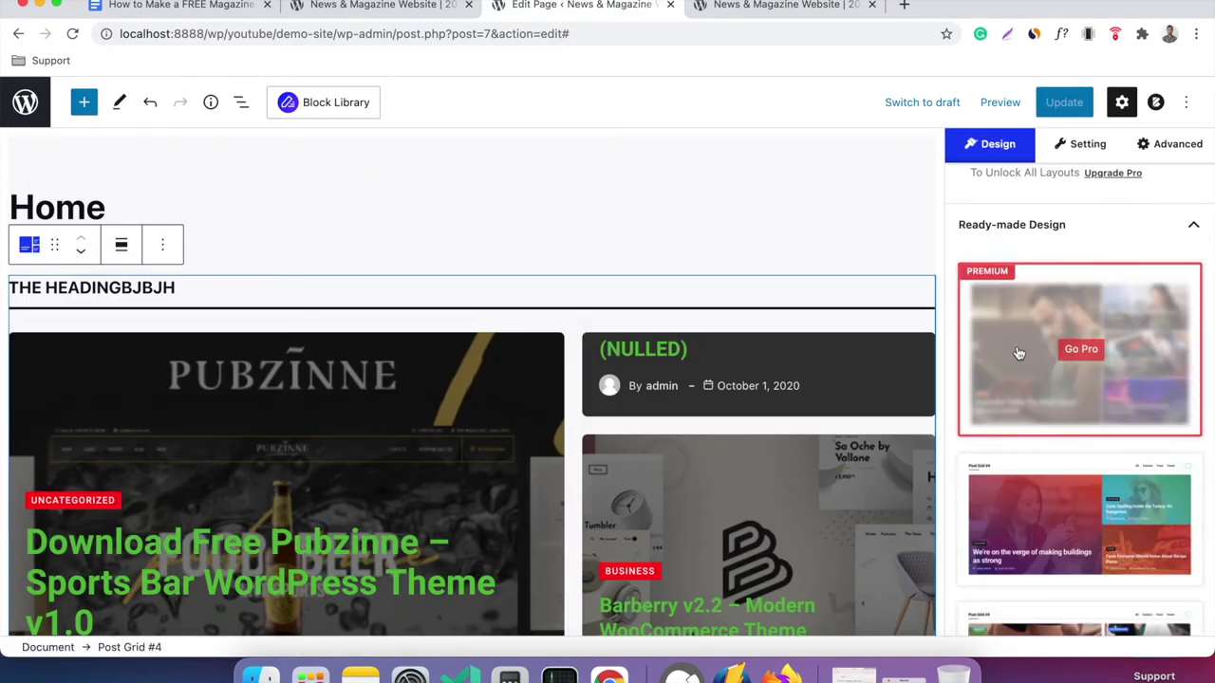
scroll(1018, 354, down, 5)
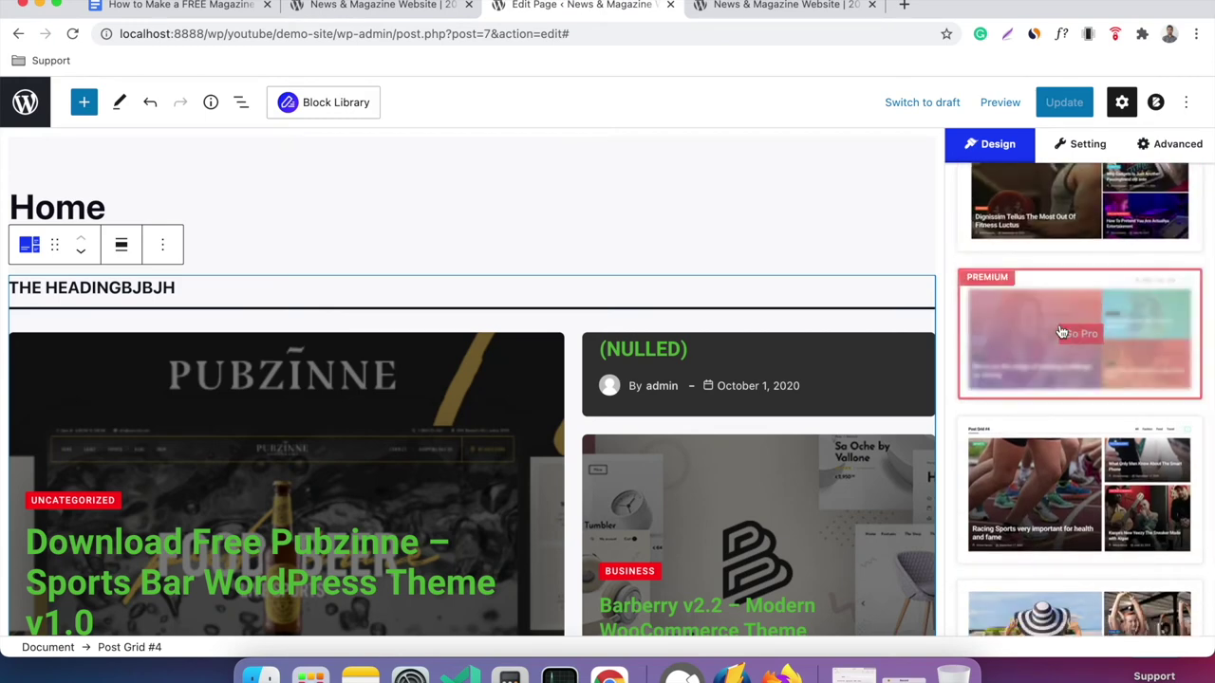
scroll(1044, 332, up, 10)
scroll(1060, 399, down, 5)
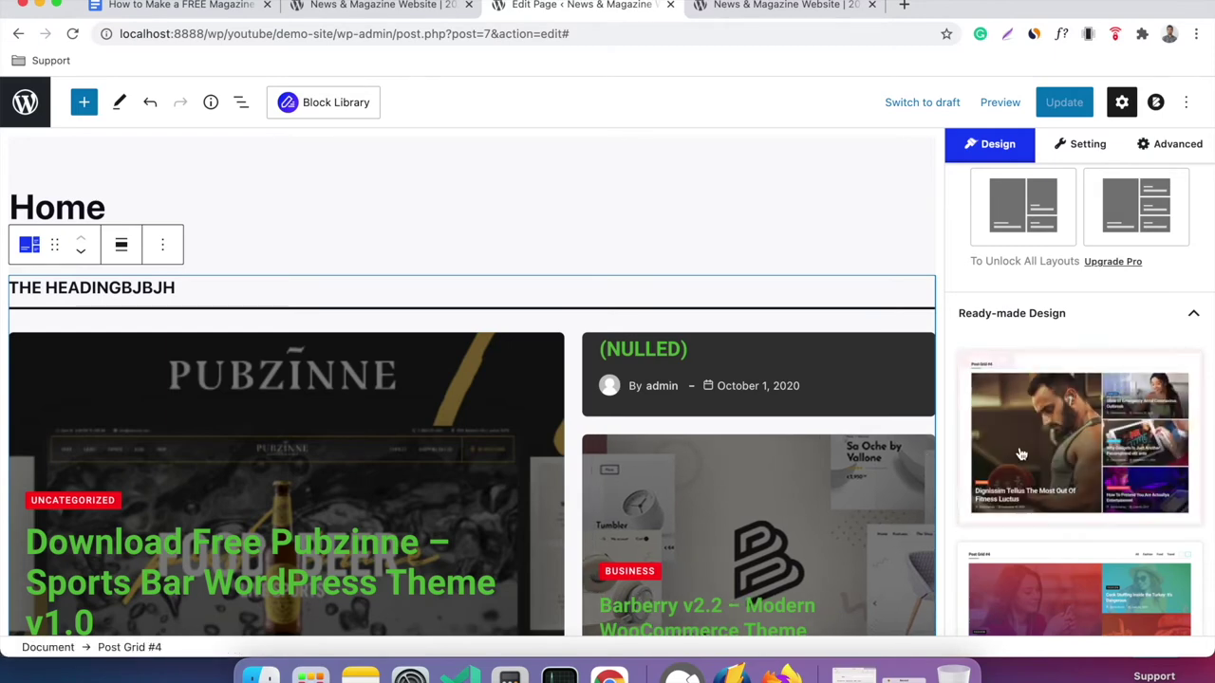
scroll(1043, 317, down, 2)
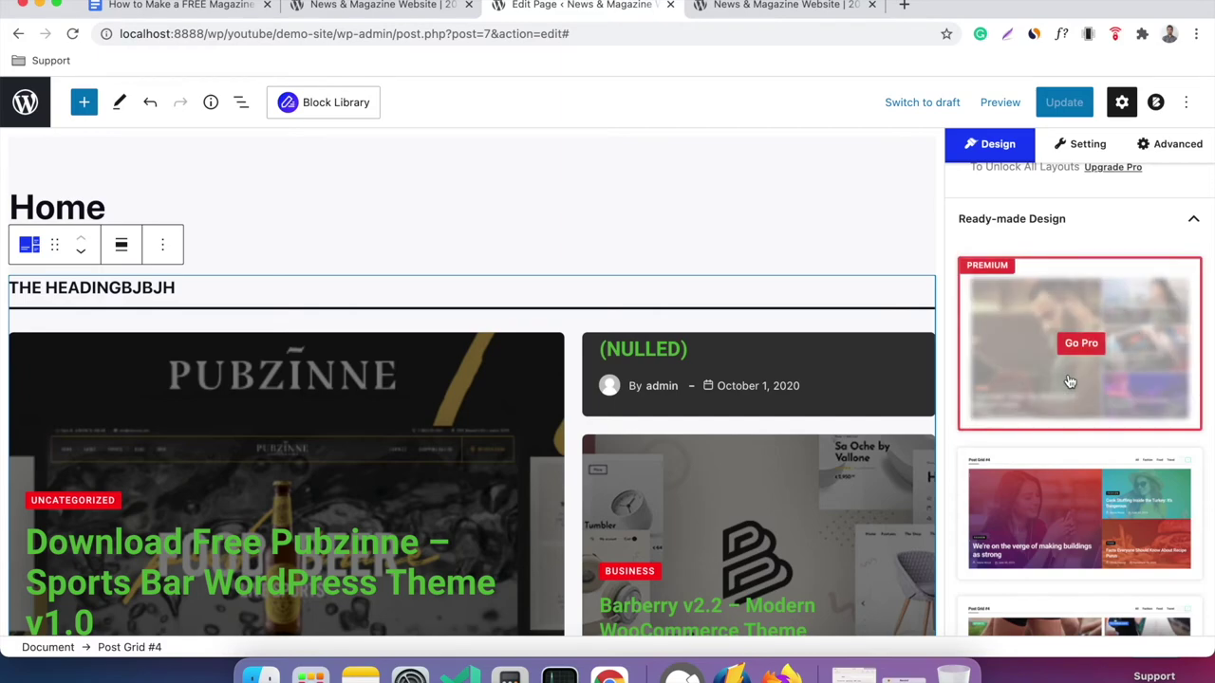
scroll(1068, 379, down, 5)
scroll(1066, 461, down, 5)
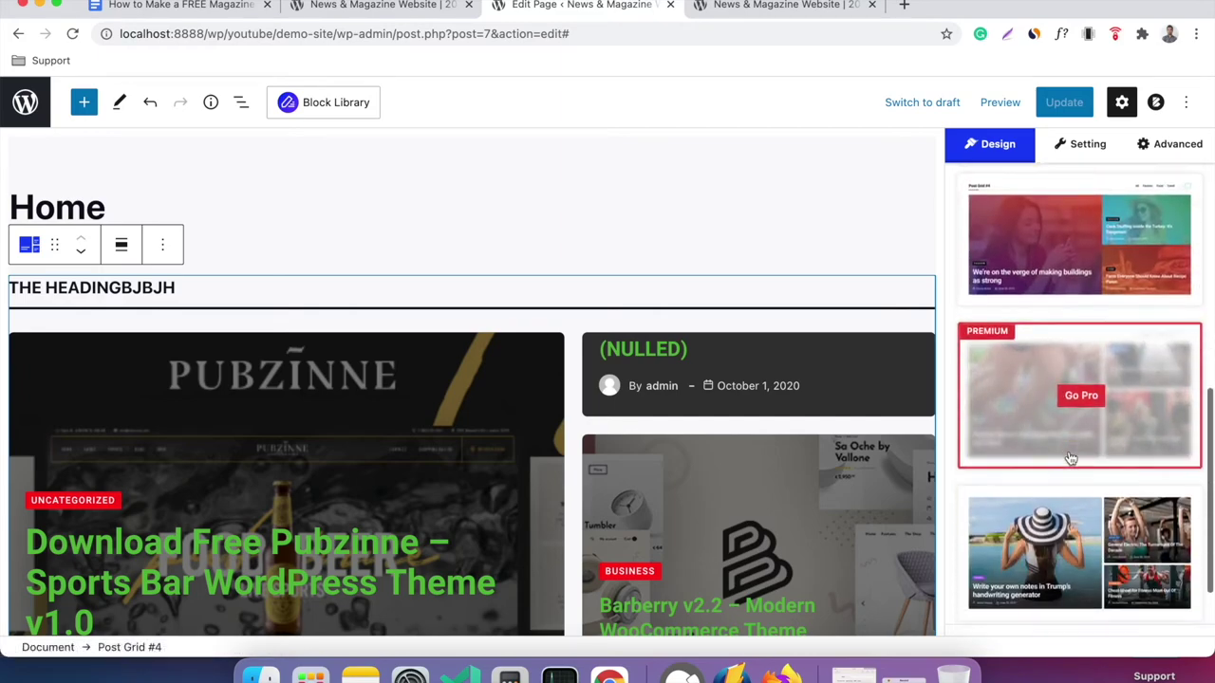
scroll(830, 386, down, 15)
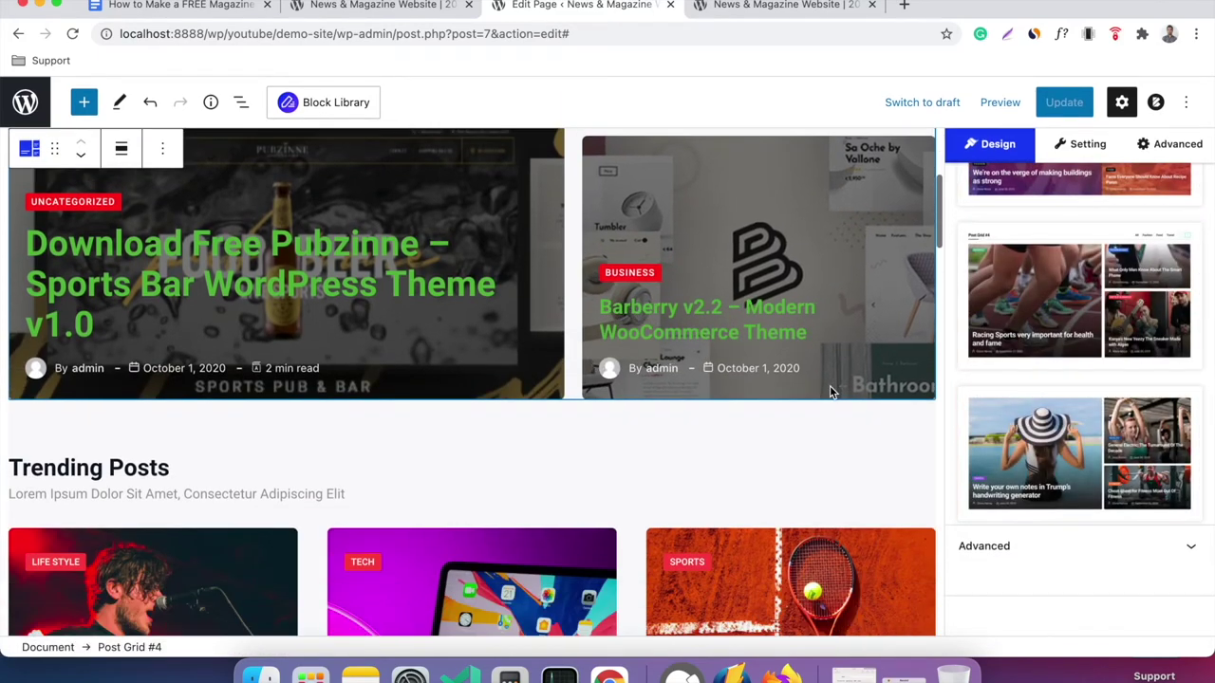
scroll(829, 385, up, 15)
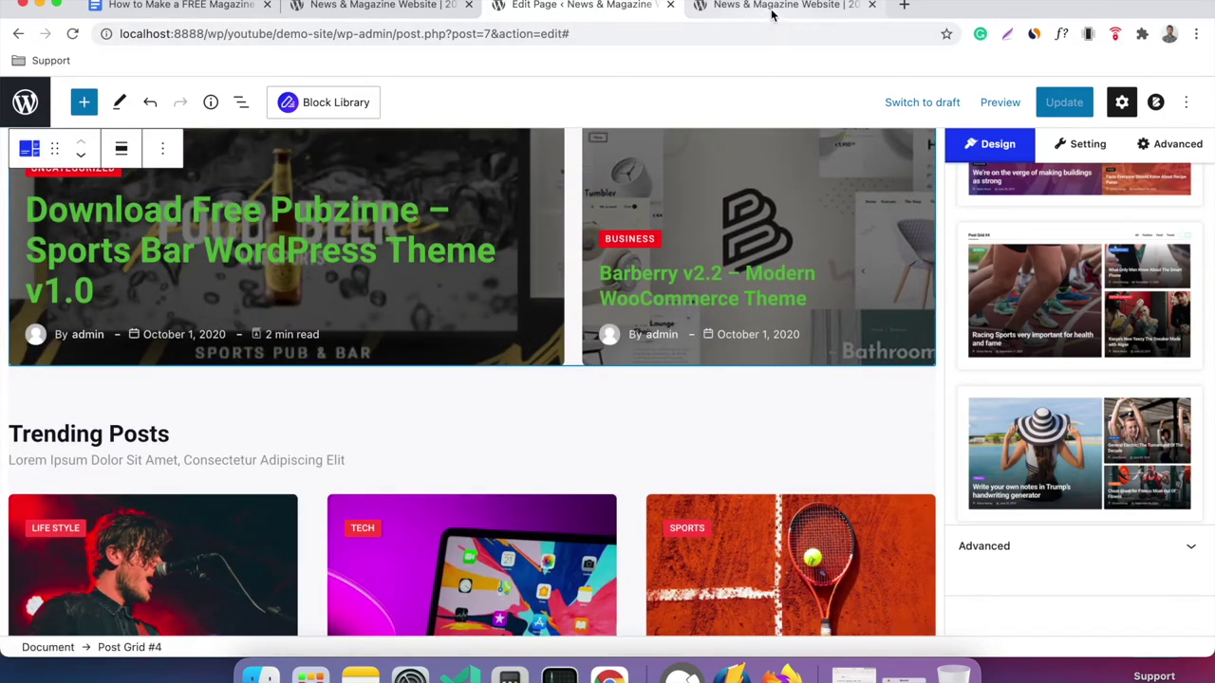
click(771, 8)
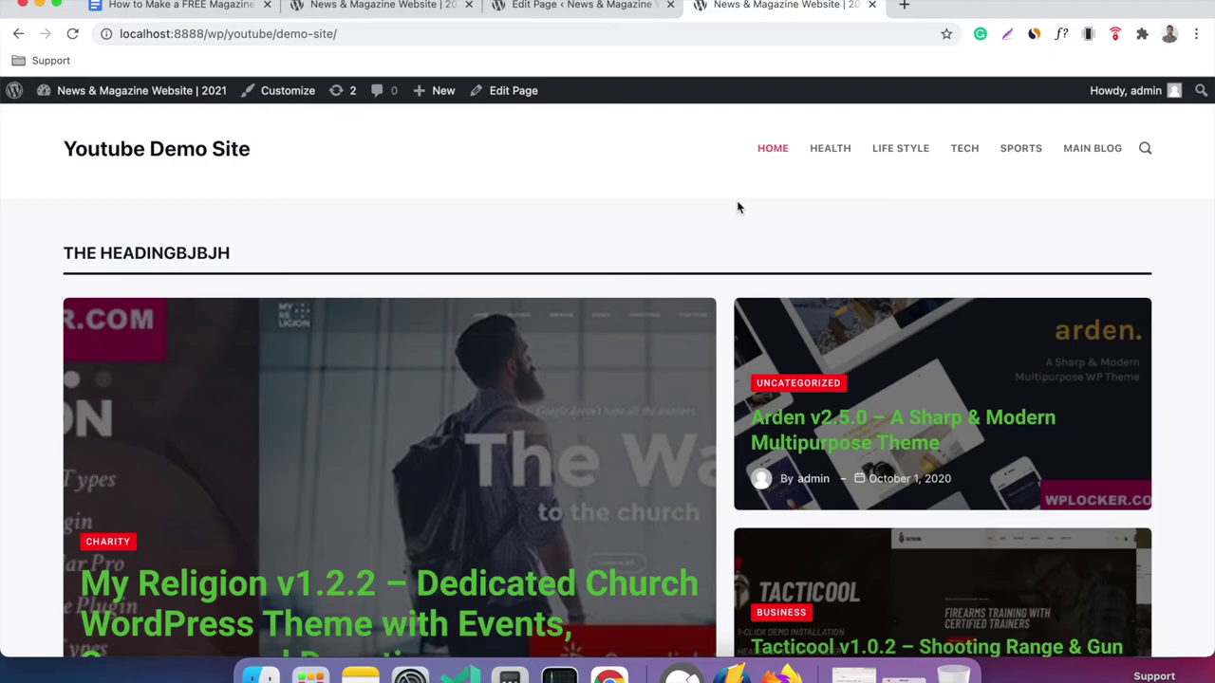
Return to the Home page editor and deselect the post grid block.
scroll(738, 206, down, 15)
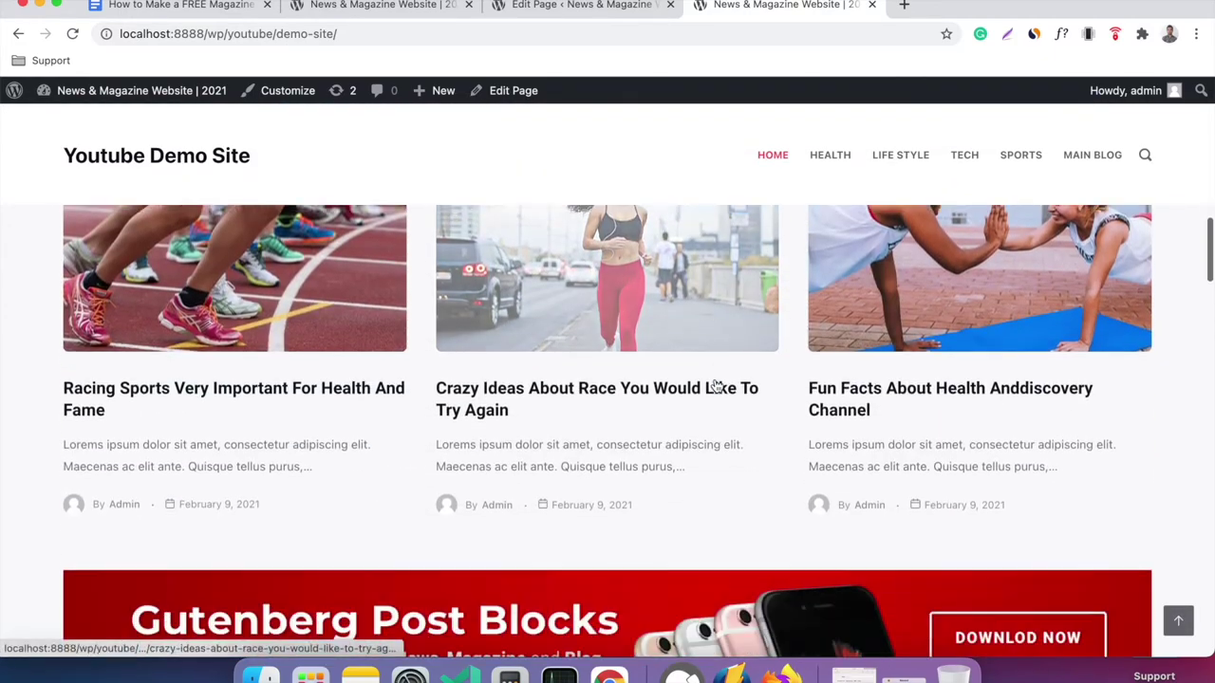
scroll(716, 384, down, 10)
scroll(714, 379, down, 10)
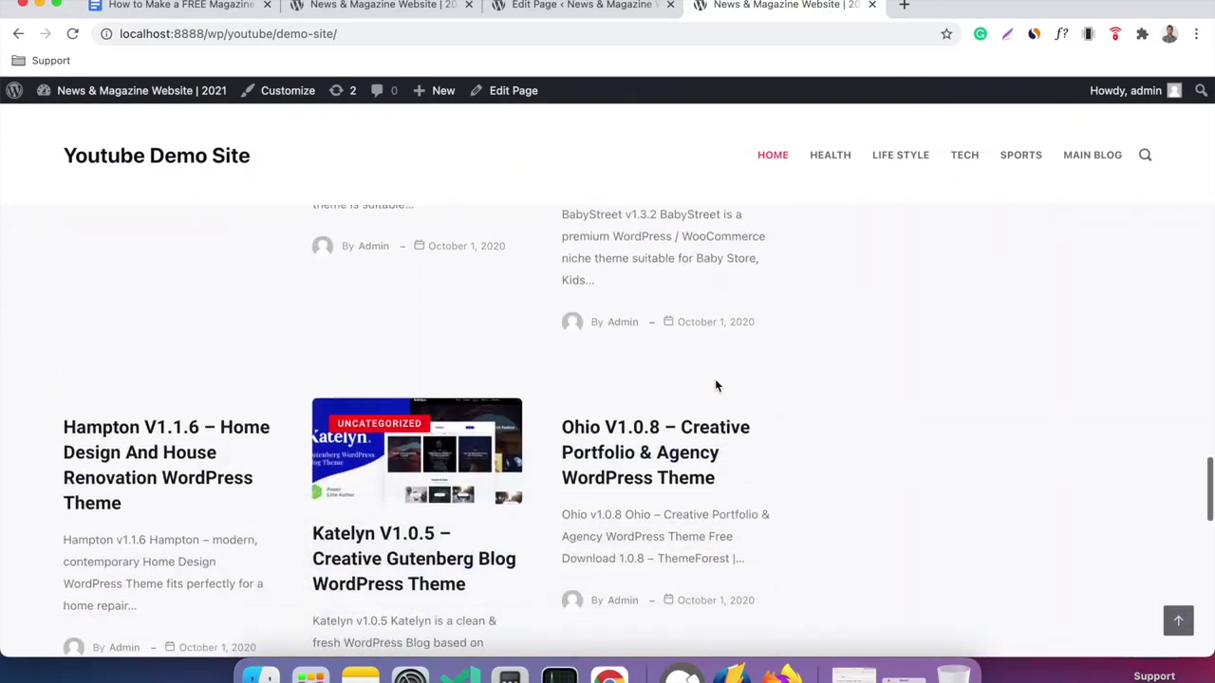
click(625, 10)
scroll(441, 291, up, 5)
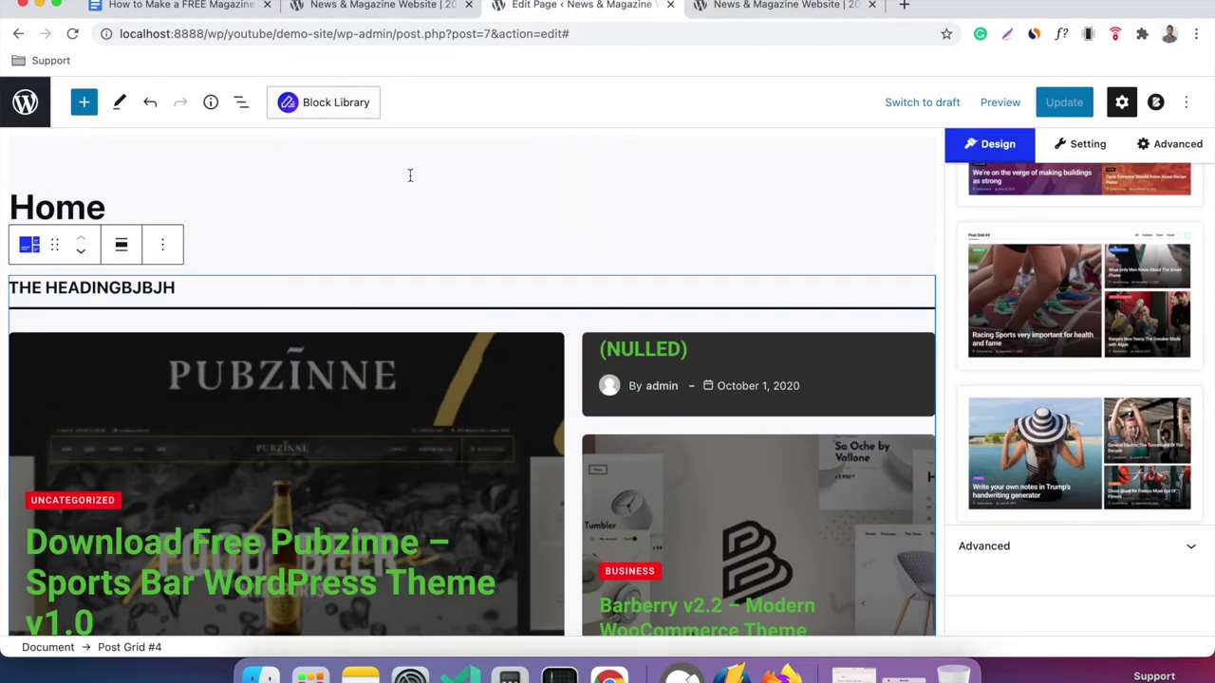
click(359, 117)
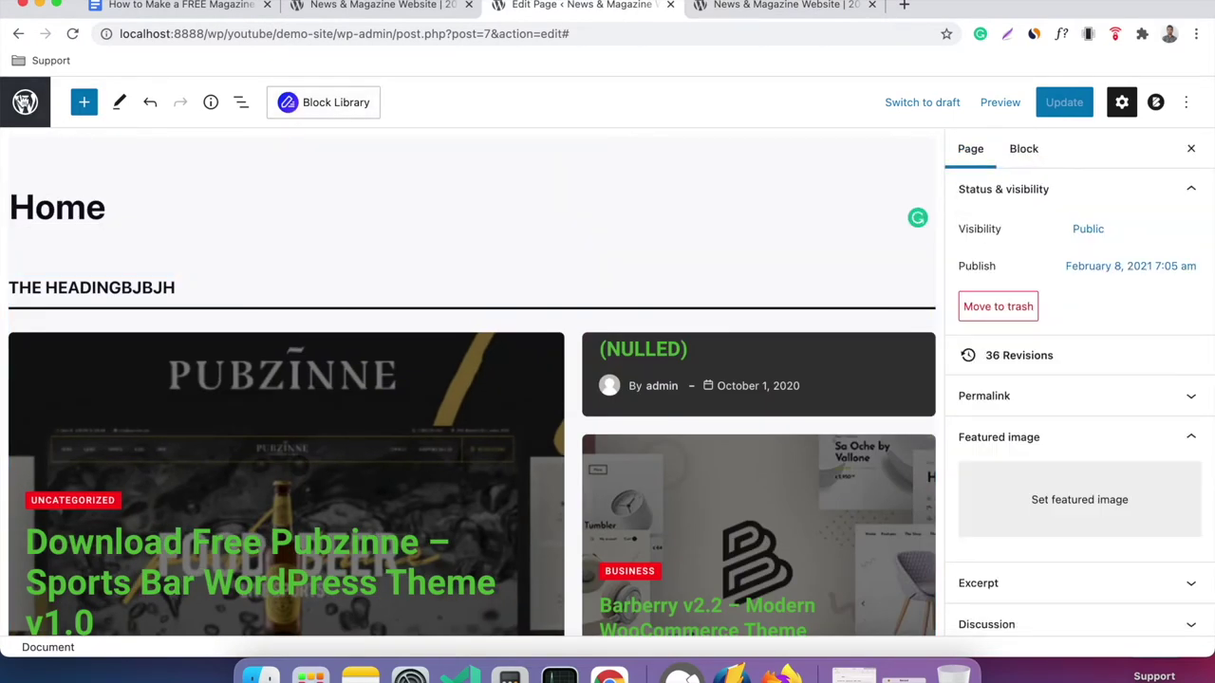
Go to the Pages list and start a new blank page.
click(25, 101)
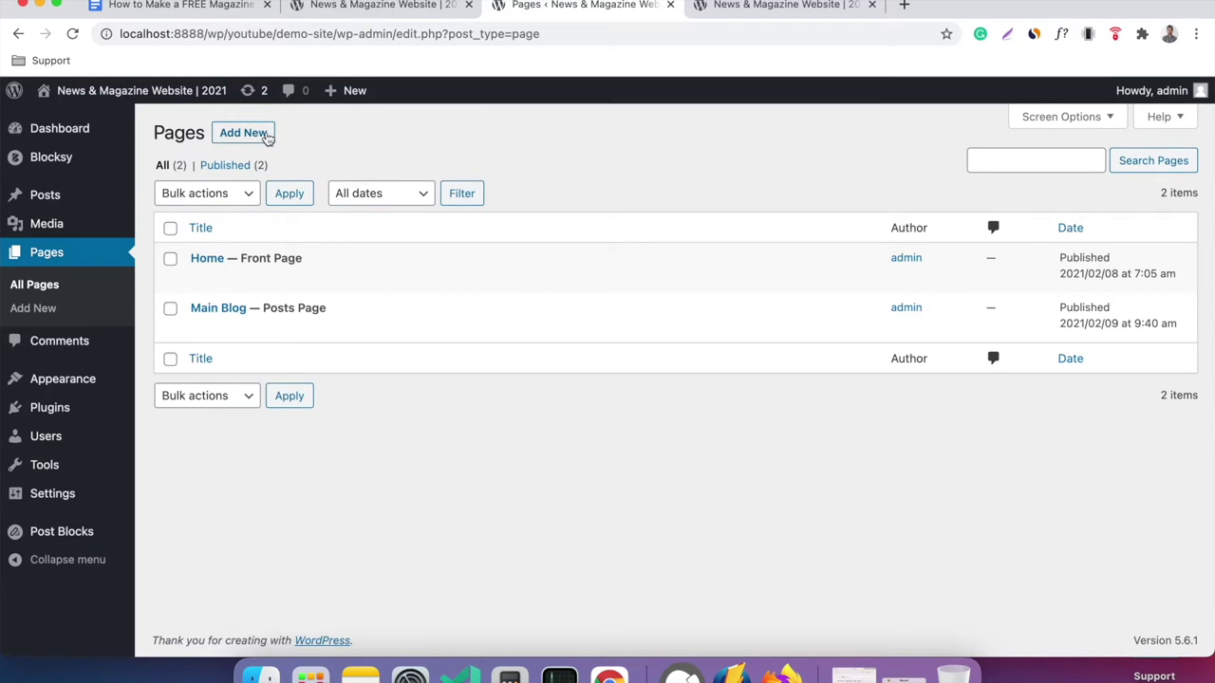
click(267, 133)
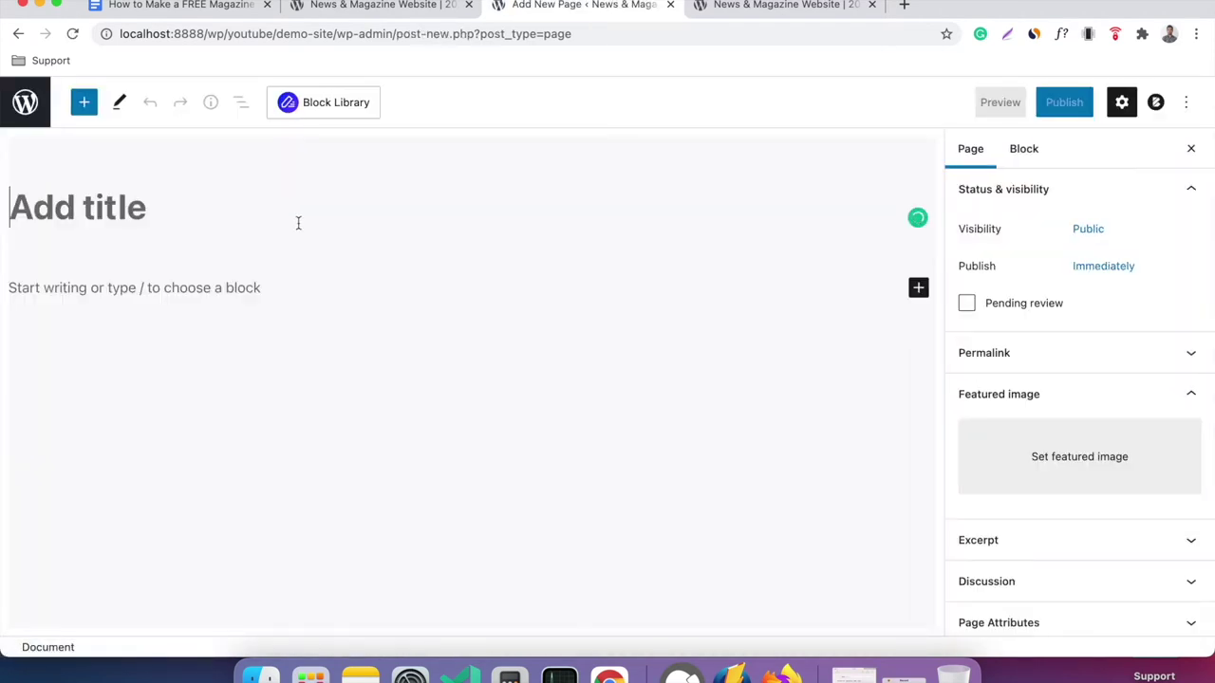
Title the new page 'Other Home' and publish it.
text(Other )
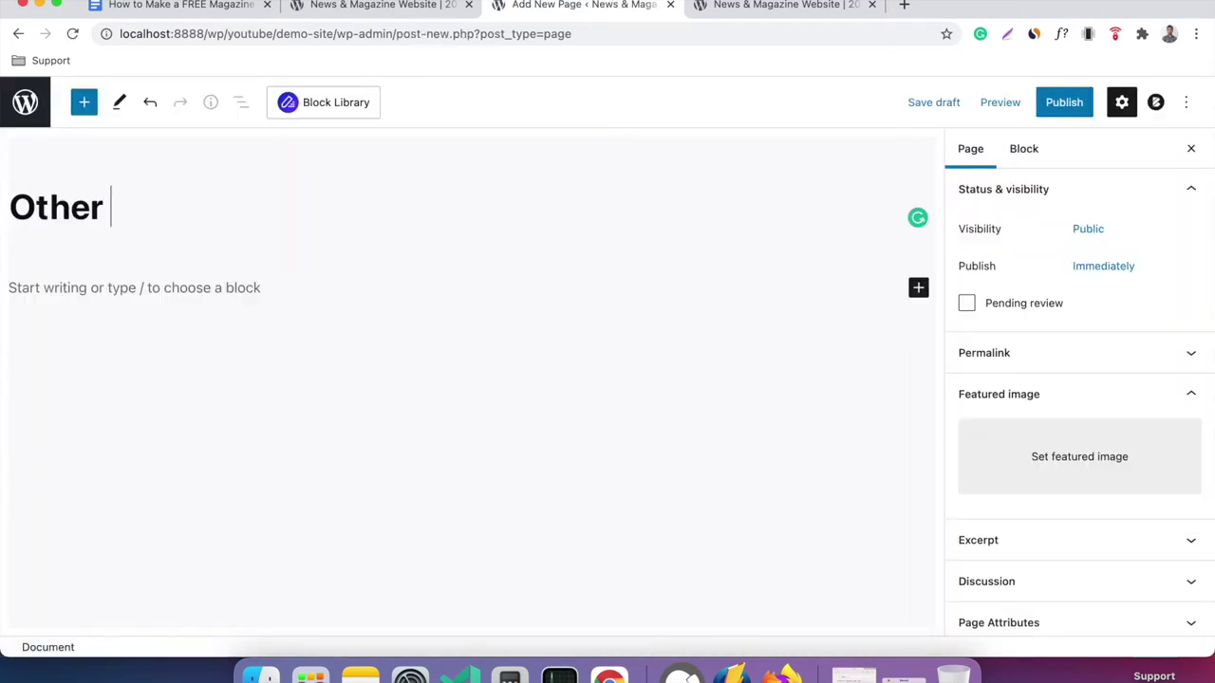
text(Hoe)
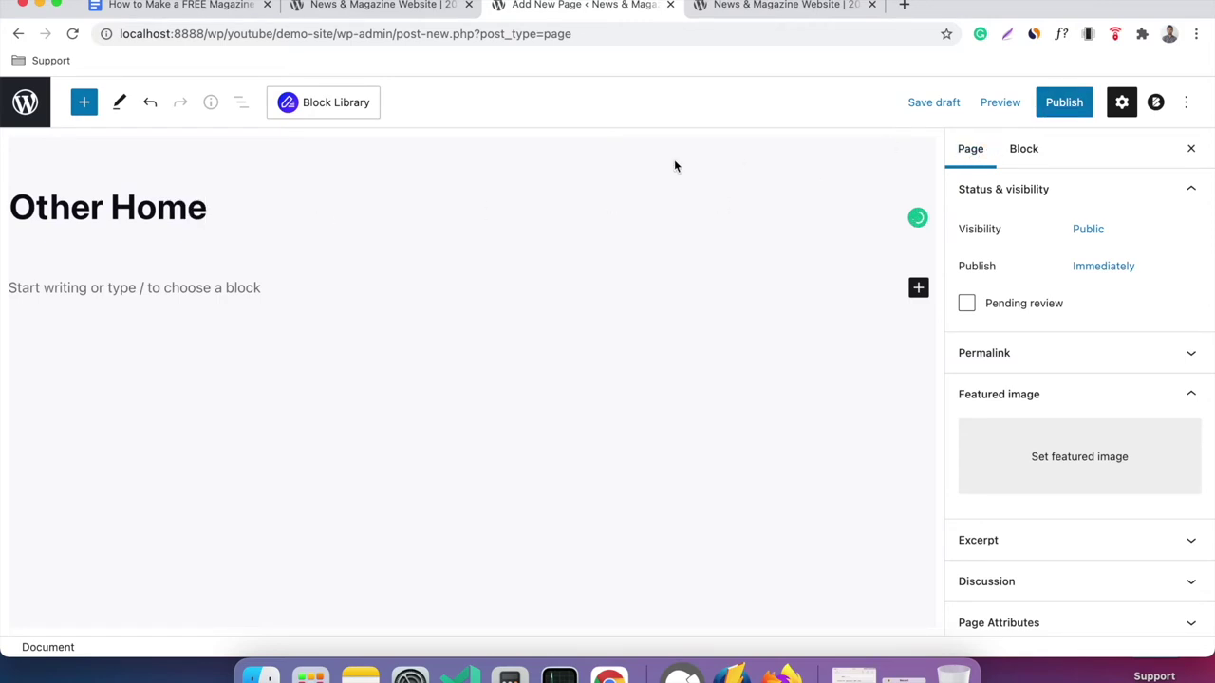
click(1066, 108)
click(1066, 108)
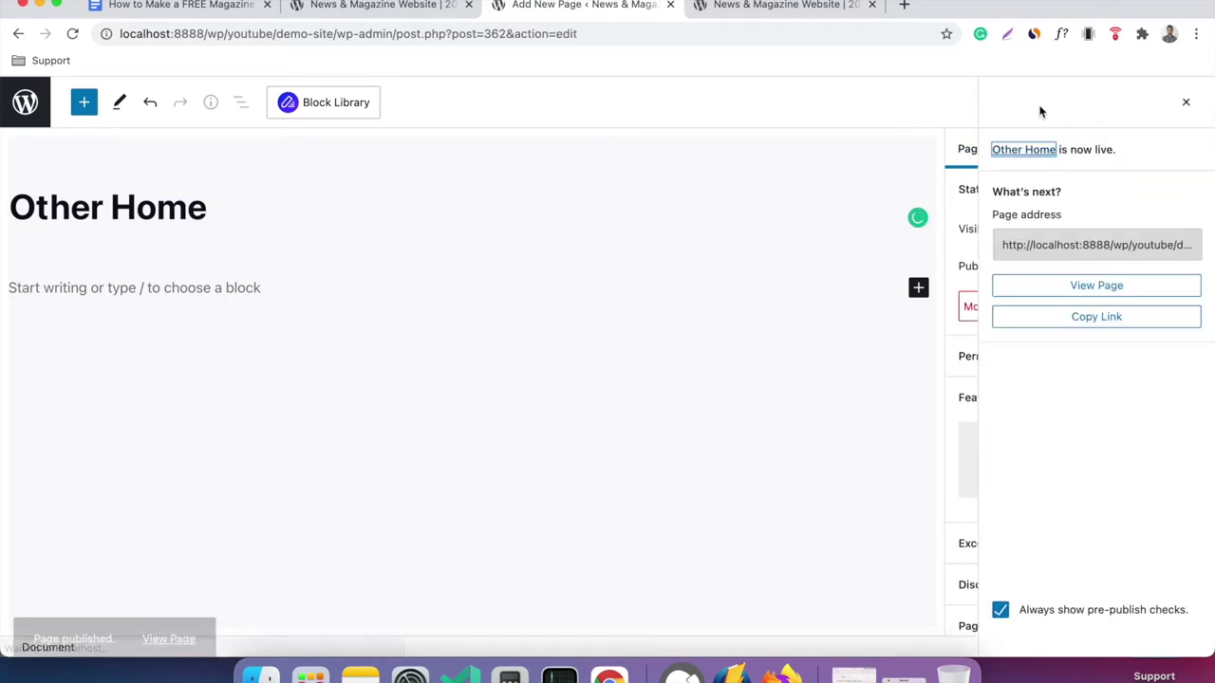
click(342, 104)
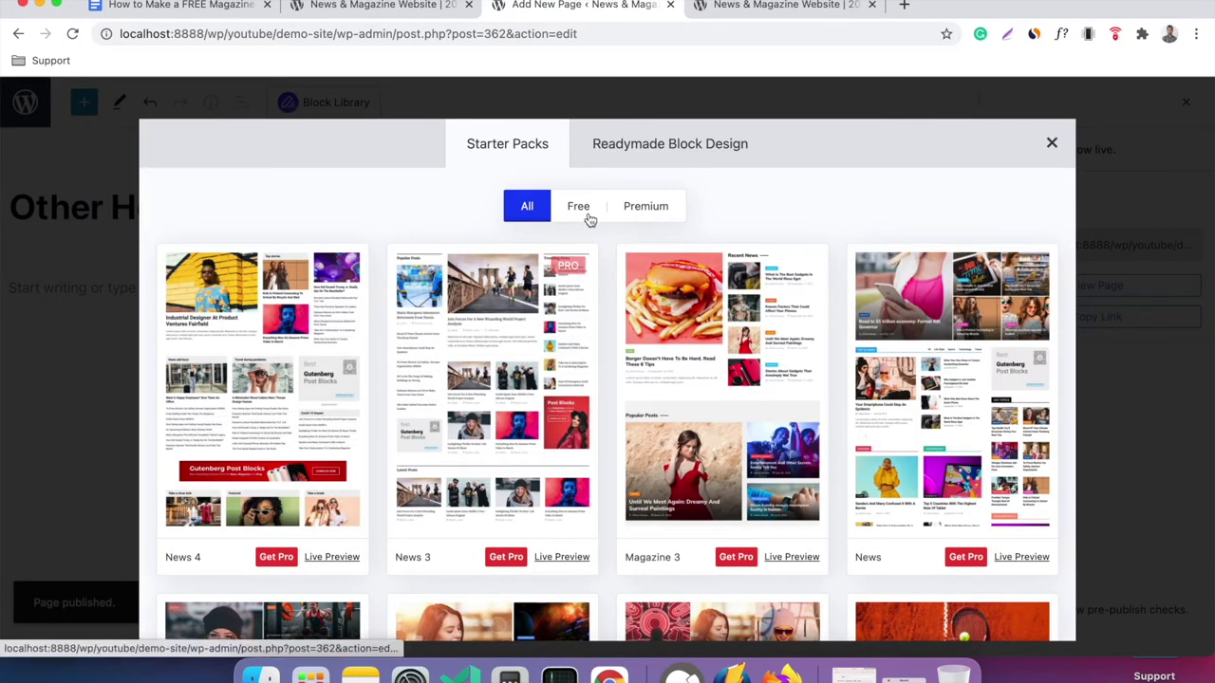
Filter the ready-made block designs to Free and import Post Grid #3-Style 1.
click(587, 213)
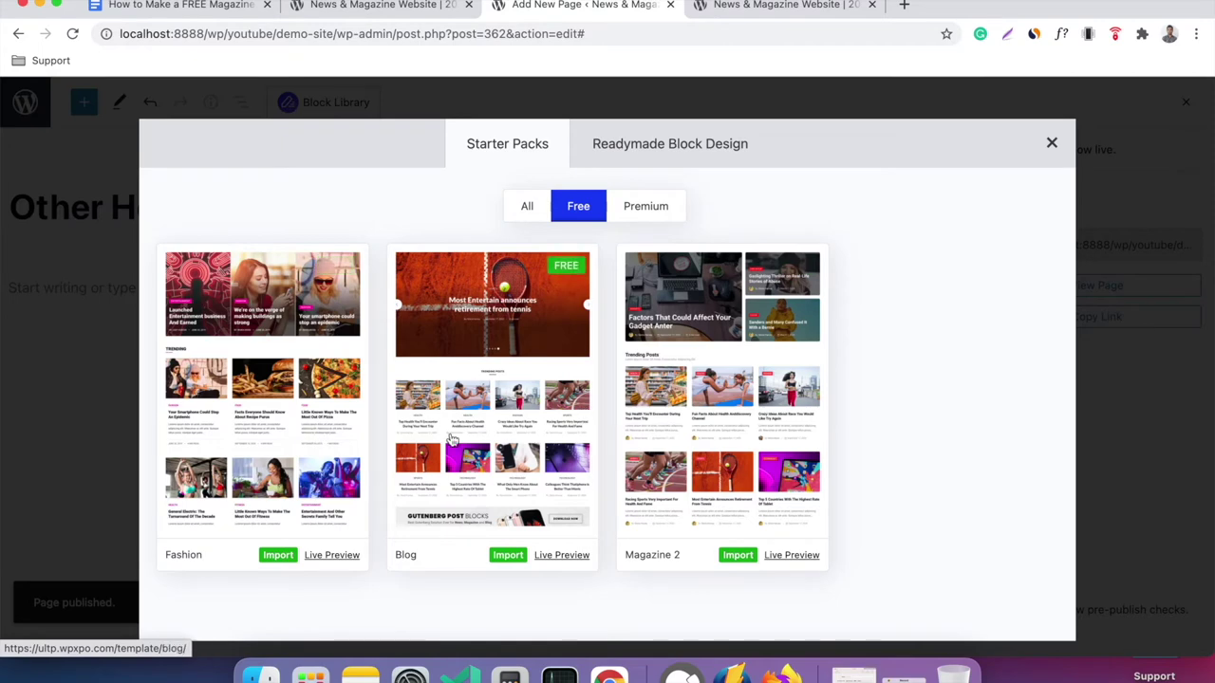
click(650, 147)
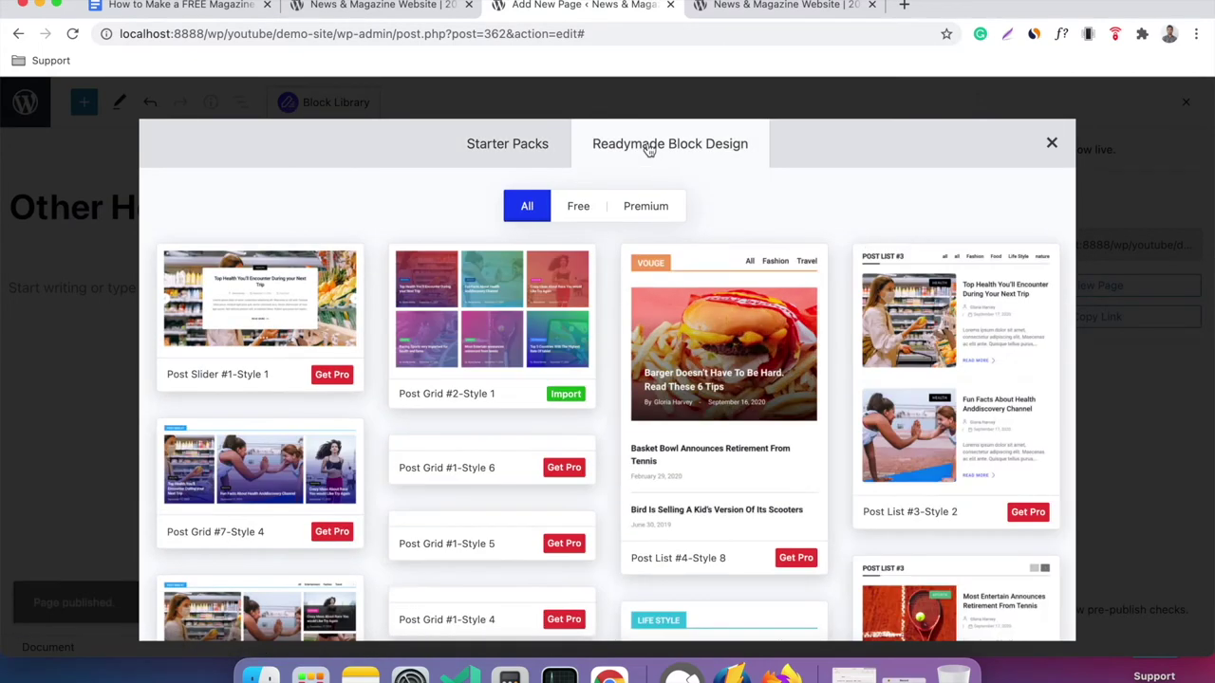
click(581, 208)
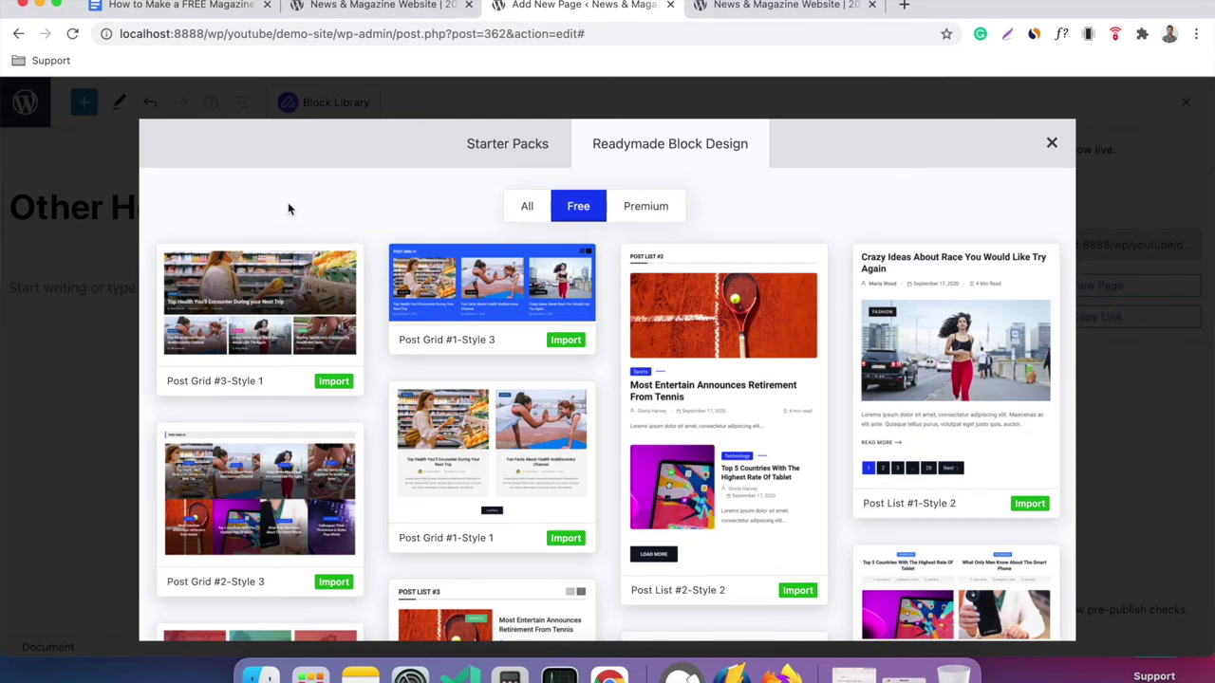
click(334, 382)
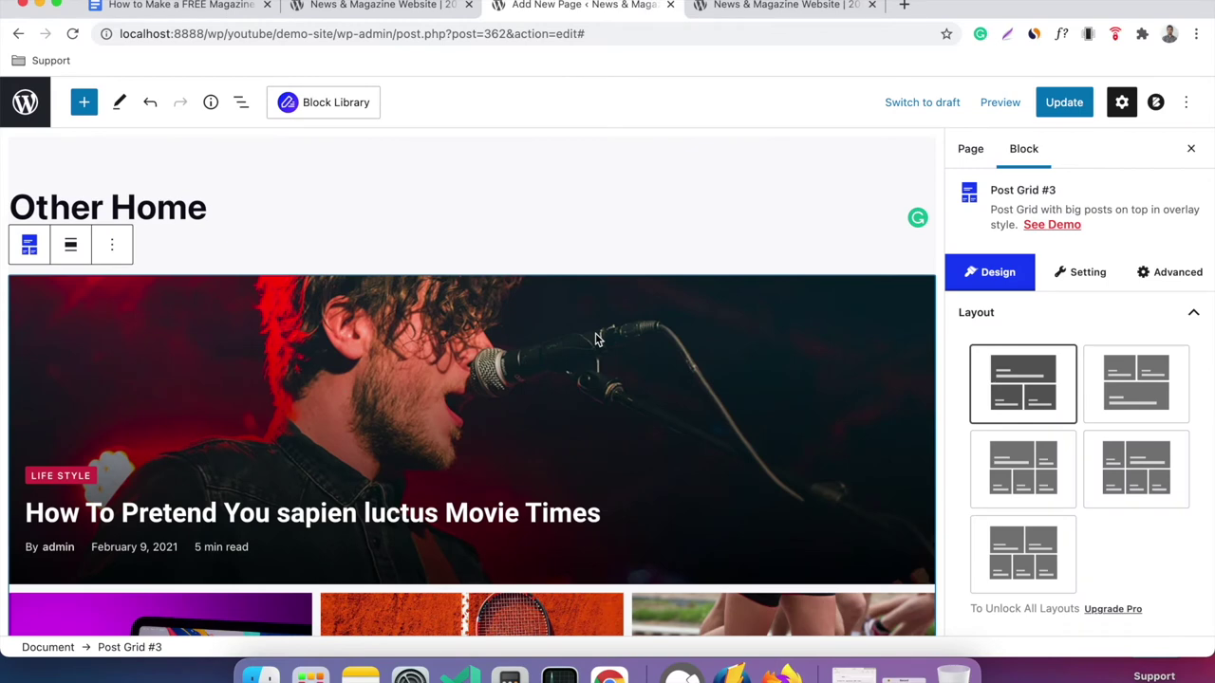
Save the Other Home page with its new Post Grid #3 block.
scroll(596, 340, down, 3)
scroll(596, 340, down, 2)
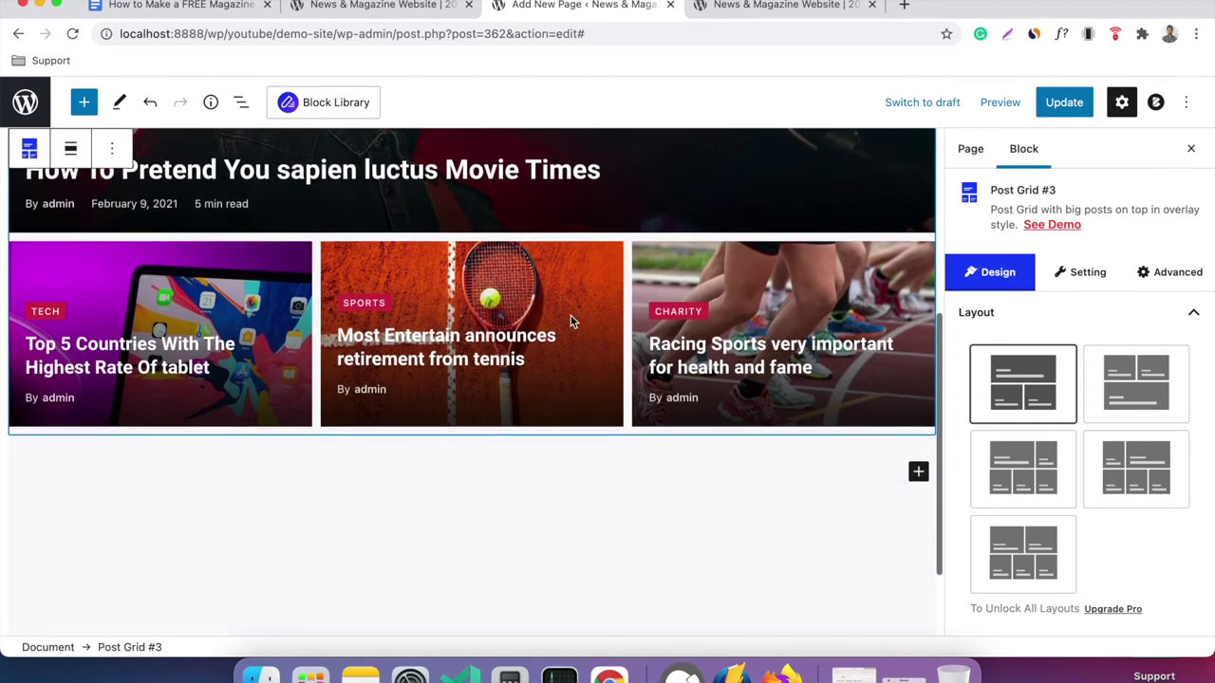
scroll(413, 305, up, 4)
scroll(548, 337, down, 5)
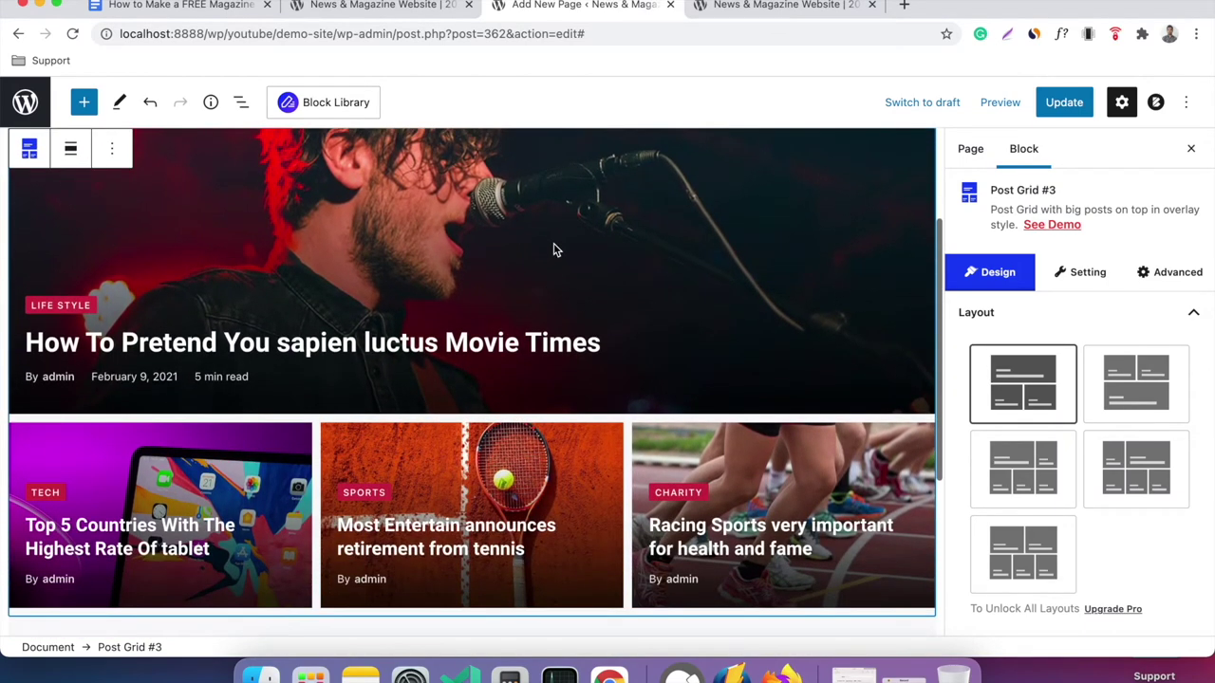
scroll(548, 253, up, 6)
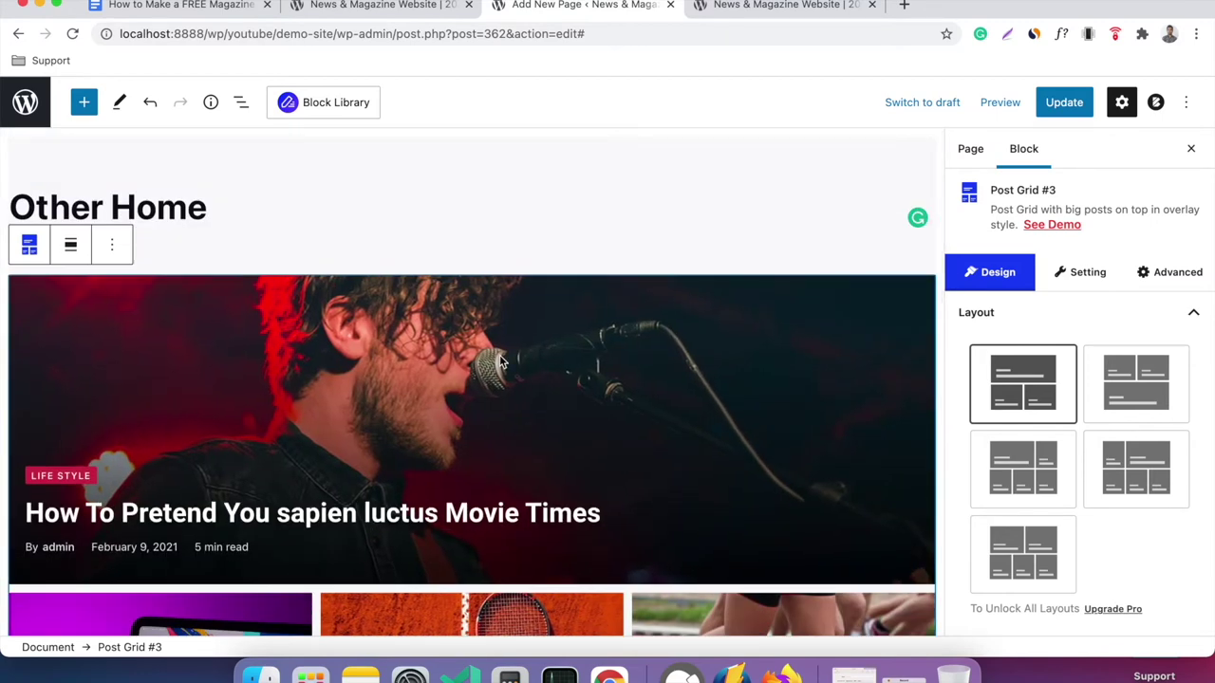
click(1072, 109)
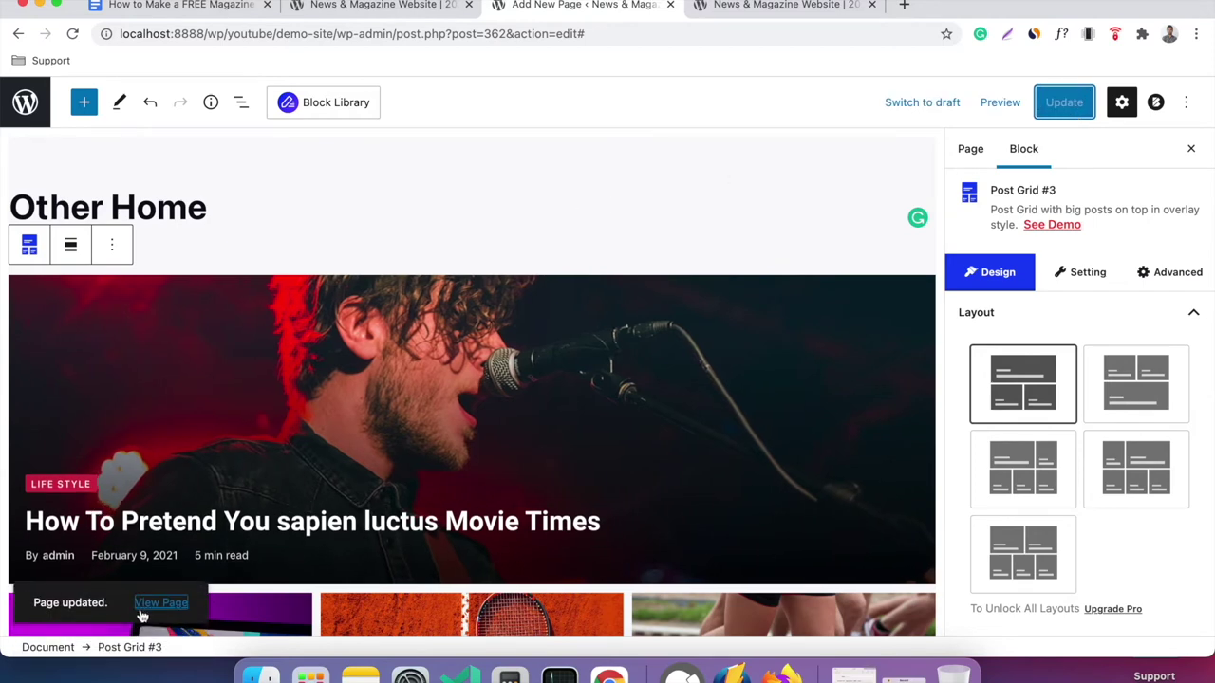
Open the published Other Home page in a new tab and review it.
right_click(151, 609)
click(203, 415)
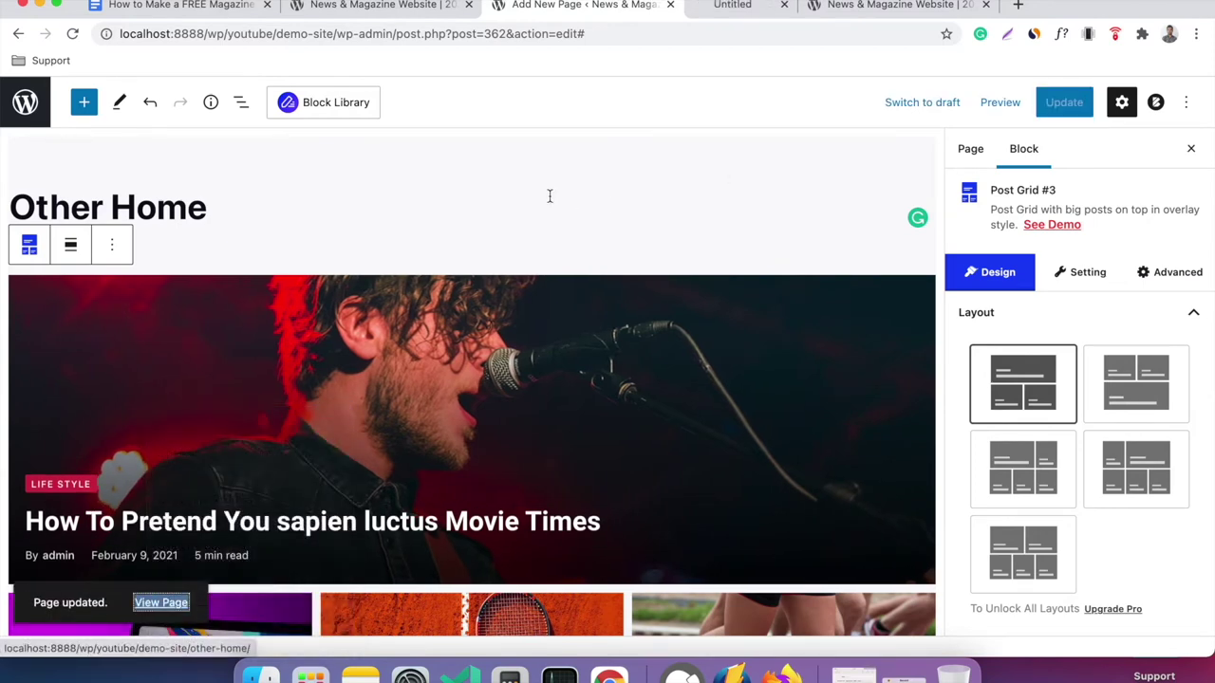
click(718, 9)
scroll(643, 302, down, 5)
scroll(643, 303, up, 3)
scroll(643, 303, up, 2)
scroll(641, 302, down, 5)
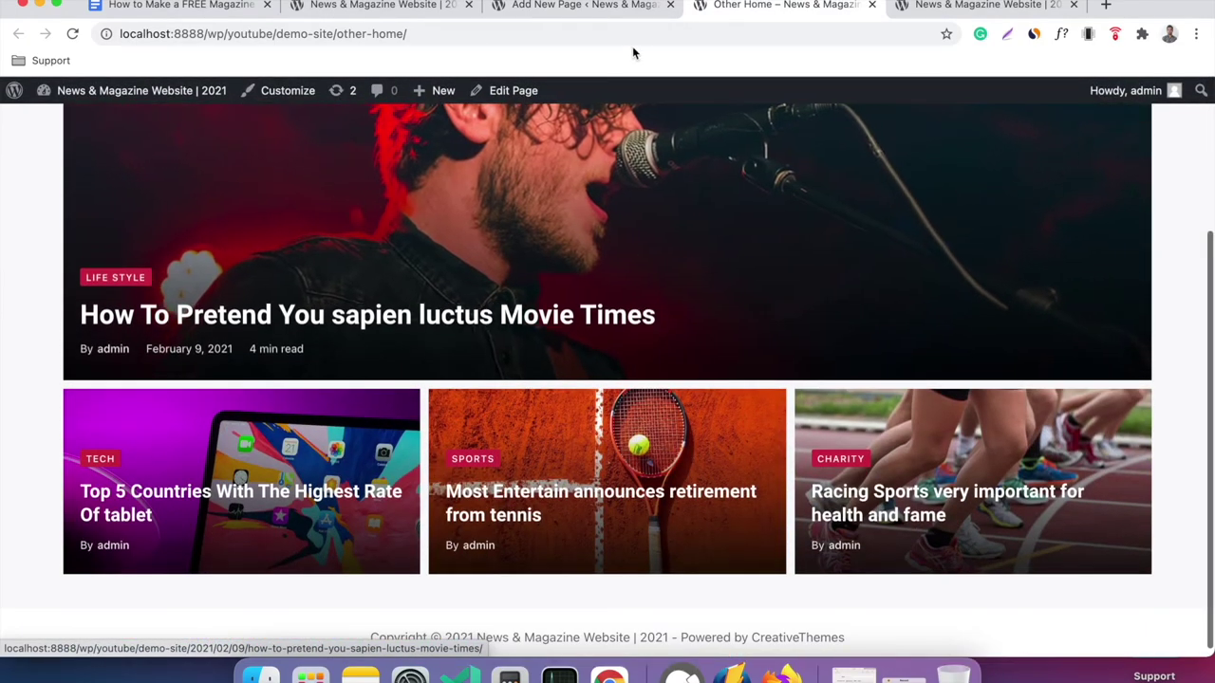
Back in the editor, add an empty paragraph block below the post grid.
click(581, 5)
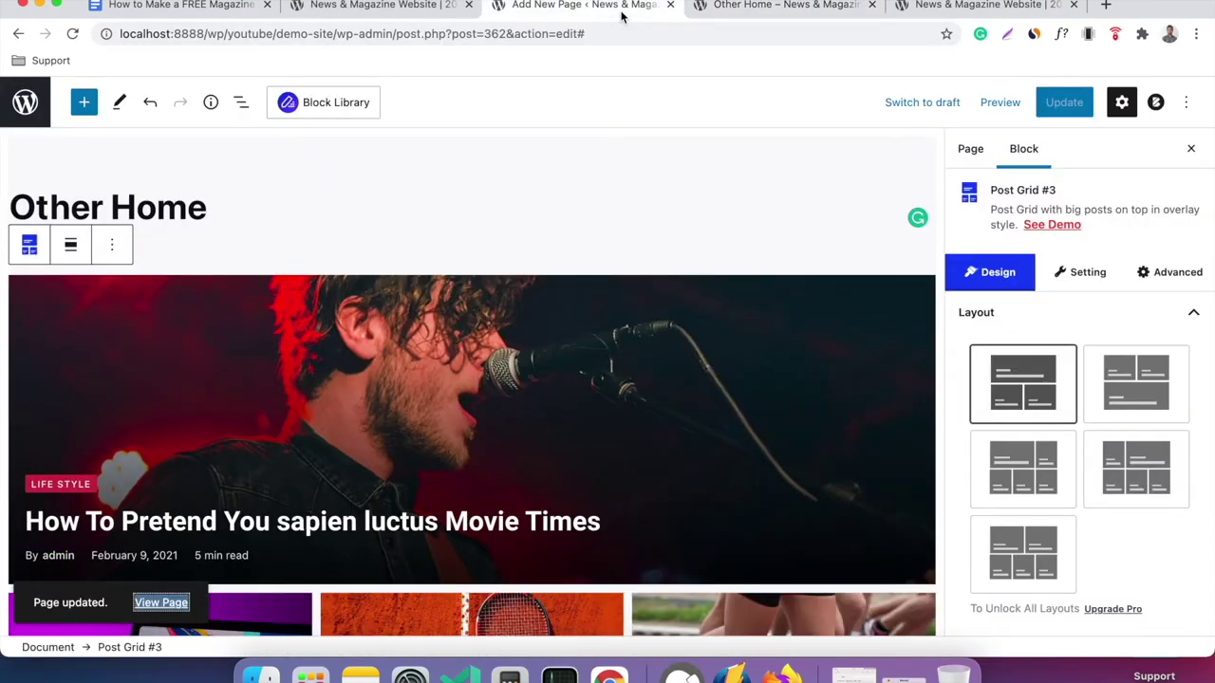
scroll(386, 219, down, 3)
scroll(386, 219, down, 1)
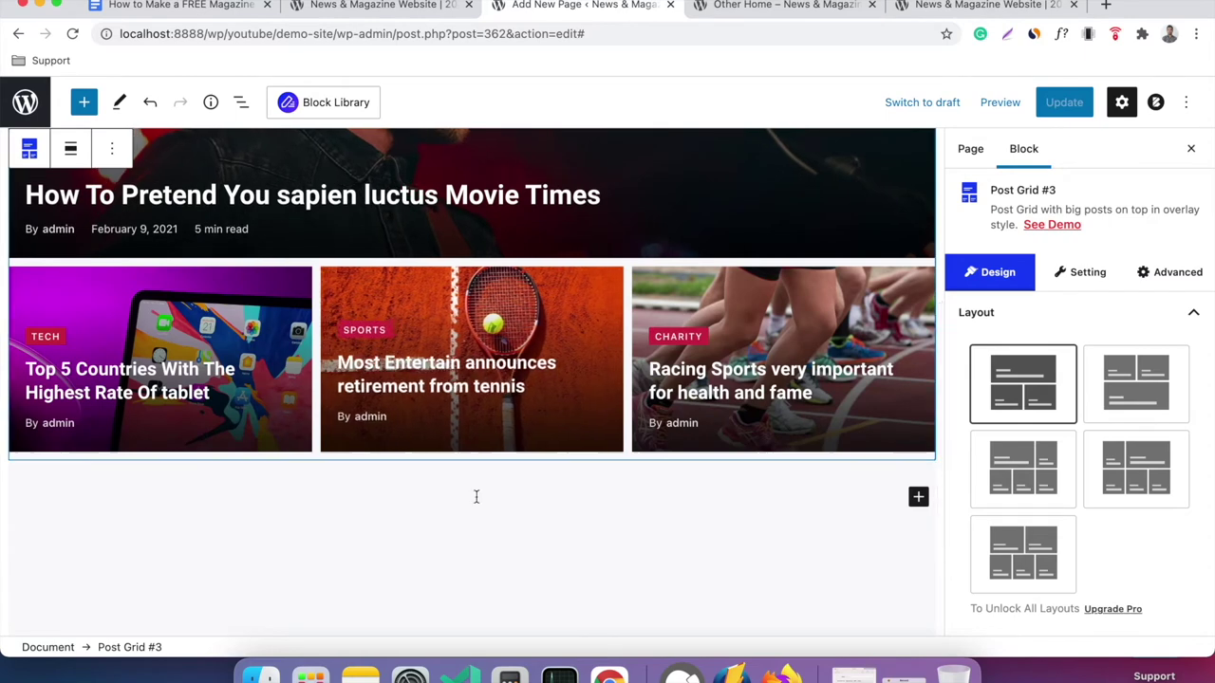
click(477, 496)
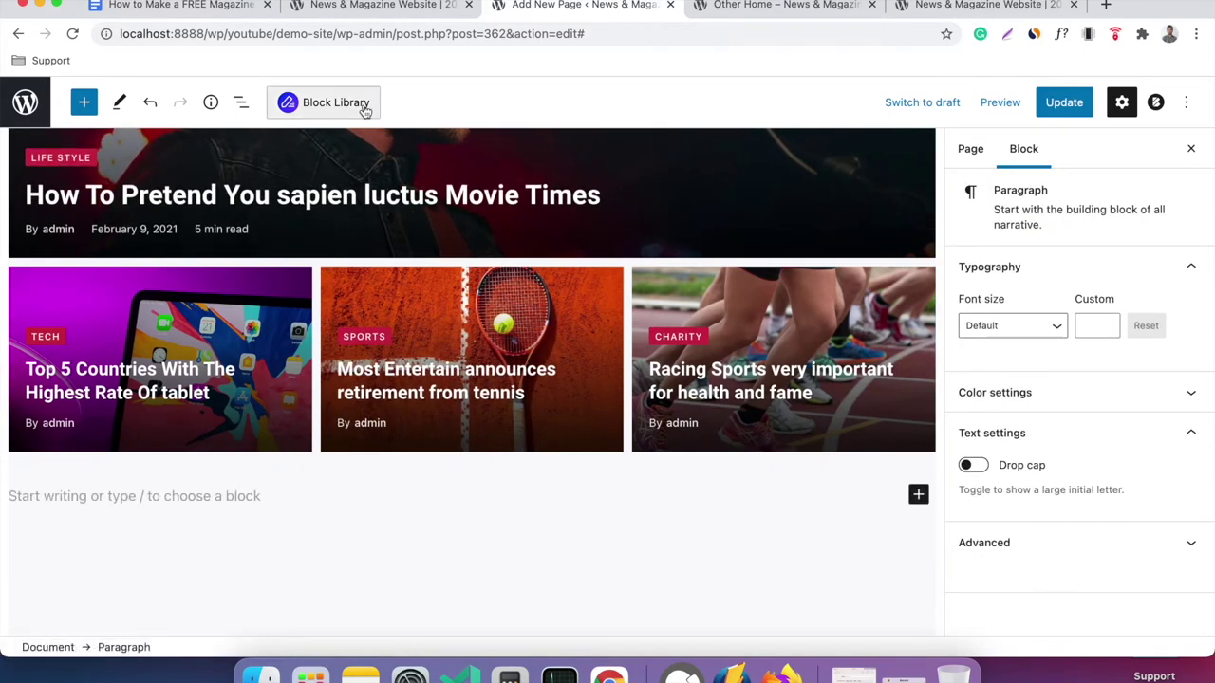
click(364, 109)
Filter the Readymade Block Designs to Free and import Post Grid #1-Style 3.
click(651, 150)
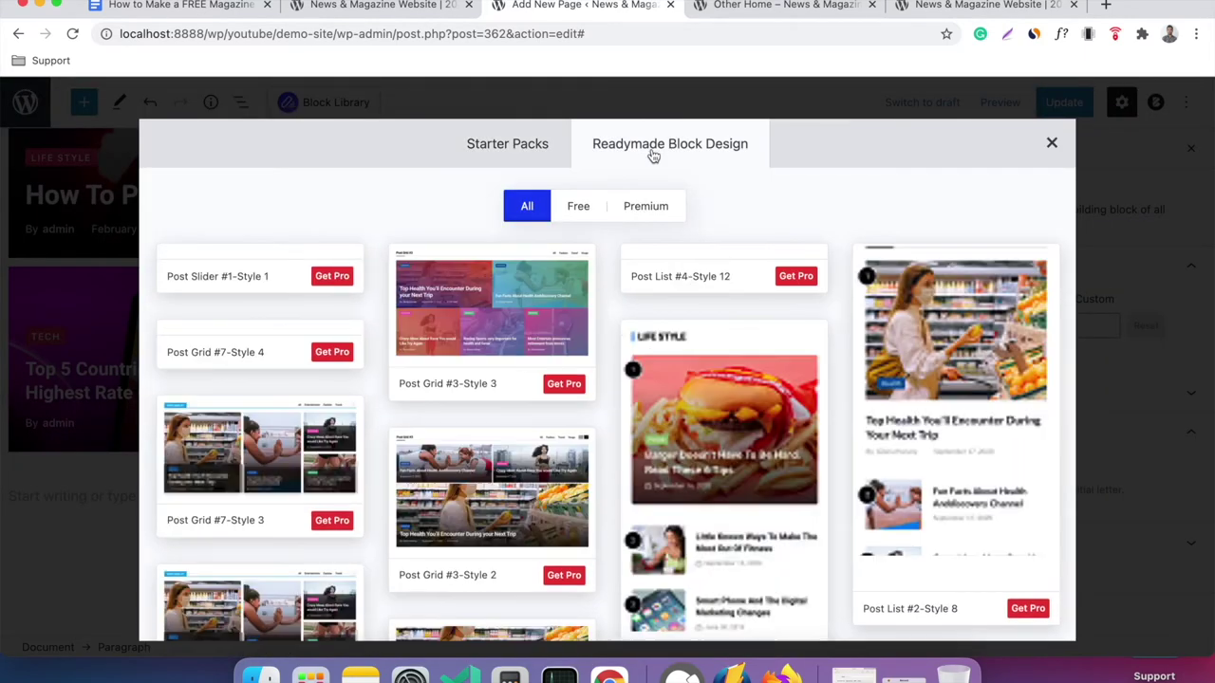
click(646, 208)
click(589, 211)
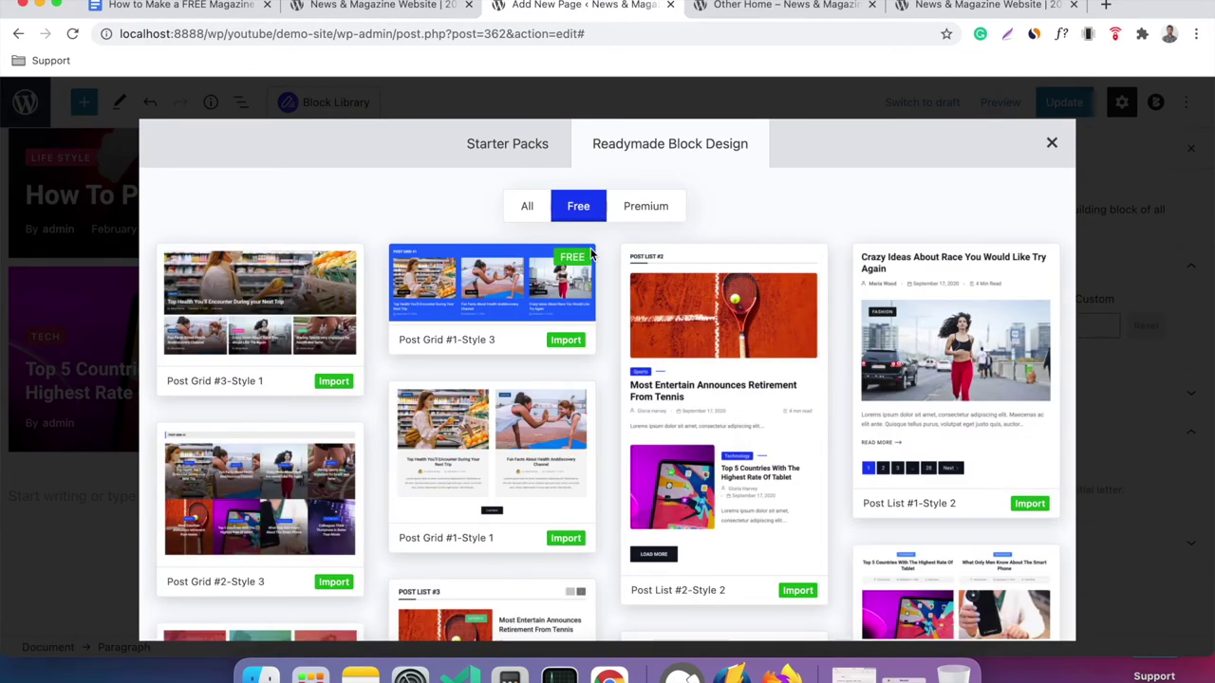
scroll(1013, 303, down, 5)
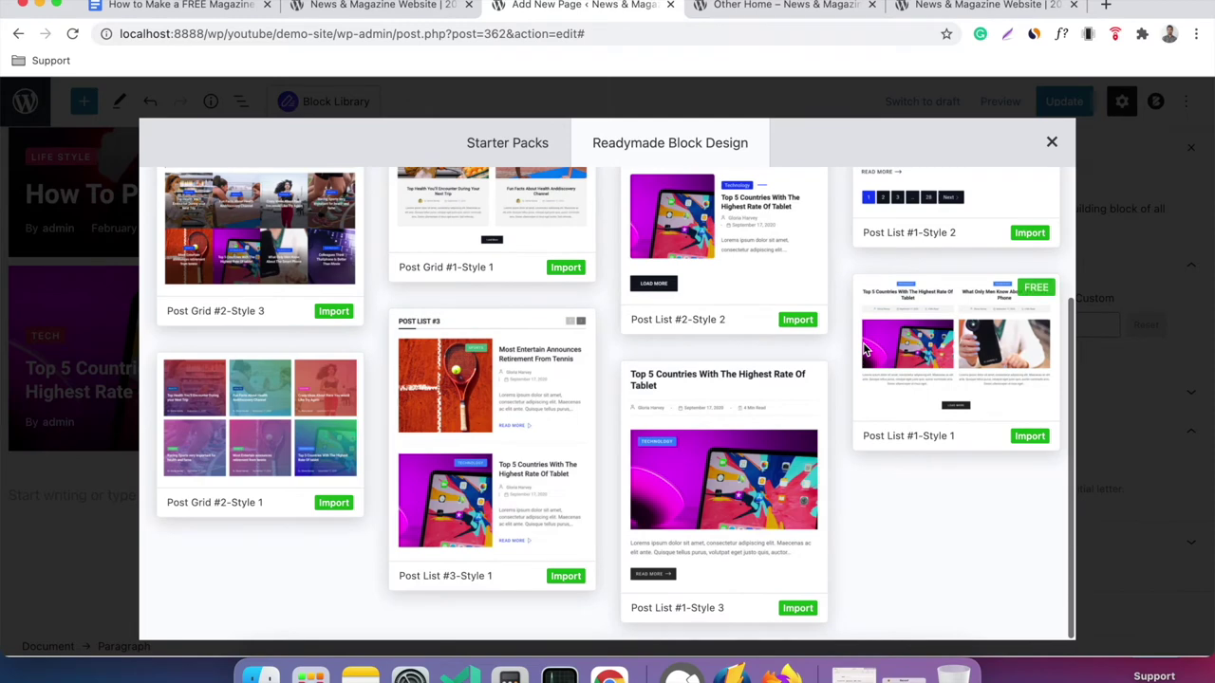
scroll(645, 436, up, 5)
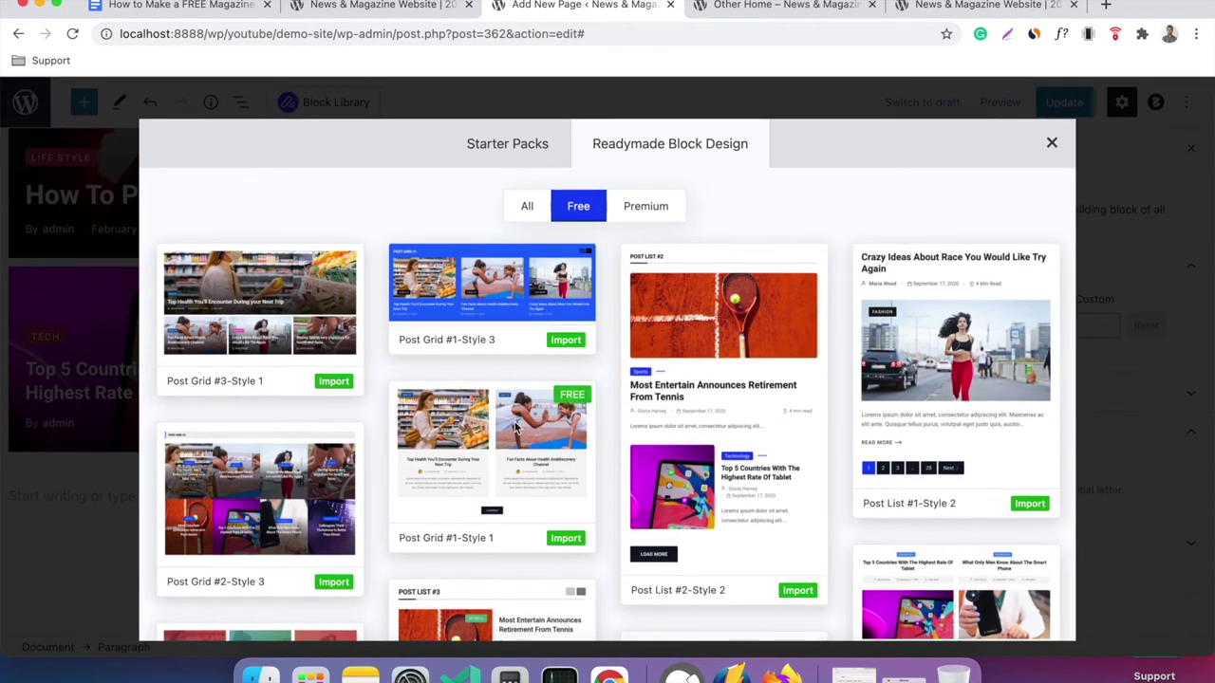
scroll(513, 429, down, 1)
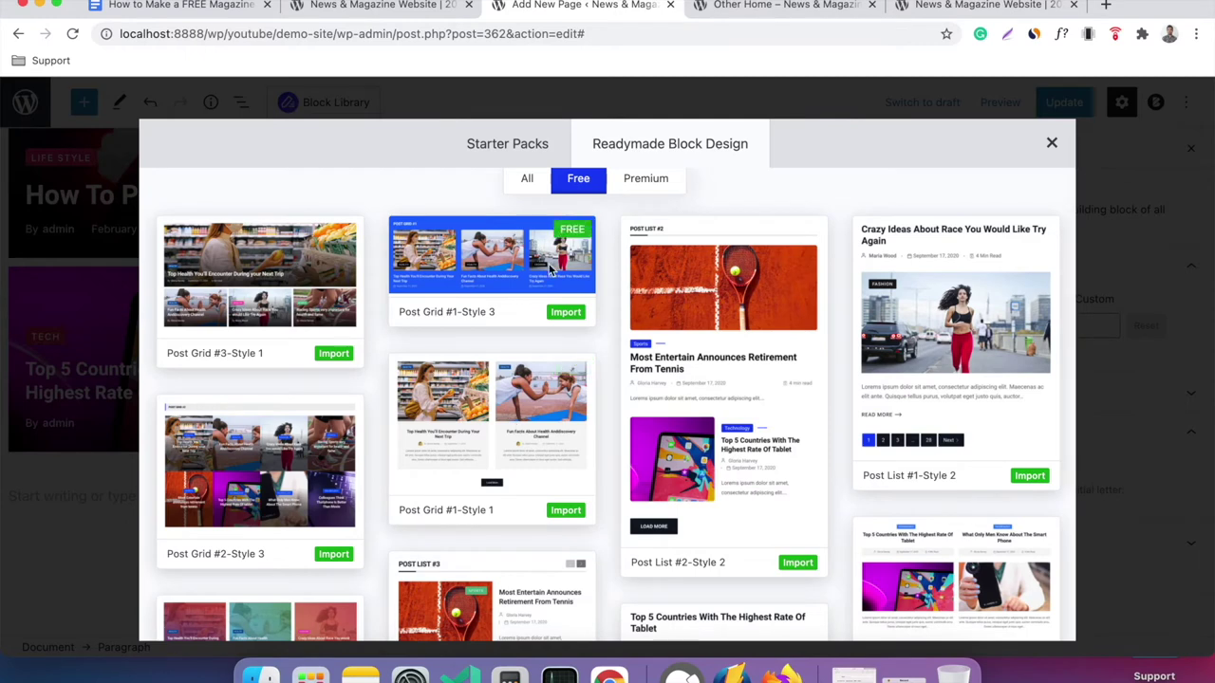
click(564, 313)
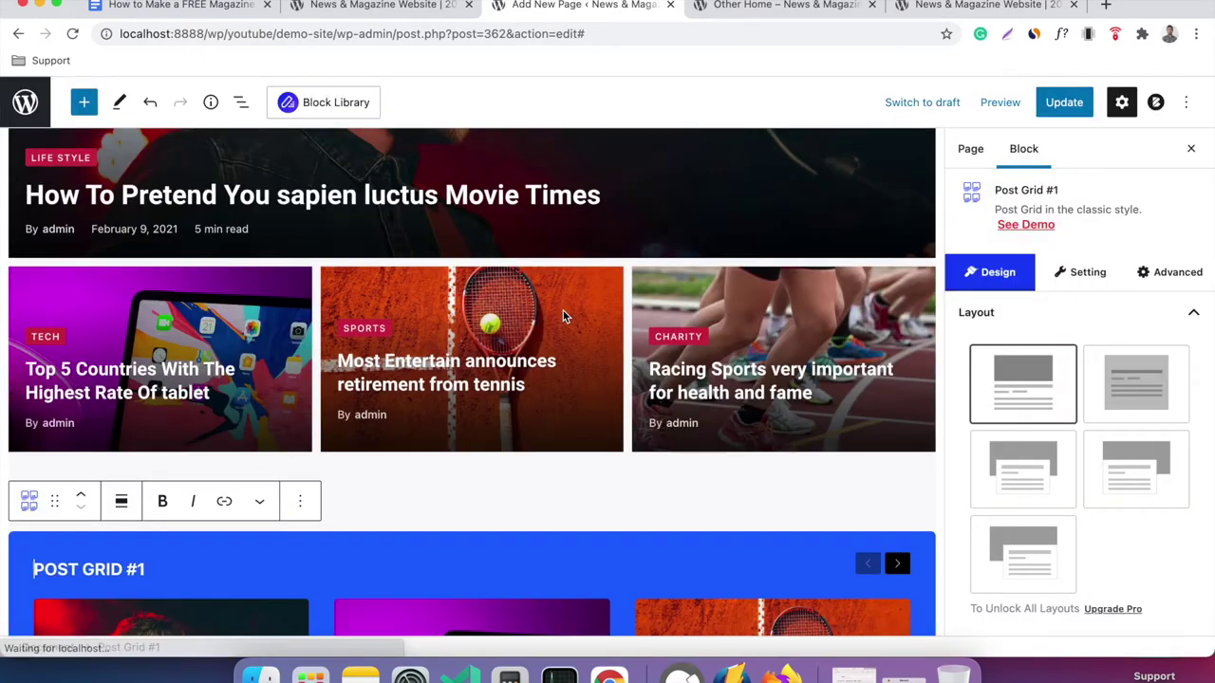
Save the page and reload the live Other Home page to see the new grid.
scroll(630, 407, down, 3)
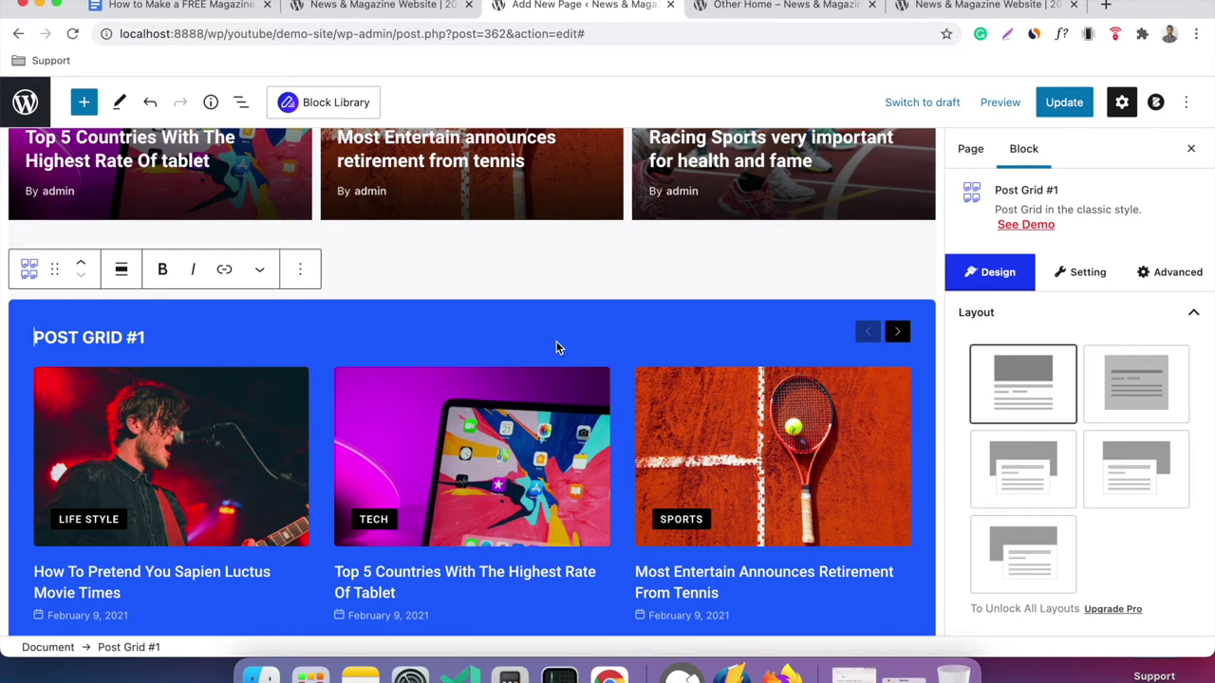
scroll(556, 347, down, 3)
scroll(585, 438, up, 3)
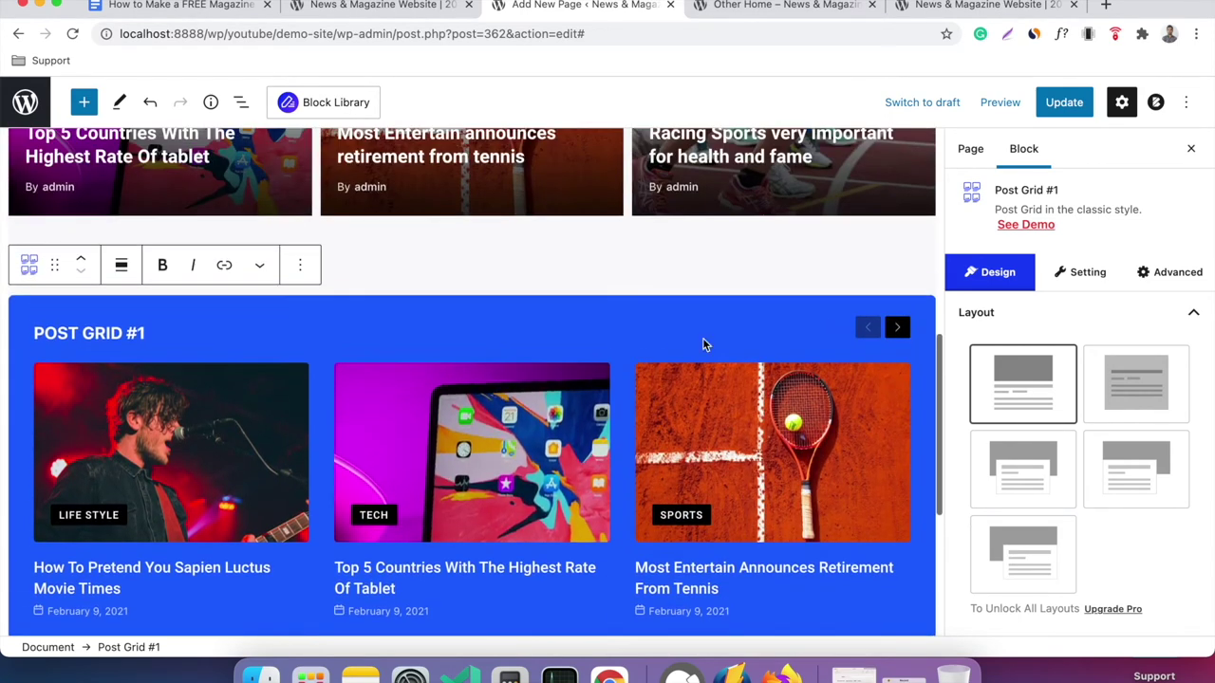
click(1077, 106)
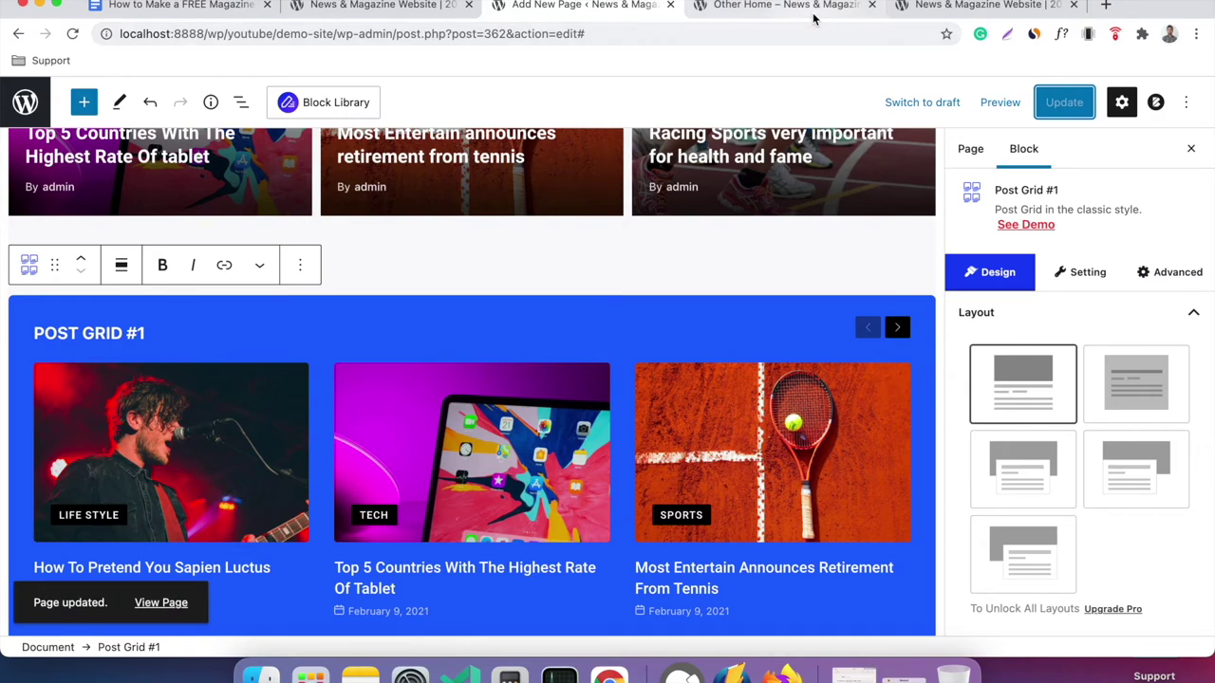
click(813, 17)
click(73, 35)
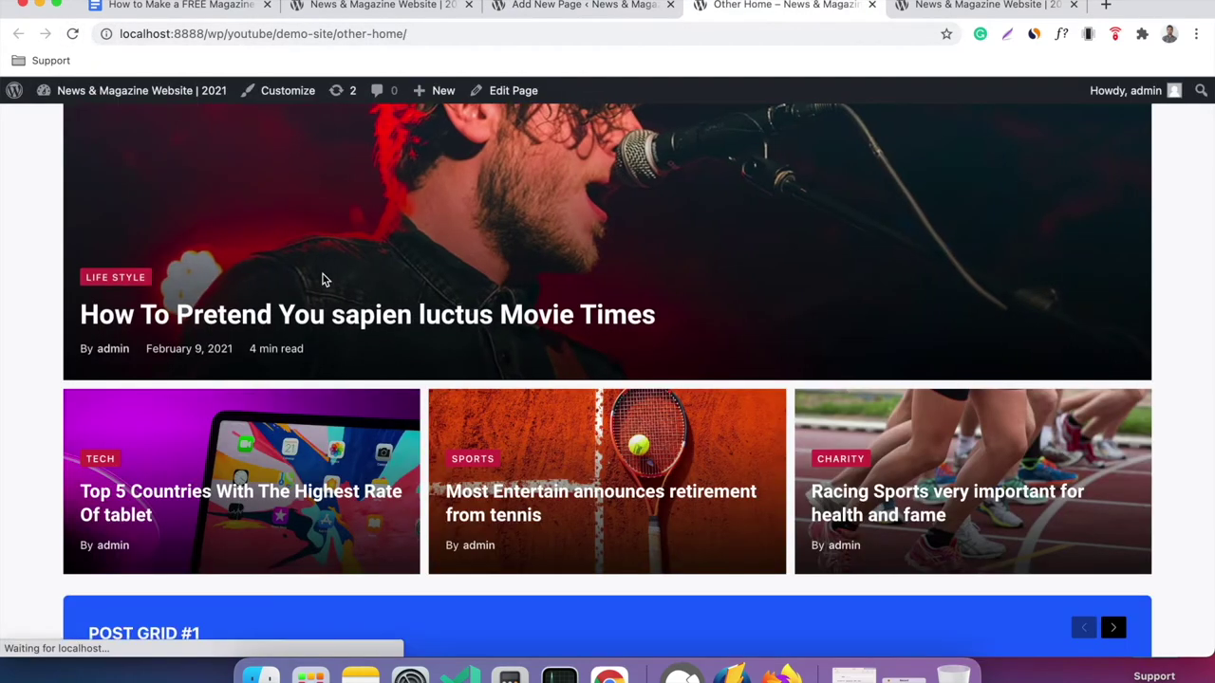
scroll(322, 275, down, 3)
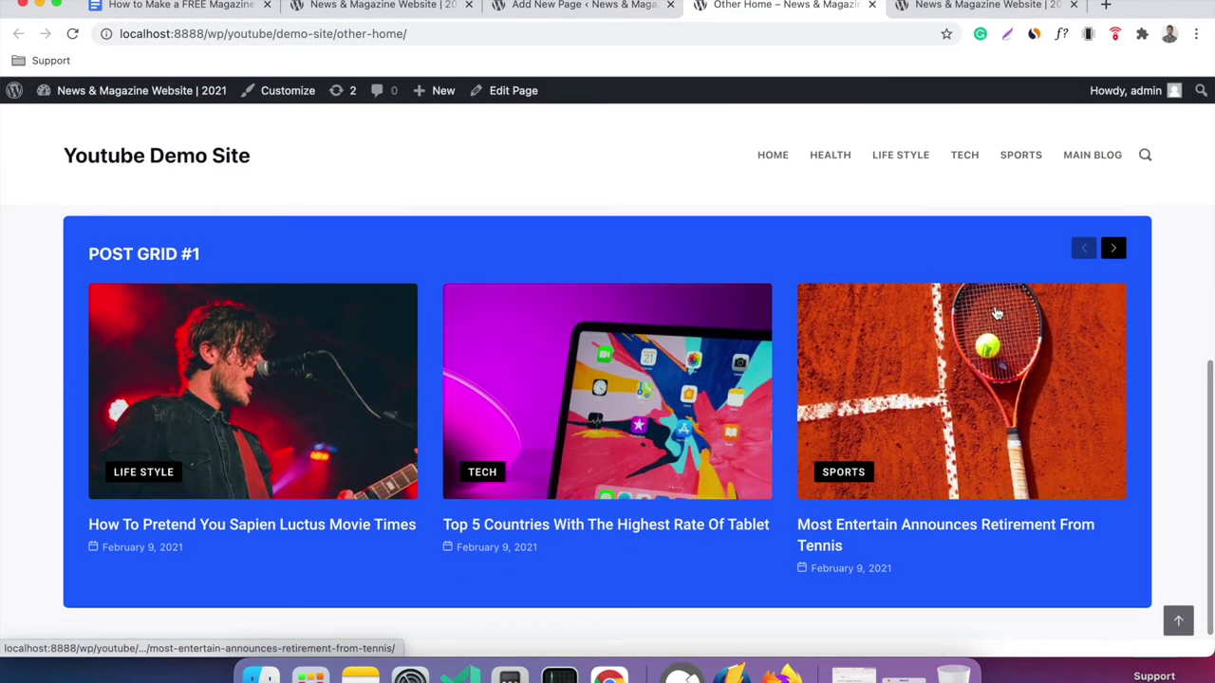
click(608, 7)
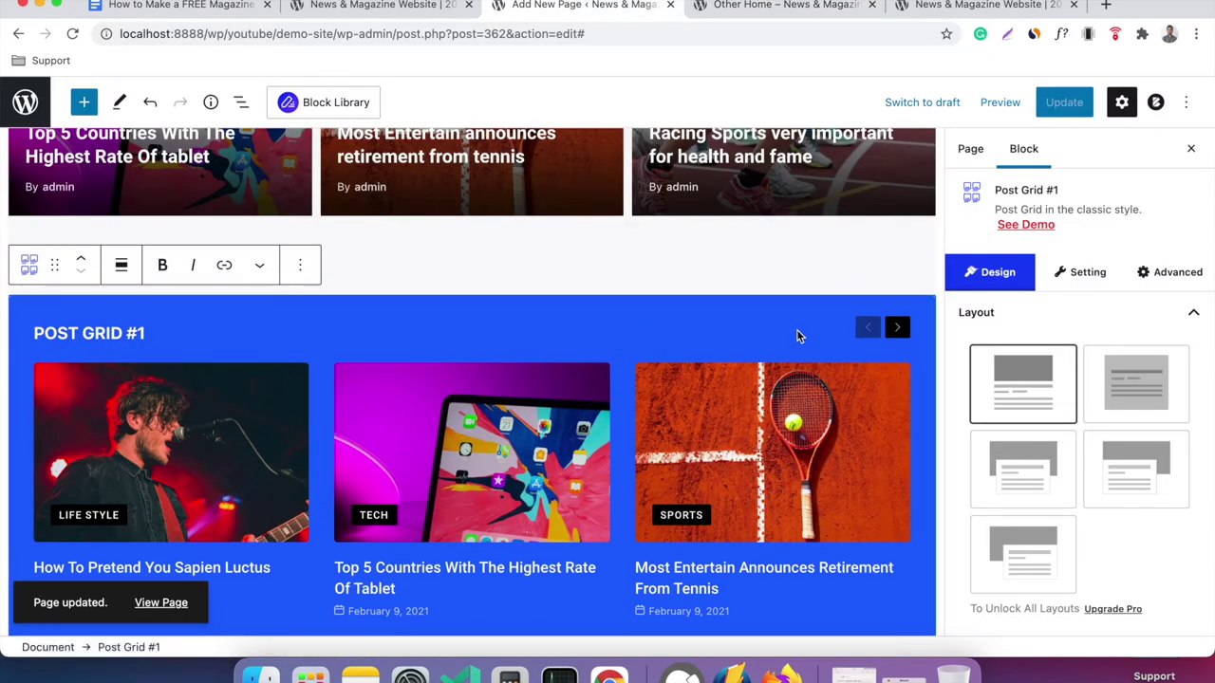
Inspect the Post Grid #1 settings and select the Post Grid #3 hero block.
click(1087, 288)
scroll(1076, 421, down, 4)
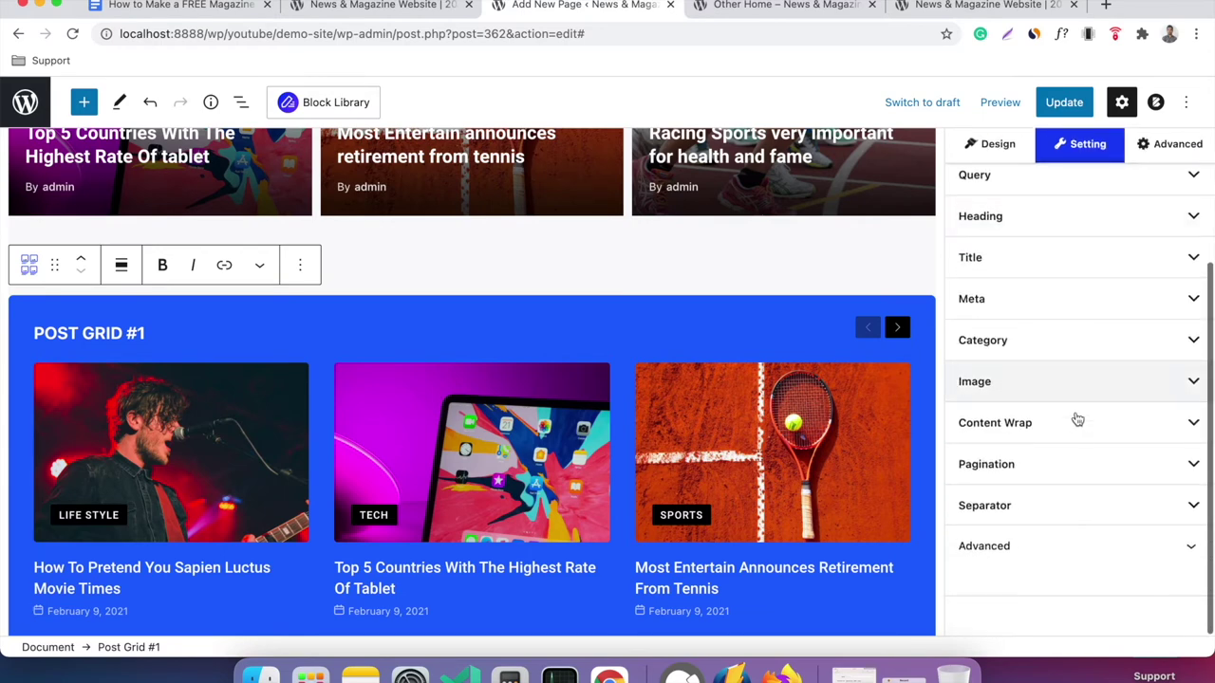
scroll(1076, 420, up, 4)
scroll(615, 481, up, 8)
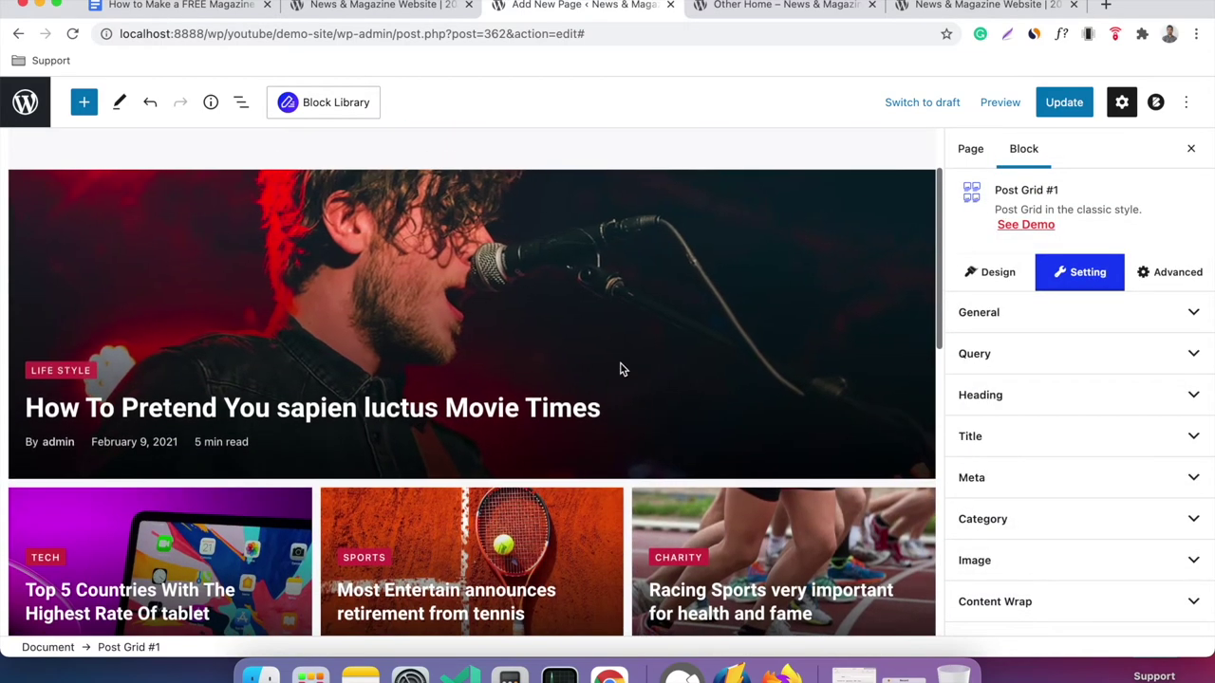
click(672, 361)
scroll(804, 357, down, 10)
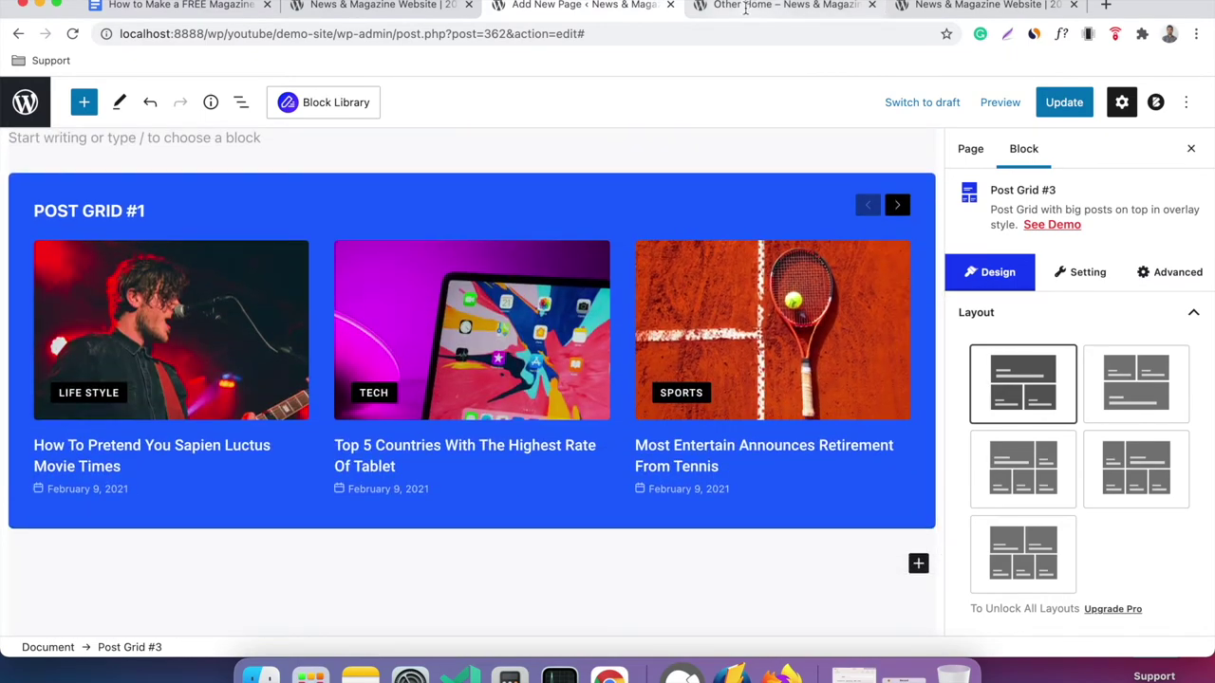
Reload the live Other Home page with Cmd+R to confirm the changes, then open the site's front page.
click(746, 8)
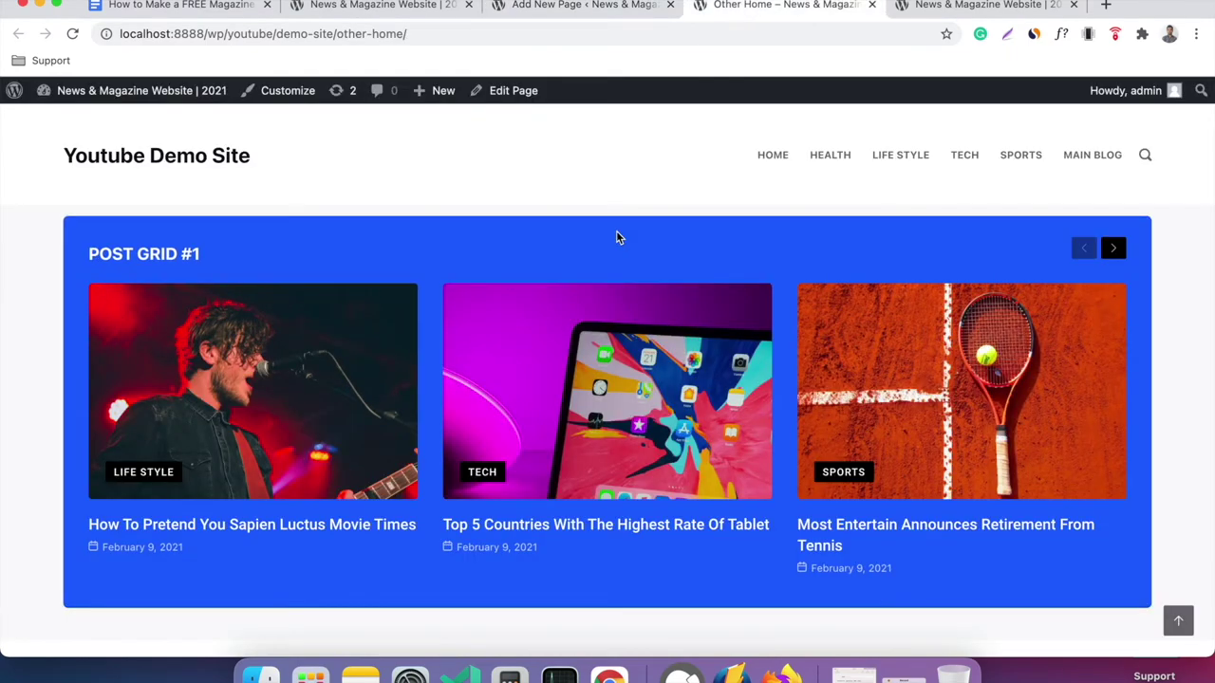
key(super+r)
click(571, 8)
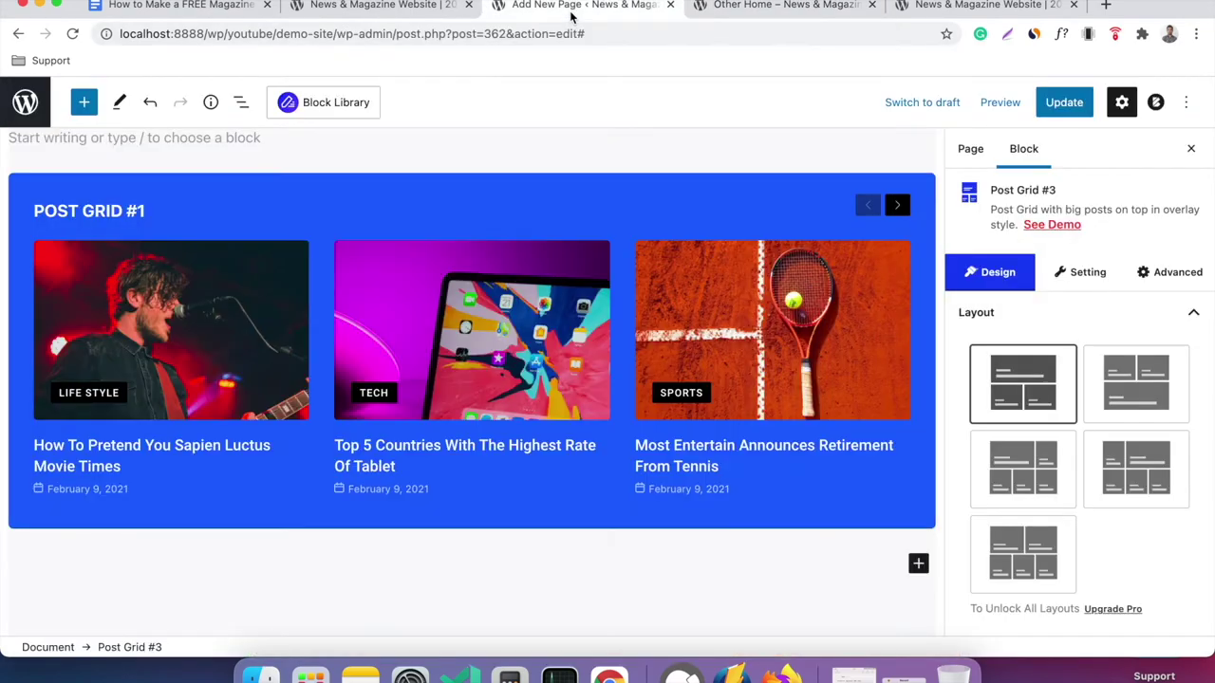
scroll(503, 342, up, 10)
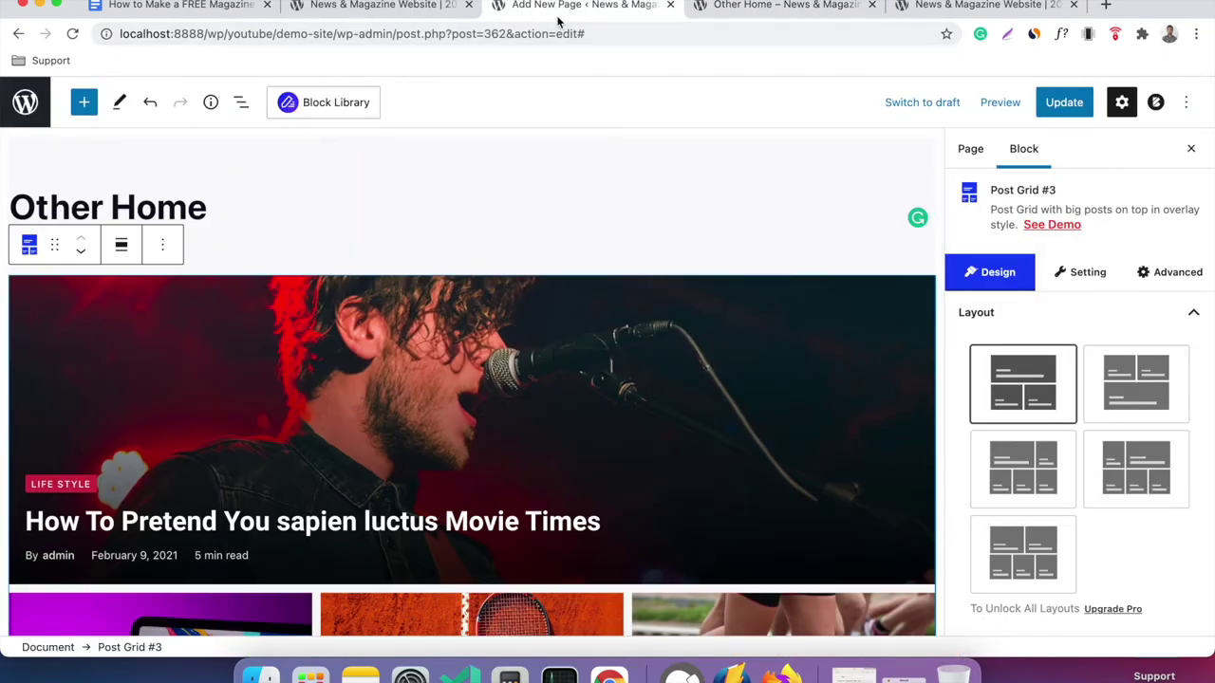
scroll(577, 233, down, 10)
scroll(580, 237, up, 10)
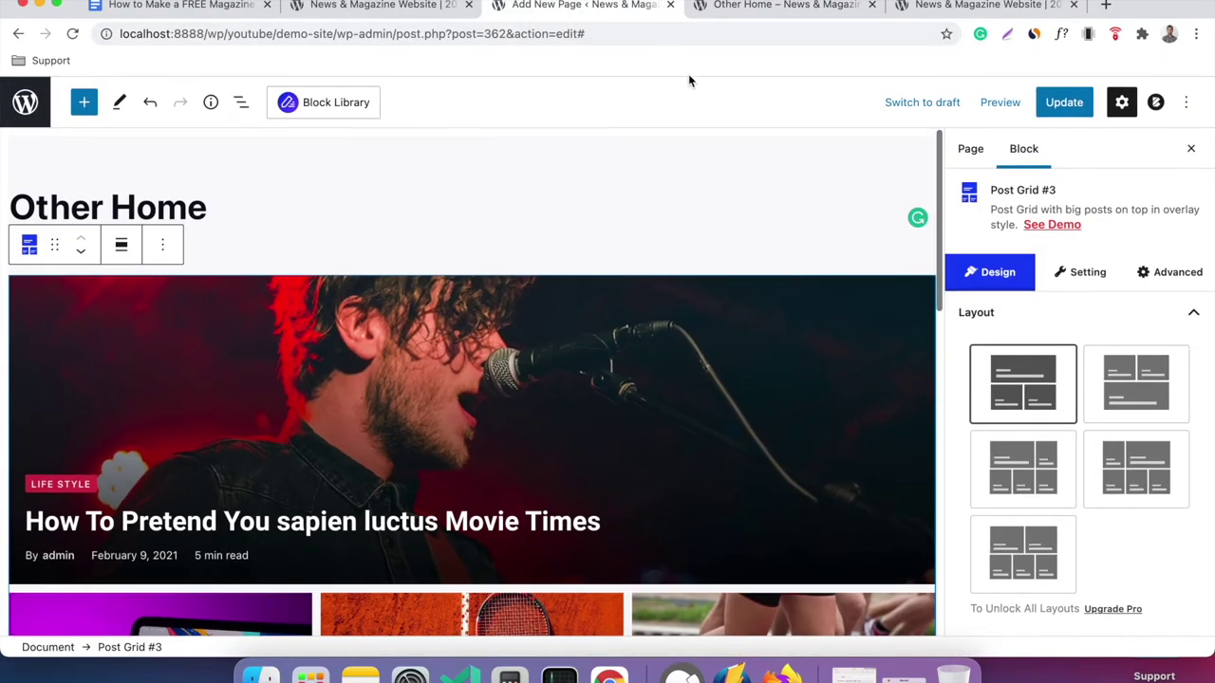
click(708, 17)
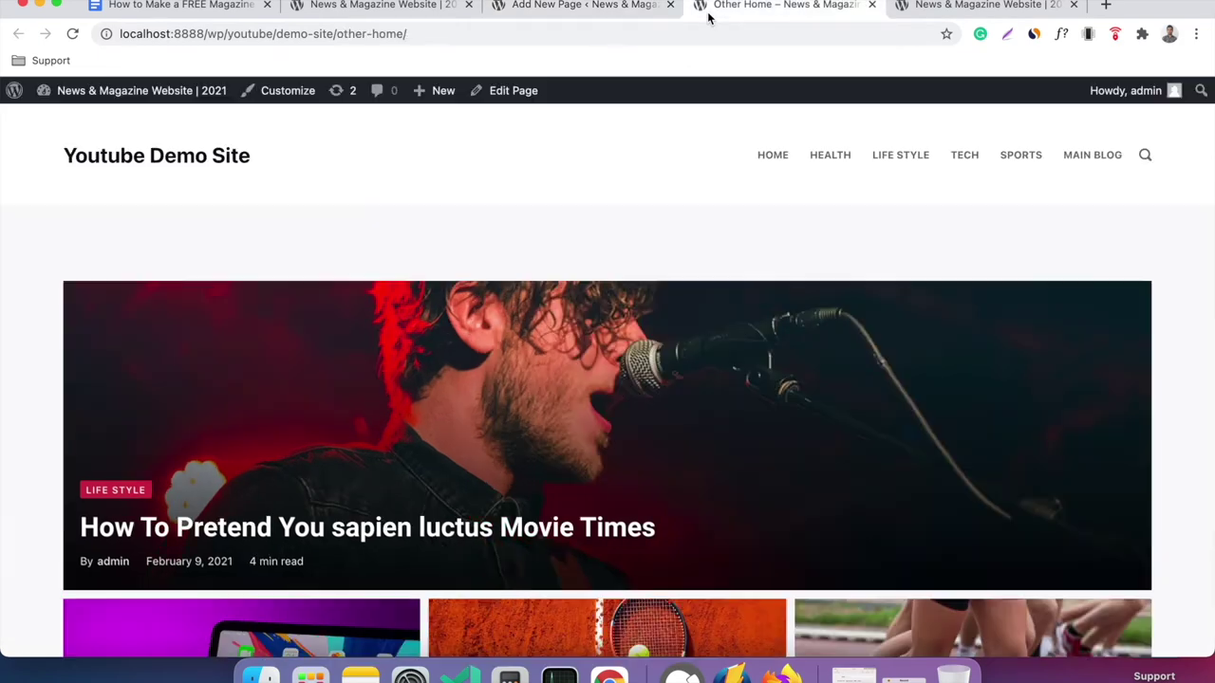
click(204, 167)
click(204, 5)
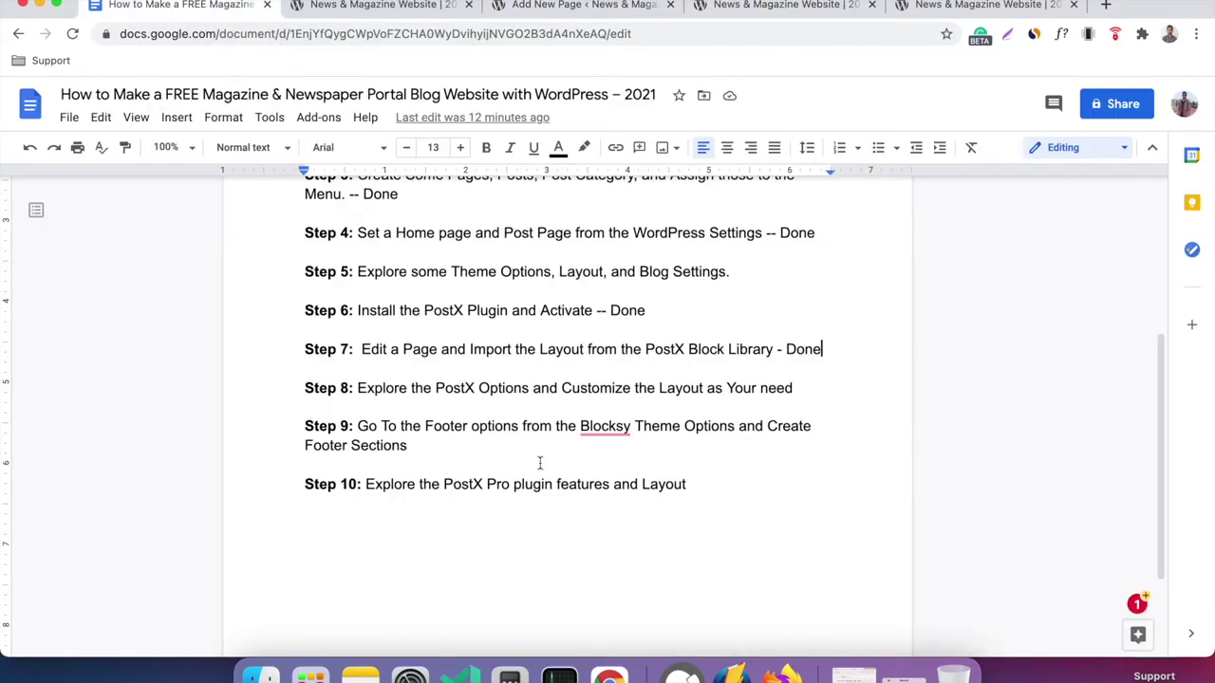
Append 'Done' to the Step 8 line in the tutorial checklist.
click(831, 381)
text(Done)
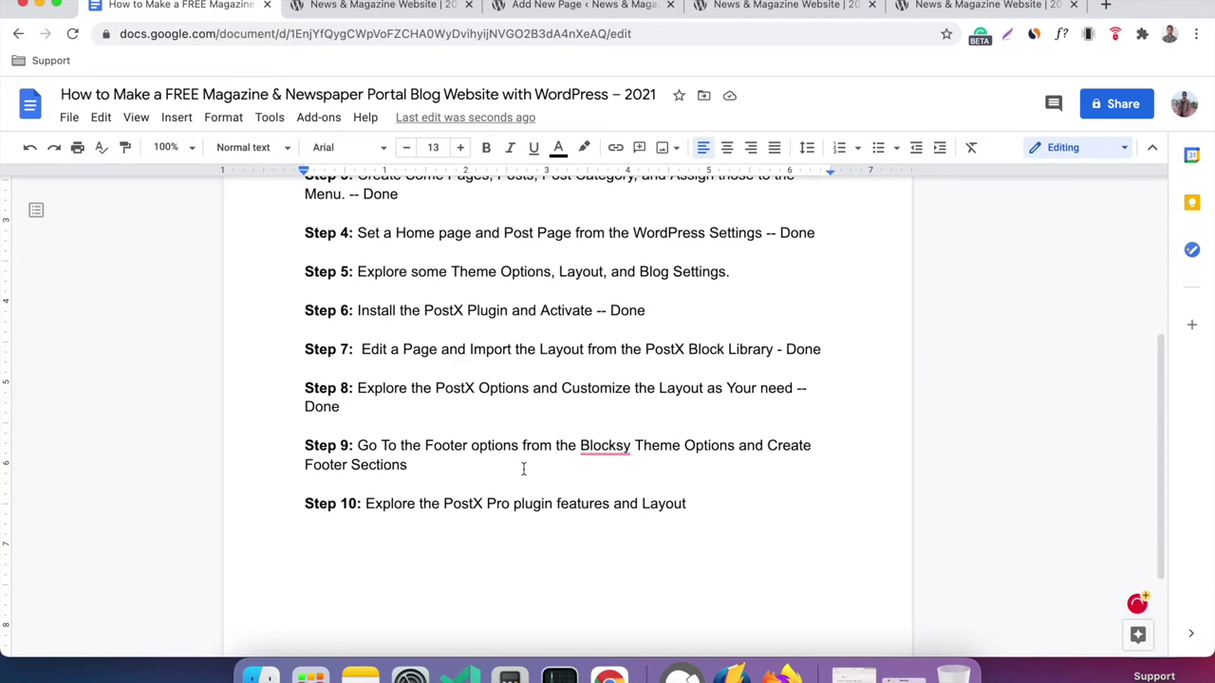
scroll(522, 469, up, 2)
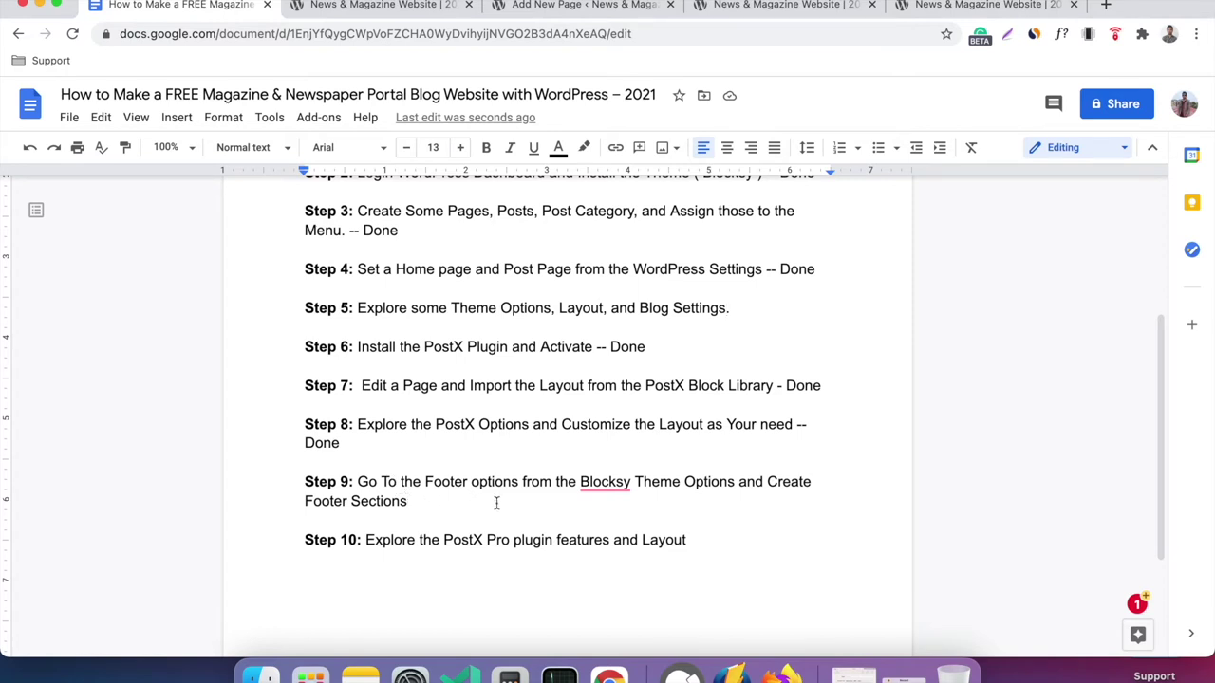
click(697, 8)
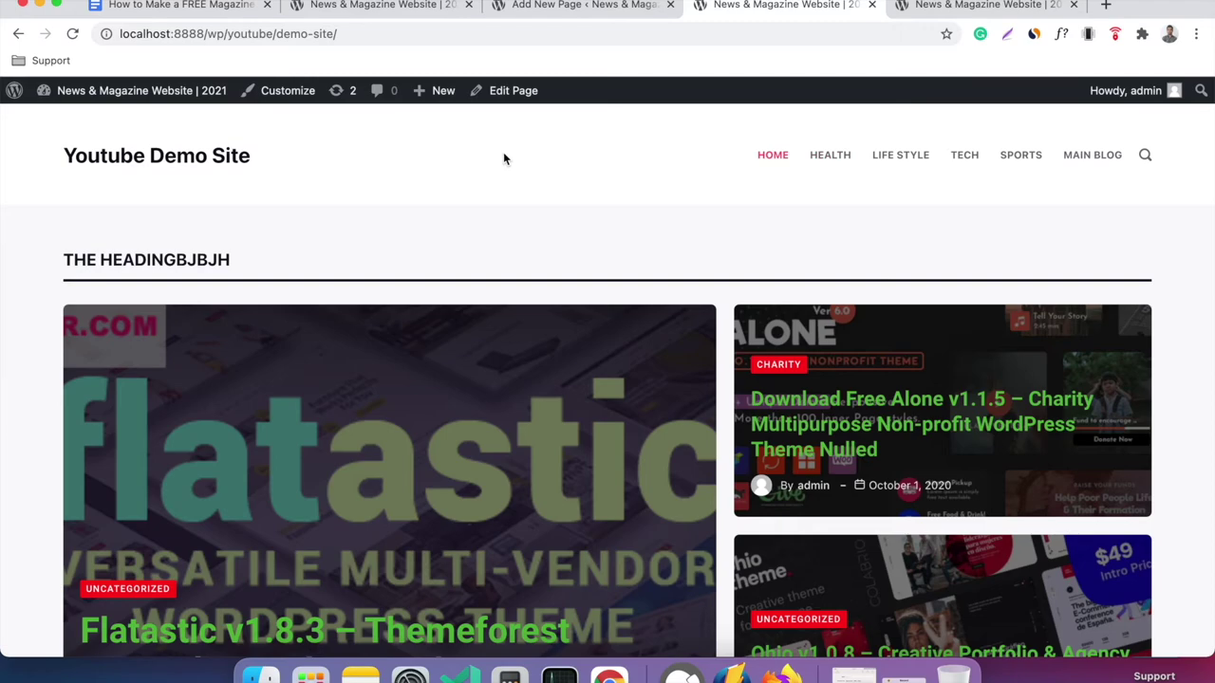
Review the Youtube Demo Site front page, then leave the Other Home editor via the WordPress logo.
click(389, 5)
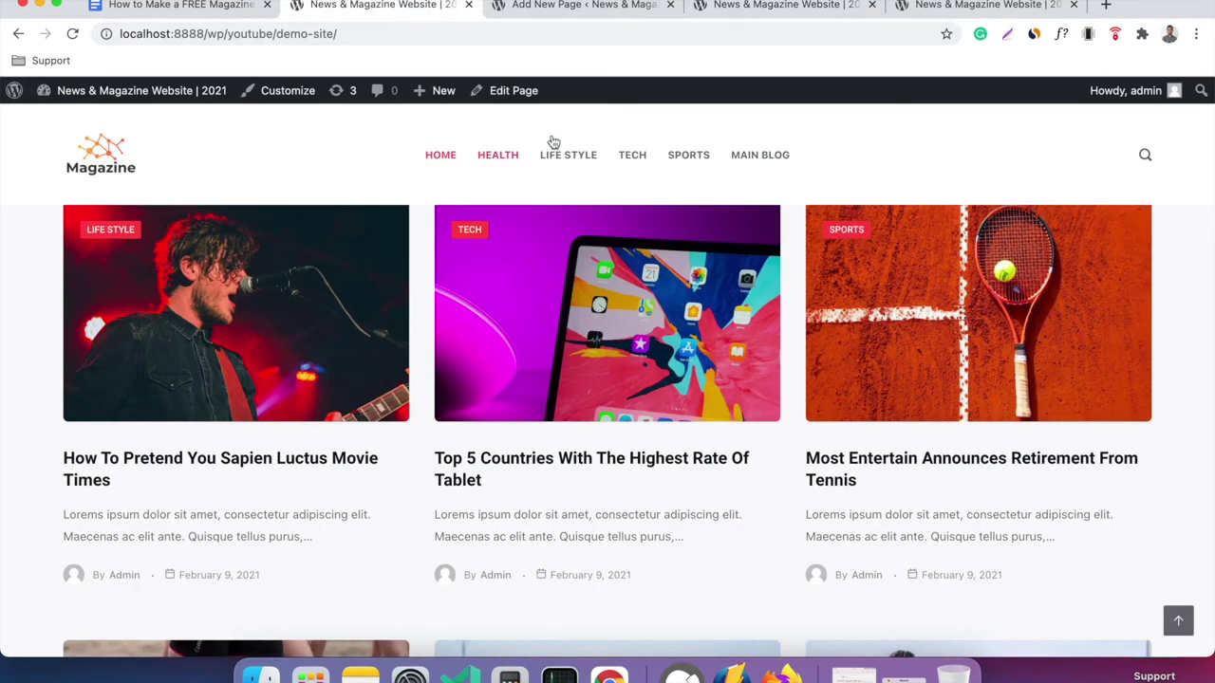
click(767, 6)
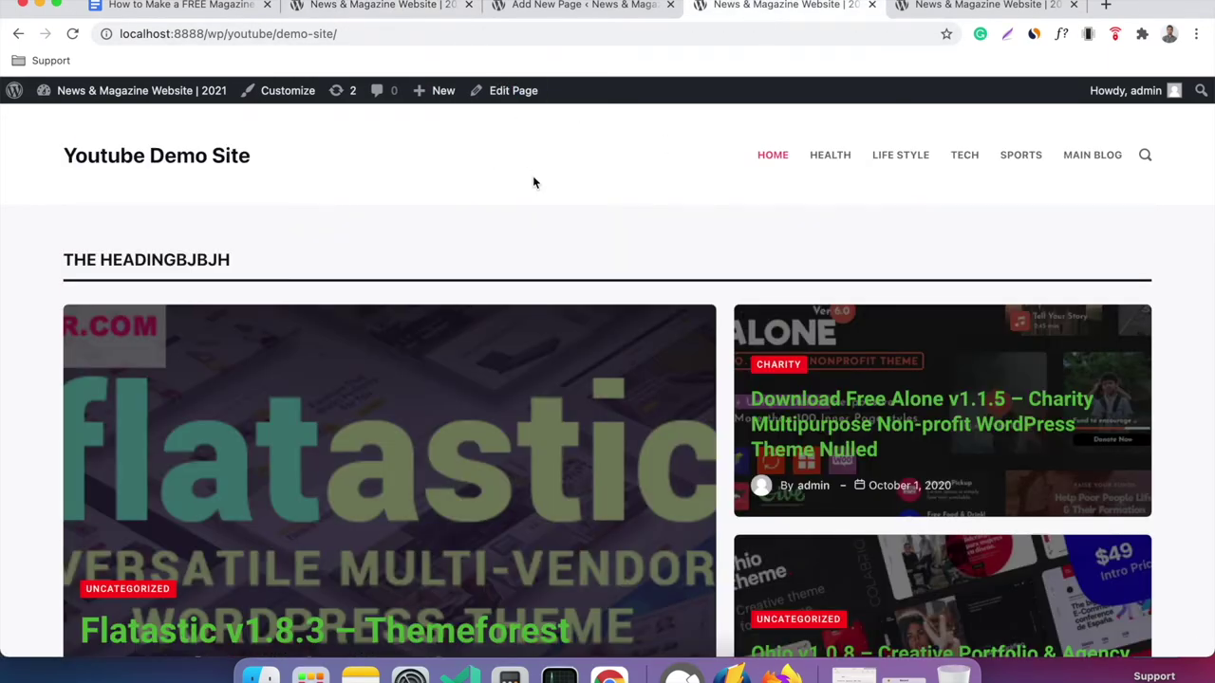
scroll(533, 182, down, 15)
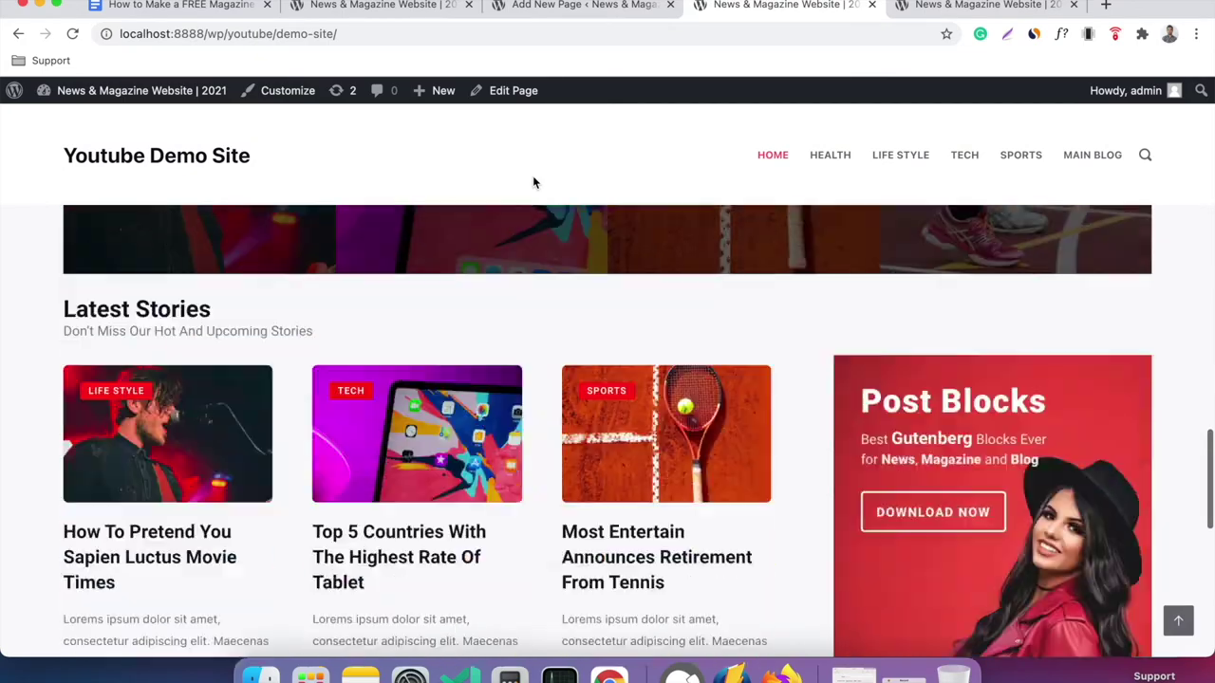
scroll(533, 182, down, 10)
scroll(533, 182, up, 20)
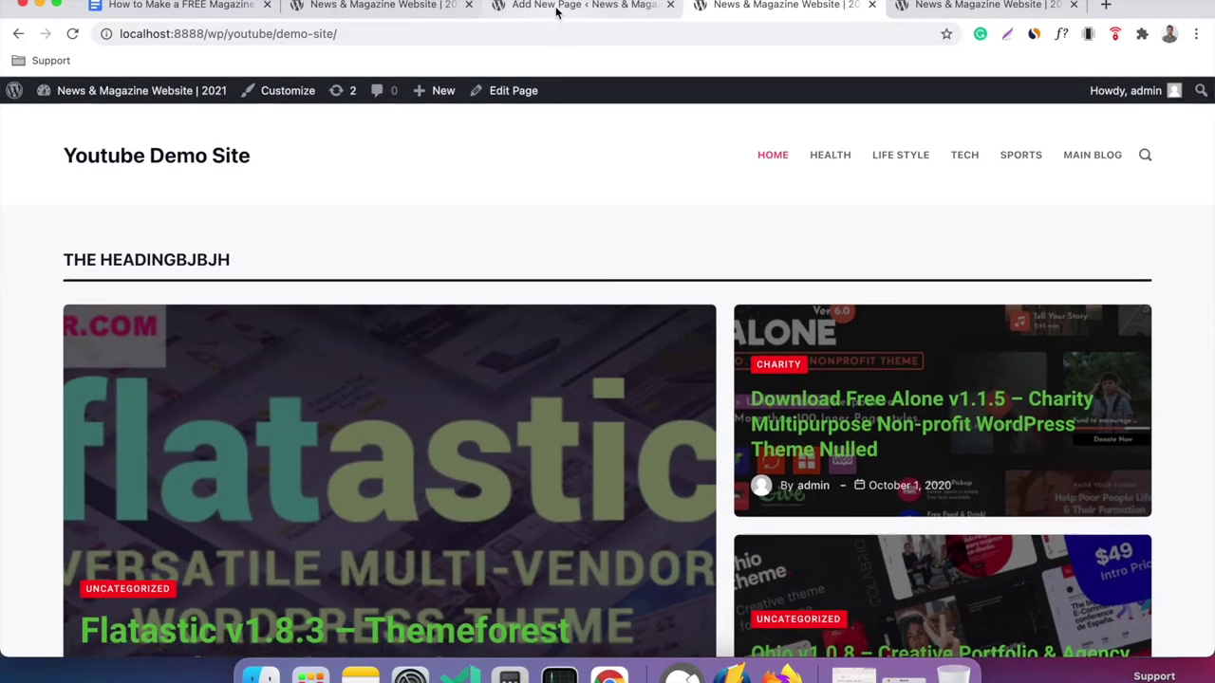
click(557, 7)
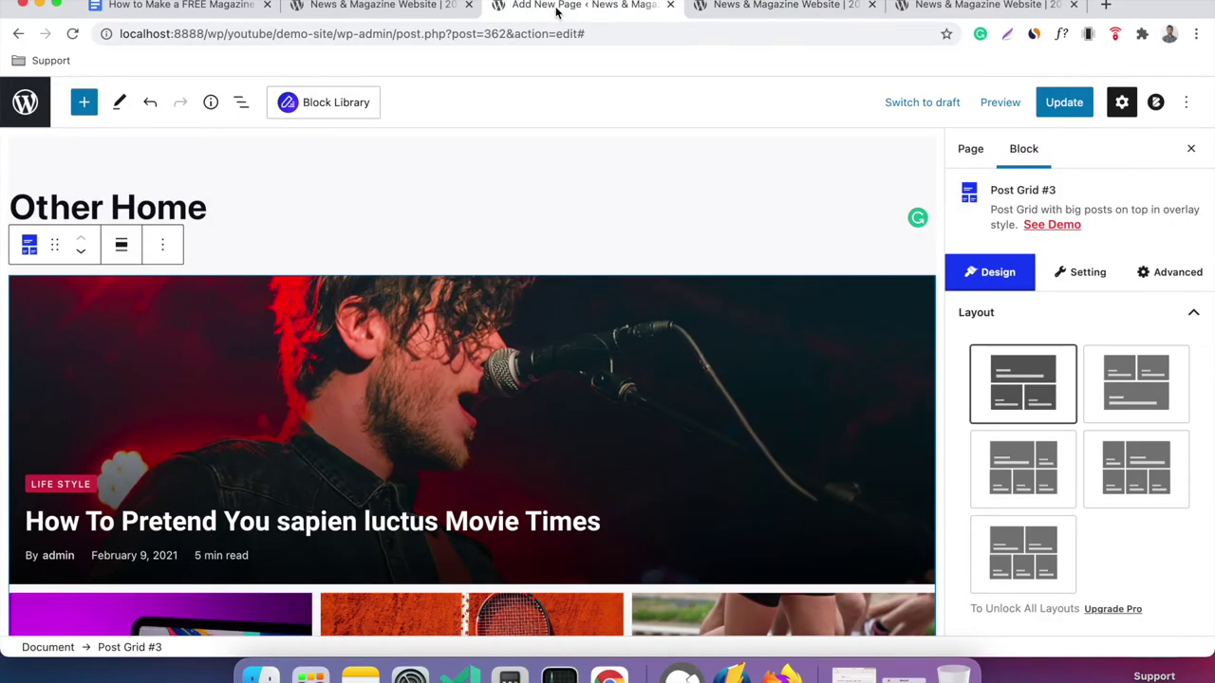
click(25, 101)
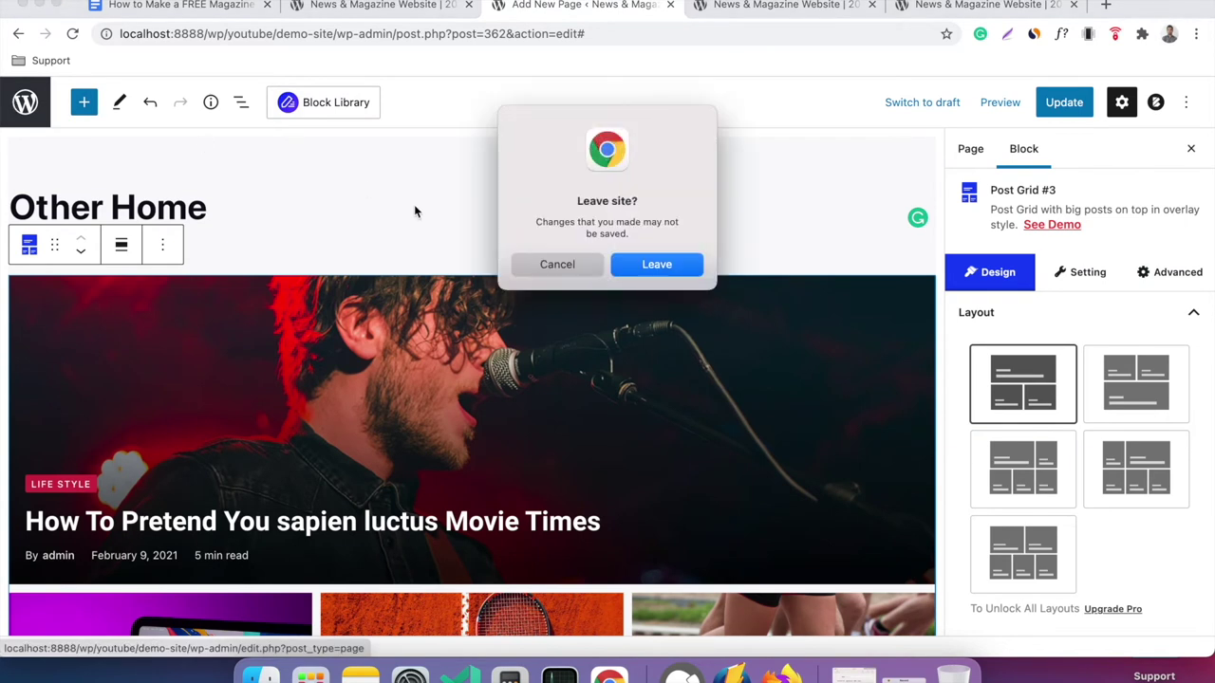
Confirm leaving the editor and browse the Blocksy dashboard's Customizer Shortcuts.
click(629, 265)
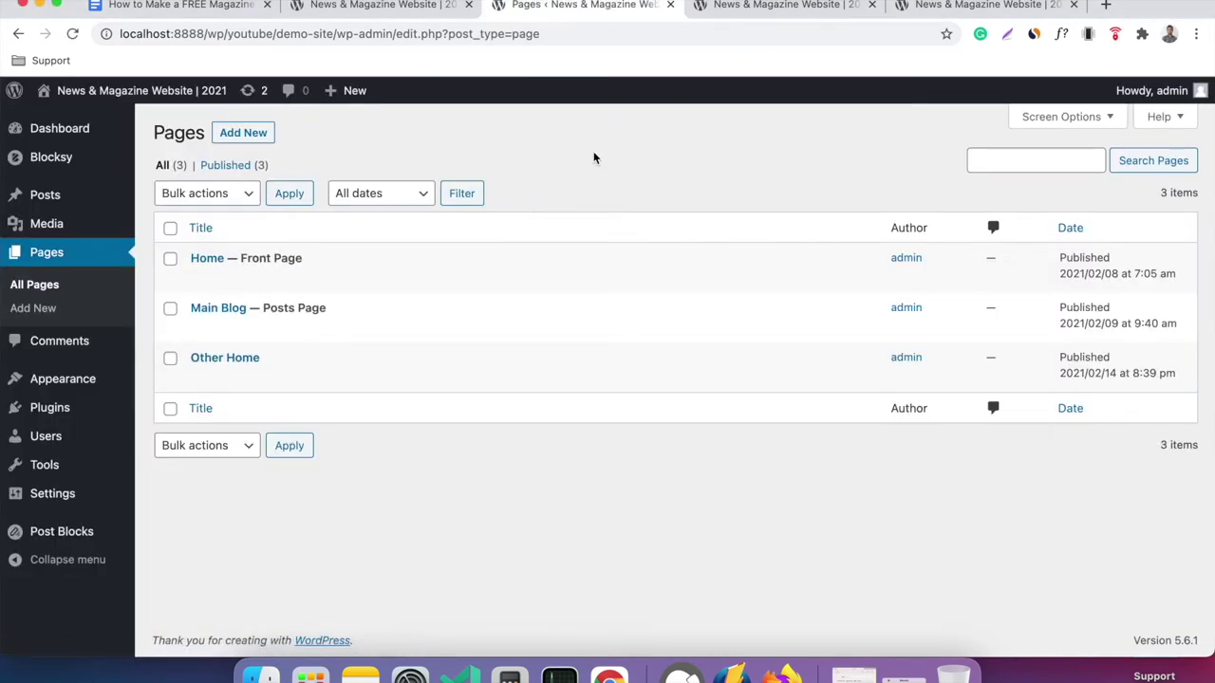
mouse_move(81, 166)
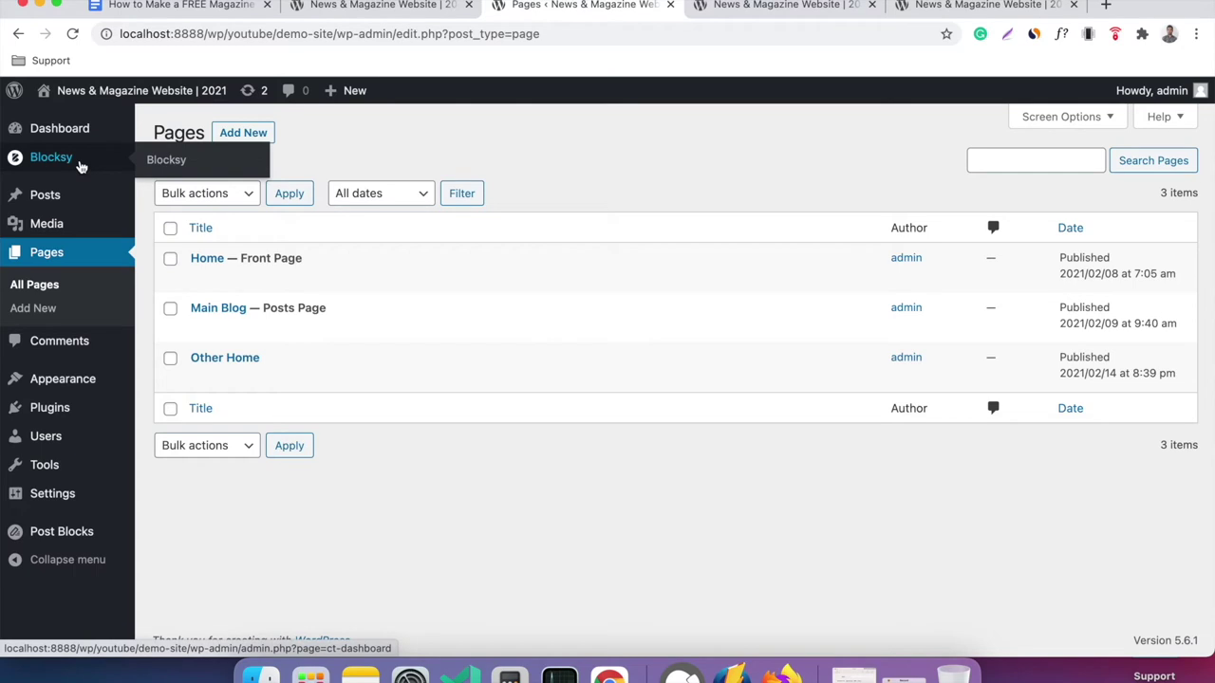
click(166, 161)
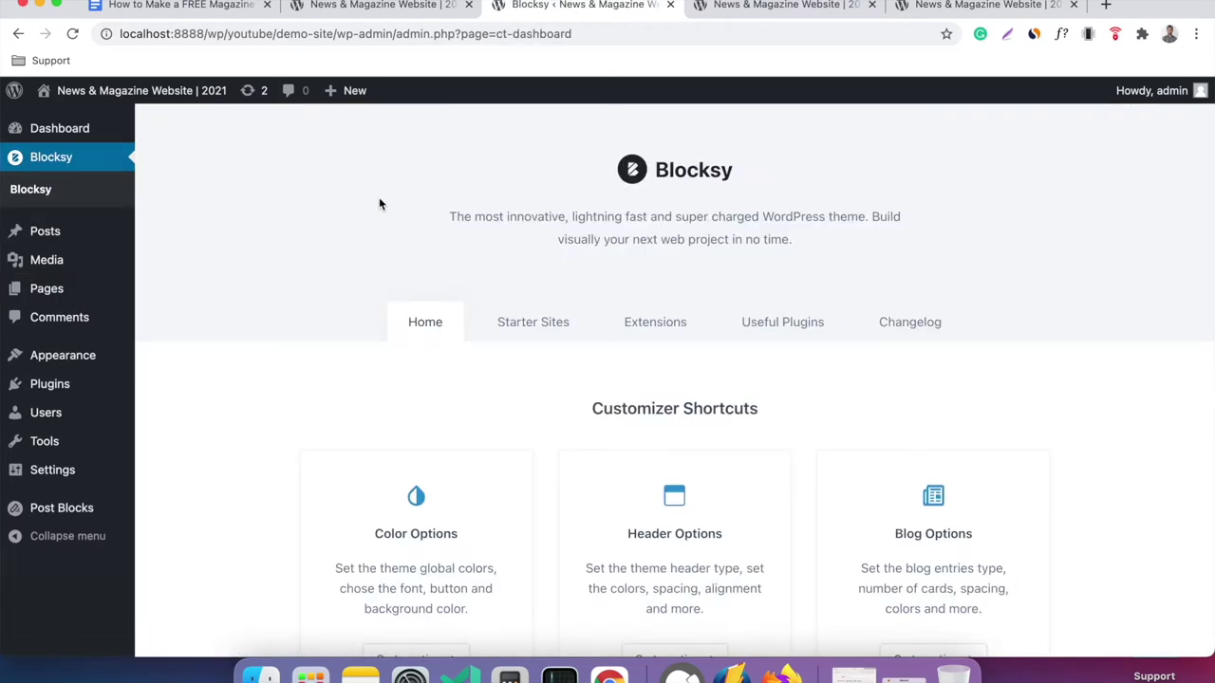
scroll(269, 281, down, 5)
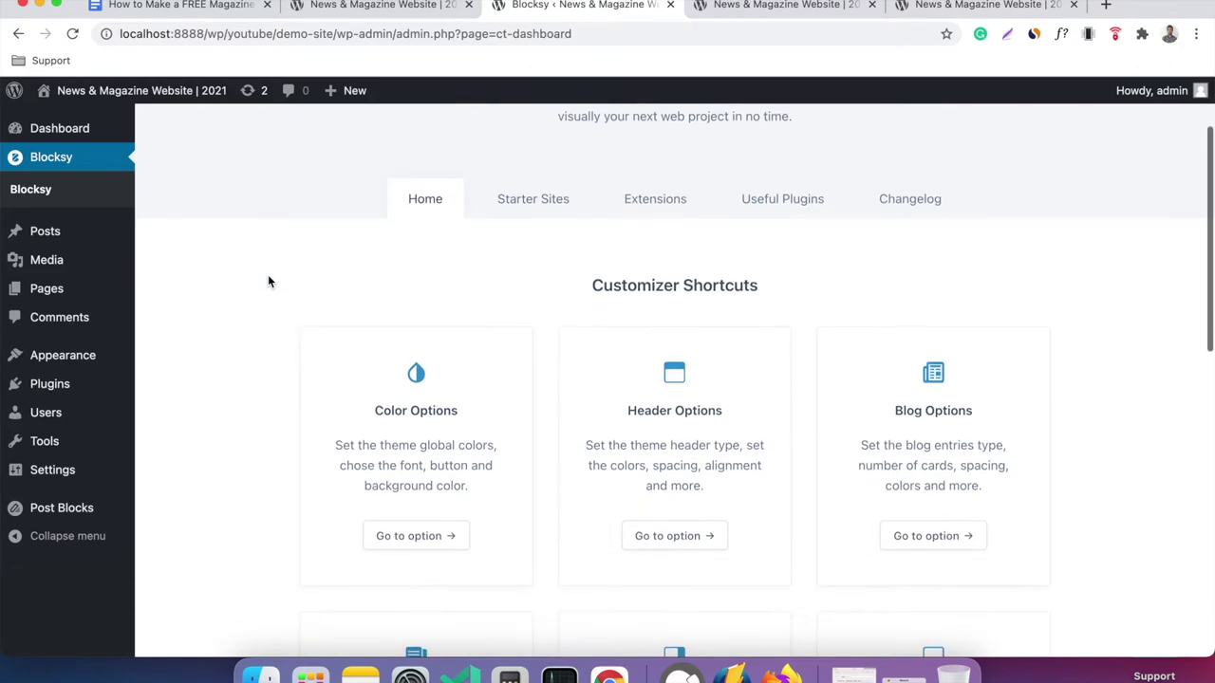
scroll(269, 281, down, 4)
scroll(269, 281, up, 8)
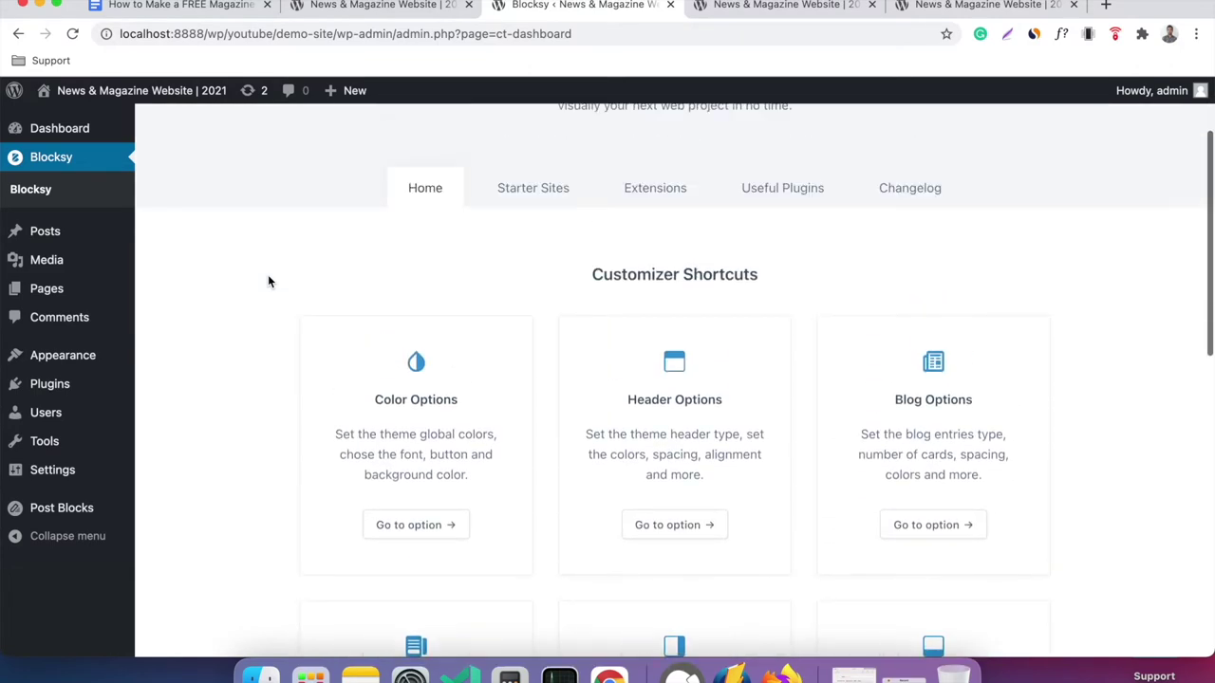
scroll(268, 281, down, 3)
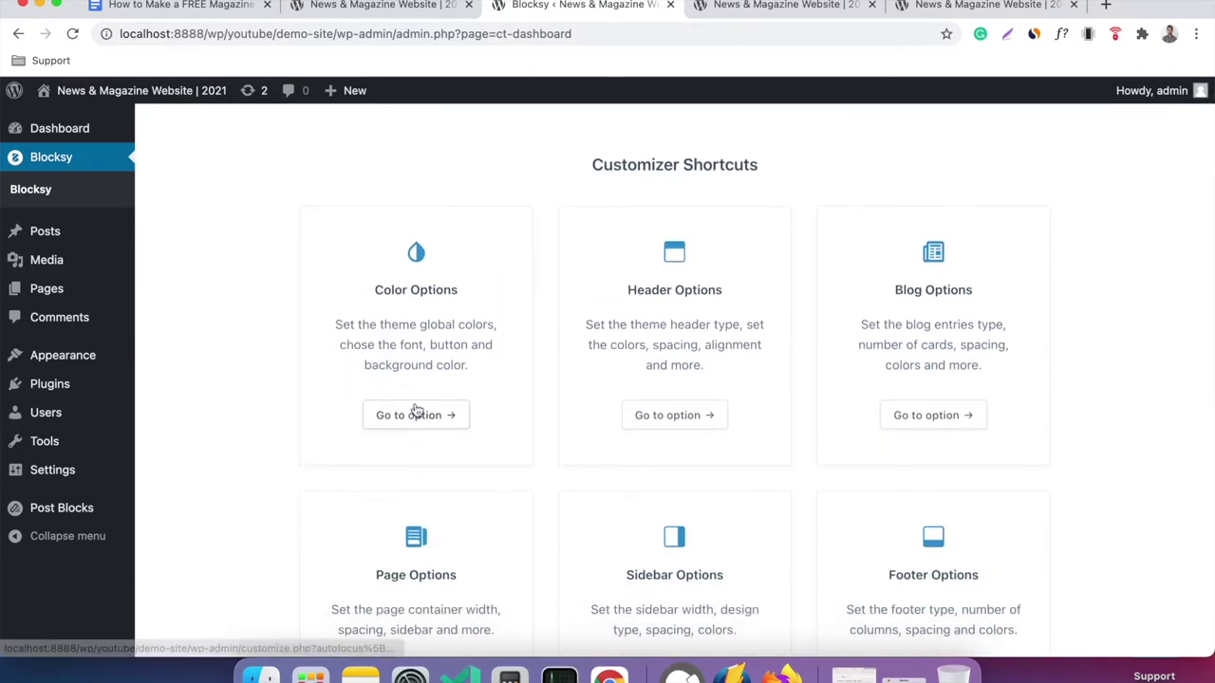
scroll(898, 406, down, 6)
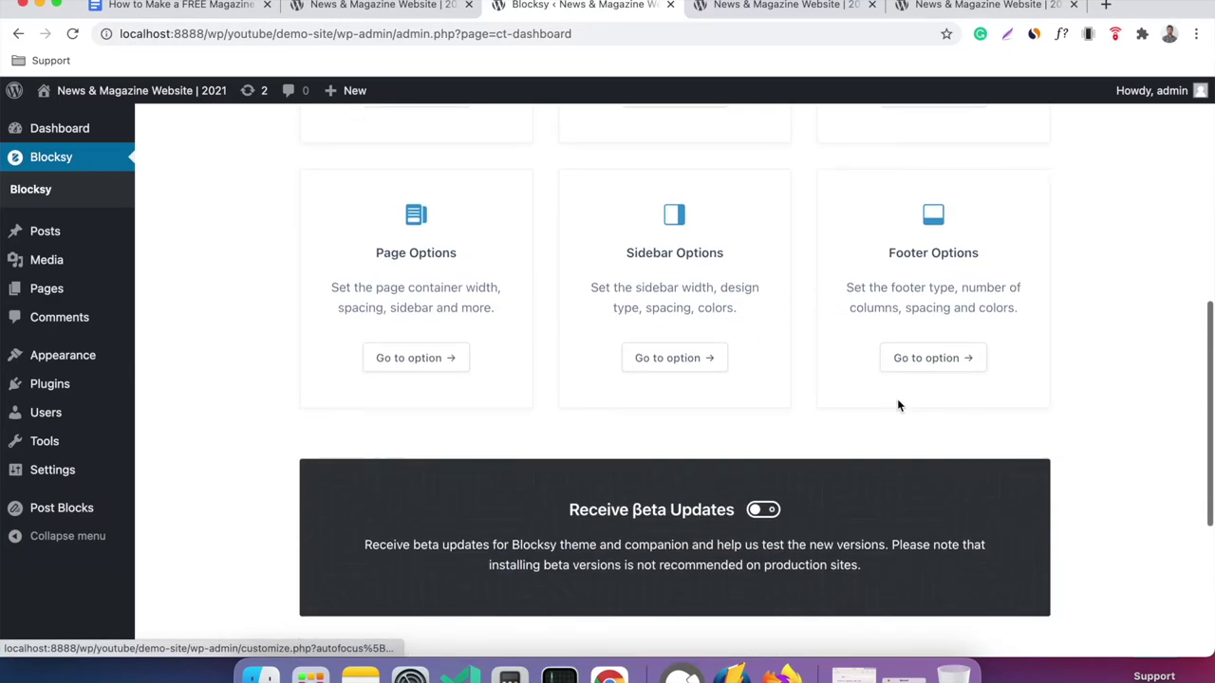
scroll(899, 406, up, 8)
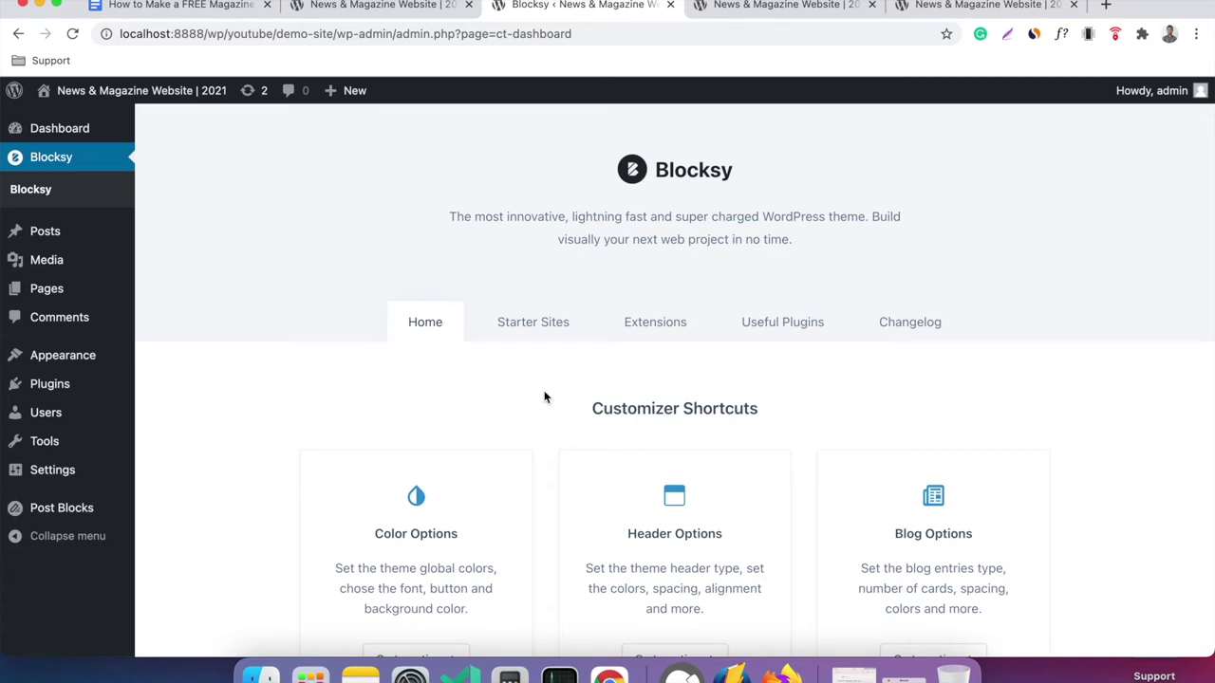
click(542, 330)
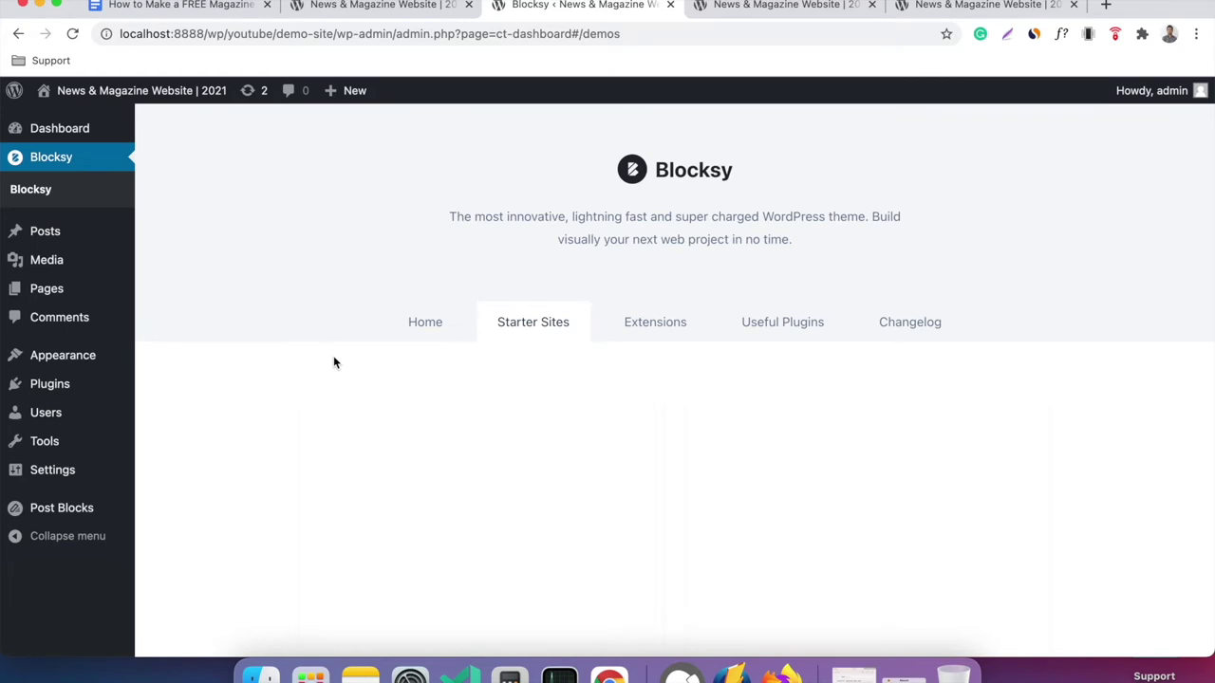
scroll(284, 363, down, 3)
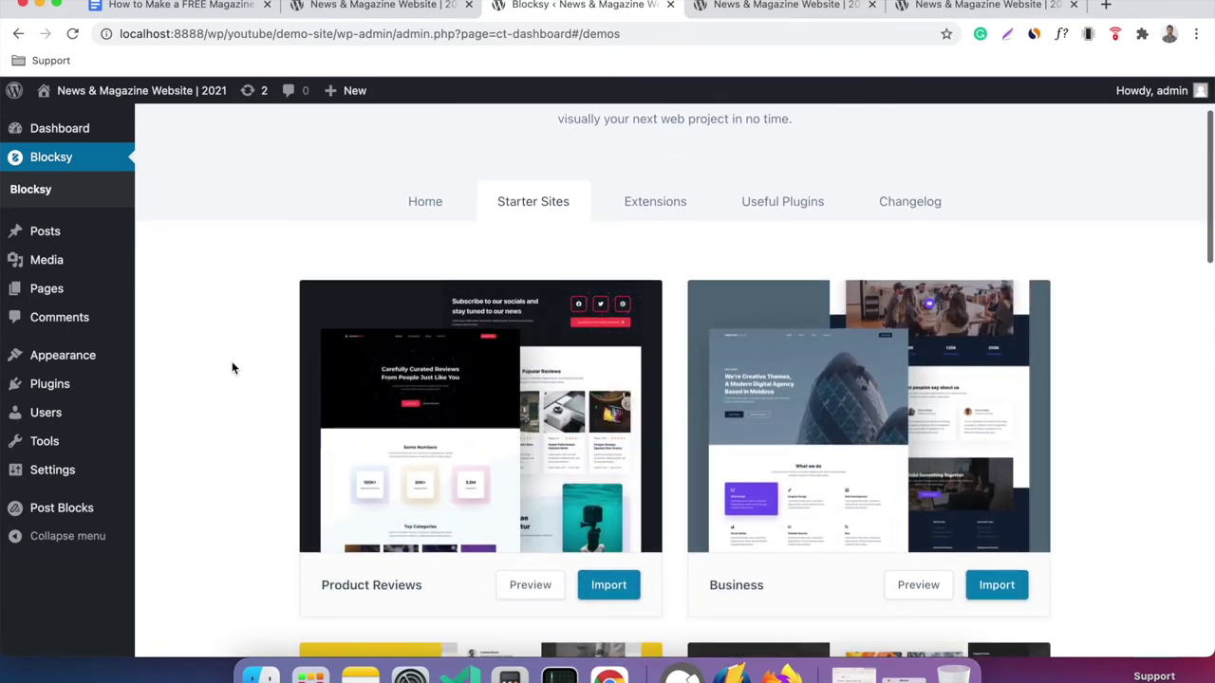
scroll(232, 368, down, 2)
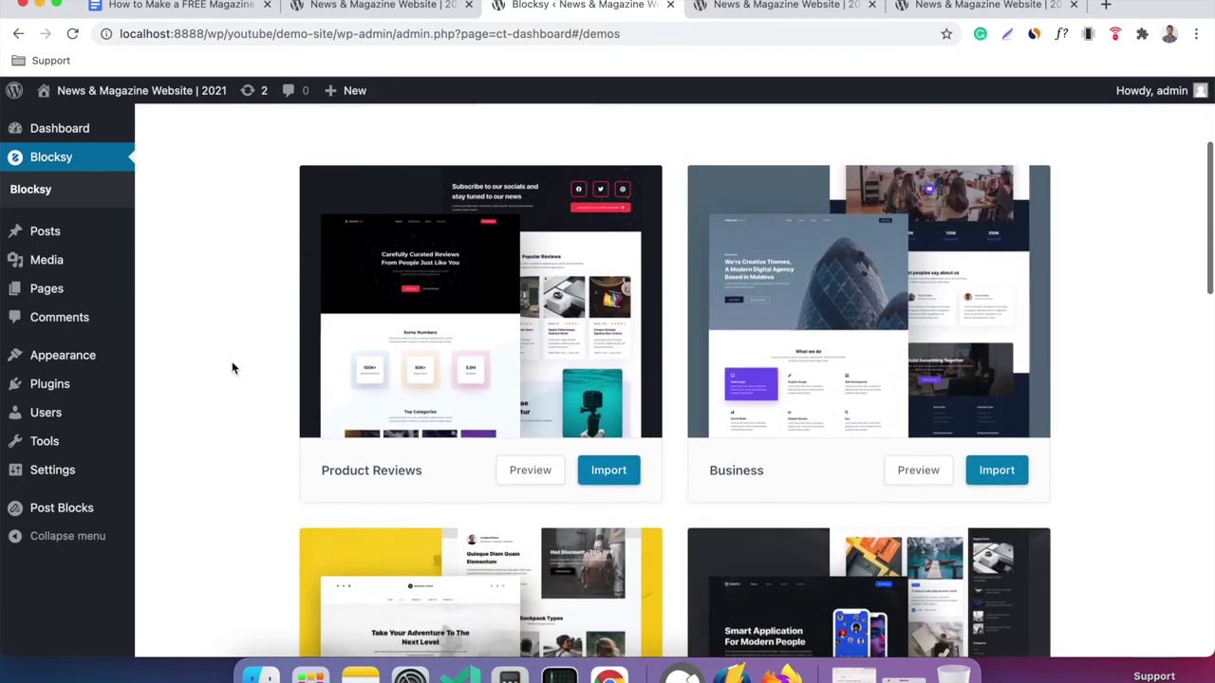
mouse_move(825, 310)
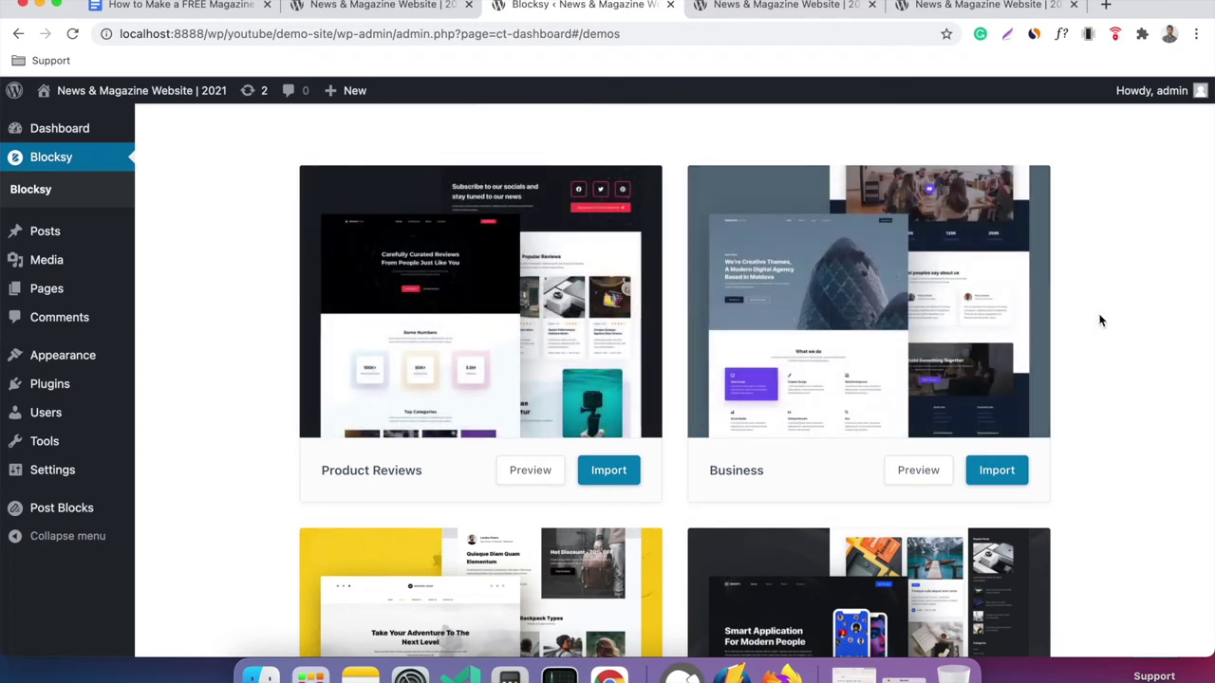
scroll(533, 491, down, 5)
scroll(664, 507, down, 5)
scroll(550, 532, down, 6)
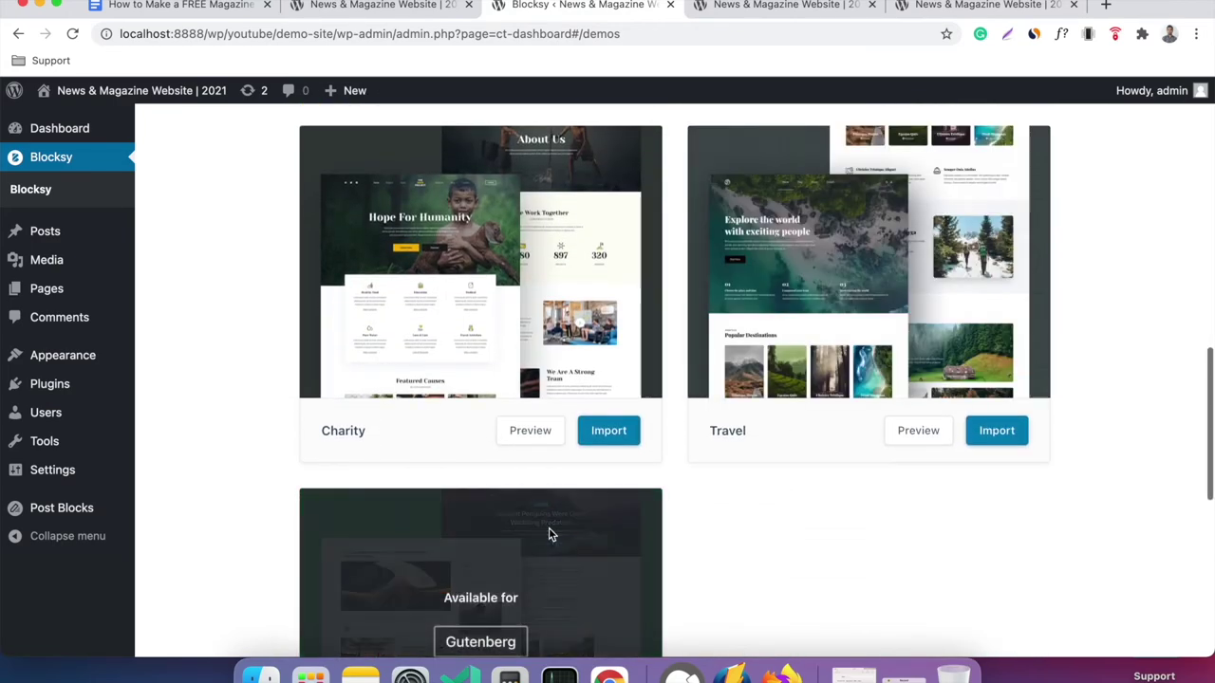
scroll(792, 470, up, 12)
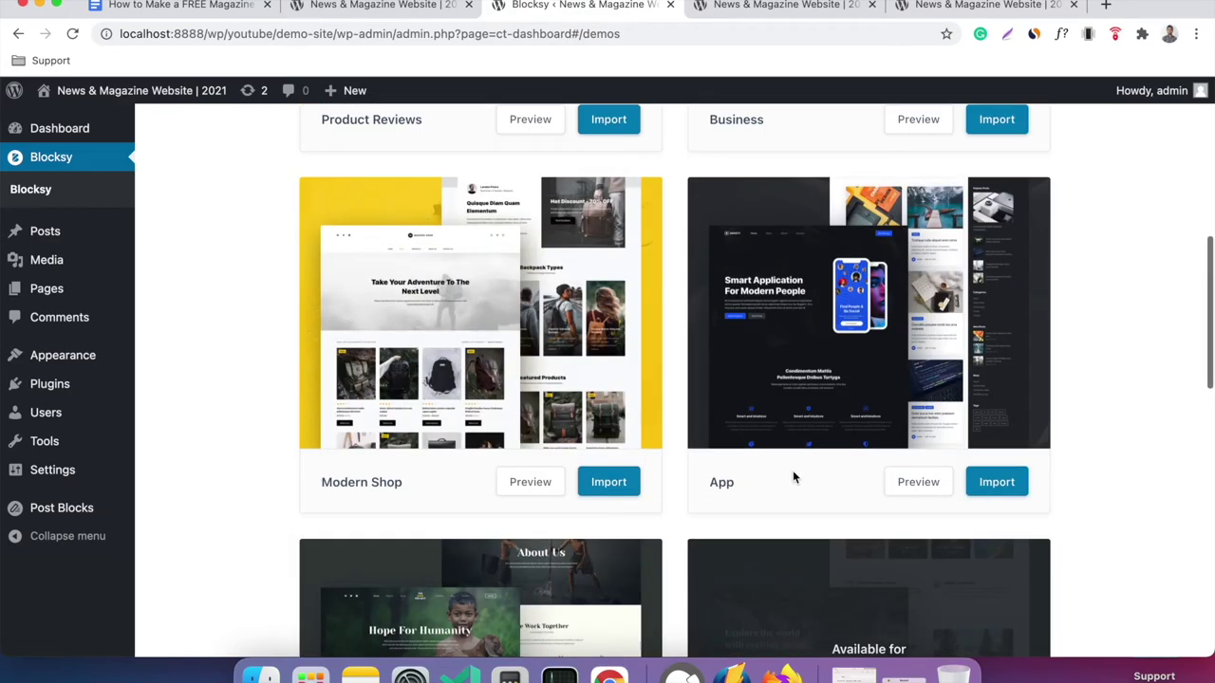
scroll(622, 281, up, 5)
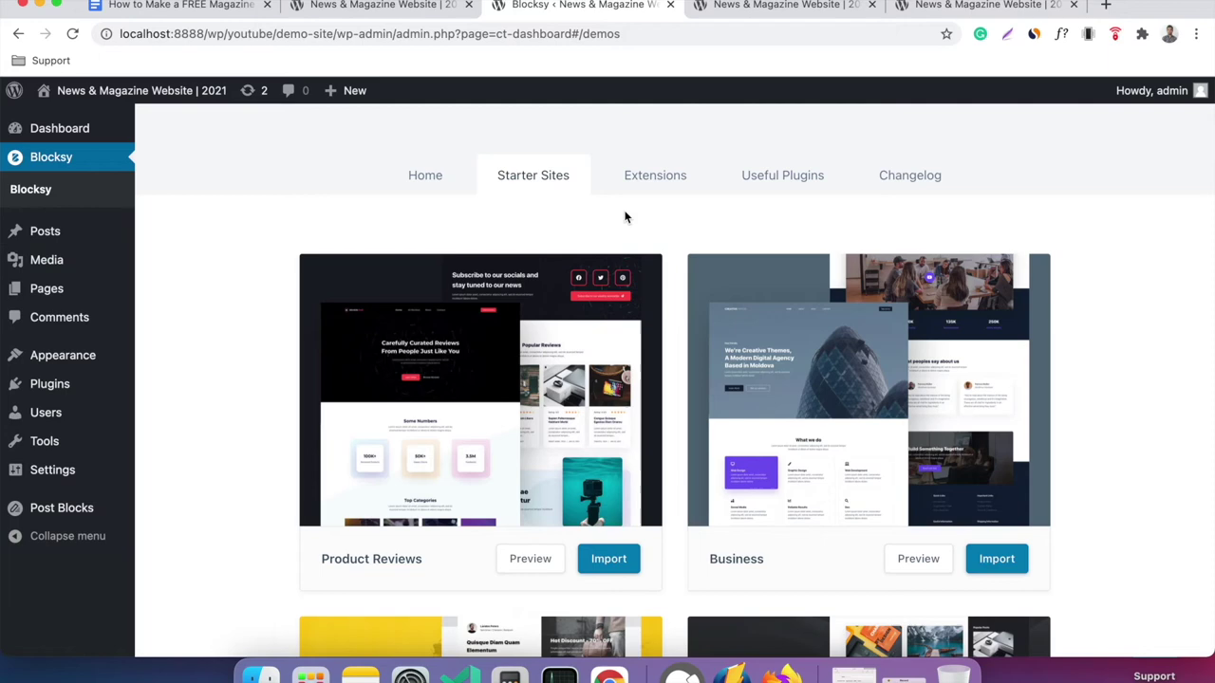
click(426, 179)
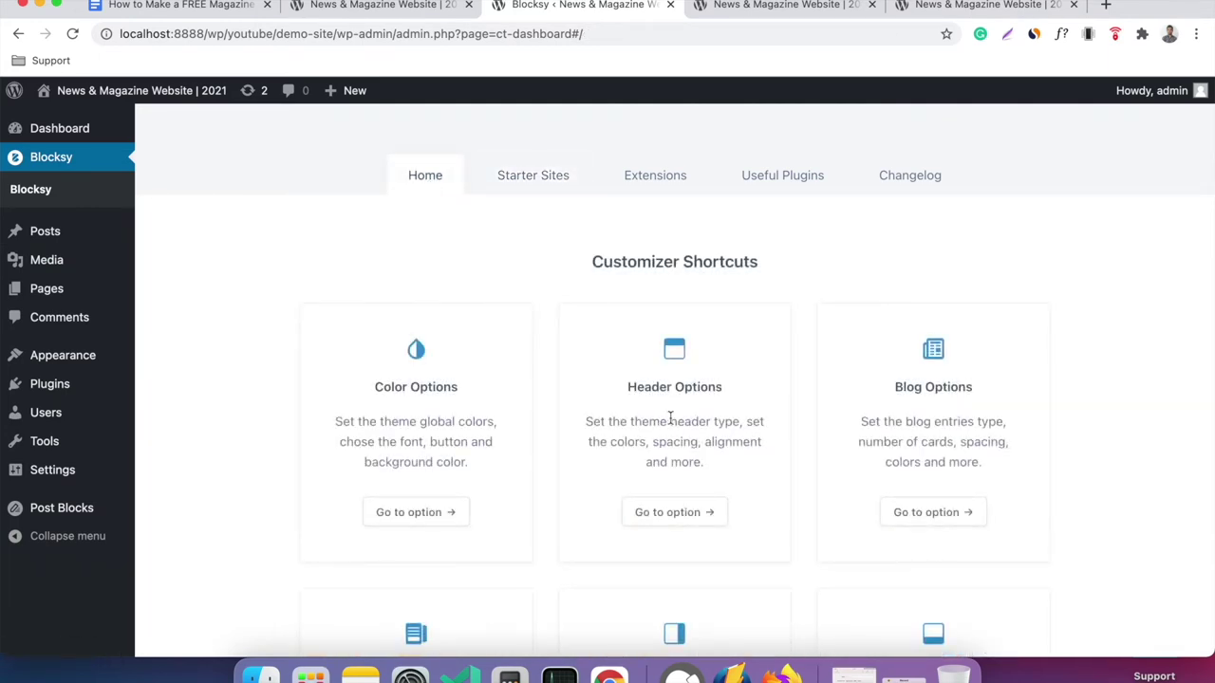
Open Header Options from the Blocksy dashboard in the Customizer.
scroll(734, 418, down, 2)
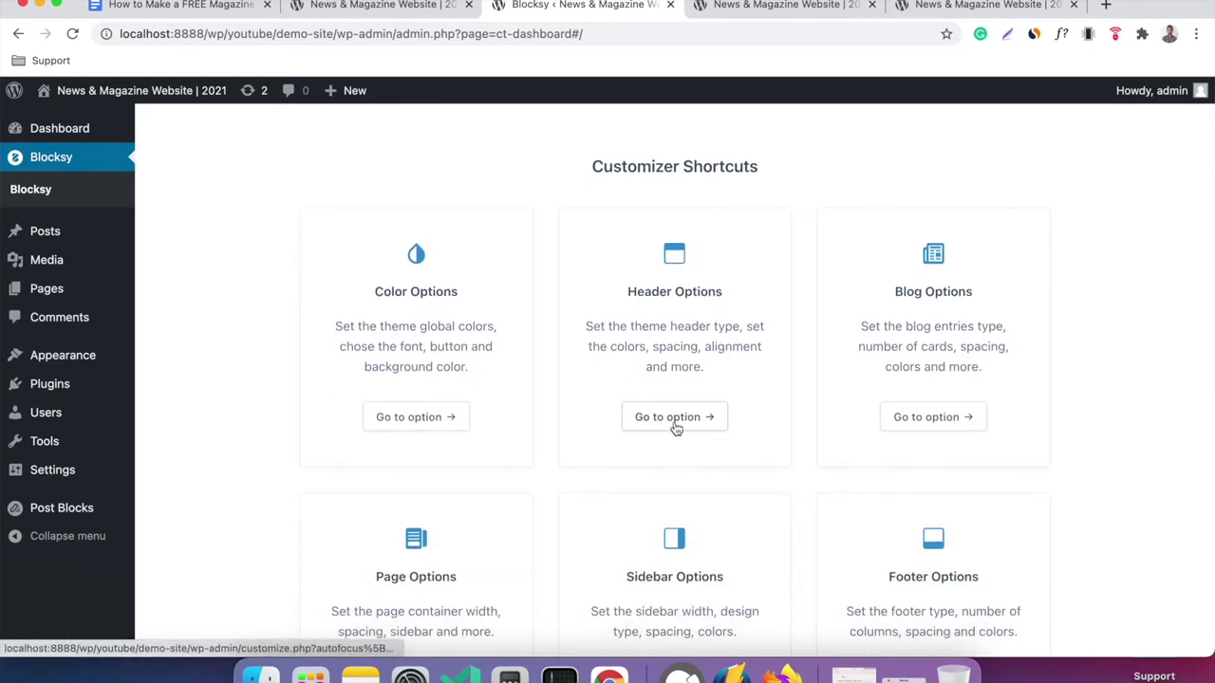
click(674, 427)
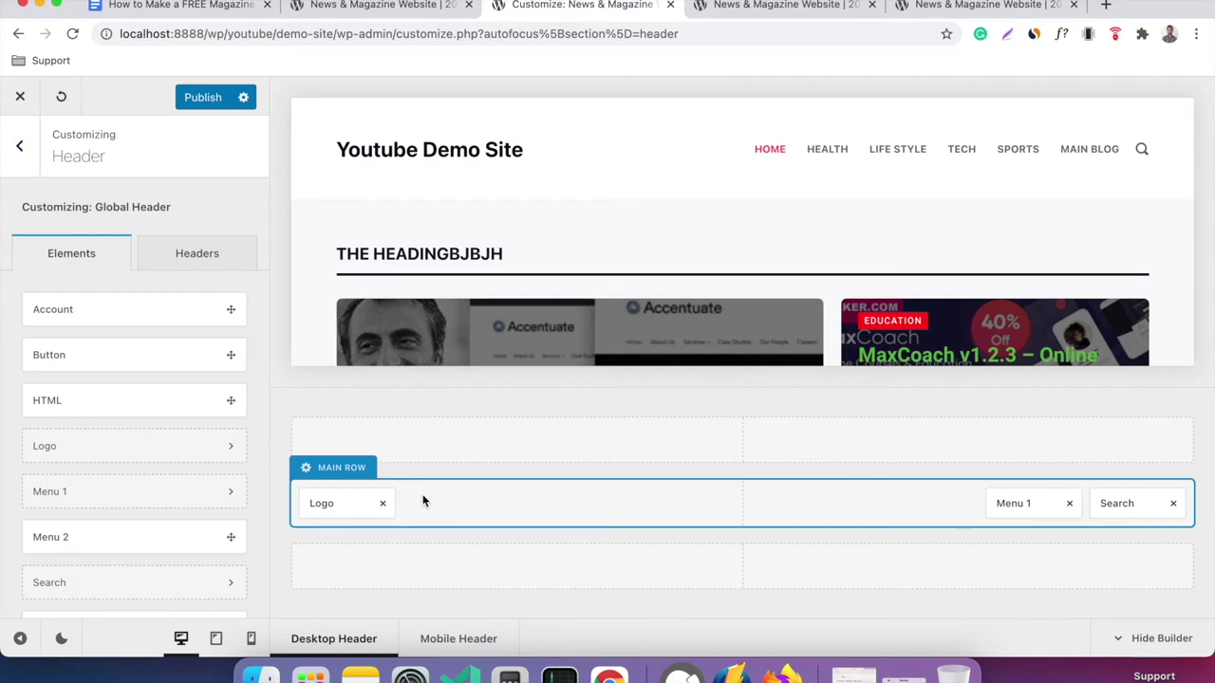
Set logo.png from the Media Library as the header logo and turn off Site Title.
click(334, 503)
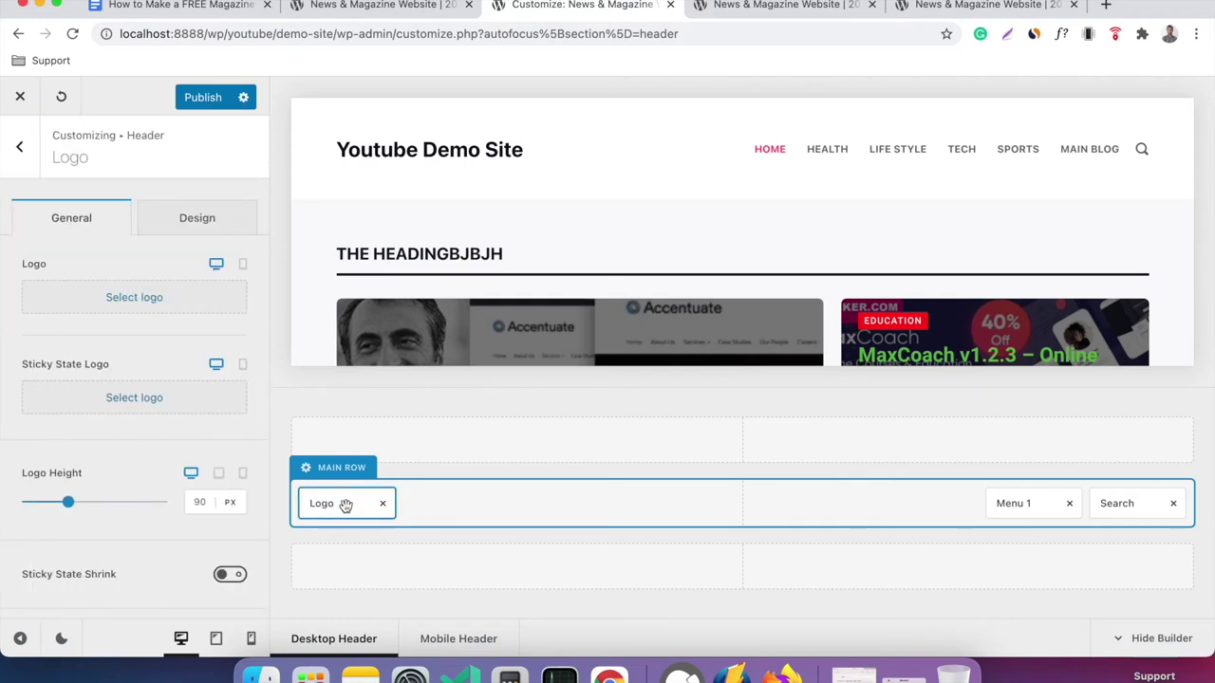
click(134, 297)
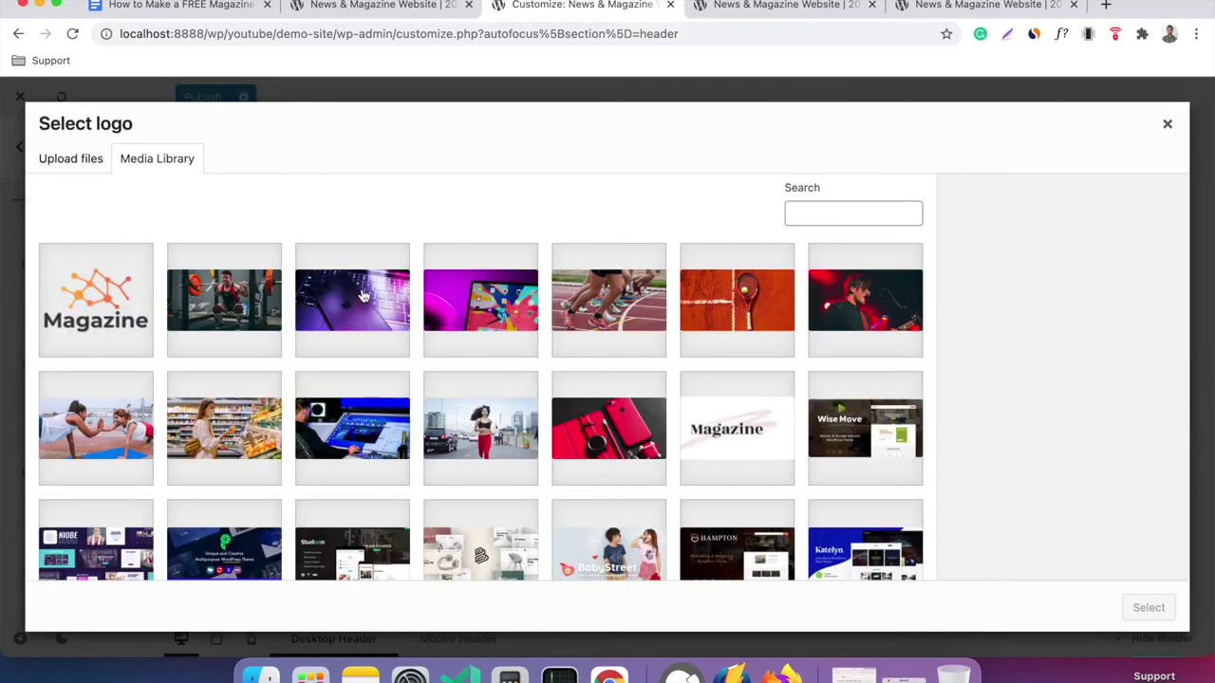
click(98, 315)
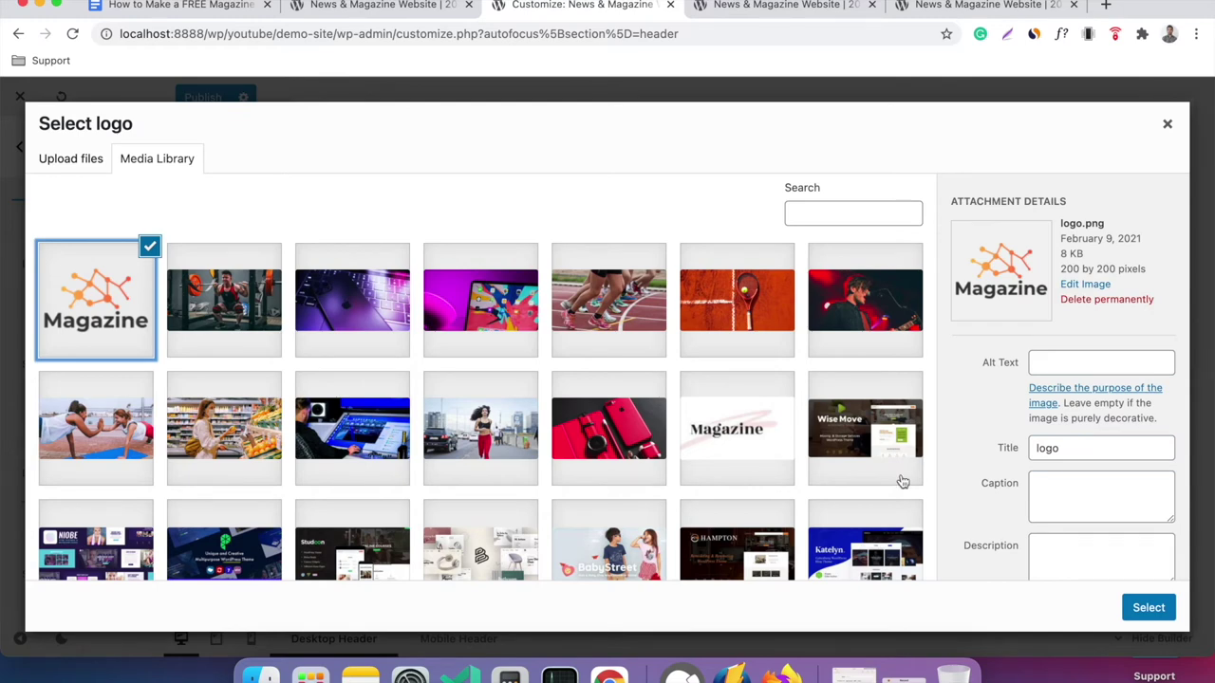
click(1147, 608)
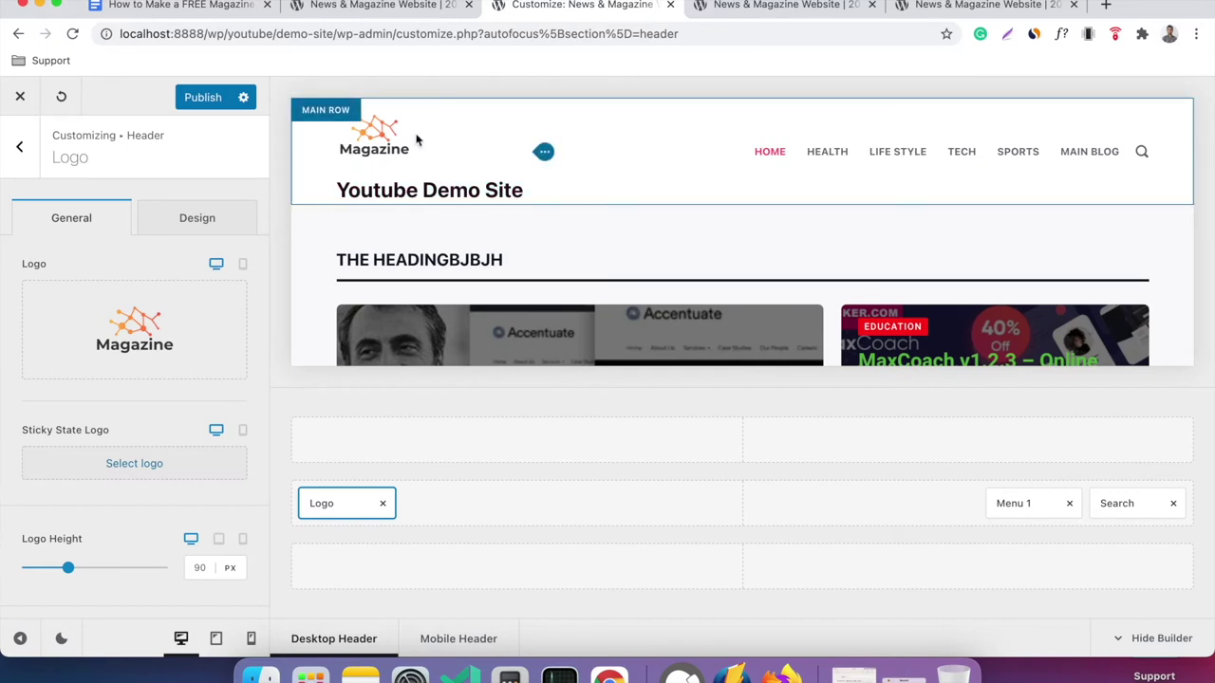
scroll(163, 349, down, 5)
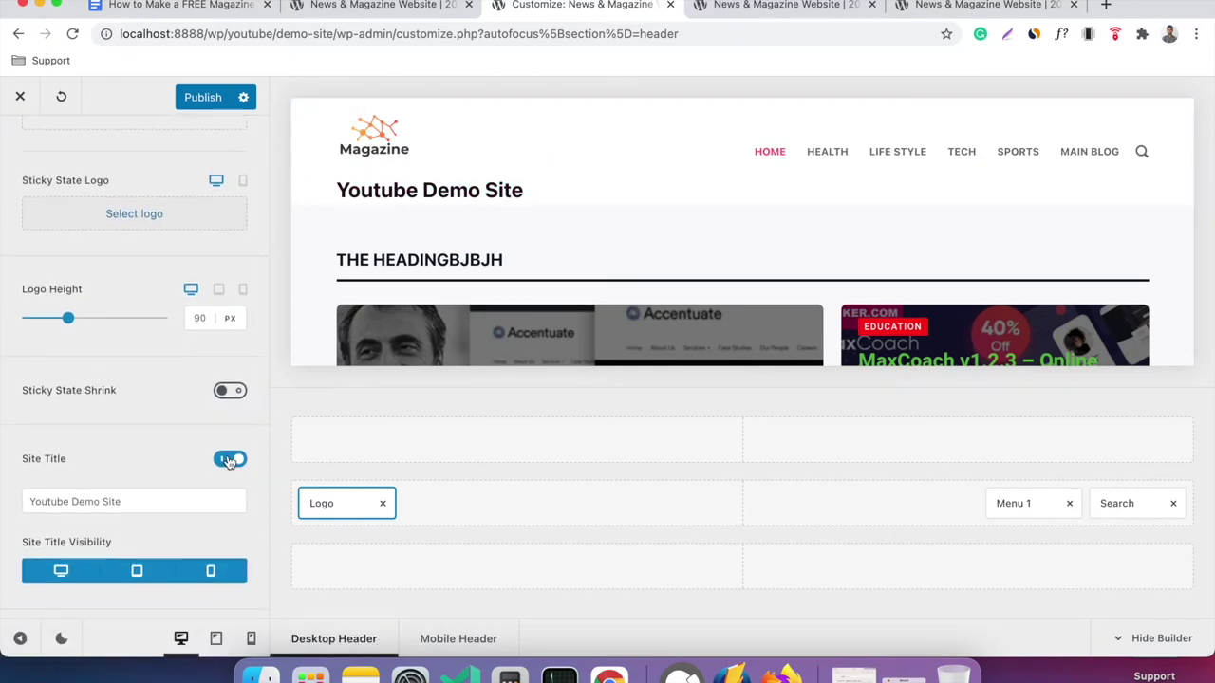
click(228, 460)
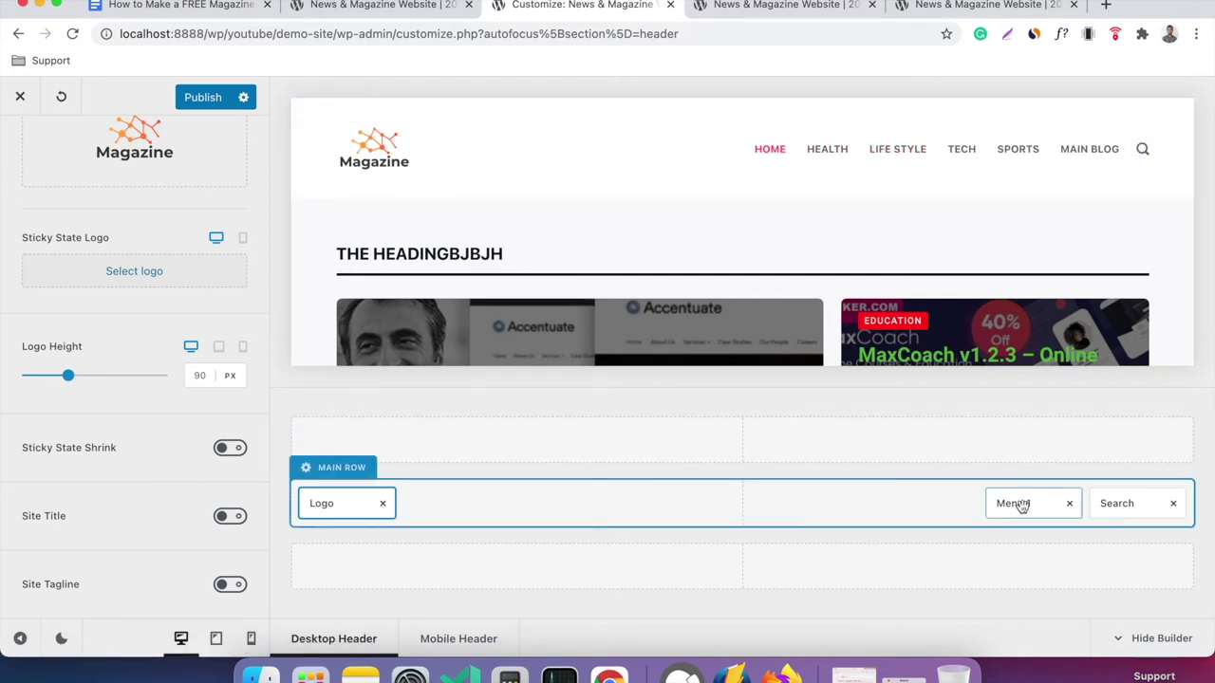
Move Menu 1 into the middle slot of the main row and compare with the live header.
drag(1031, 504, 748, 506)
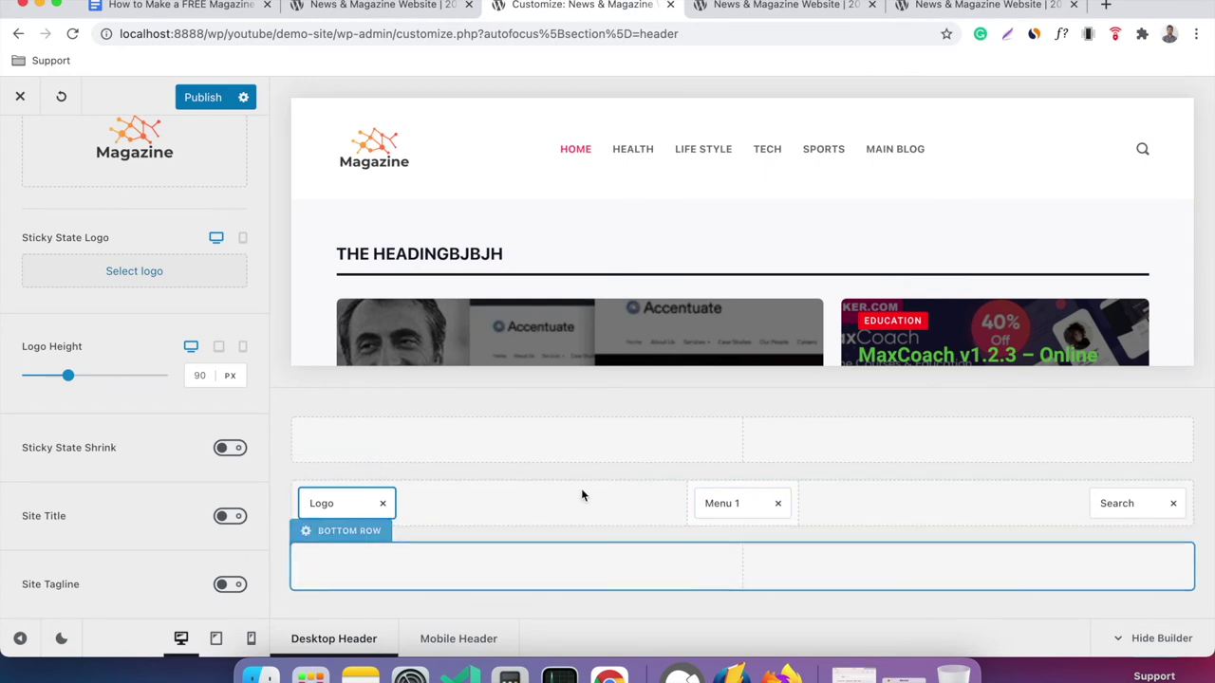
click(343, 415)
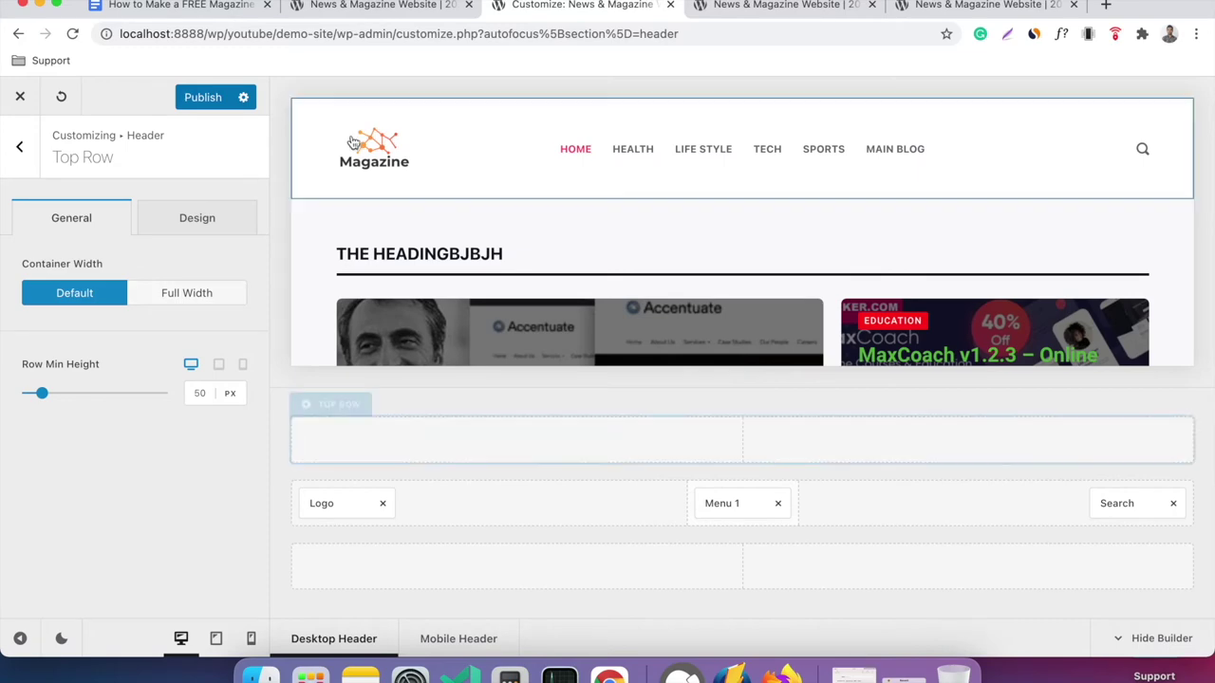
click(366, 7)
scroll(323, 199, up, 3)
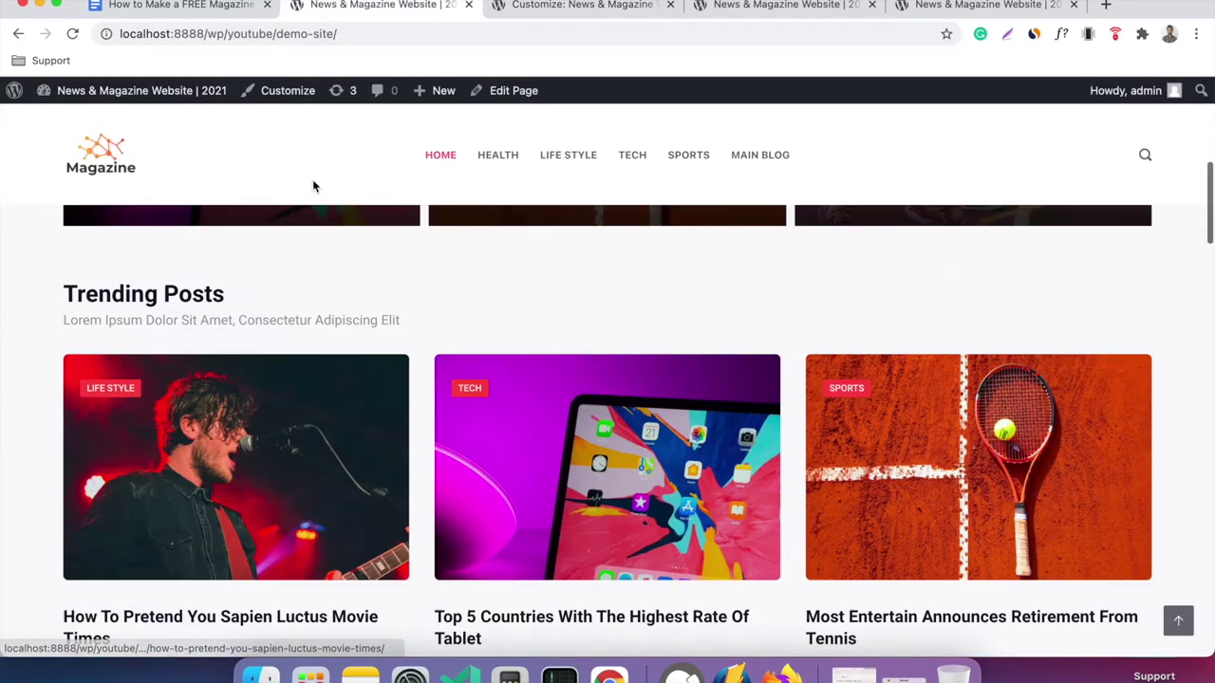
scroll(313, 186, up, 8)
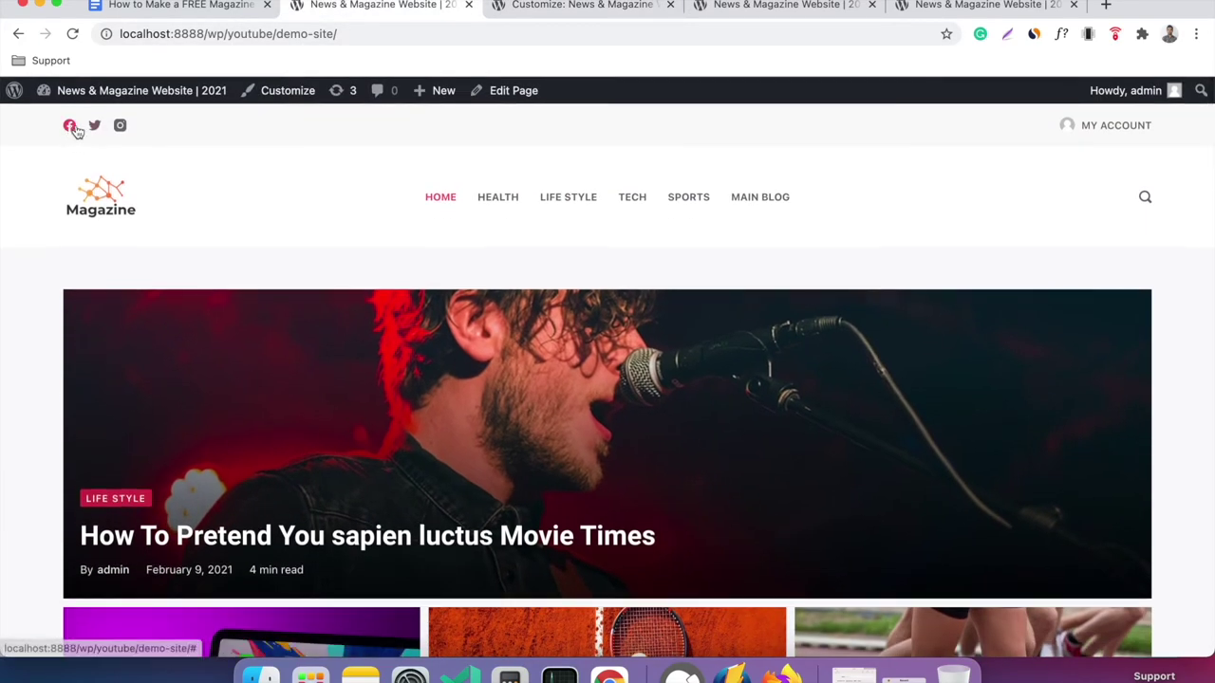
click(609, 7)
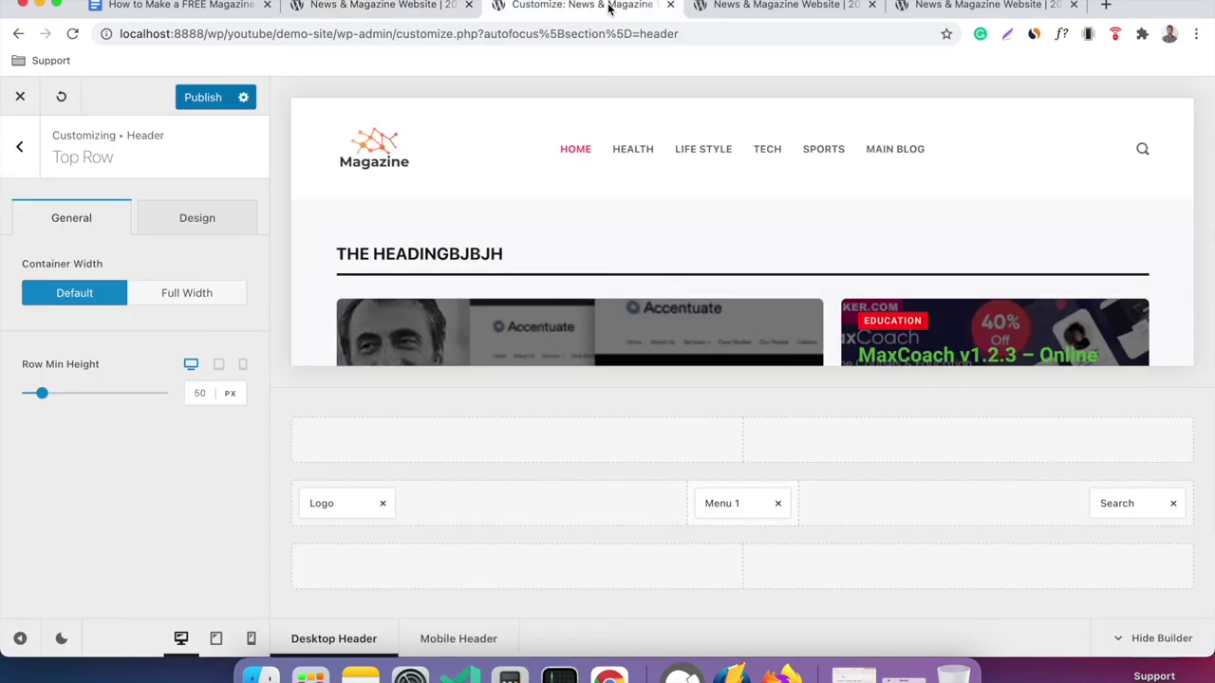
Review the Top Row's general and design options, then return to the header elements list.
click(20, 147)
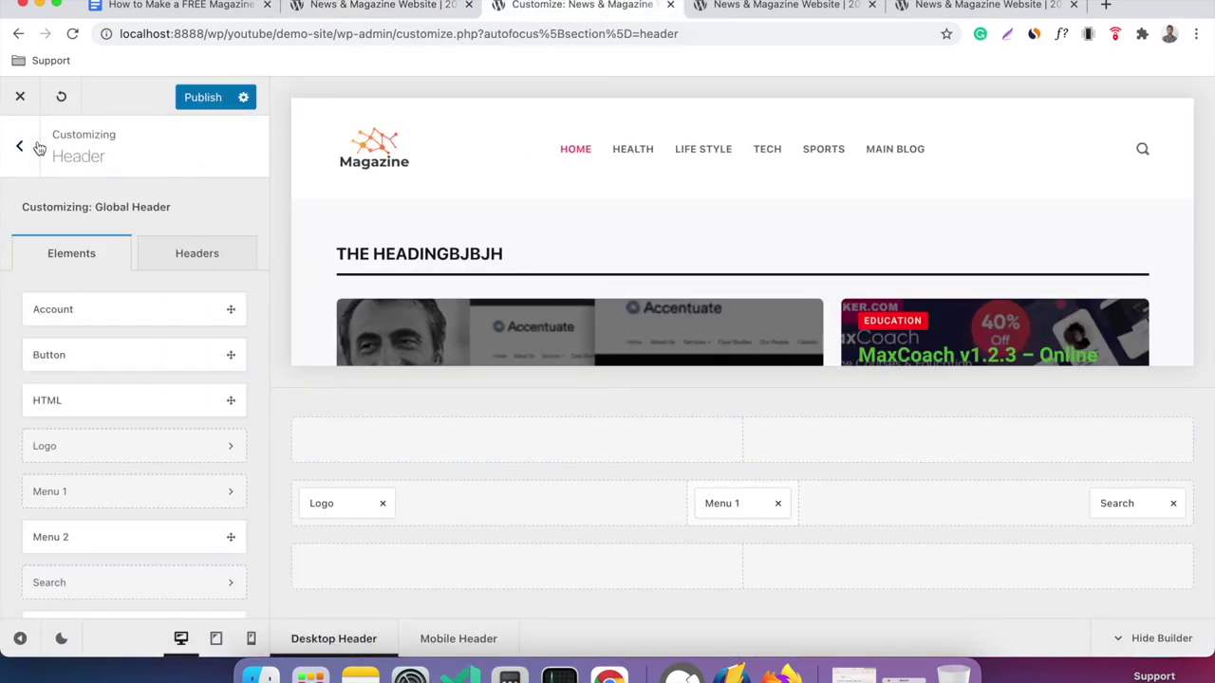
click(348, 409)
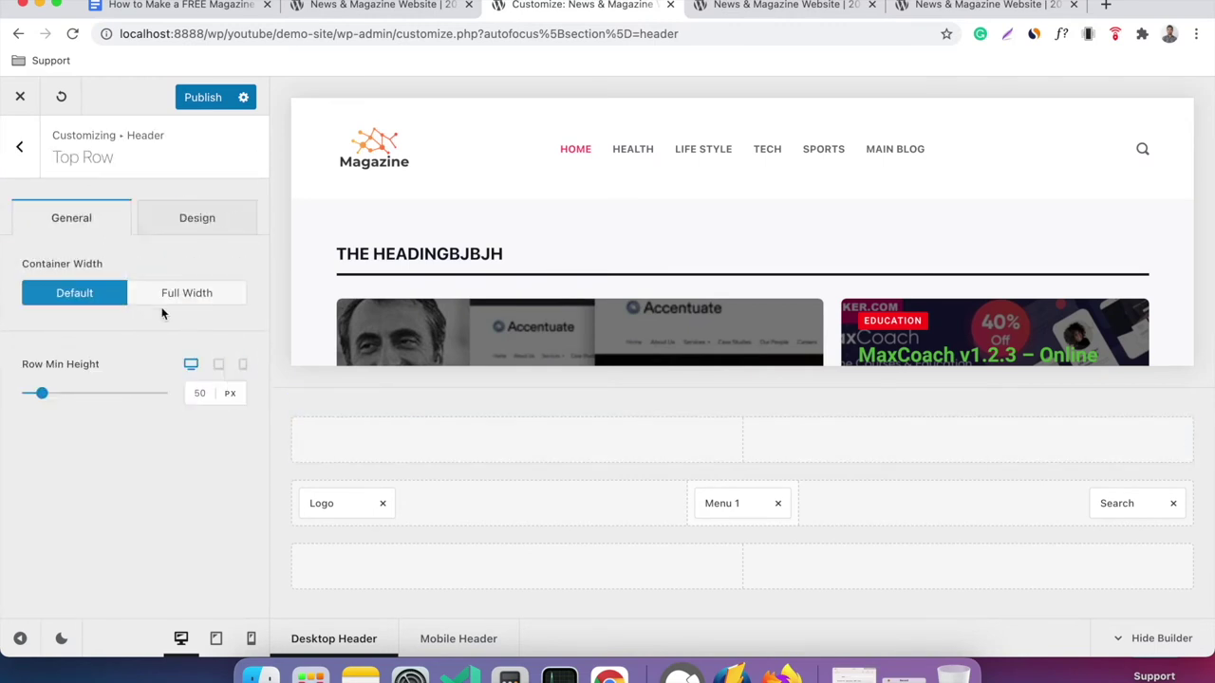
click(219, 222)
click(99, 226)
click(20, 147)
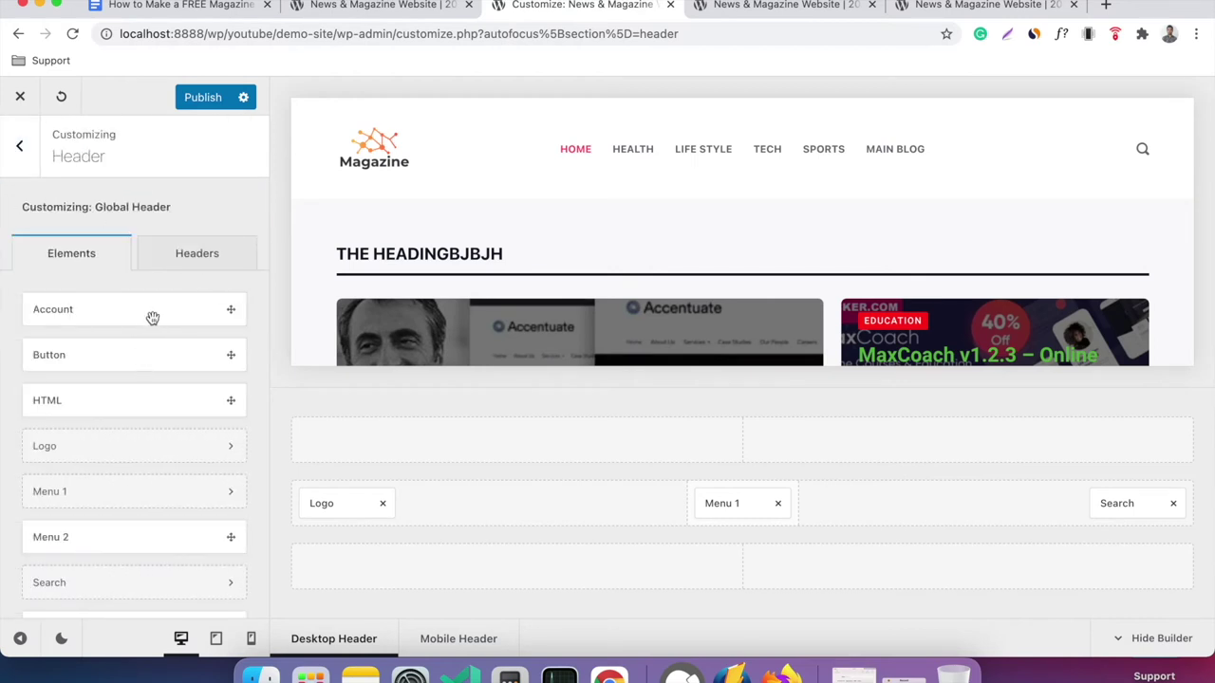
Place Socials at the left of the top row and review its networks and design options.
scroll(154, 318, down, 2)
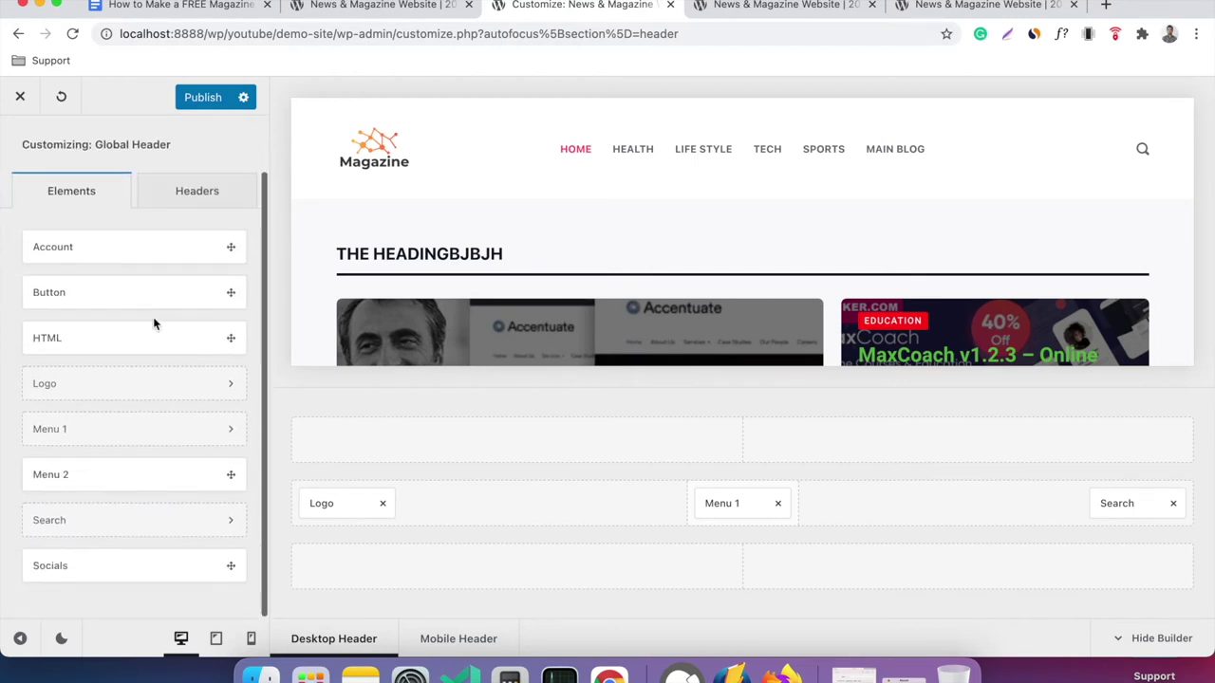
click(105, 564)
drag(106, 565, 406, 441)
click(336, 438)
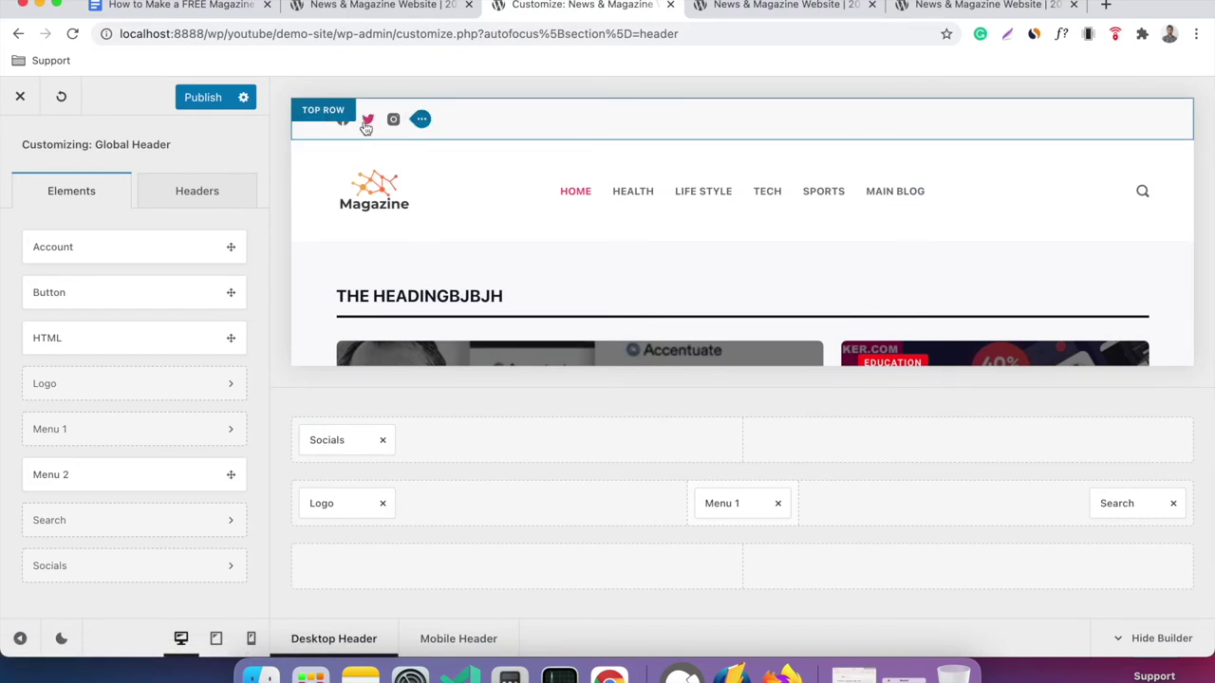
click(342, 444)
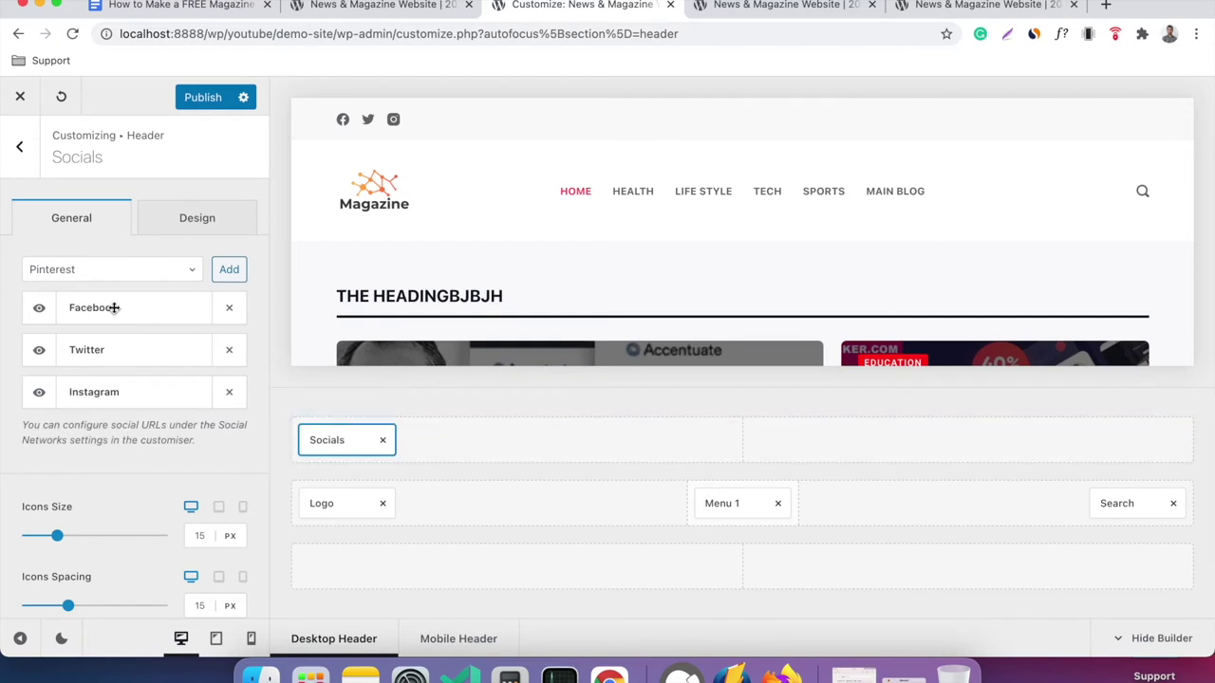
click(142, 270)
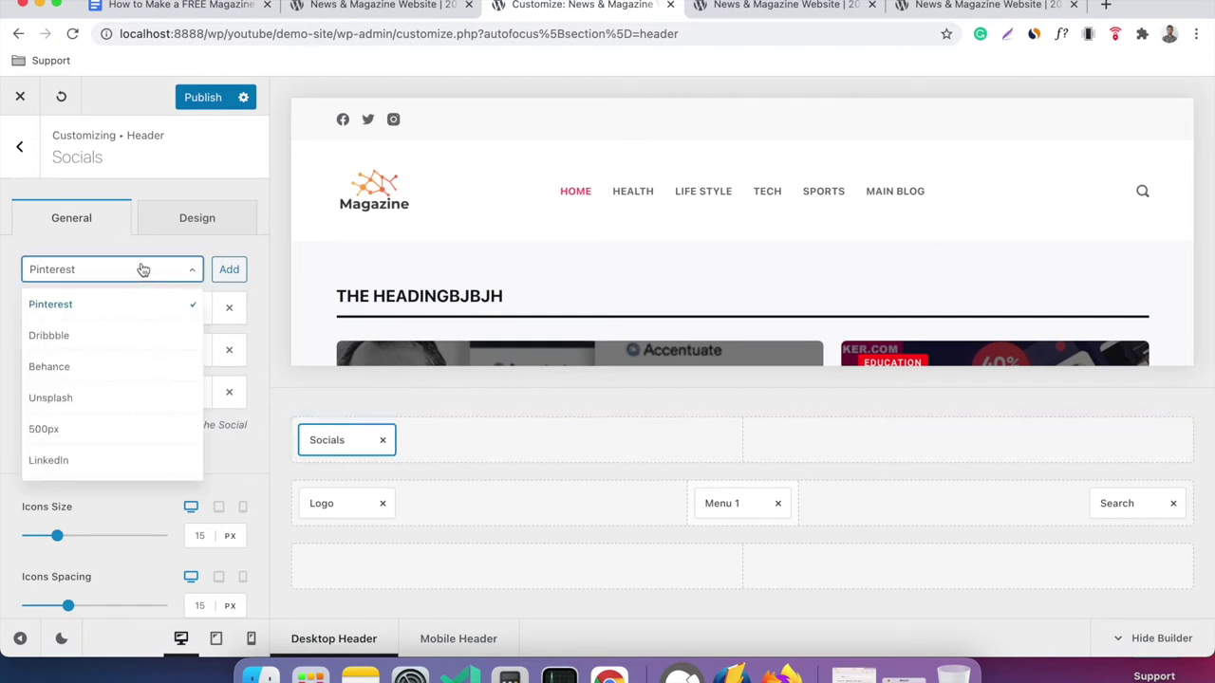
click(142, 269)
scroll(142, 269, down, 5)
scroll(142, 270, up, 5)
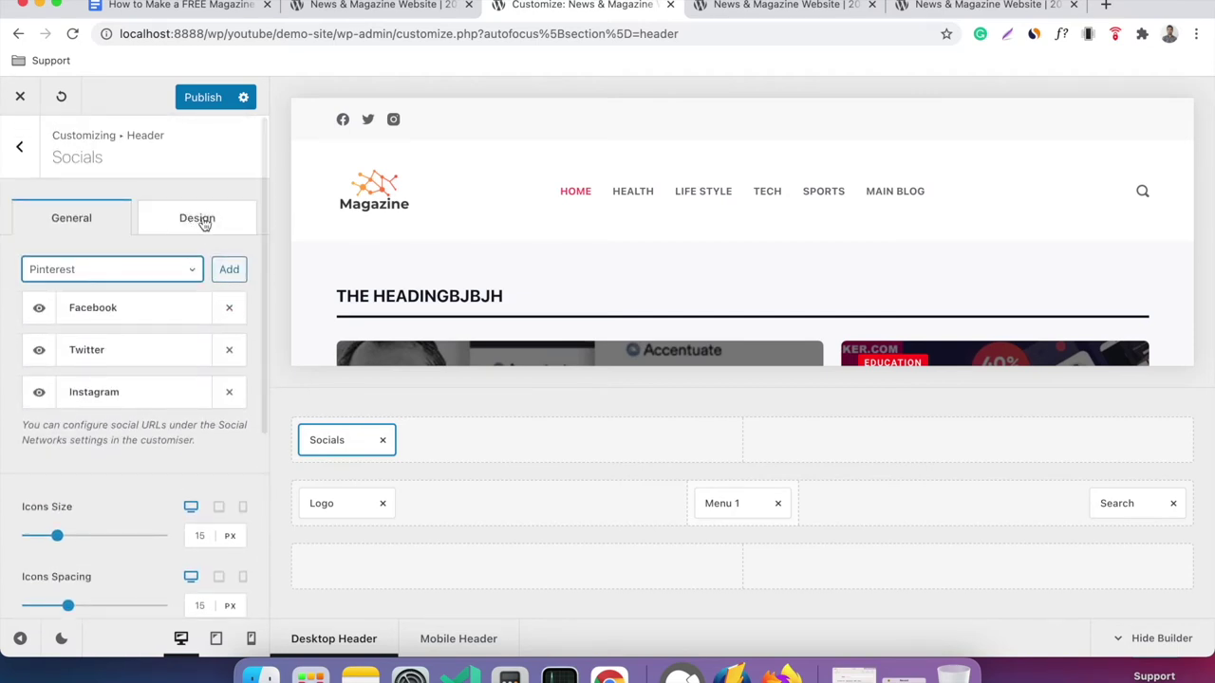
click(197, 217)
click(121, 220)
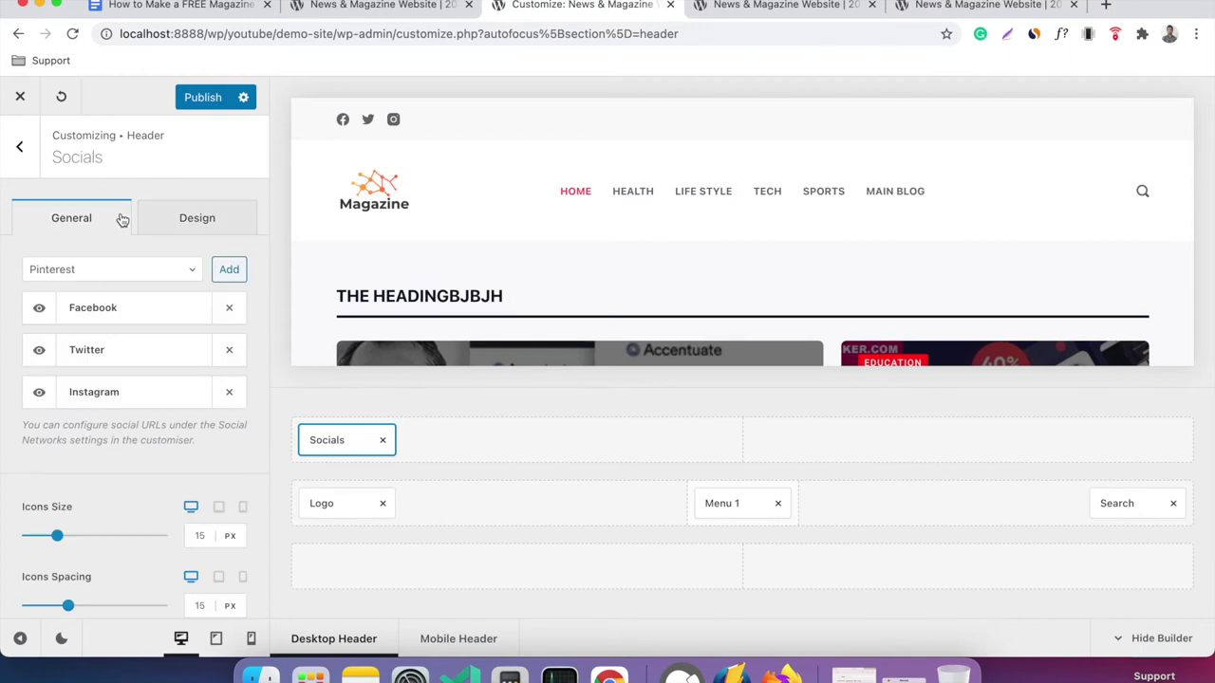
click(33, 167)
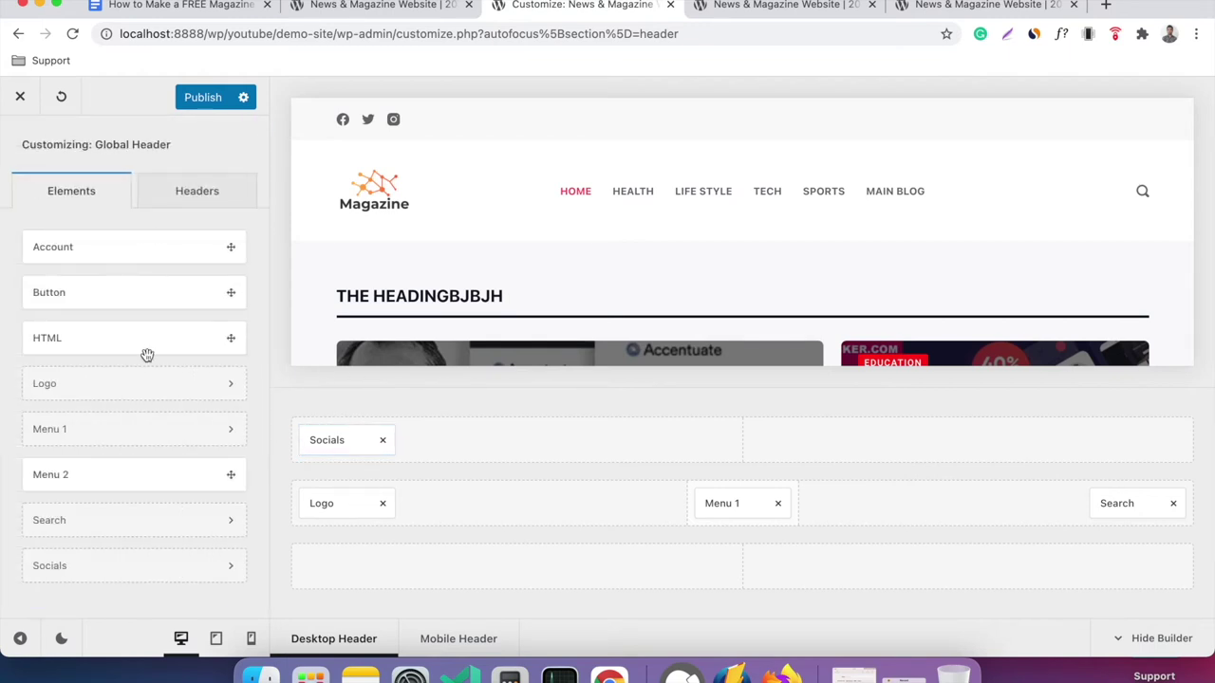
Put Account at the right of the top row and reload the live site to view the header.
drag(104, 247, 929, 457)
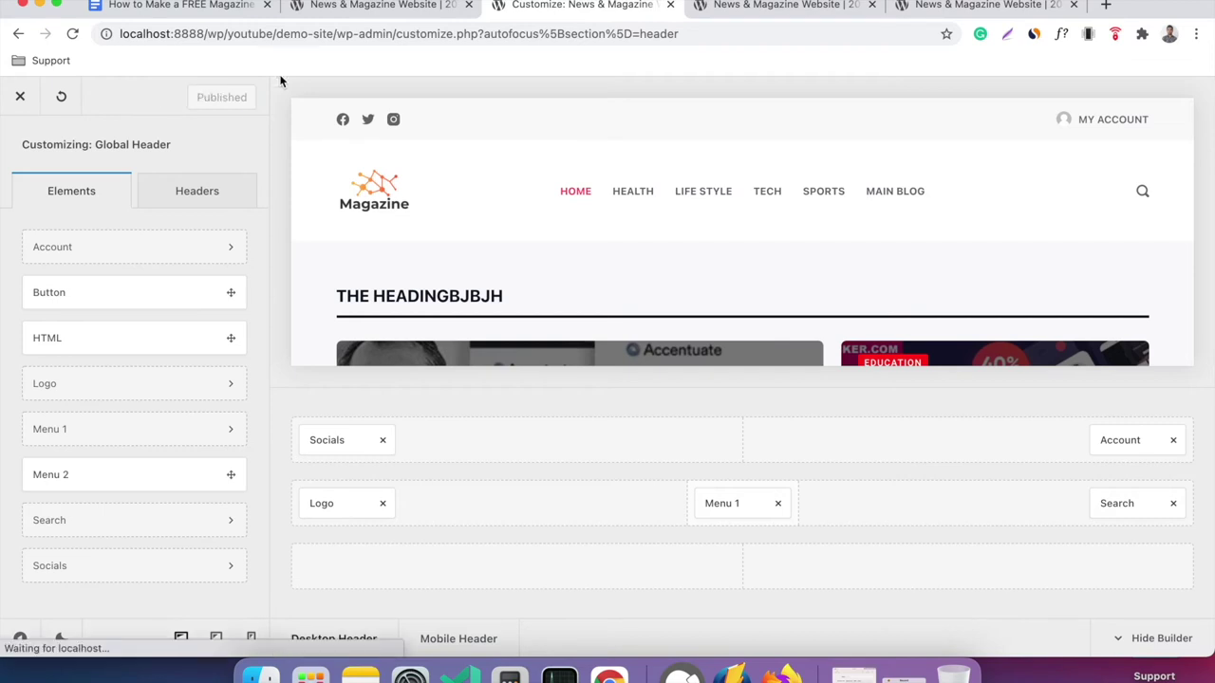
click(766, 16)
right_click(624, 140)
click(682, 181)
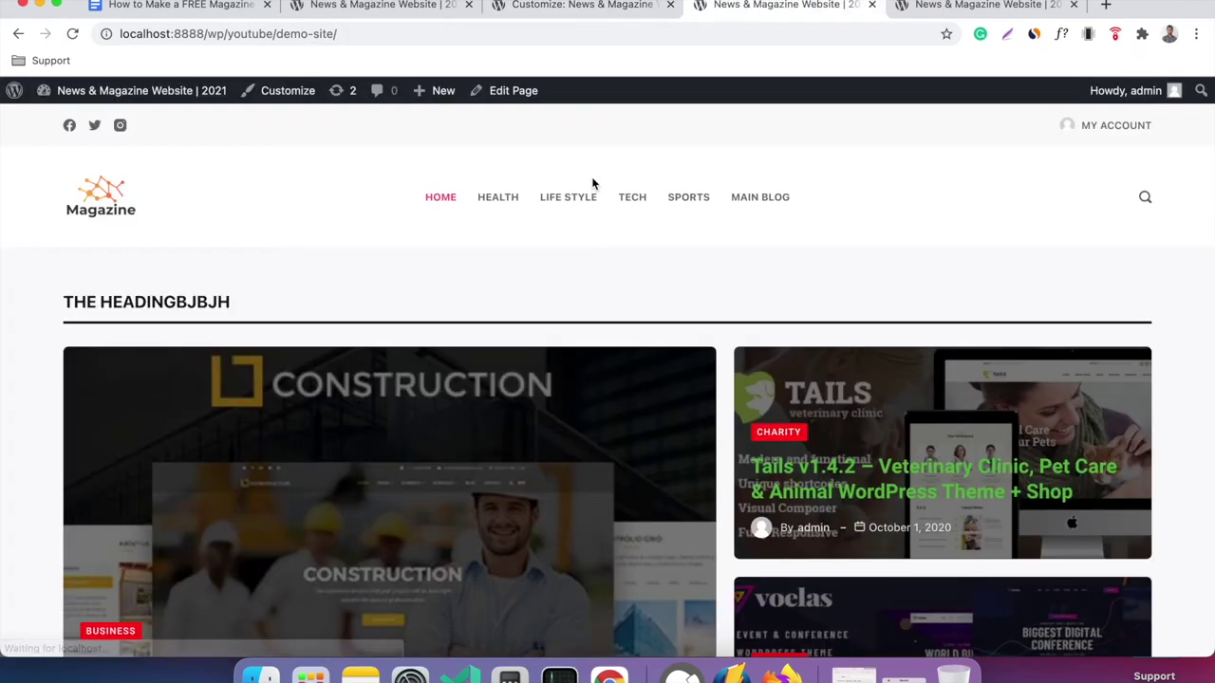
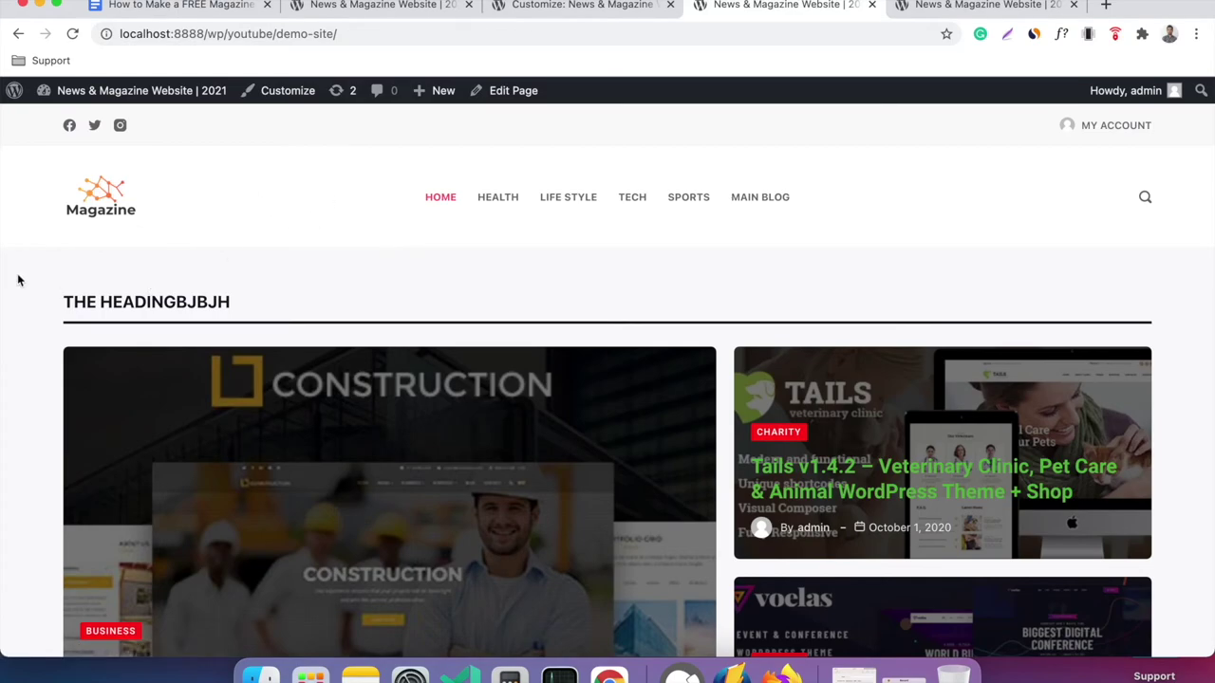
Review the footer's About, Gallery, Categories and Recent Posts widgets on both homepage tabs, then return to the Customizer.
scroll(17, 280, down, 20)
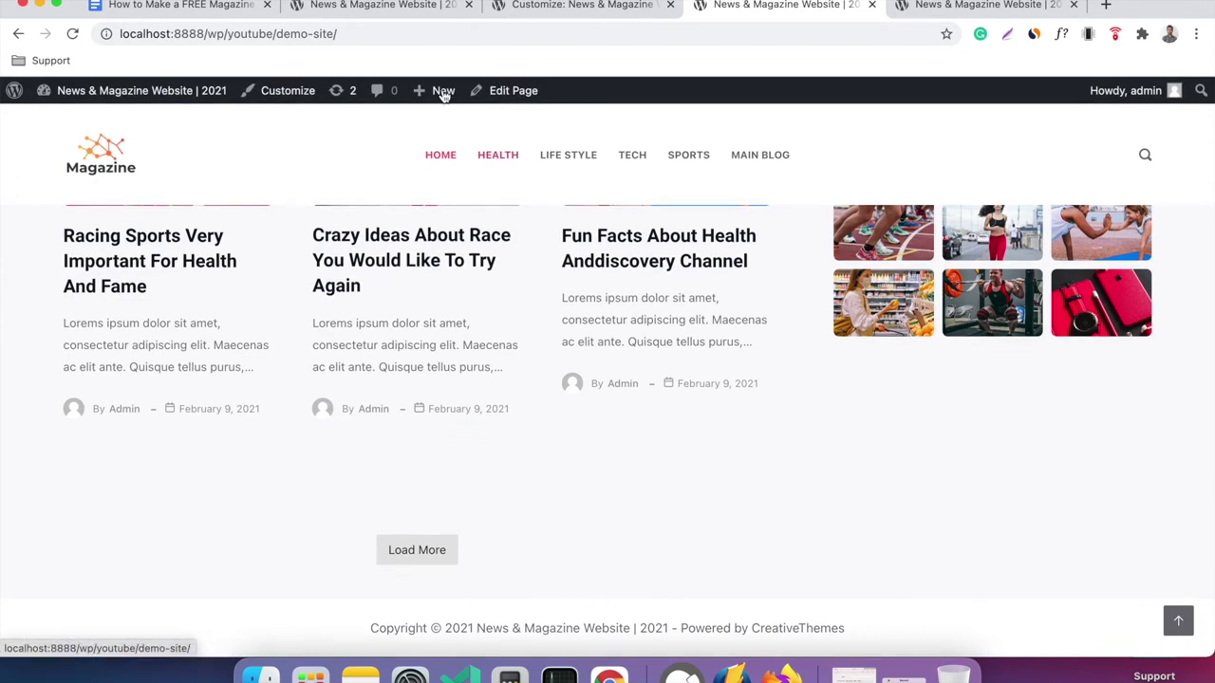
click(421, 9)
scroll(461, 238, down, 6)
scroll(461, 239, down, 15)
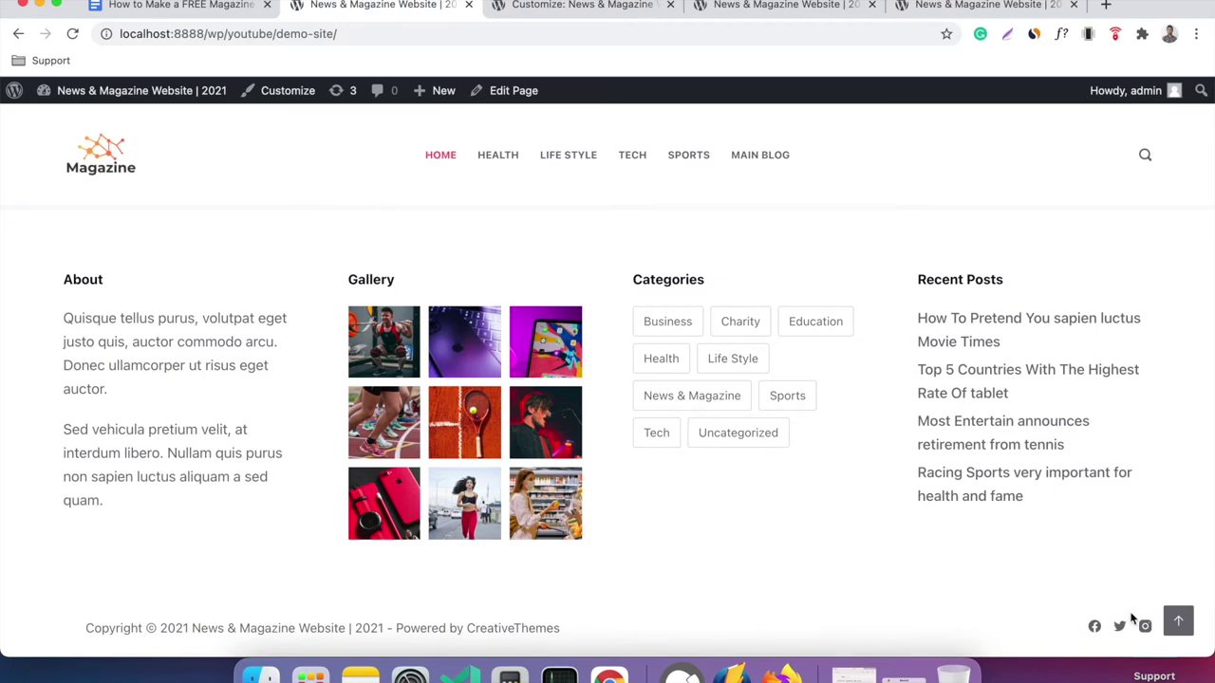
click(576, 8)
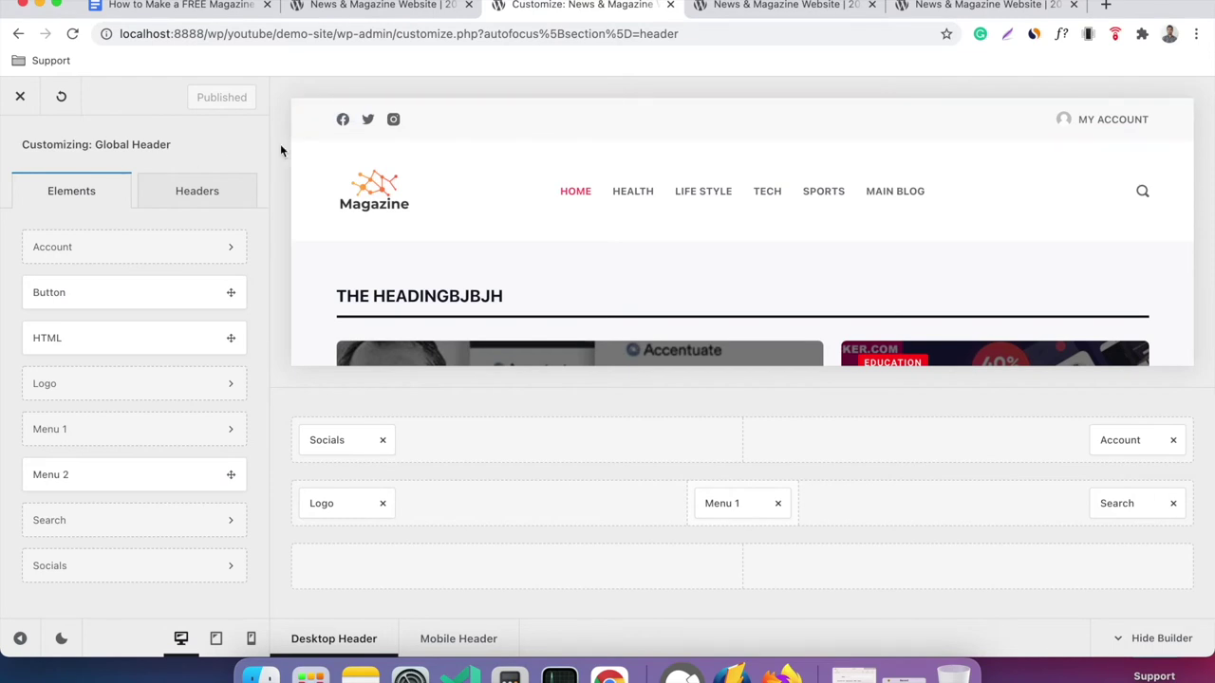
Go from the header settings to the Global Footer builder and drag Widget Area 1 into the middle row.
scroll(11, 163, up, 2)
click(17, 145)
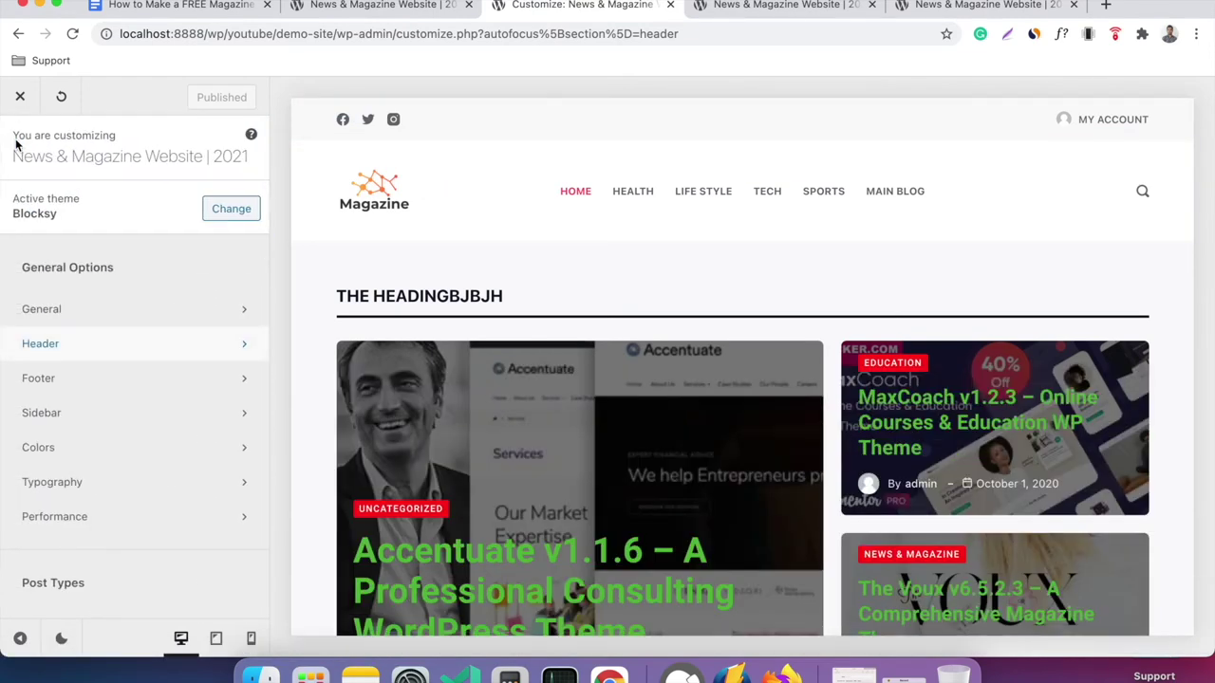
click(116, 377)
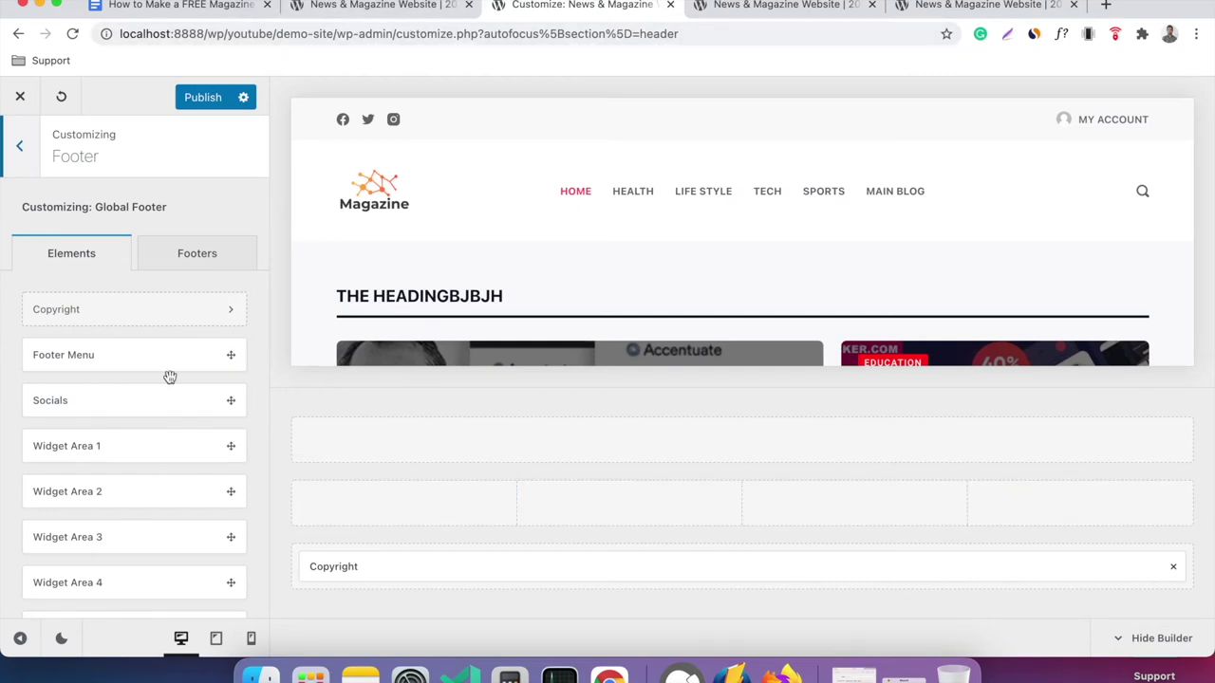
scroll(168, 351, down, 2)
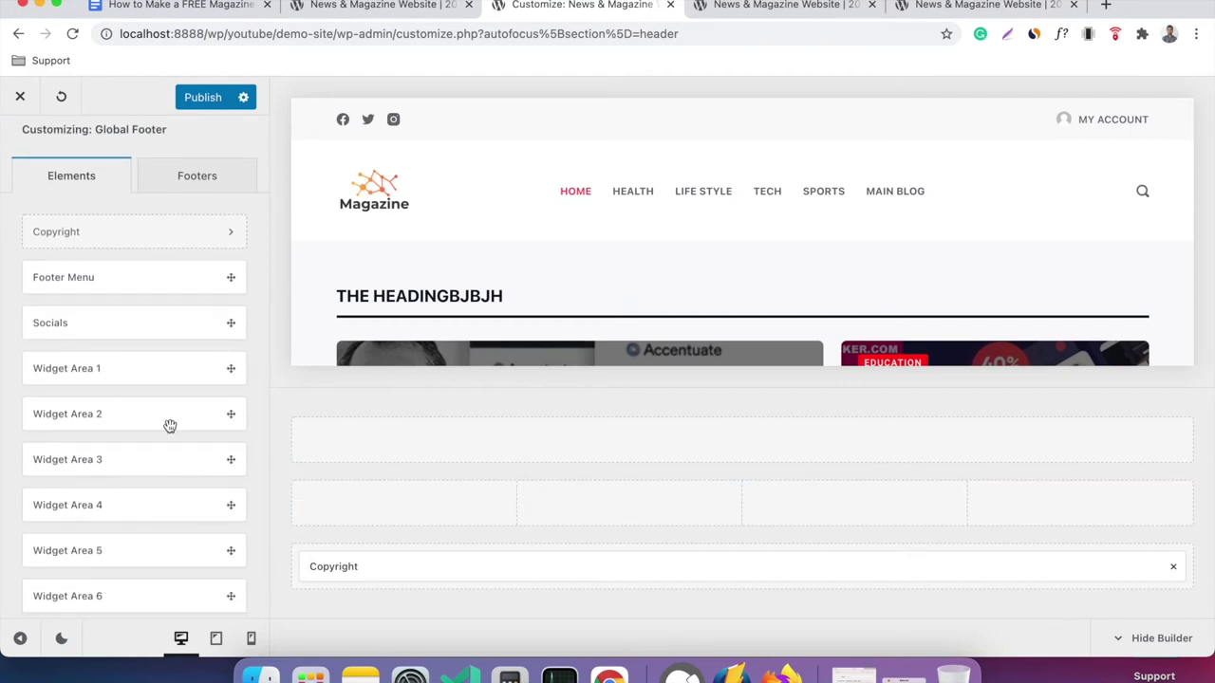
scroll(168, 426, down, 1)
scroll(168, 425, up, 3)
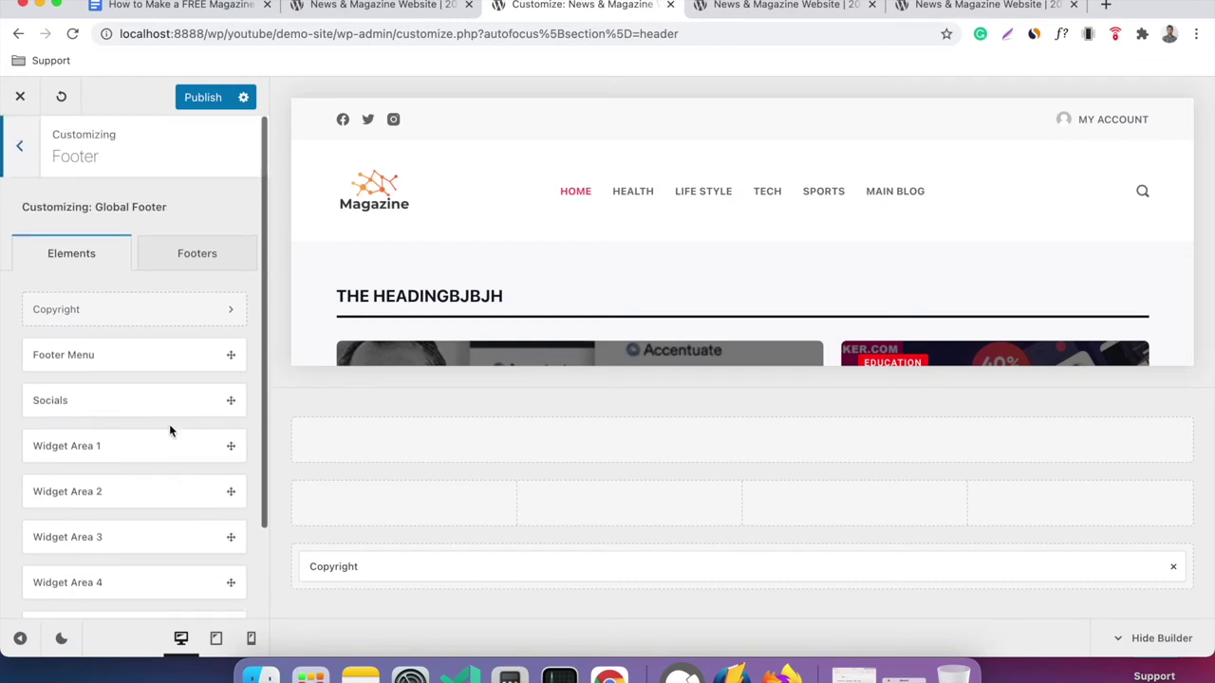
drag(134, 448, 358, 505)
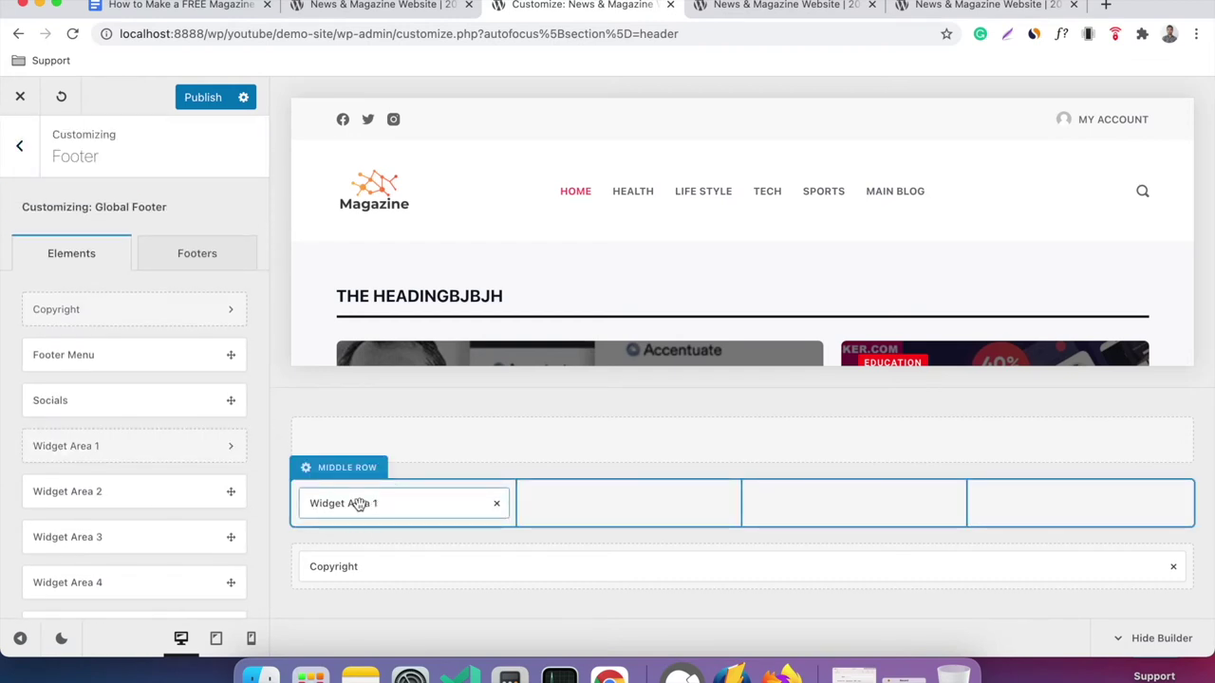
Add a Text widget to footer Widget Area 1.
click(407, 503)
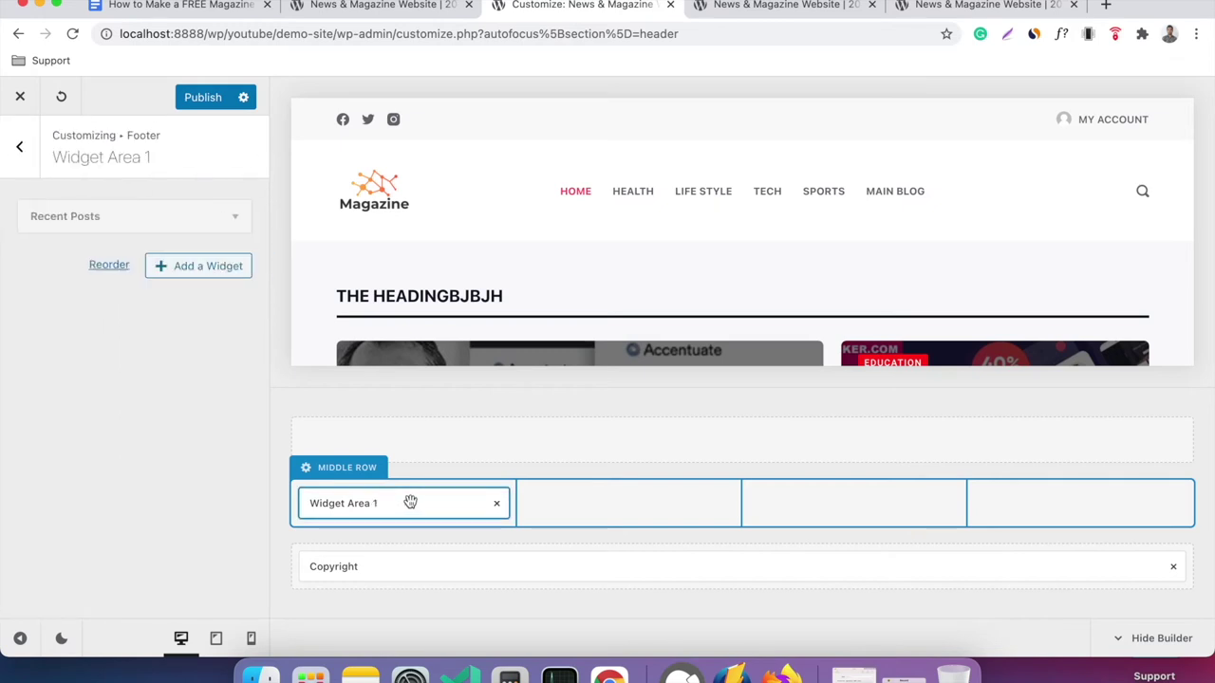
click(168, 271)
scroll(393, 301, down, 3)
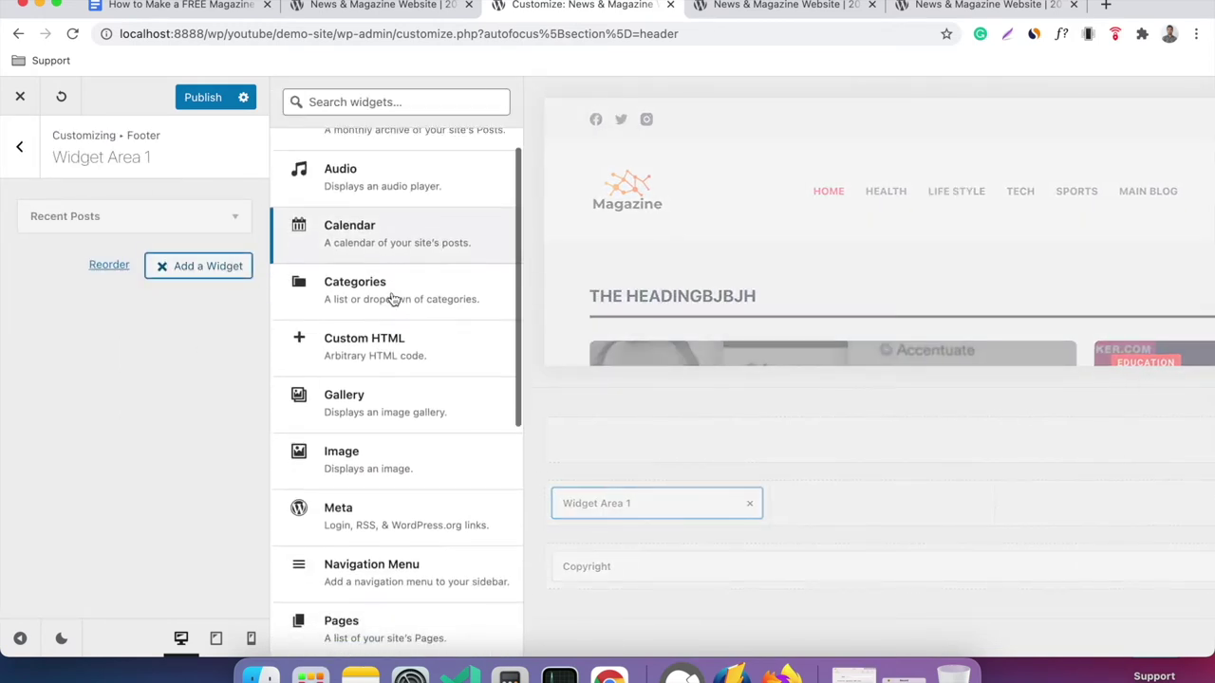
scroll(393, 300, down, 6)
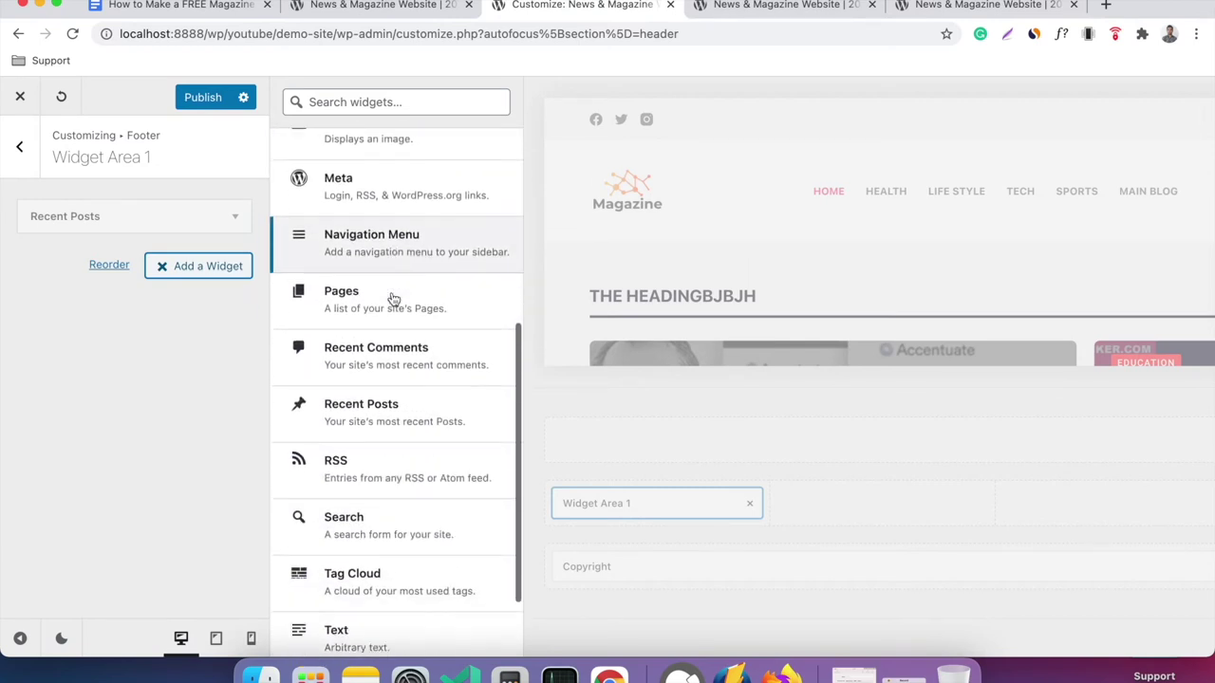
click(392, 532)
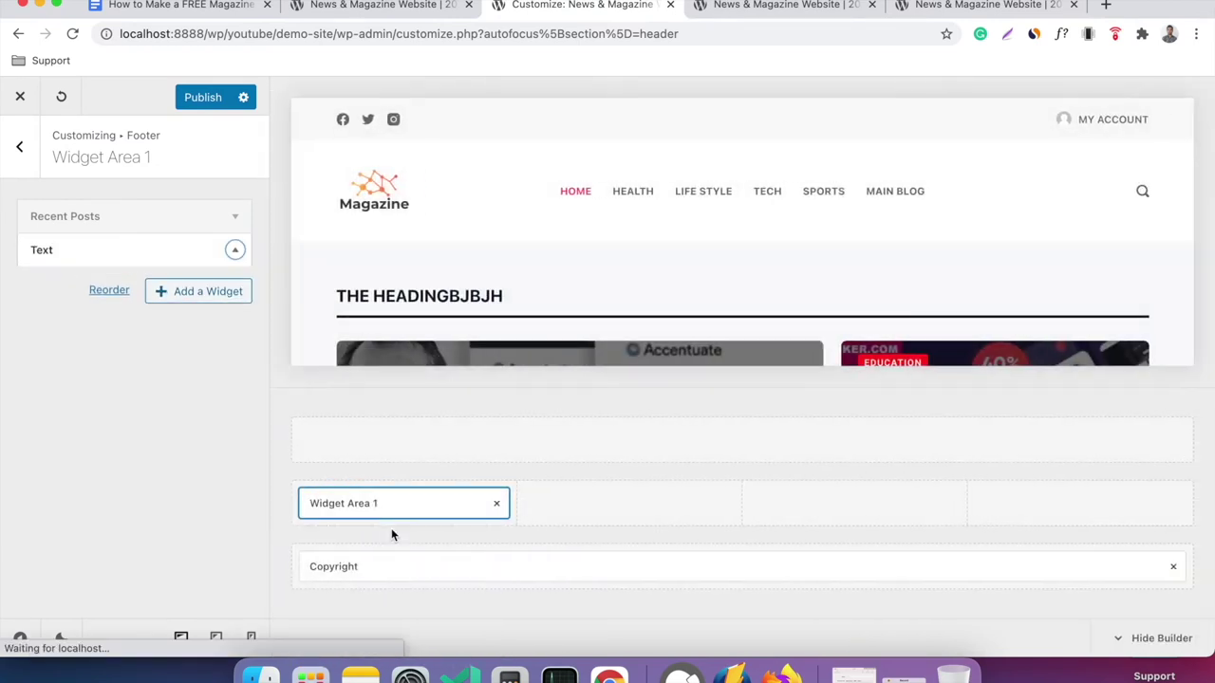
Copy the two About paragraphs from the live site and paste them into the Text widget body.
click(355, 11)
drag(67, 313, 115, 508)
key(super+c)
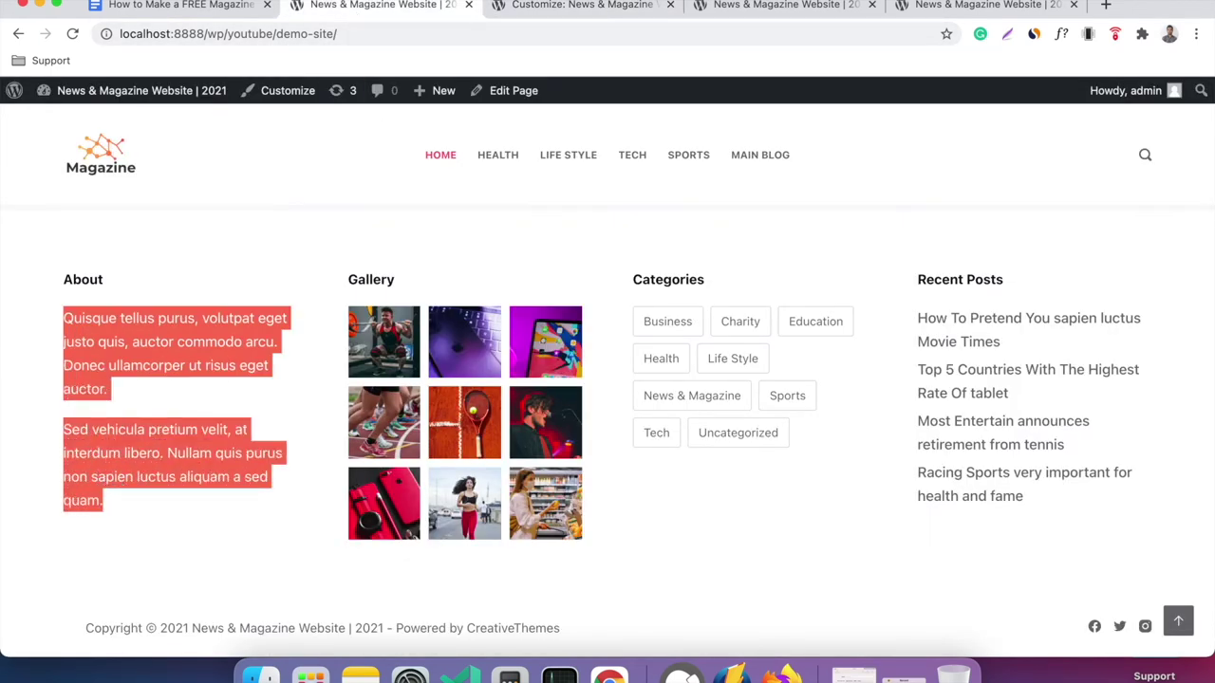
click(513, 5)
click(113, 417)
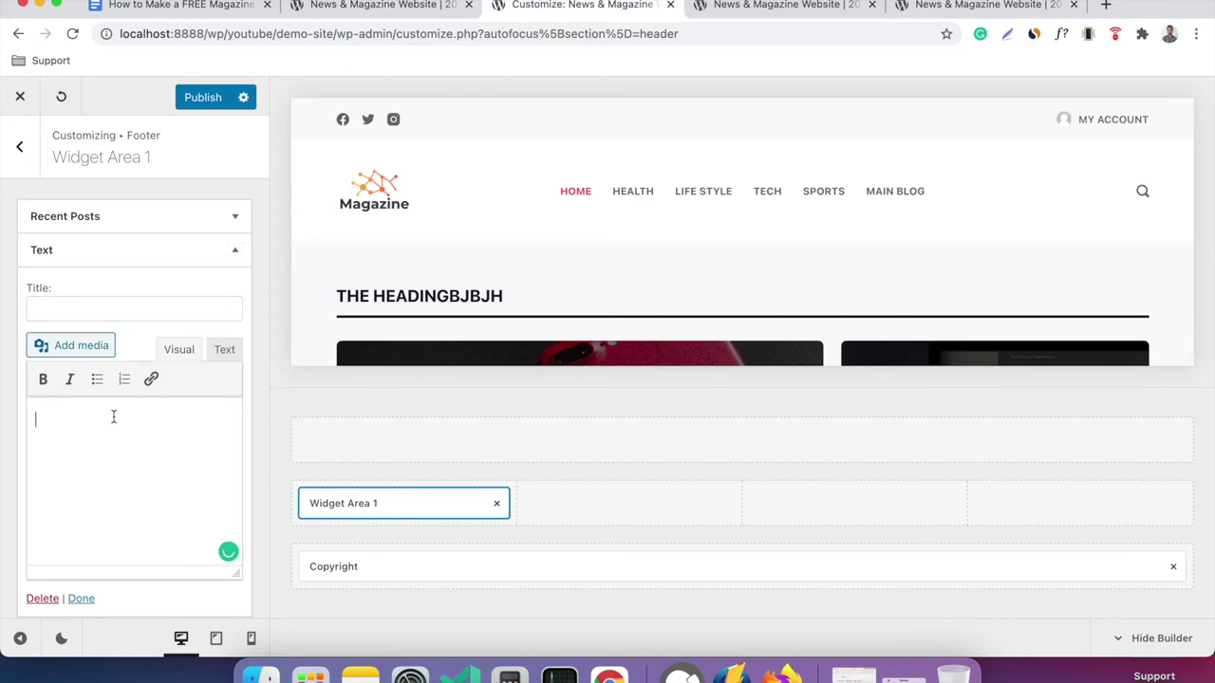
key(super+v)
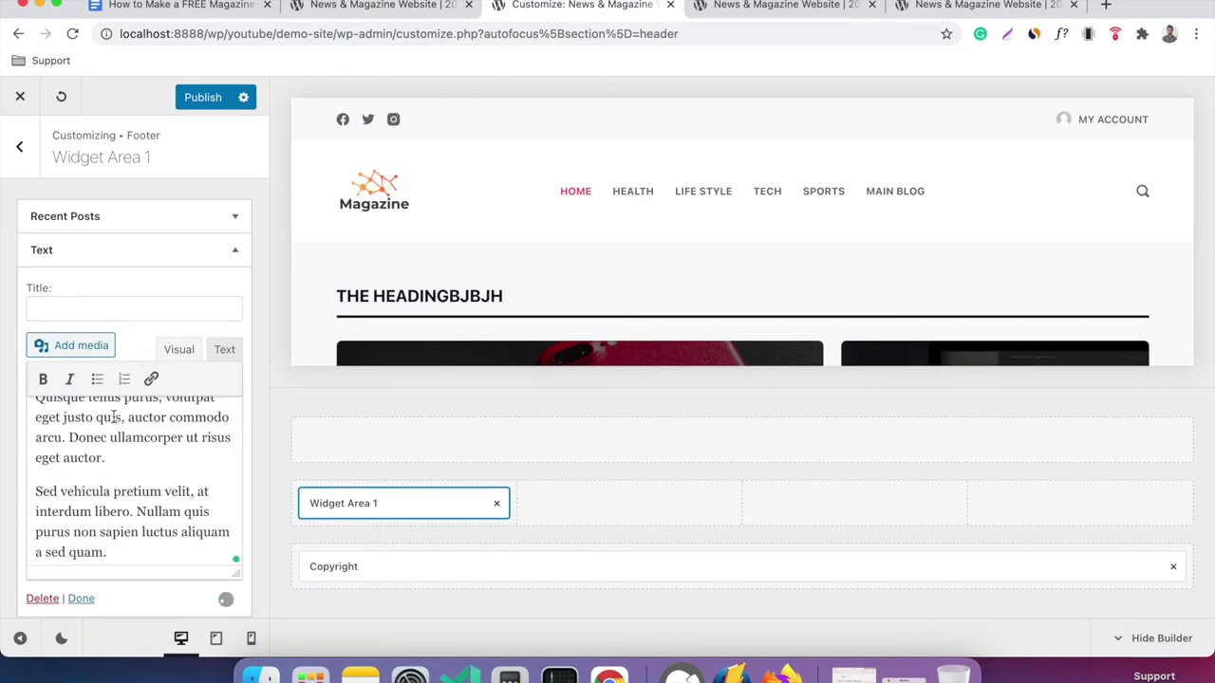
scroll(421, 219, down, 10)
scroll(421, 219, down, 10)
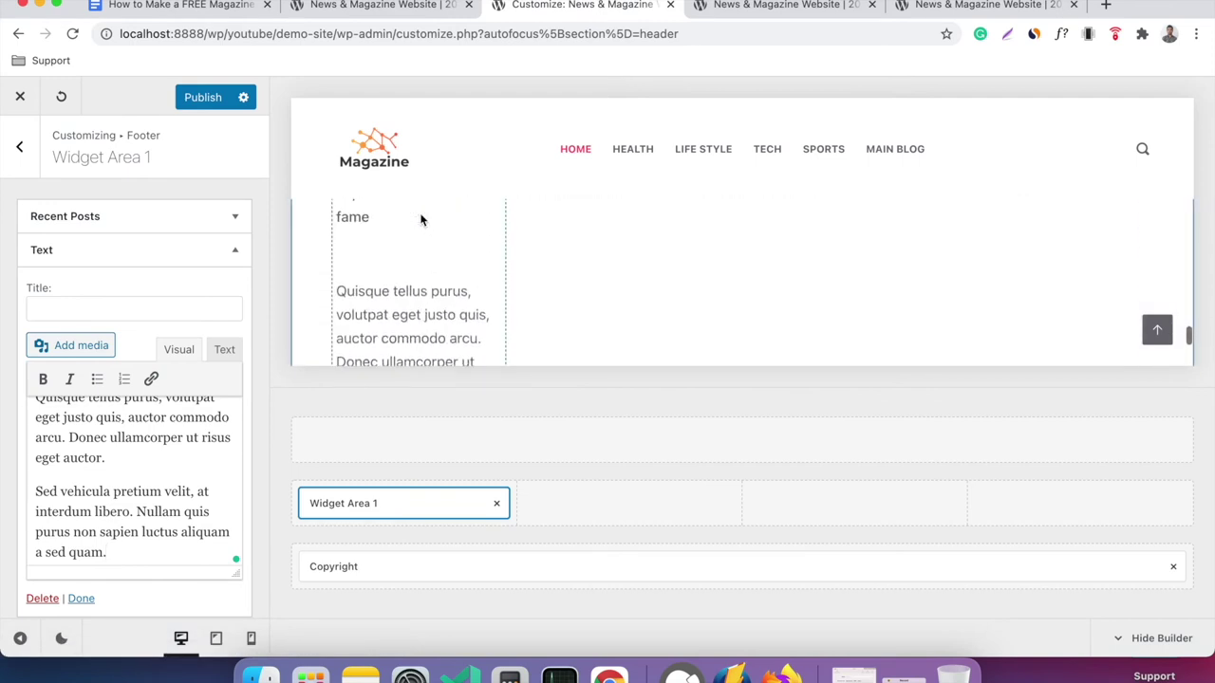
scroll(421, 219, up, 5)
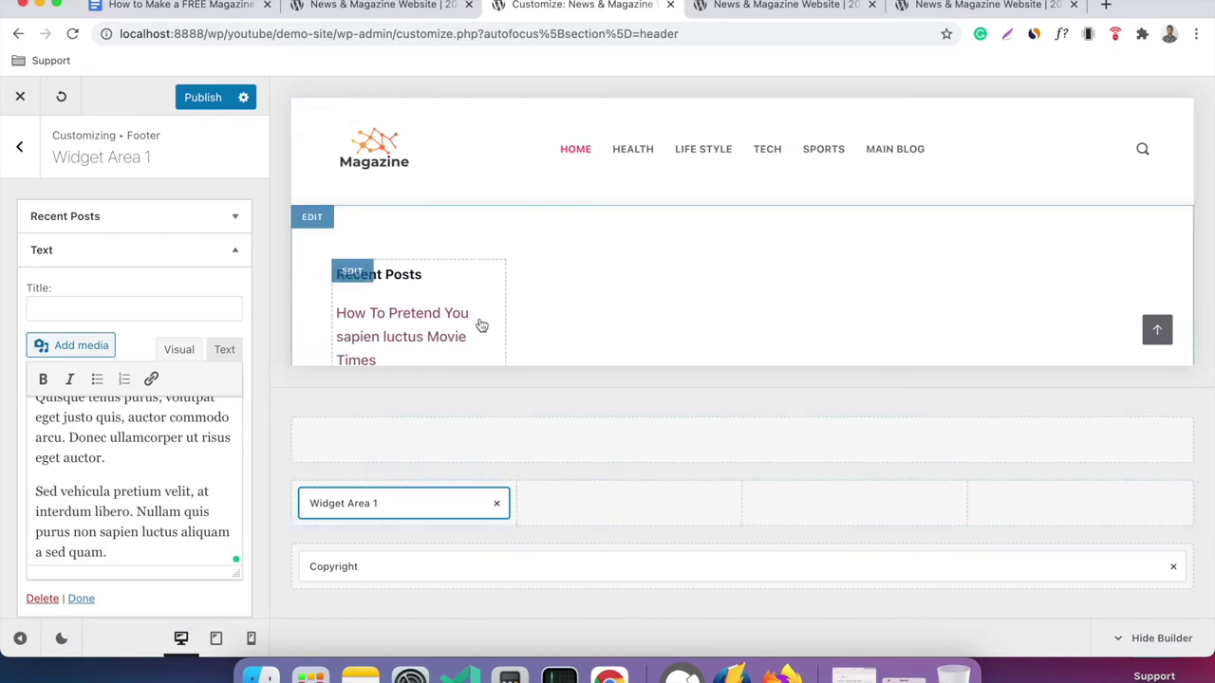
scroll(480, 323, down, 5)
scroll(479, 321, up, 5)
Title the Text widget 'About' and publish the Customizer changes.
click(160, 309)
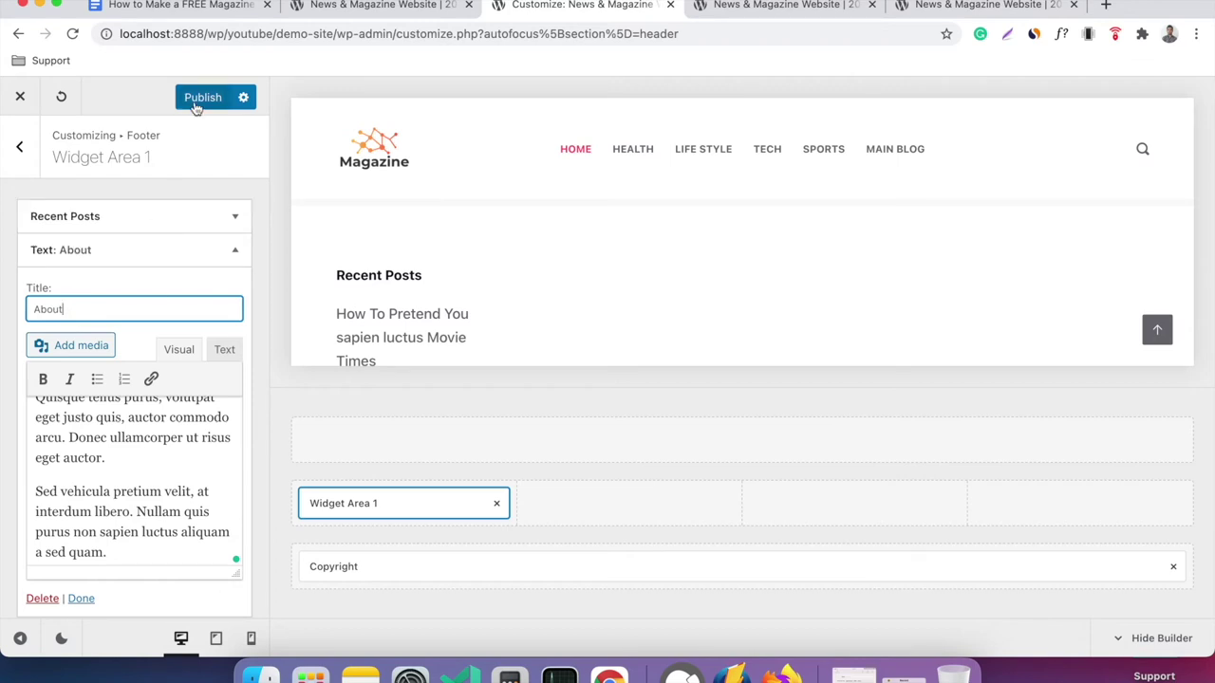
click(200, 98)
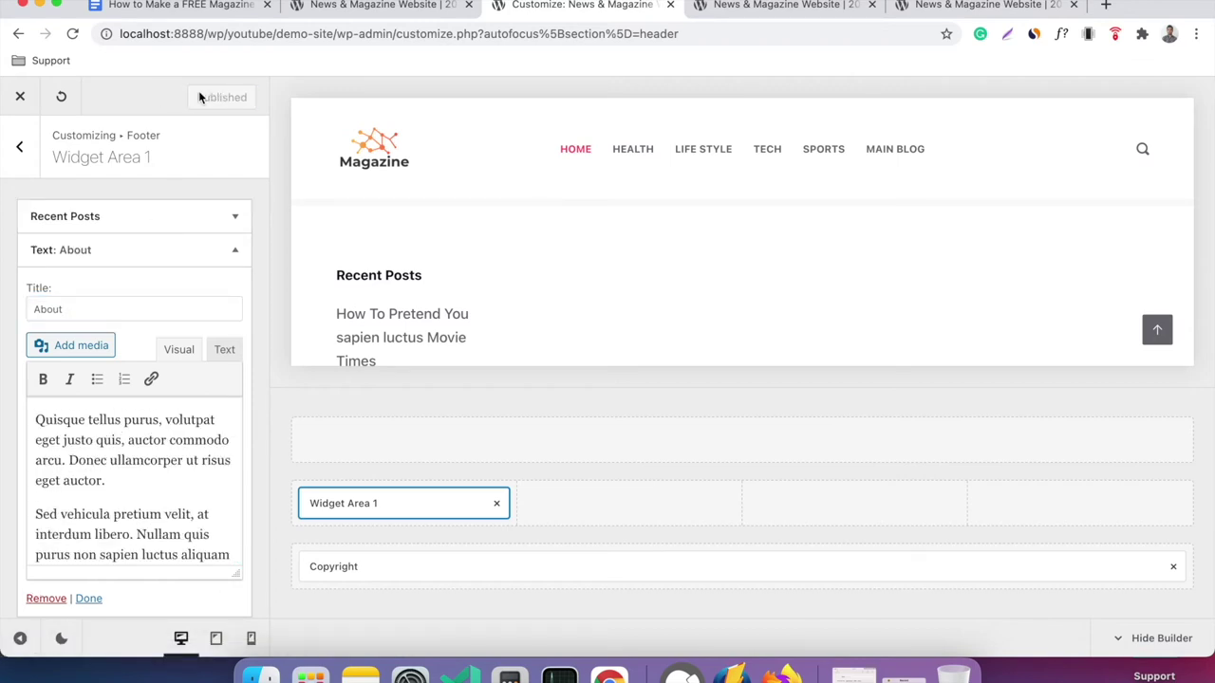
click(754, 10)
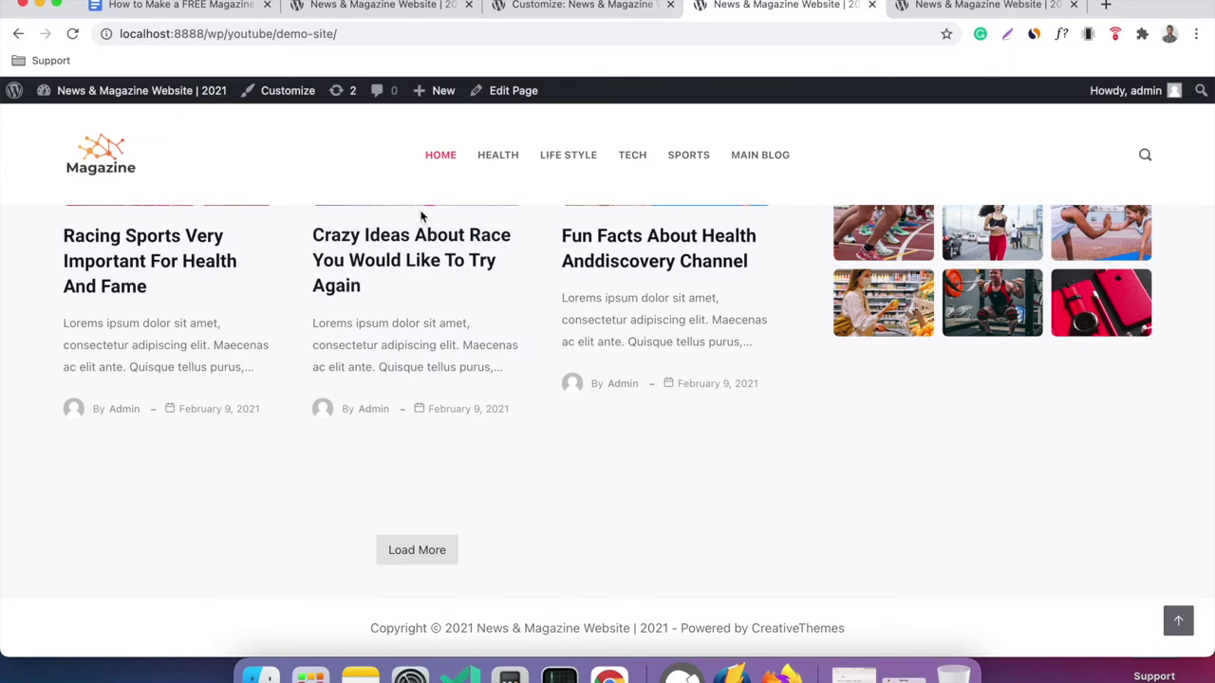
Reload the live homepage and confirm the footer shows Recent Posts and the new About text.
right_click(287, 451)
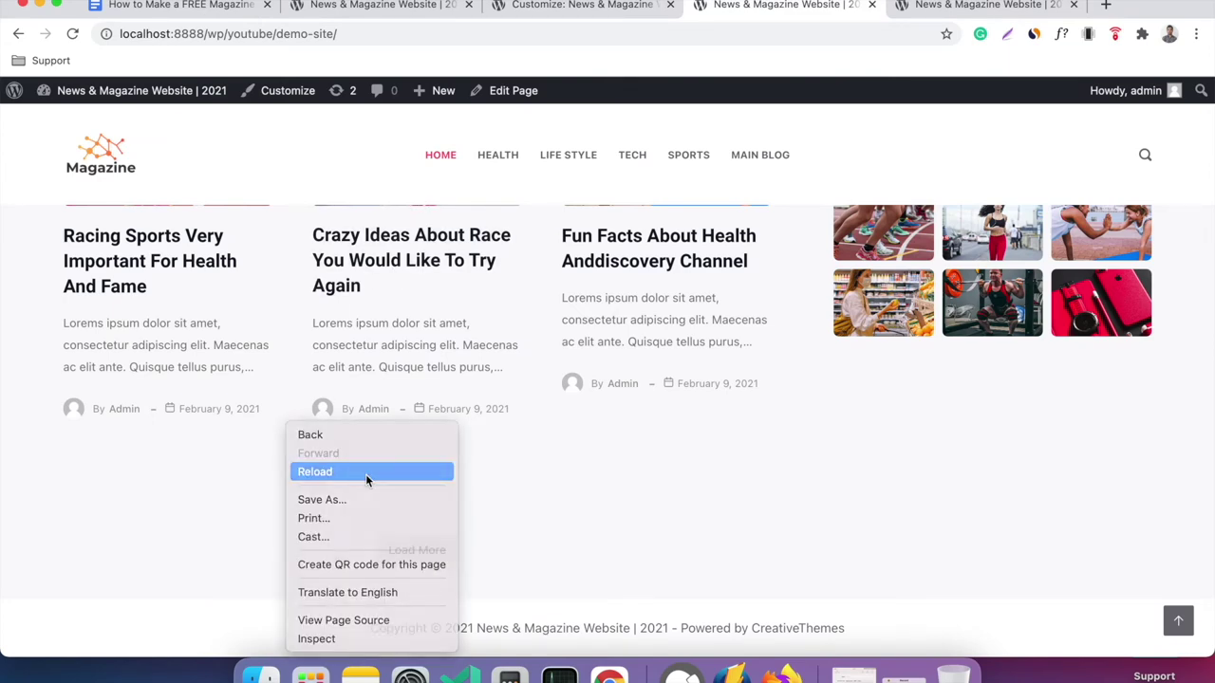
click(369, 472)
scroll(572, 472, down, 5)
scroll(572, 472, up, 4)
scroll(572, 471, down, 1)
scroll(573, 472, down, 1)
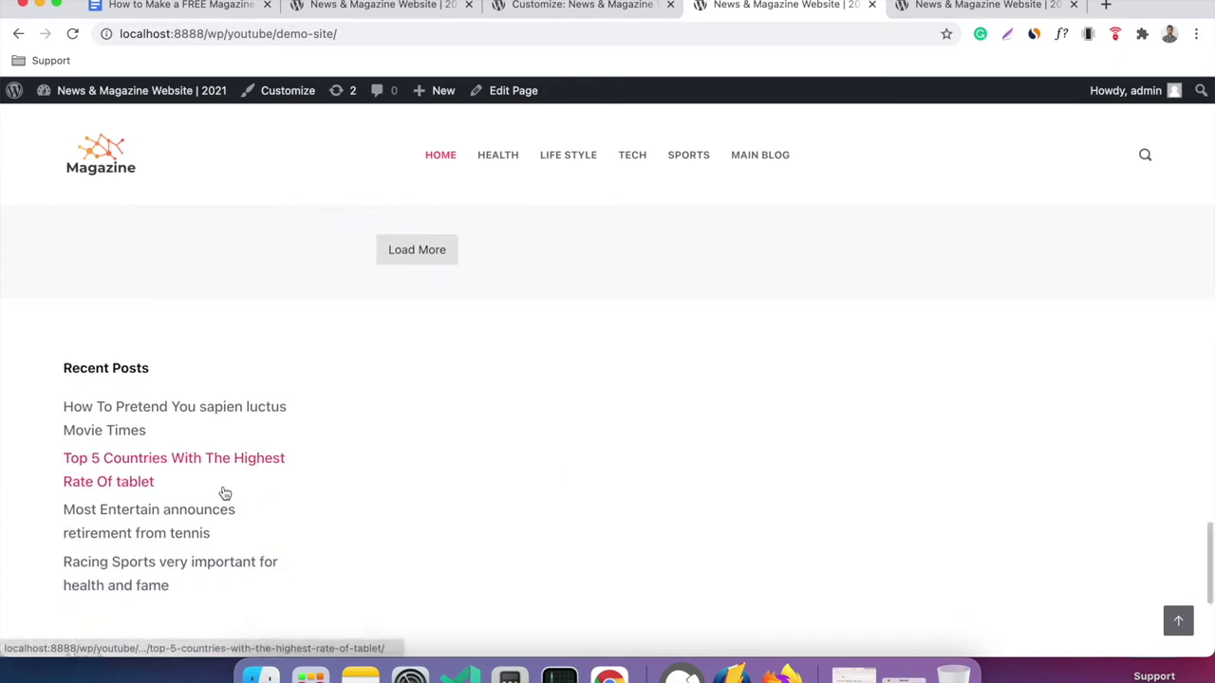
scroll(209, 417, down, 2)
scroll(247, 397, down, 3)
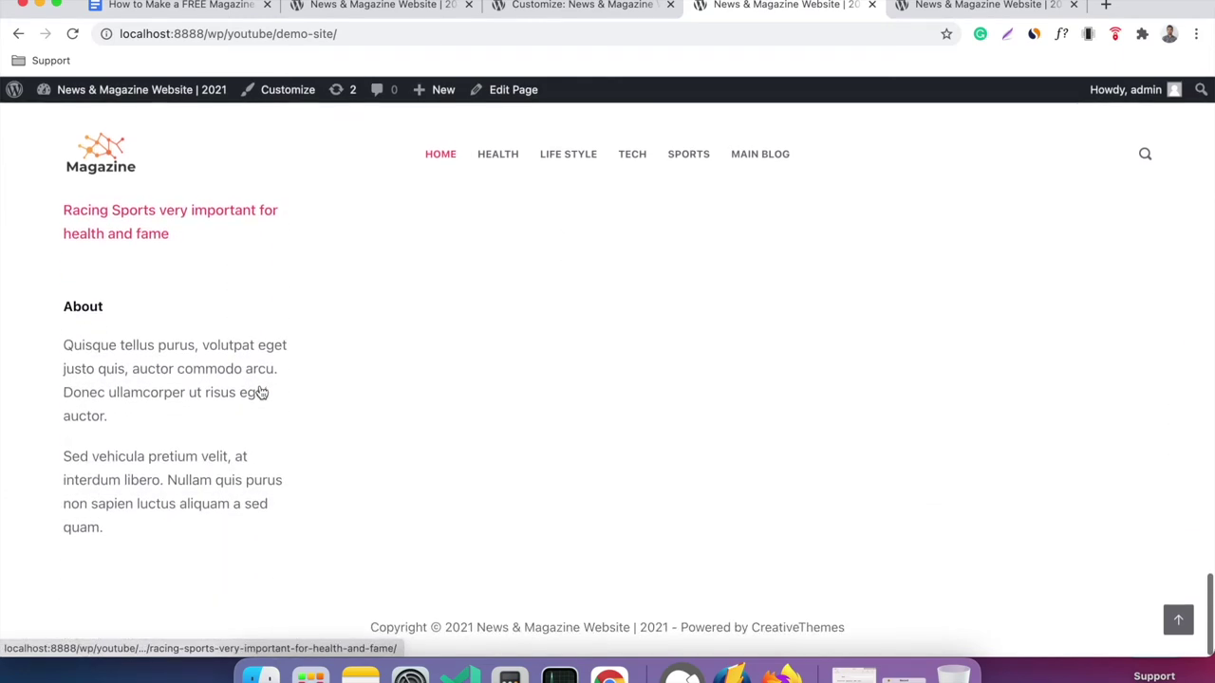
scroll(260, 393, up, 3)
click(588, 9)
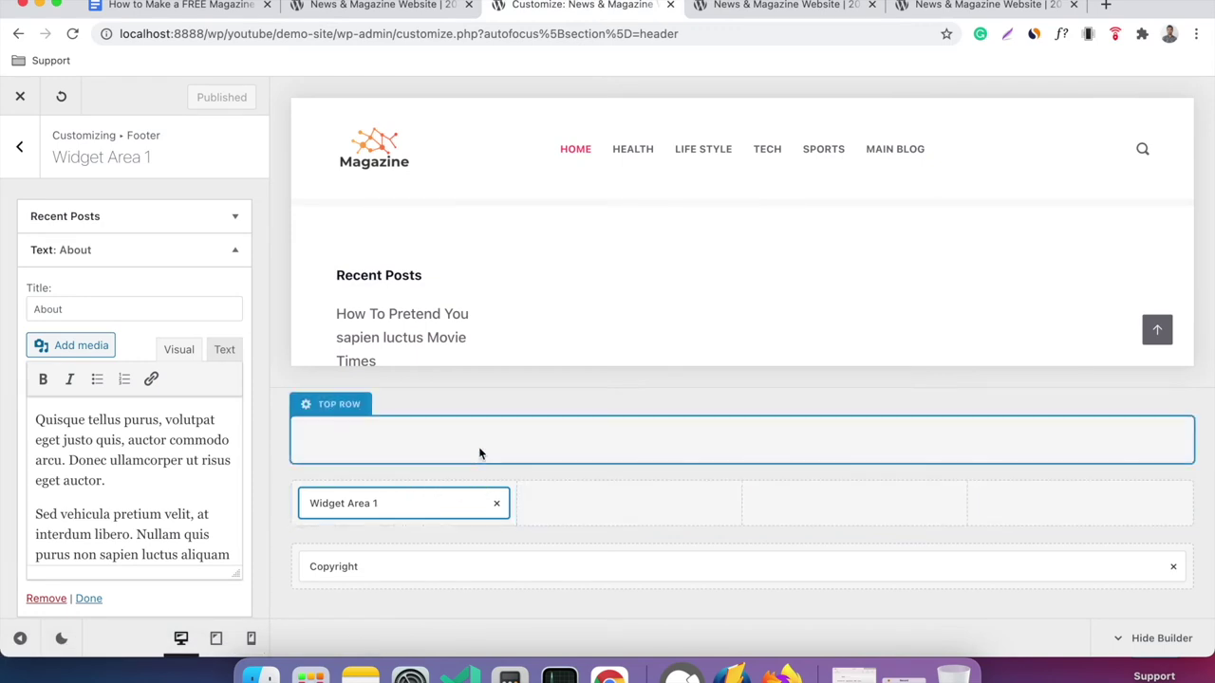
Delete the Recent Posts widget from footer Widget Area 1.
mouse_move(407, 316)
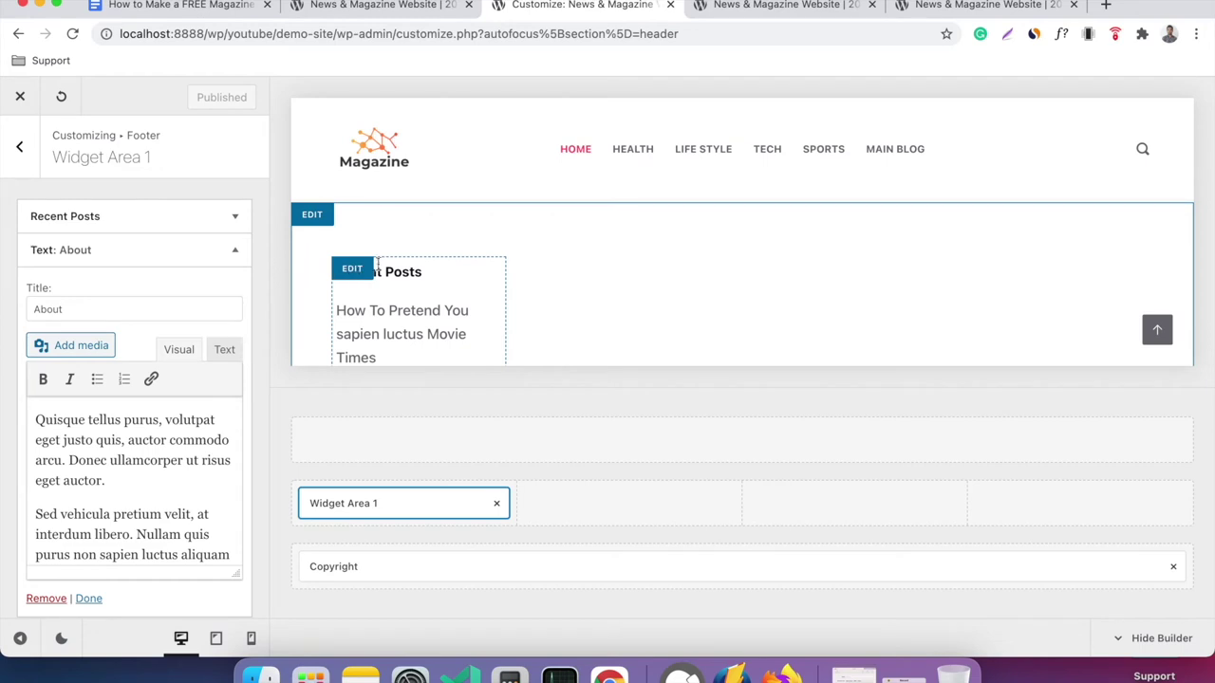
right_click(415, 340)
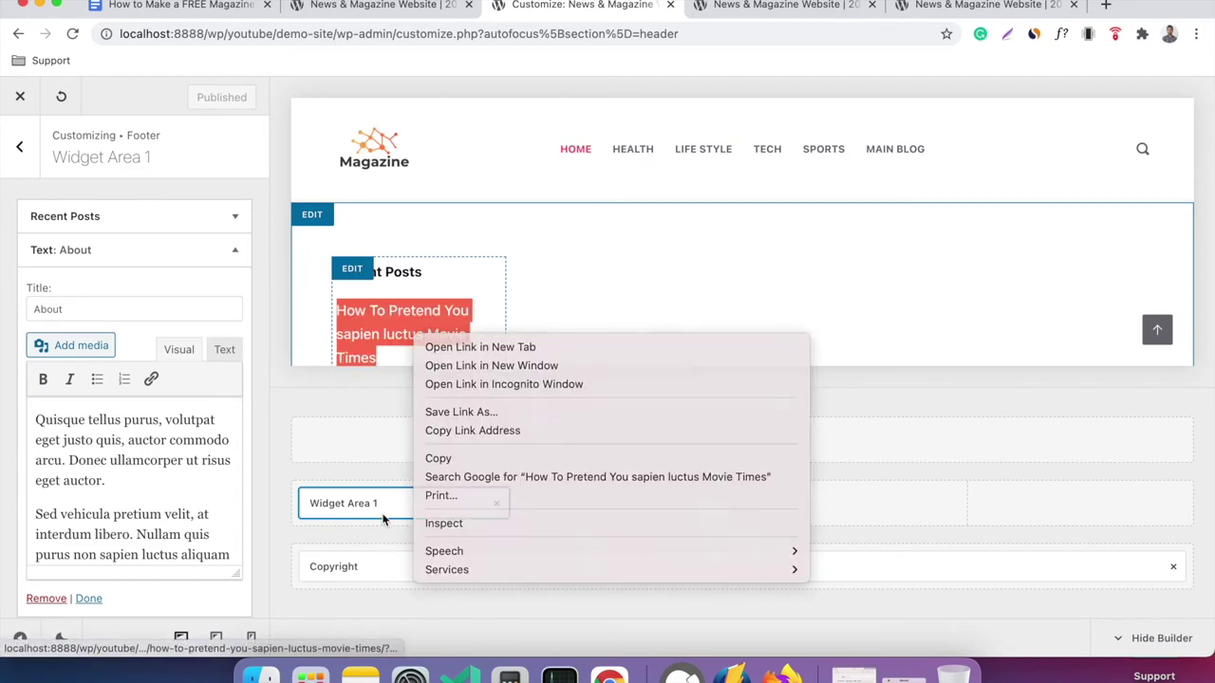
click(384, 519)
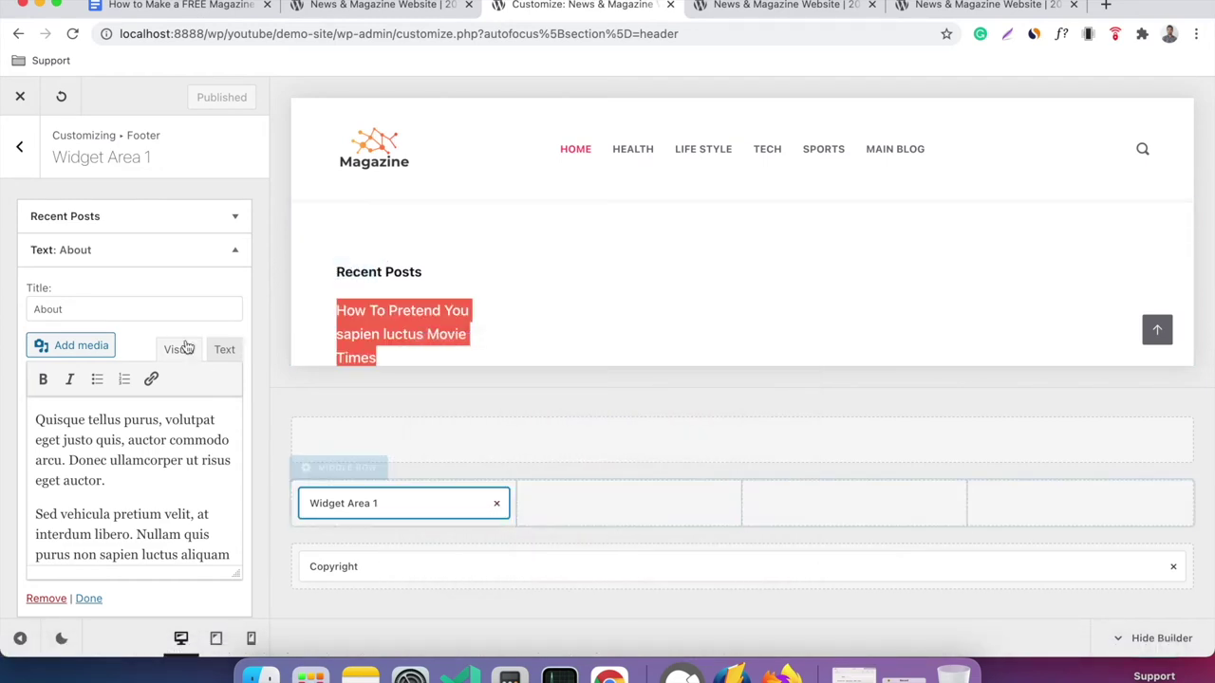
click(215, 220)
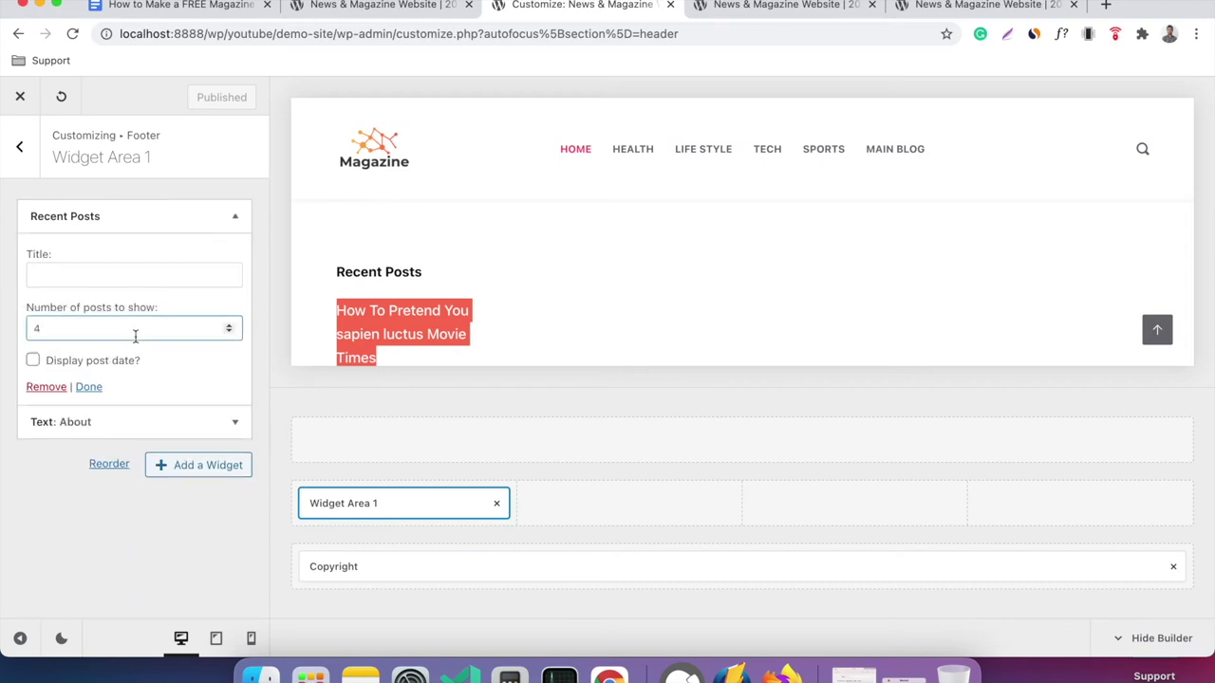
click(46, 387)
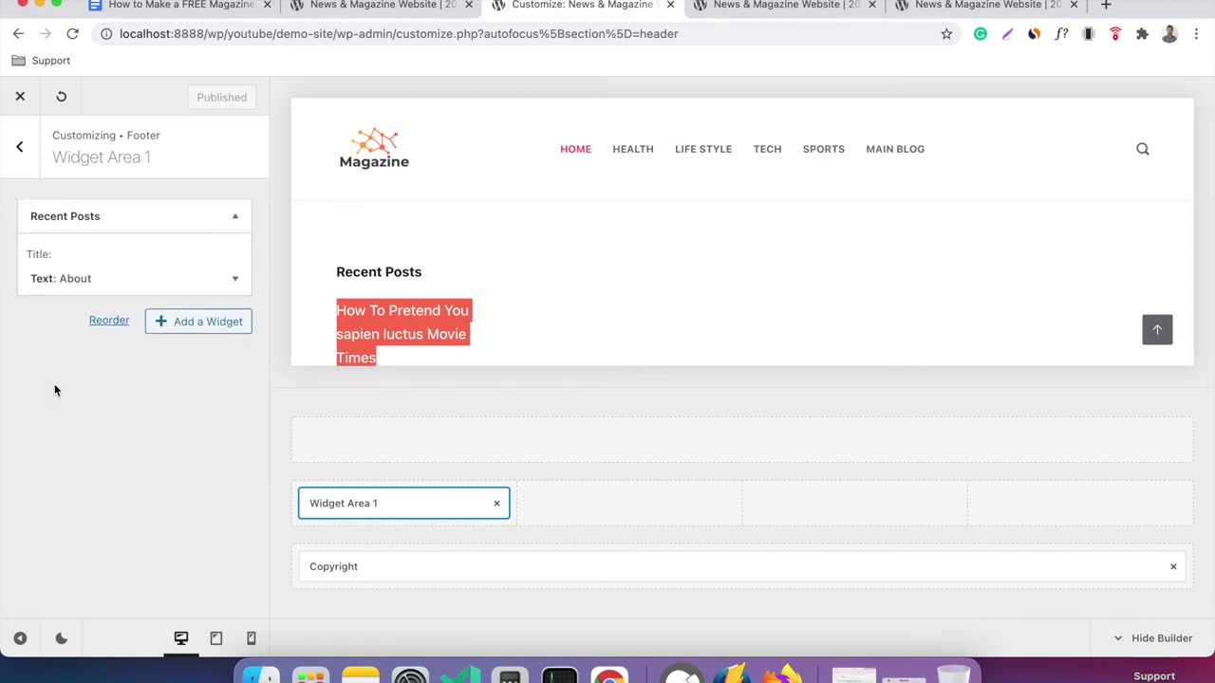
Publish the footer changes and reload the live homepage to see only the About column.
click(193, 107)
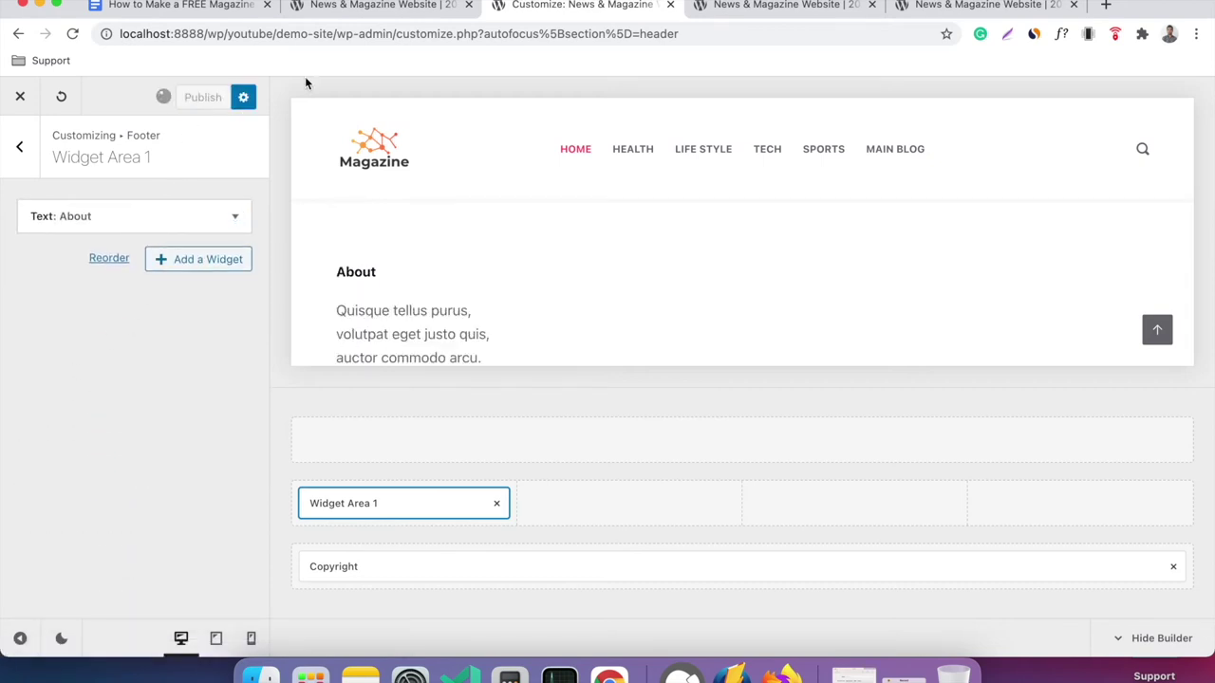
click(740, 9)
right_click(473, 253)
click(564, 290)
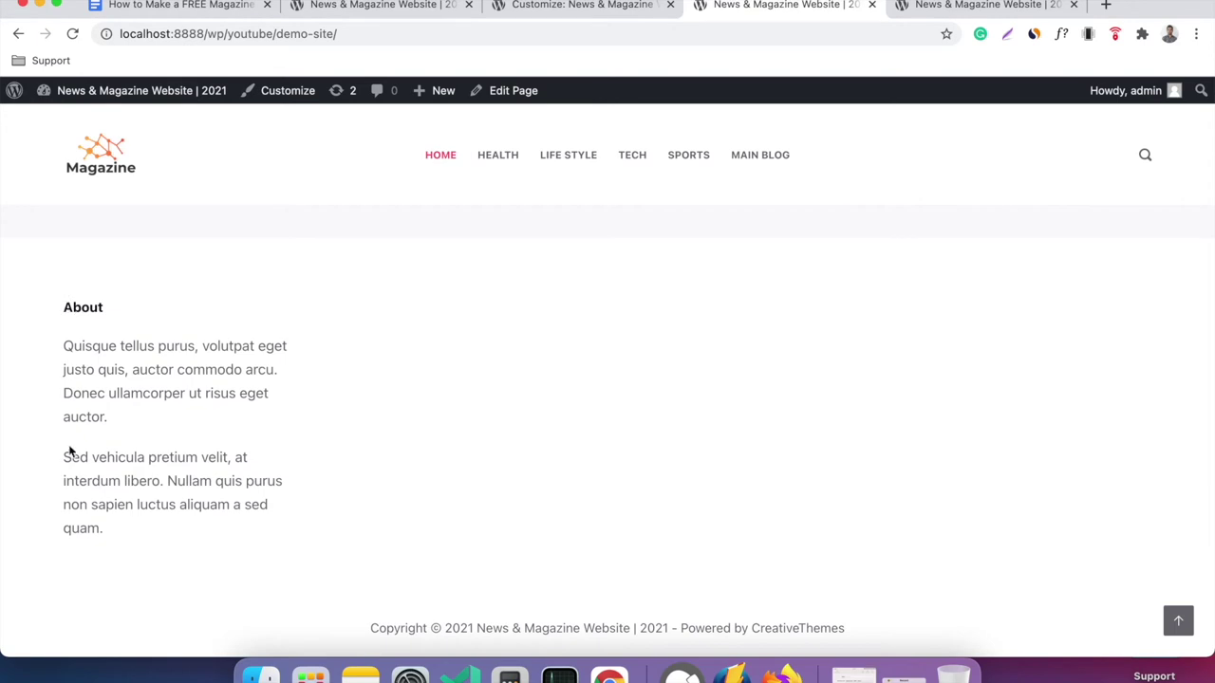
Compare with the reference site's footer Gallery column, then return to the Footer Elements list.
click(569, 6)
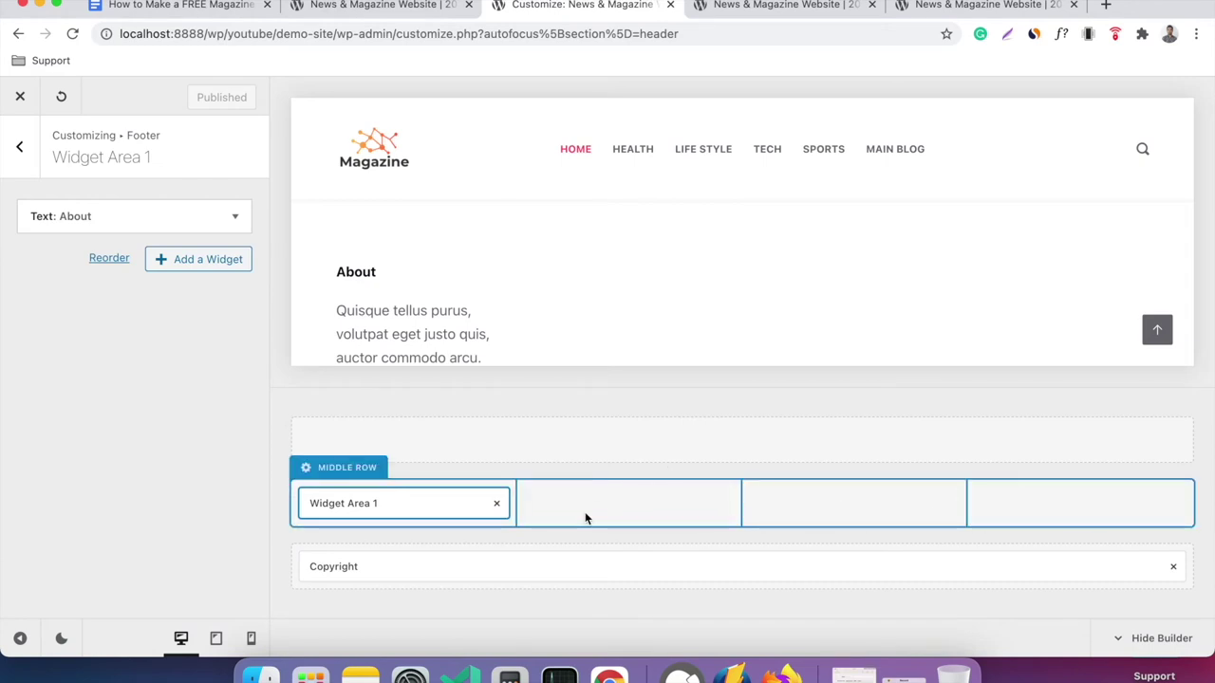
click(434, 7)
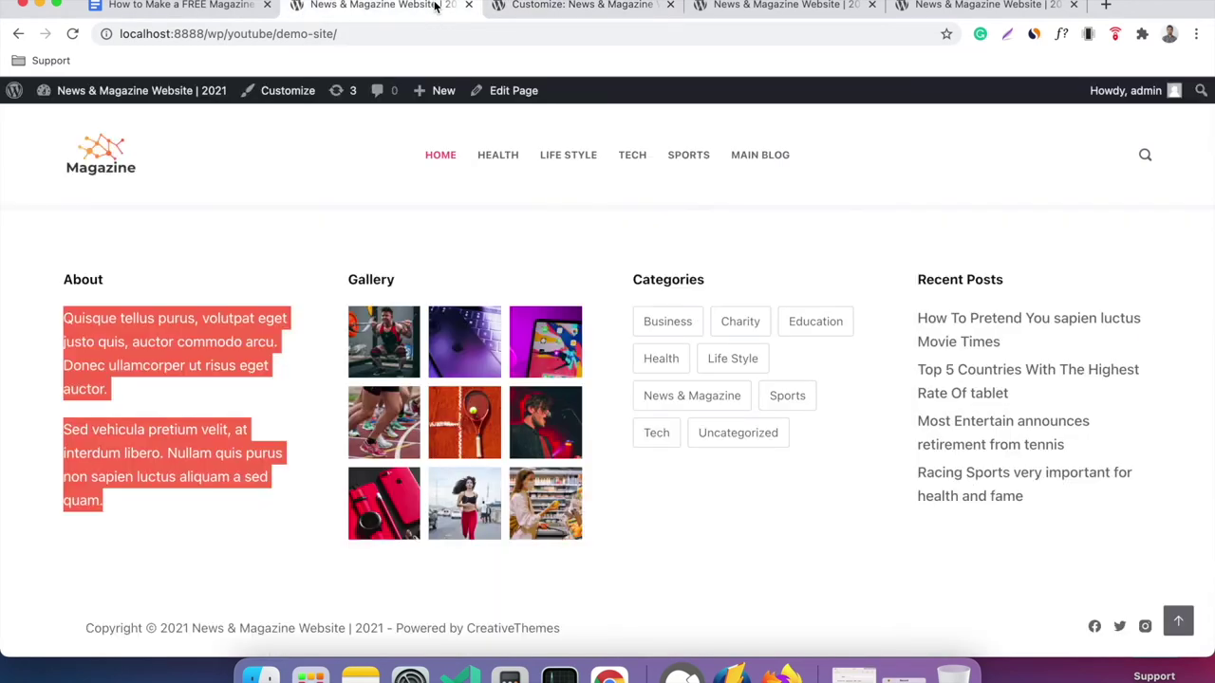
click(454, 285)
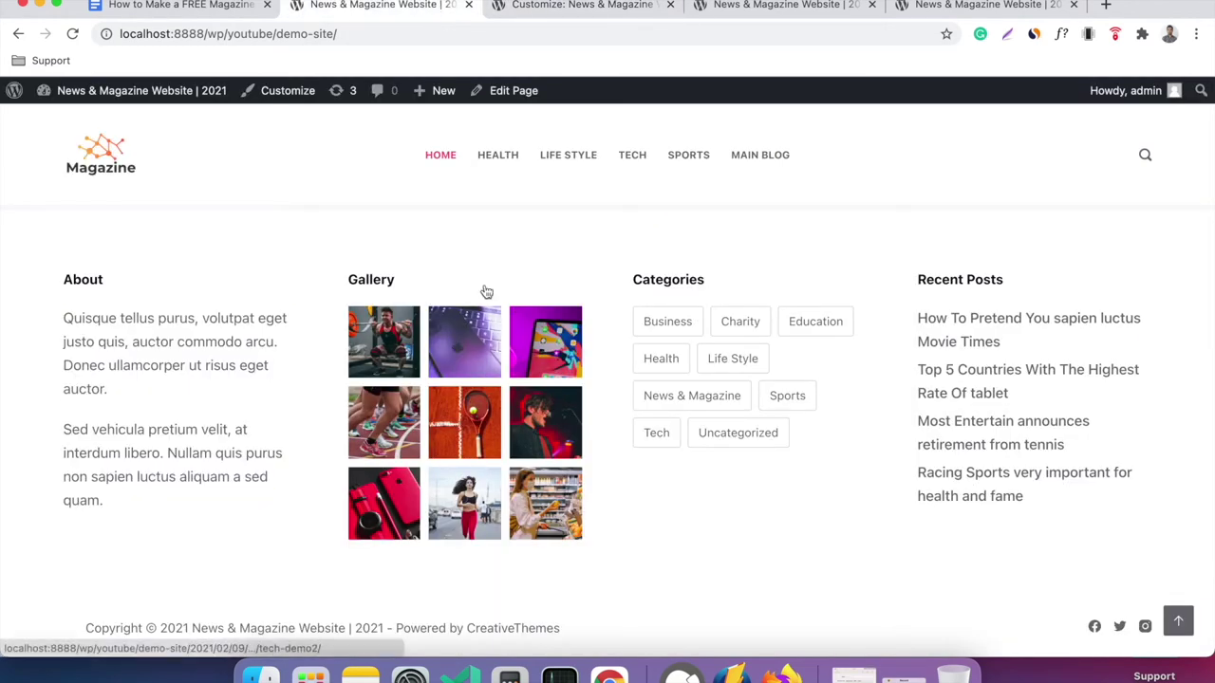
click(576, 8)
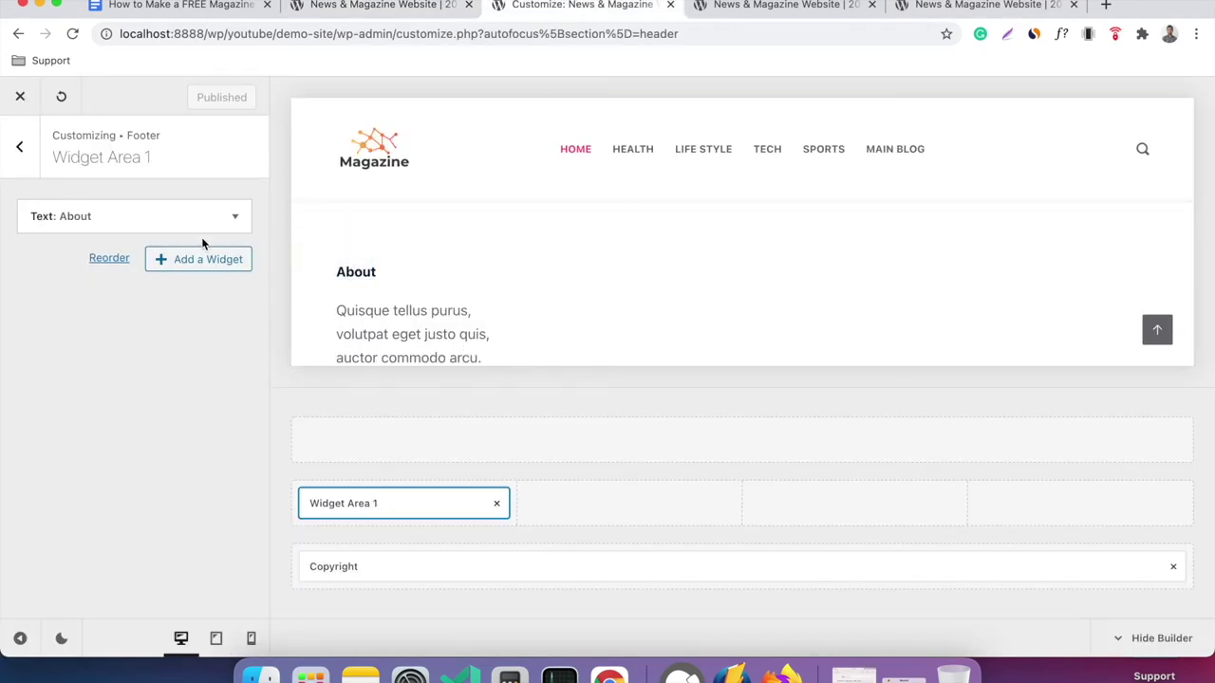
click(20, 148)
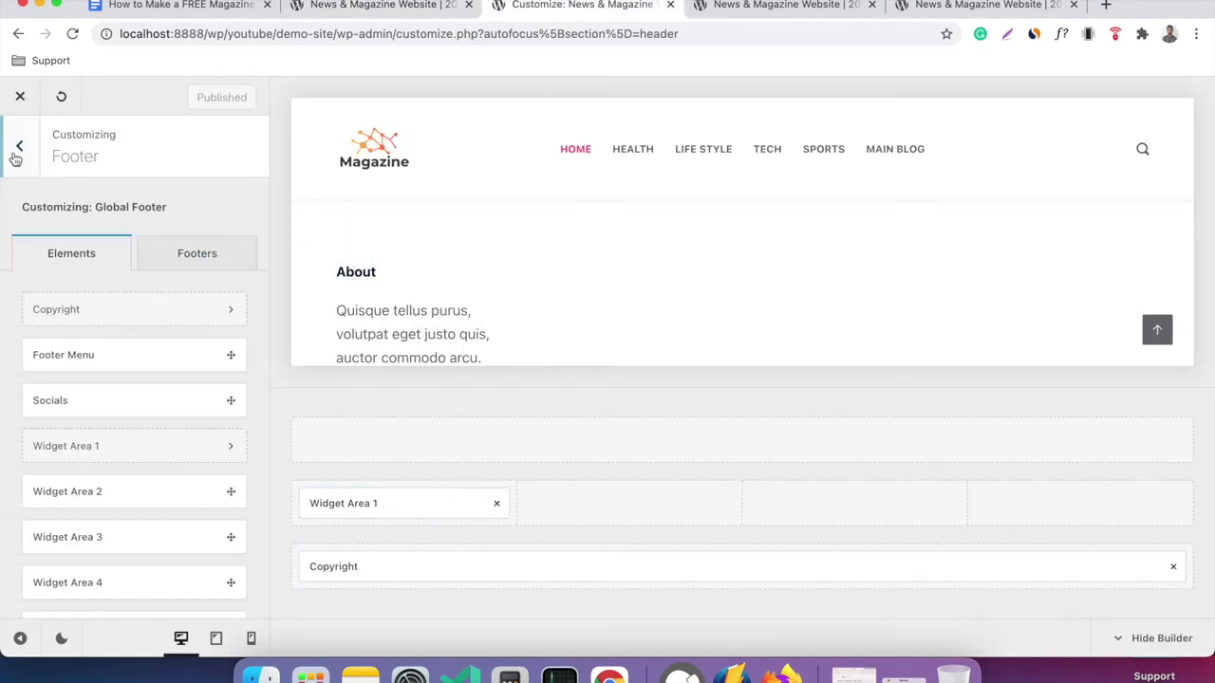
Place Widget Area 2 in the footer's second column and add a Gallery widget to it.
click(109, 494)
drag(108, 493, 630, 515)
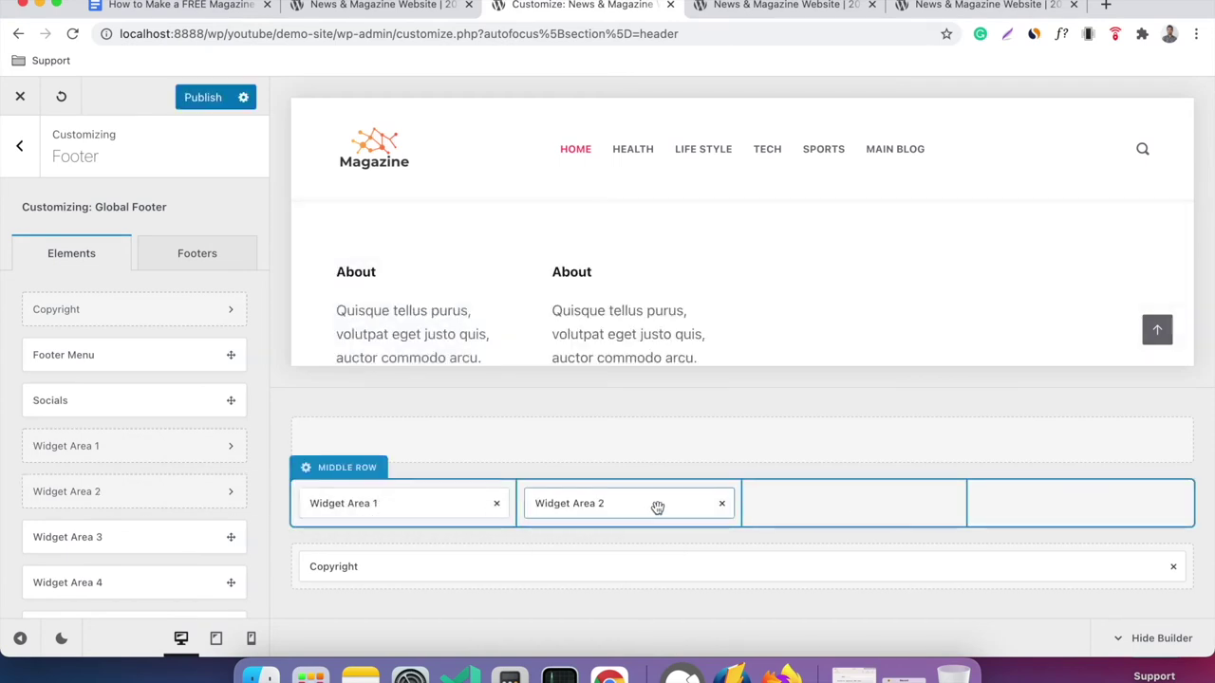
click(656, 507)
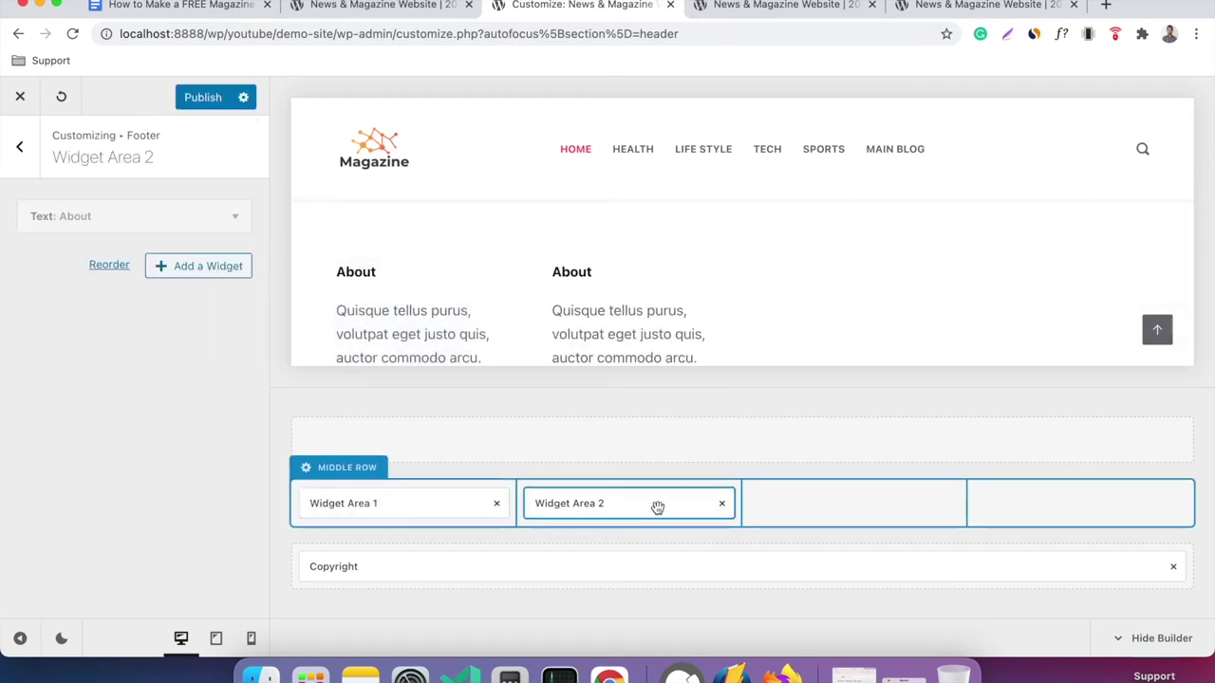
click(208, 266)
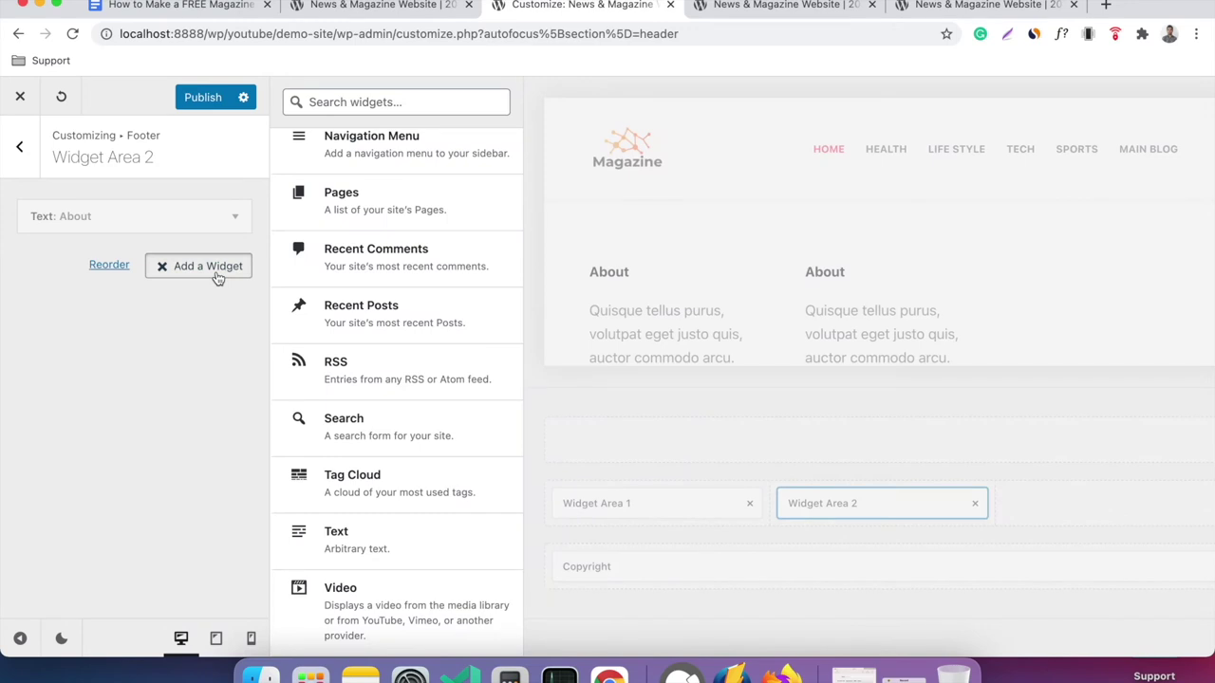
click(412, 106)
text(ga)
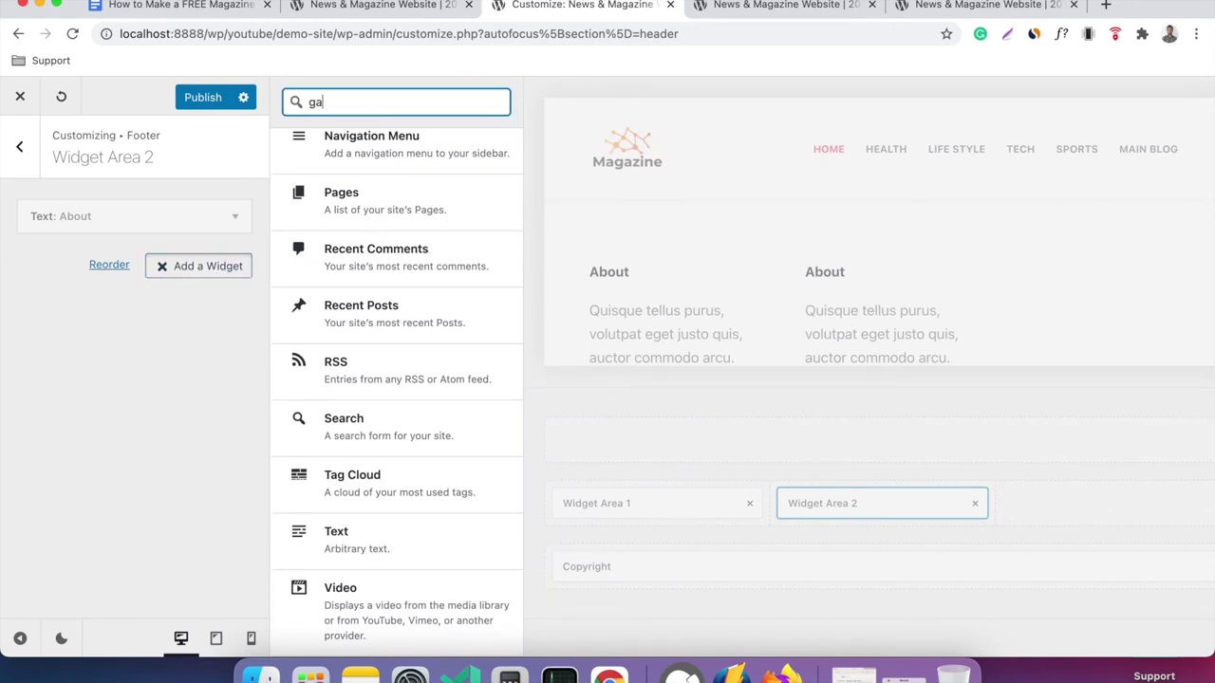
text(ll)
click(436, 151)
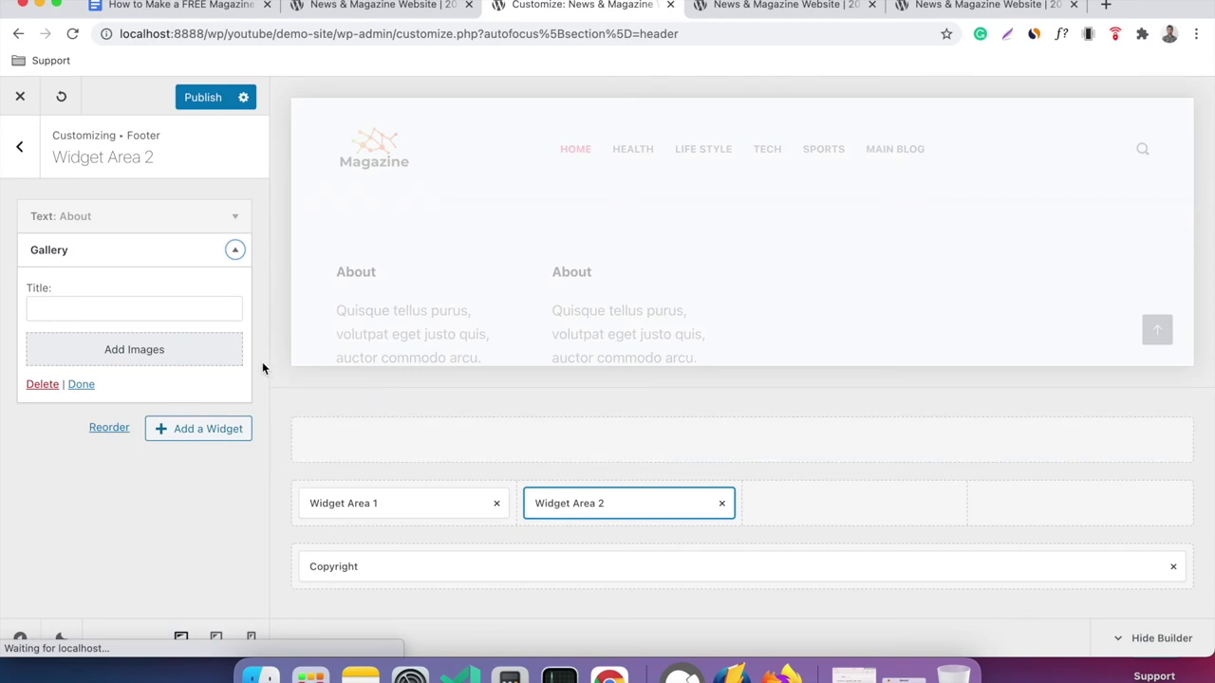
Build the gallery from eight photos: gym, keyboard, tablet, runners, yoga, grocery, computer and fashion.
click(134, 350)
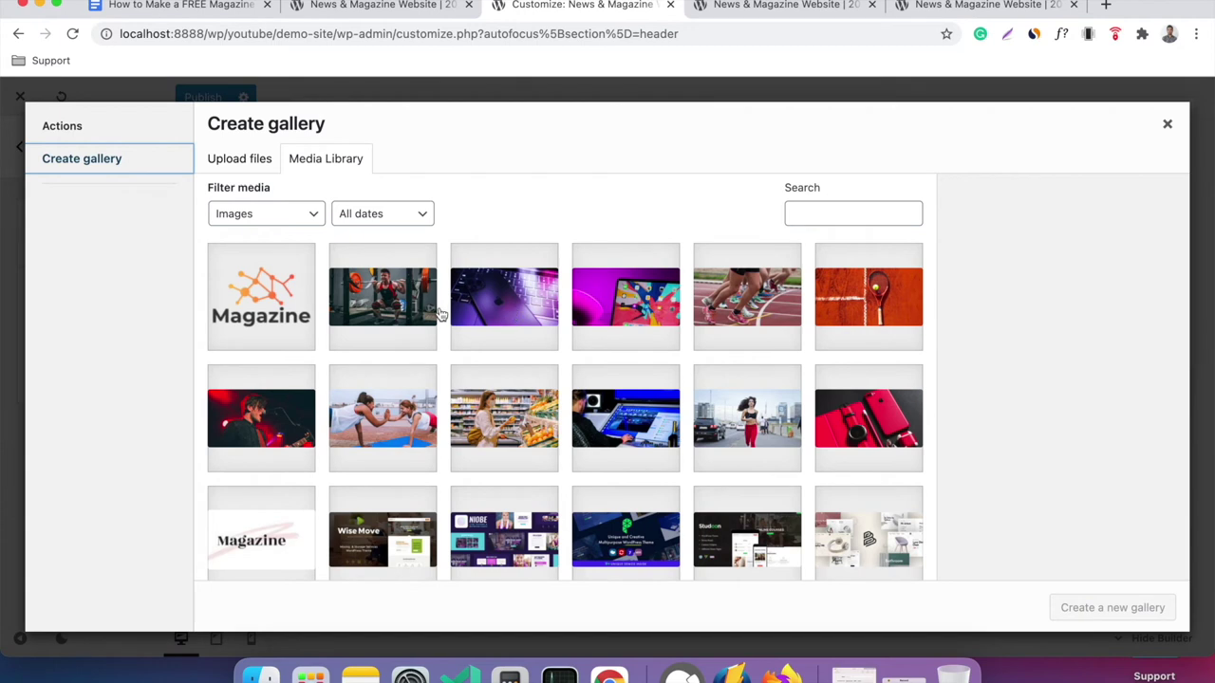
click(406, 323)
click(530, 320)
click(627, 319)
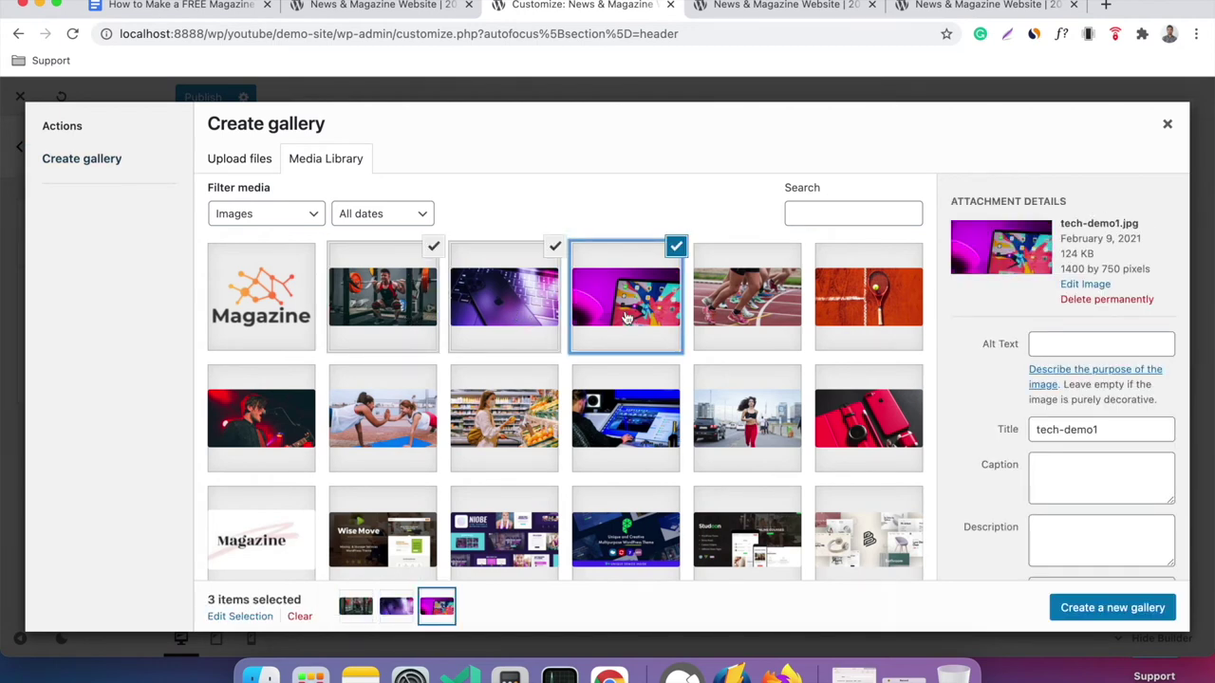
click(739, 317)
click(396, 417)
click(501, 422)
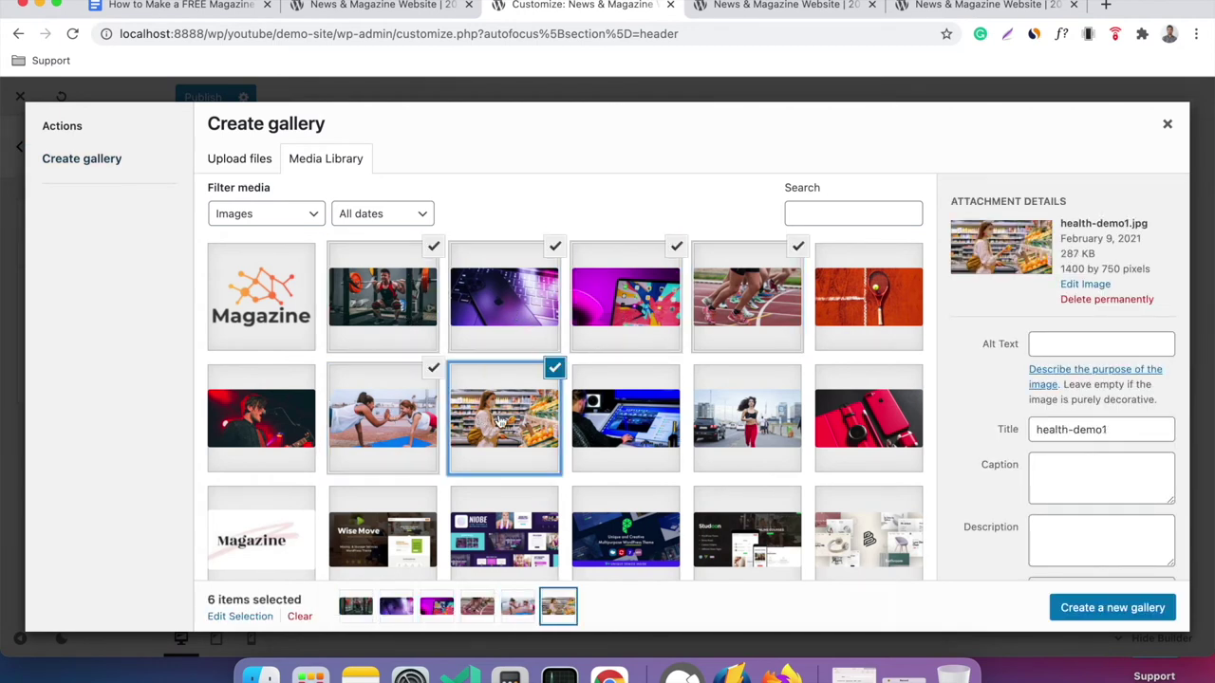
click(652, 429)
click(753, 428)
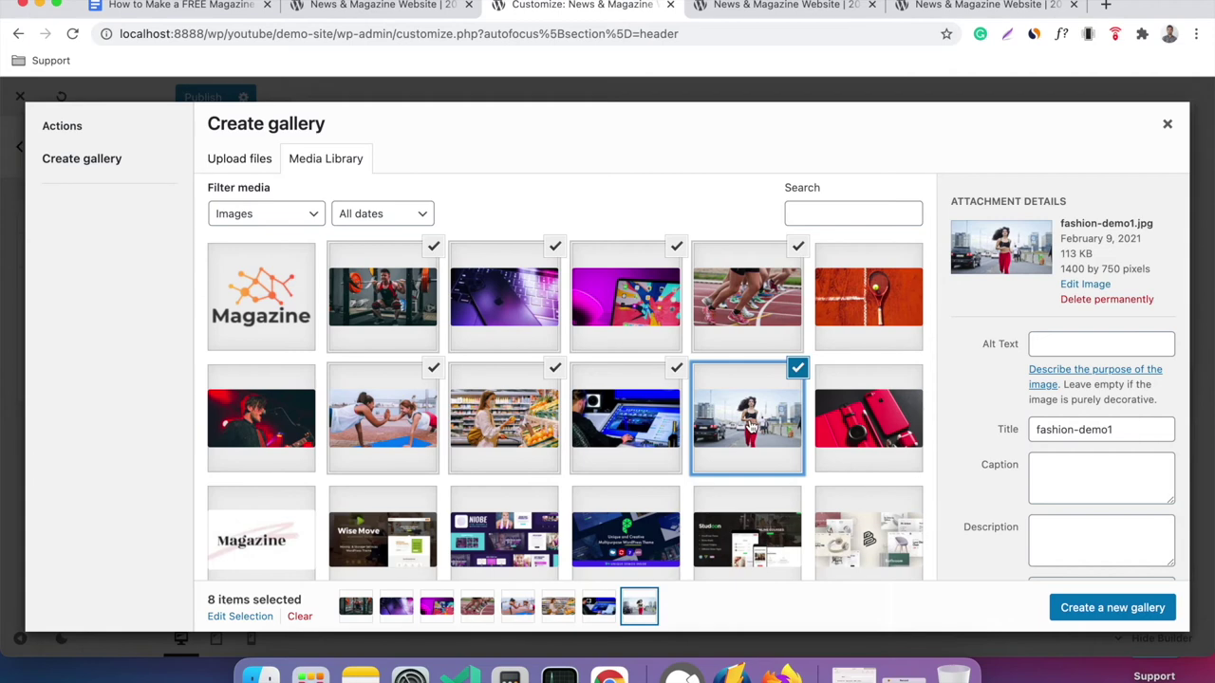
click(1086, 618)
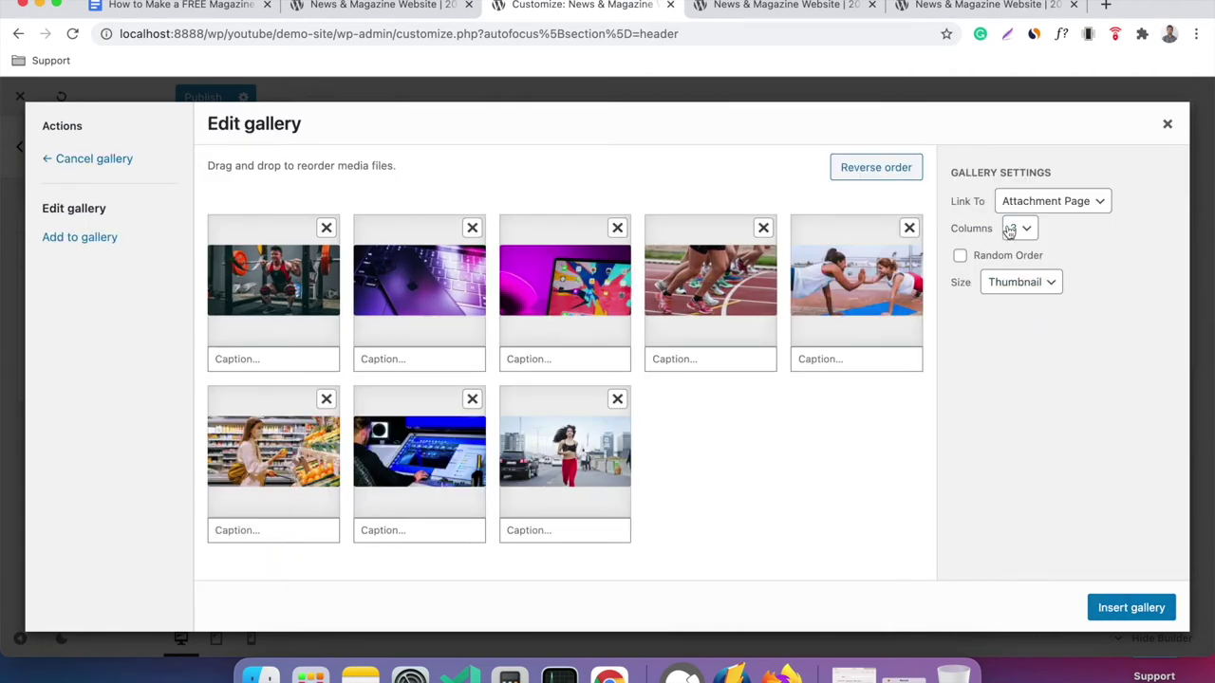
click(388, 14)
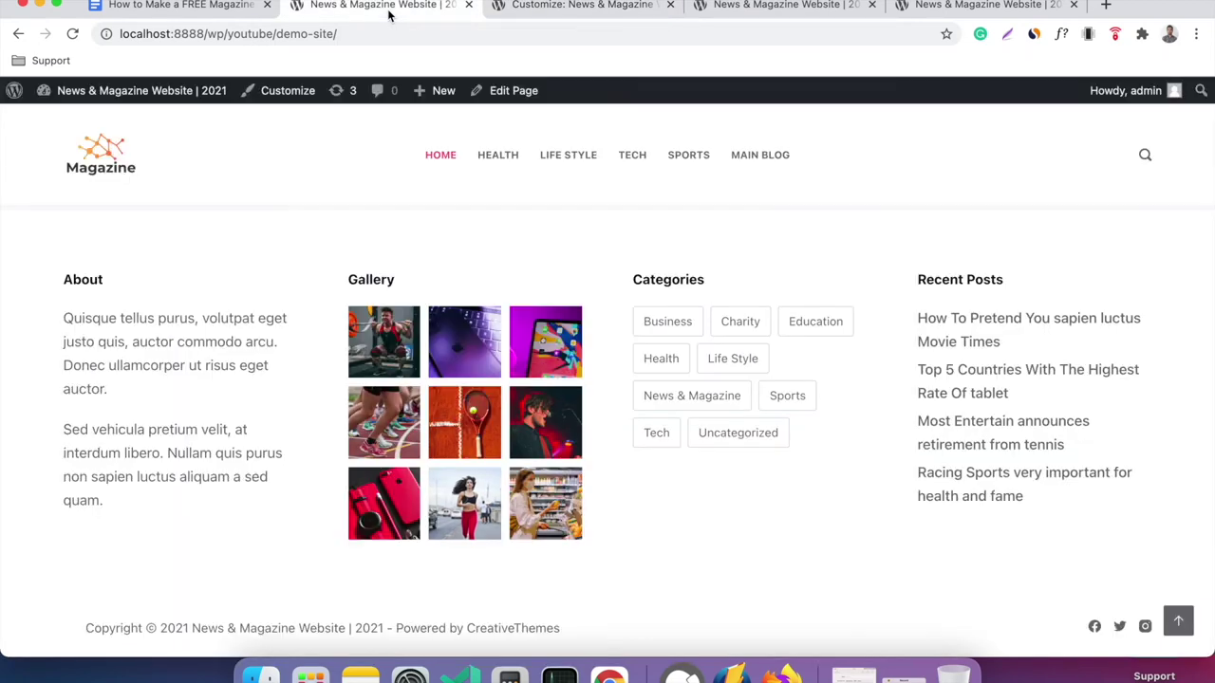
click(541, 8)
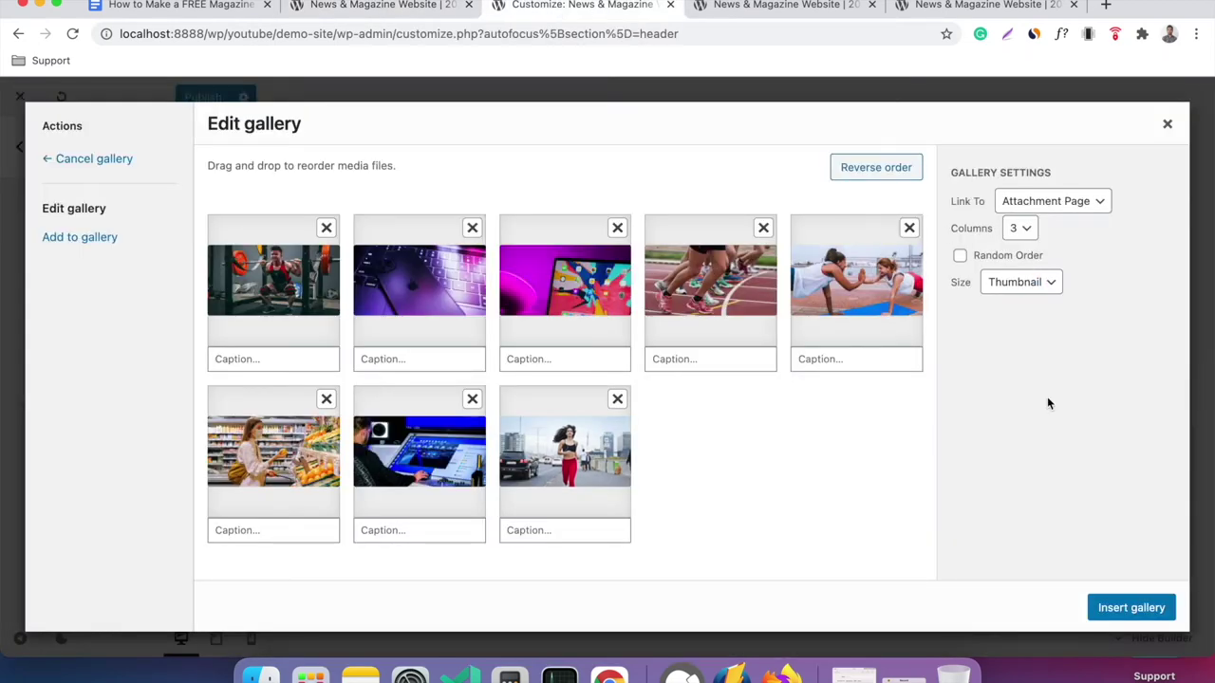
click(1111, 609)
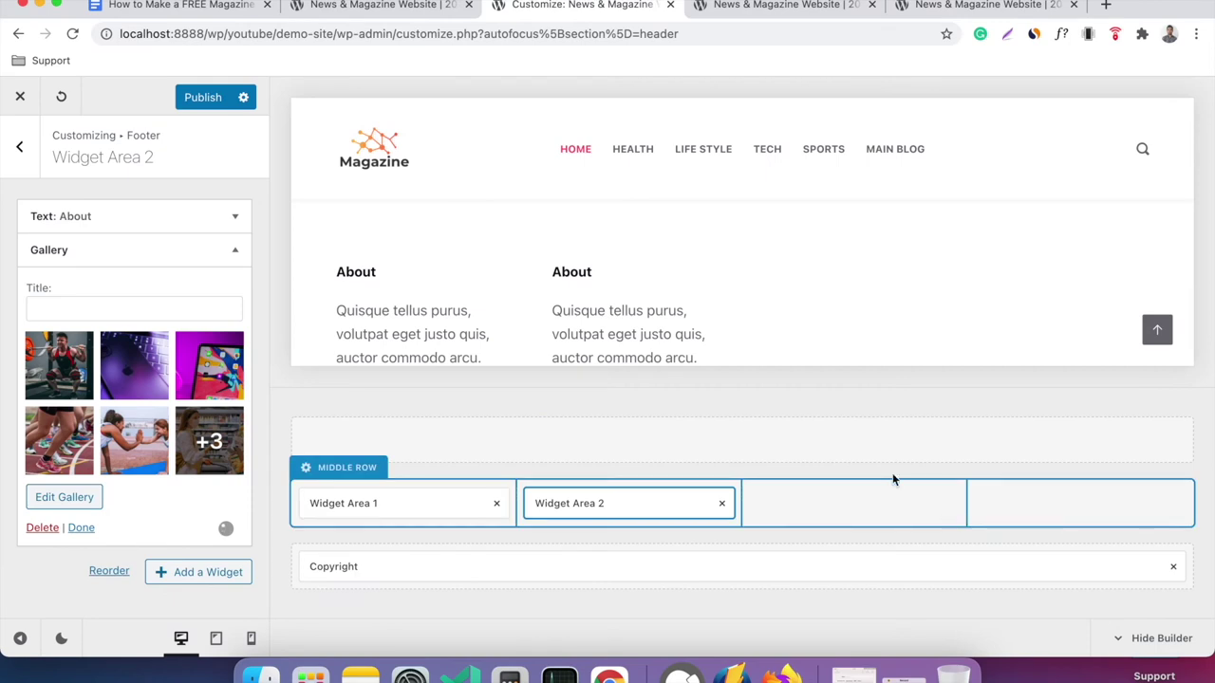
Remove the duplicate About Text widget from Widget Area 2 and reopen the gallery for editing.
scroll(766, 326, down, 1)
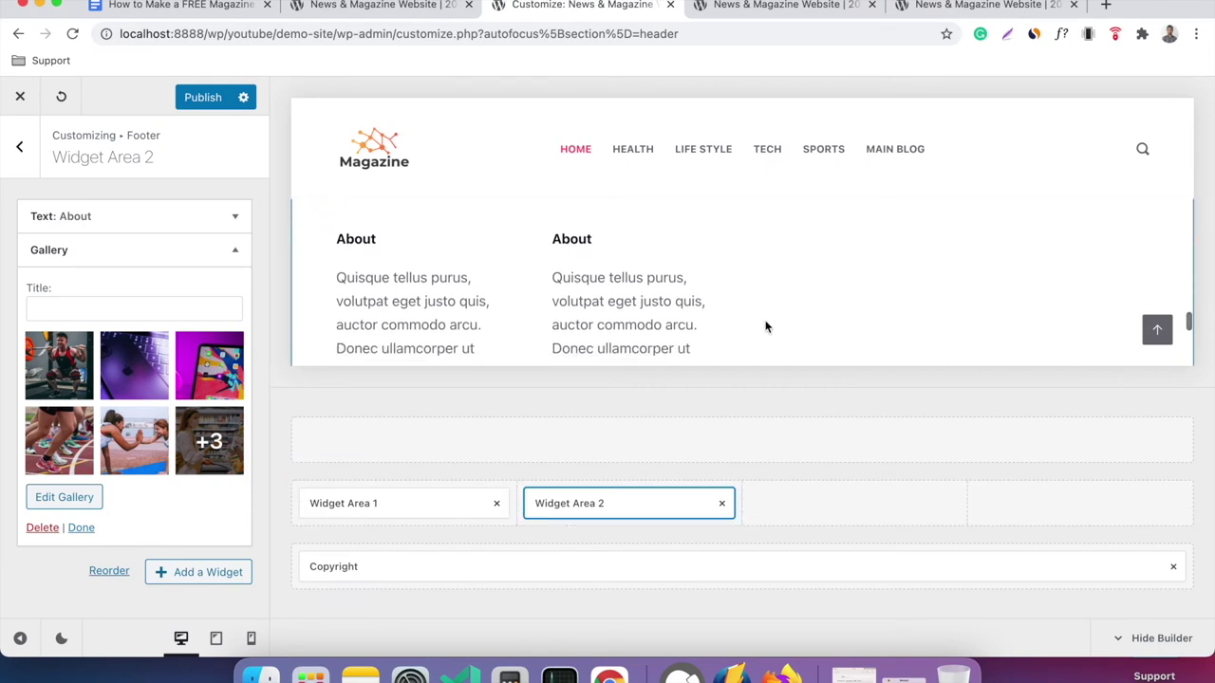
scroll(766, 327, down, 8)
scroll(767, 326, up, 5)
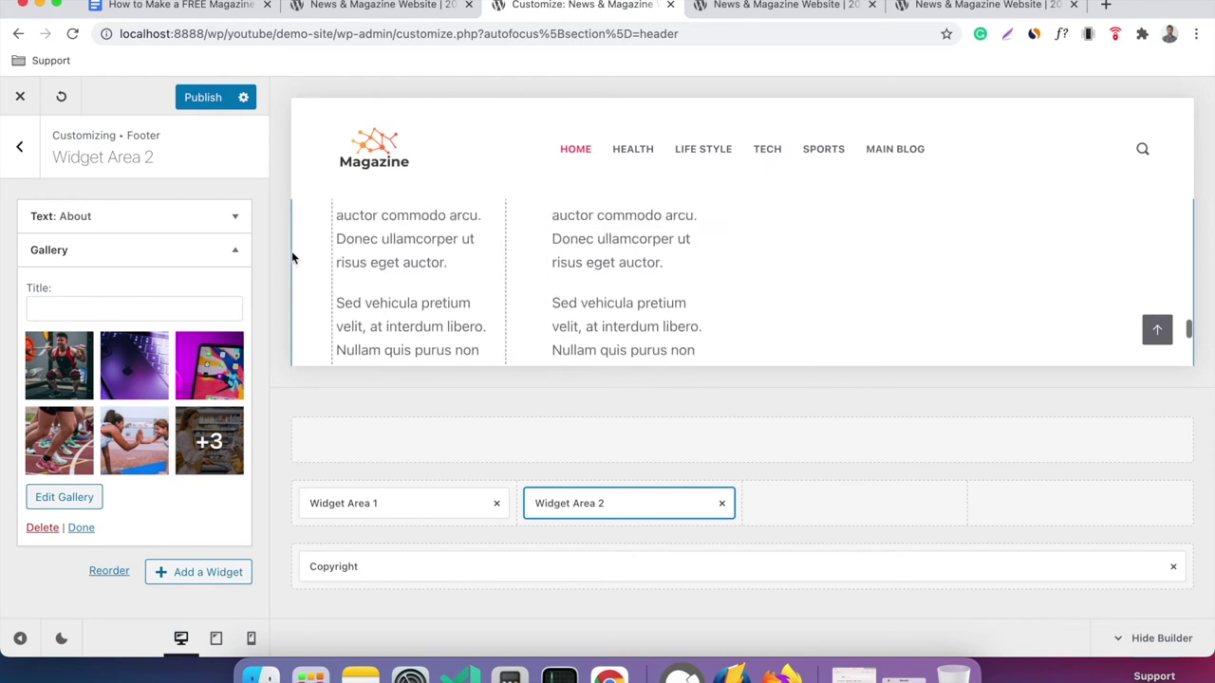
click(235, 249)
click(234, 216)
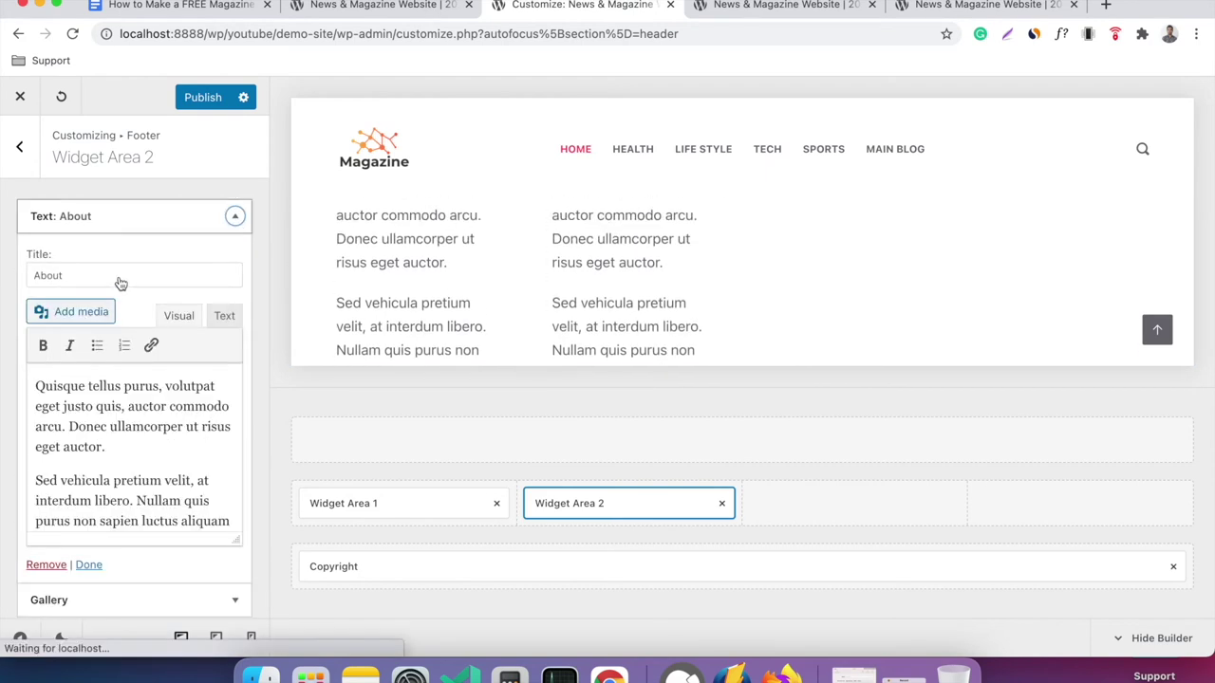
scroll(75, 446, down, 1)
click(58, 566)
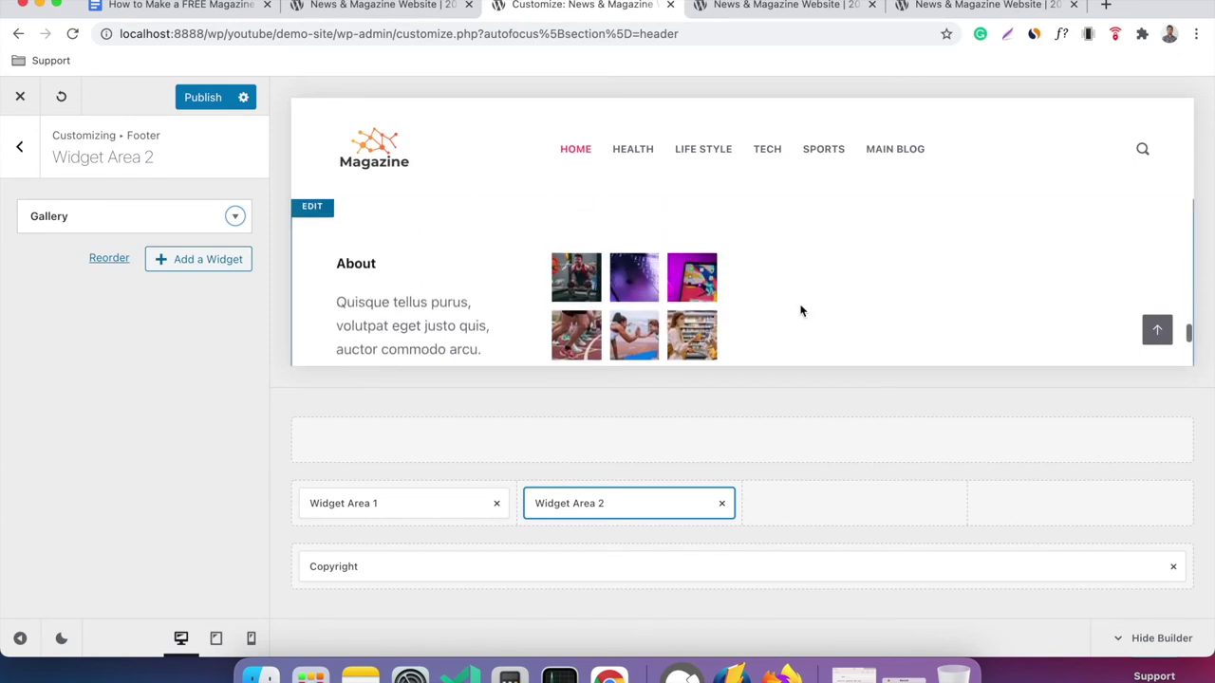
click(228, 222)
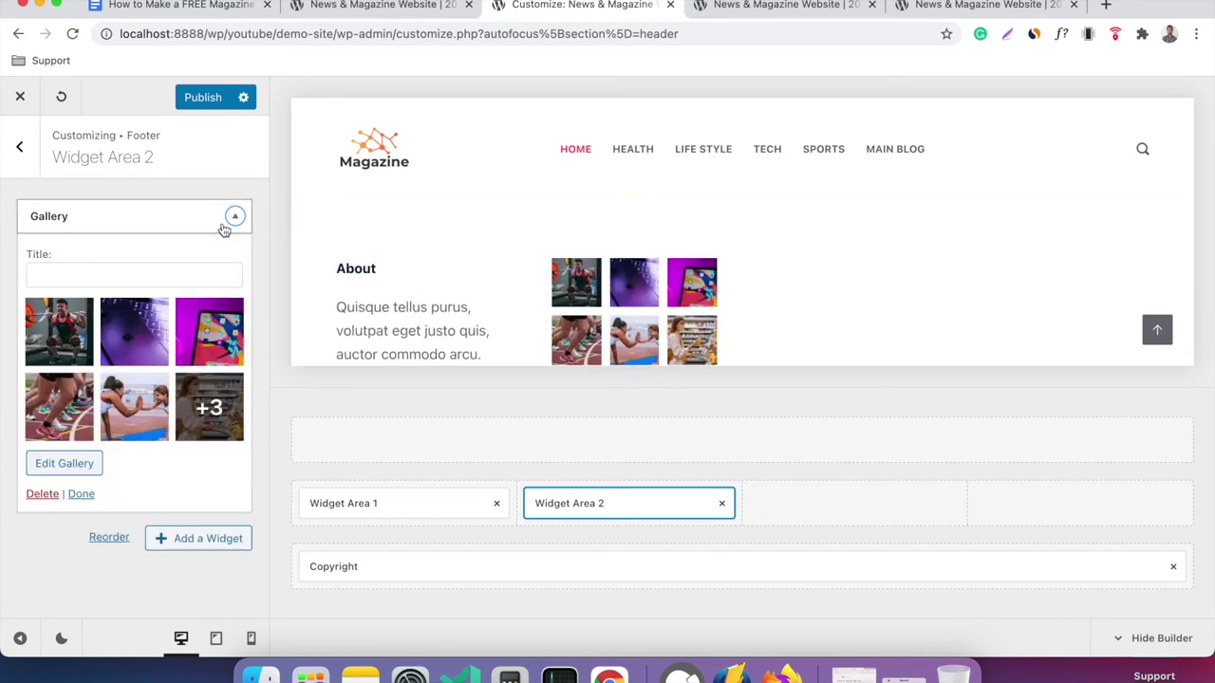
click(64, 463)
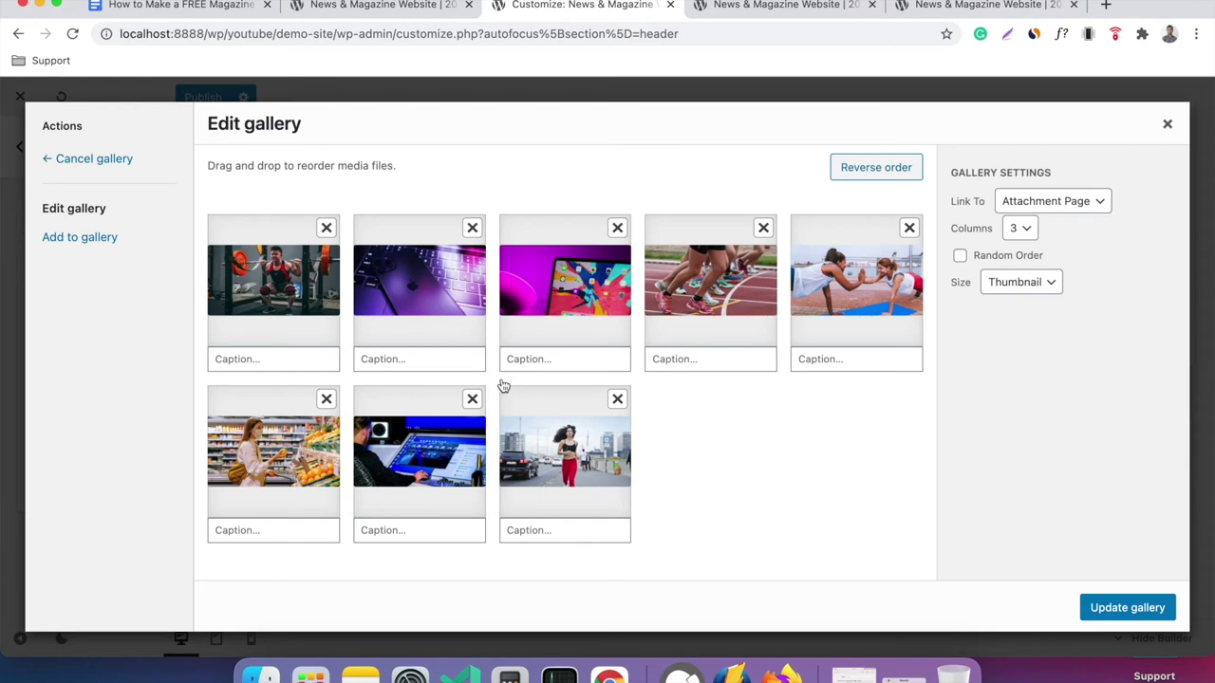
Add the concert photo to the footer gallery and save it.
click(67, 237)
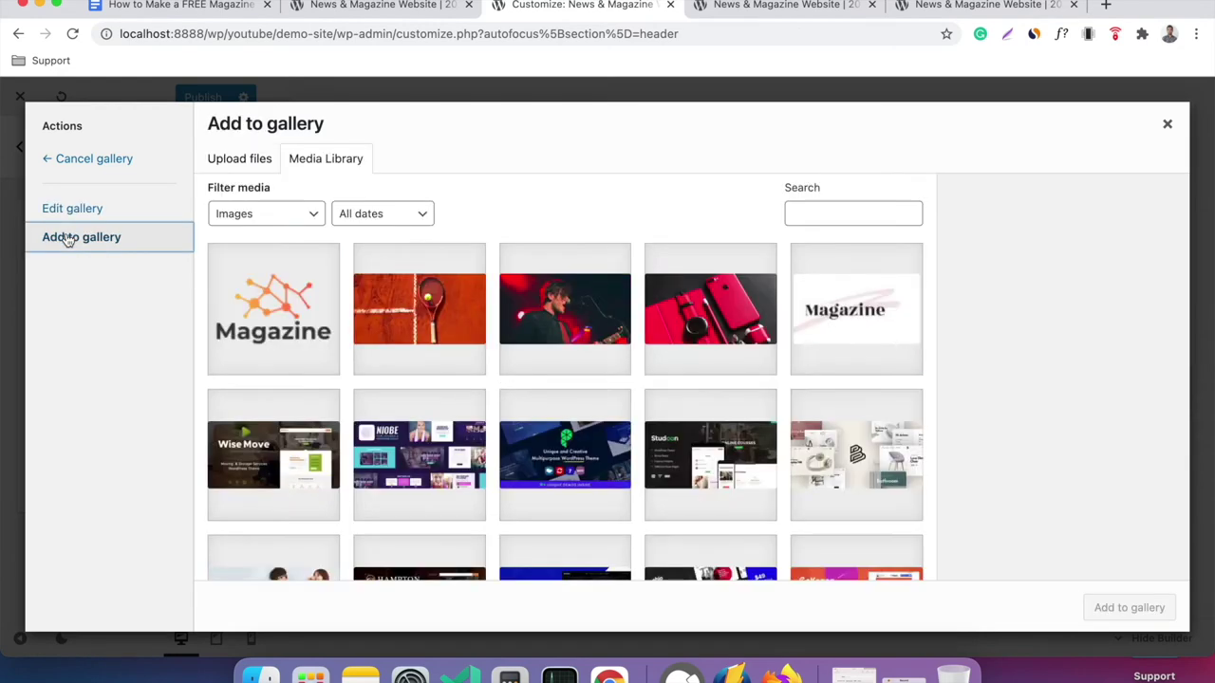
click(487, 305)
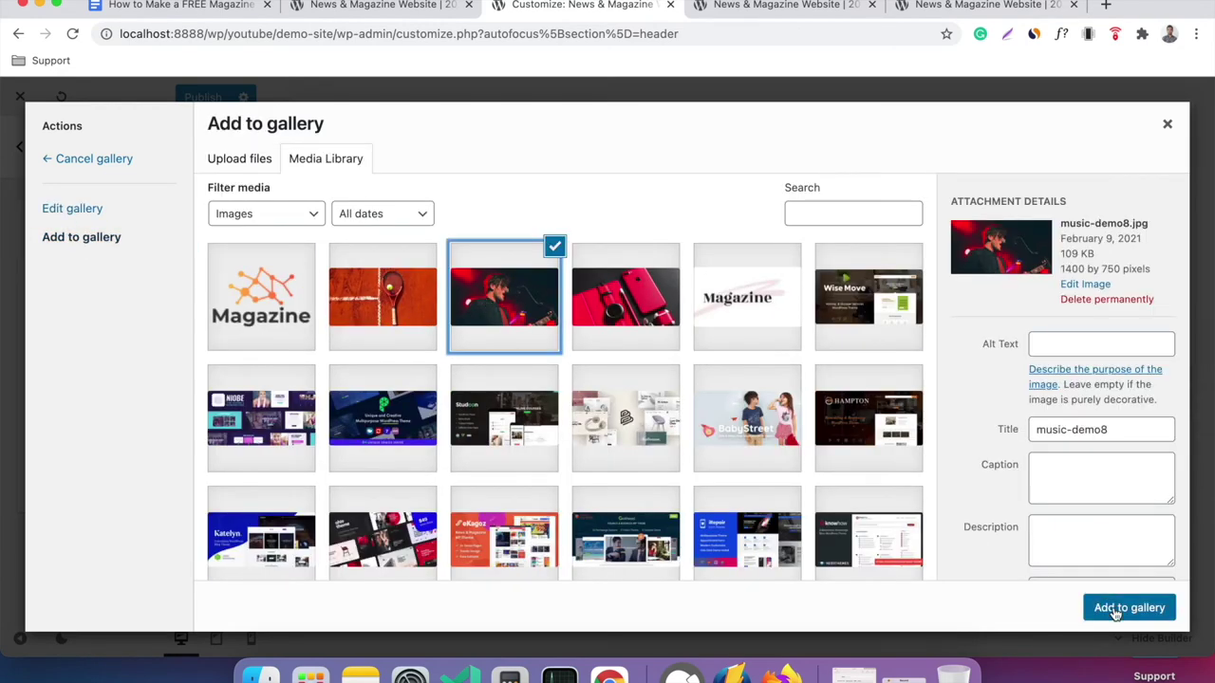
click(1117, 609)
click(1101, 607)
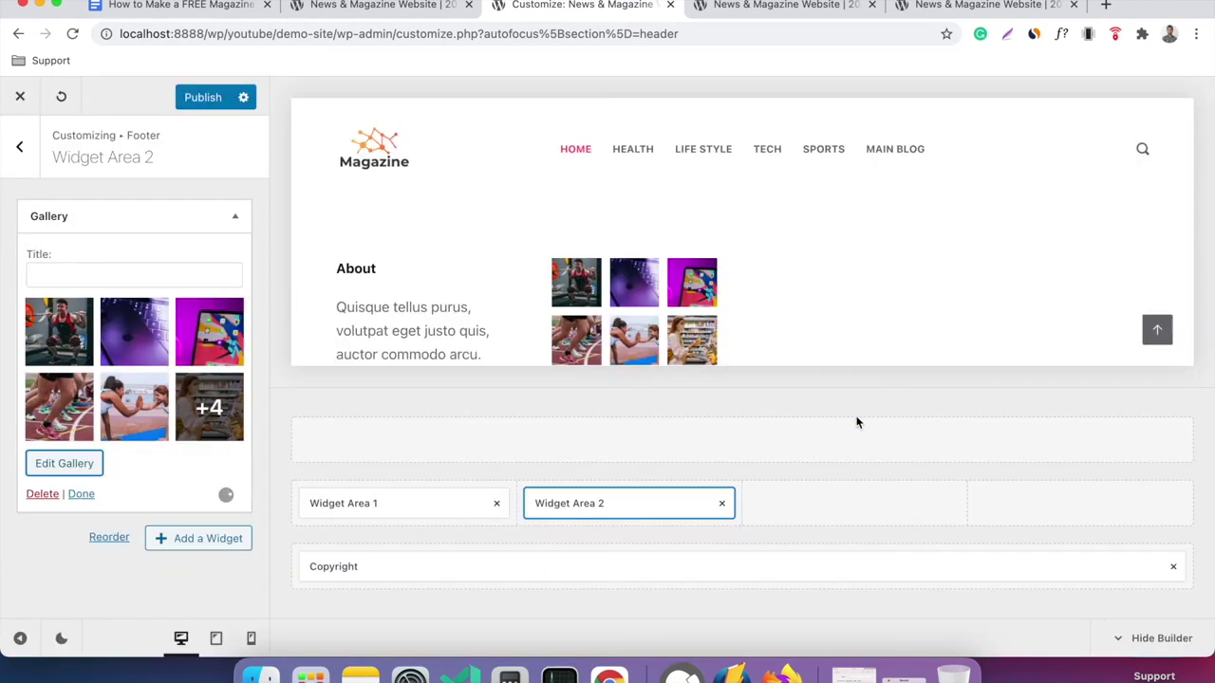
Title the gallery widget 'Gallery' and publish the Customizer changes.
click(213, 277)
text(Gallery)
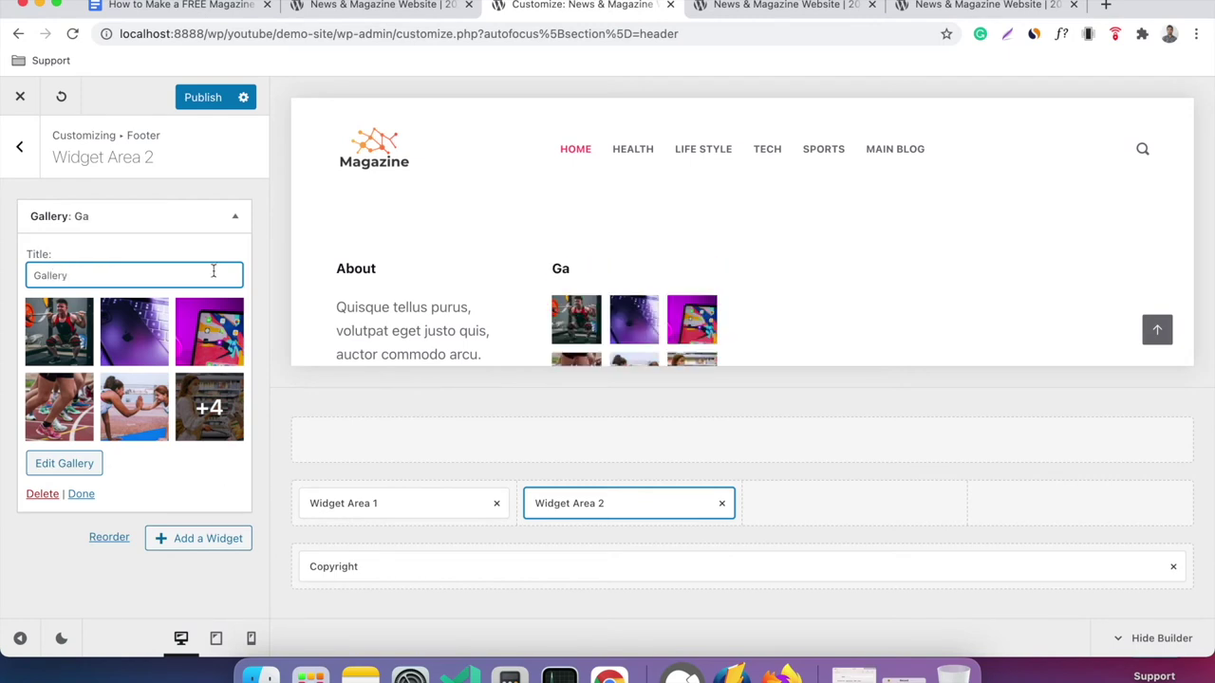
click(210, 96)
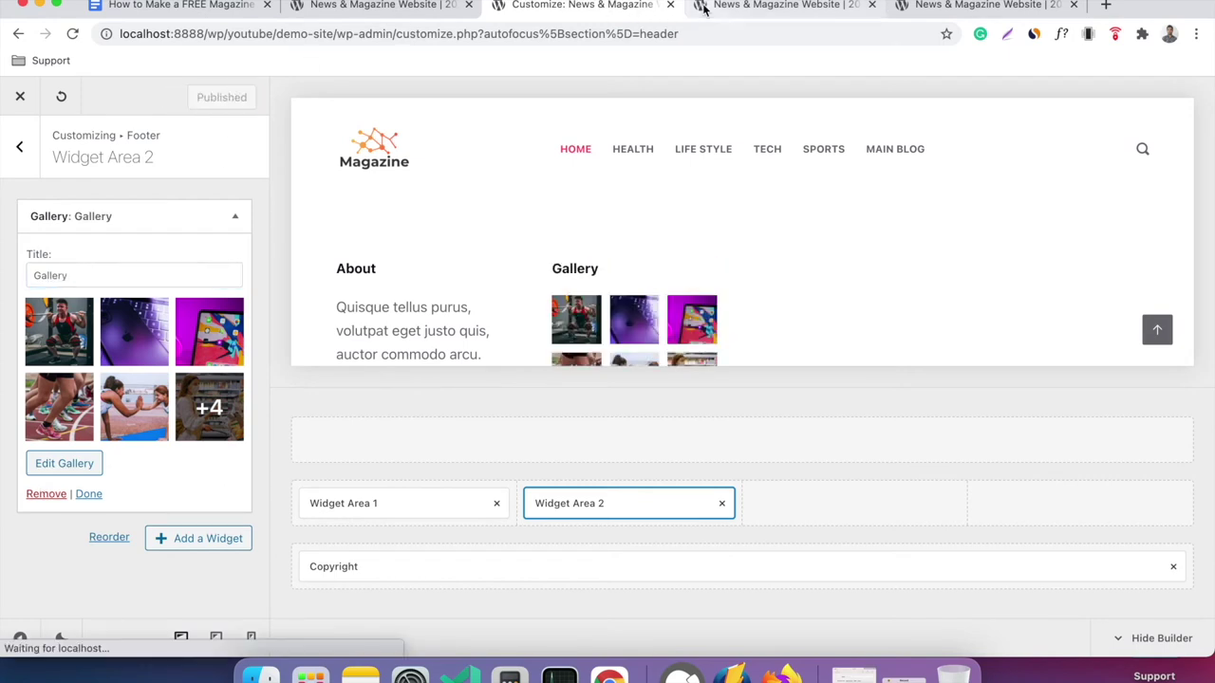
click(703, 8)
right_click(505, 264)
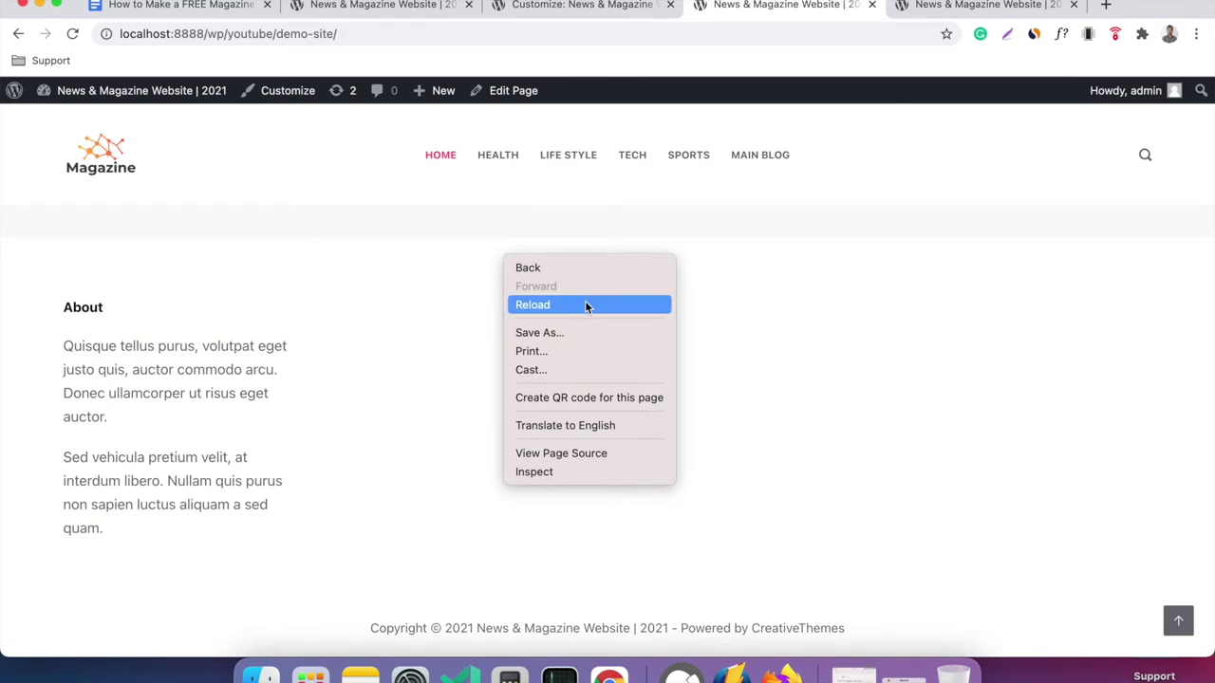
click(586, 306)
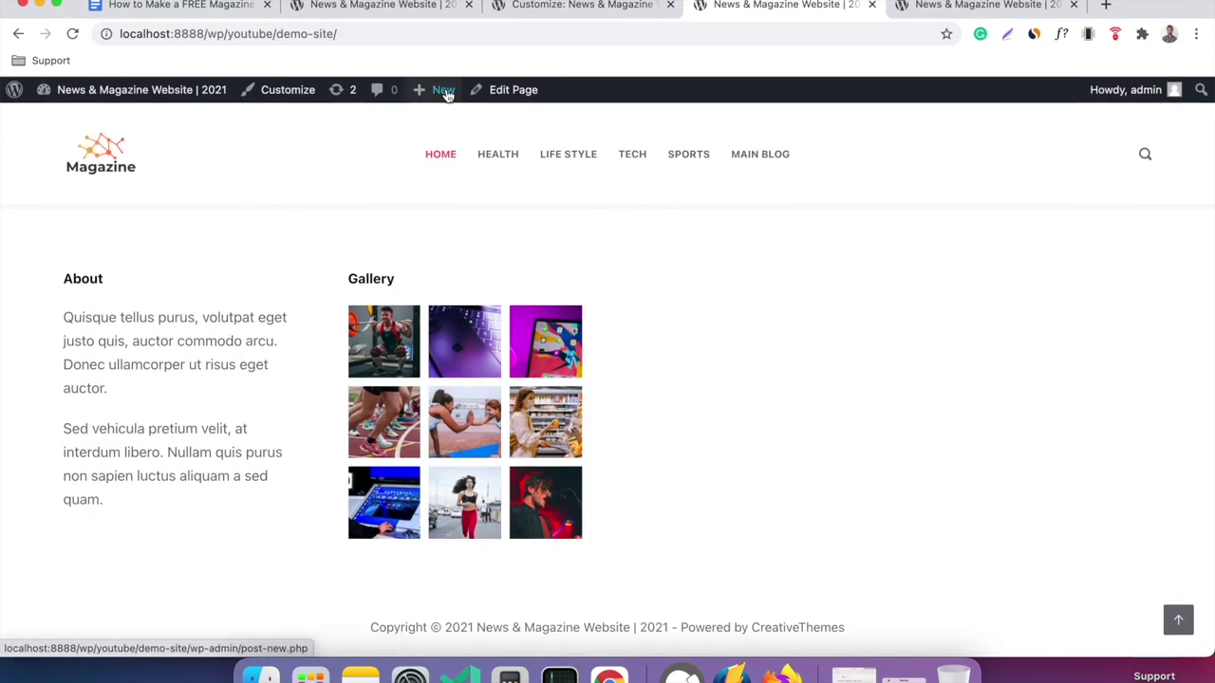
click(415, 6)
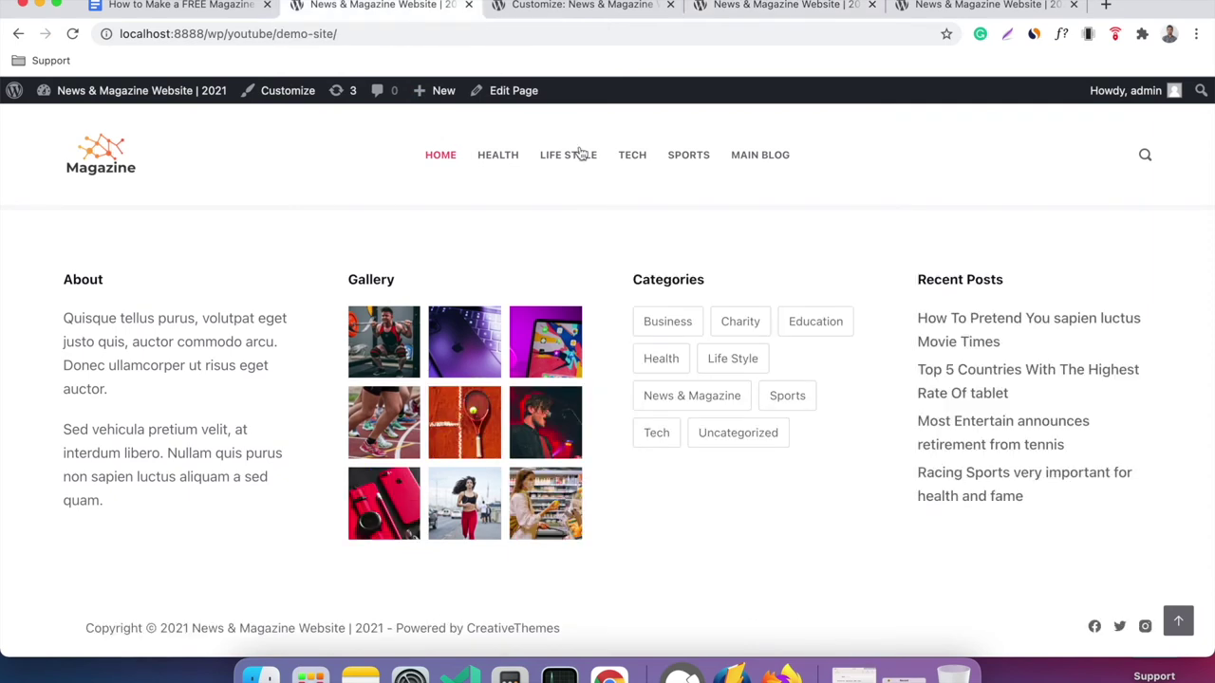
click(570, 10)
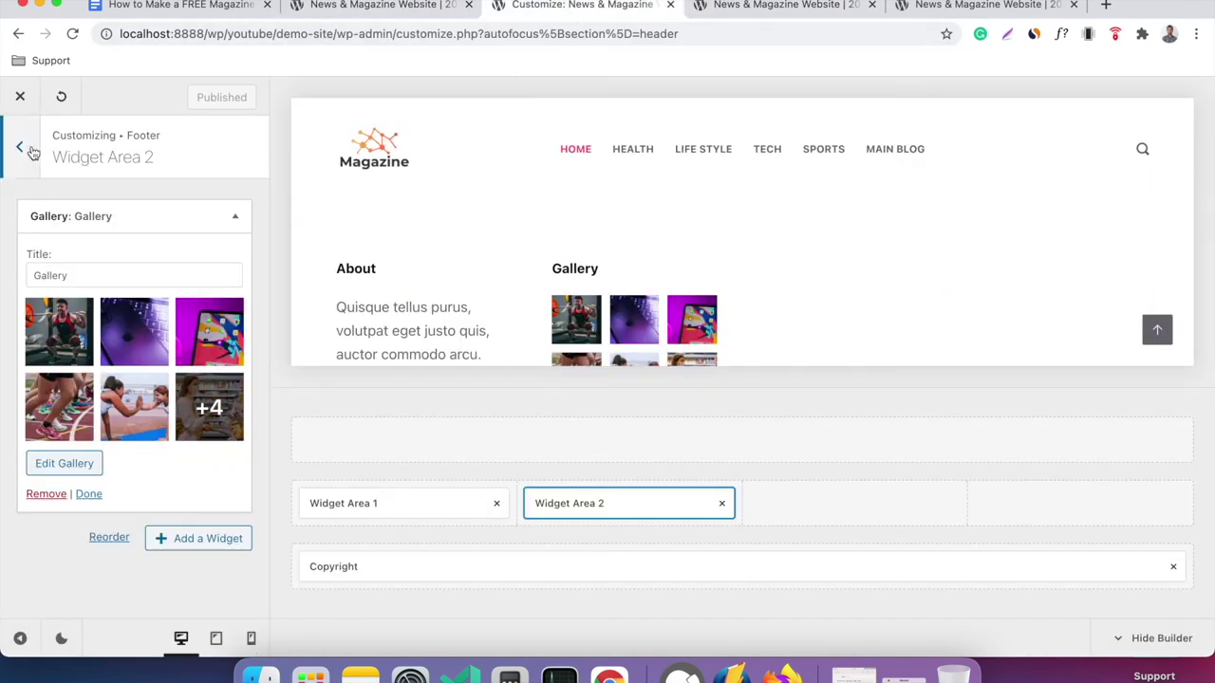
click(19, 145)
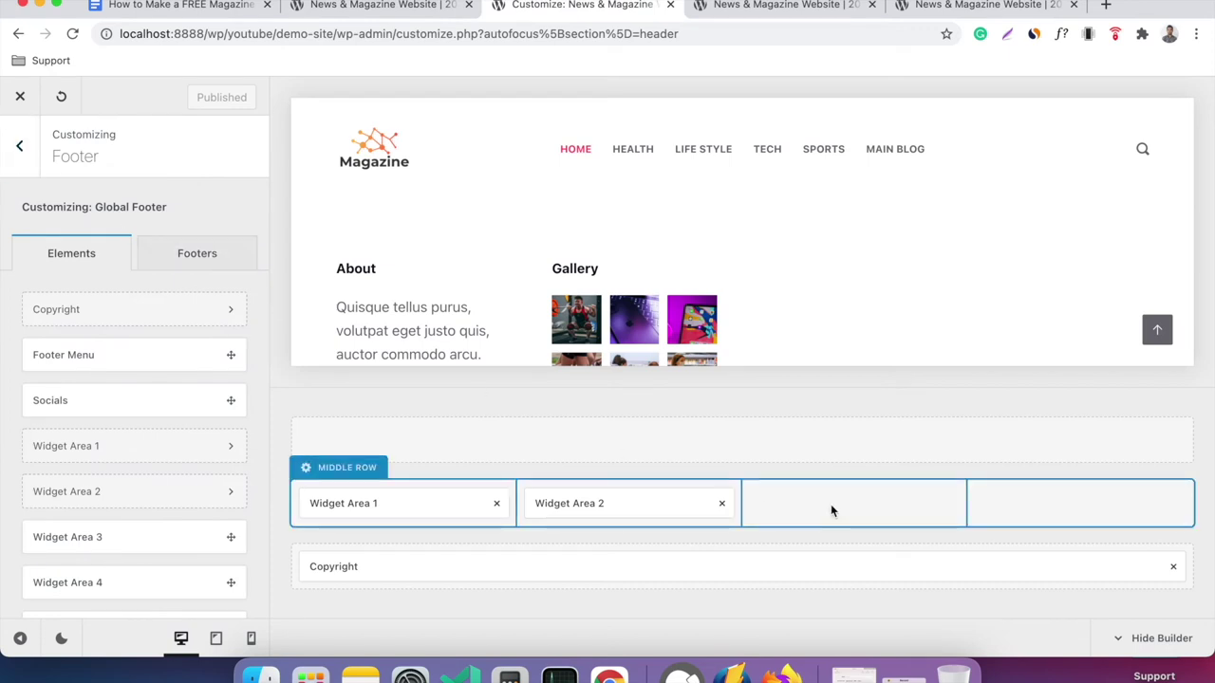
Drag Widget Area 3 into the middle row's third column and remove its untitled Gallery widget.
scroll(168, 344, down, 2)
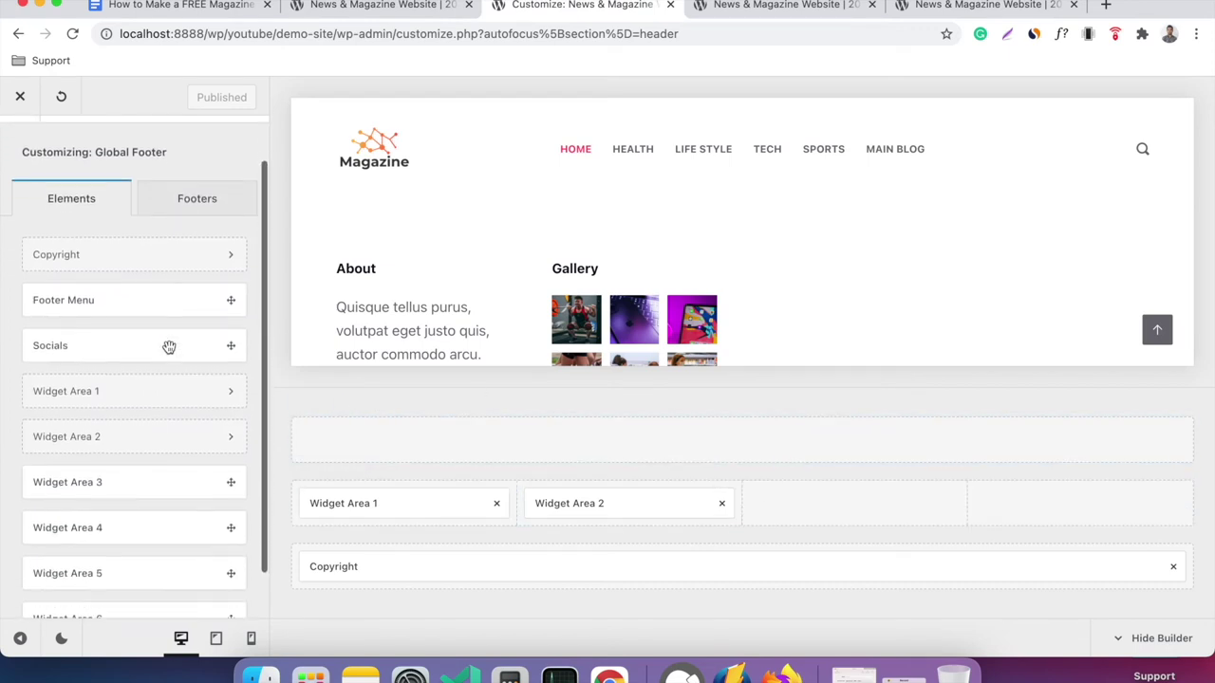
scroll(168, 345, down, 1)
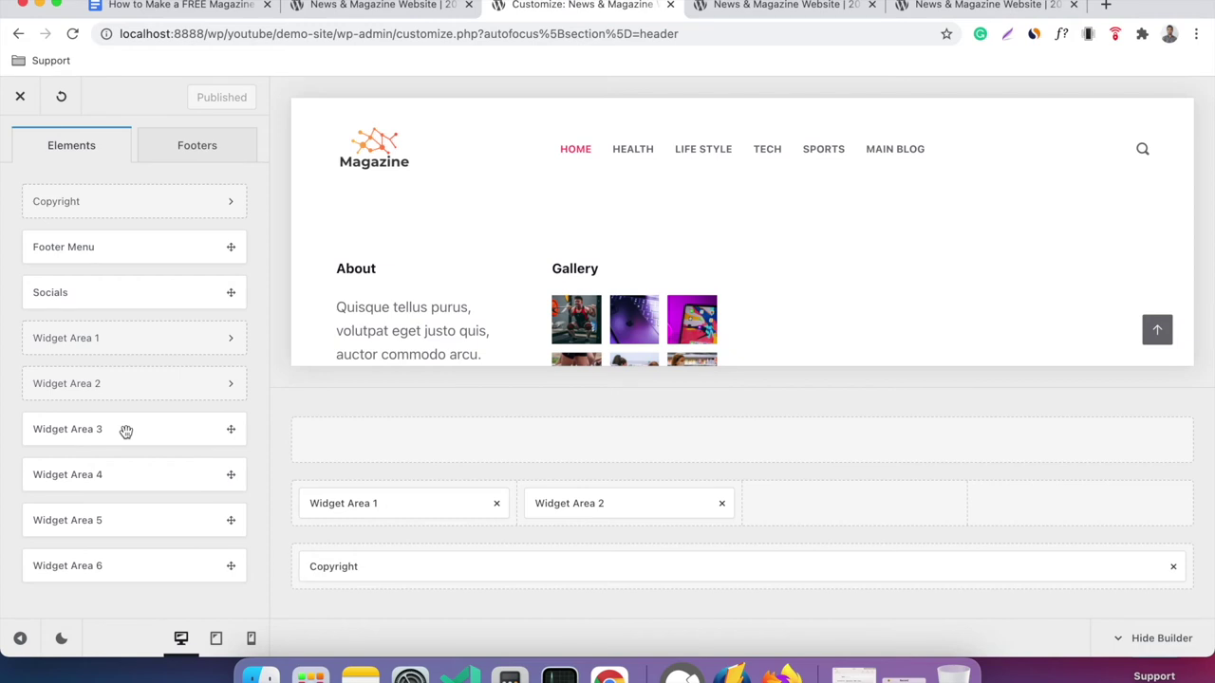
drag(126, 432, 854, 504)
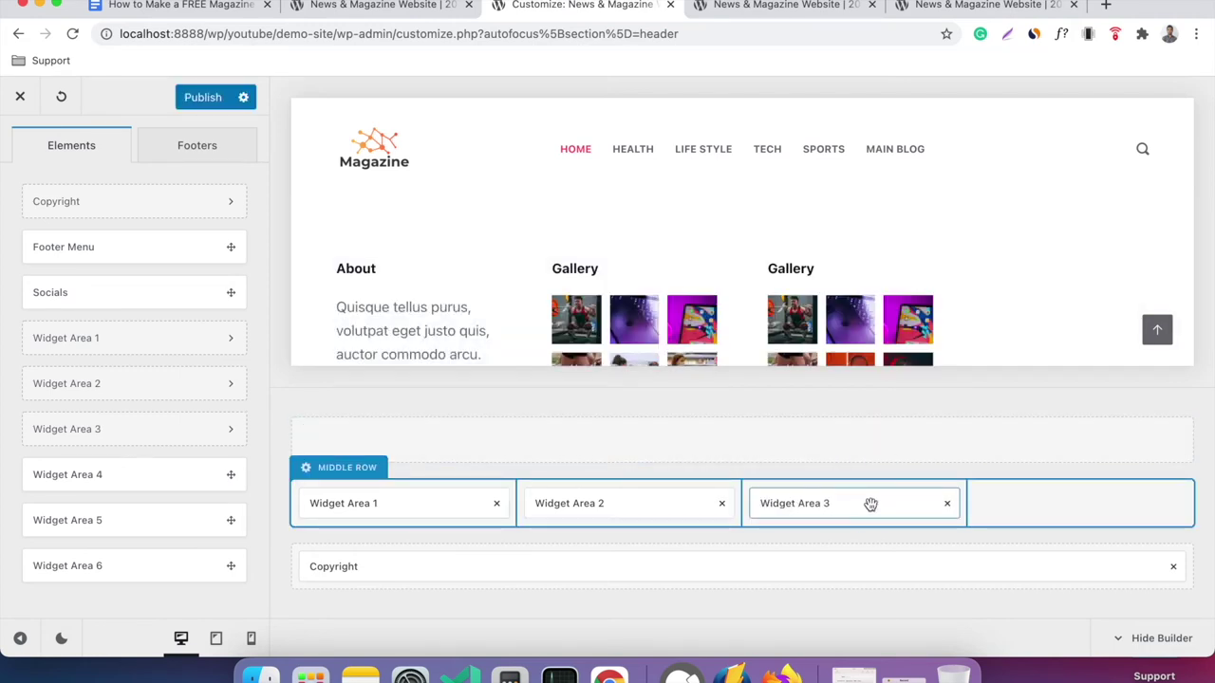
click(870, 504)
click(211, 208)
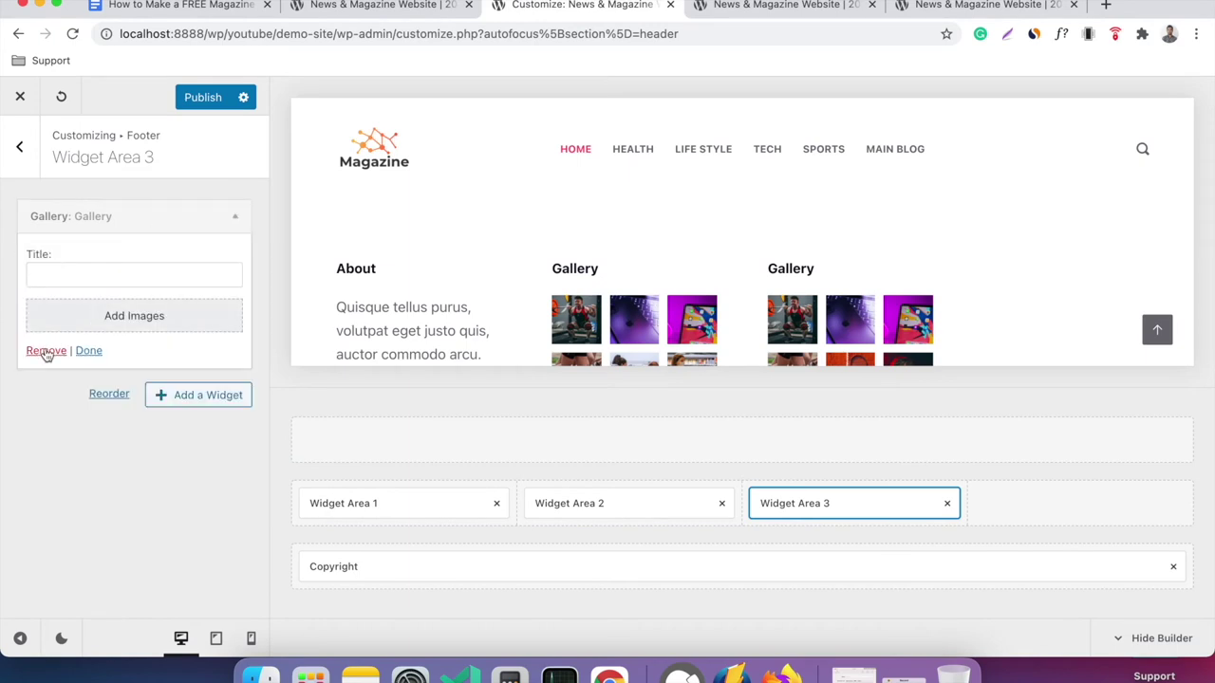
click(46, 351)
Add a Categories widget to footer Widget Area 3.
click(218, 214)
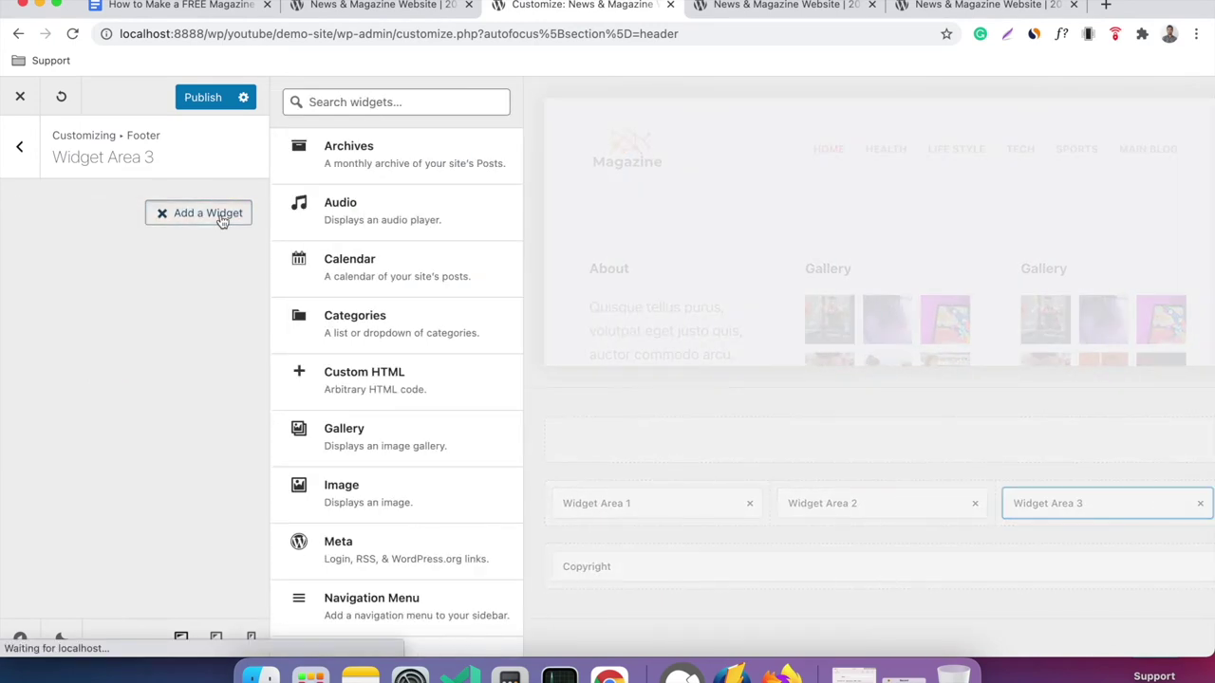
click(388, 322)
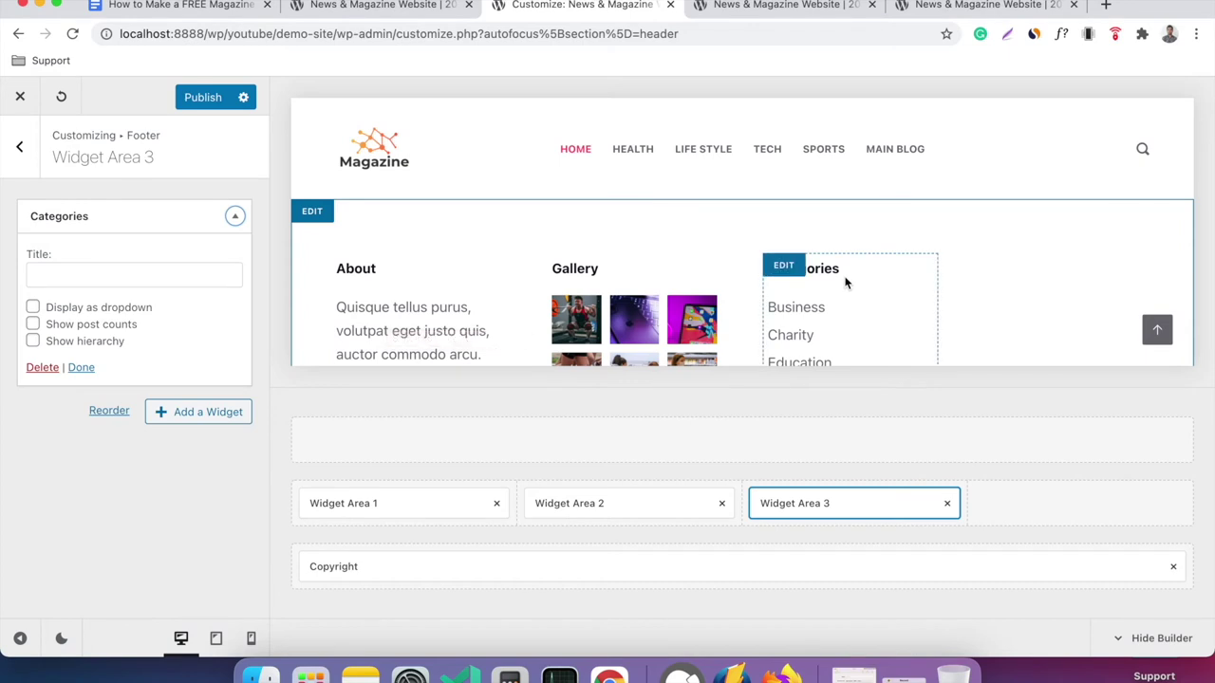
scroll(909, 301, down, 3)
scroll(909, 301, up, 5)
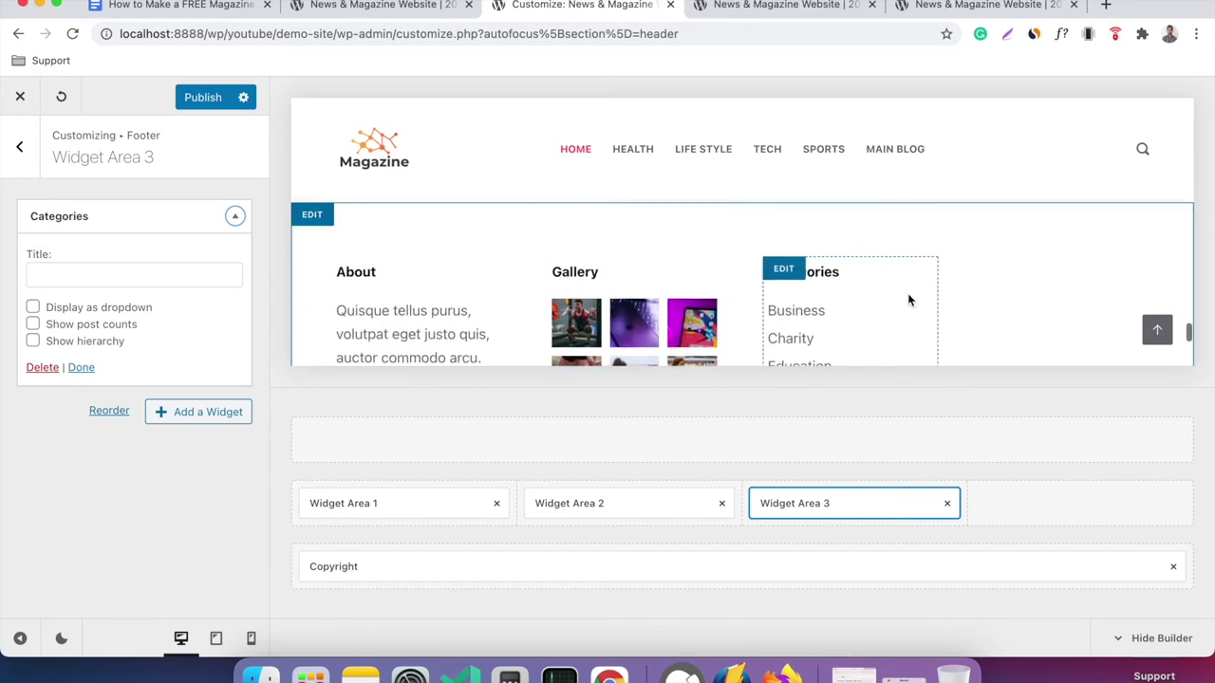
scroll(909, 301, down, 4)
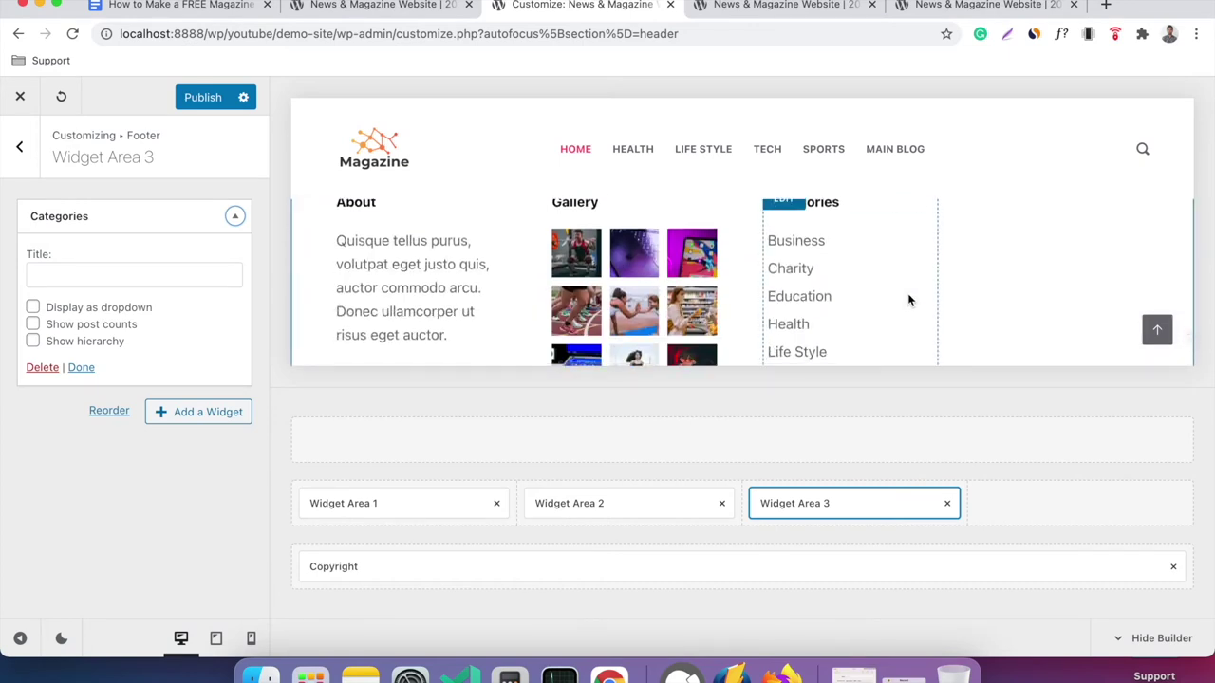
scroll(908, 300, down, 1)
Turn off the Categories widget's dropdown display, comparing against the live site's footer.
click(392, 6)
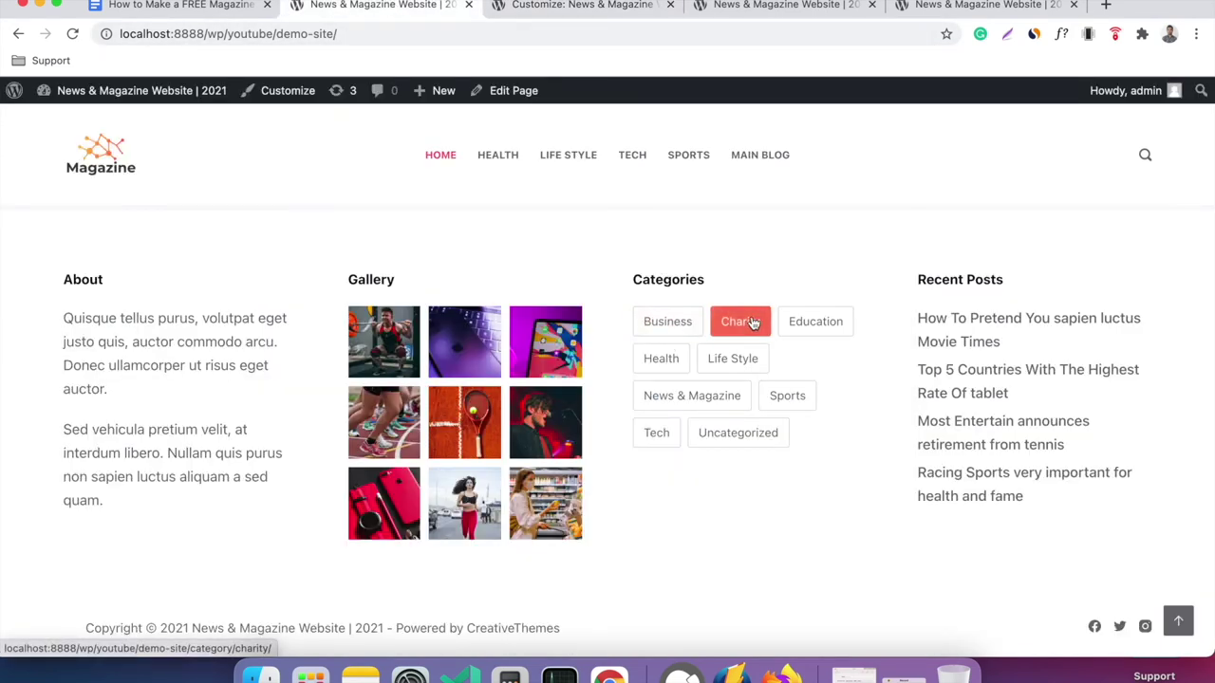
click(590, 7)
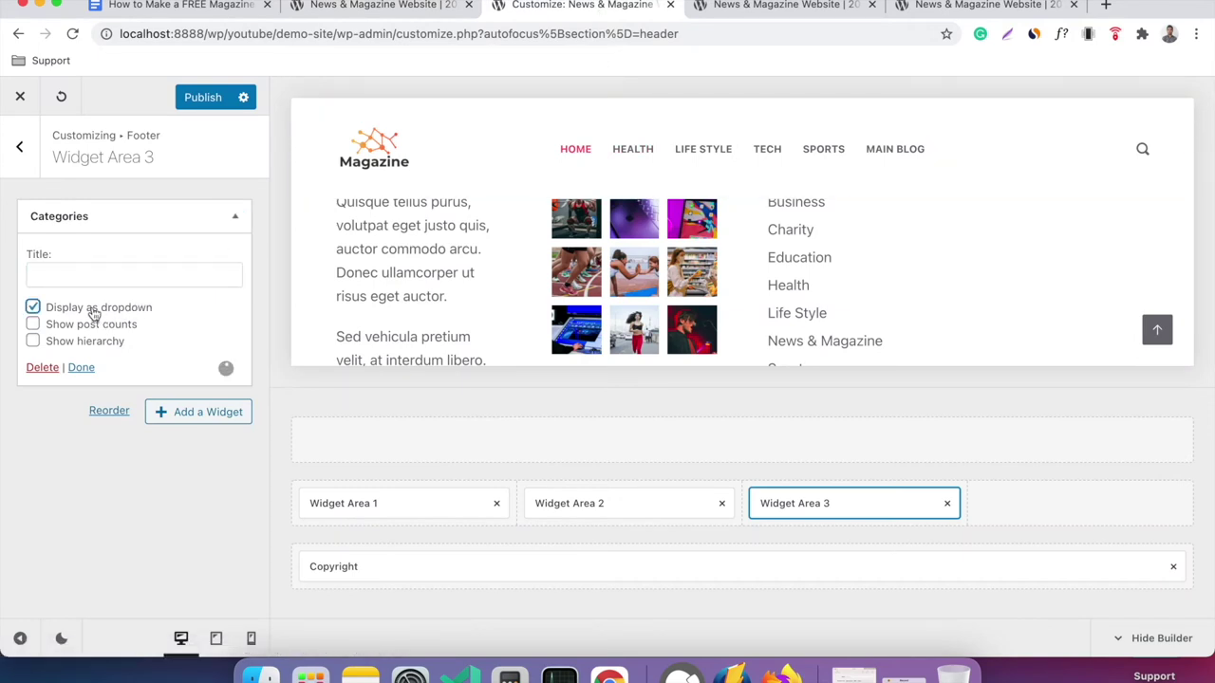
click(83, 314)
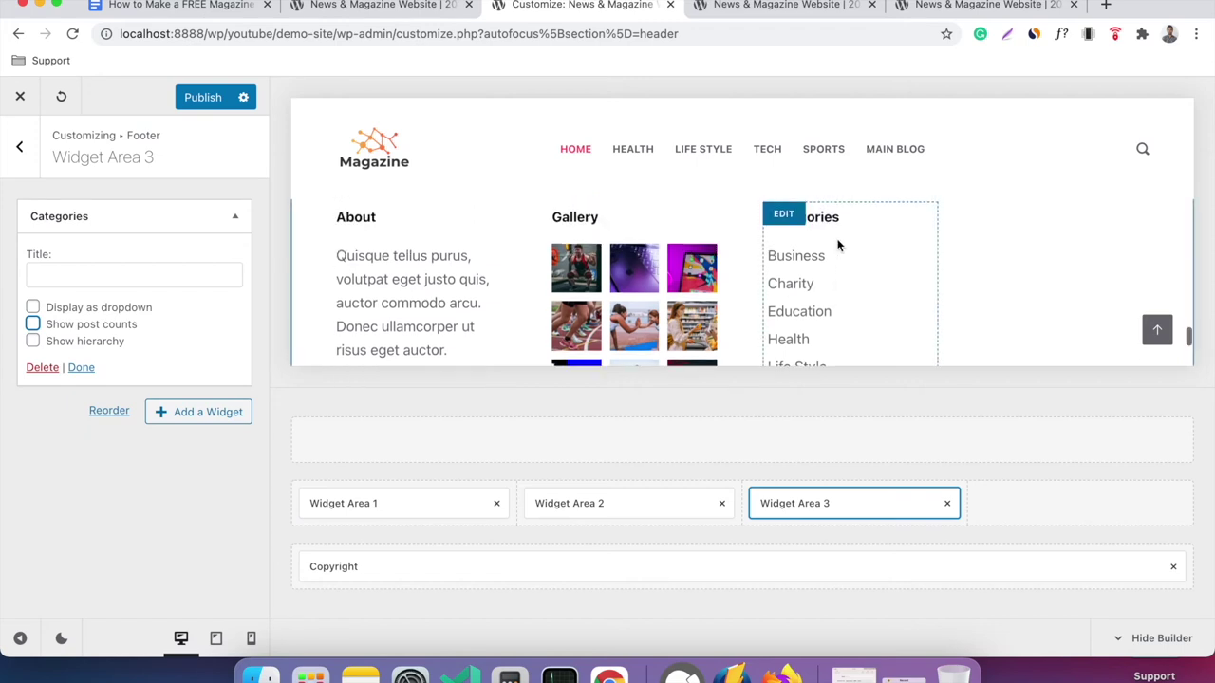
click(405, 8)
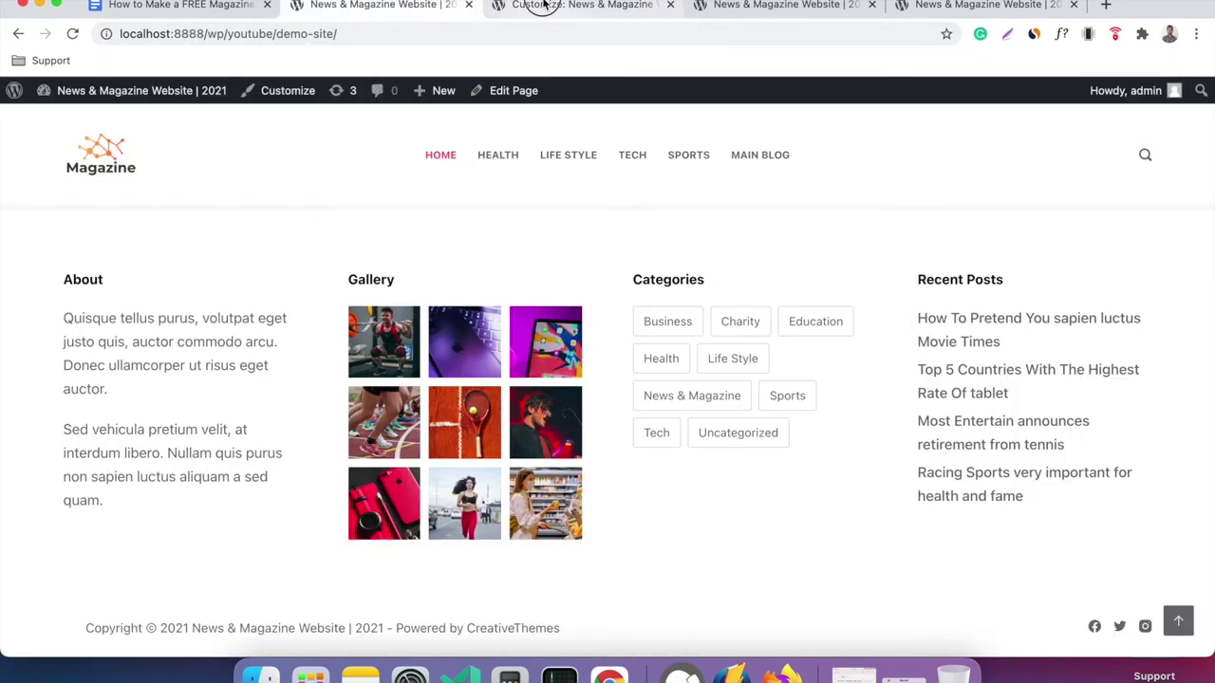
click(543, 6)
Collapse the Categories widget, search the widget list for 'tag', and add a Tag Cloud to Widget Area 3.
click(233, 218)
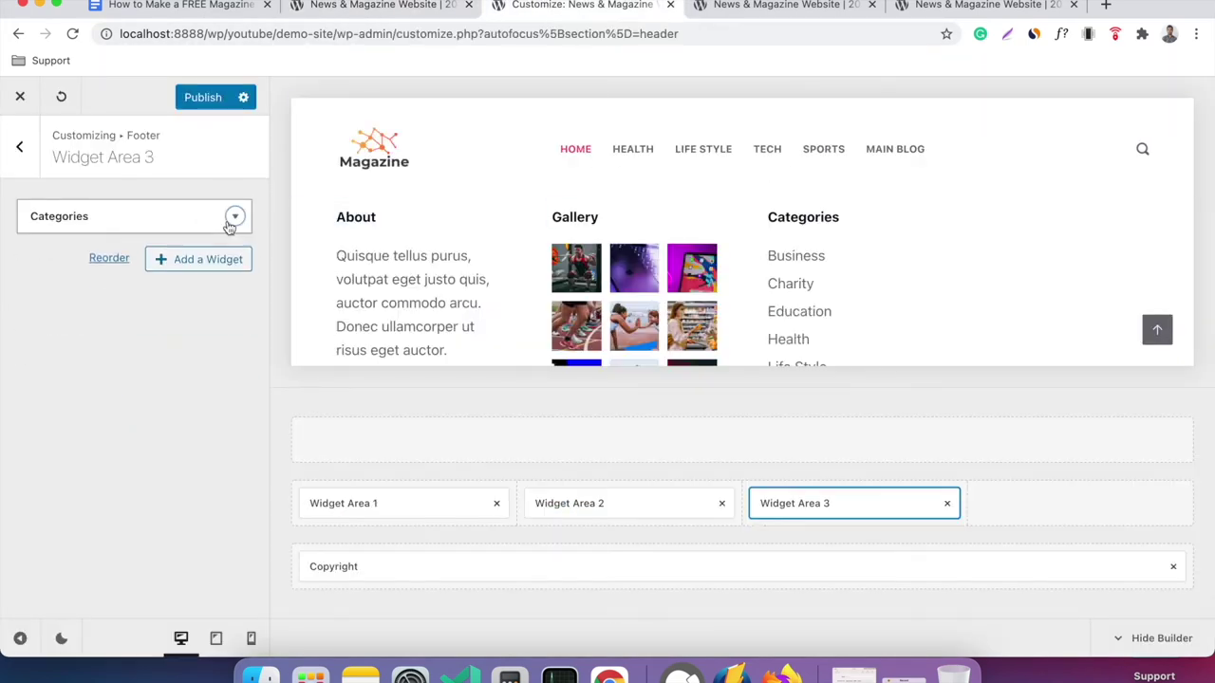
click(182, 267)
scroll(407, 301, down, 2)
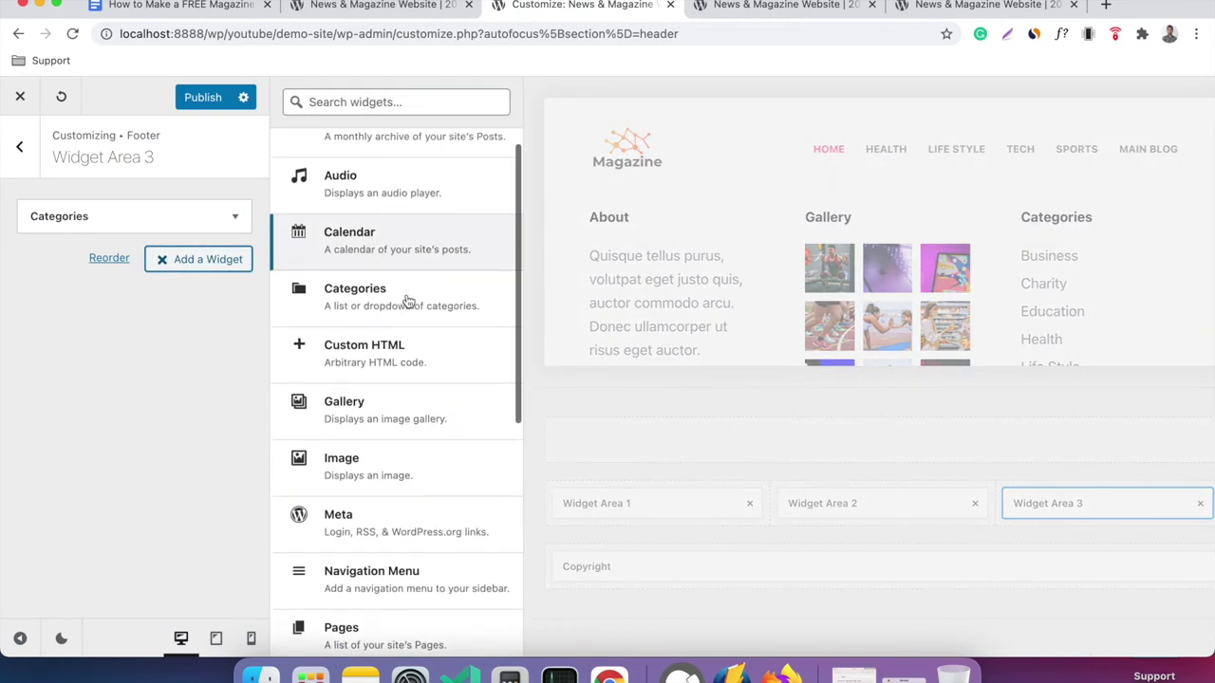
scroll(407, 301, down, 5)
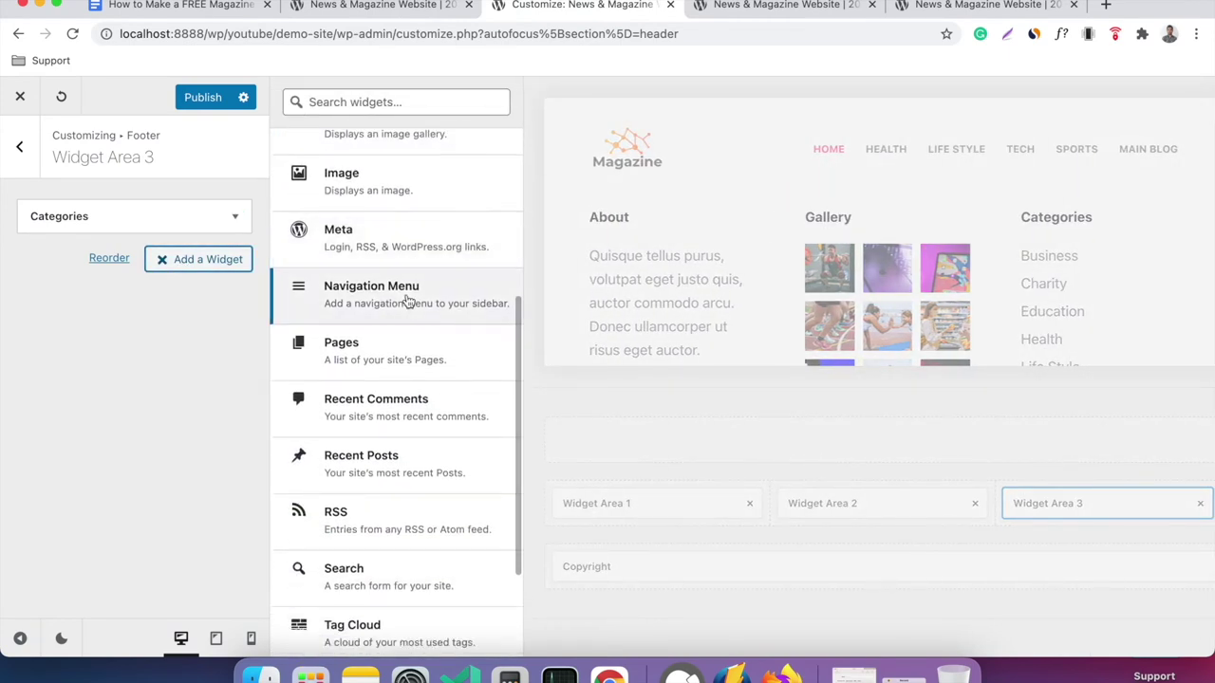
scroll(407, 301, up, 7)
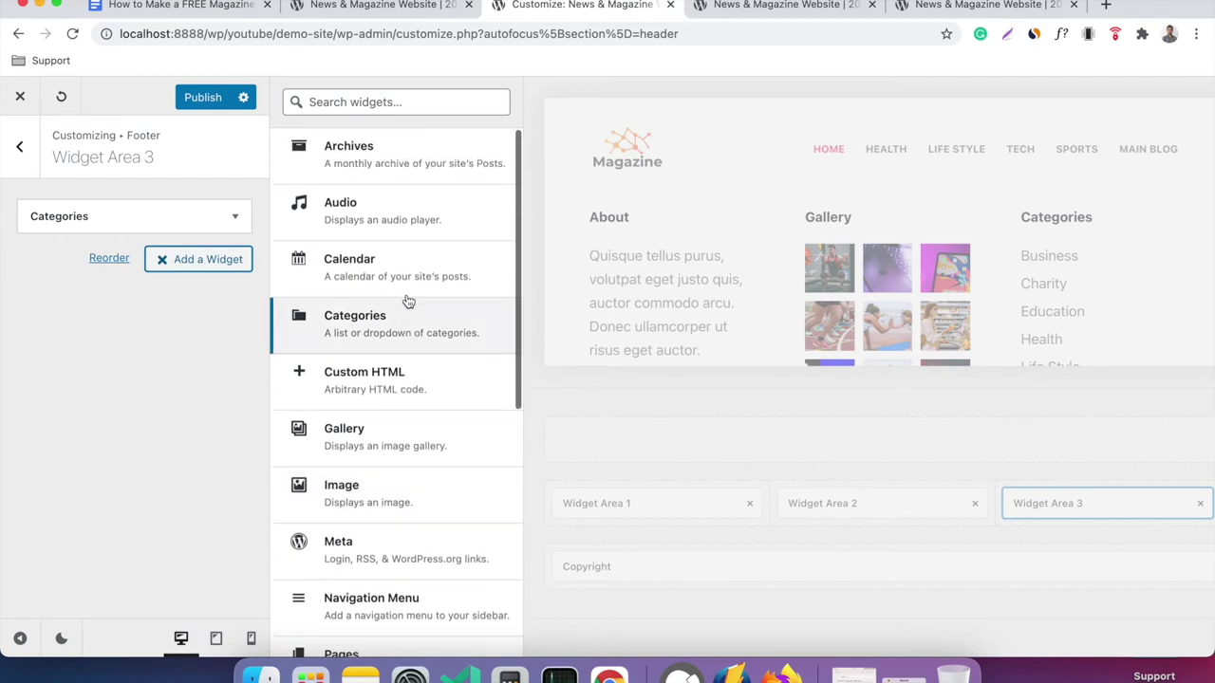
click(407, 102)
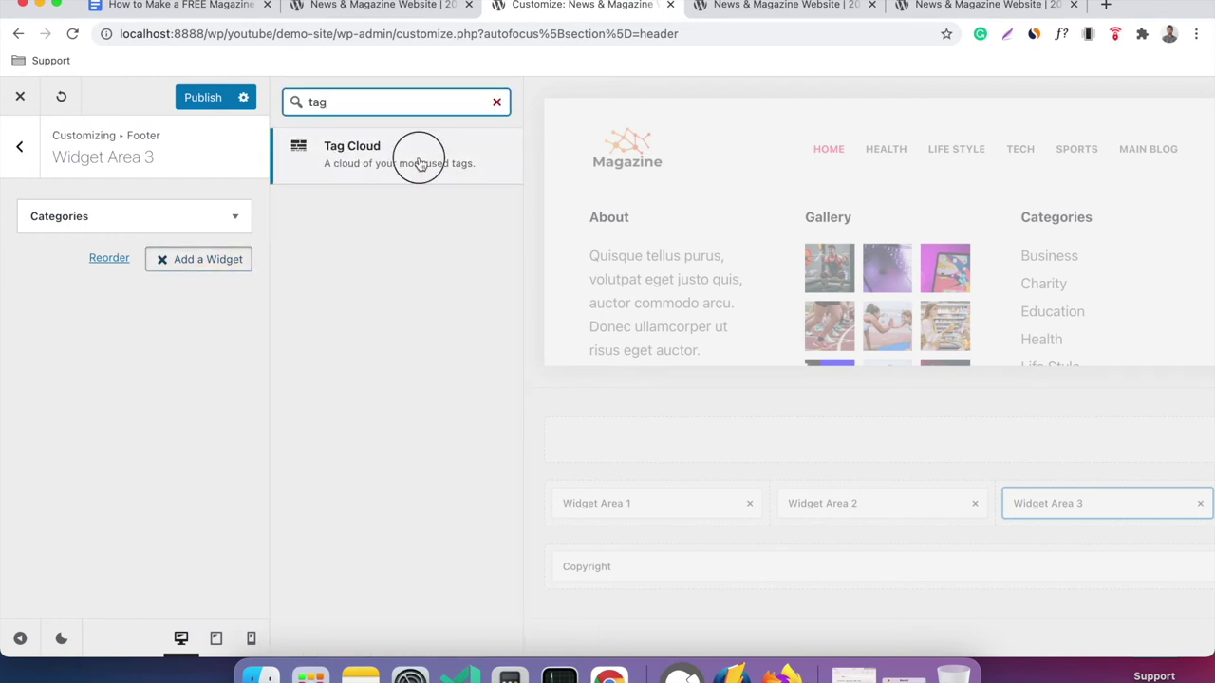
click(420, 165)
Delete the Tag Cloud widget, leaving only Categories, and return to the footer elements list.
scroll(875, 316, down, 10)
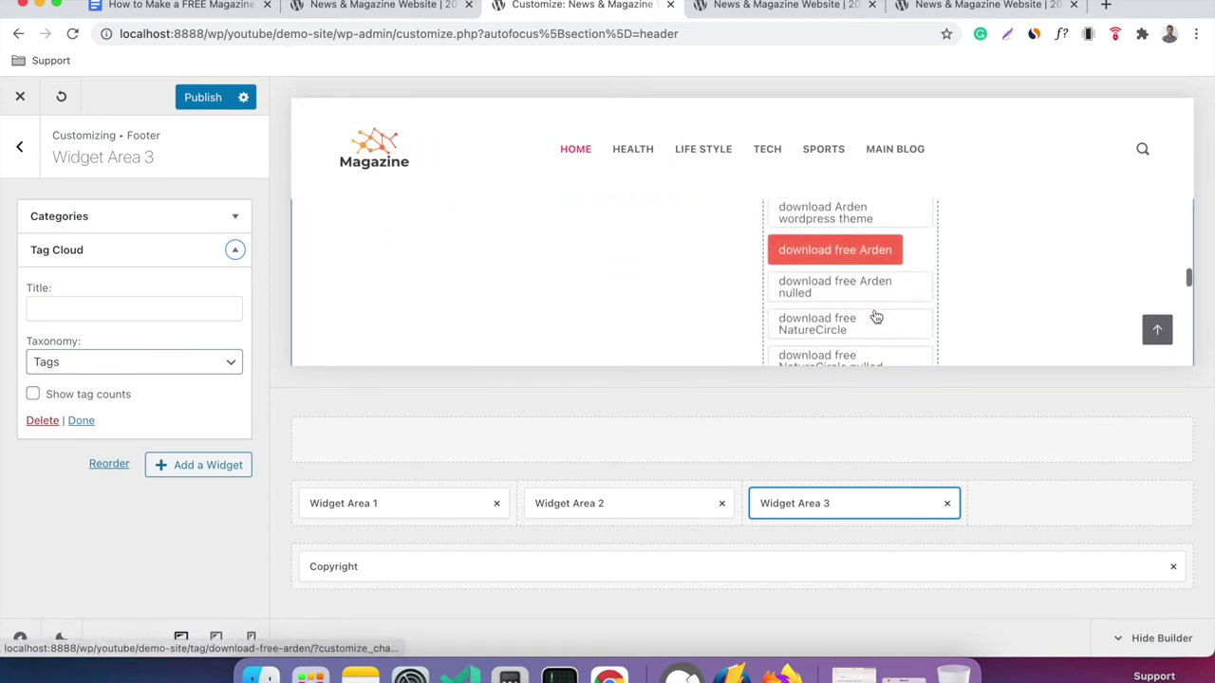
scroll(865, 294, down, 1)
scroll(856, 268, up, 5)
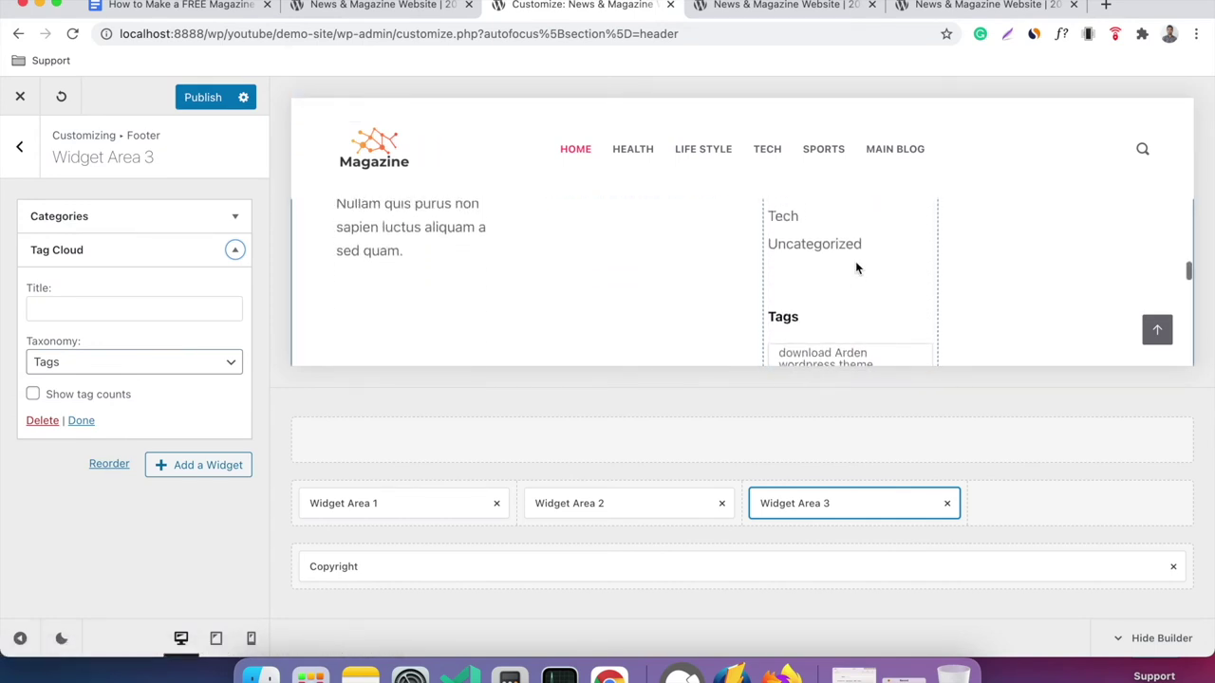
scroll(856, 269, up, 5)
scroll(855, 268, down, 5)
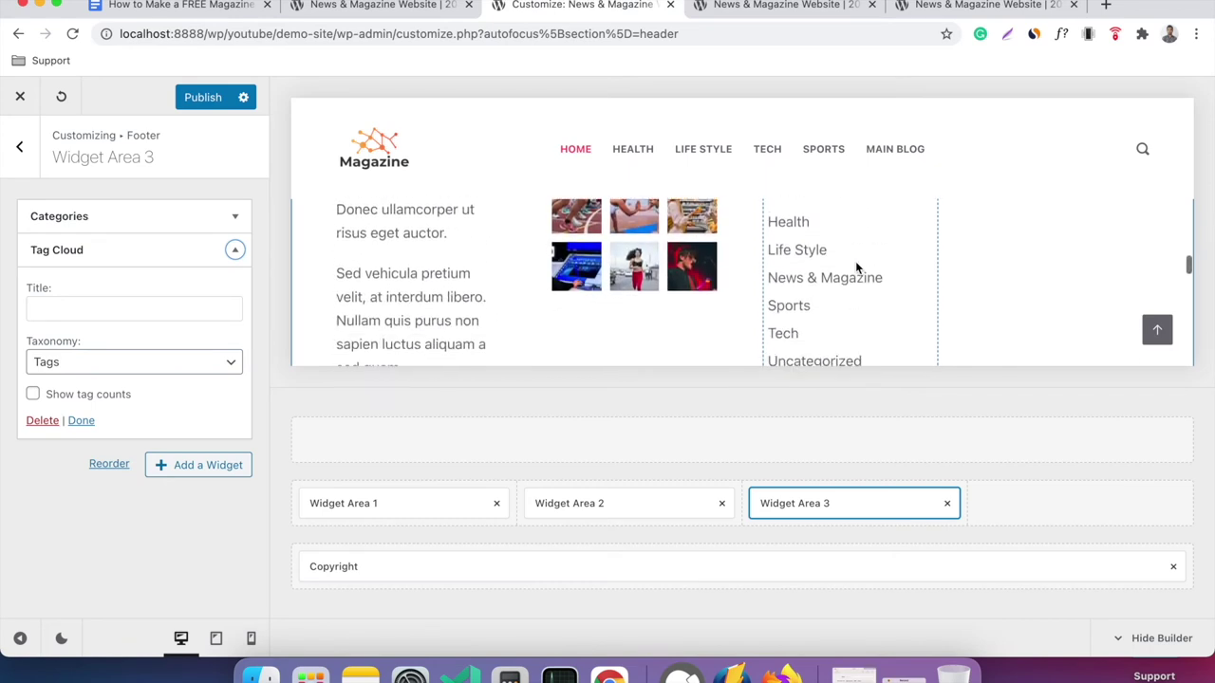
scroll(856, 268, down, 2)
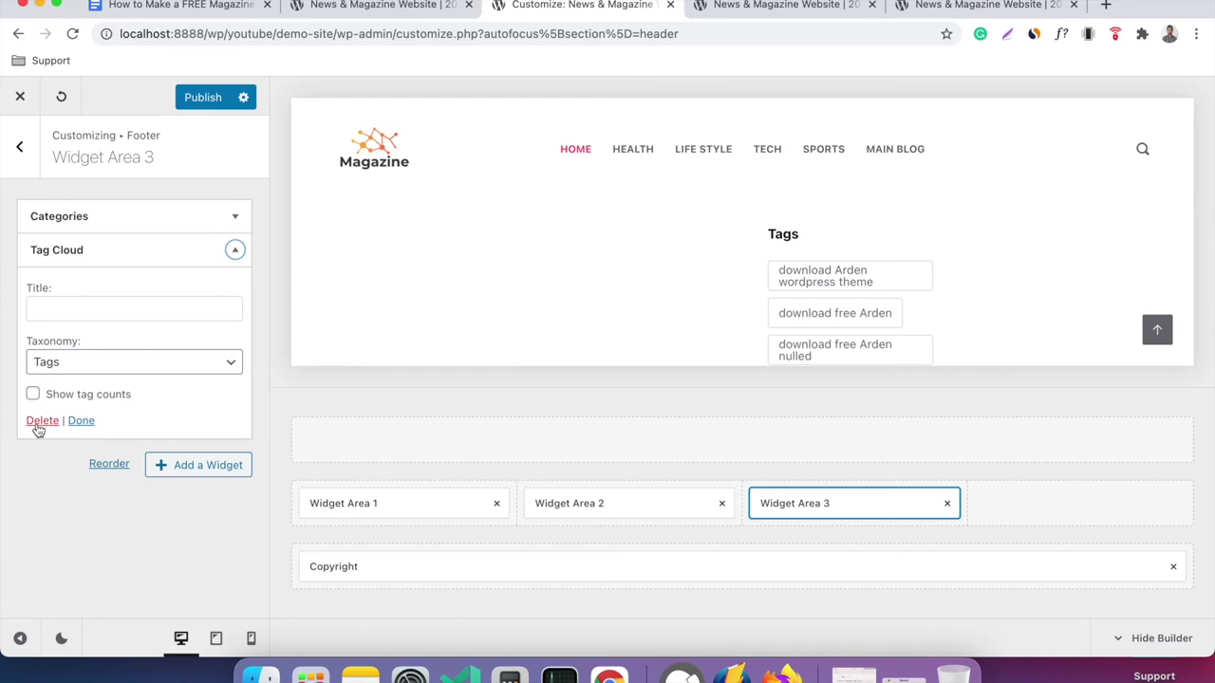
click(40, 422)
scroll(857, 263, up, 4)
scroll(857, 263, up, 3)
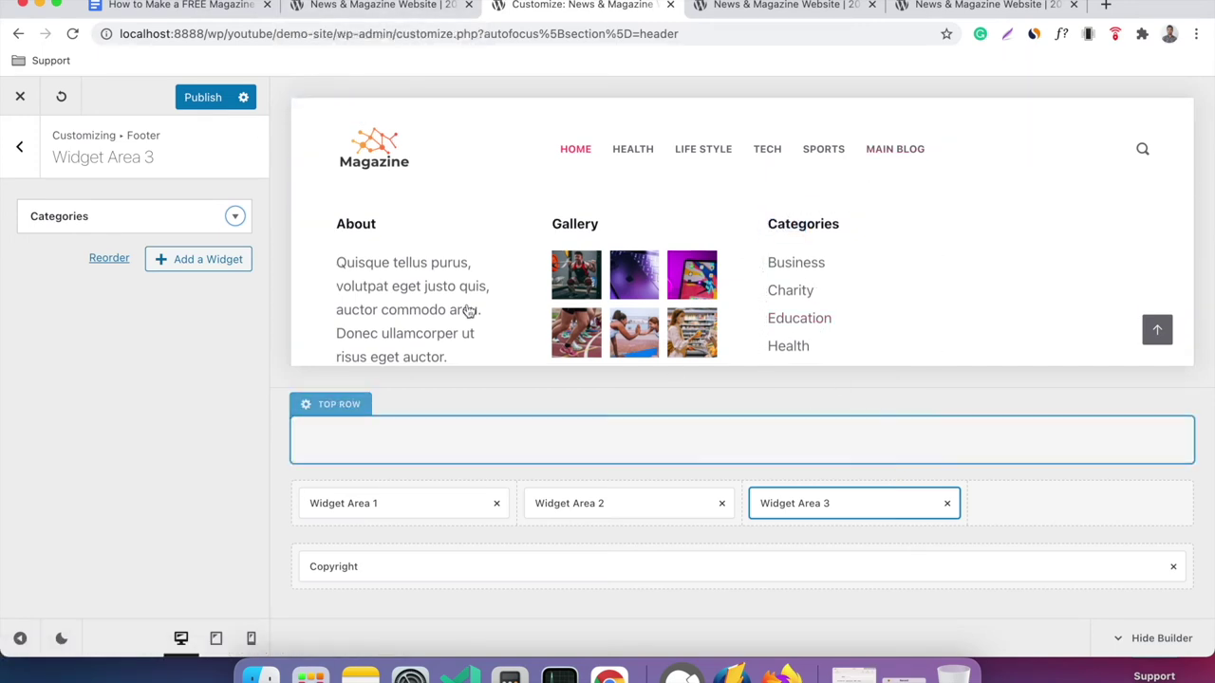
click(19, 147)
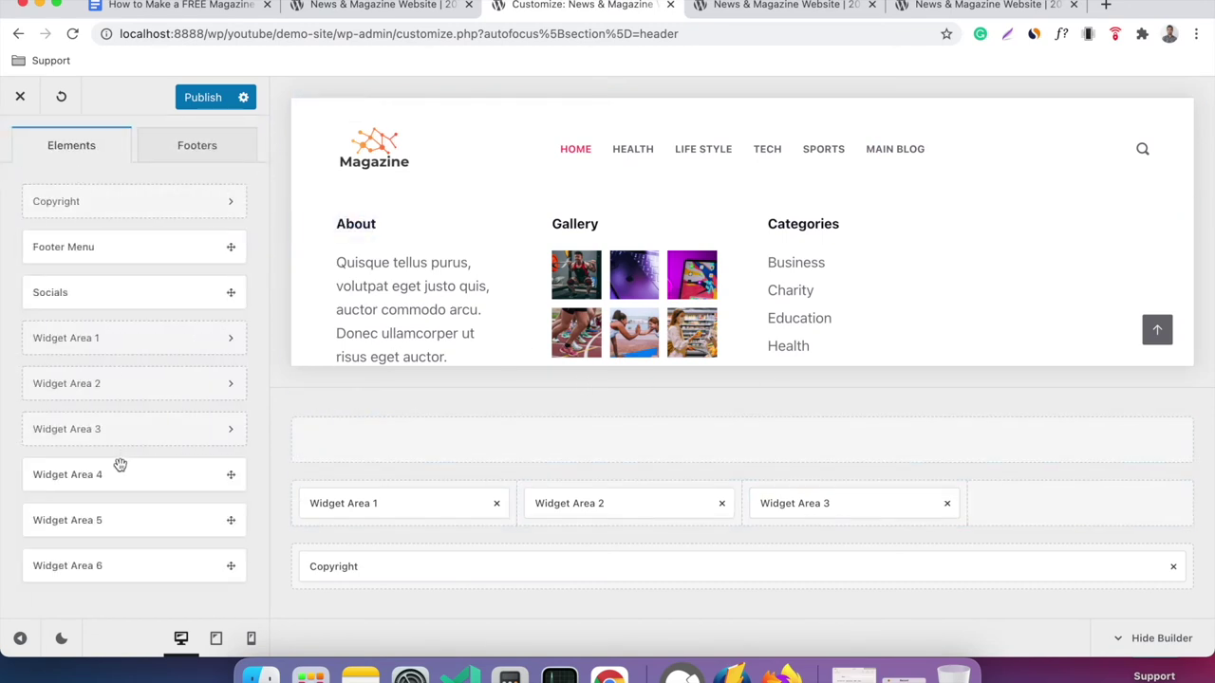
Place Widget Area 4 in the footer's fourth column and remove its Tag Cloud widget.
drag(86, 474, 1060, 507)
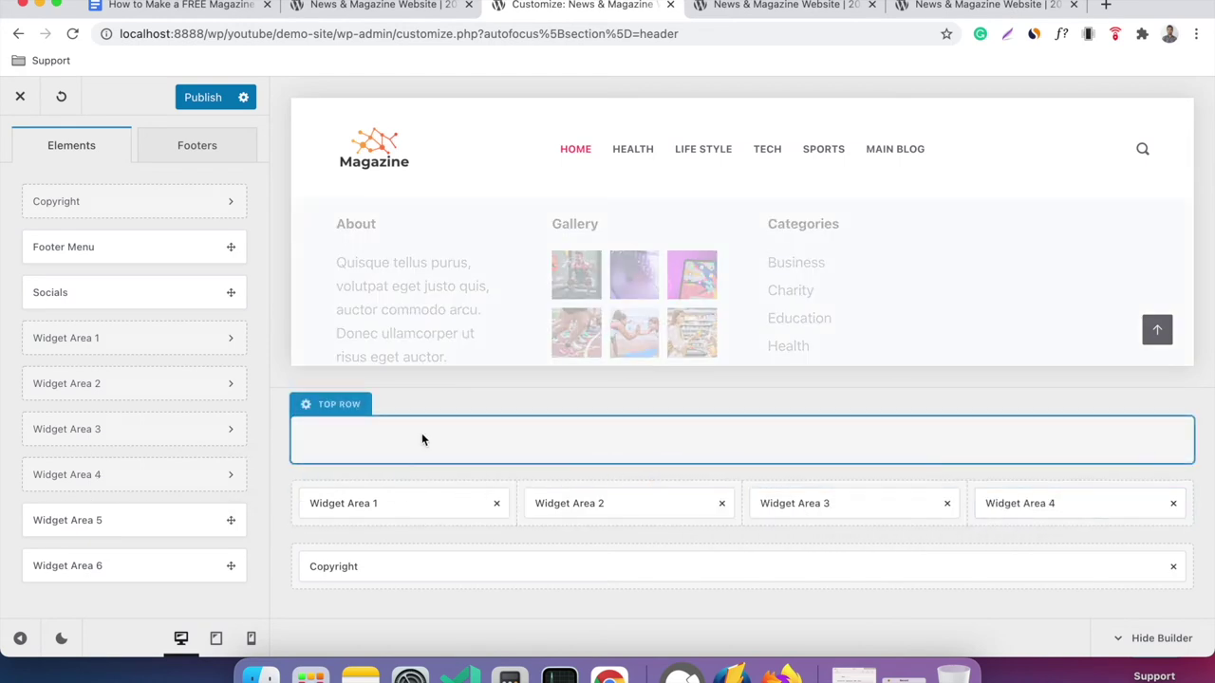
click(1043, 500)
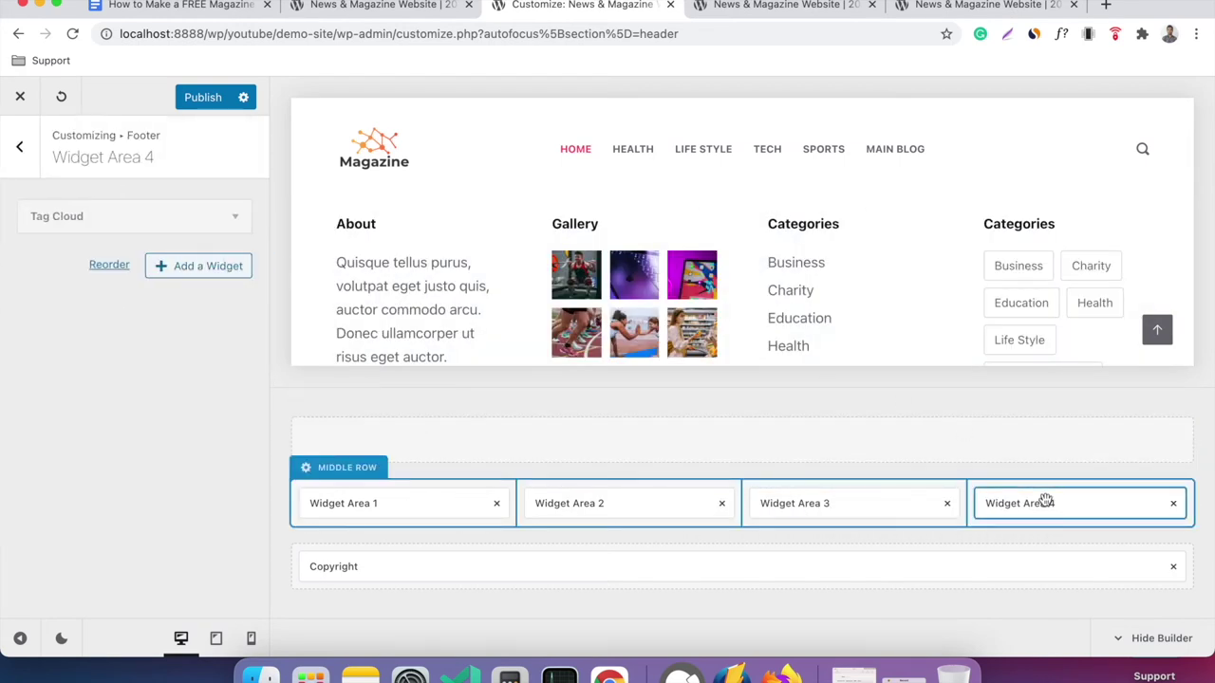
click(237, 218)
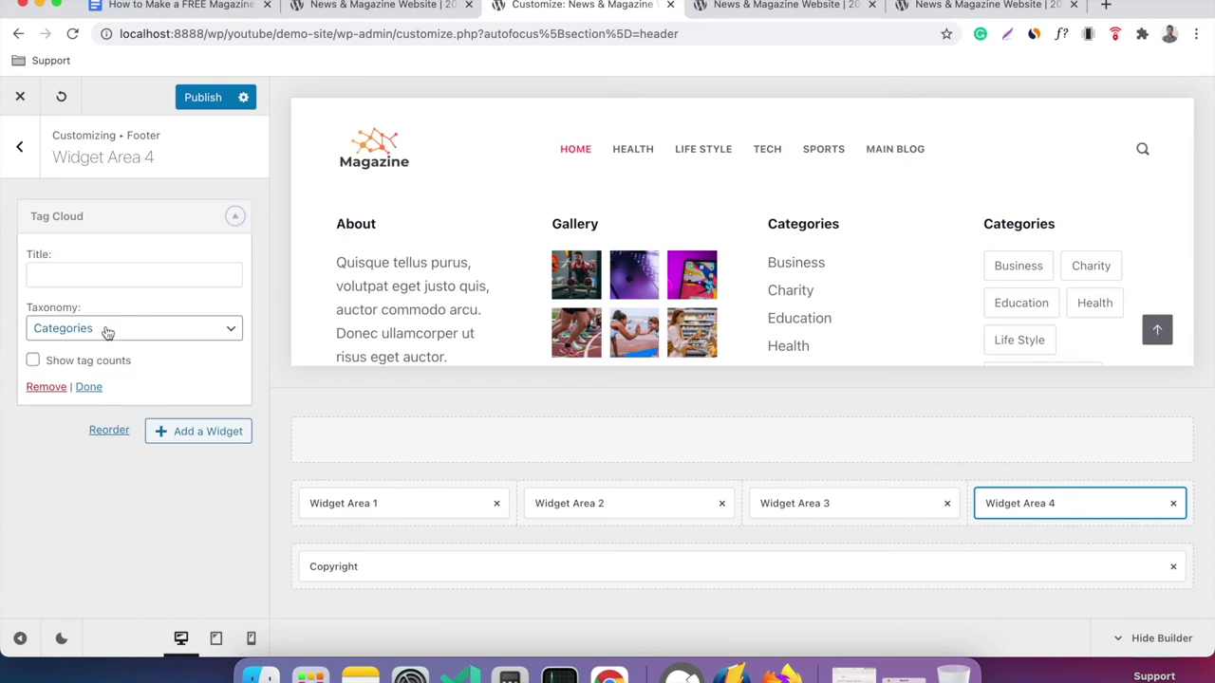
click(46, 387)
Add a Recent Posts widget showing 4 posts to Widget Area 4 and publish.
click(211, 214)
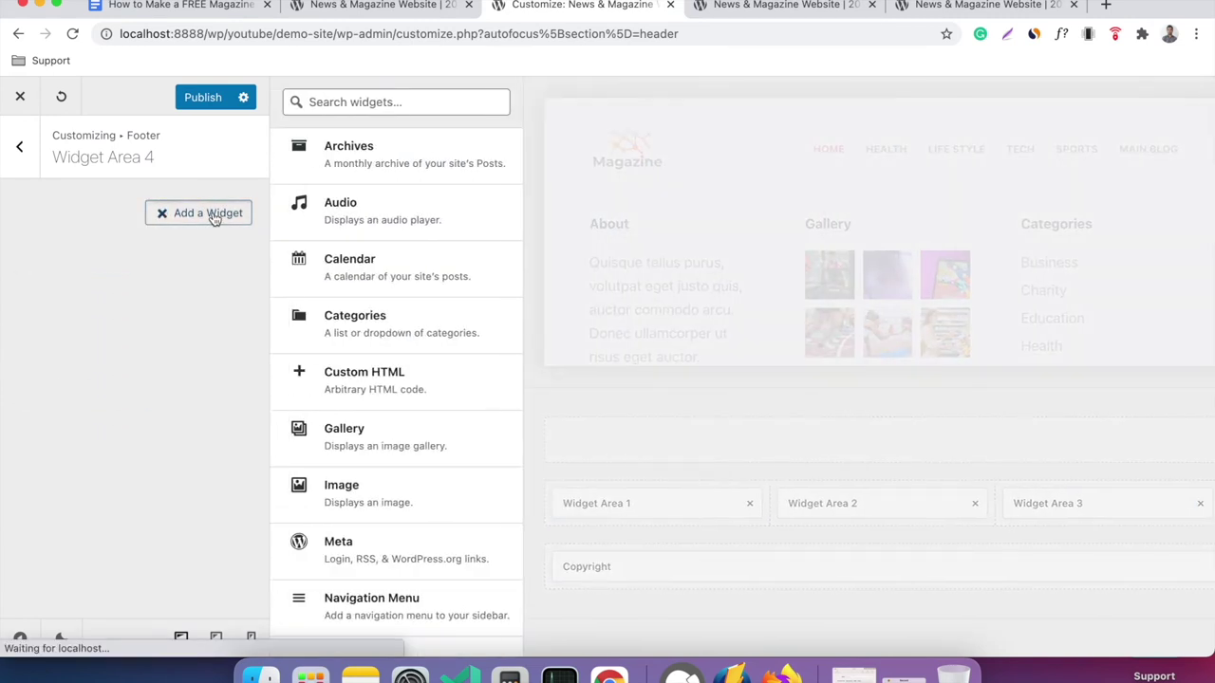
scroll(423, 349, down, 3)
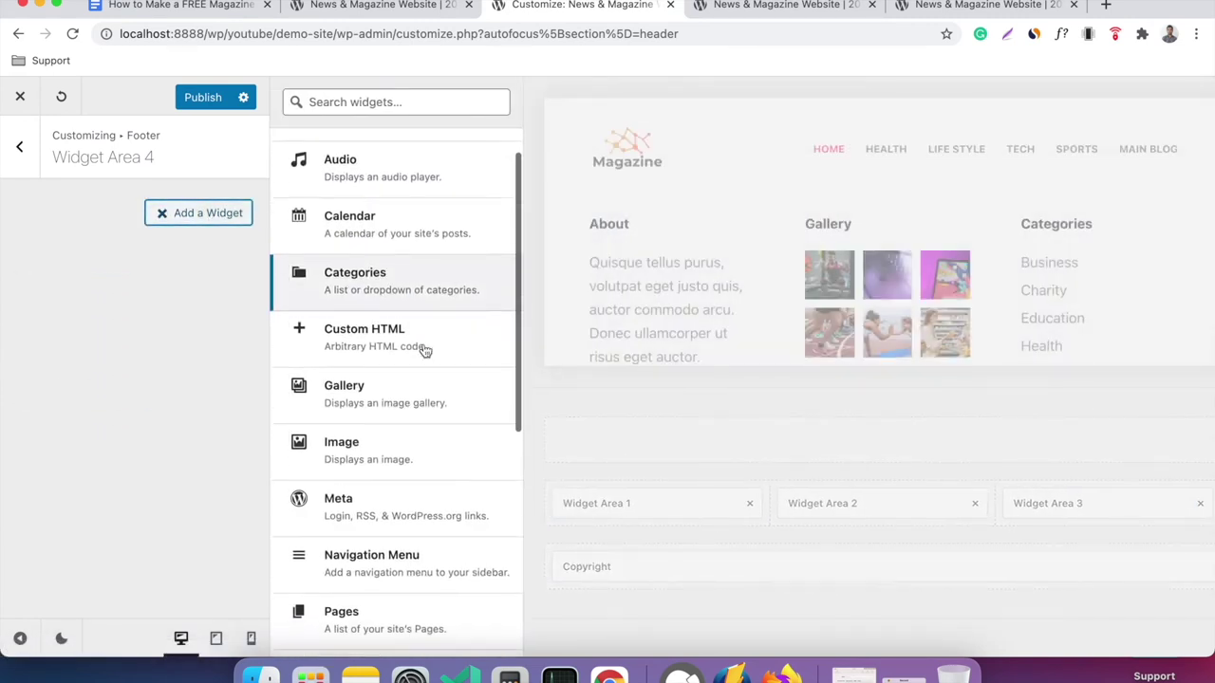
scroll(424, 351, down, 3)
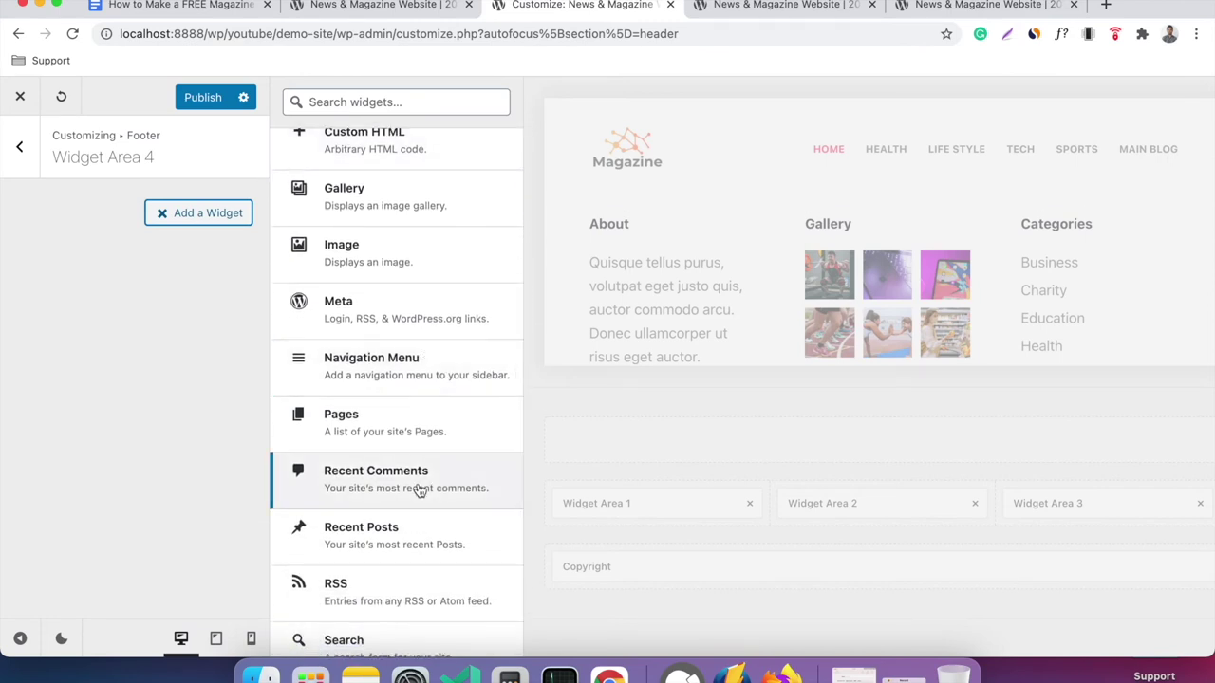
click(404, 533)
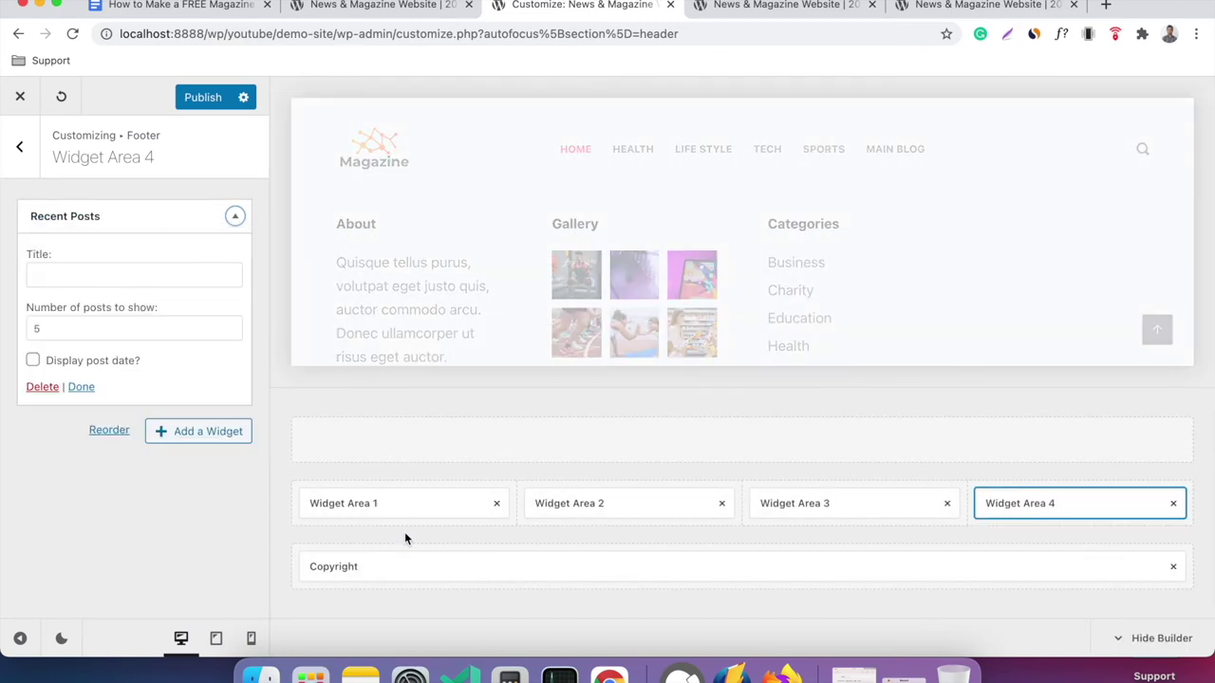
scroll(1011, 313, down, 5)
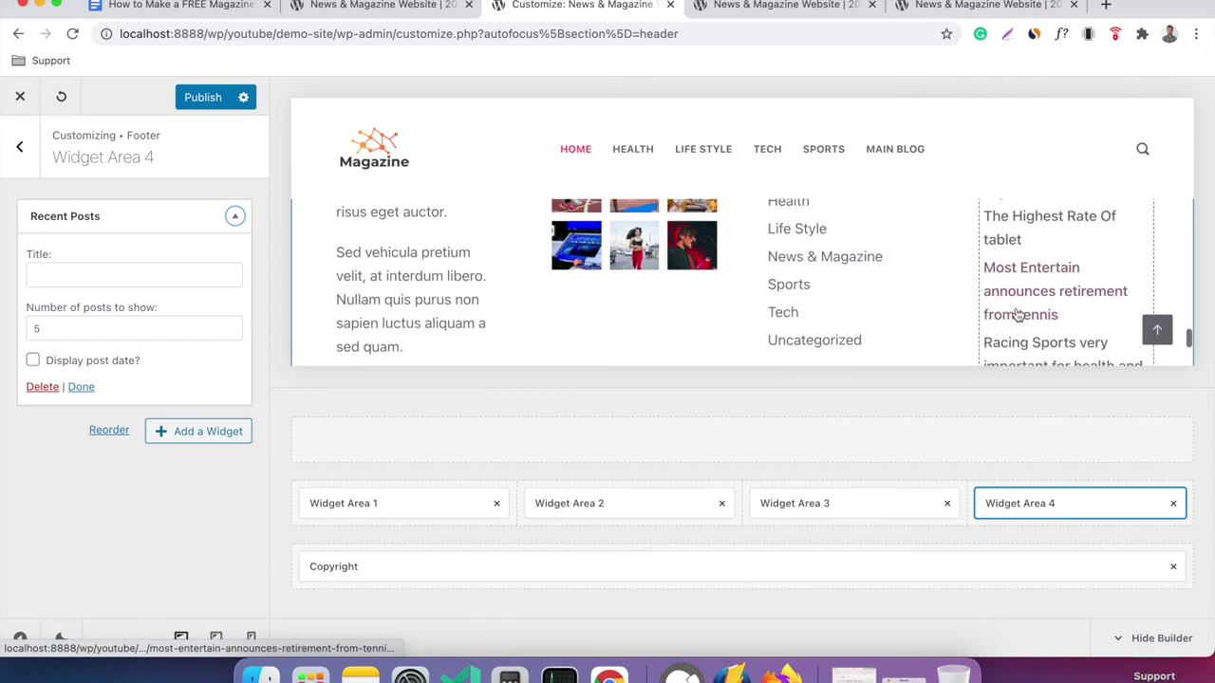
click(72, 330)
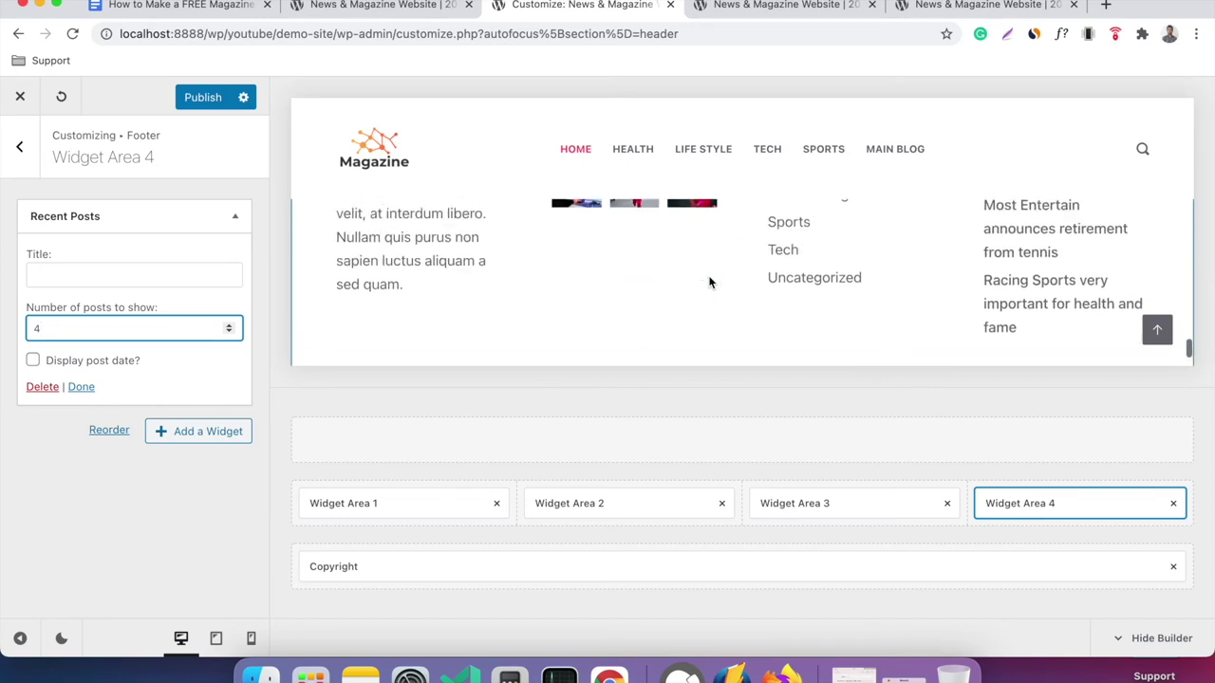
scroll(707, 281, down, 5)
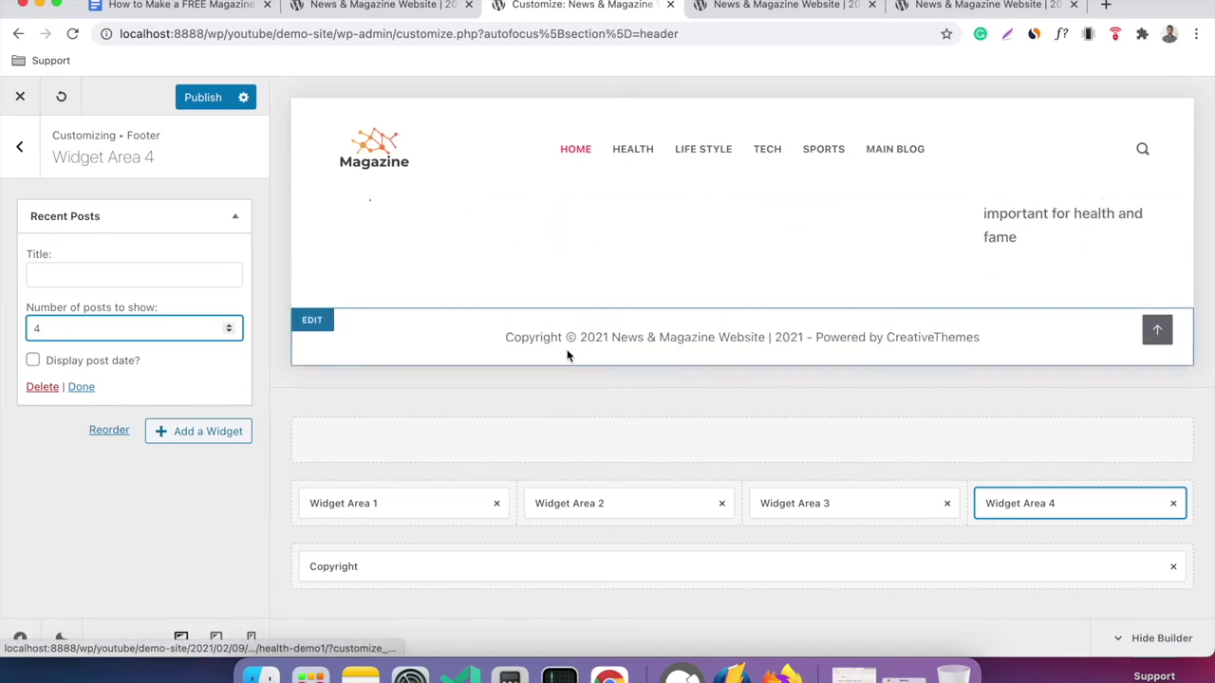
click(199, 99)
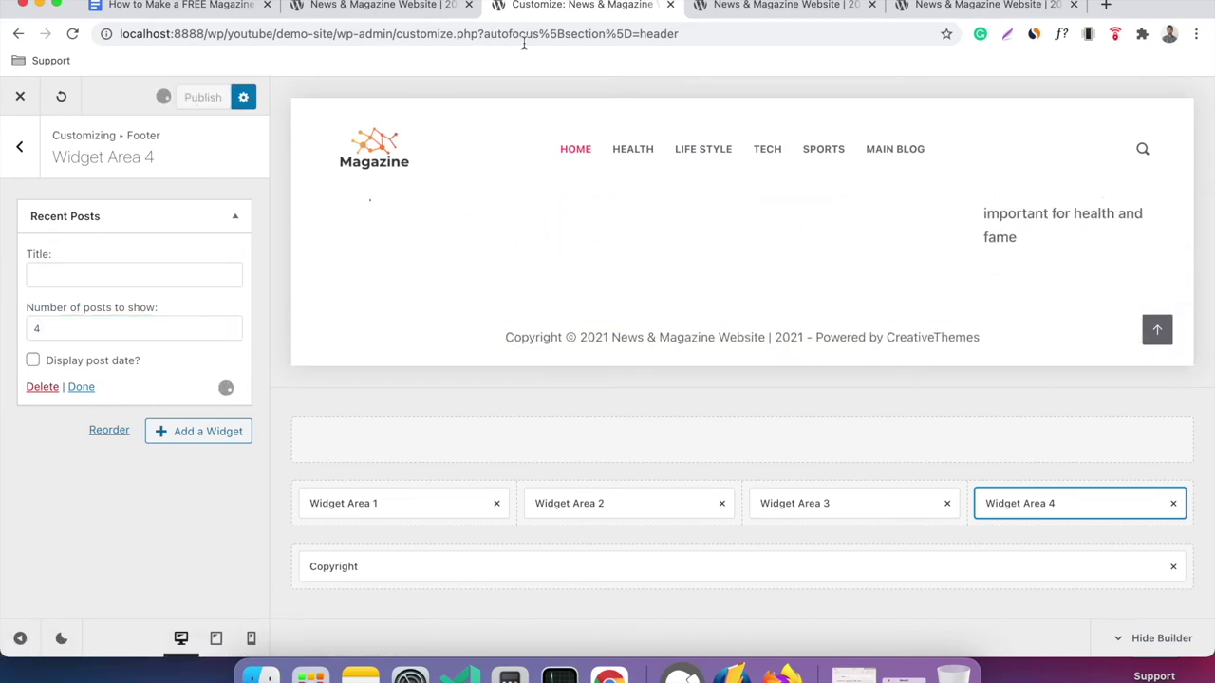
click(767, 10)
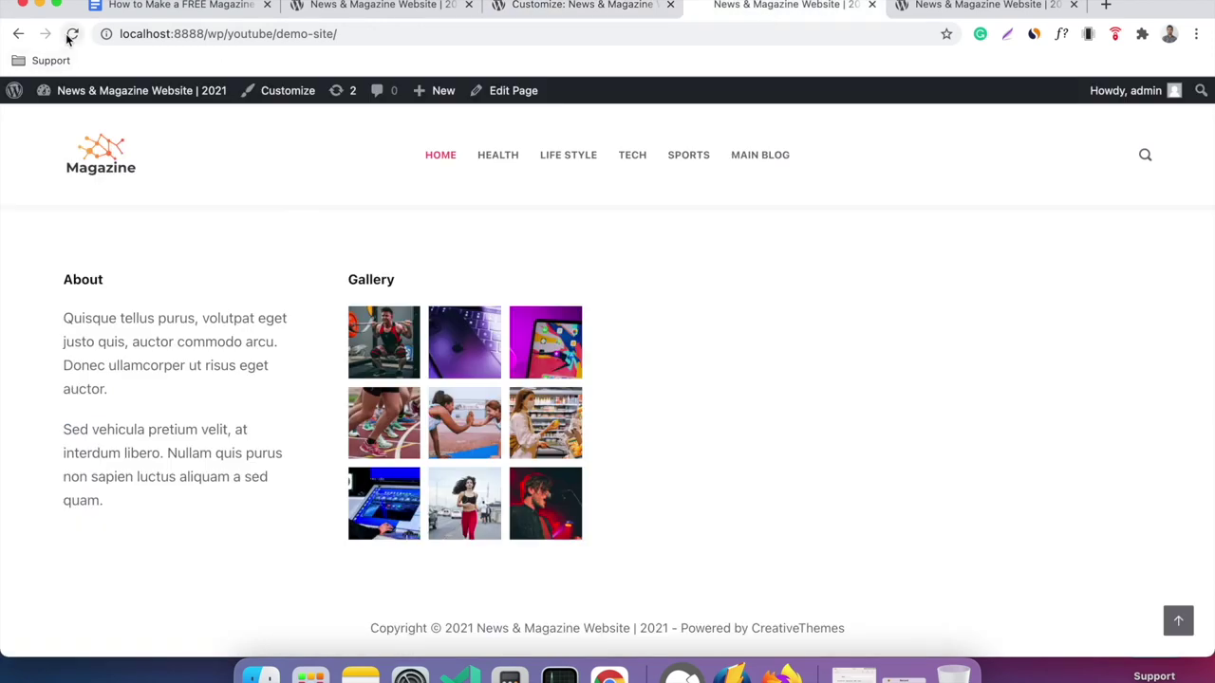
click(71, 35)
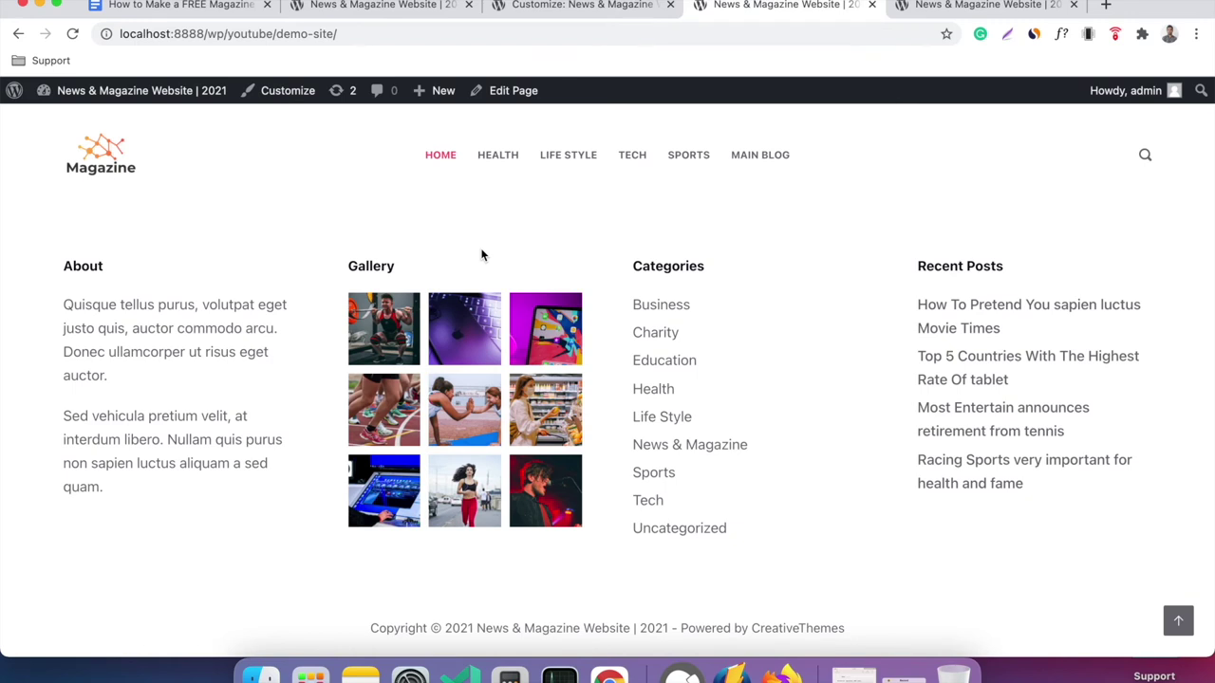
click(534, 16)
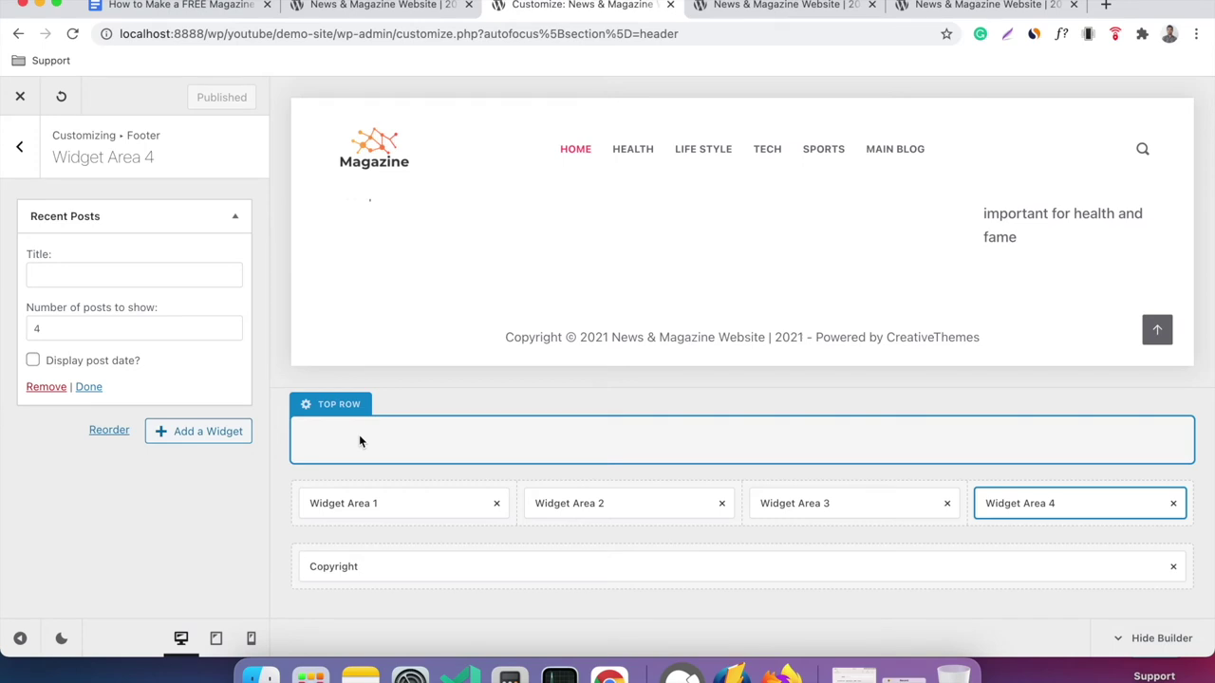
click(716, 7)
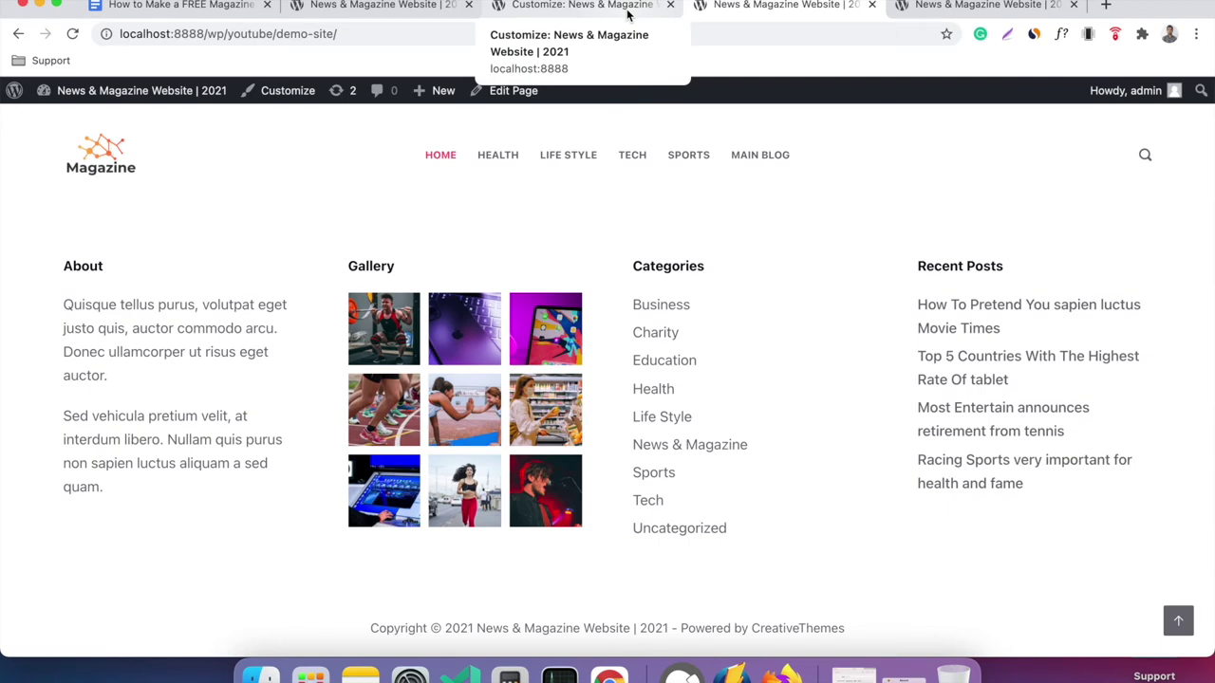
click(446, 11)
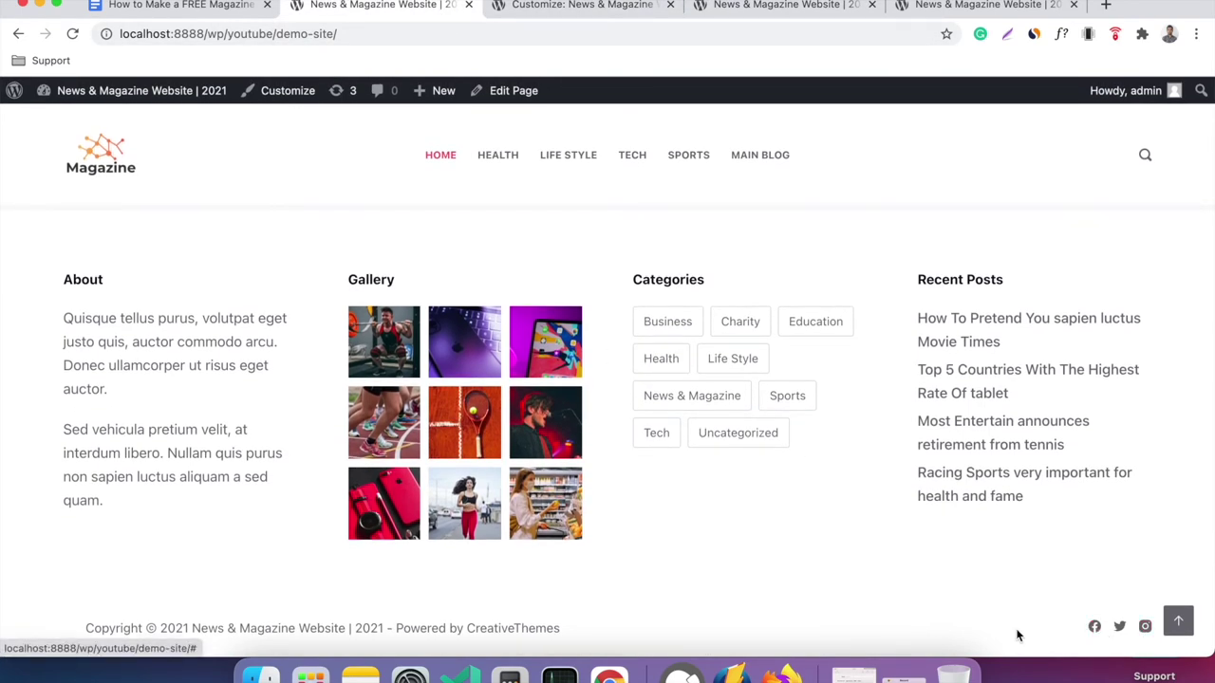
click(578, 8)
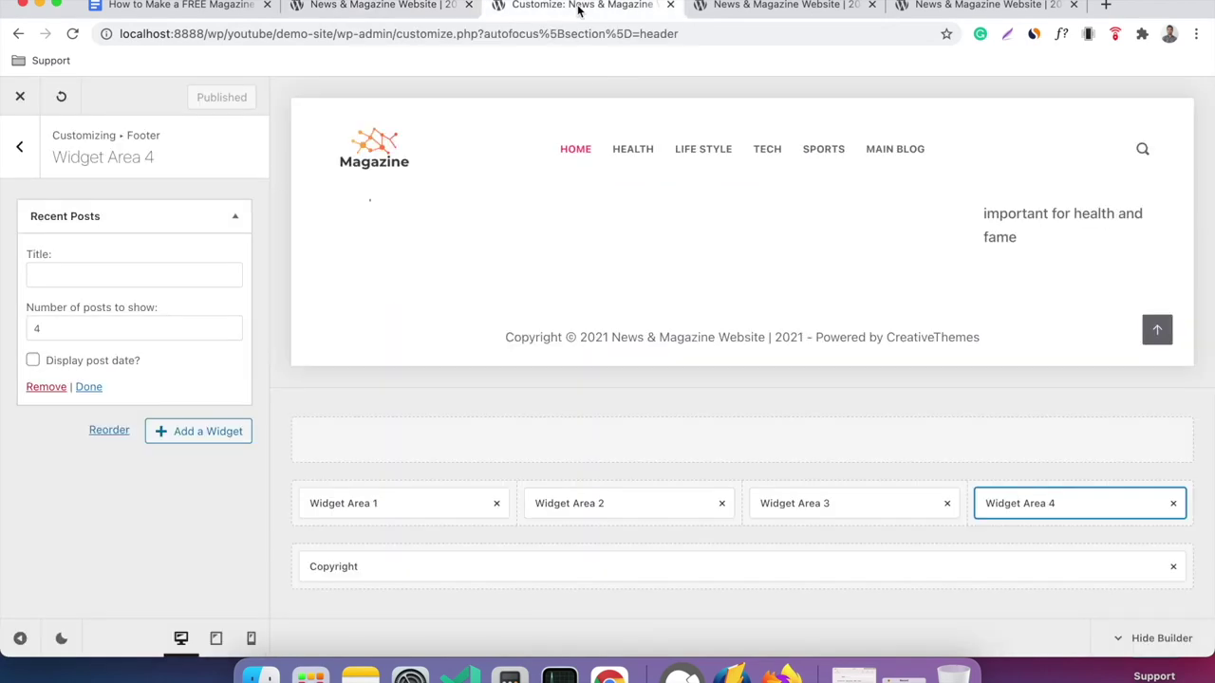
Make the footer bottom row two columns with Socials beside Copyright, publish, and reload the live site.
click(516, 564)
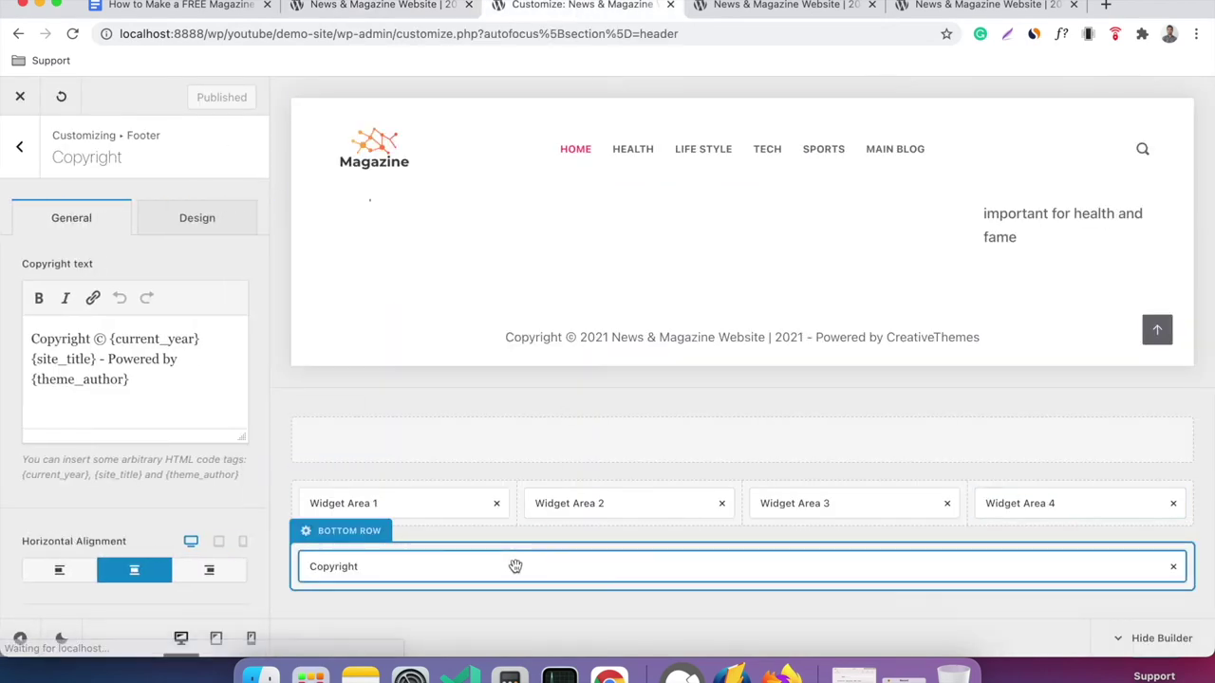
click(339, 541)
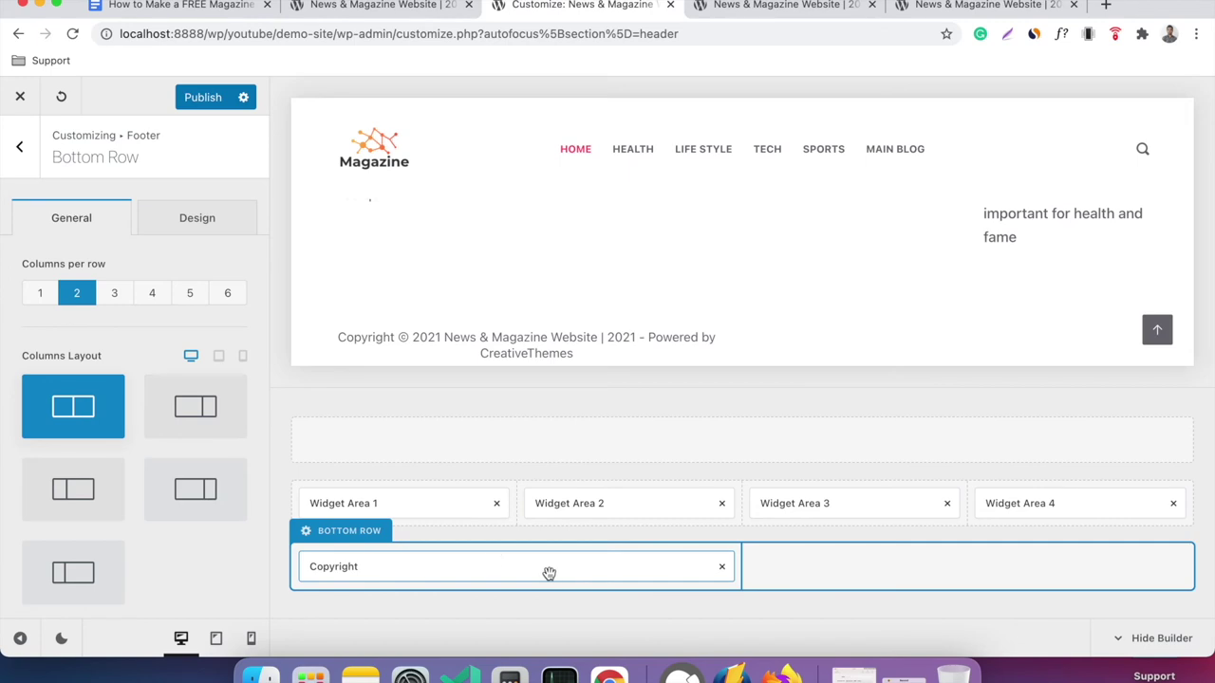
click(20, 149)
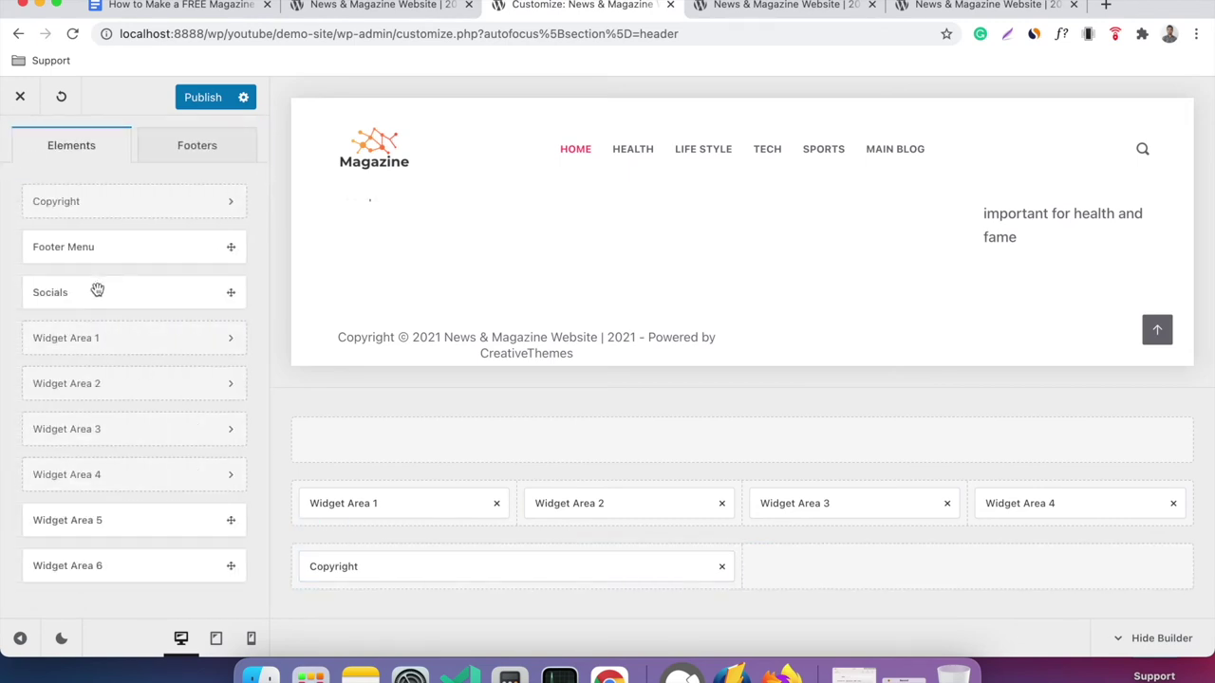
drag(78, 295, 883, 575)
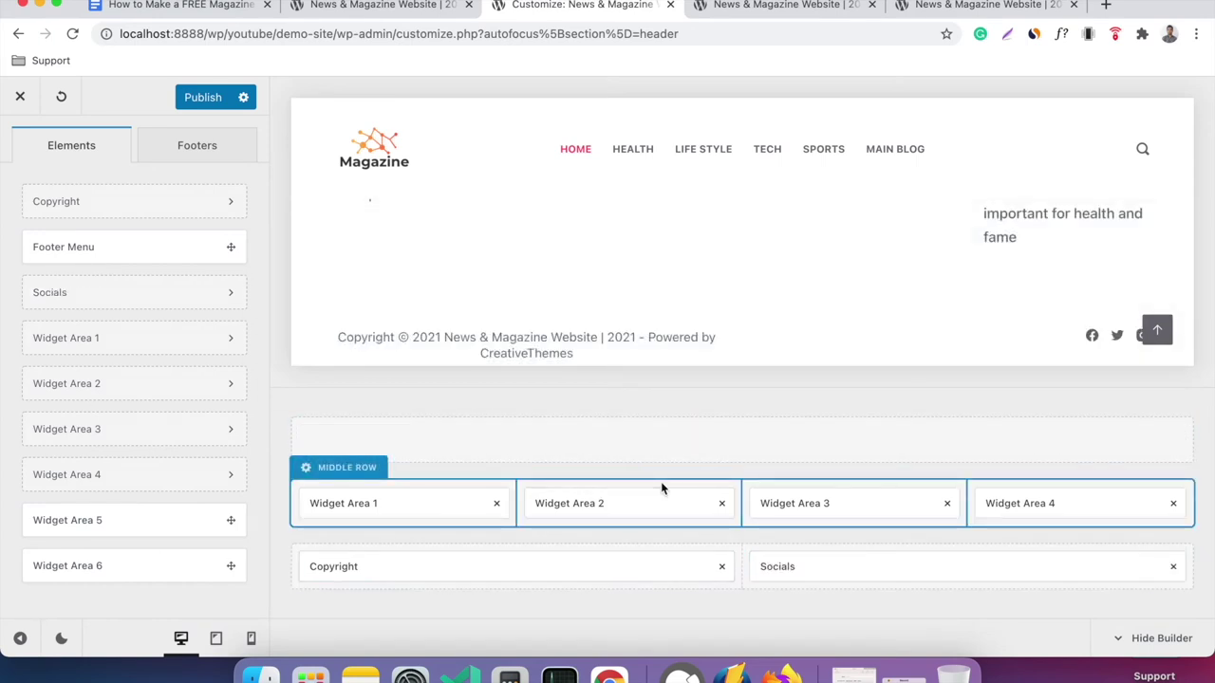
click(205, 99)
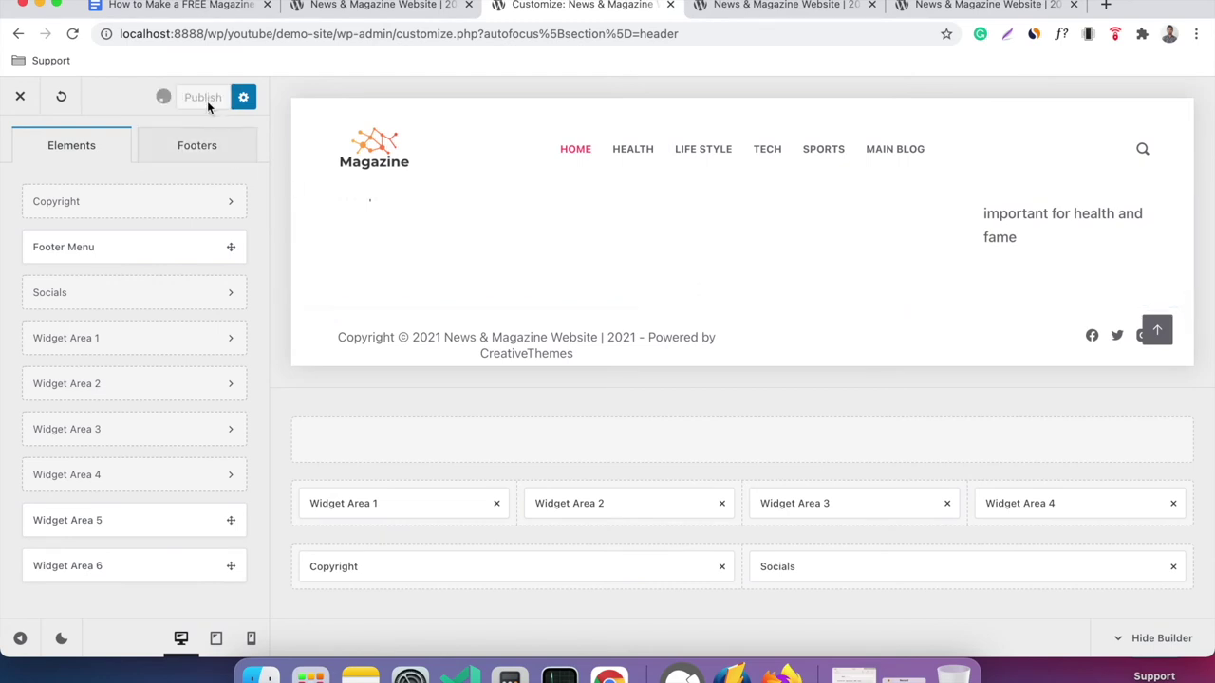
click(759, 6)
click(72, 33)
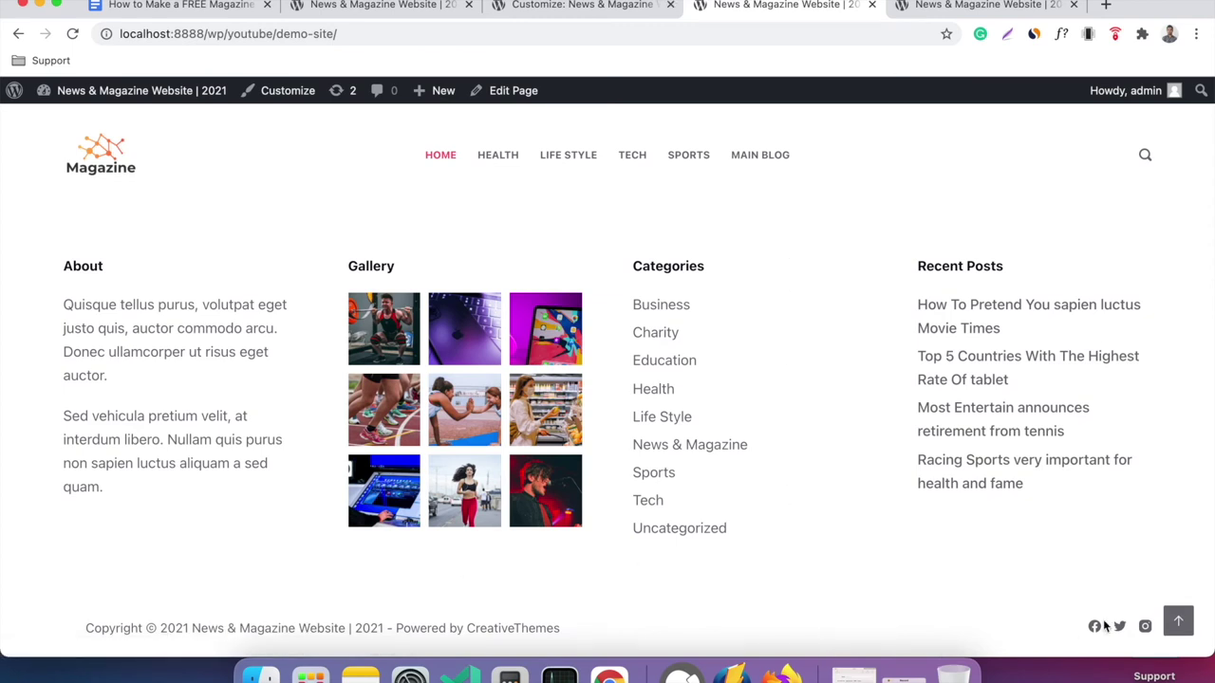
Scroll the live homepage to confirm the footer social icons, then bring up the Edit Page link's options.
scroll(1032, 598, up, 2)
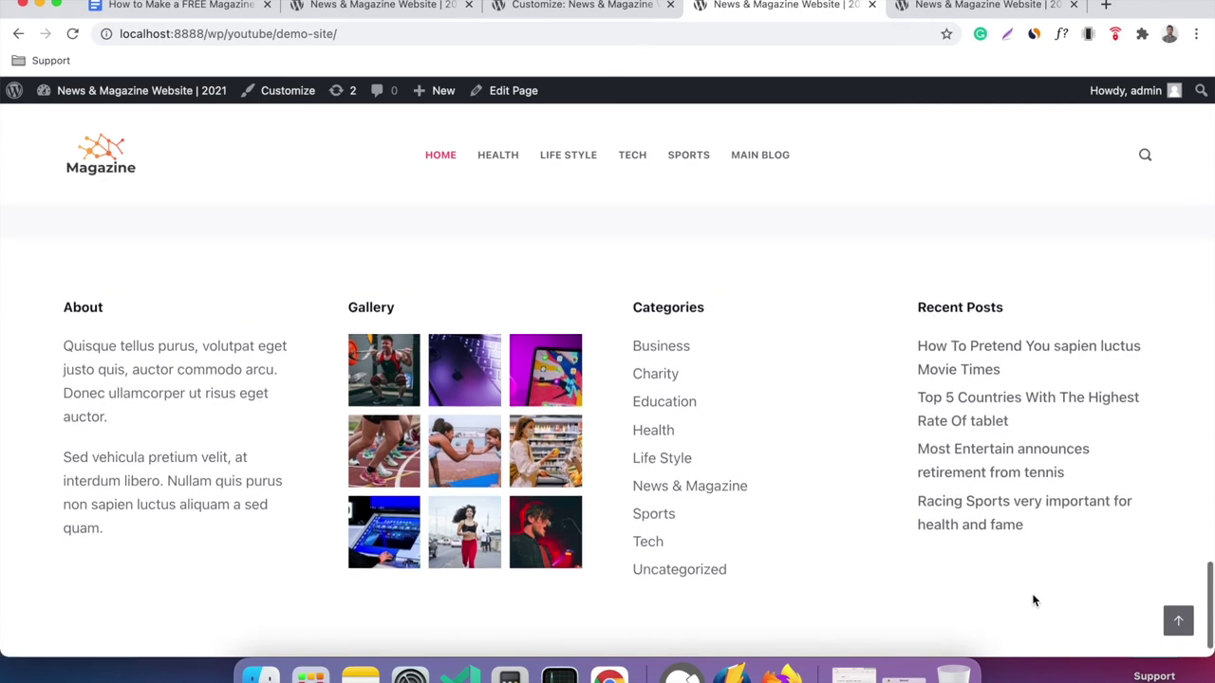
scroll(949, 555, down, 2)
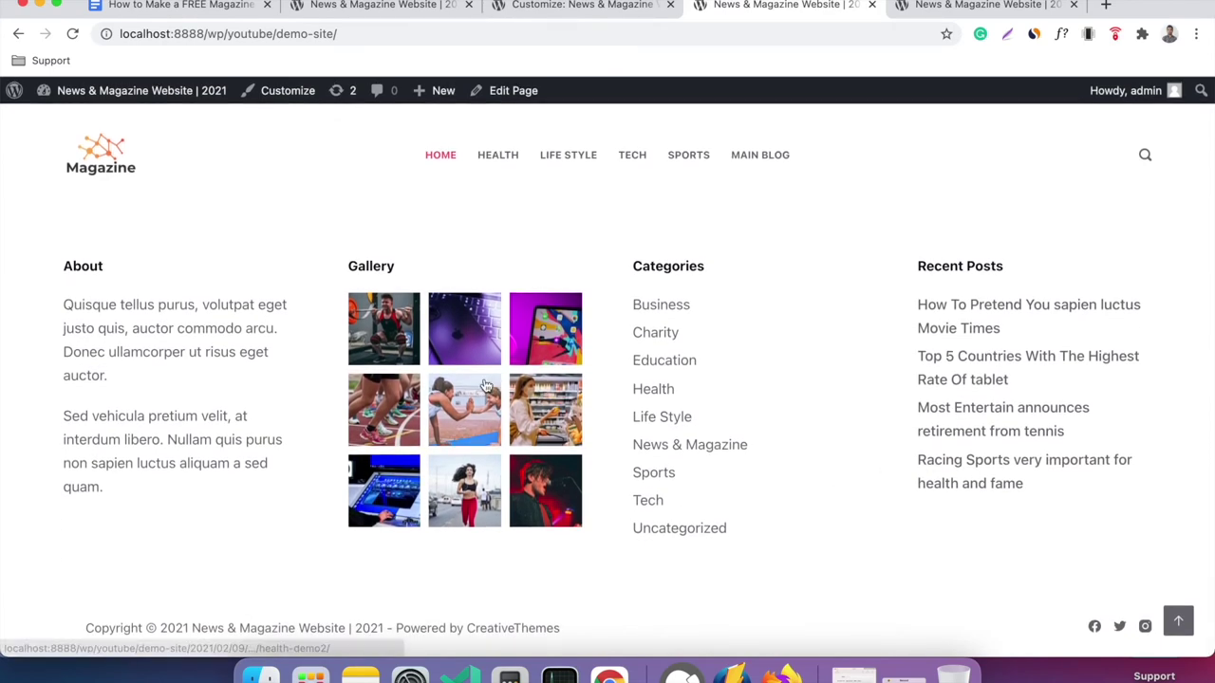
scroll(185, 371, up, 1)
scroll(187, 370, up, 5)
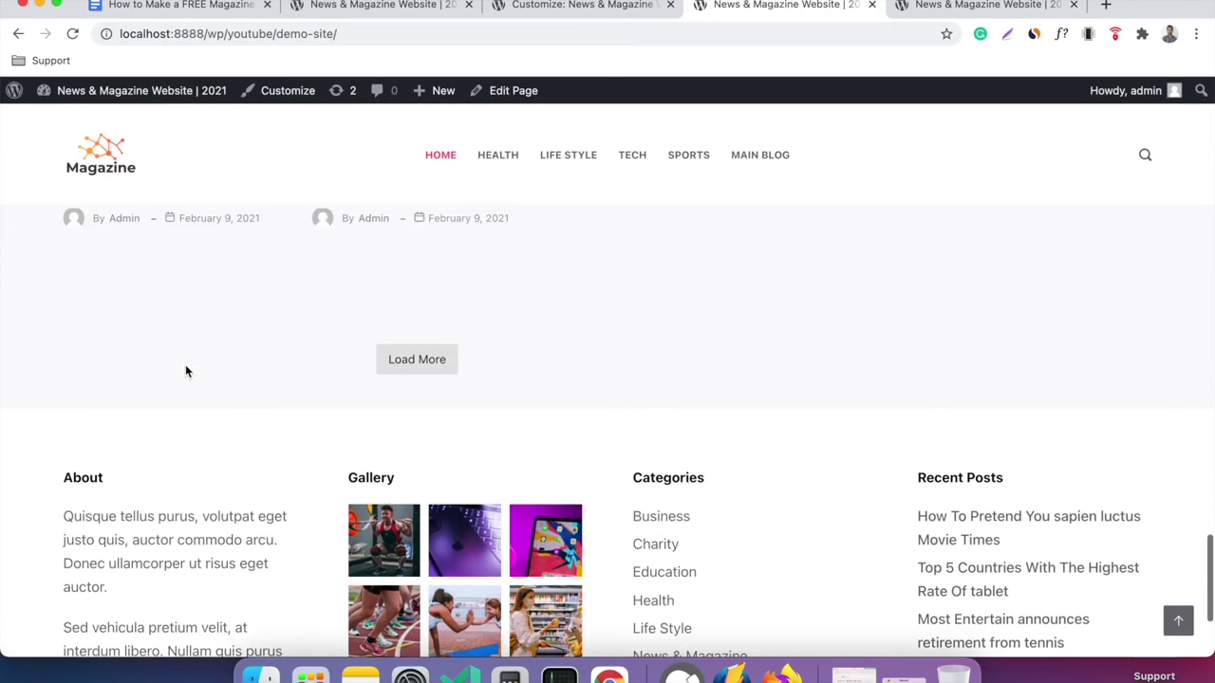
scroll(647, 419, up, 7)
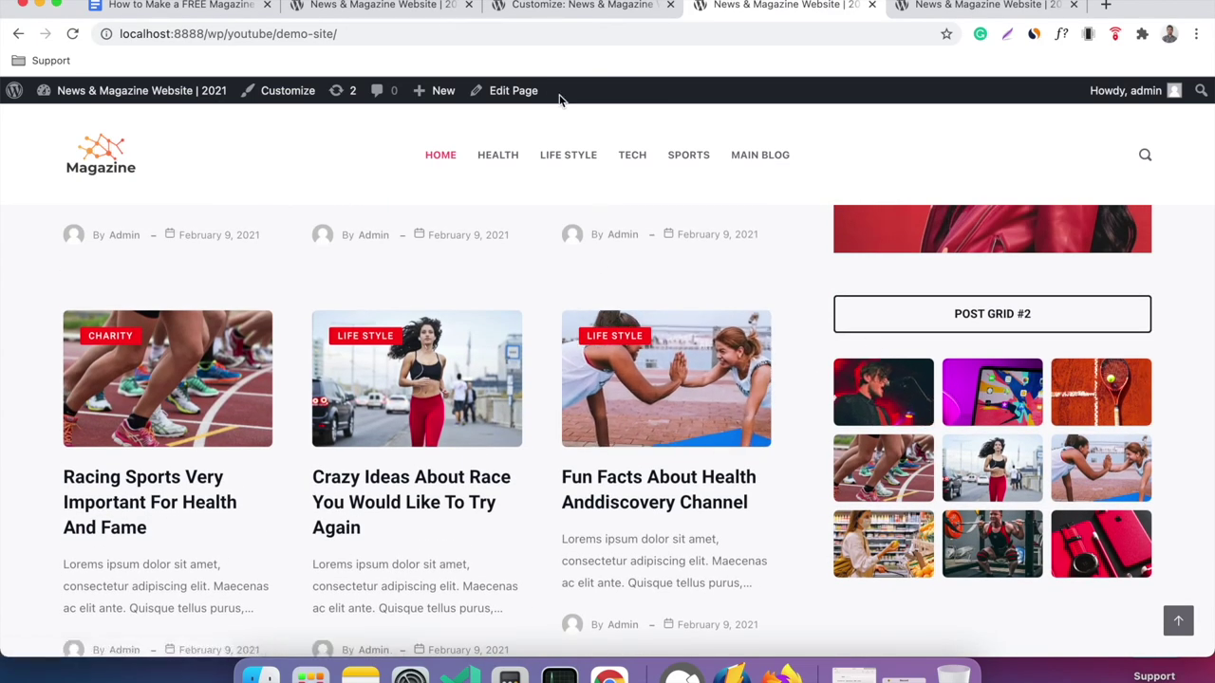
scroll(625, 351, up, 9)
scroll(625, 351, up, 10)
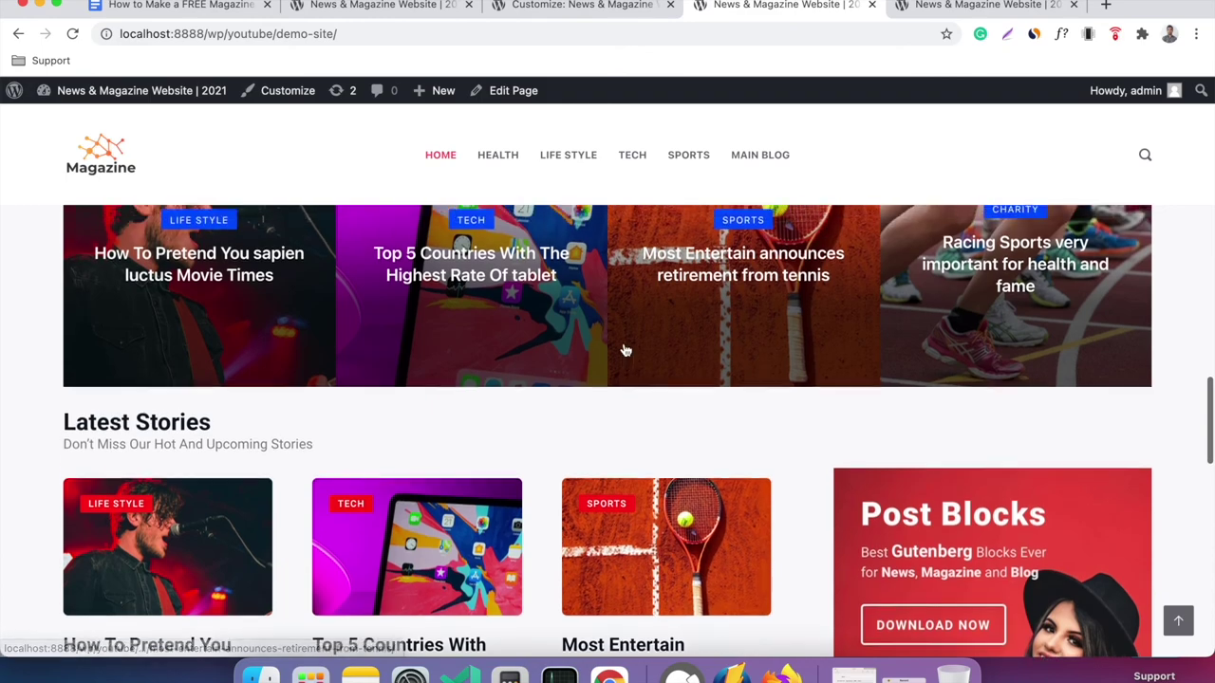
scroll(625, 351, up, 15)
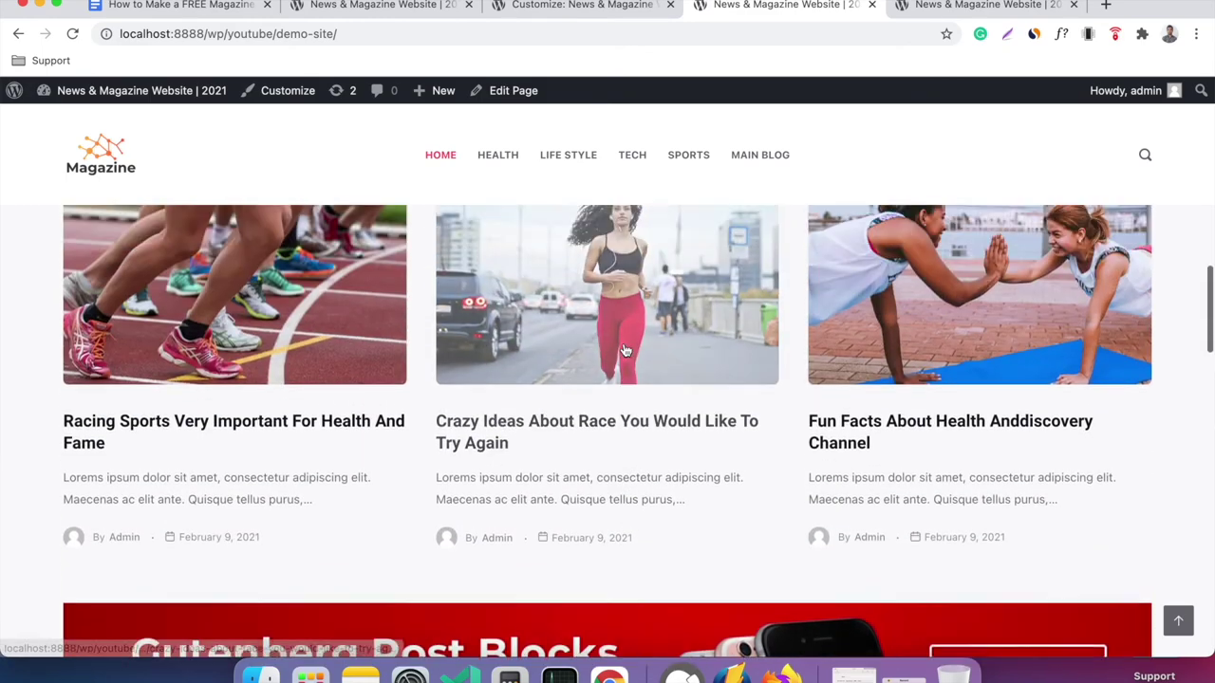
scroll(625, 351, up, 10)
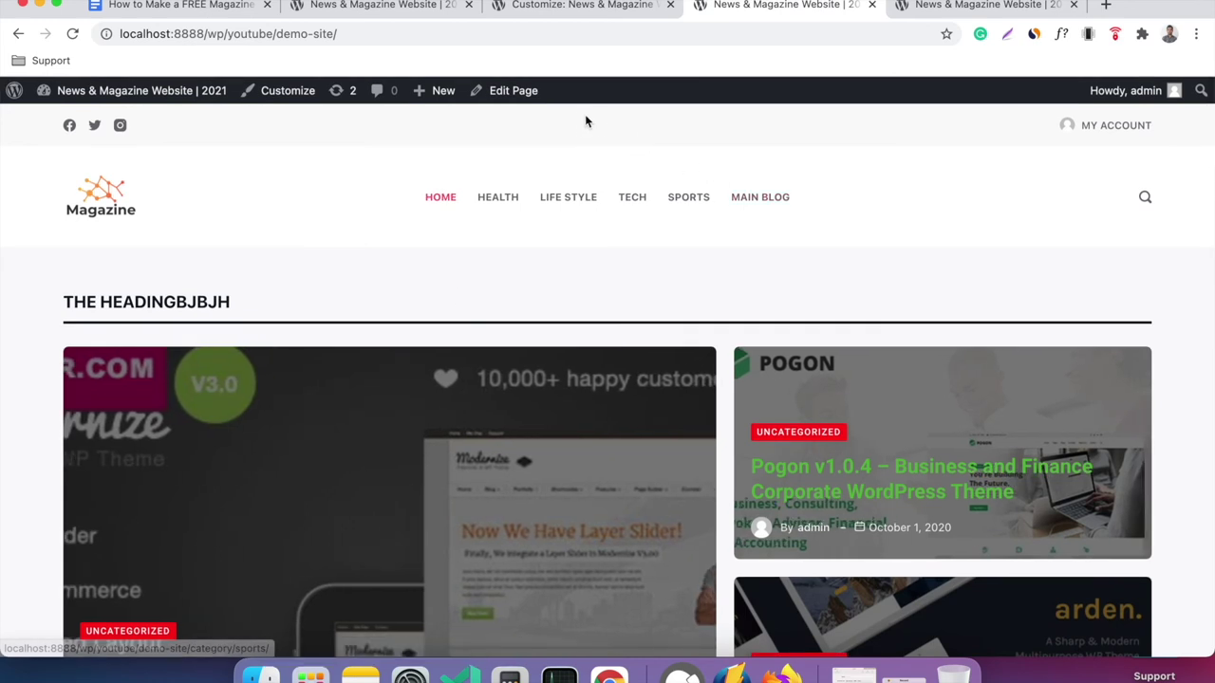
right_click(524, 92)
Open the Home page editor in a new tab and delete Post Grid #4's heading text.
click(558, 101)
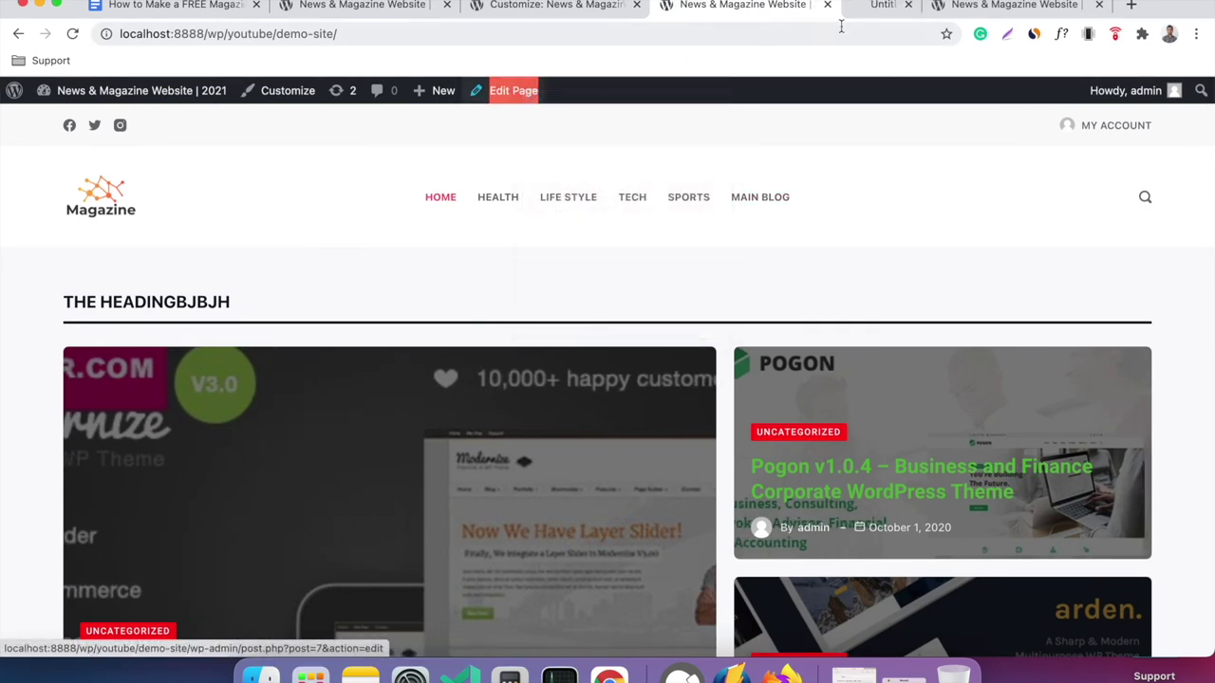
click(894, 6)
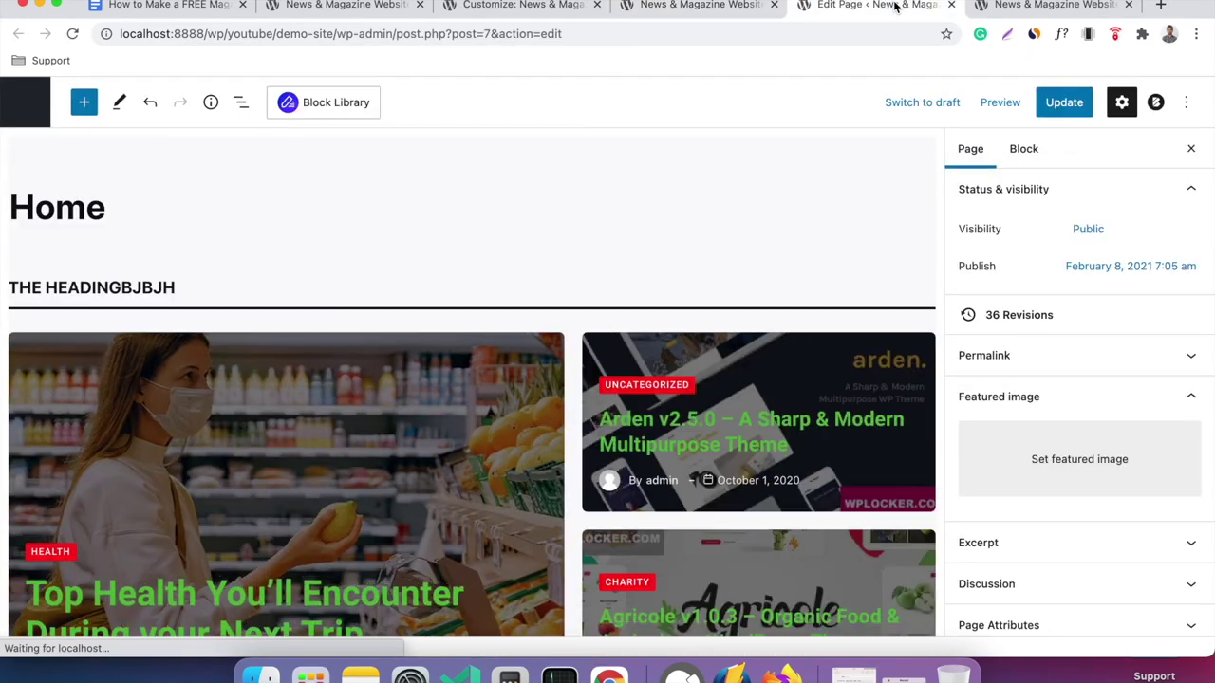
click(204, 300)
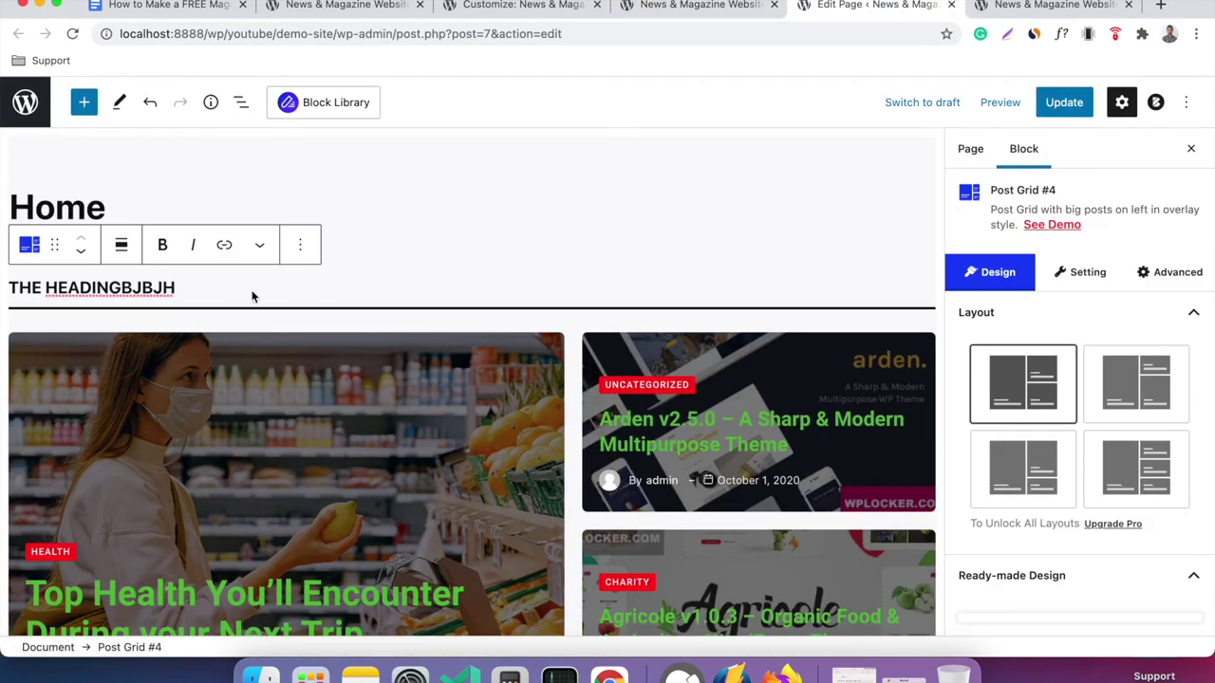
triple_click(127, 279)
key(BackSpace)
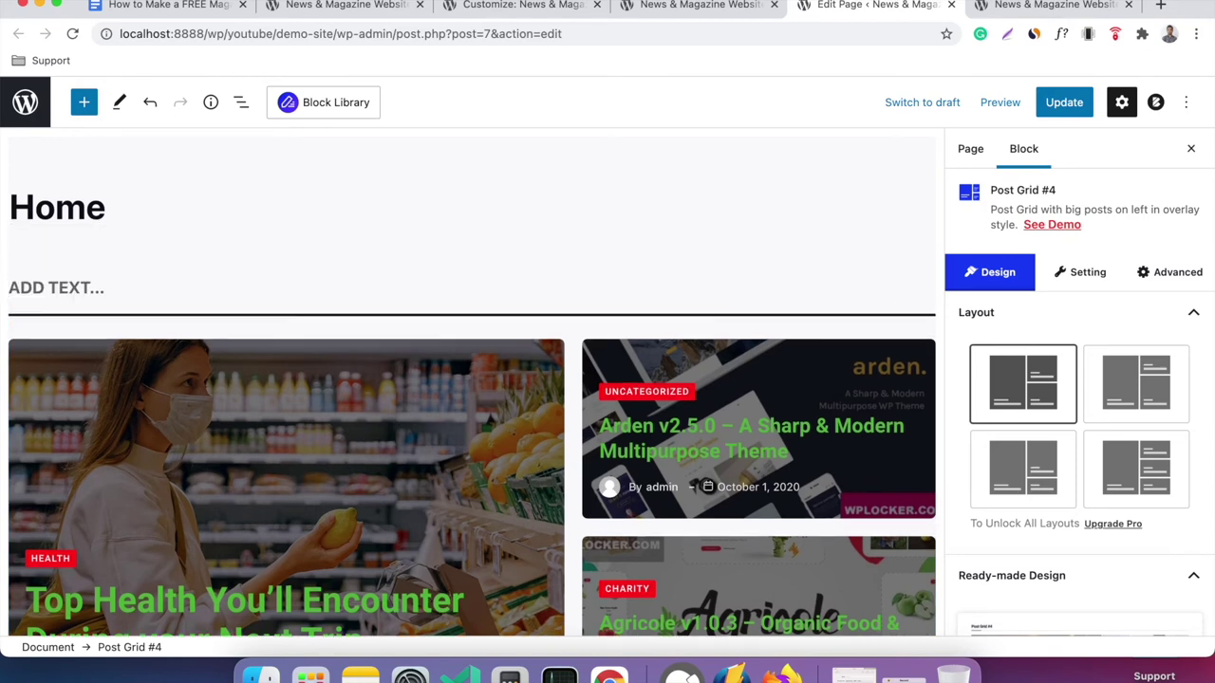
Switch off Heading in the grid's General settings, update the page, and reload the live homepage.
click(1072, 280)
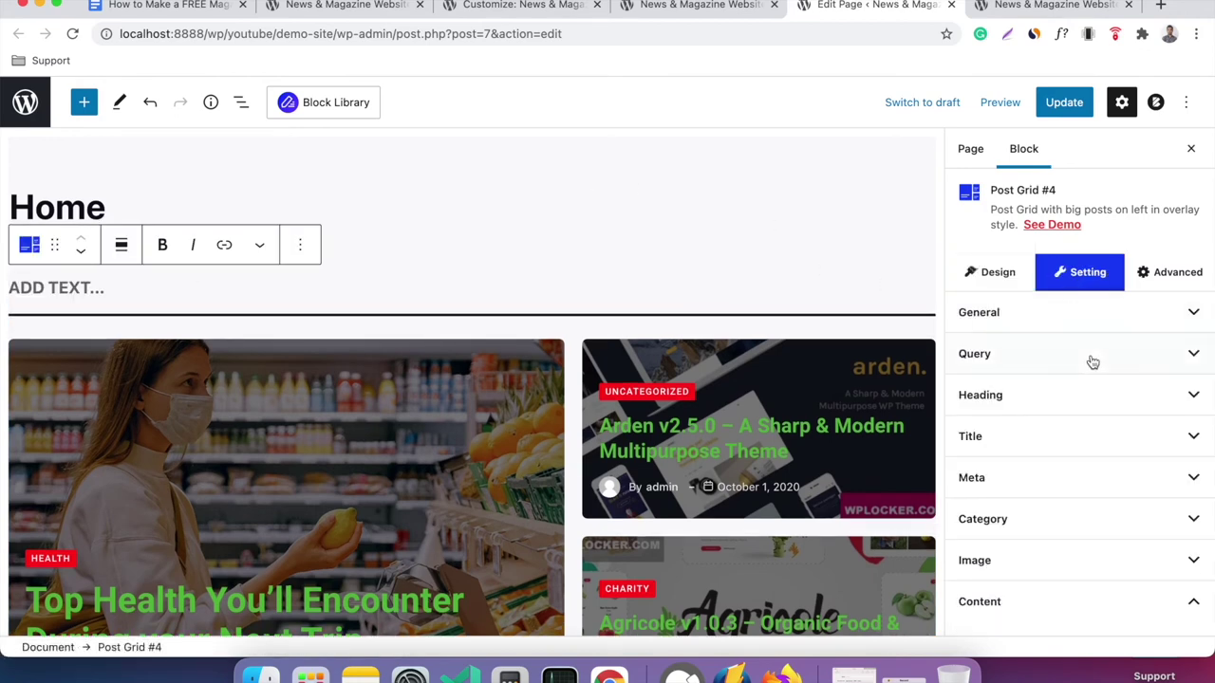
click(1108, 325)
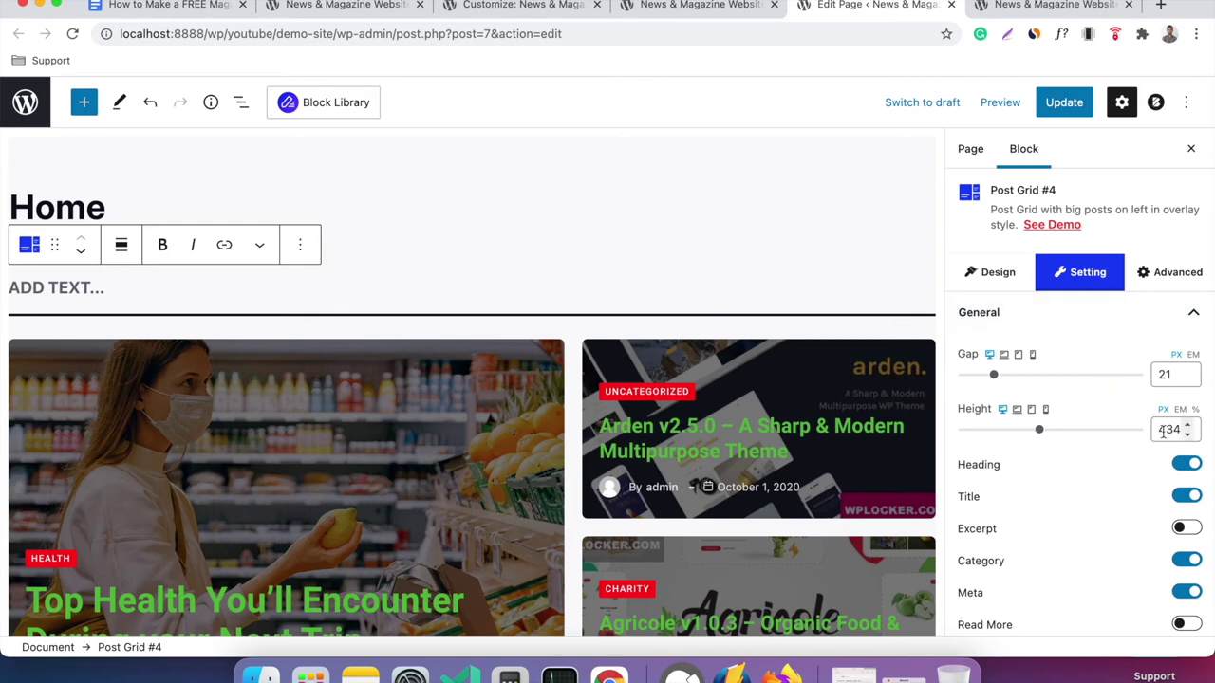
click(1186, 464)
click(1065, 103)
click(746, 14)
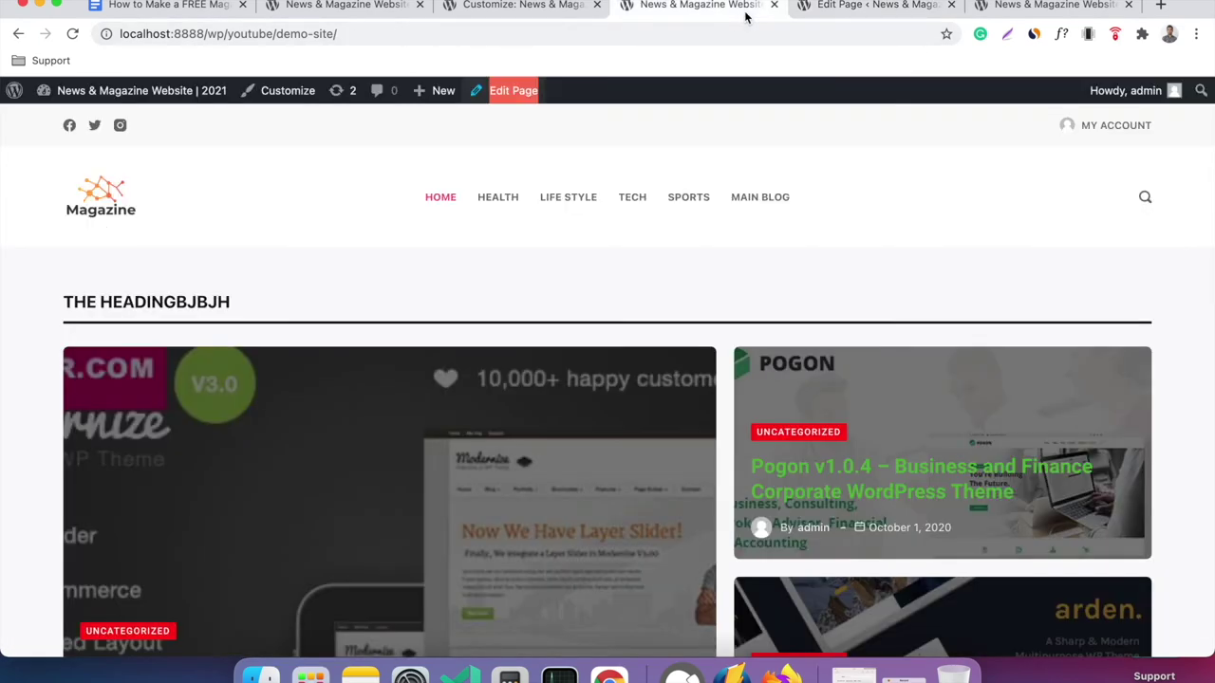
click(73, 33)
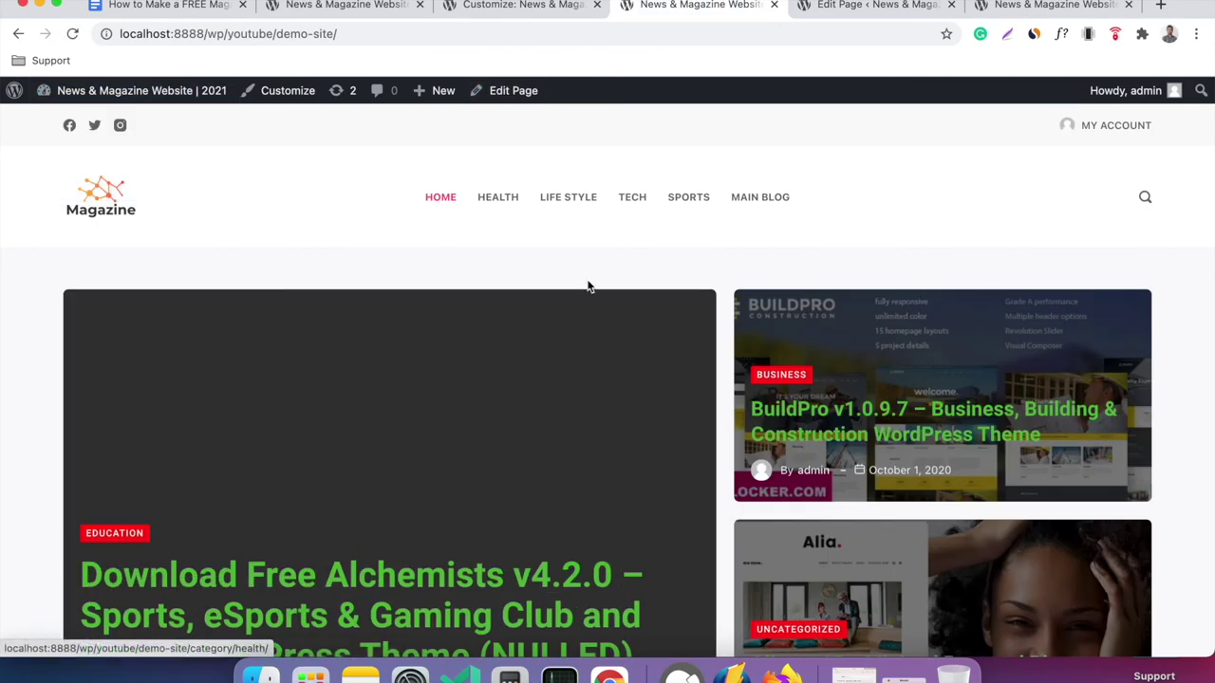
Scroll the live homepage, then close the Customizer.
scroll(630, 298, down, 10)
scroll(631, 301, down, 15)
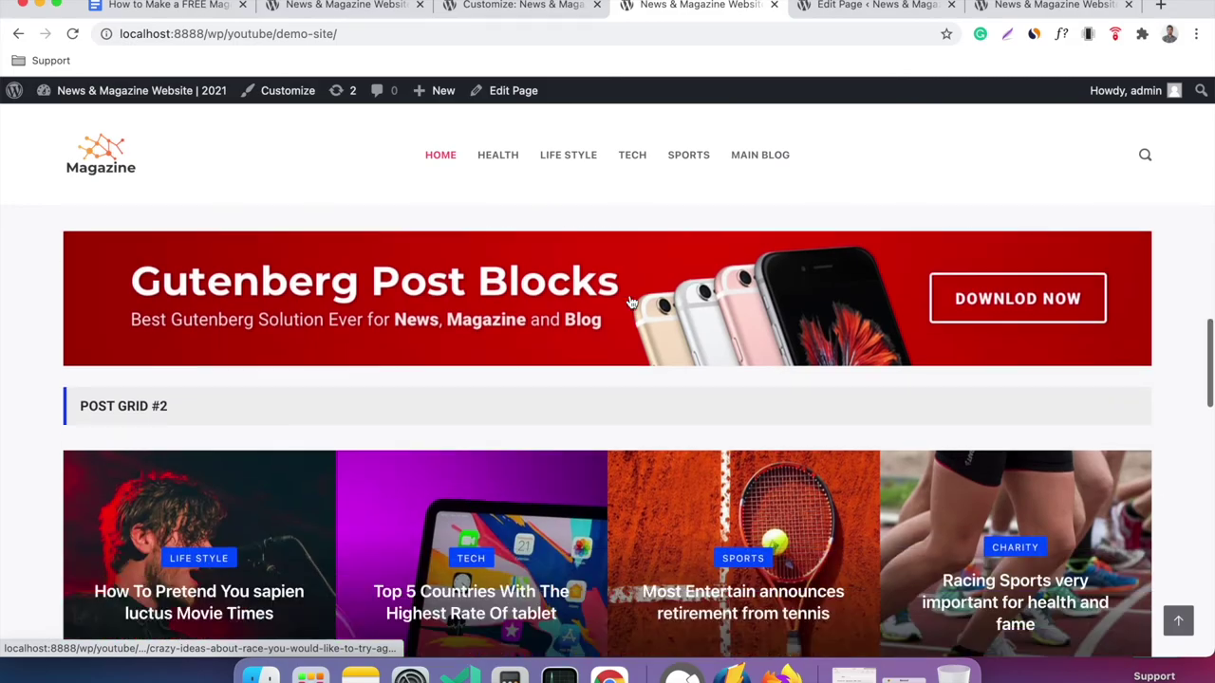
scroll(631, 301, up, 10)
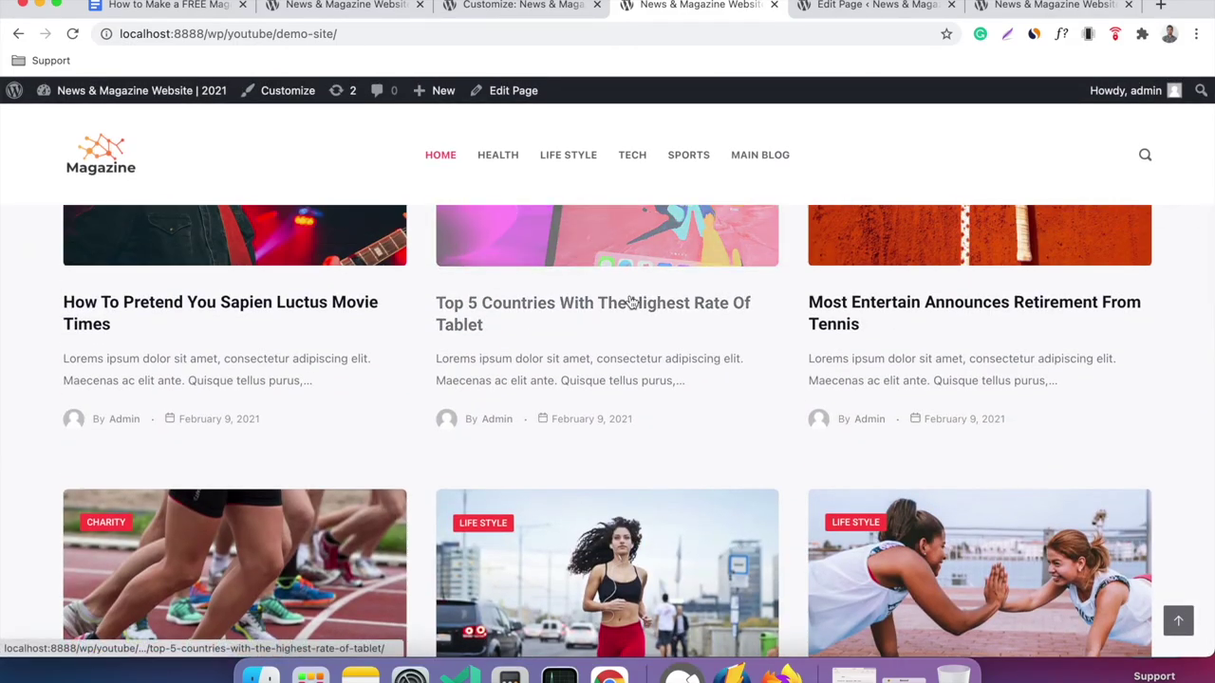
scroll(631, 302, up, 10)
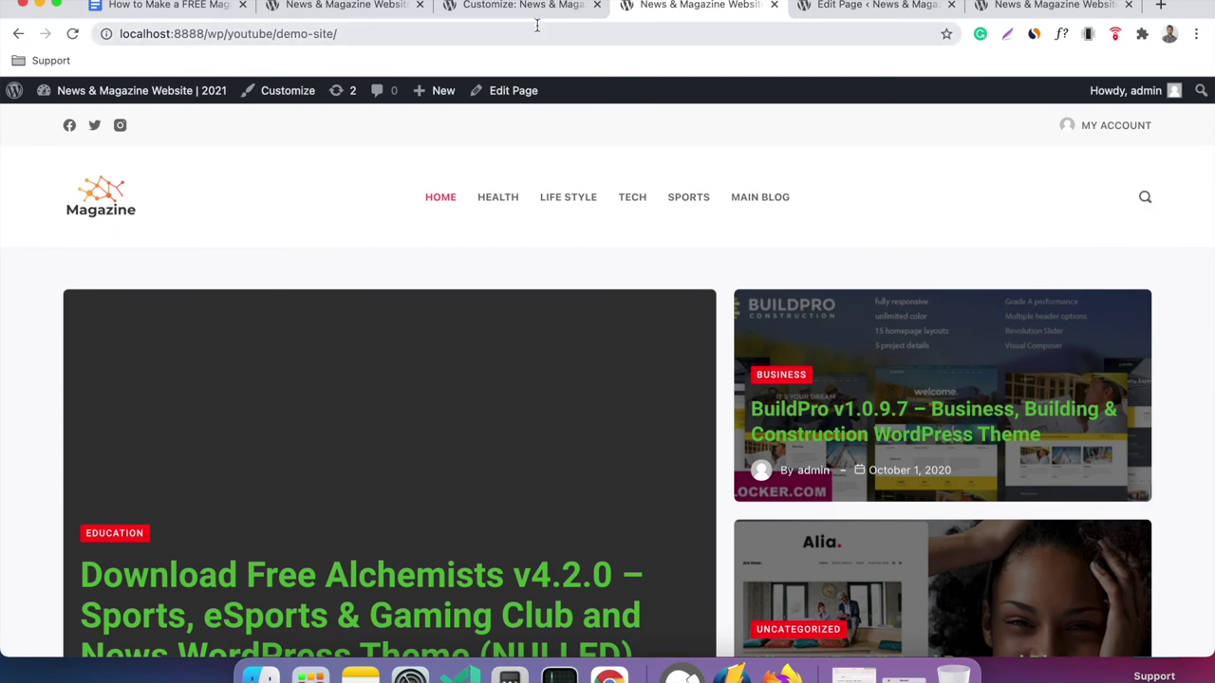
click(574, 7)
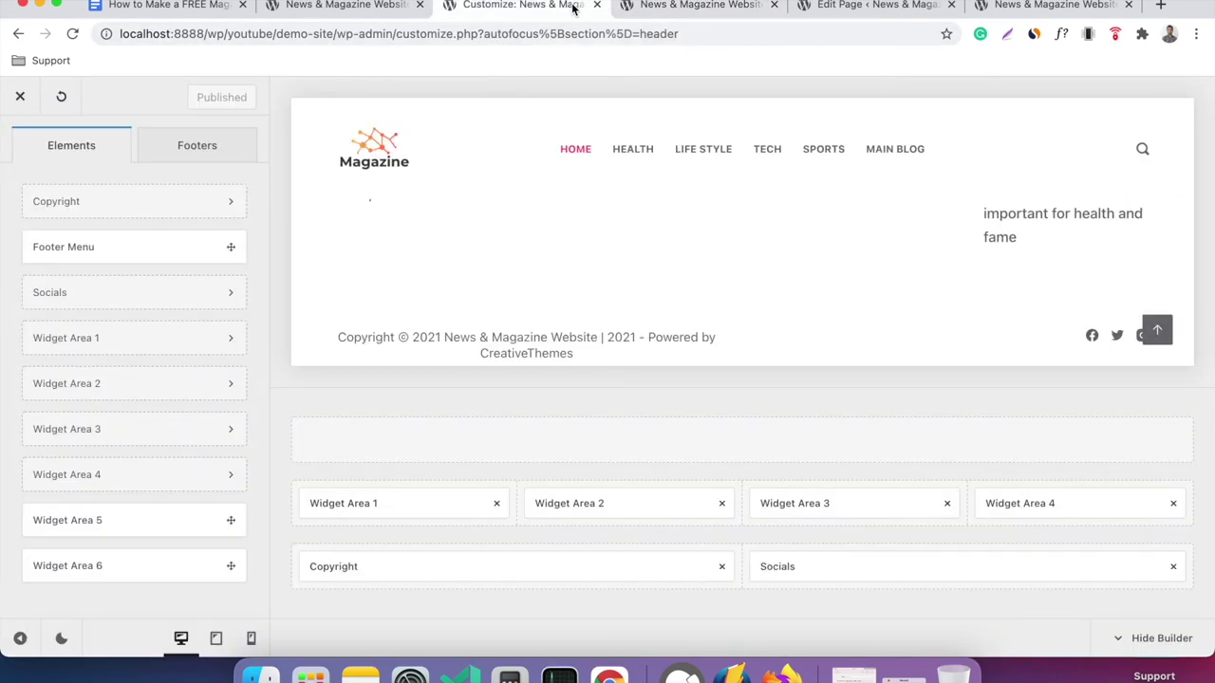
click(20, 98)
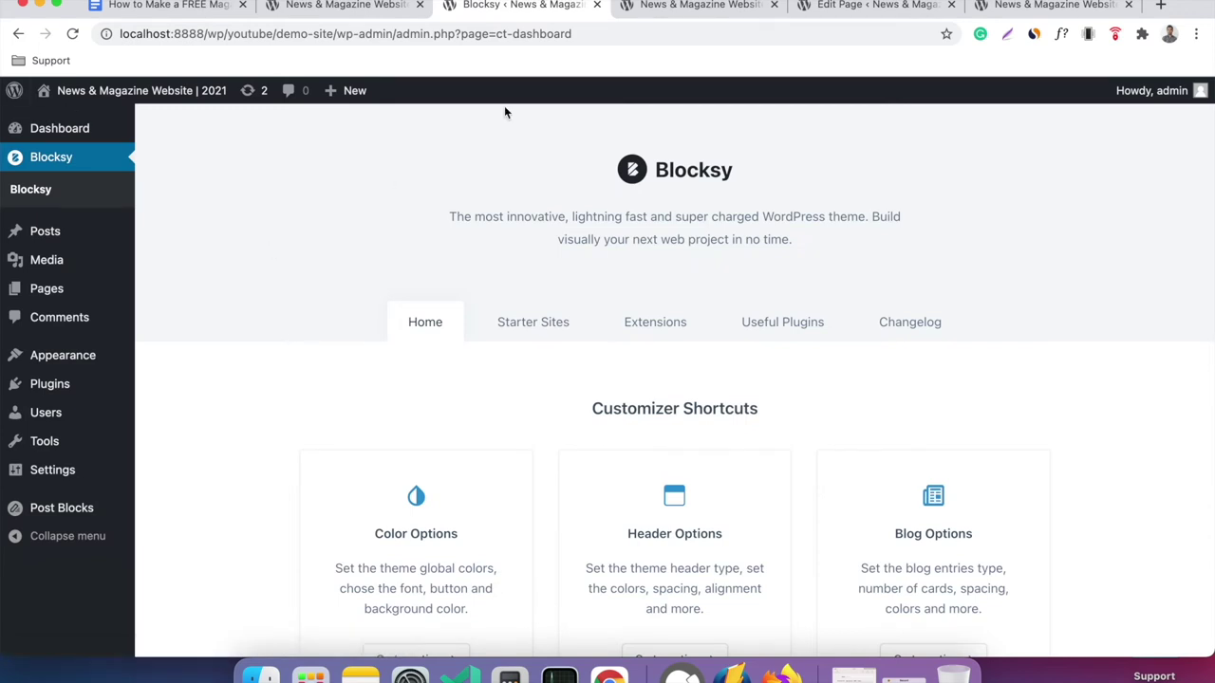
Return to the Blocksy dashboard and open the Installed Plugins list.
click(695, 7)
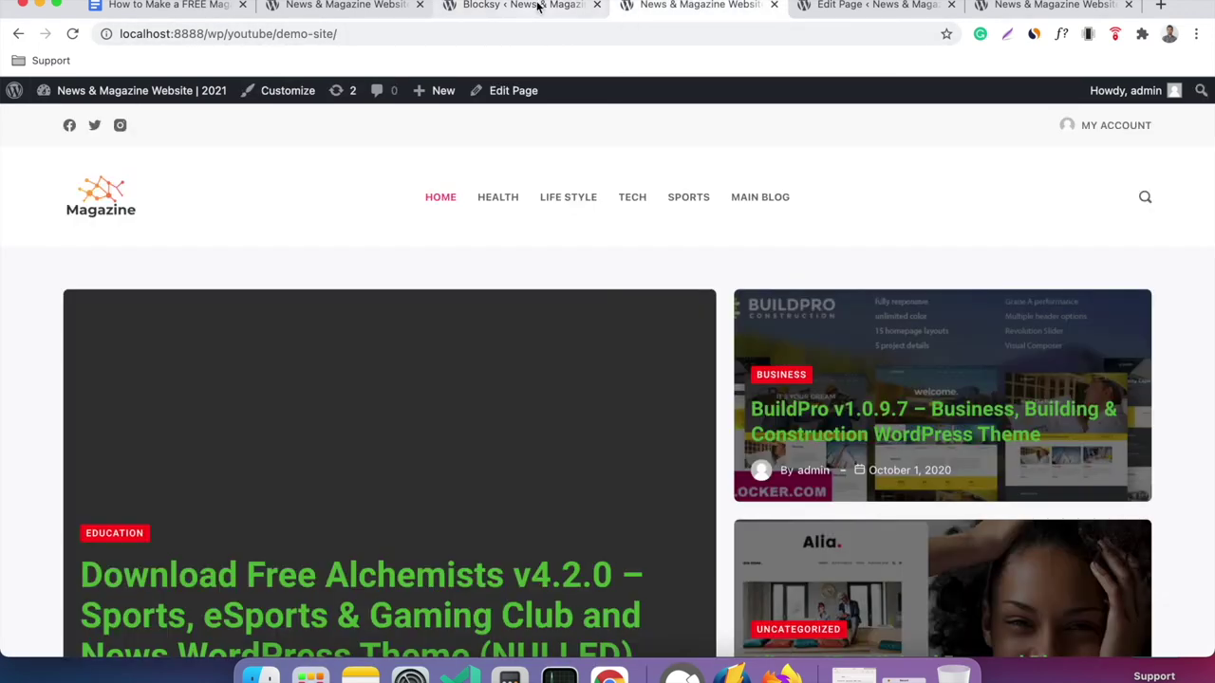
click(537, 7)
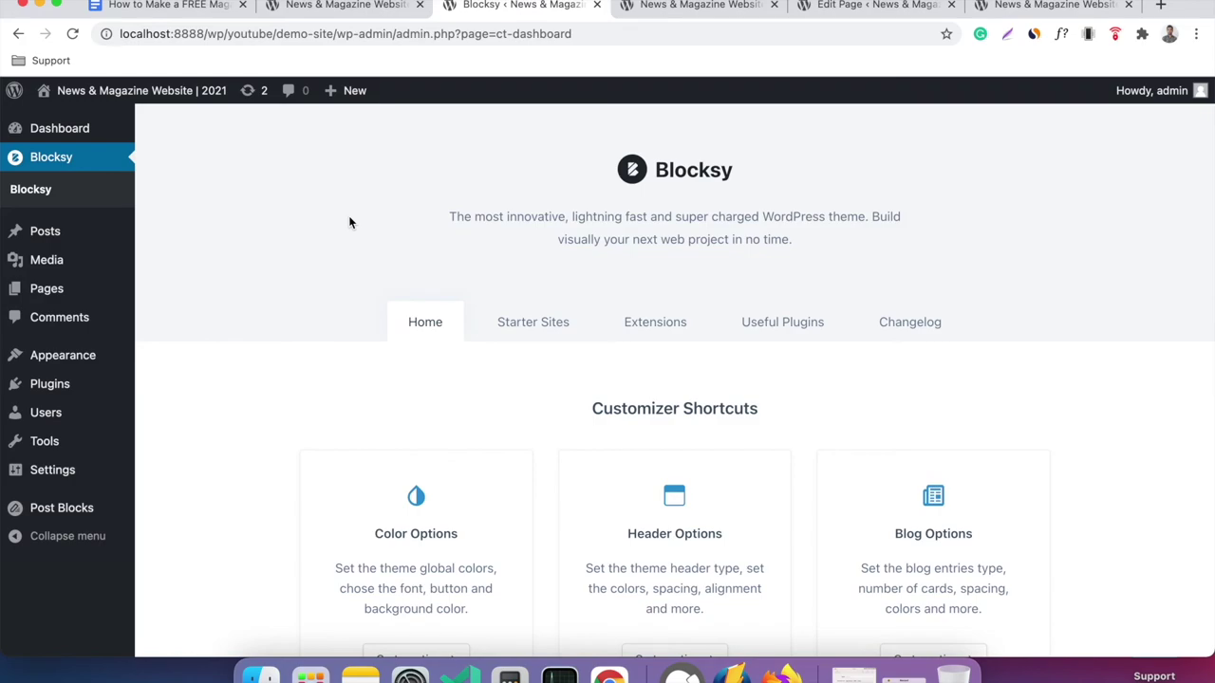
click(726, 15)
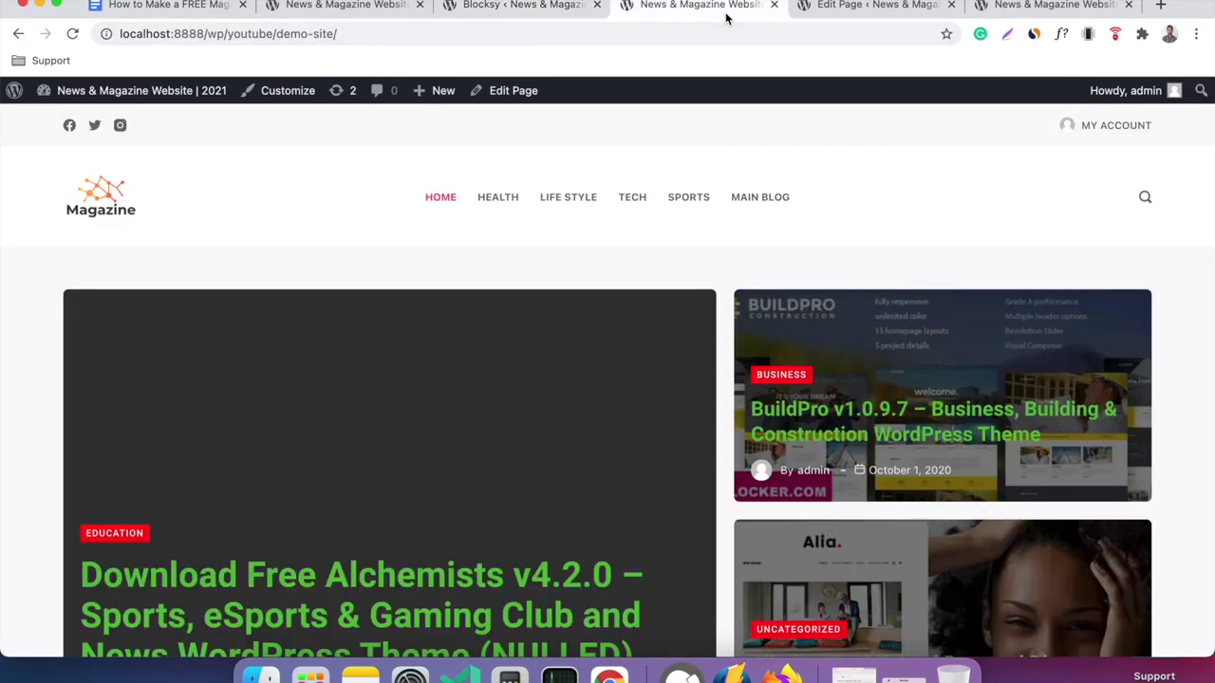
scroll(733, 461, down, 15)
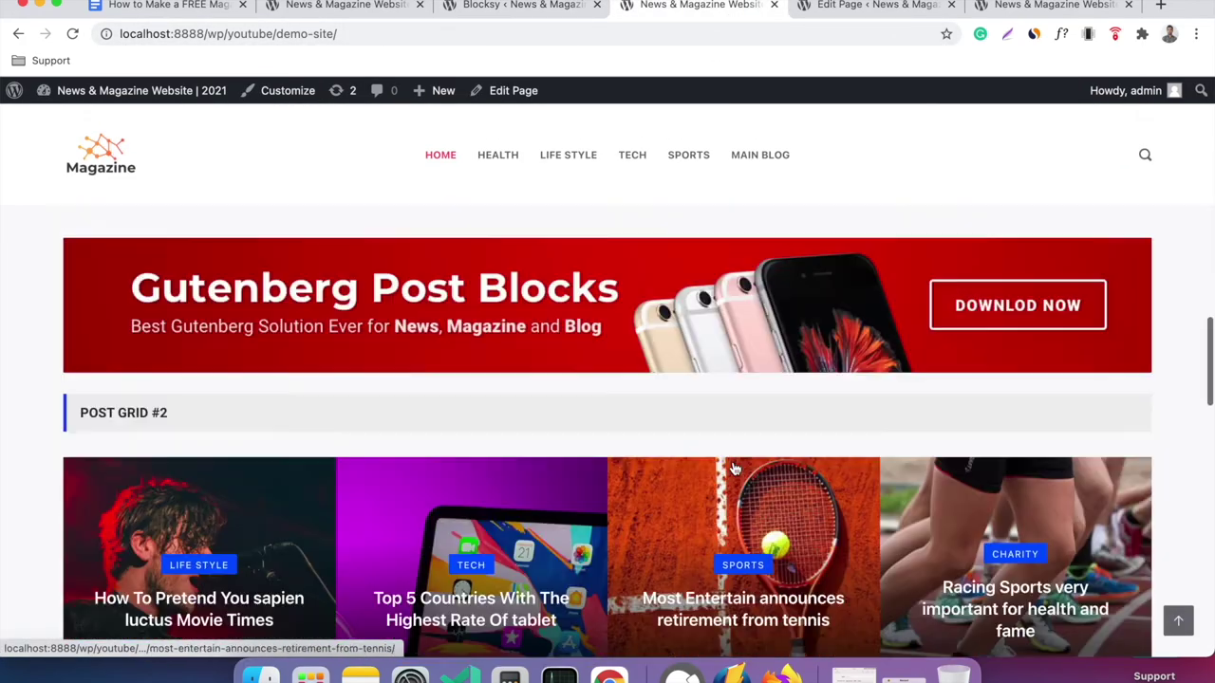
scroll(732, 461, up, 20)
click(527, 7)
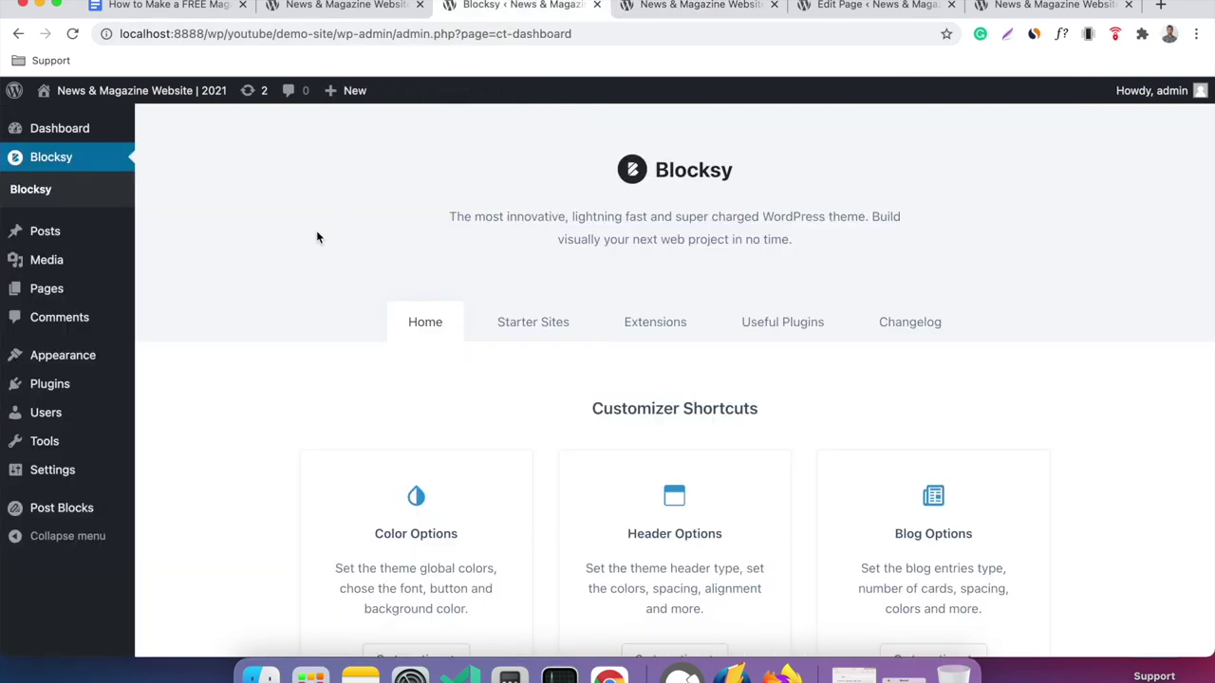
click(104, 385)
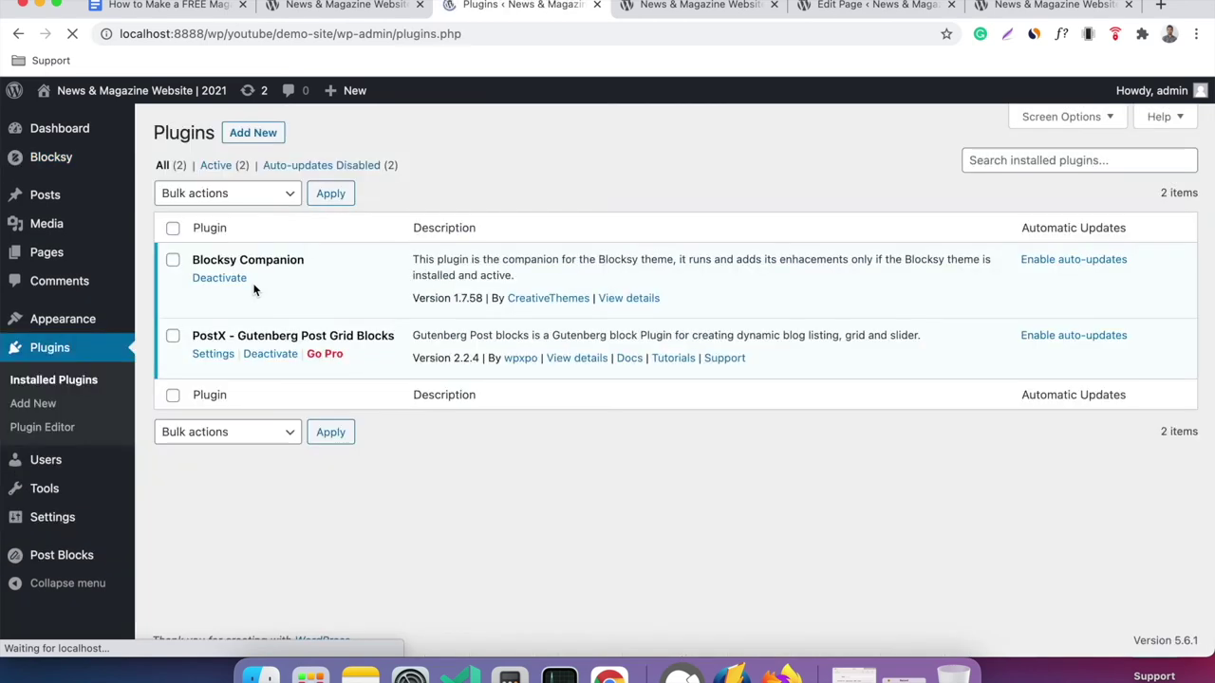
Upload ultimate-post-pro_v105.zip from the Desktop via Add New > Upload Plugin.
click(254, 134)
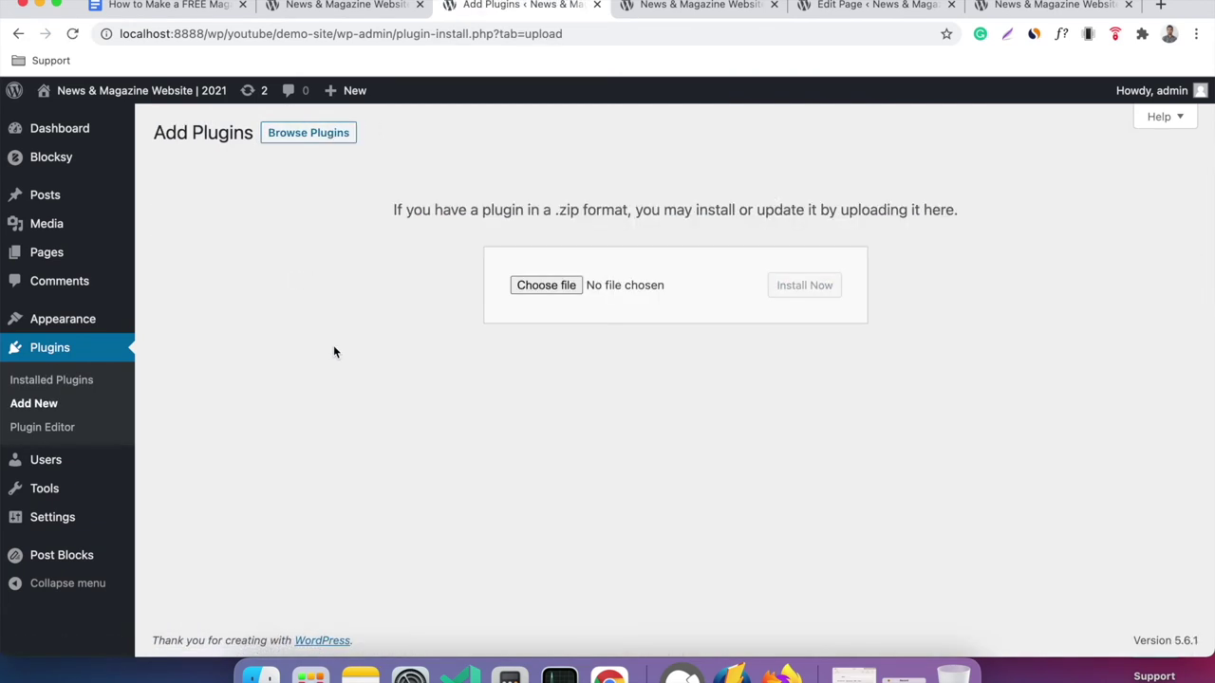
click(261, 675)
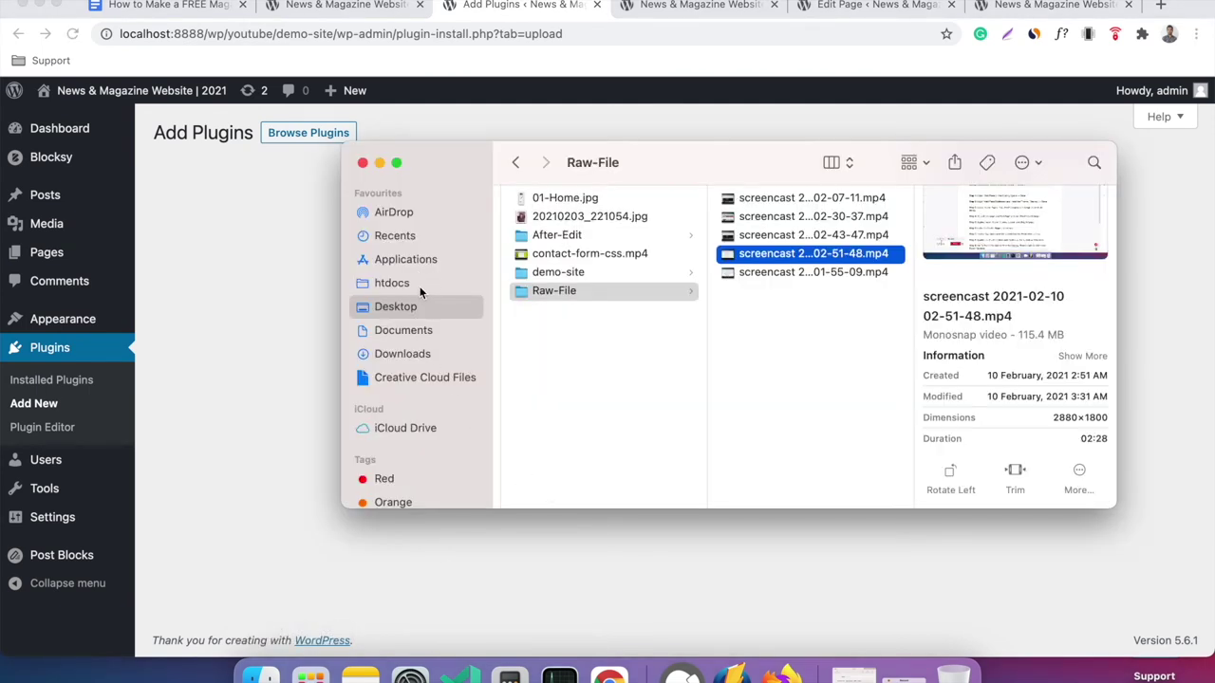
click(420, 293)
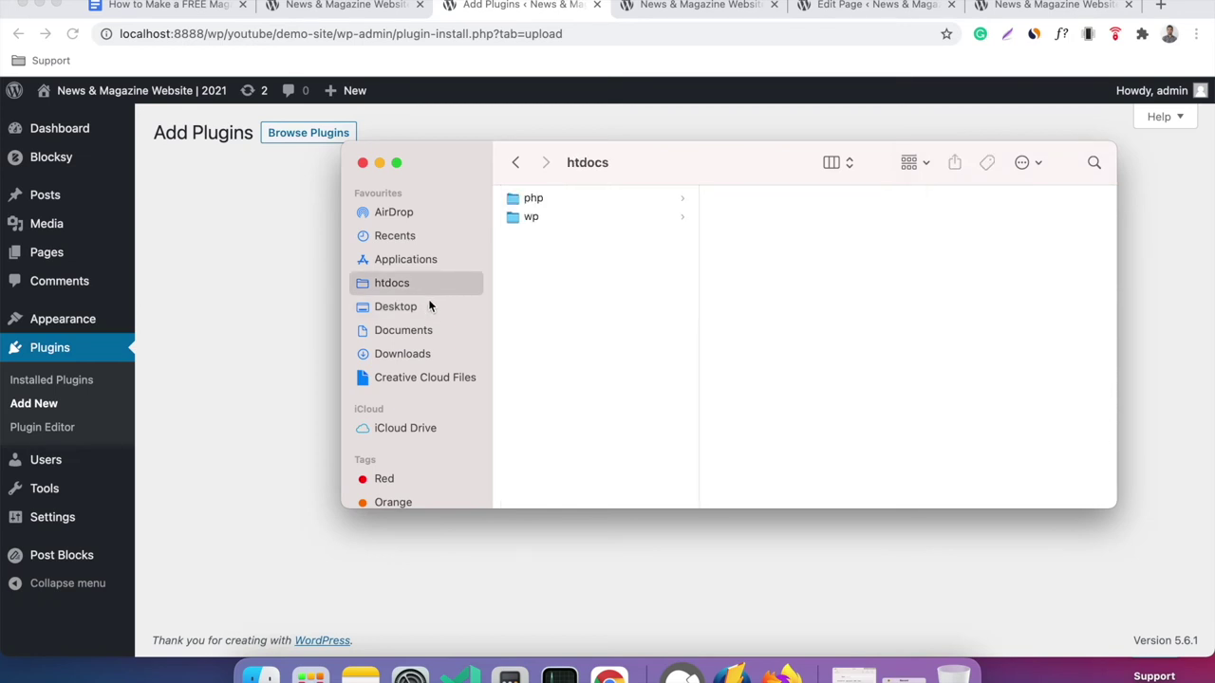
click(429, 305)
drag(688, 154, 710, 355)
drag(555, 443, 551, 288)
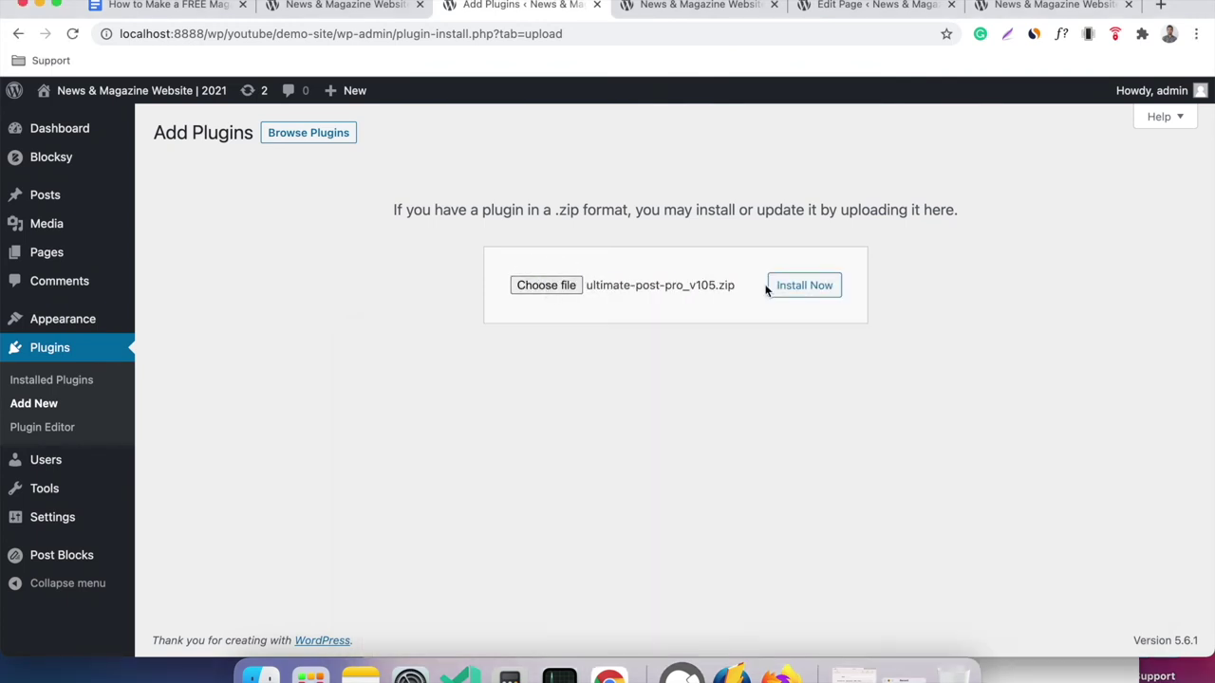
Install and activate PostX Pro 1.0.5, then go to the Pages list.
click(803, 285)
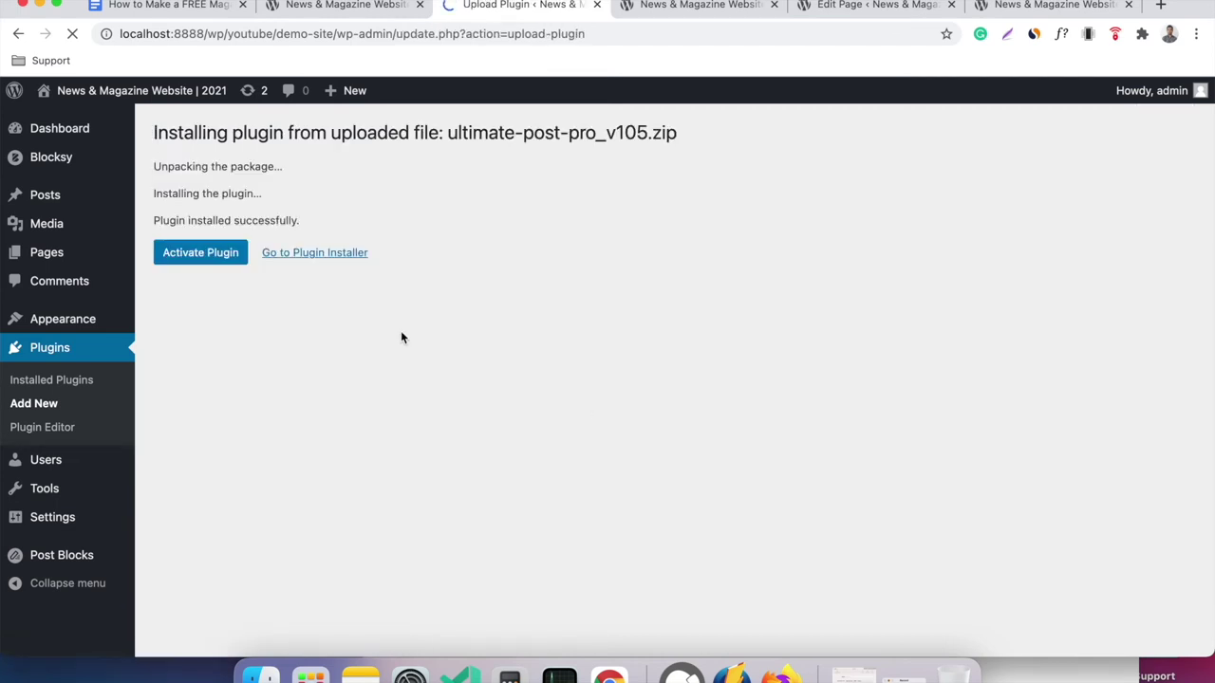
click(226, 259)
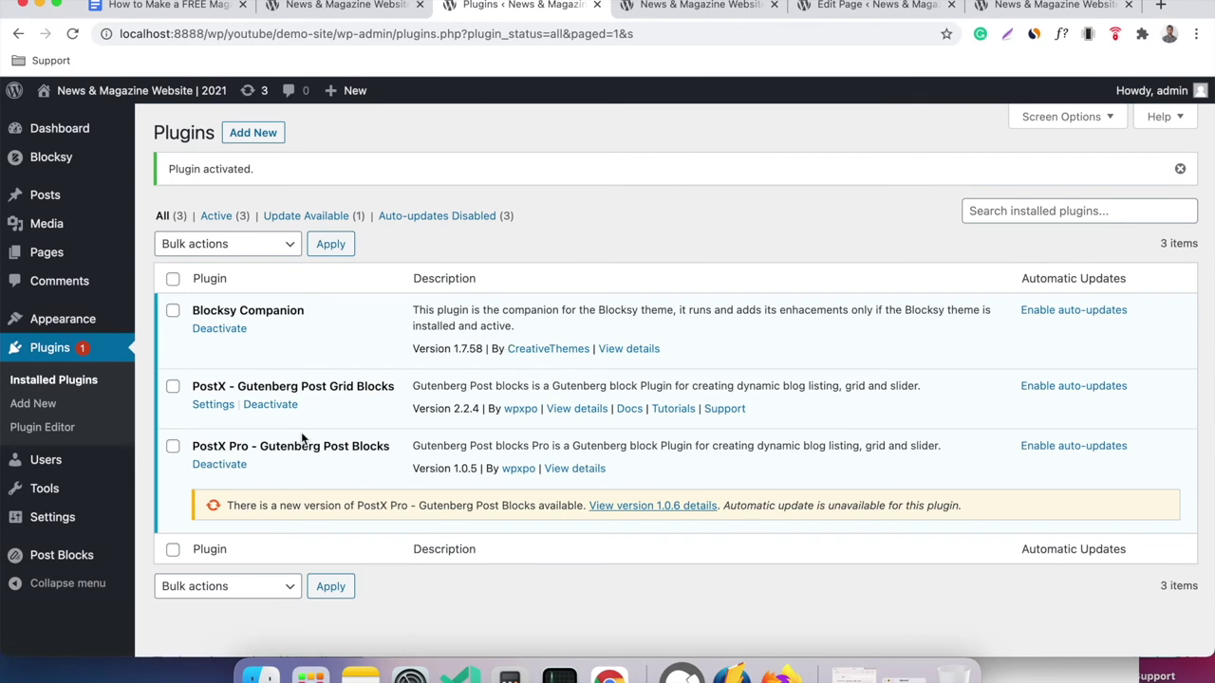
click(55, 252)
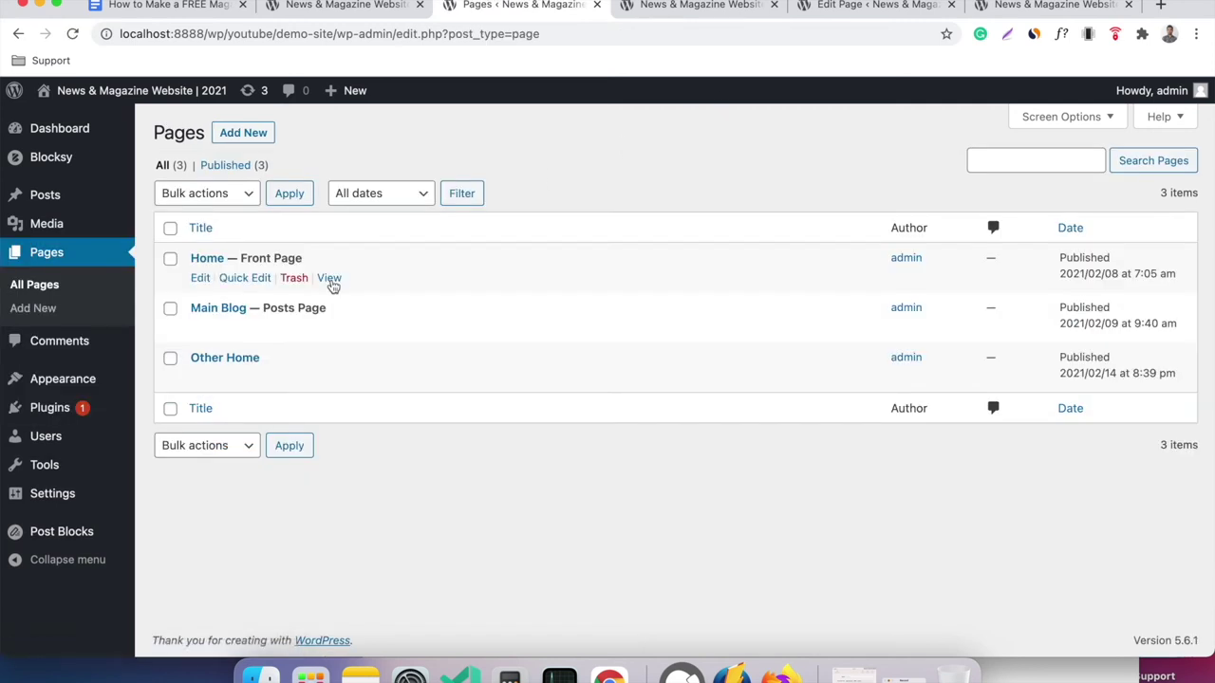
Open the Home page editor in a new tab and close the extra live-site tab.
mouse_move(238, 285)
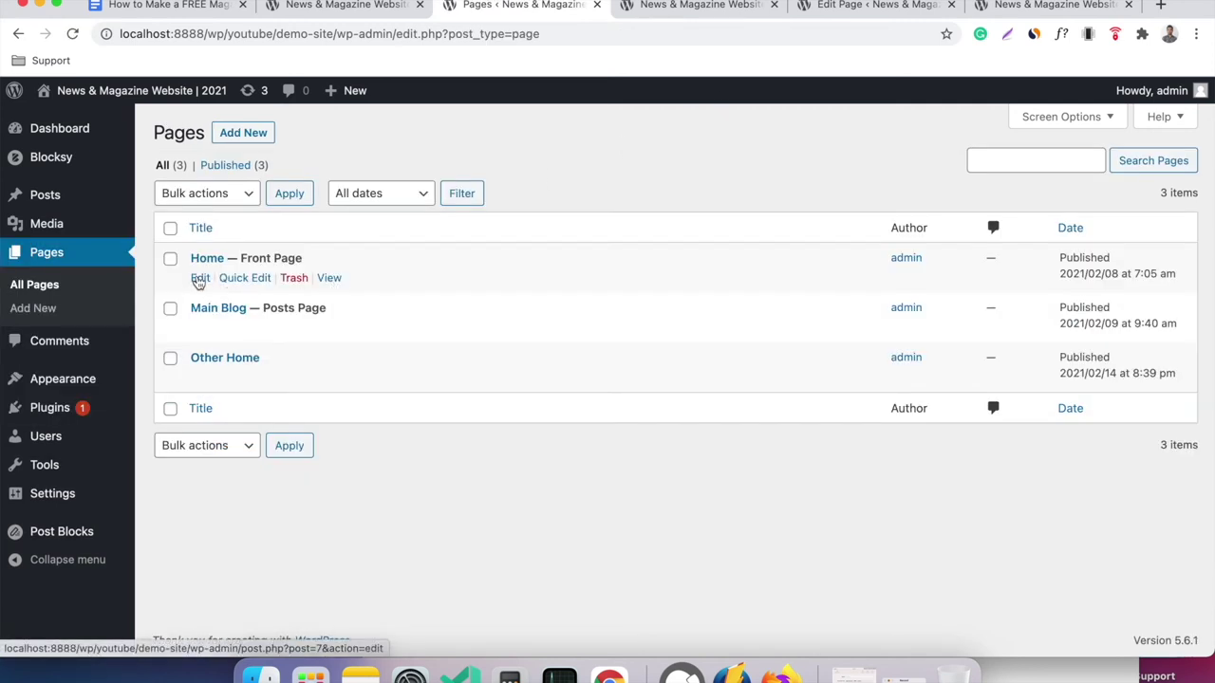
right_click(199, 282)
click(242, 285)
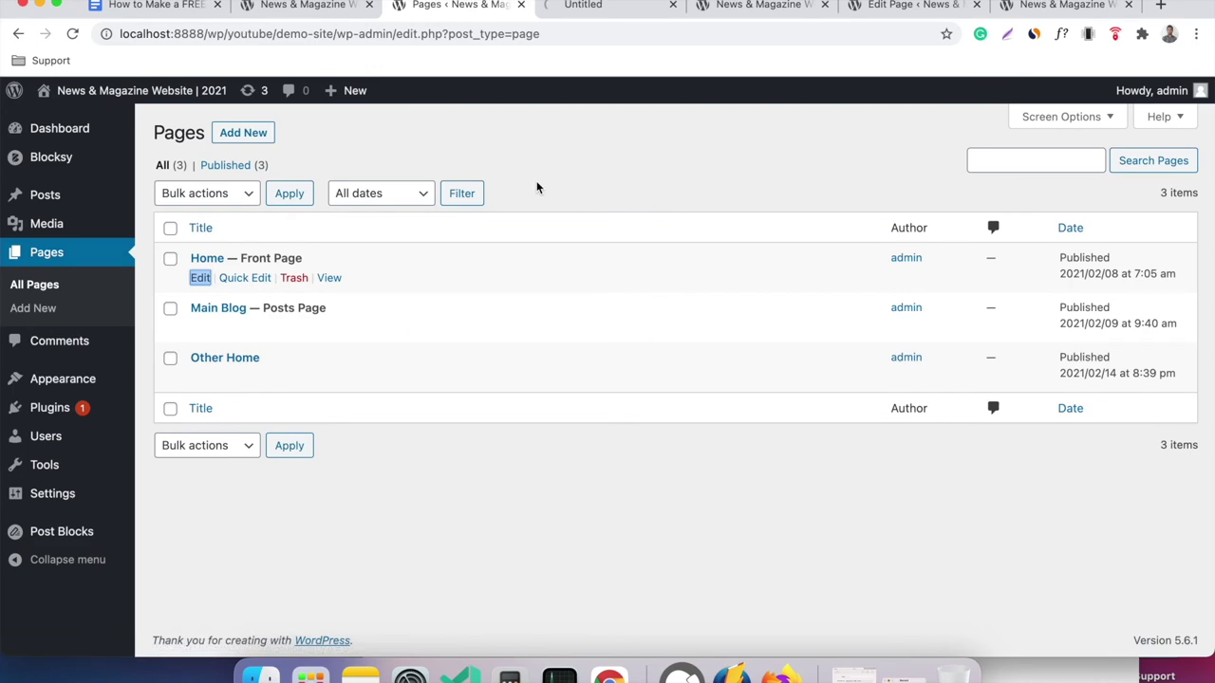
click(601, 10)
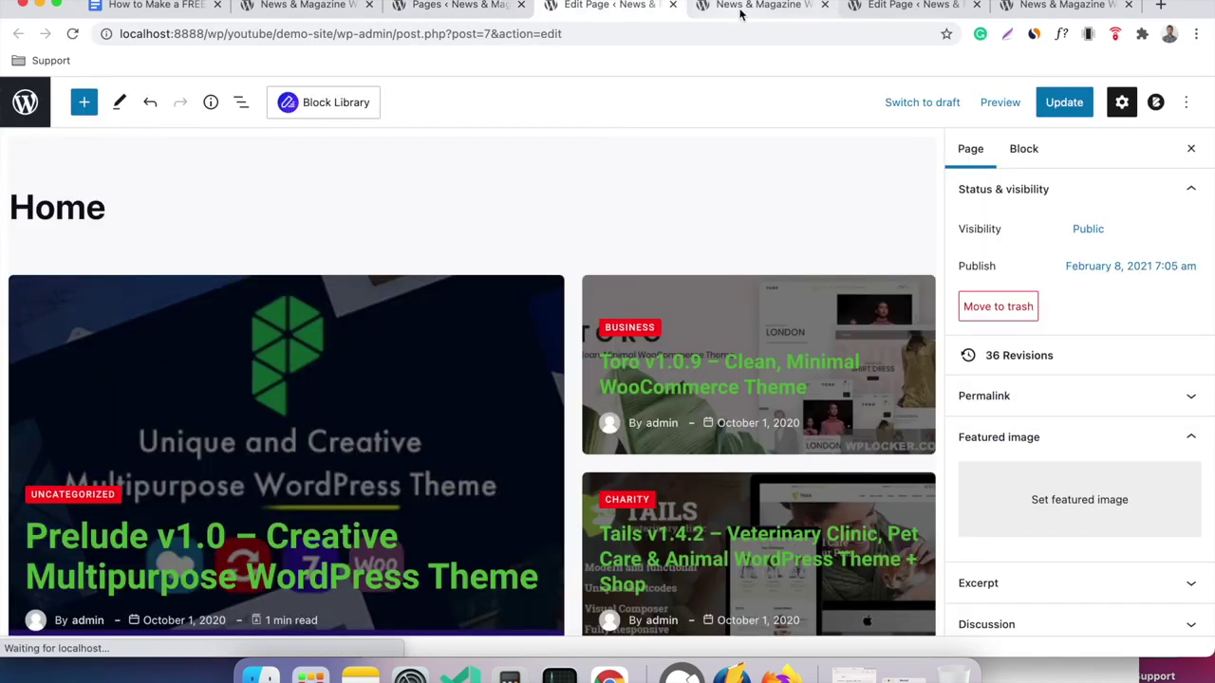
click(741, 9)
click(825, 6)
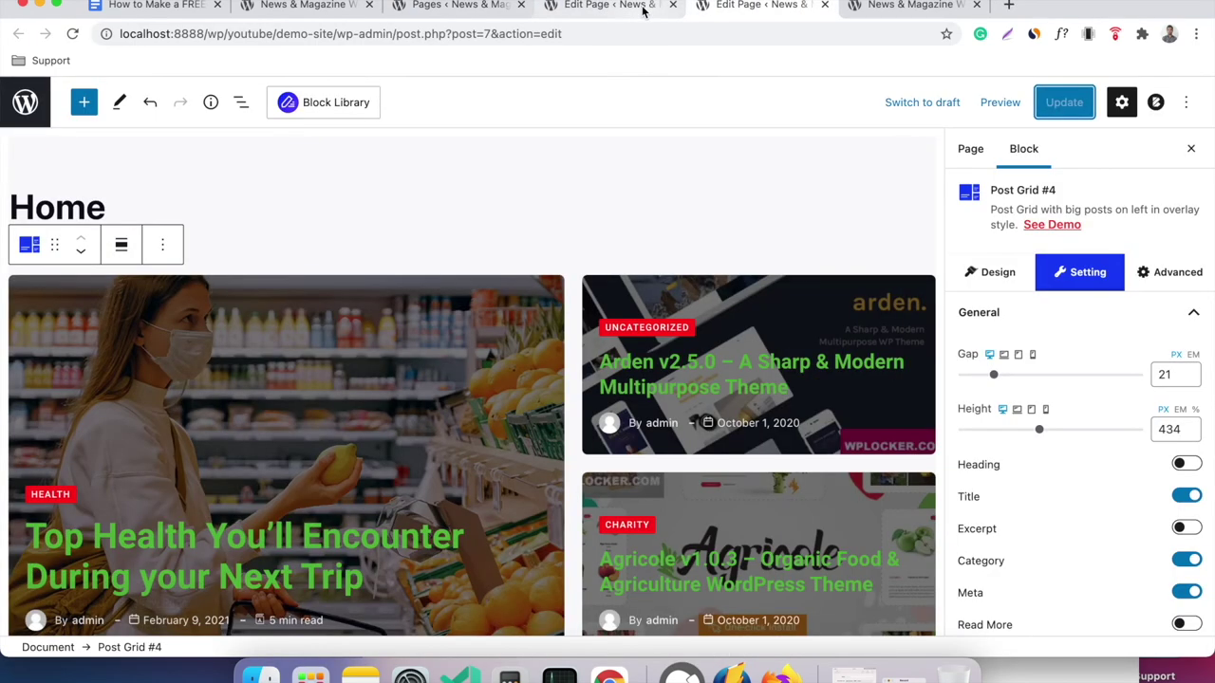
click(645, 10)
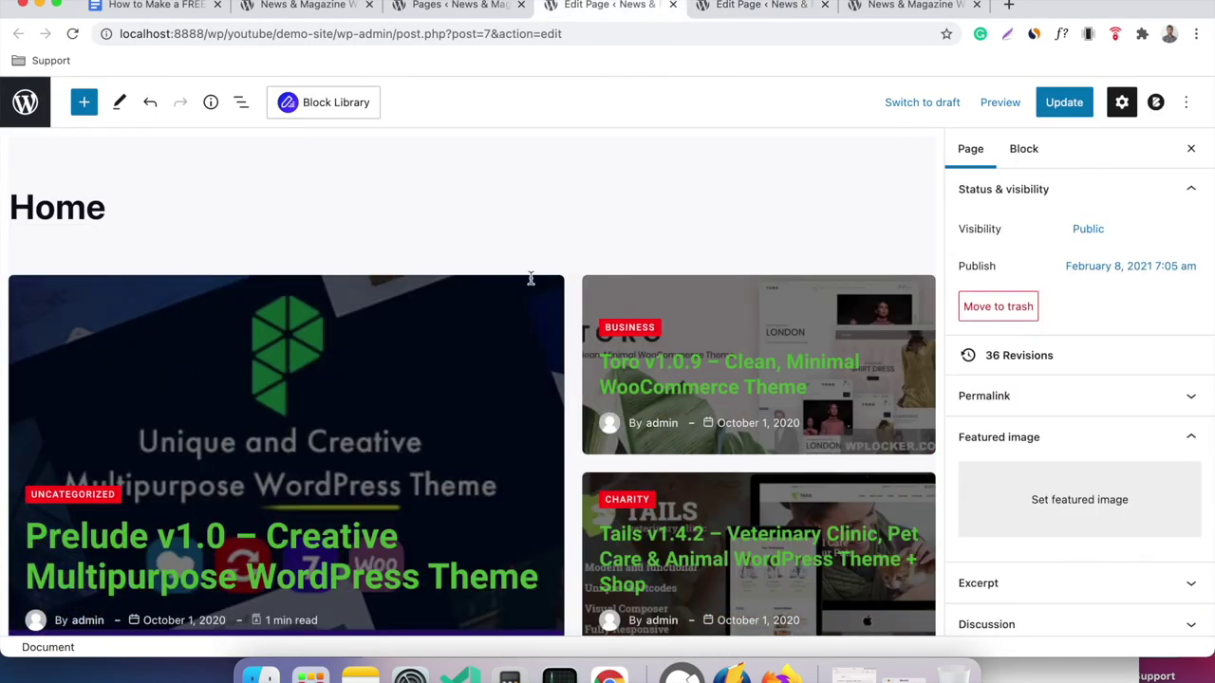
Select the big-post grid block, then open the Installed Plugins list showing the PostX Pro 1.0.6 update.
click(458, 352)
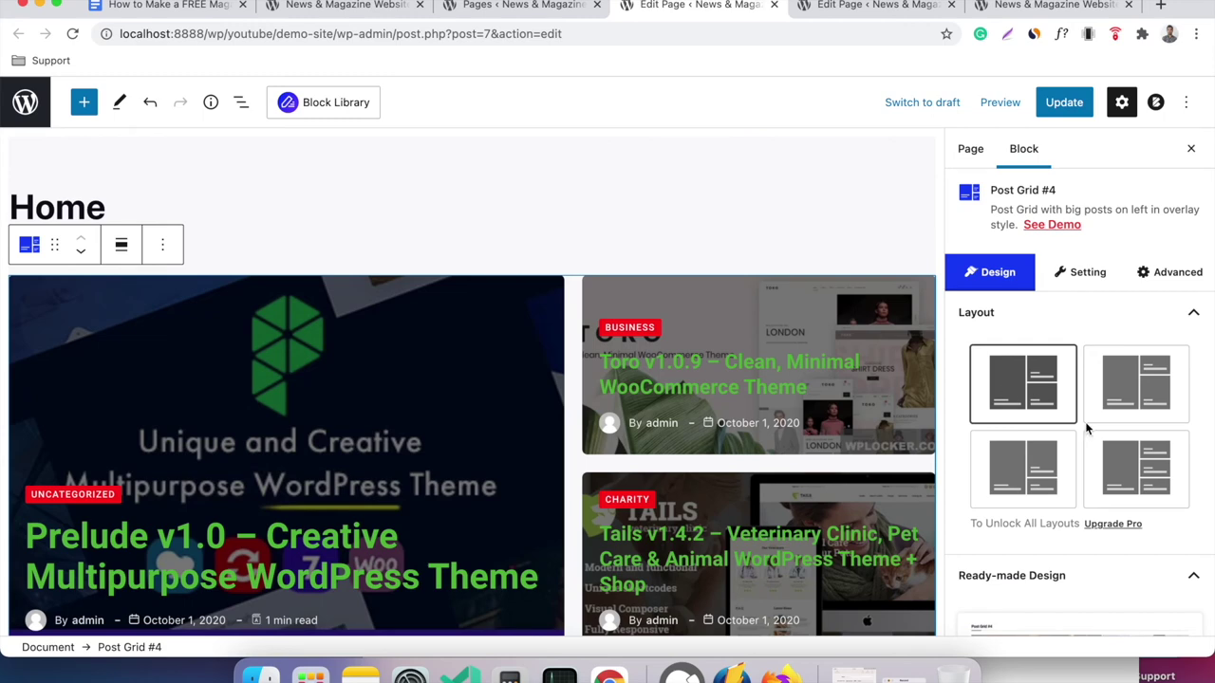
click(585, 8)
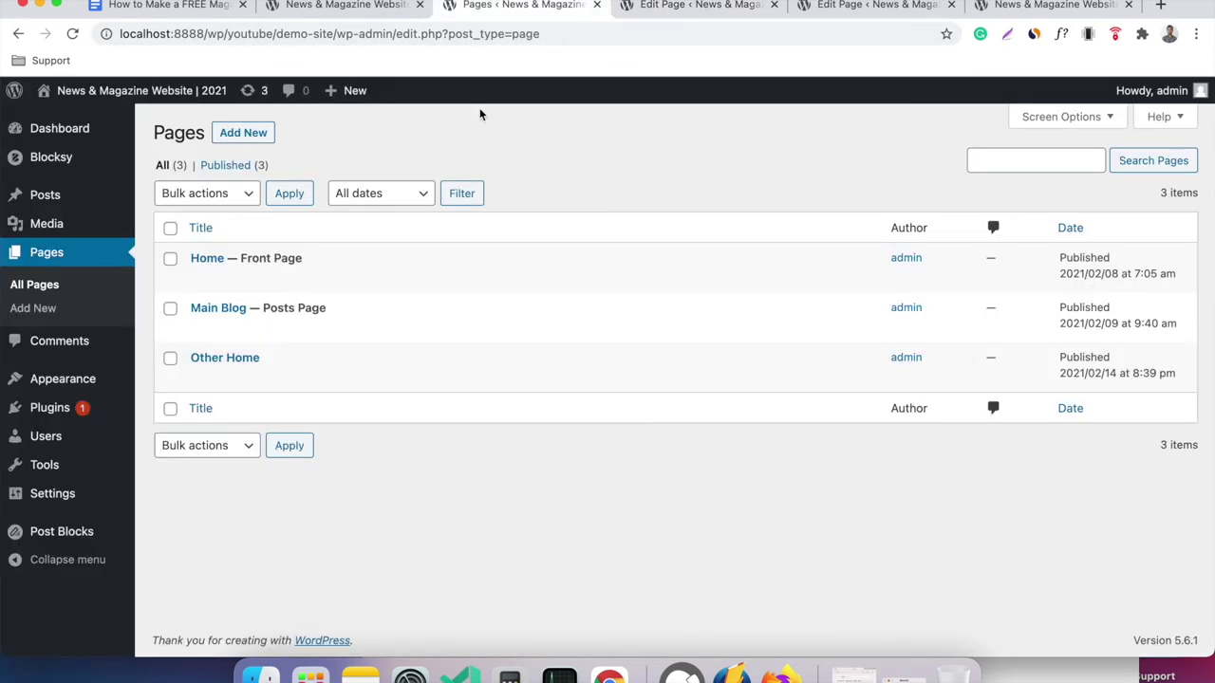
click(104, 410)
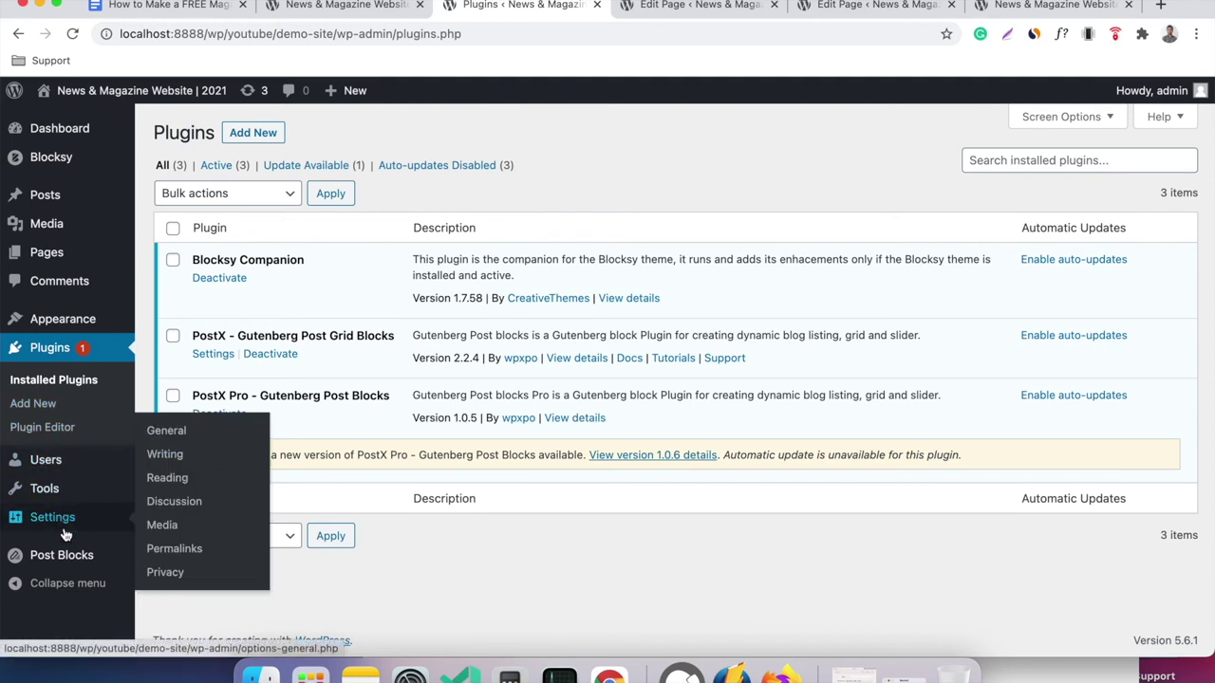
Open the PostX Post Blocks settings and scroll through its general options.
mouse_move(74, 558)
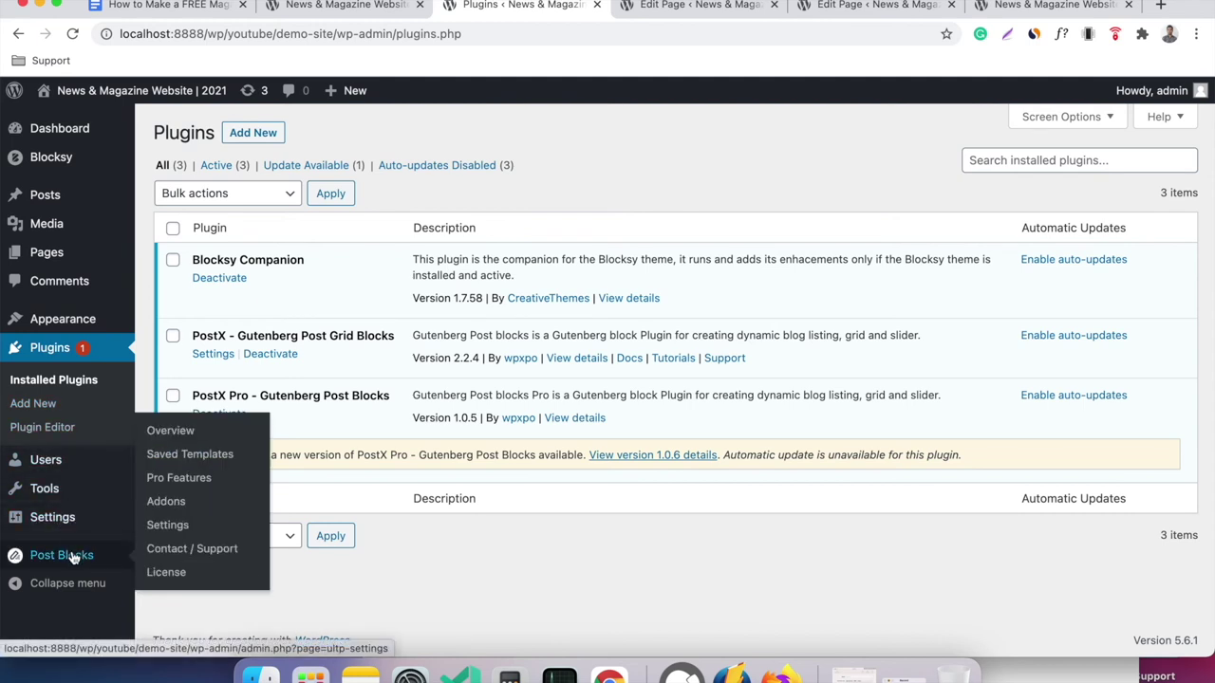
click(167, 525)
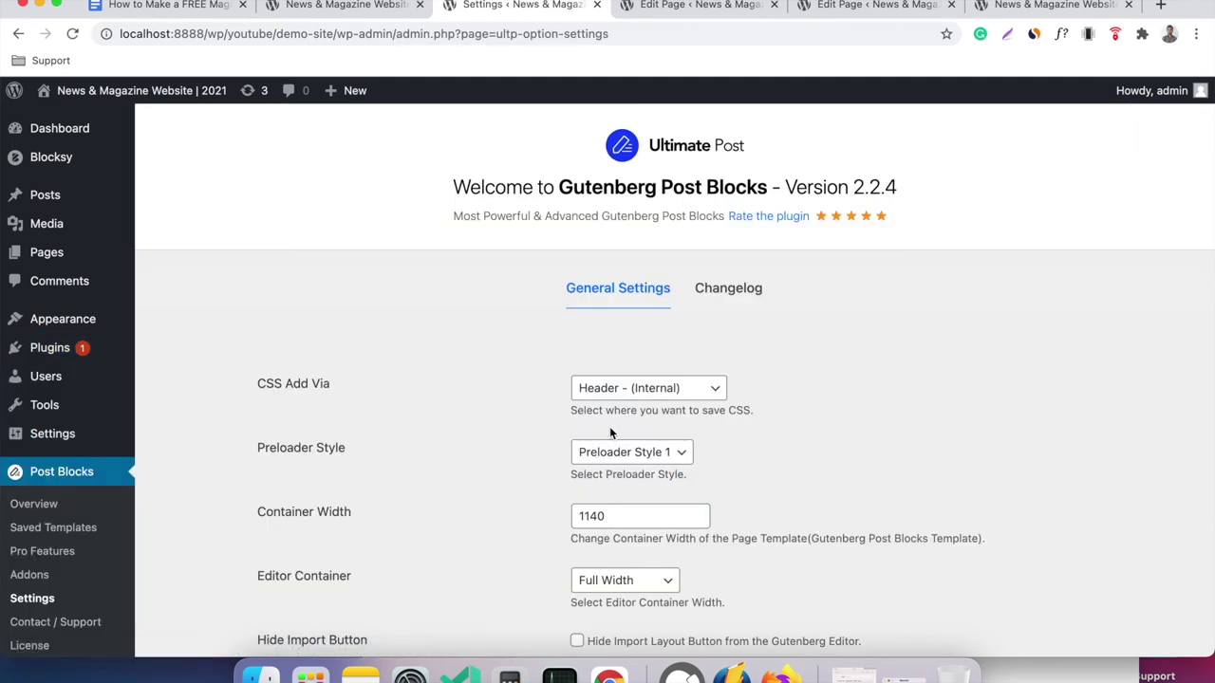
scroll(771, 410, down, 5)
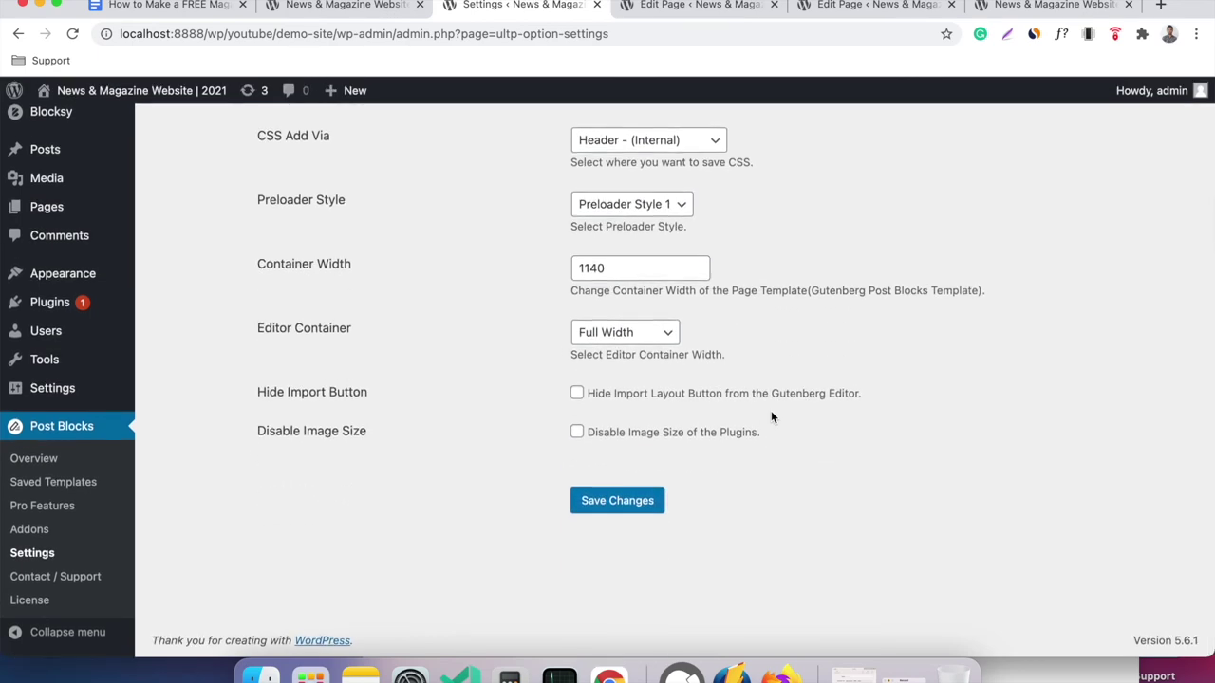
scroll(770, 415, up, 2)
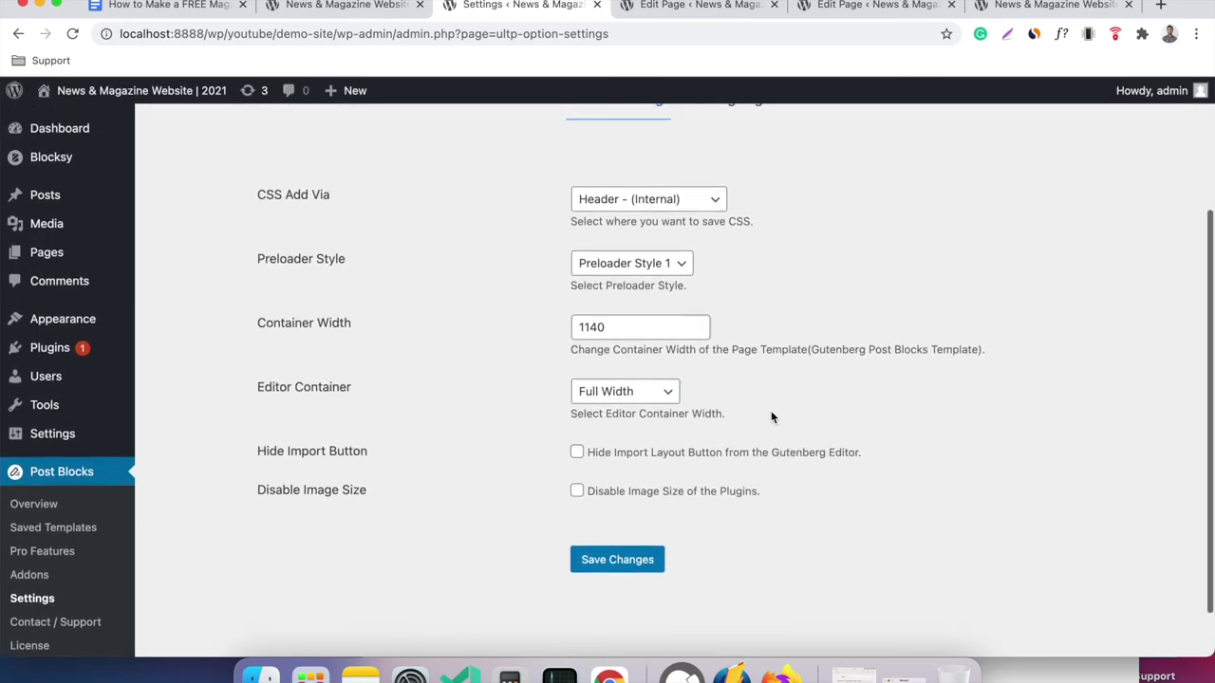
scroll(771, 416, up, 4)
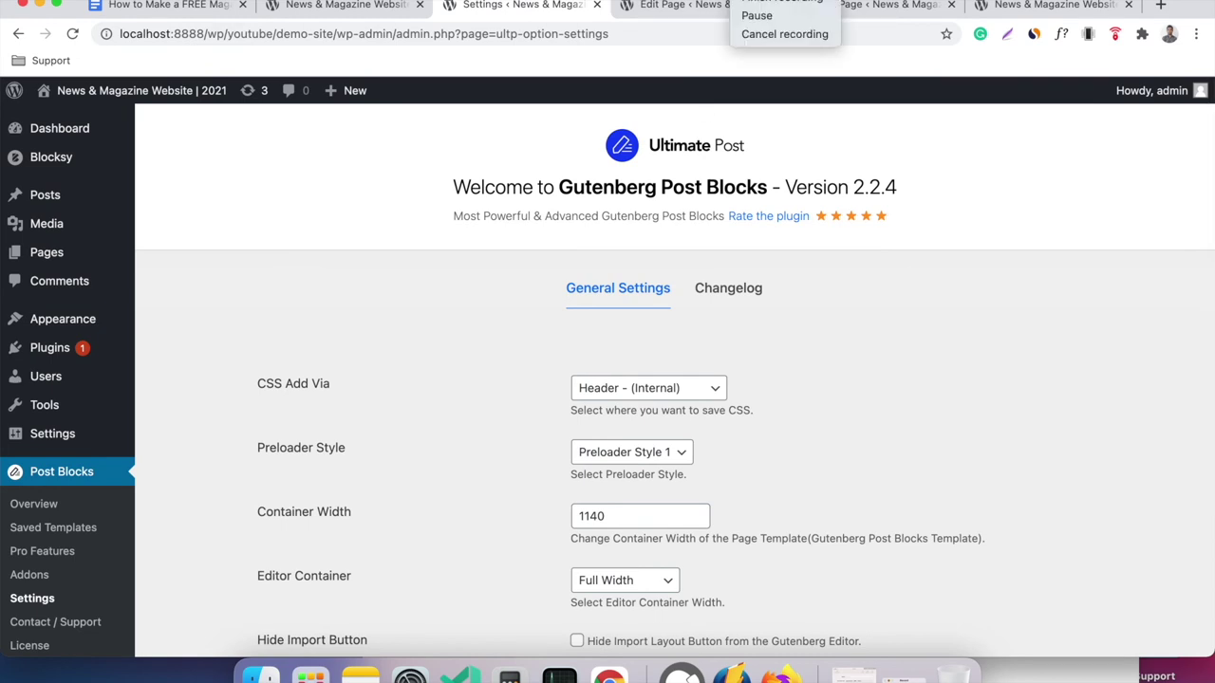
Reselect the Post Grid block in the Home page editor, then return to the PostX License page.
click(750, 7)
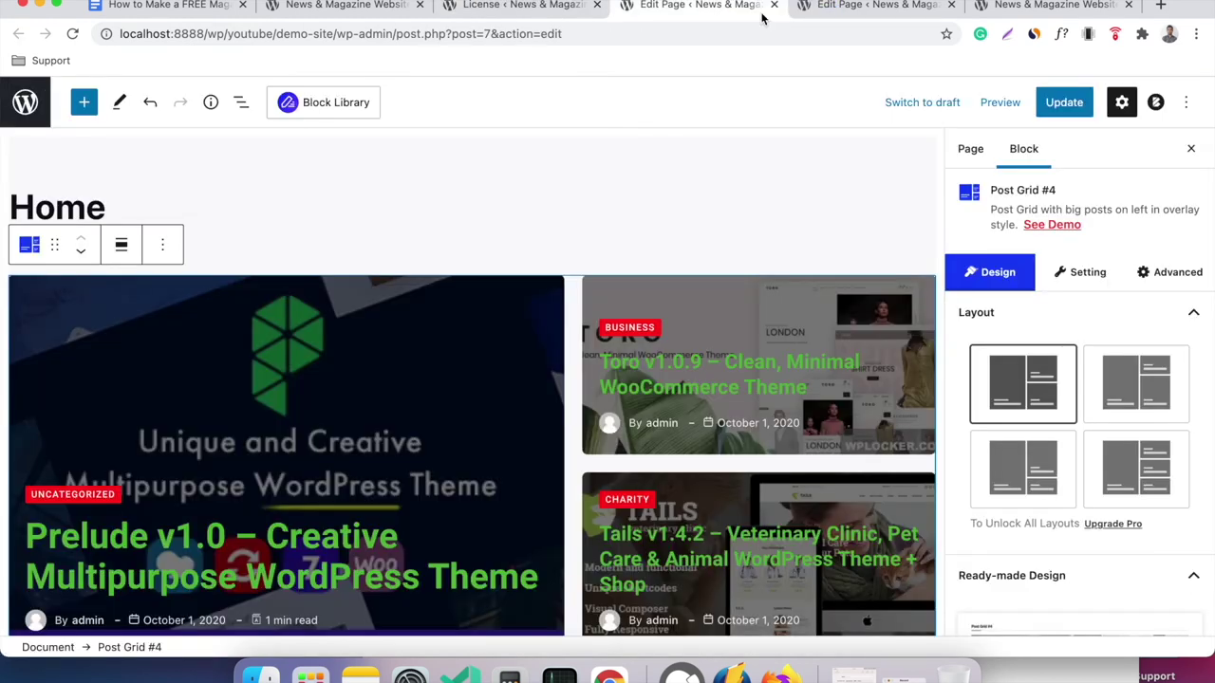
click(672, 167)
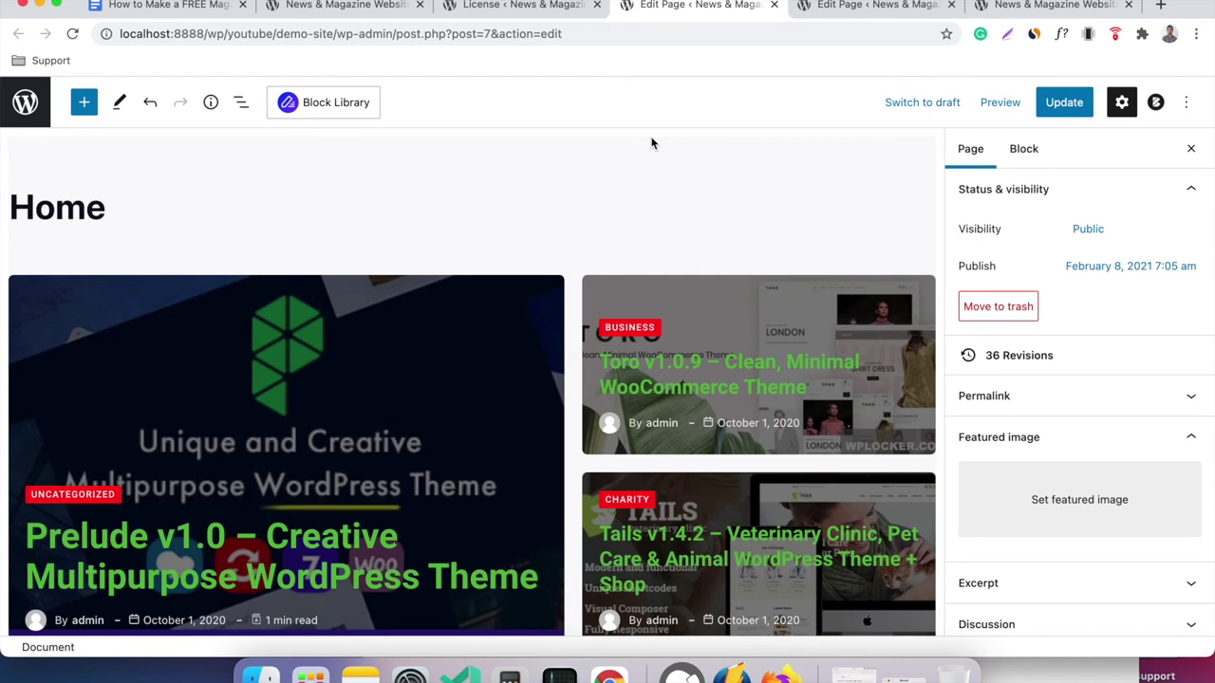
click(697, 314)
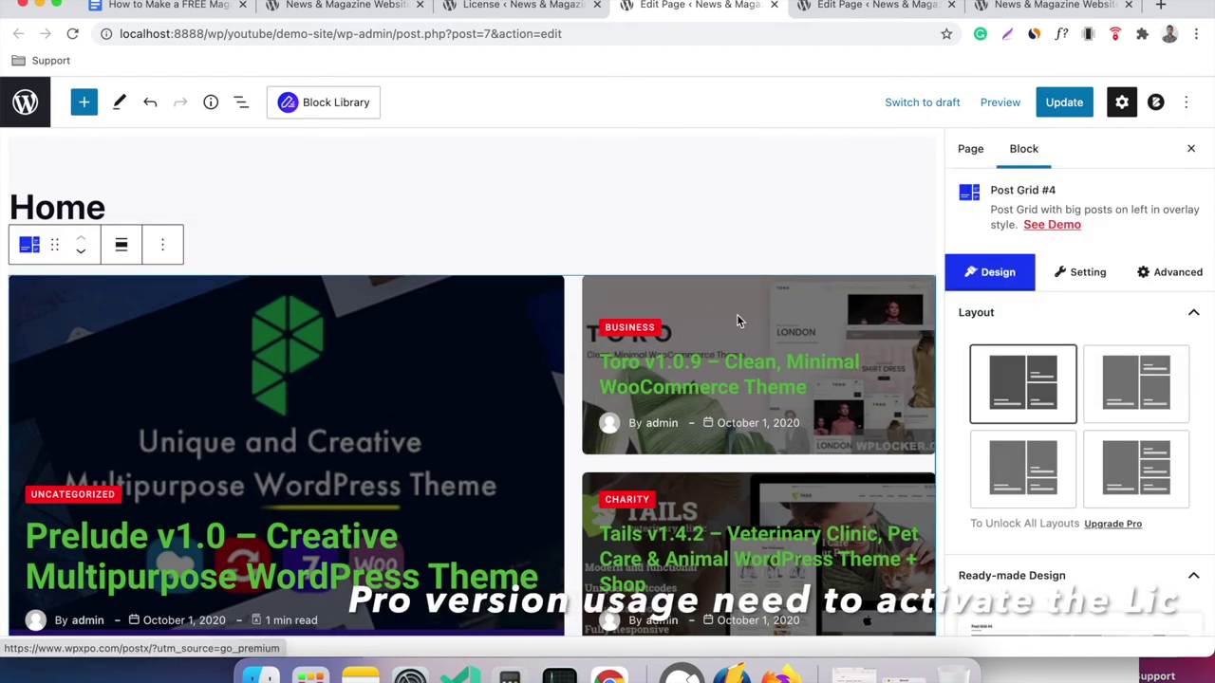
click(543, 8)
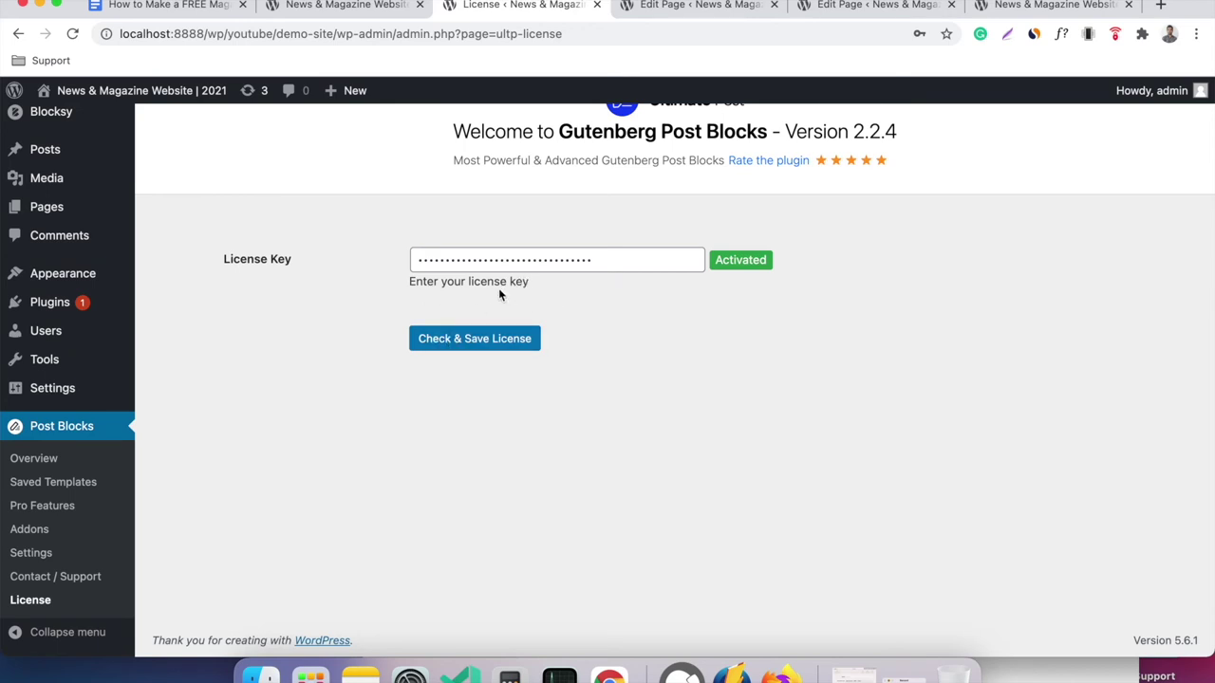
Check that the PostX Pro license key is marked Activated.
scroll(231, 426, up, 1)
scroll(149, 453, down, 1)
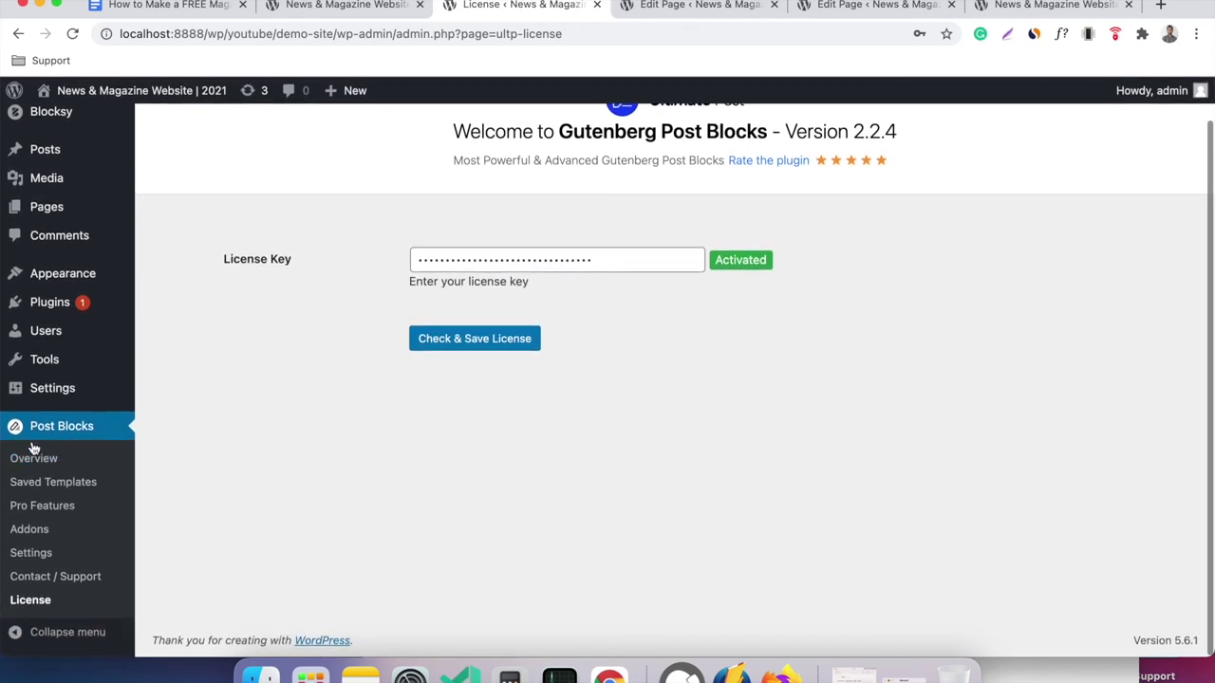
scroll(468, 373, up, 1)
scroll(468, 369, up, 1)
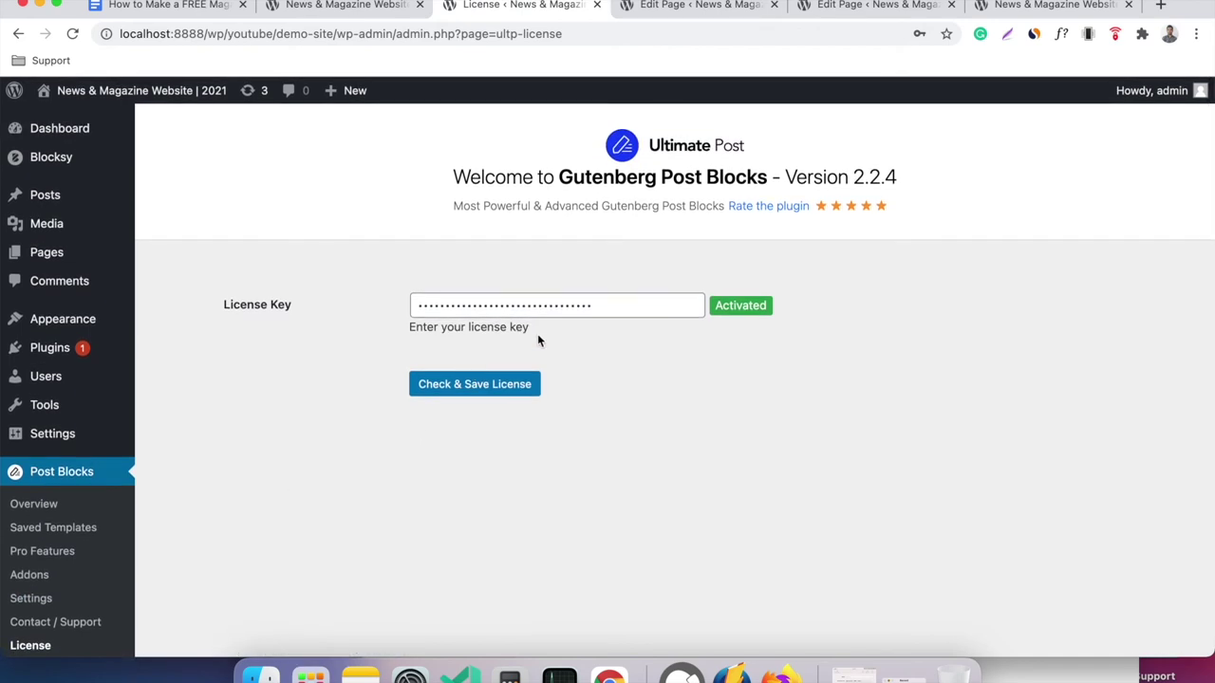
click(621, 305)
click(441, 285)
Reload the Home page editor, confirming the reload and dismissing the autosave notice.
click(663, 13)
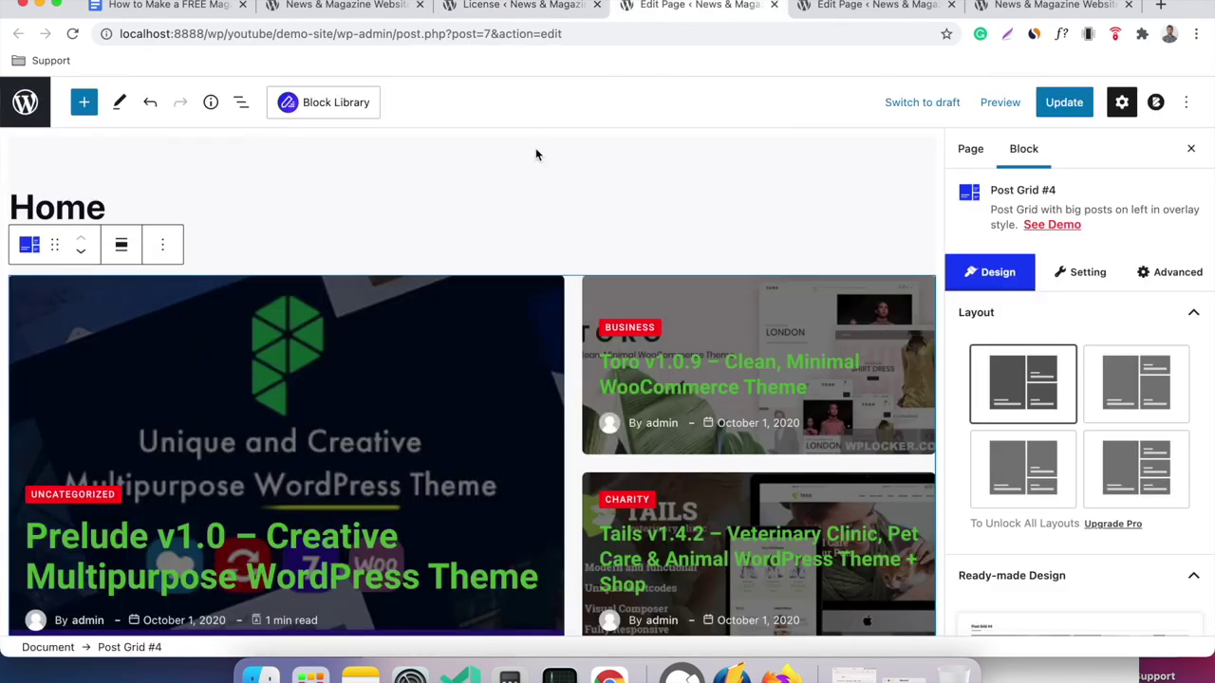
right_click(485, 207)
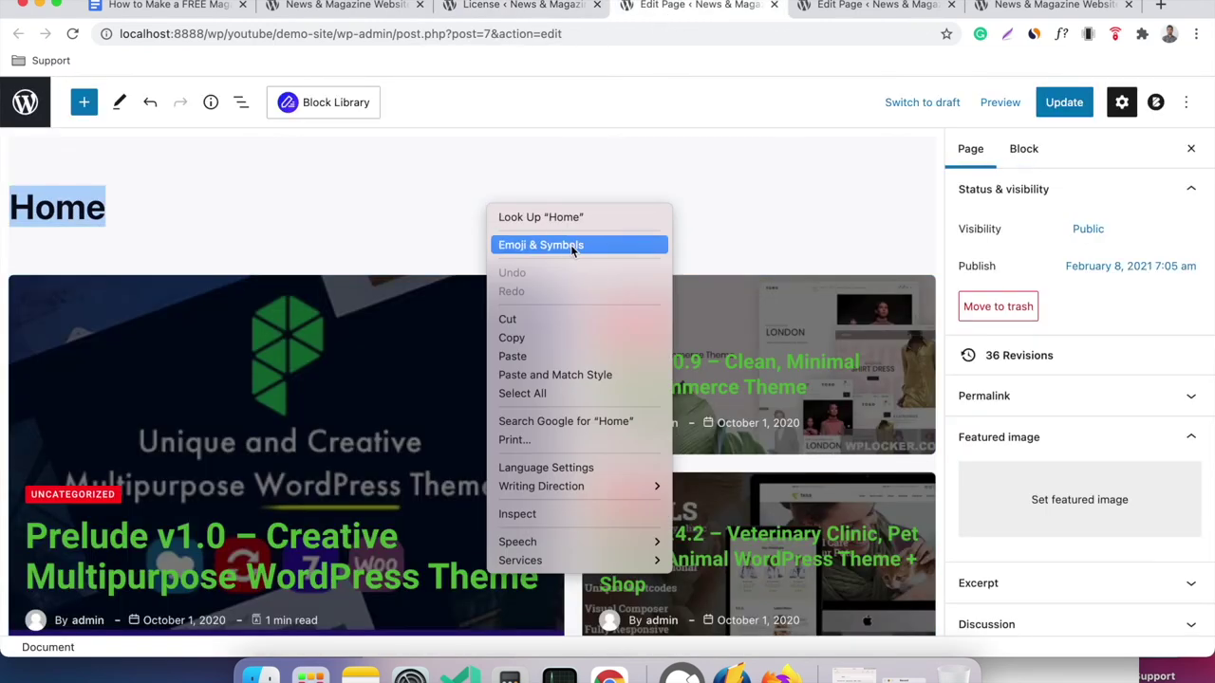
click(79, 36)
click(76, 34)
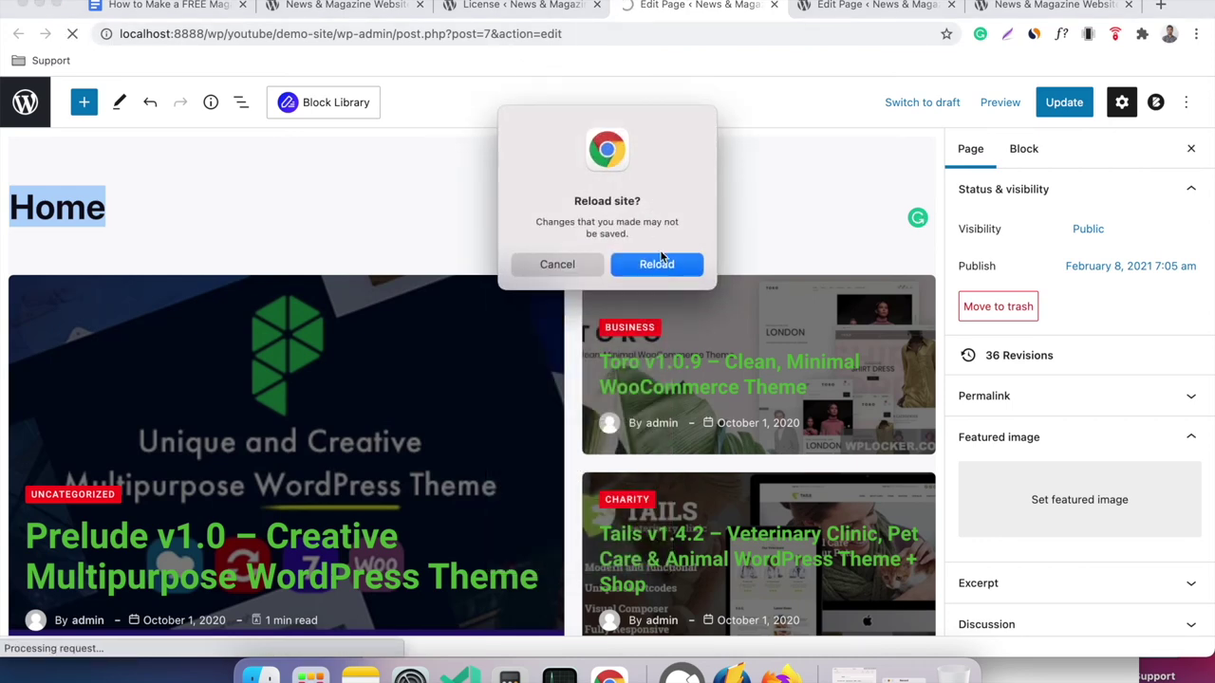
click(662, 264)
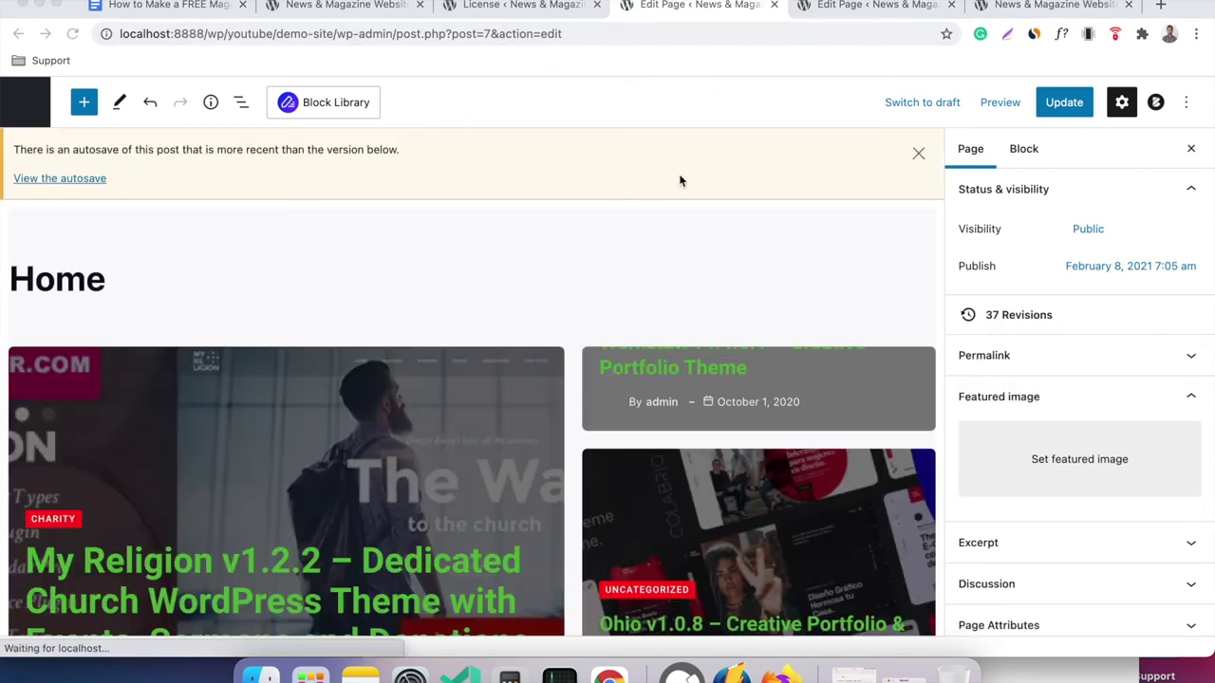
click(919, 154)
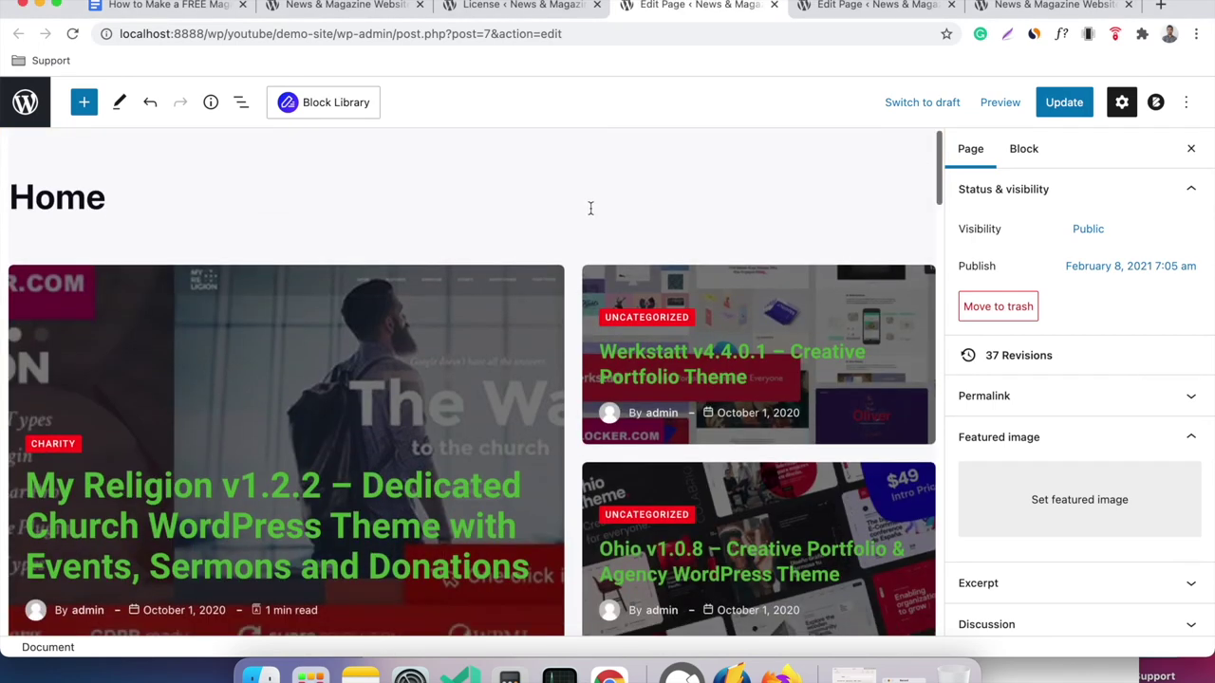
Compare Post Grid #4 layouts and settle on one big post beside three stacked posts.
click(489, 297)
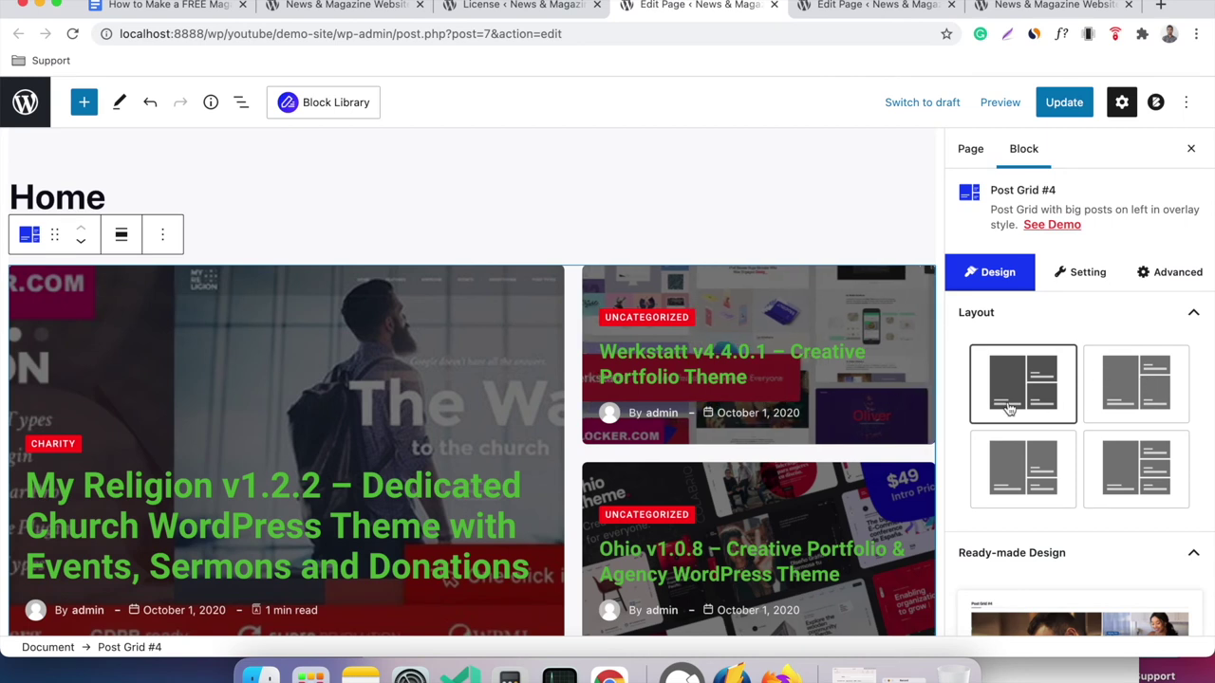
click(1116, 380)
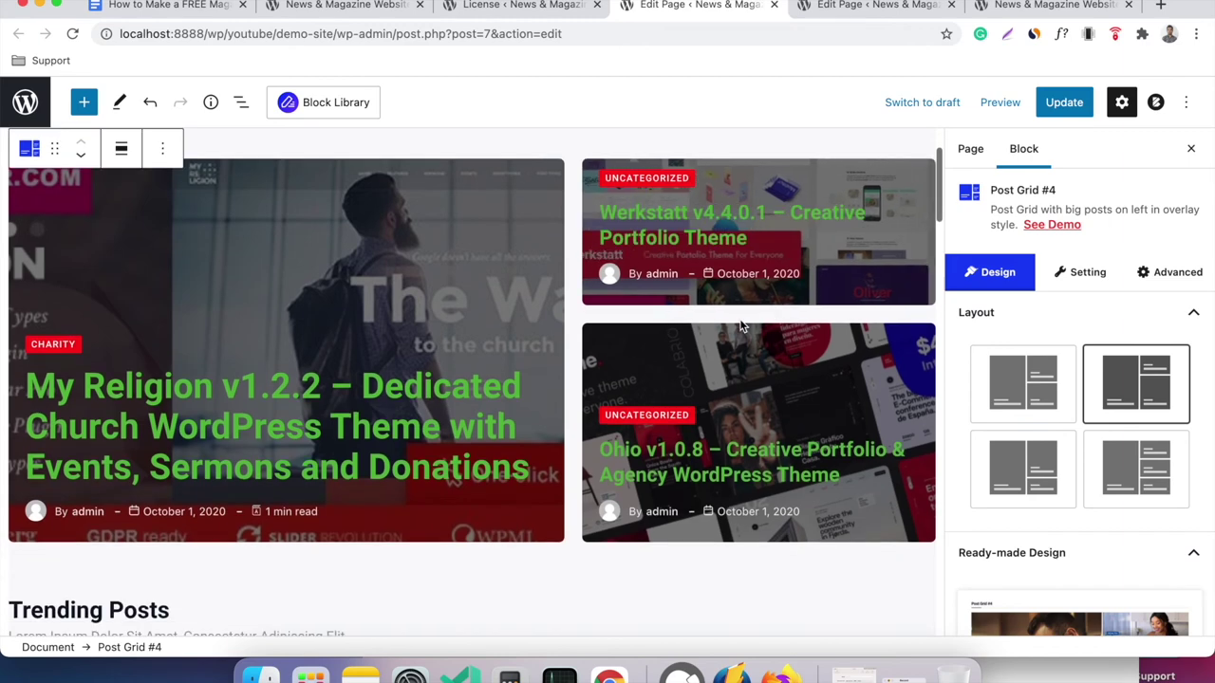
click(996, 462)
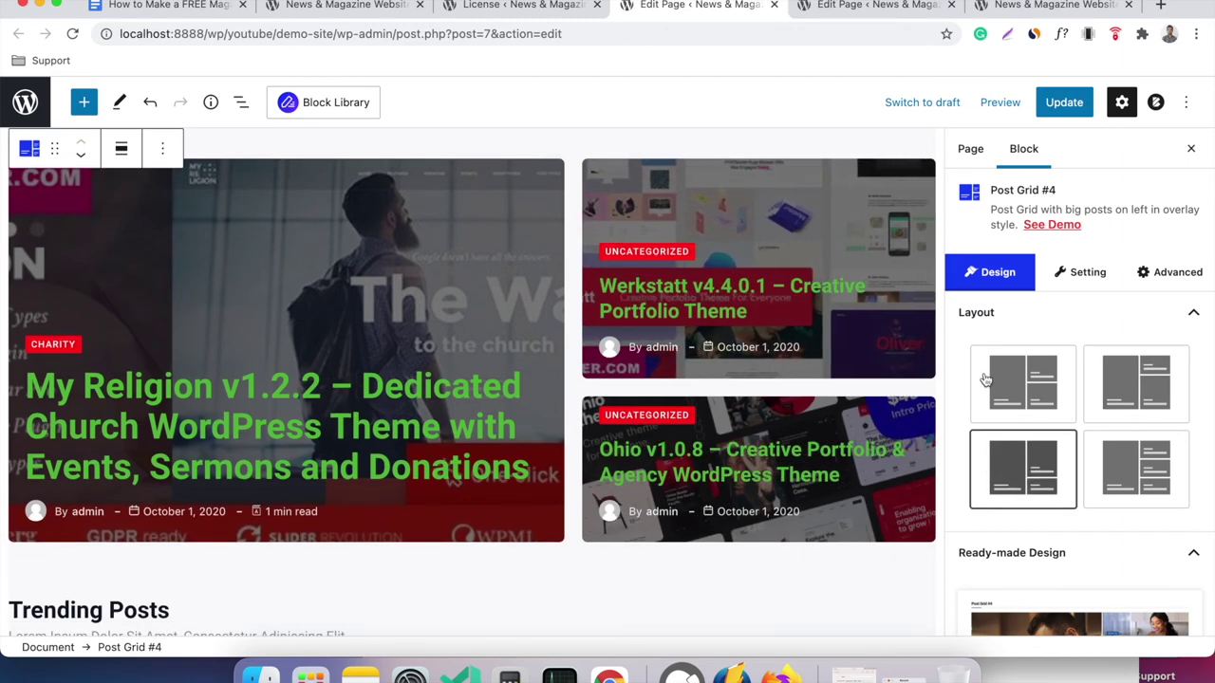
click(1112, 476)
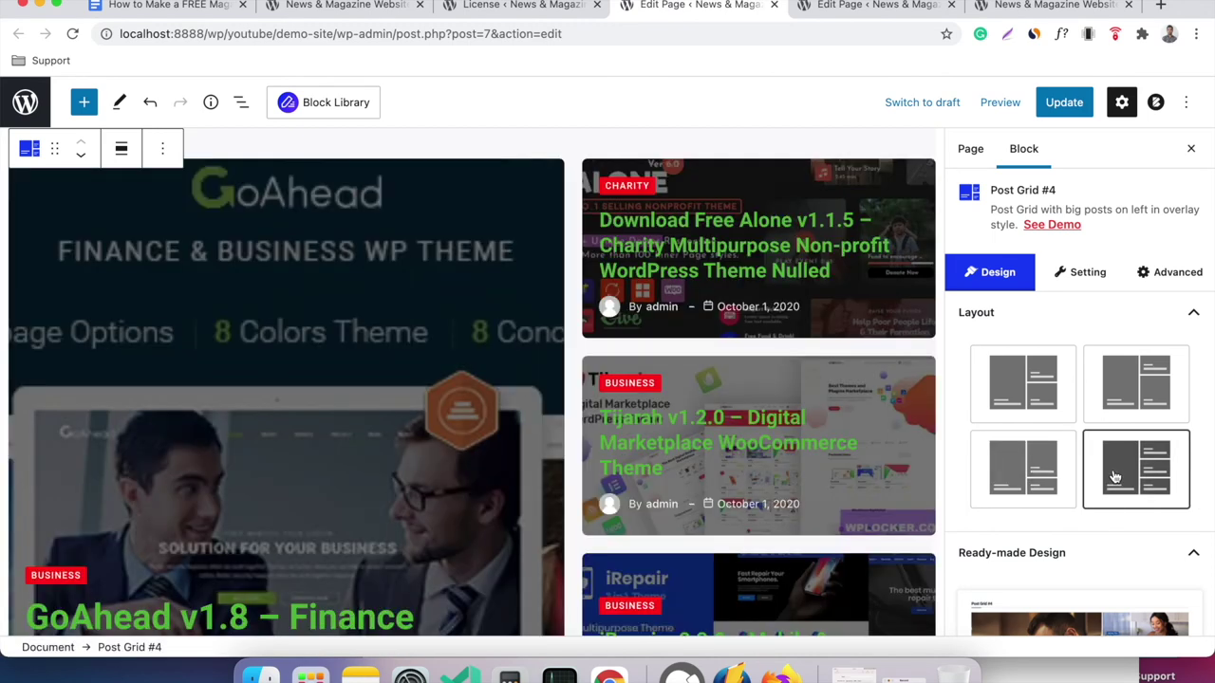
click(1046, 401)
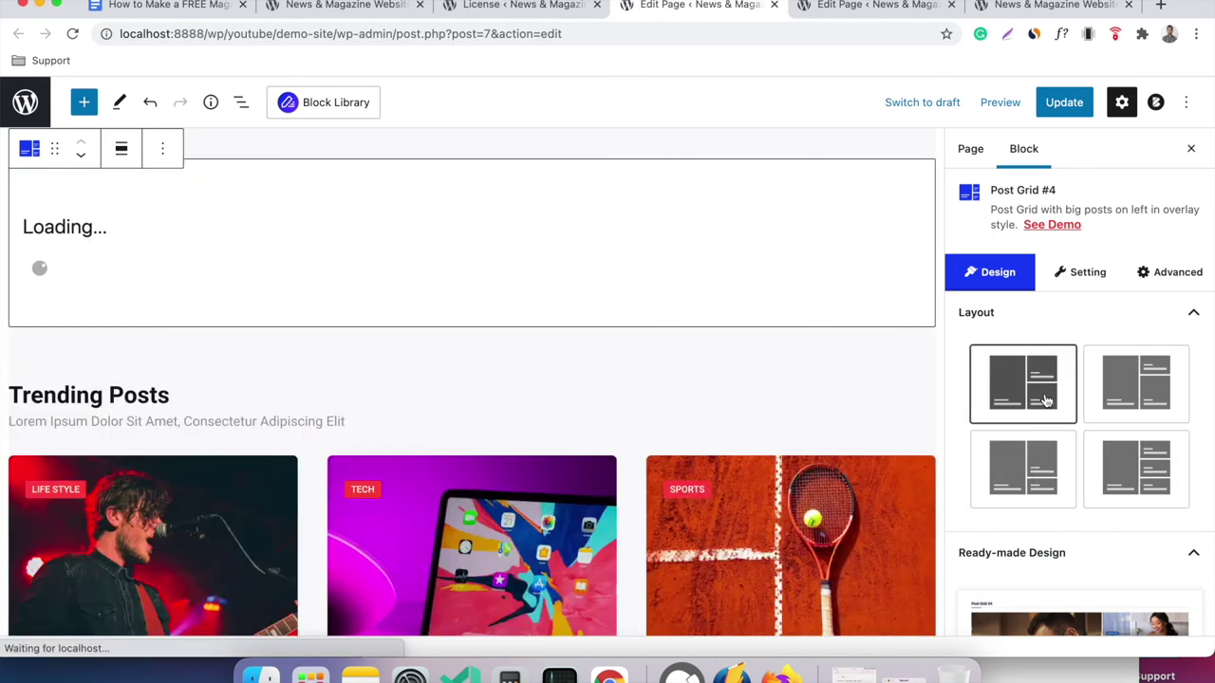
click(1129, 469)
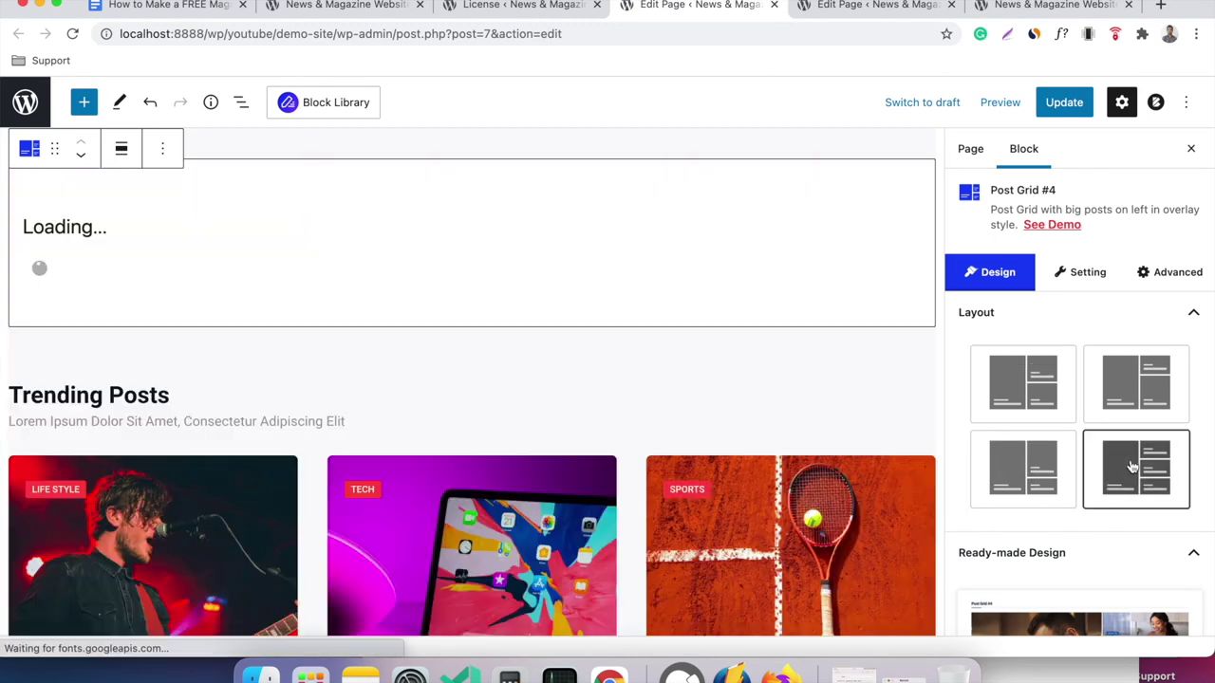
Update the Home page and bring up the page's view options.
scroll(768, 397, down, 2)
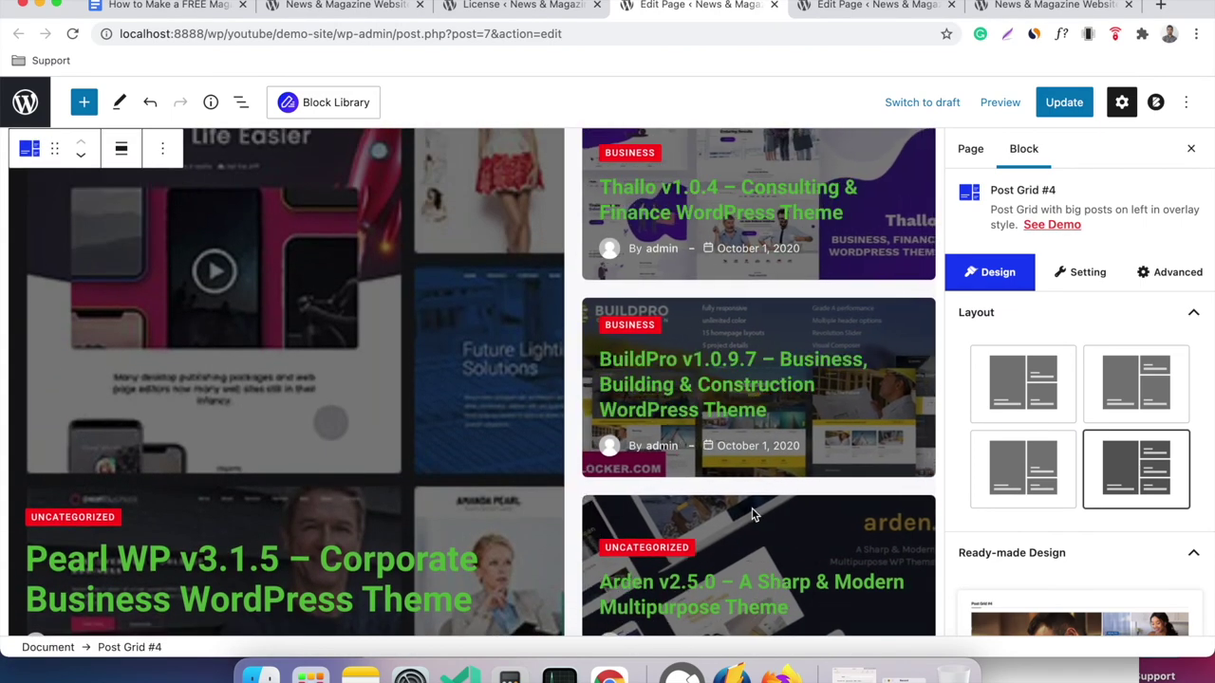
scroll(750, 396, up, 3)
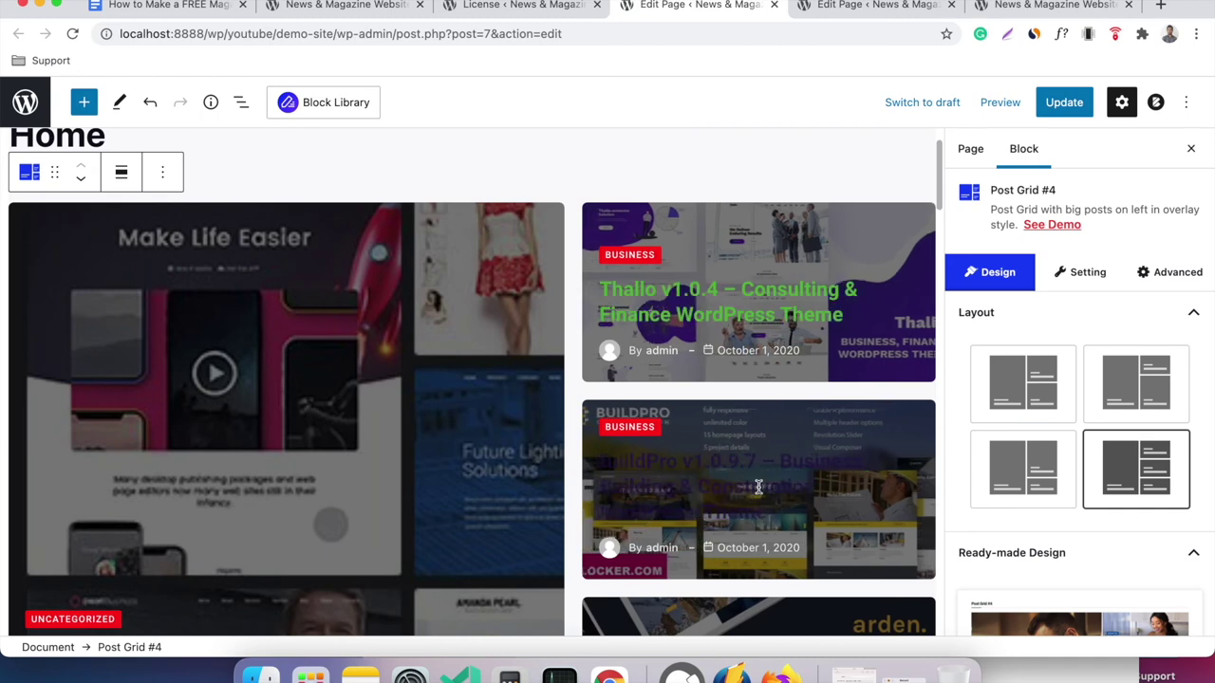
scroll(533, 415, down, 3)
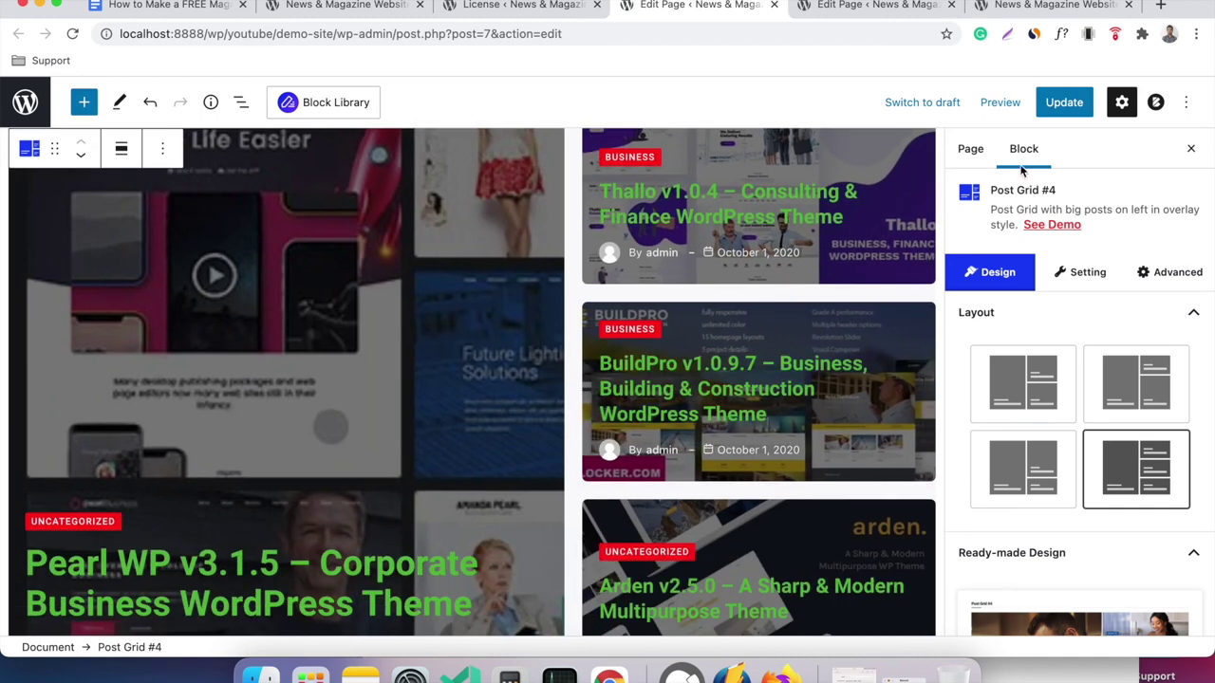
click(1063, 102)
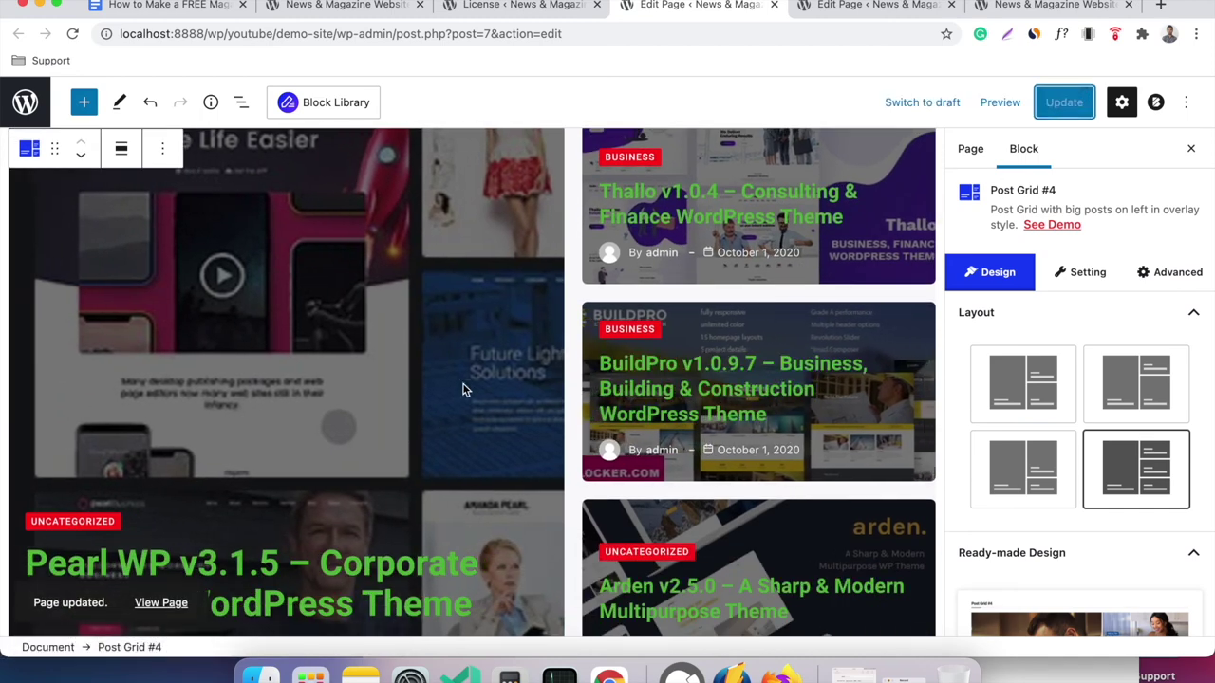
right_click(152, 604)
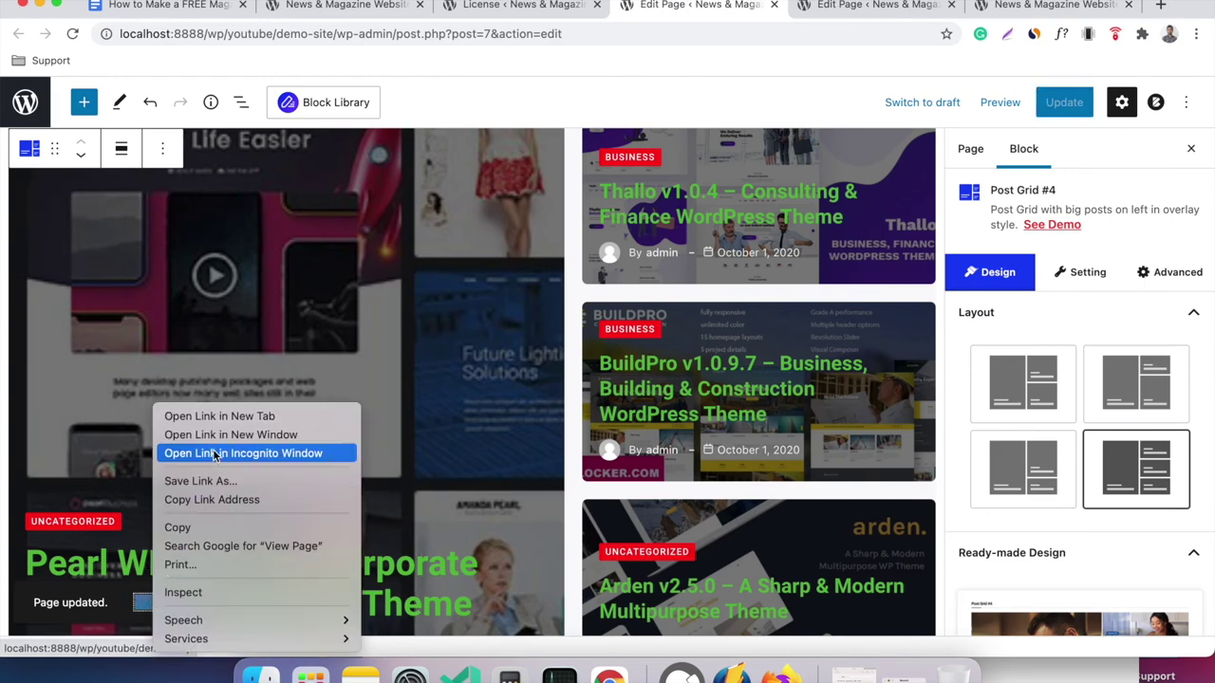
click(217, 417)
click(749, 6)
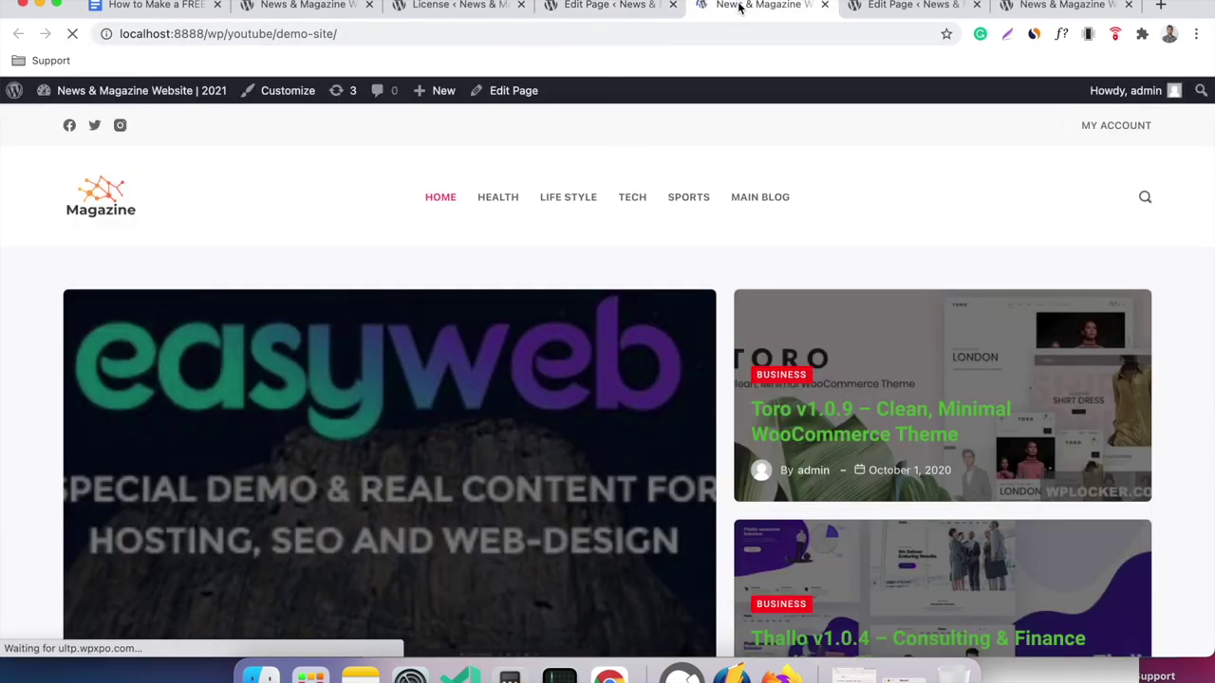
scroll(695, 261, down, 3)
scroll(695, 265, up, 3)
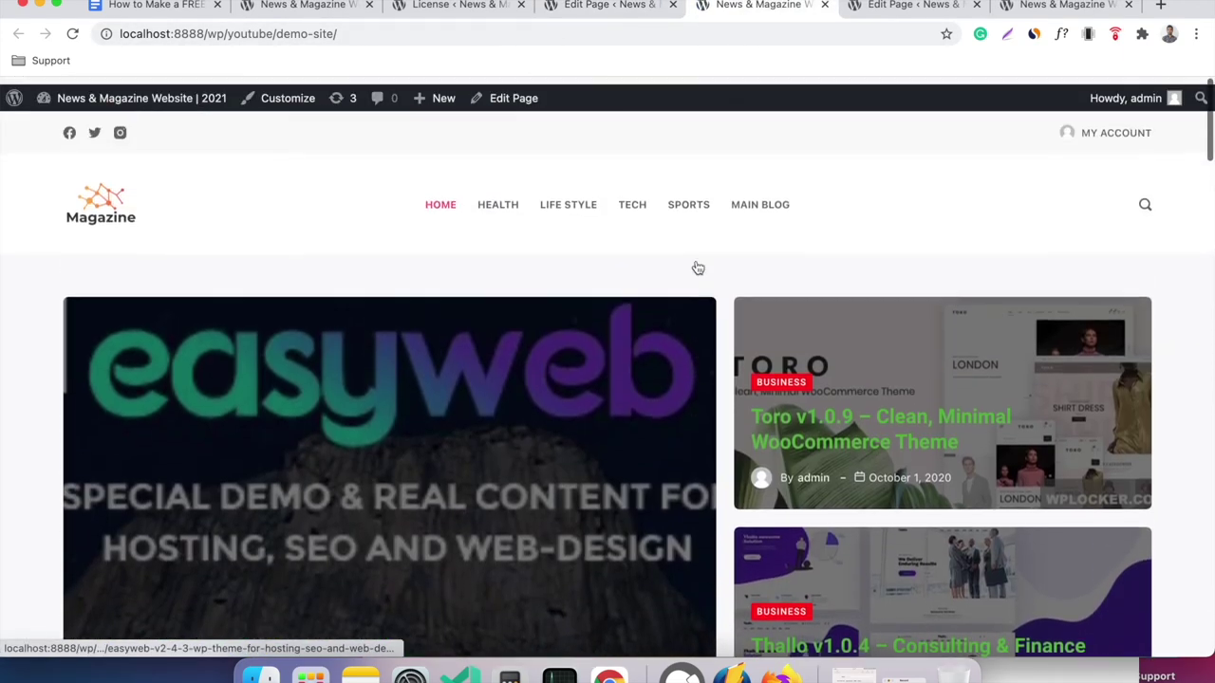
scroll(696, 266, down, 2)
scroll(854, 254, down, 3)
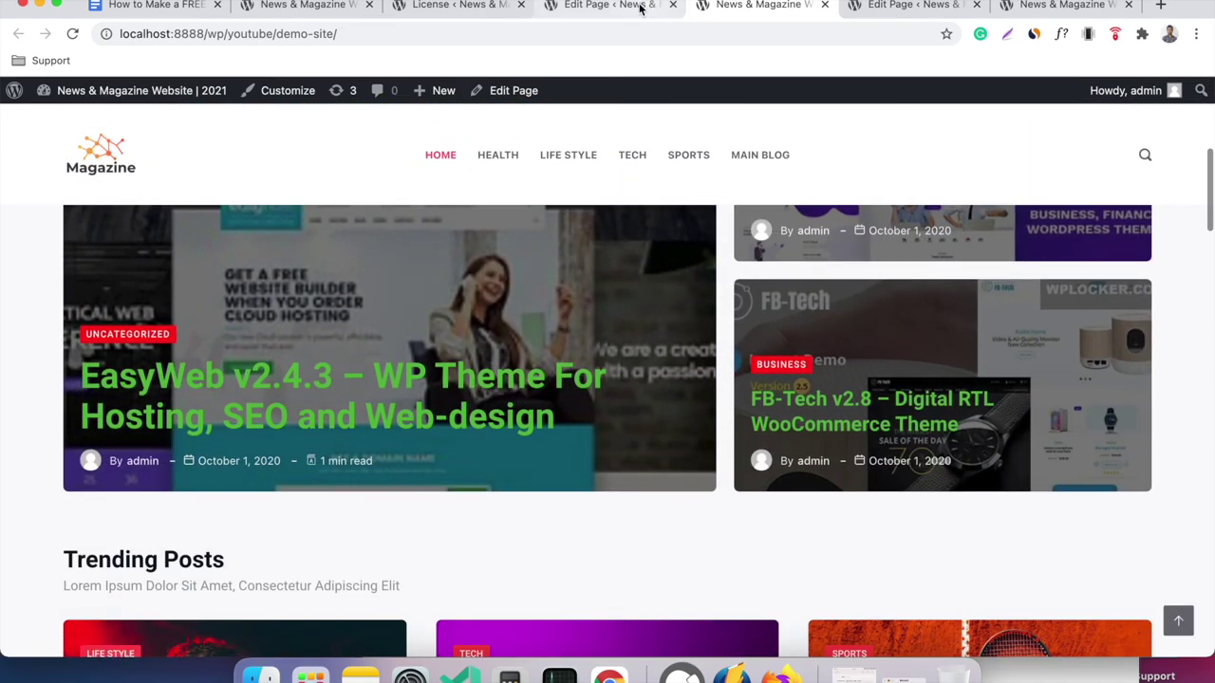
click(640, 7)
scroll(643, 304, down, 2)
scroll(643, 303, down, 3)
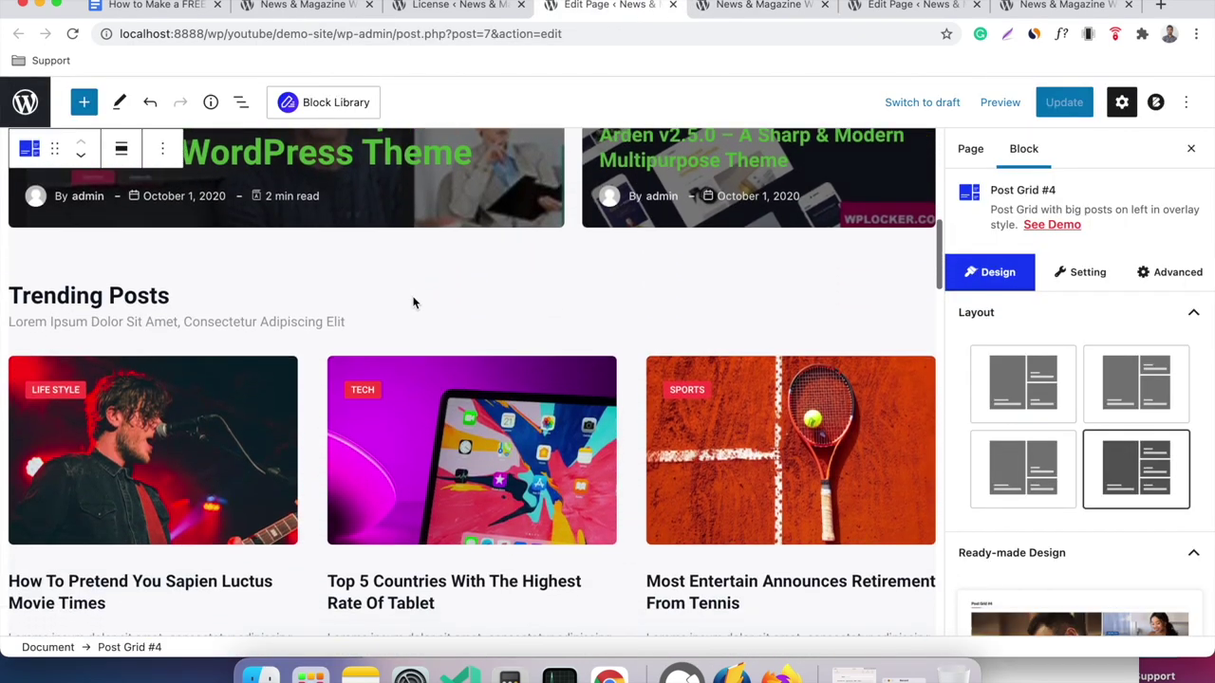
Give the Trending Posts Post Grid #1 the boxed text-over-image card layout, then switch to the live site.
click(277, 395)
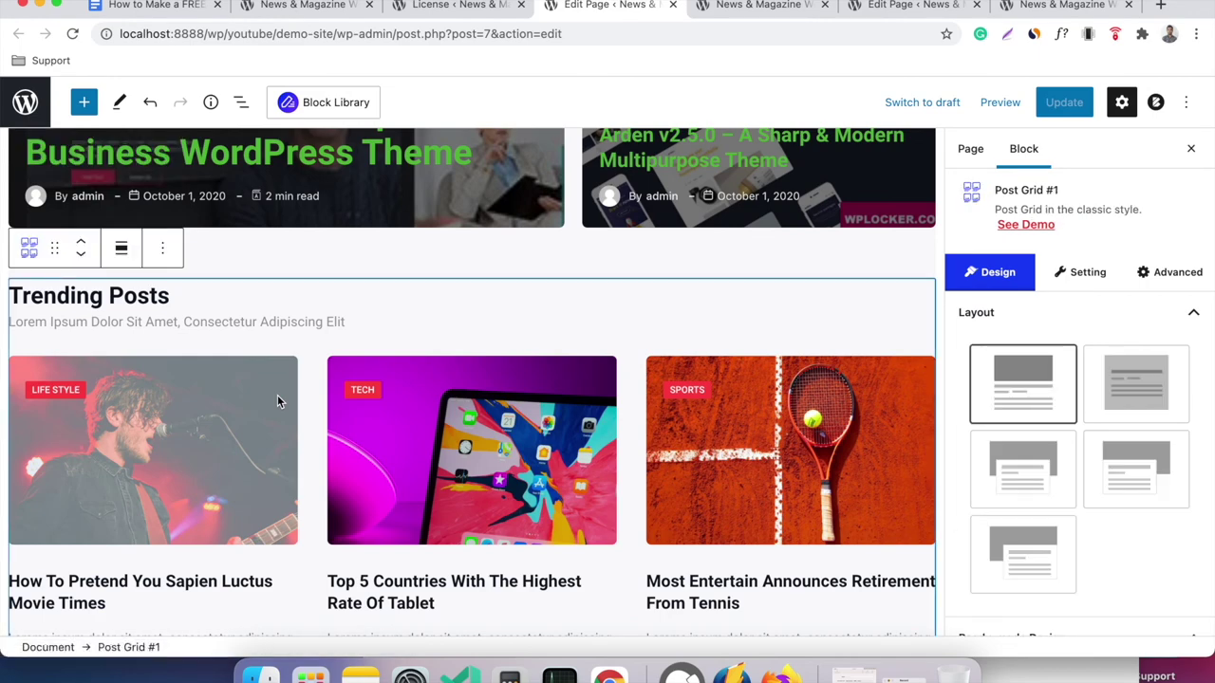
scroll(501, 478, down, 2)
scroll(502, 484, down, 3)
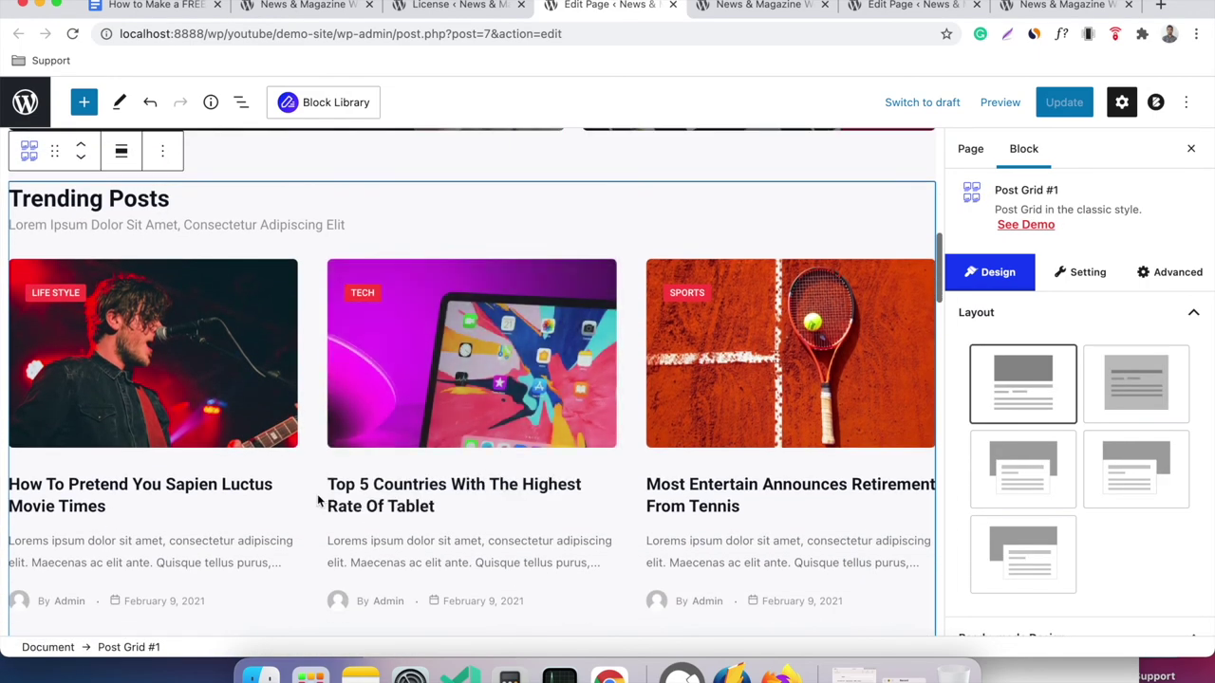
scroll(576, 408, up, 1)
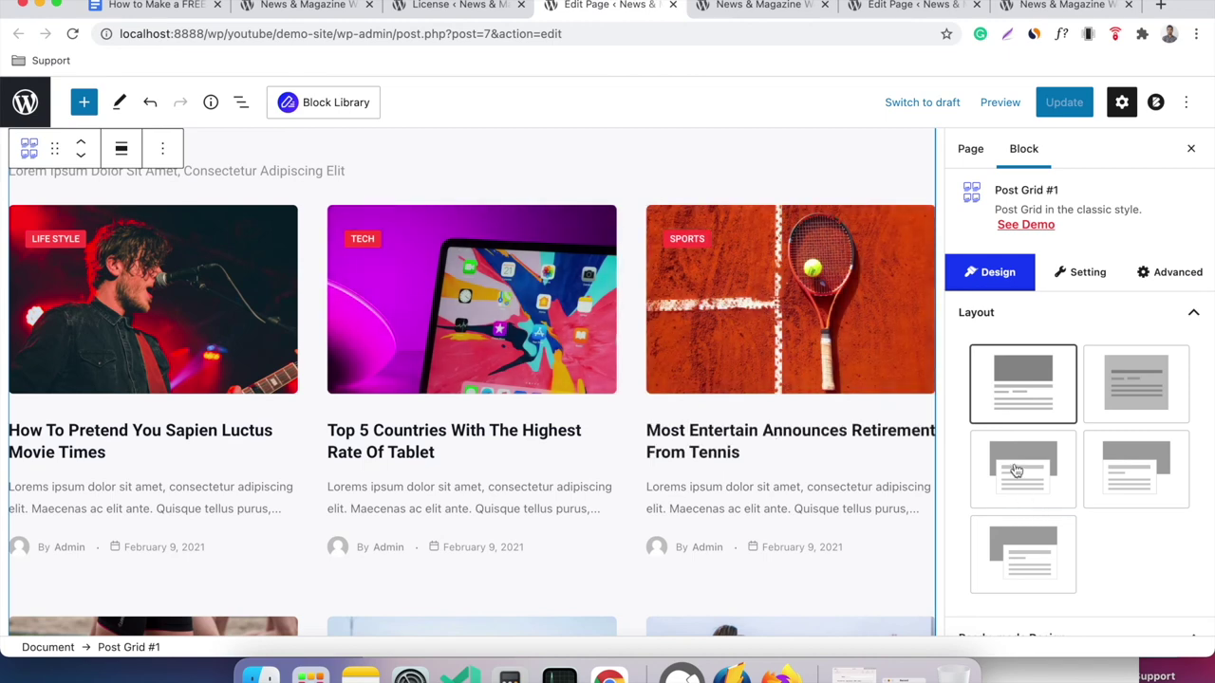
click(1017, 470)
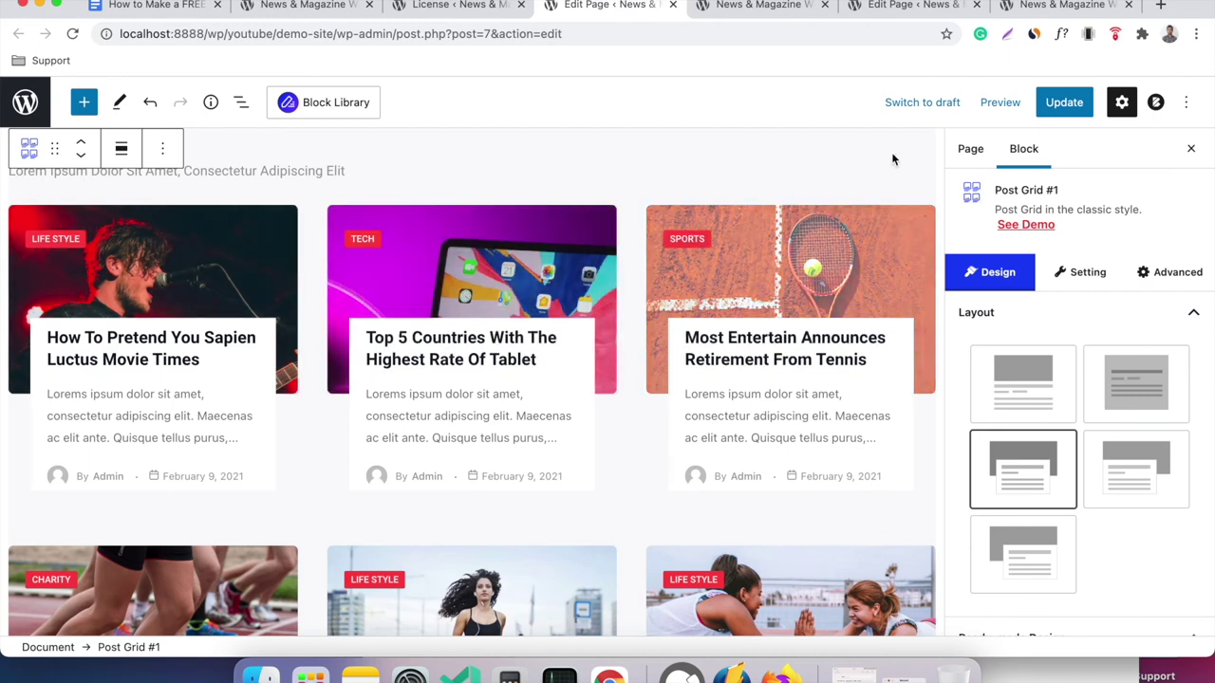
click(759, 6)
Reload the live homepage, check the Trending Posts overlapping cards, and return to the editor.
right_click(325, 190)
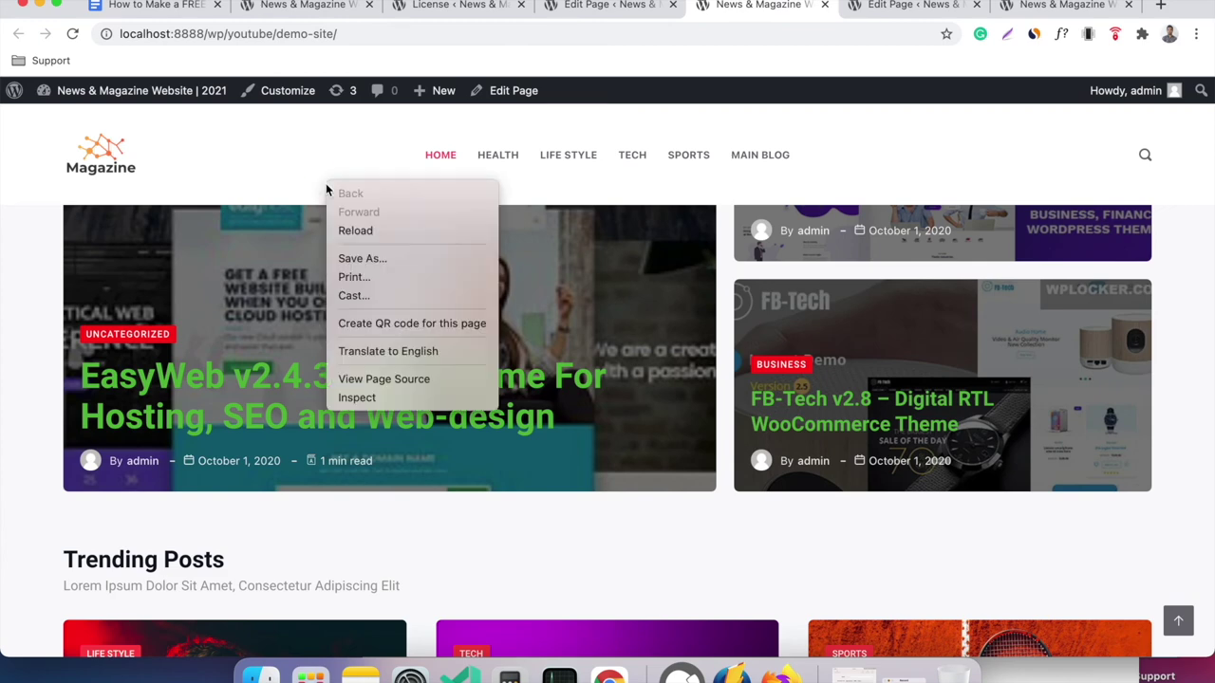
click(351, 231)
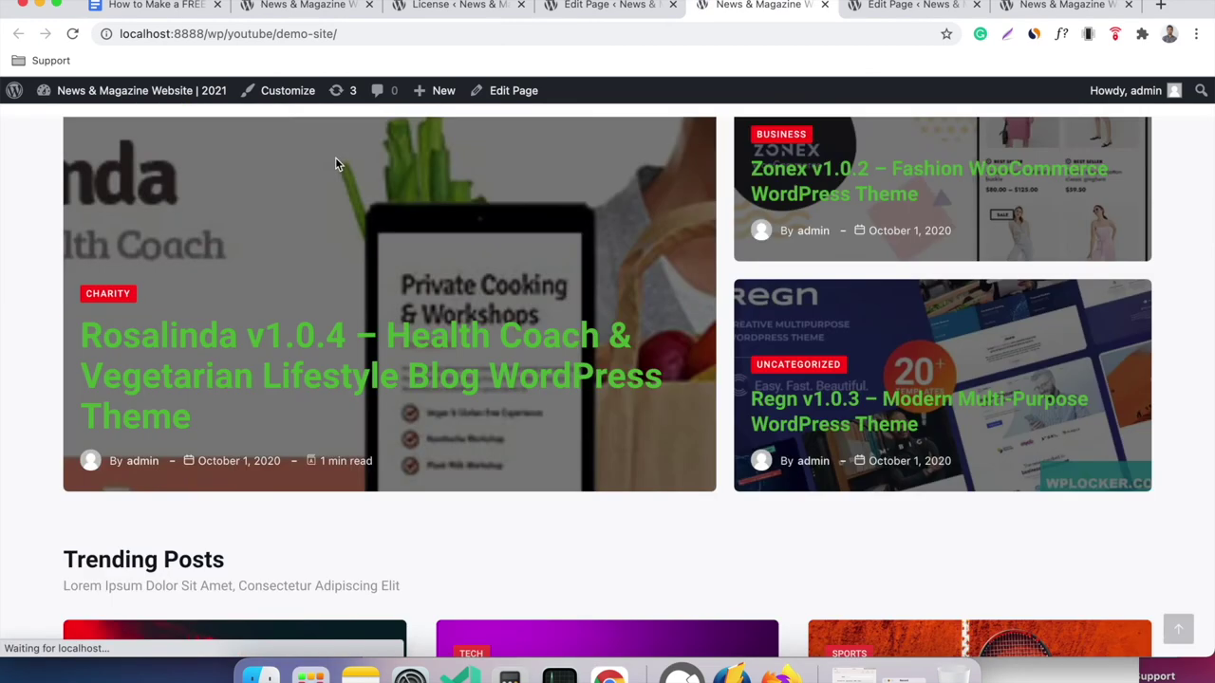
scroll(527, 325, down, 4)
scroll(527, 326, down, 1)
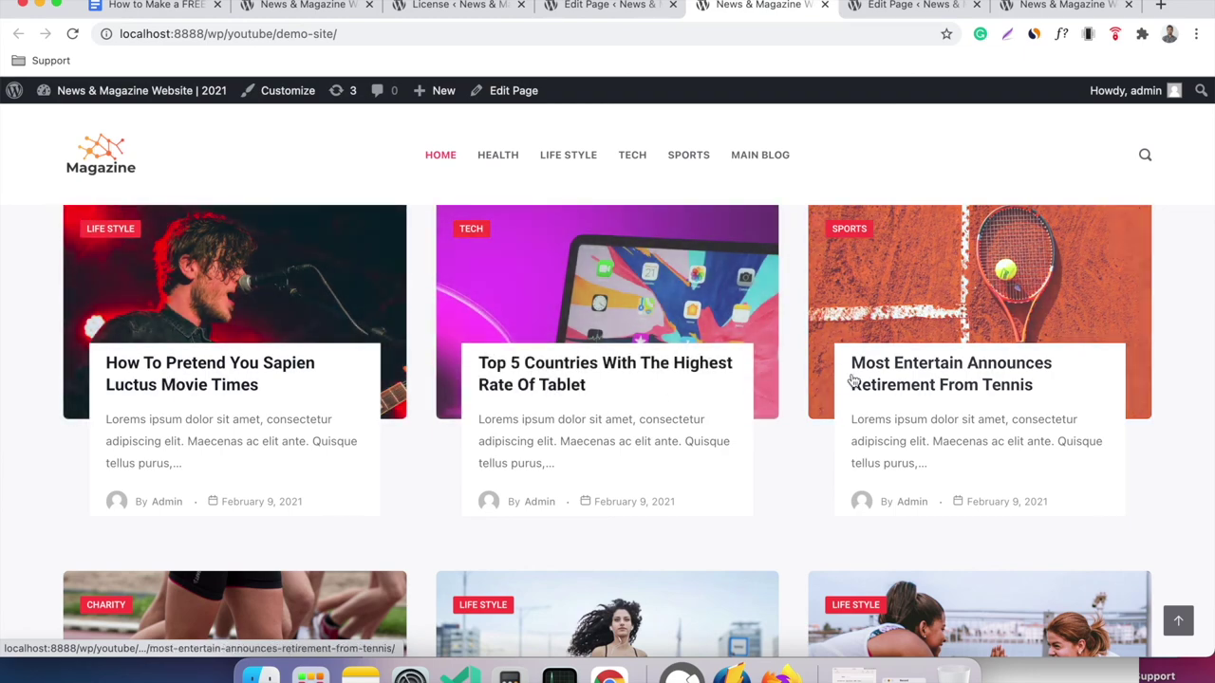
scroll(999, 358, down, 1)
scroll(532, 313, down, 4)
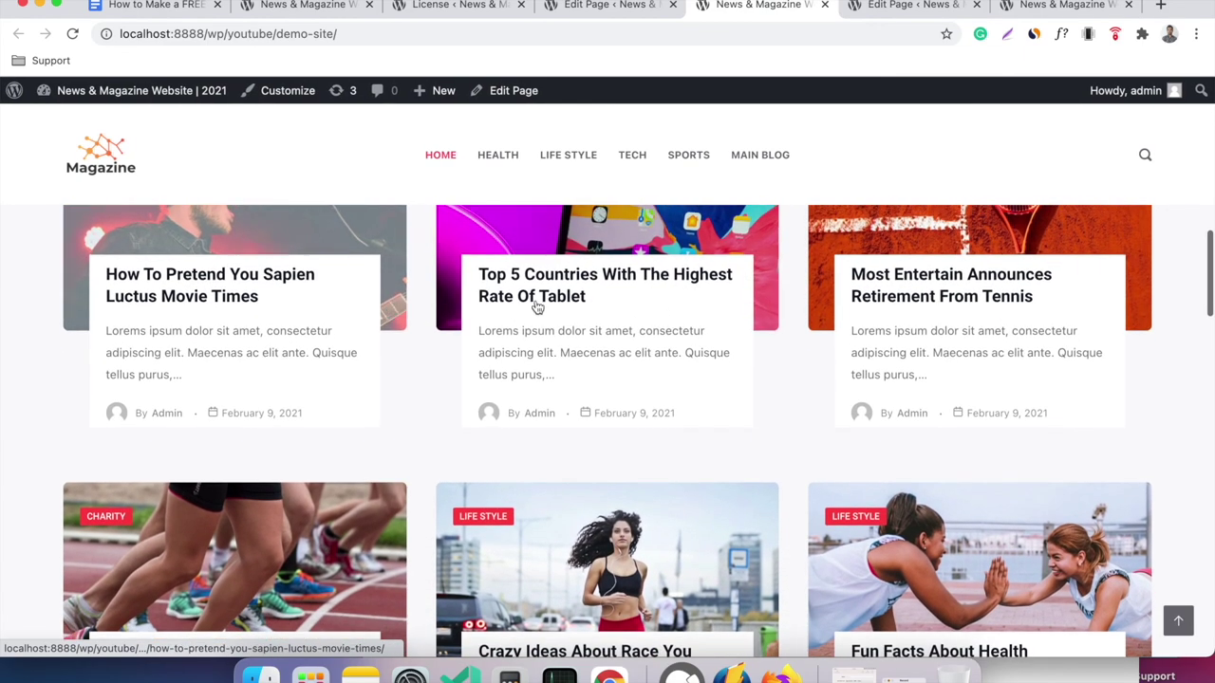
scroll(664, 308, down, 8)
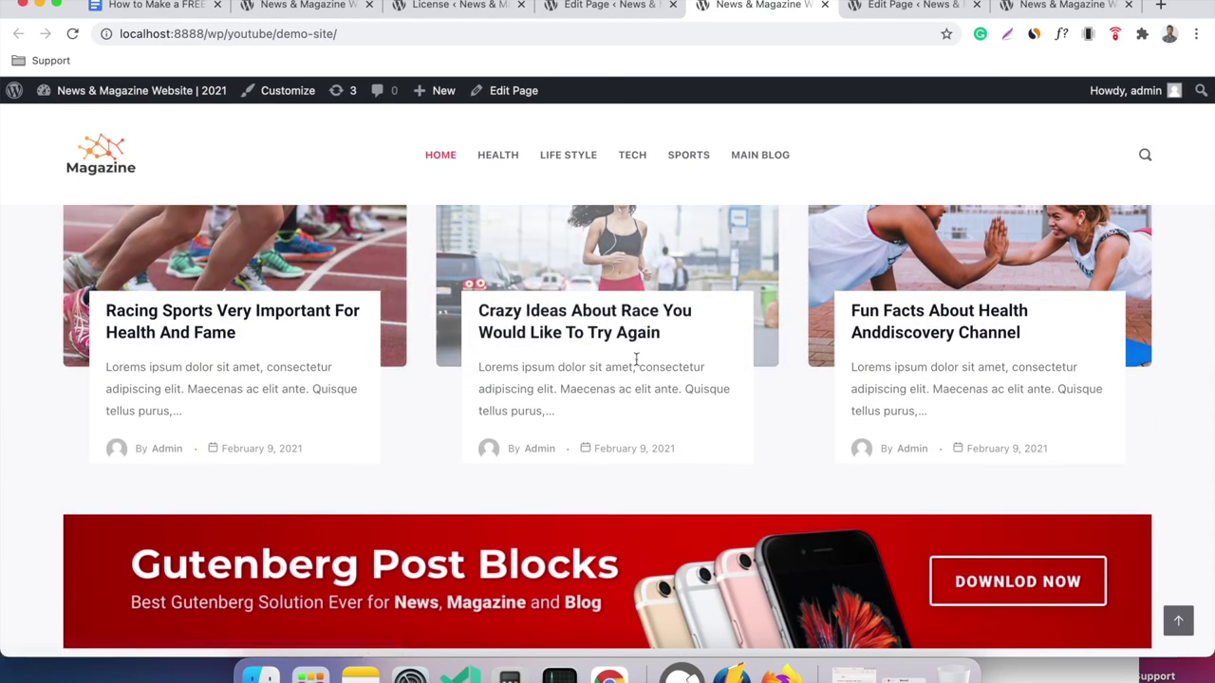
scroll(634, 358, up, 8)
click(607, 5)
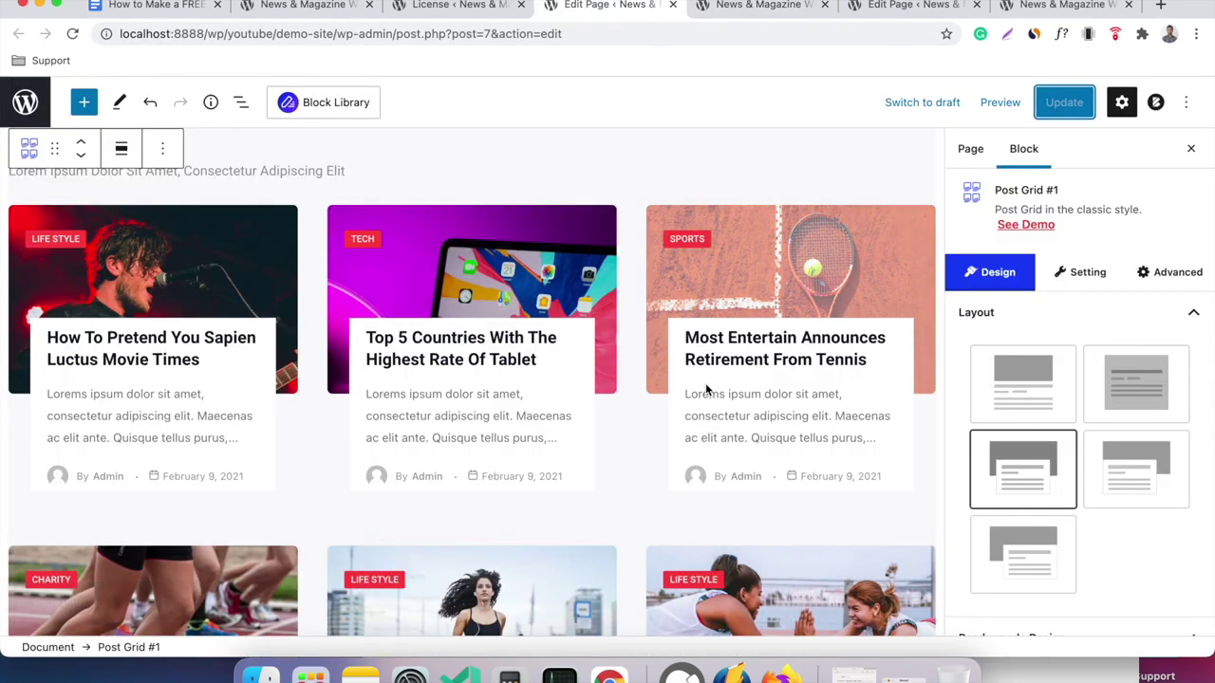
Compare the full-width and offset text layouts, then keep the boxed overlapping card layout.
click(1135, 478)
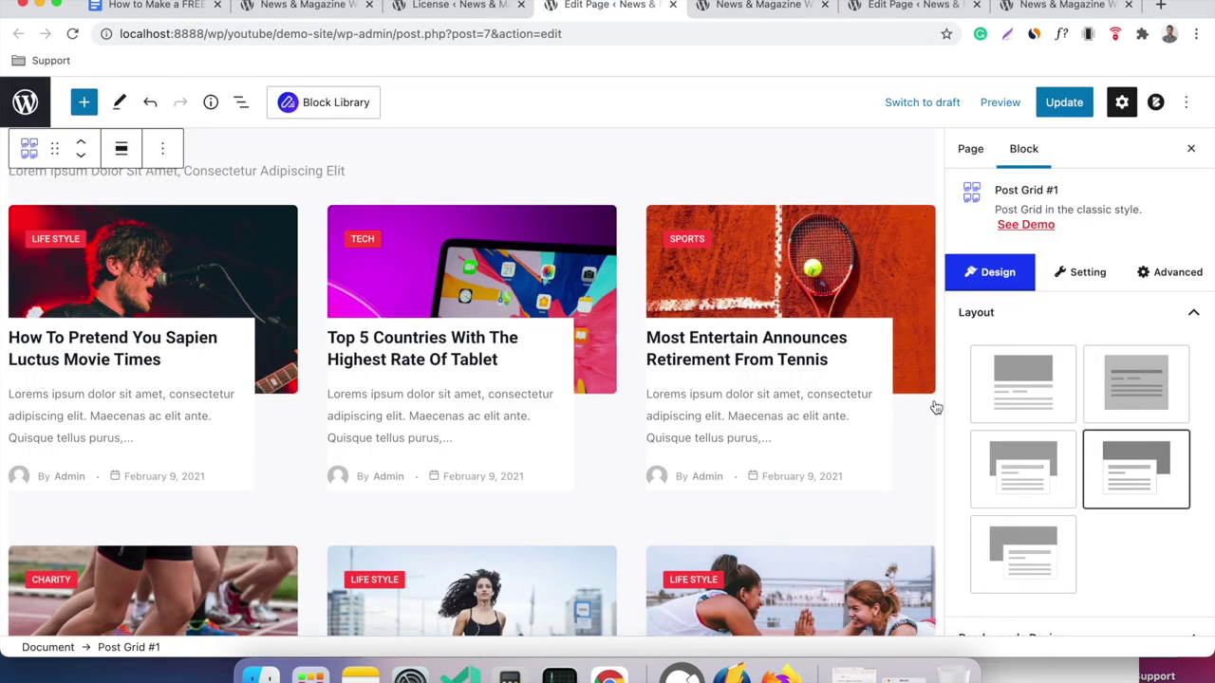
click(1035, 543)
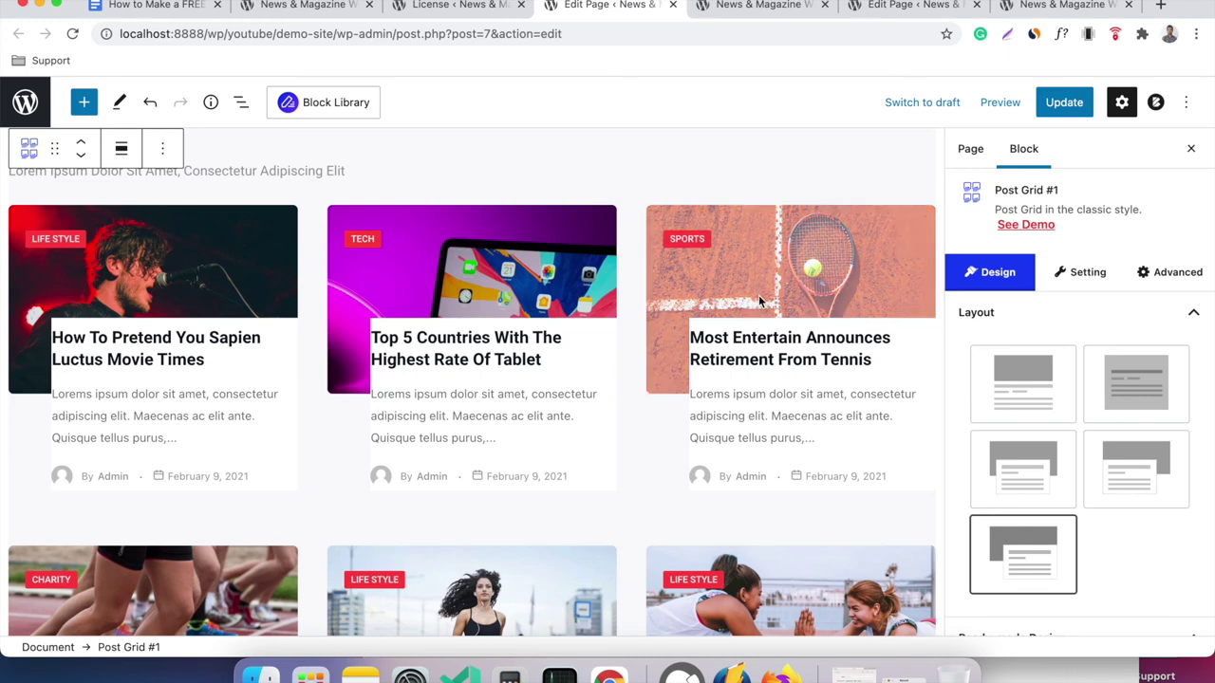
click(1021, 454)
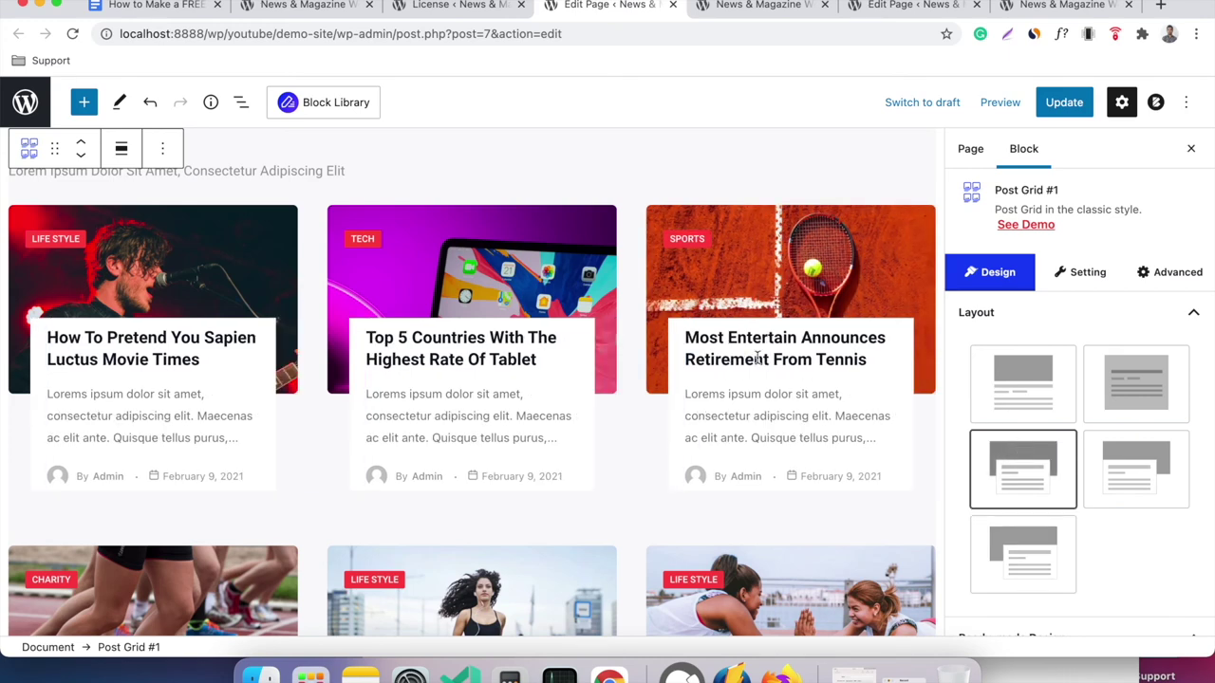
Show Post Grid #1's Setting sections such as General and Query.
scroll(757, 359, down, 10)
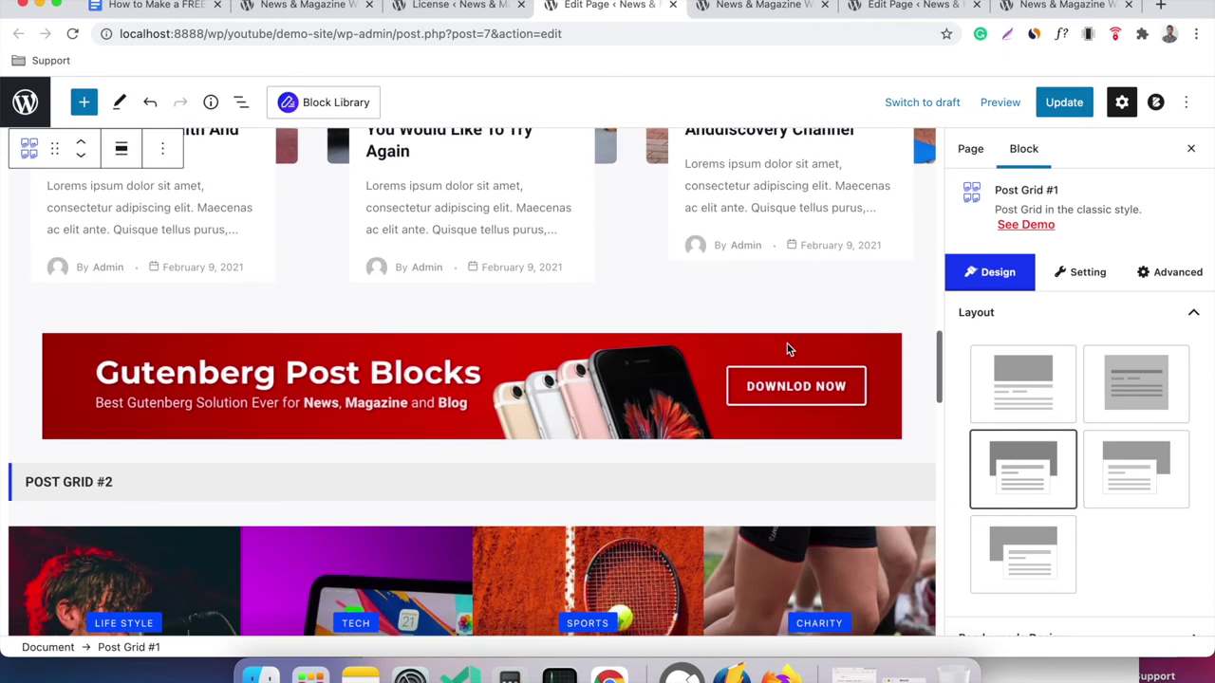
click(1074, 274)
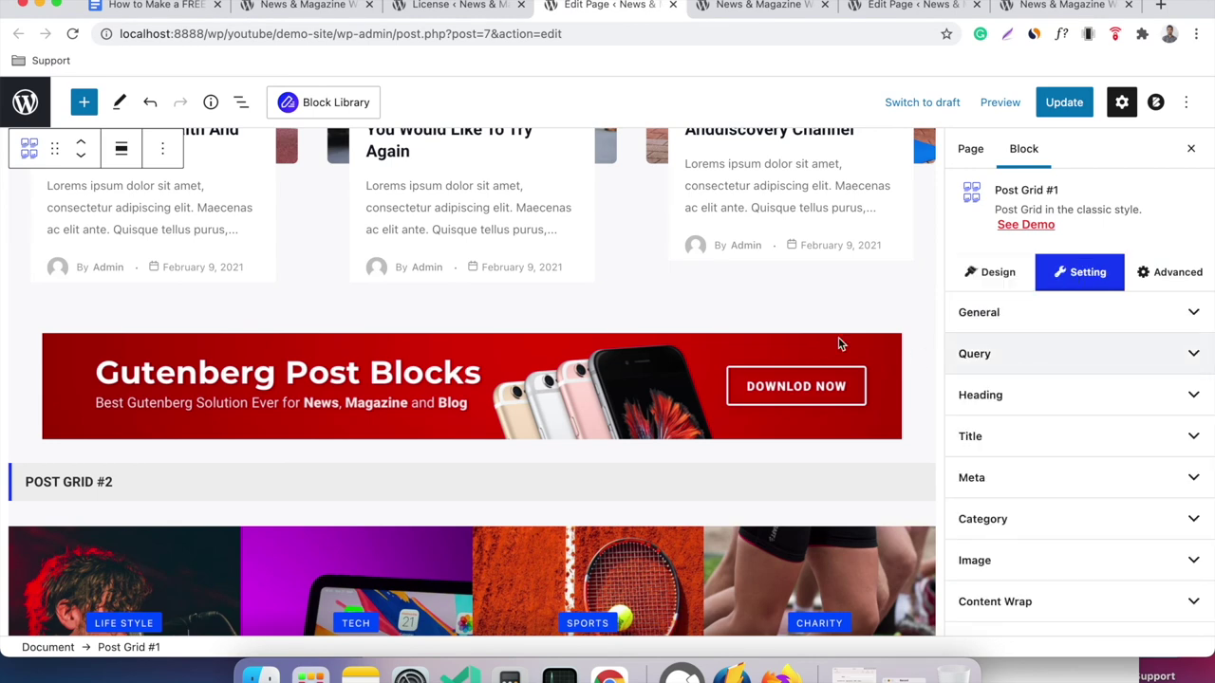
scroll(805, 339, down, 5)
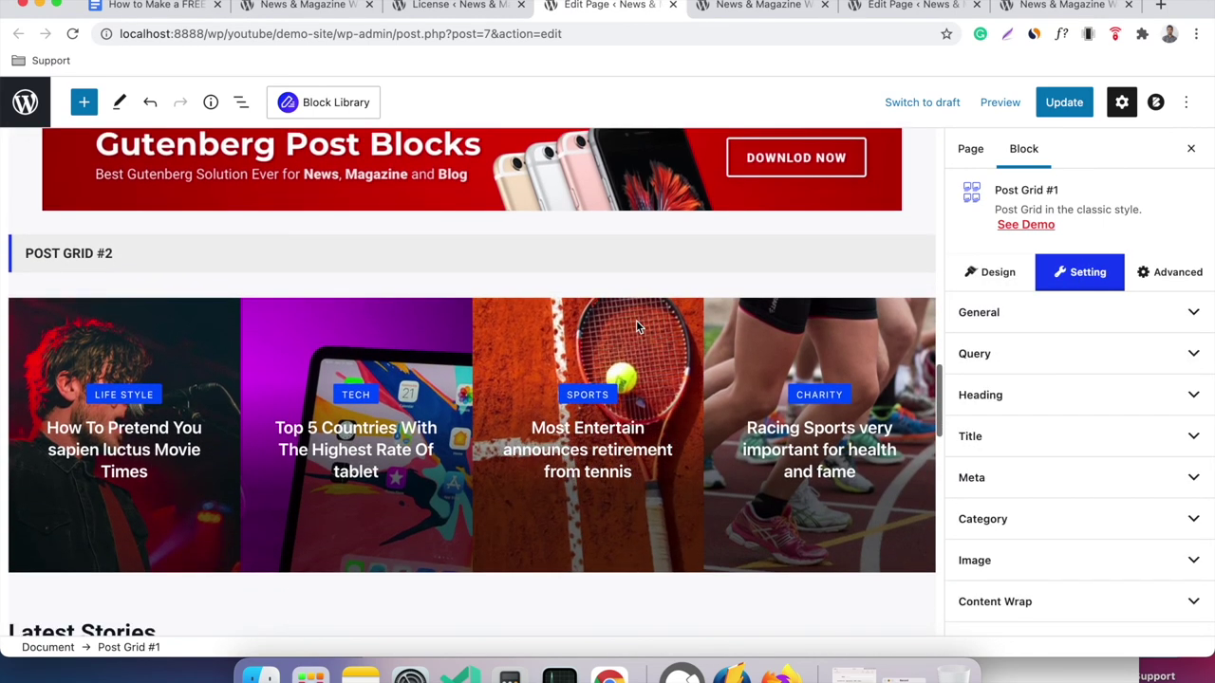
Select Post Grid #2 and browse the Ready-made Design list for a two-column overlay design.
click(635, 327)
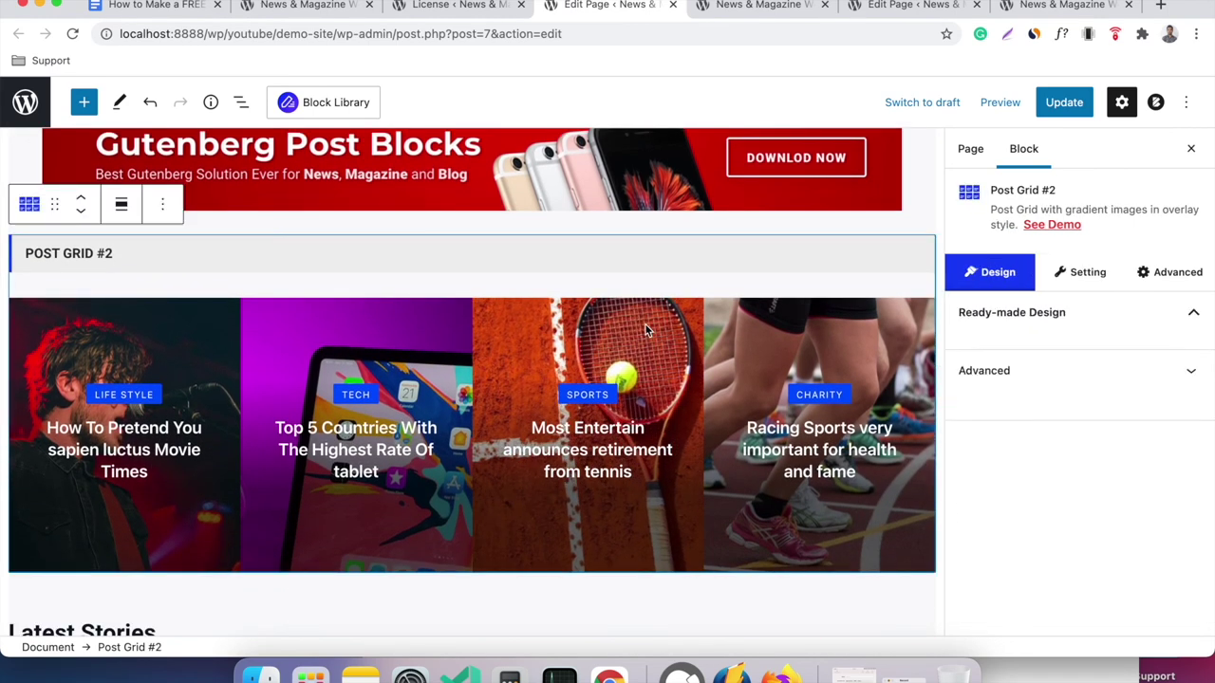
mouse_move(1042, 413)
scroll(1042, 387, down, 1)
scroll(1042, 387, down, 3)
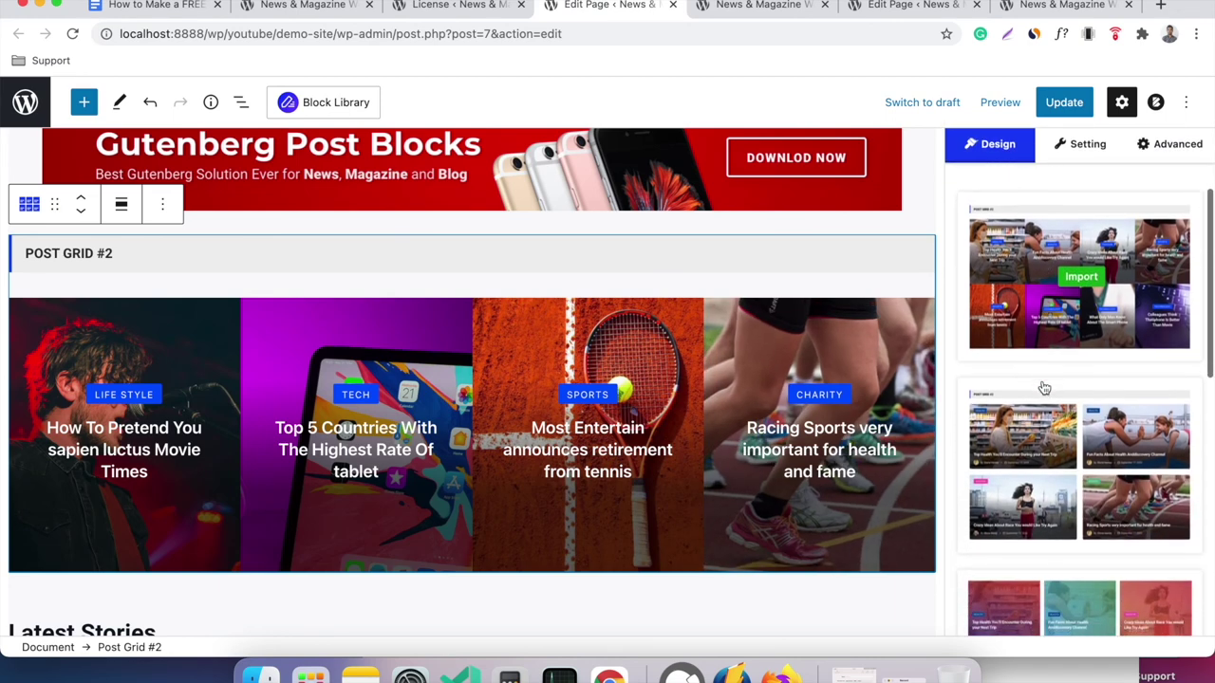
scroll(1074, 452, down, 6)
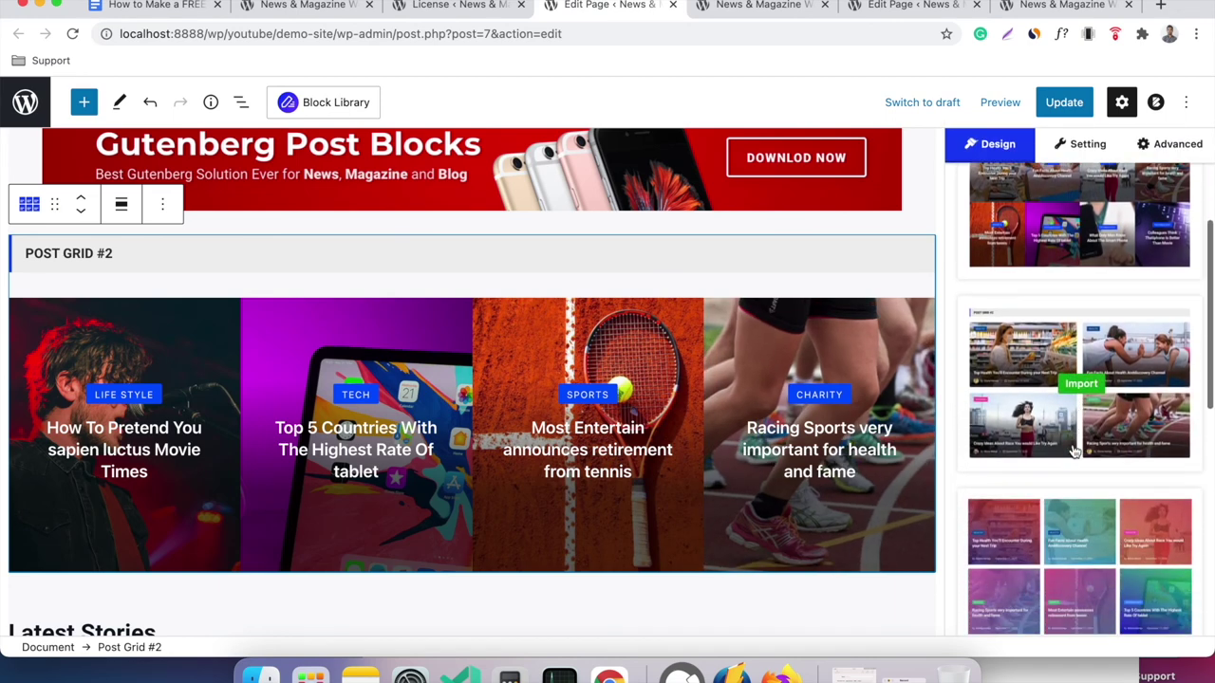
mouse_move(1059, 384)
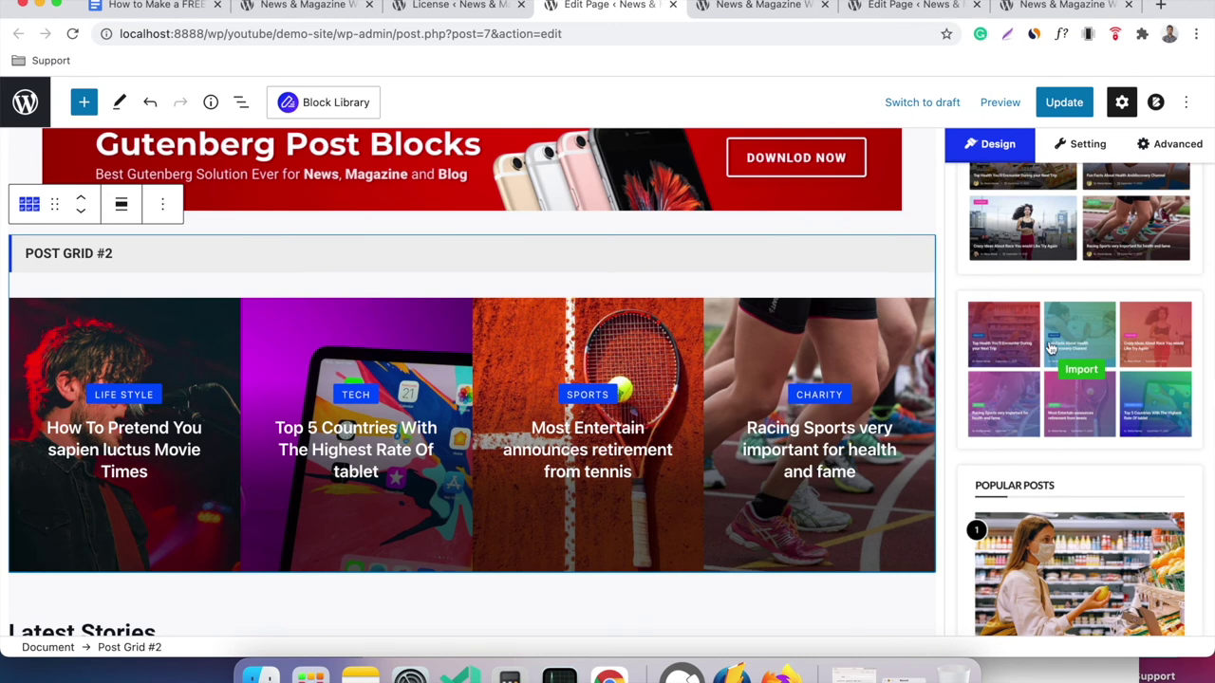
scroll(1067, 427, down, 4)
scroll(1072, 458, down, 5)
scroll(1072, 458, up, 8)
scroll(1072, 458, up, 4)
mouse_move(1080, 313)
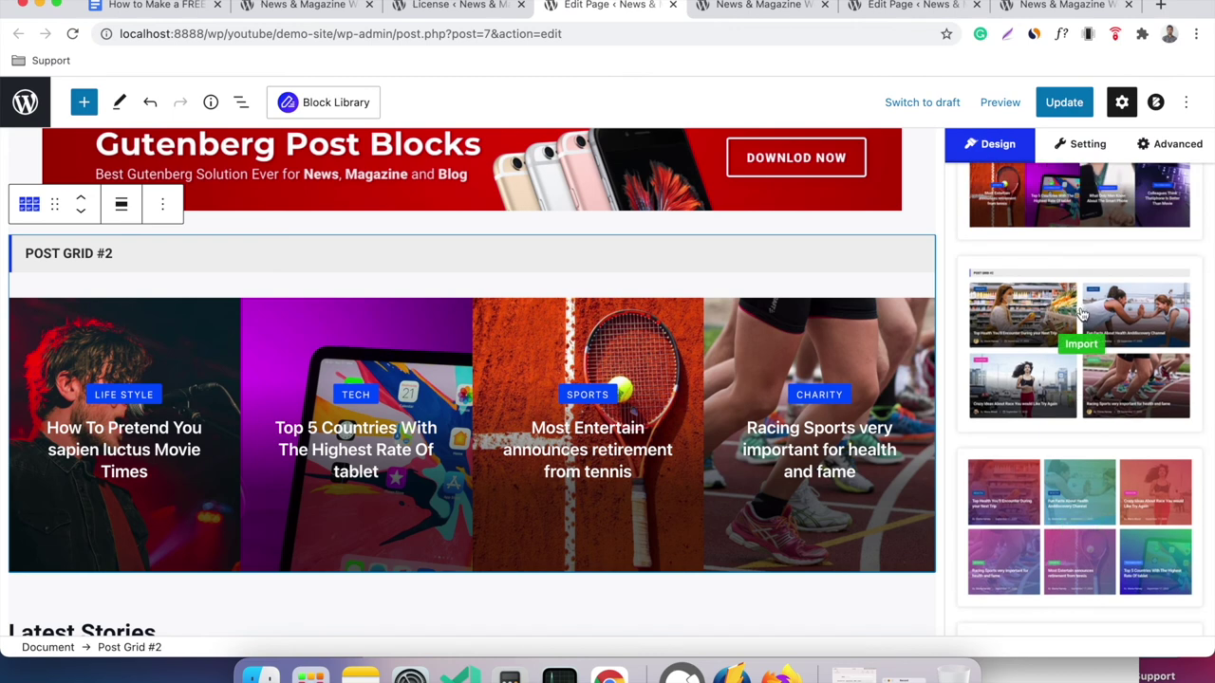
mouse_move(1010, 350)
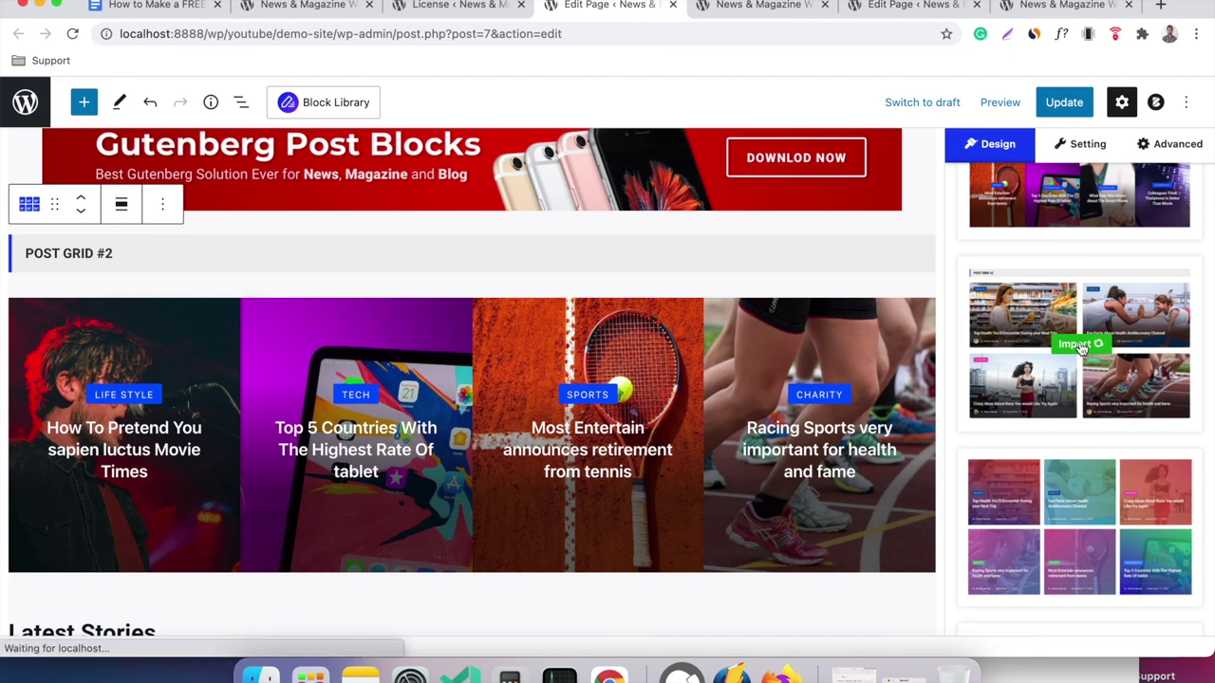
scroll(770, 370, down, 2)
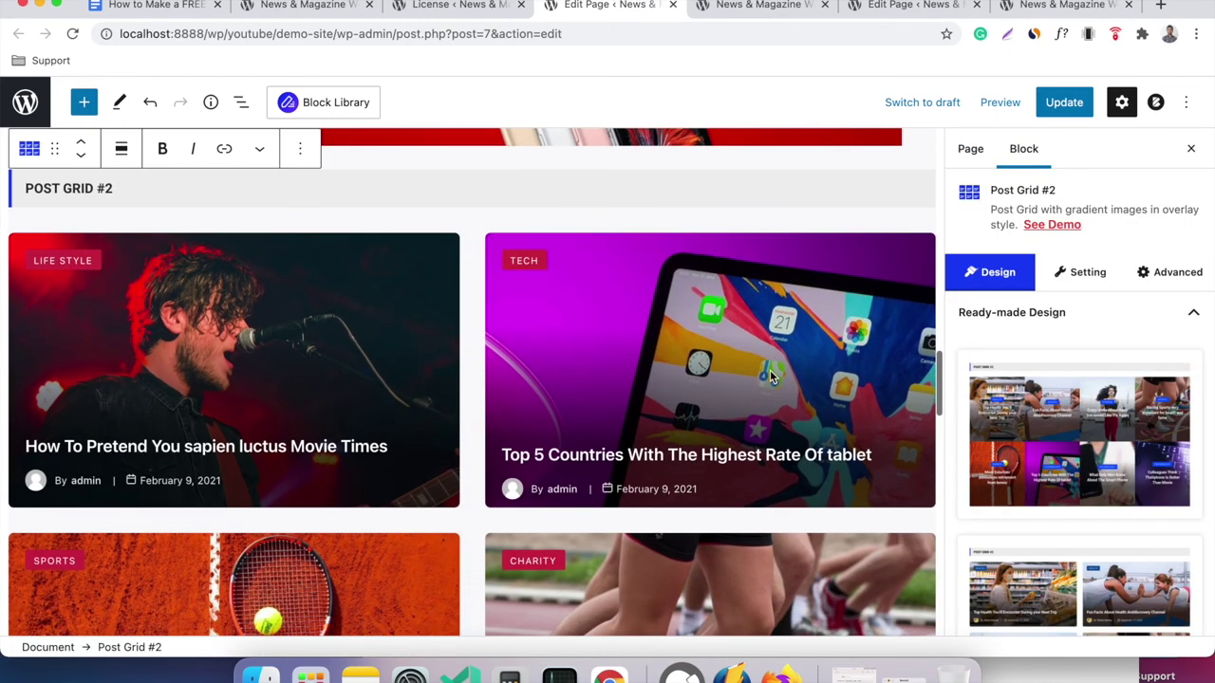